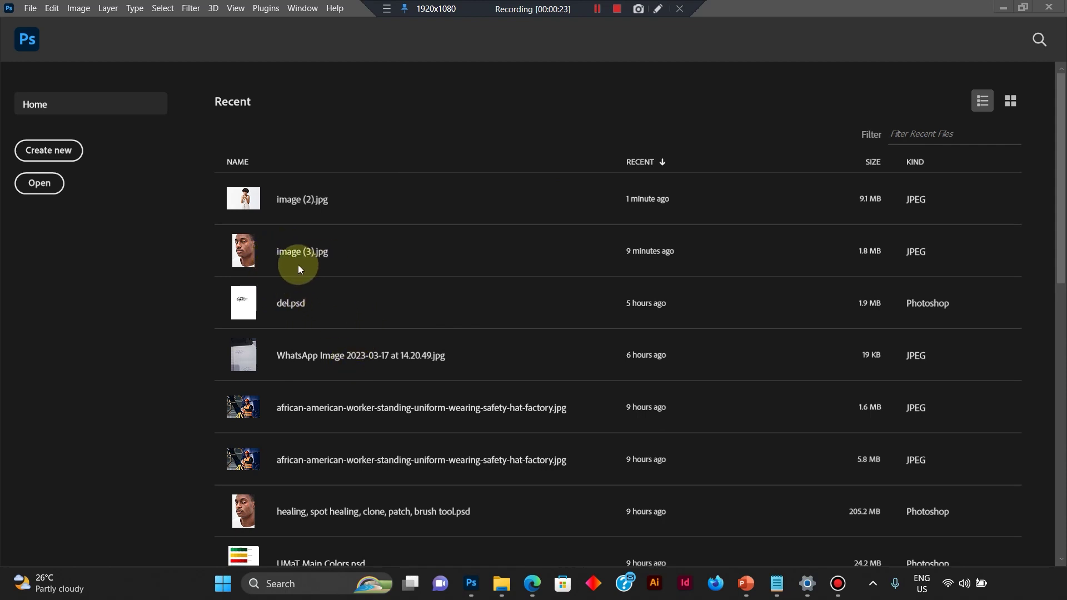
Open image (3) from the Jpeg folder inside the images folder of Resource Materials.
left_click(43, 182)
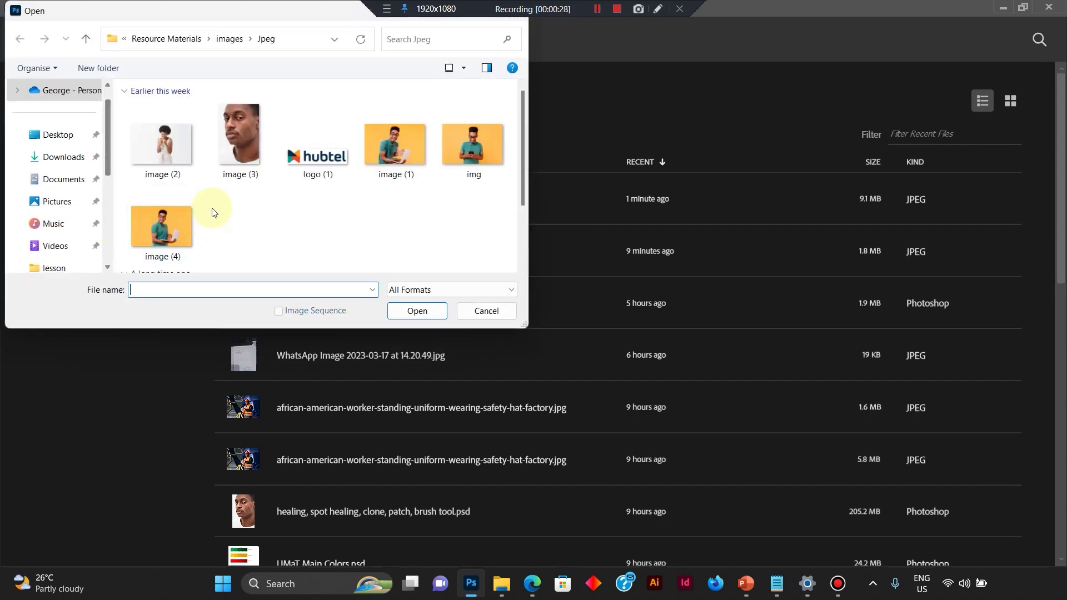
left_click(163, 39)
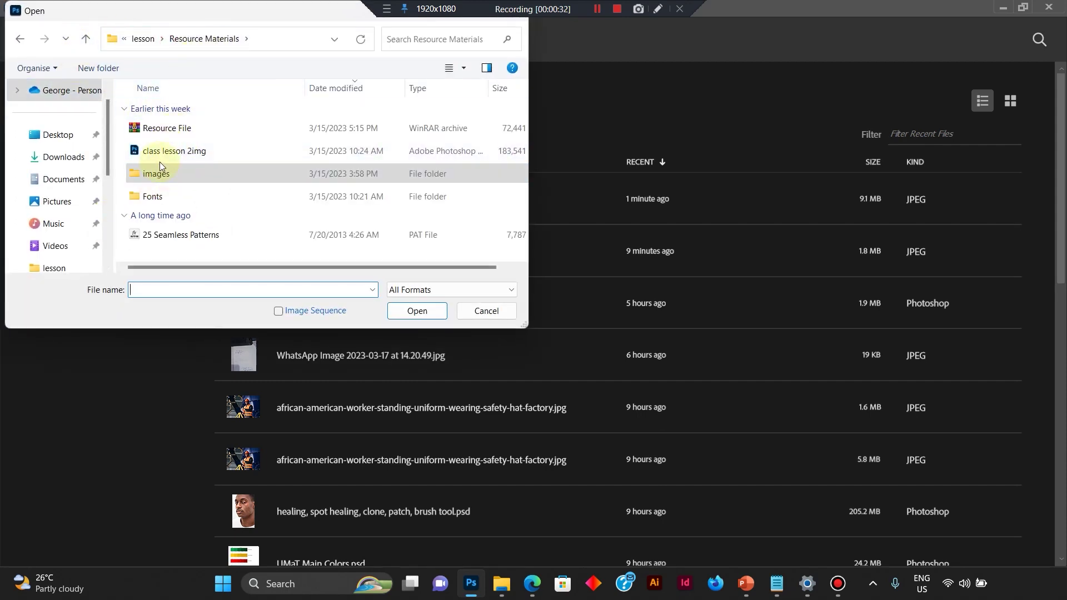
double_click(151, 177)
double_click(148, 148)
double_click(249, 139)
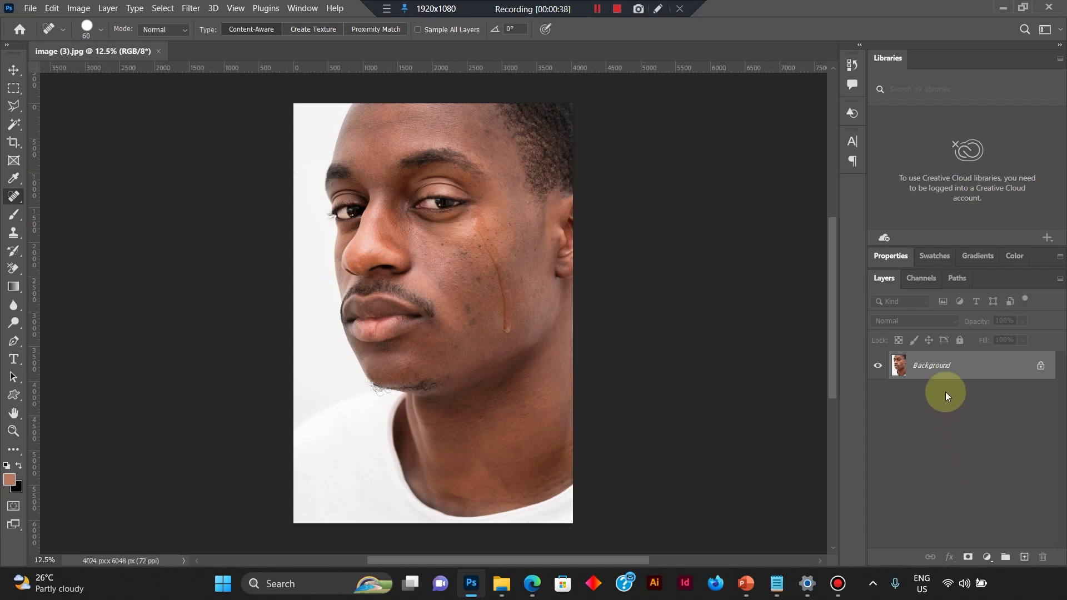
right_click(19, 199)
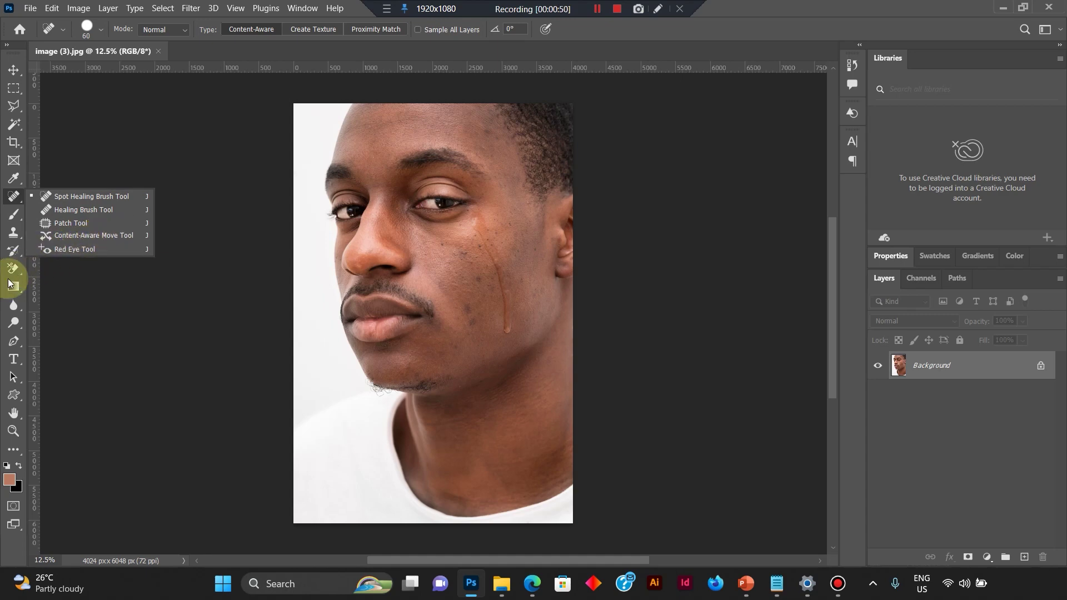
left_click(15, 242)
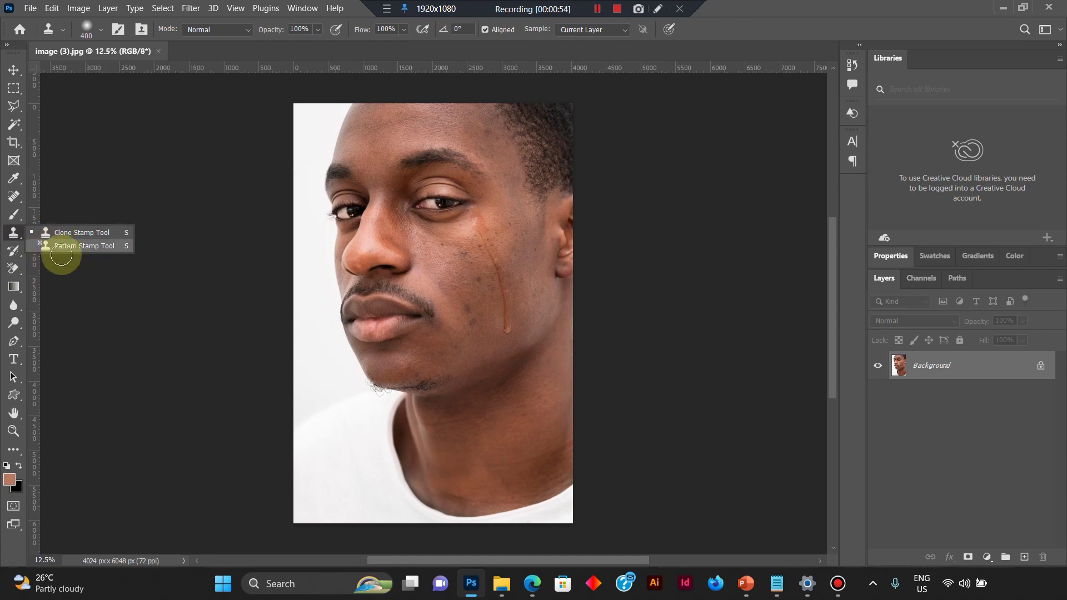
left_click(21, 305)
left_click(16, 322)
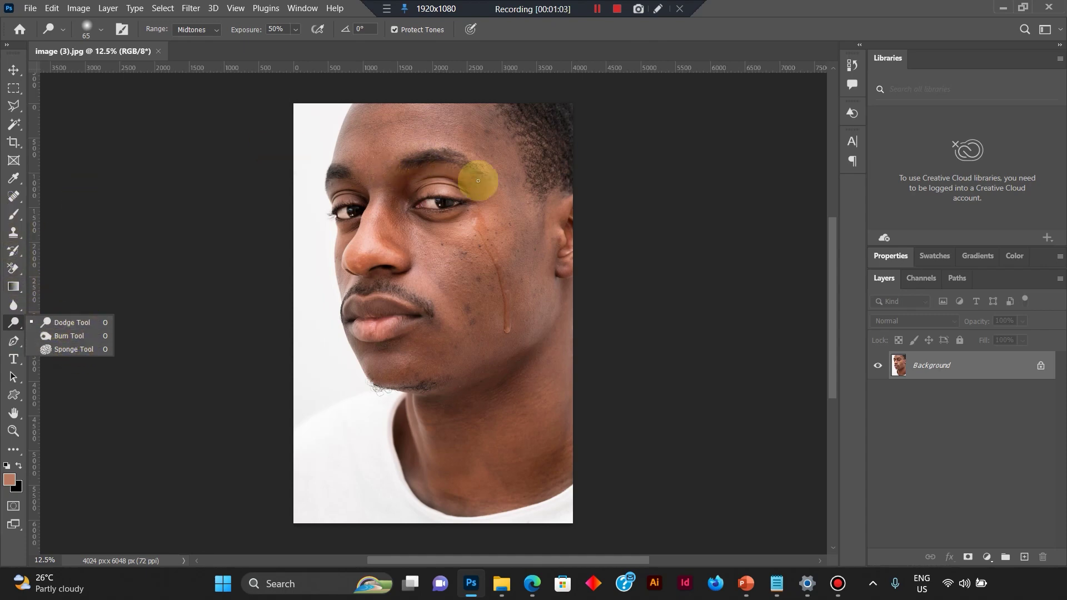
scroll(554, 201, "up", 5)
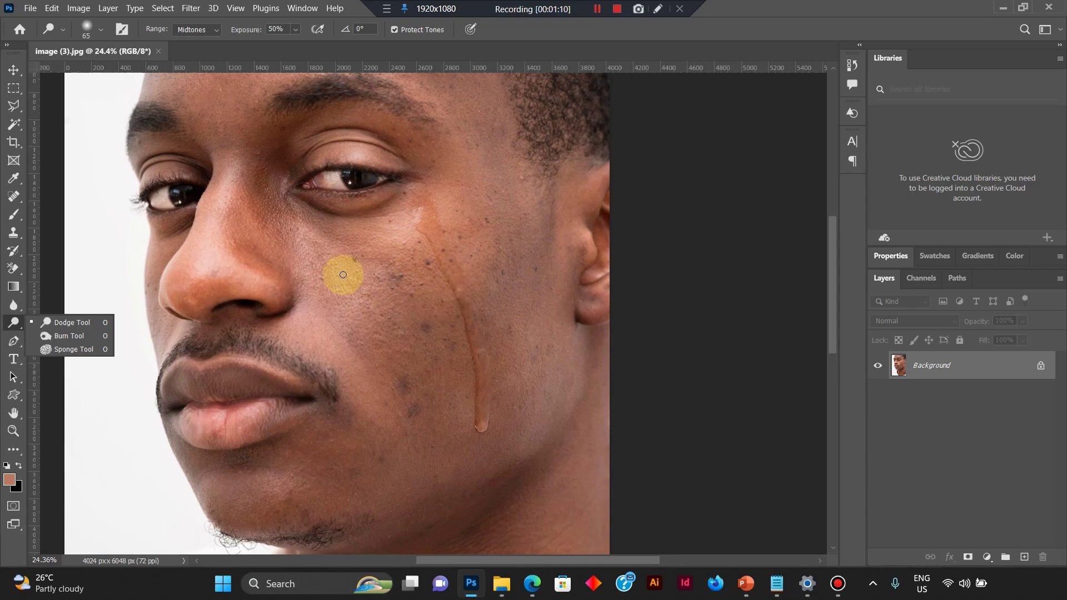
left_click(11, 69)
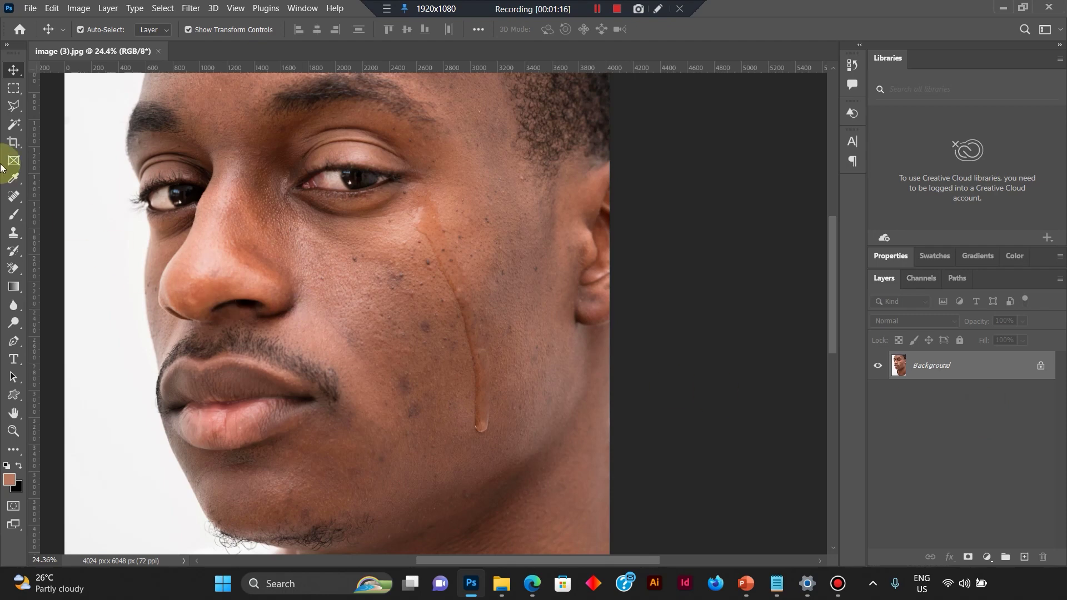
Activate the Healing Brush Tool and make three duplicates of the Background layer.
left_click(16, 198)
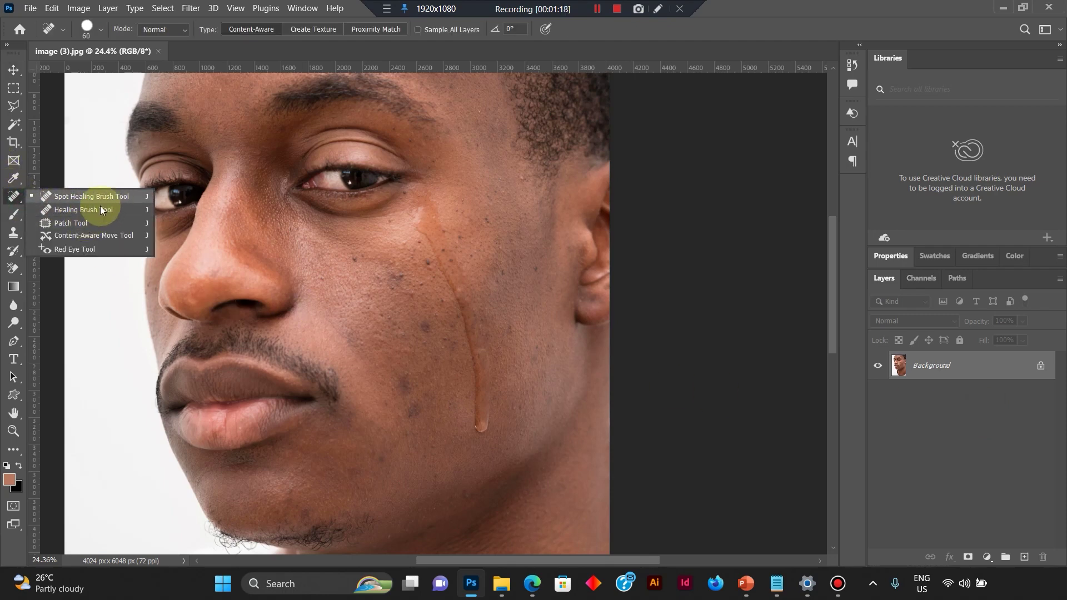
left_click(99, 209)
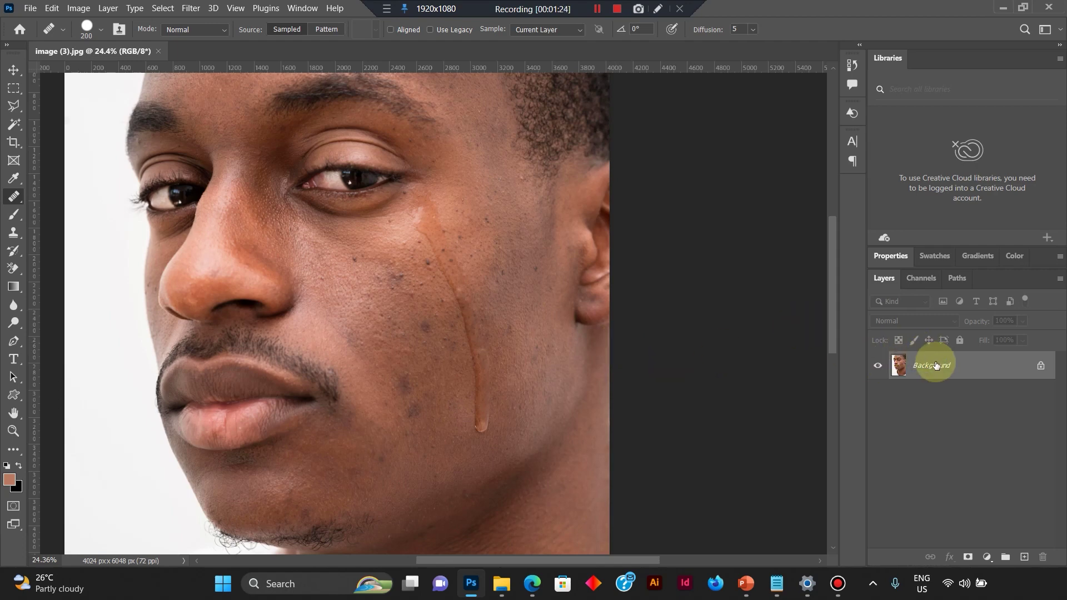
right_click(1004, 368)
left_click(1012, 394)
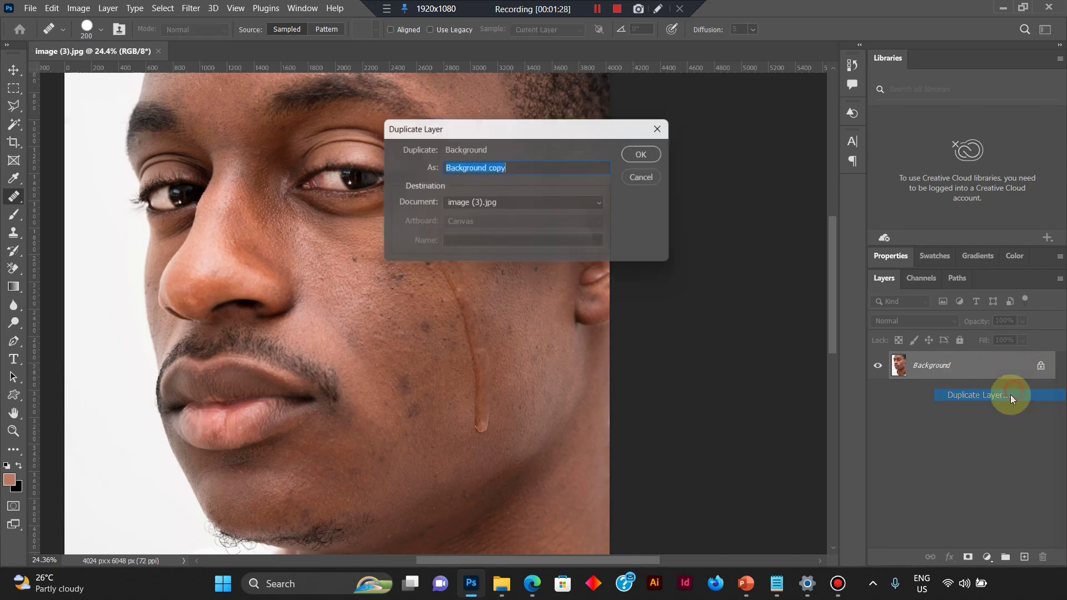
key("Return")
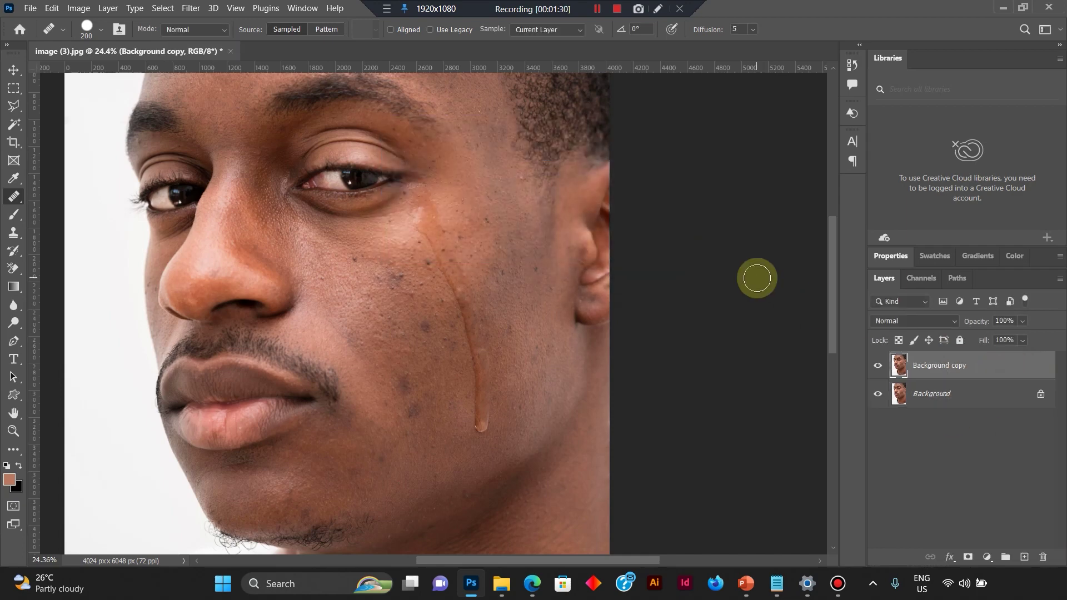
key("ctrl+j")
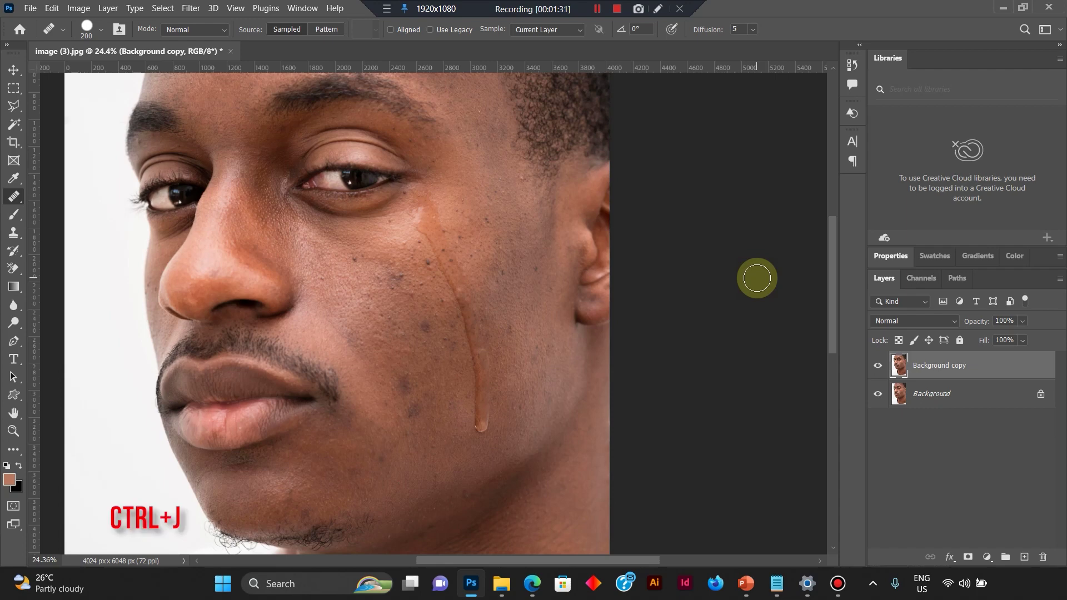
key("ctrl+j")
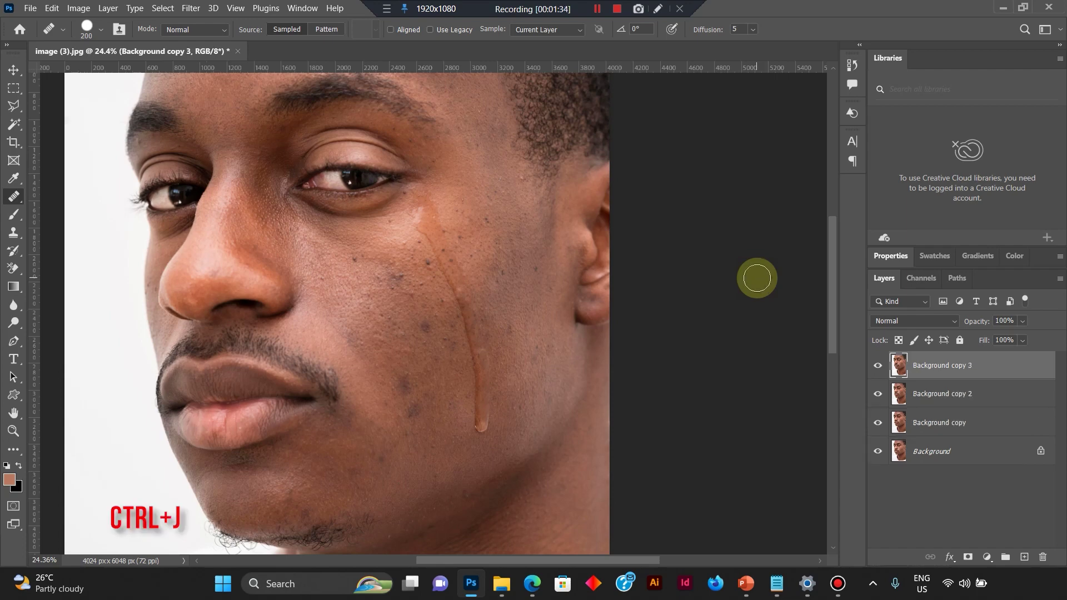
Remove the long scar-like streak down the cheek with the Healing Brush, sampling clean skin beside its lower end.
right_click(11, 197)
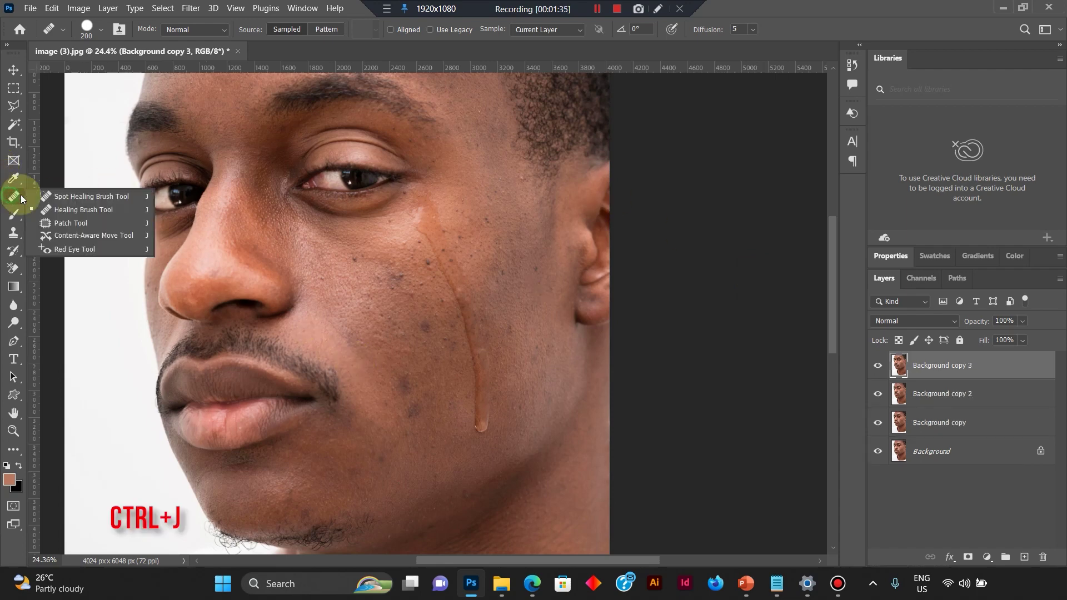
left_click(83, 209)
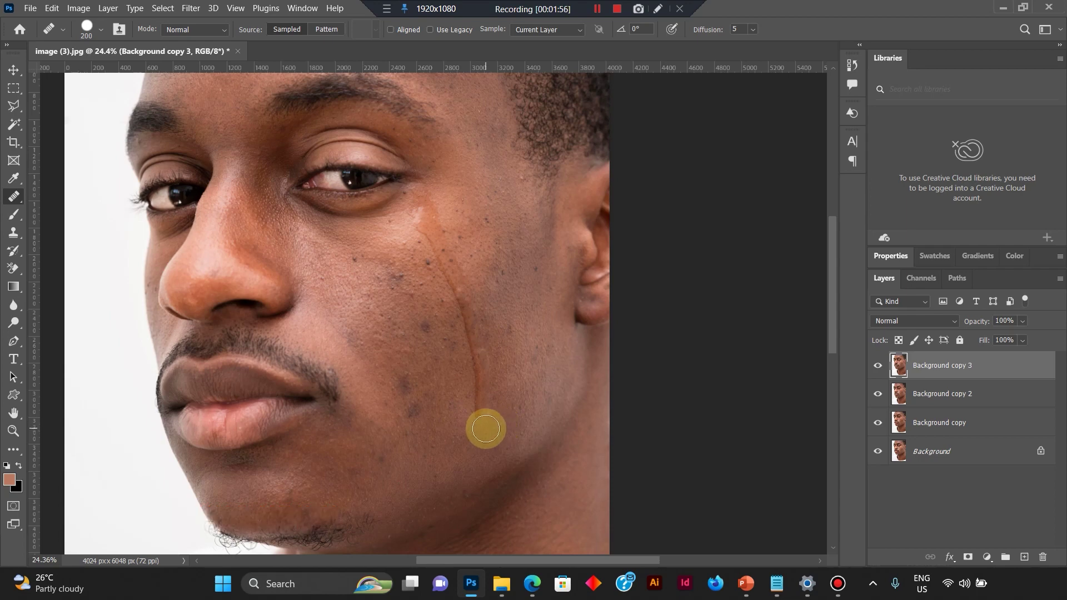
left_click_drag(485, 429, 492, 375)
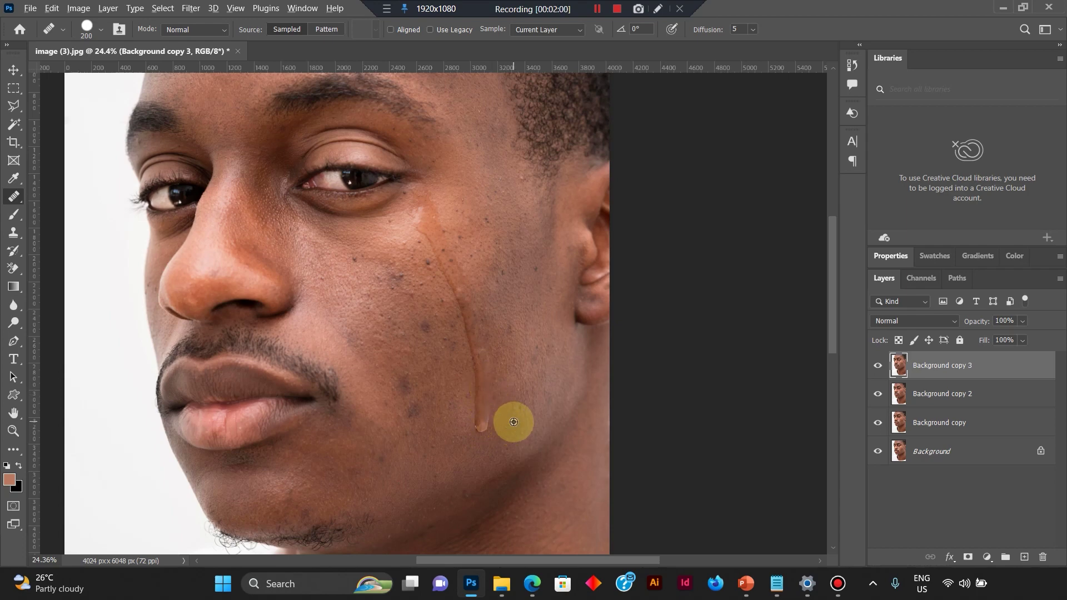
left_click(513, 421, "alt")
mouse_move(483, 428)
left_mouse_down()
mouse_move(479, 337)
mouse_move(422, 216)
left_mouse_up()
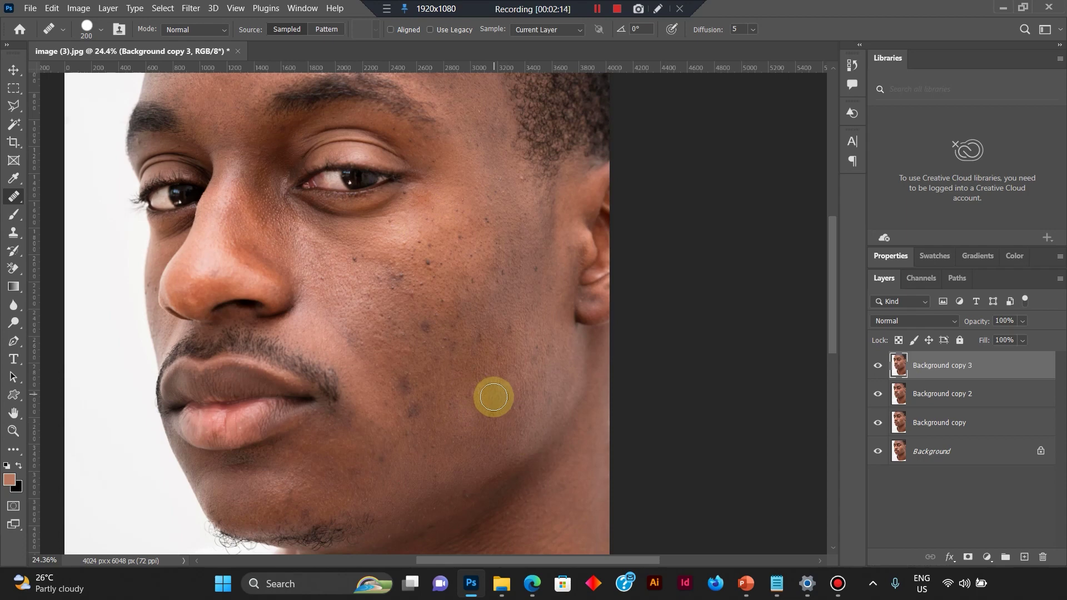
Switch to the Spot Healing Brush Tool and enlarge its brush to 175.
right_click(15, 197)
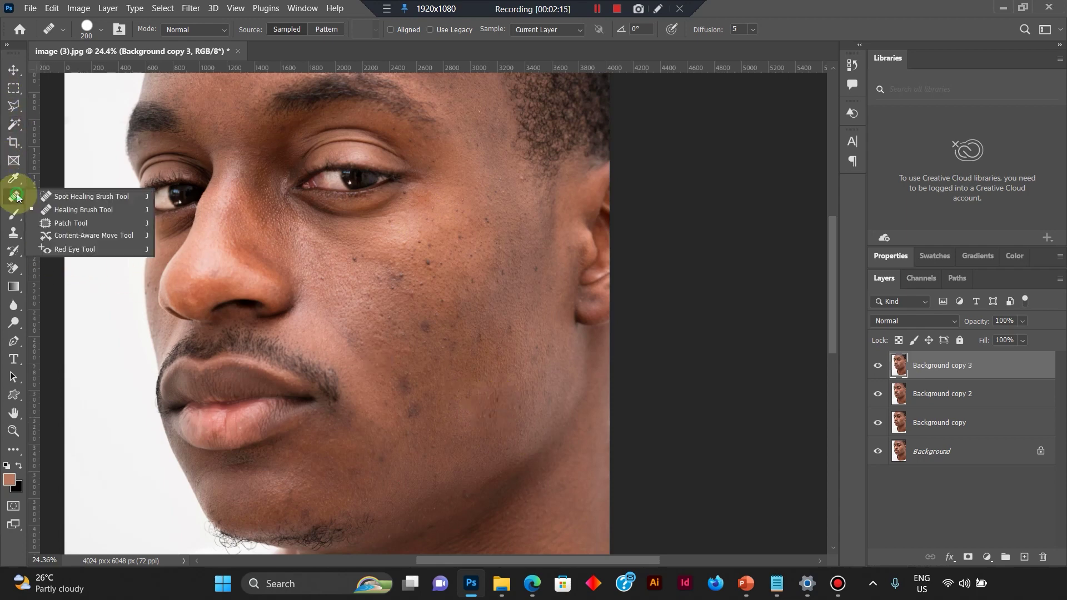
left_click(89, 196)
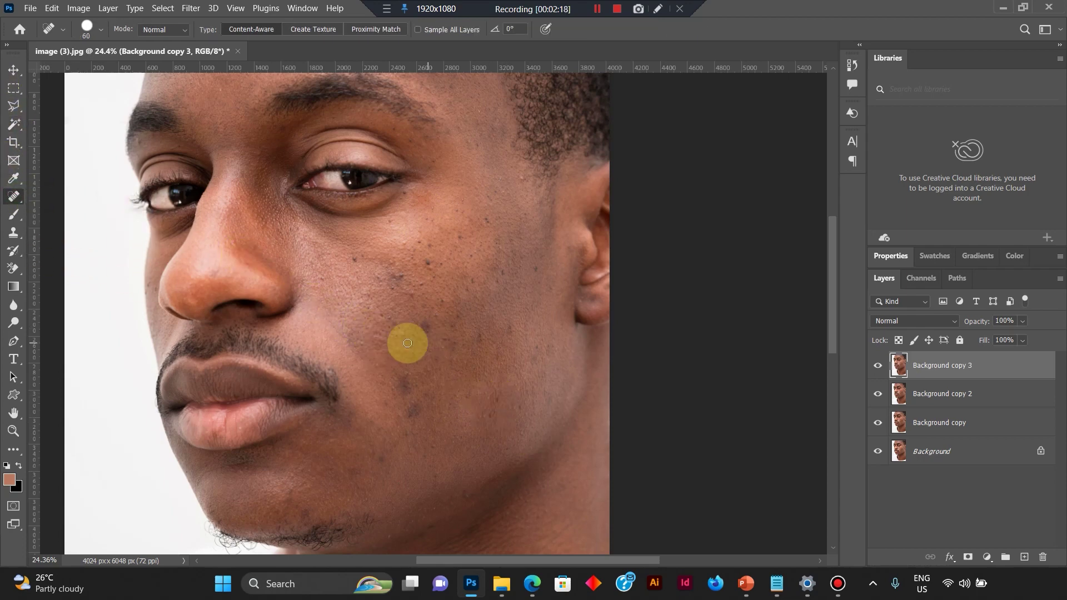
right_click(14, 196)
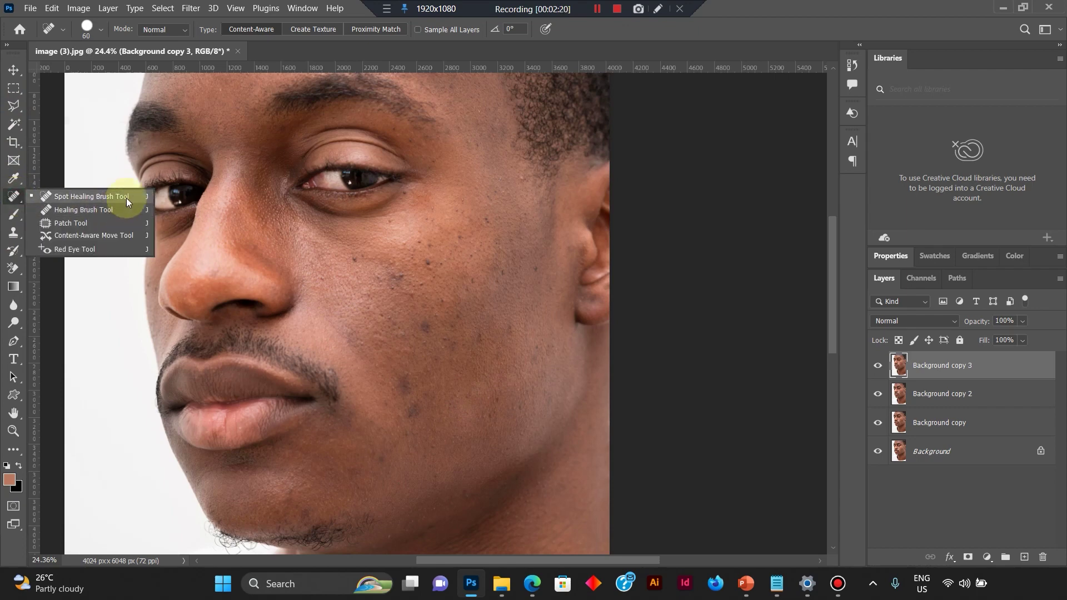
left_click(117, 198)
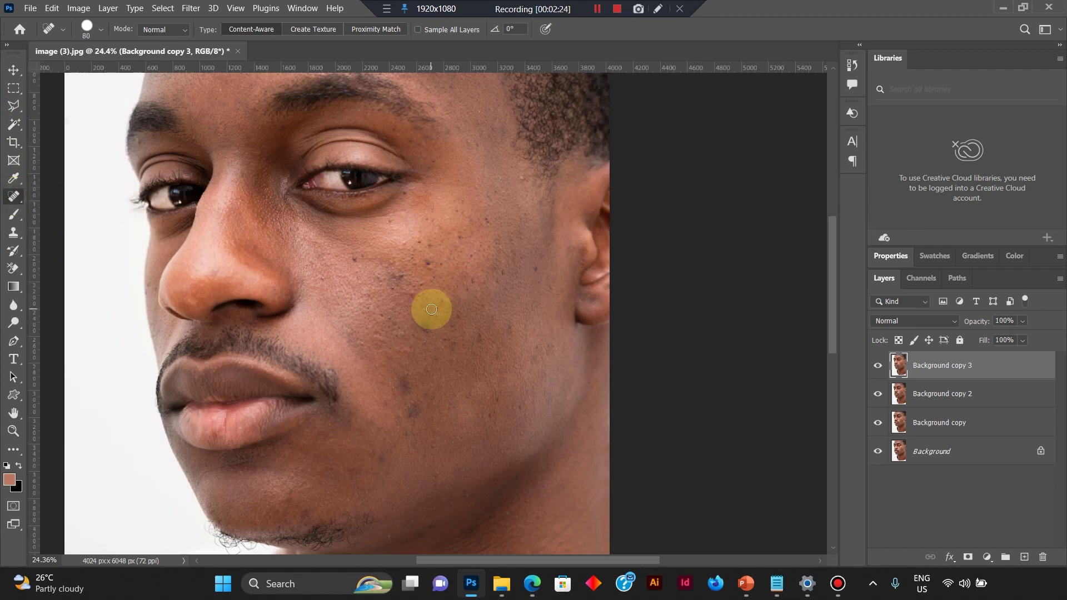
key("bracketright")
key("bracketright")
key("bracketright")
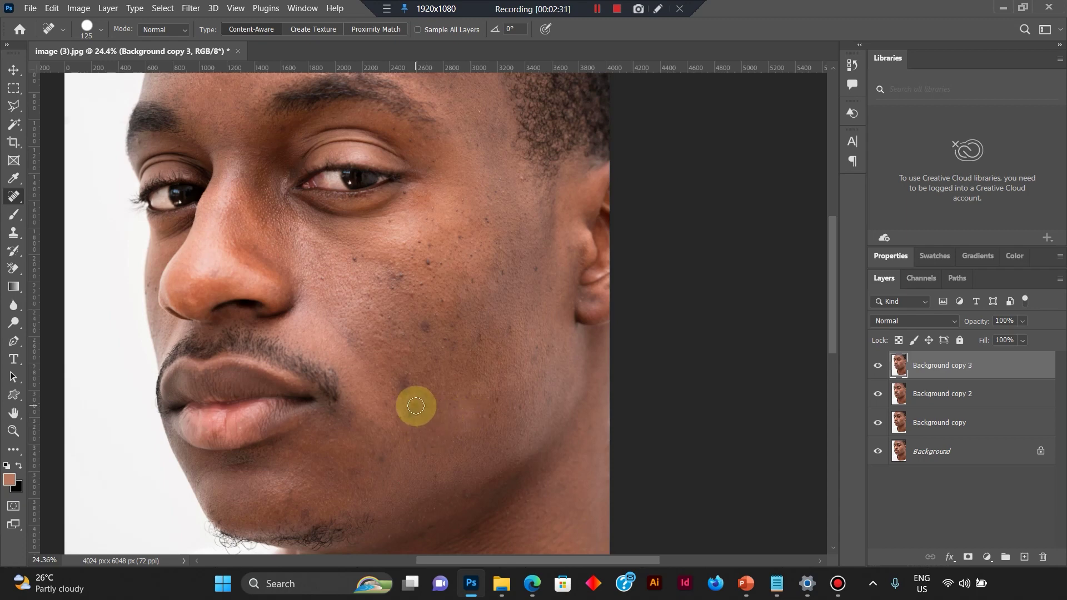
key("bracketright")
key("bracketright")
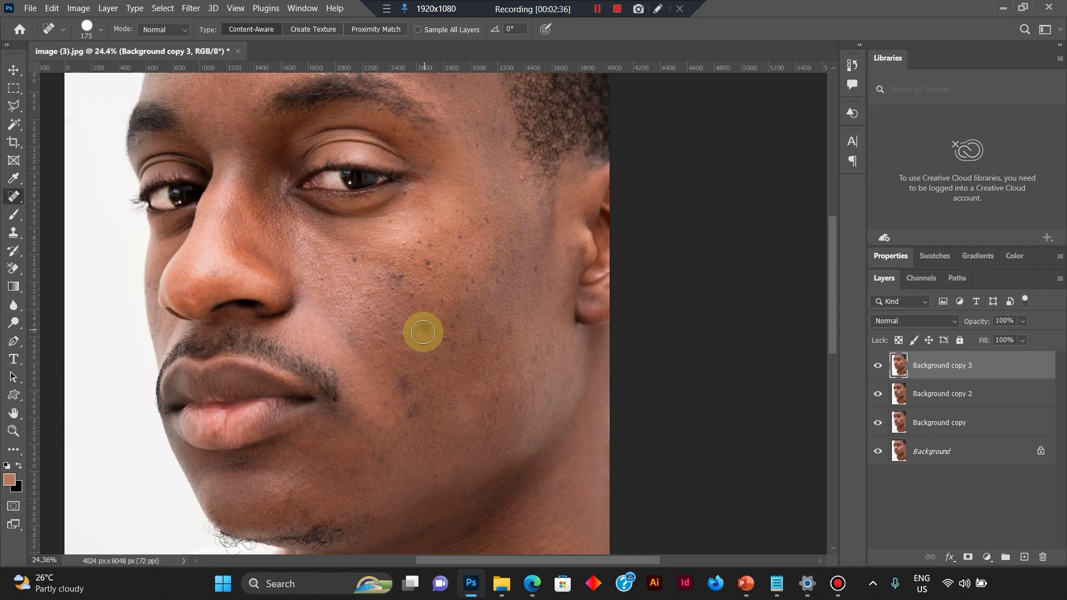
Remove the dark spots on the upper cheek below the eye and up toward the temple with the Spot Healing Brush.
left_click(425, 329)
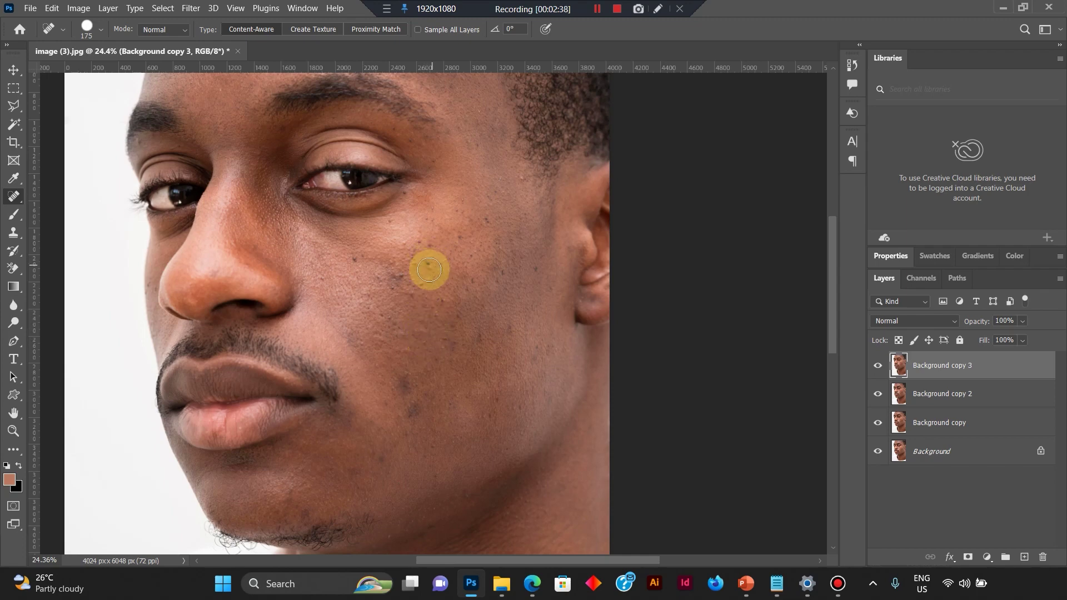
left_click(429, 264)
left_click(401, 279)
left_click(356, 256)
left_click(435, 244)
left_click(419, 246)
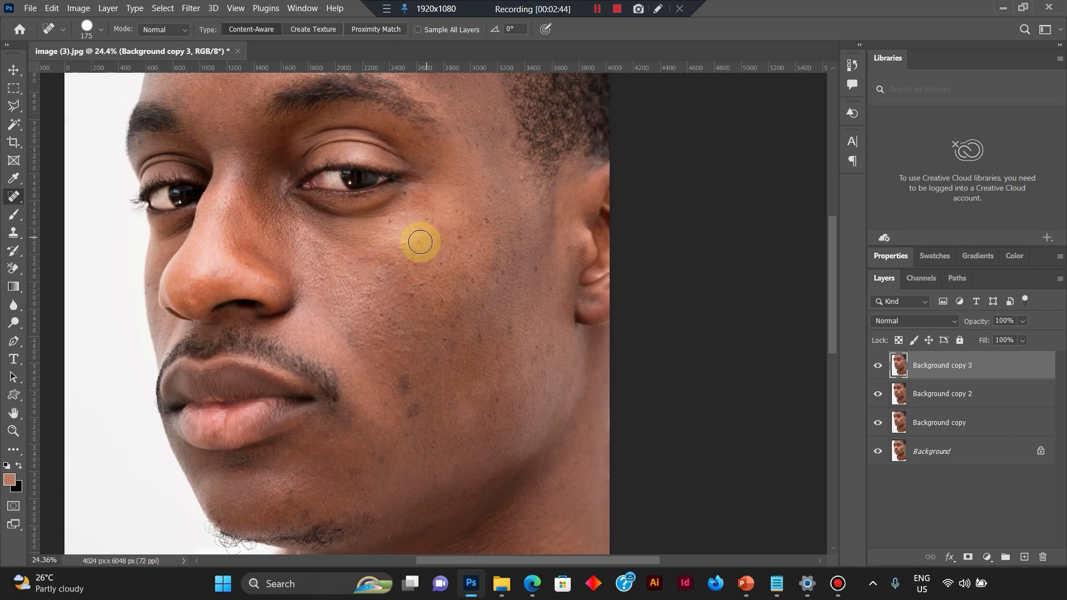
left_click(460, 237)
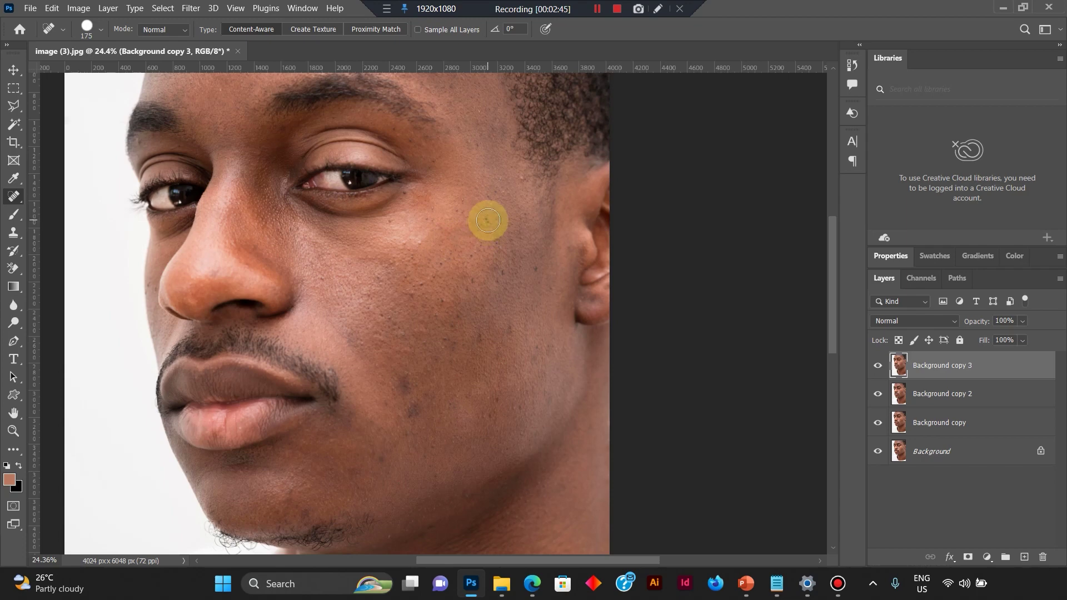
left_click(520, 183)
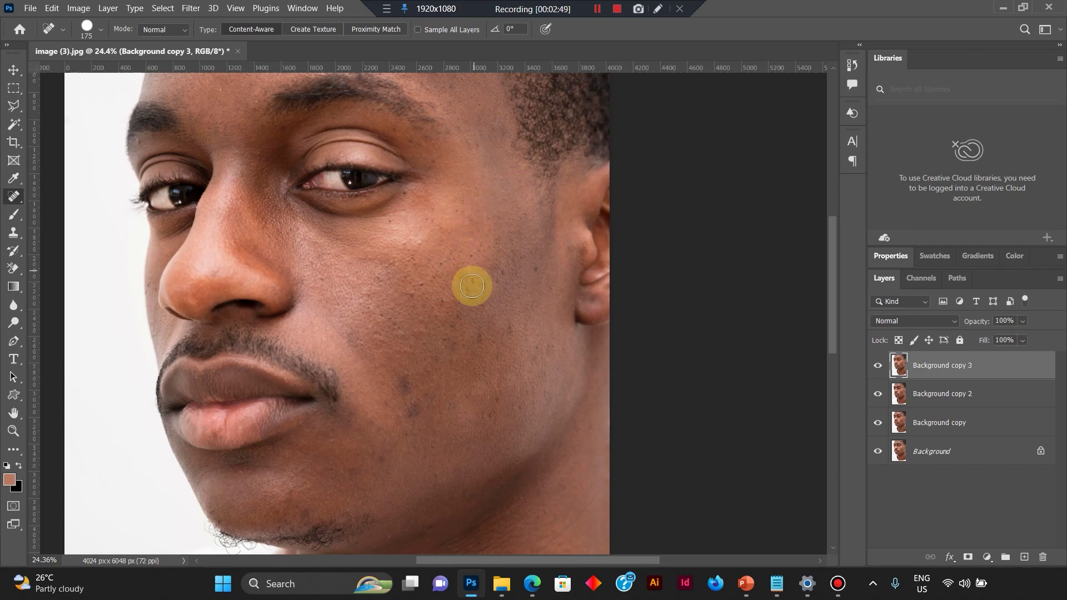
Heal the remaining blemishes on the lower cheek, near the jaw and toward the ear with the Spot Healing Brush.
left_click(406, 387)
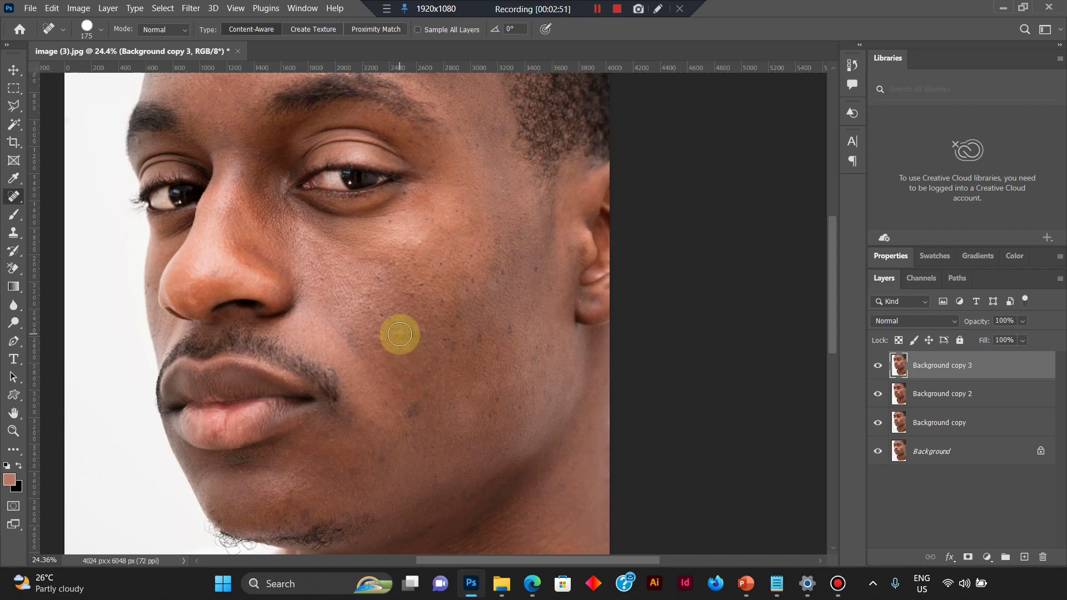
left_click(379, 316)
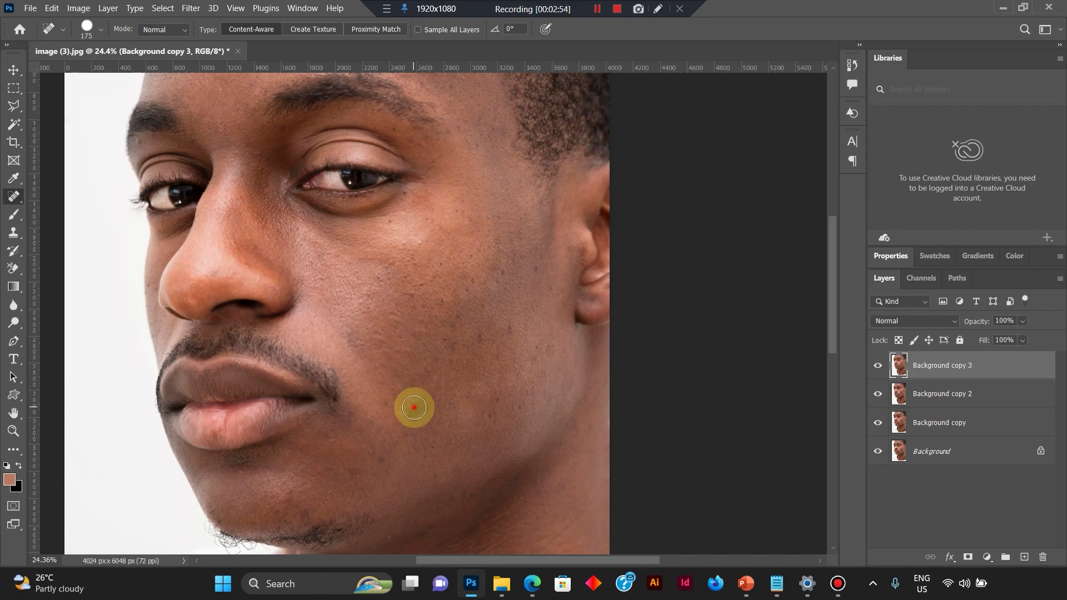
left_click(418, 428)
left_click(456, 345)
left_click(508, 330)
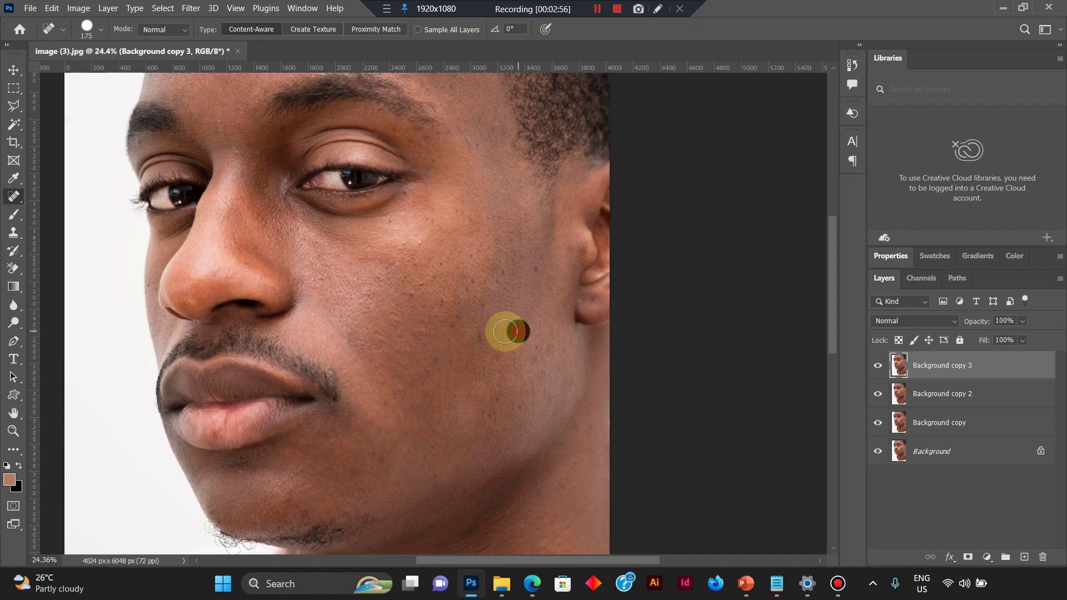
left_click(478, 258)
left_click(534, 271)
left_click(440, 314)
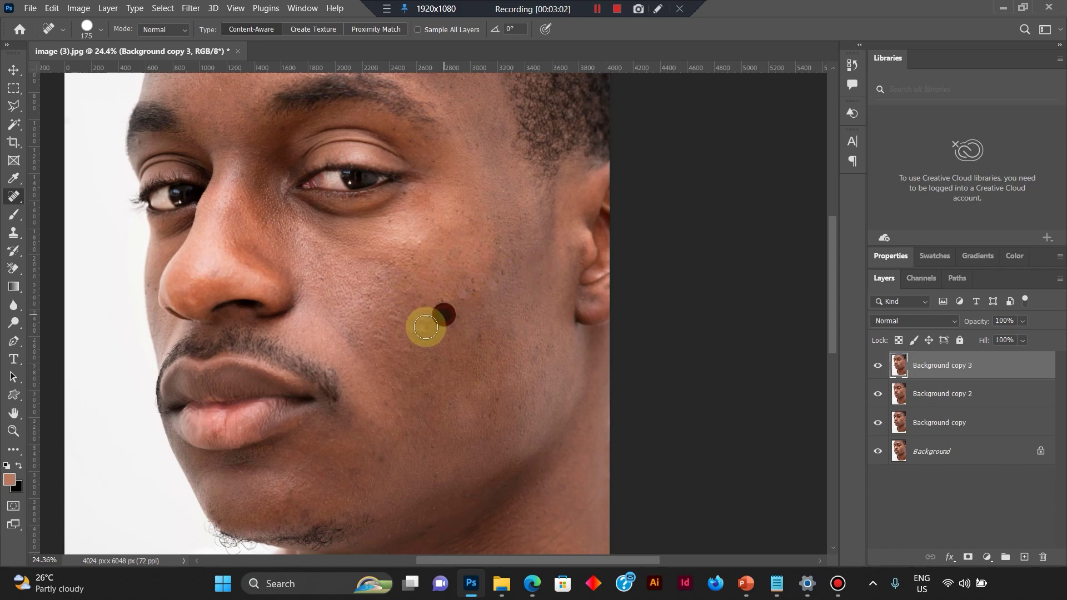
left_click(420, 410)
left_click(488, 422)
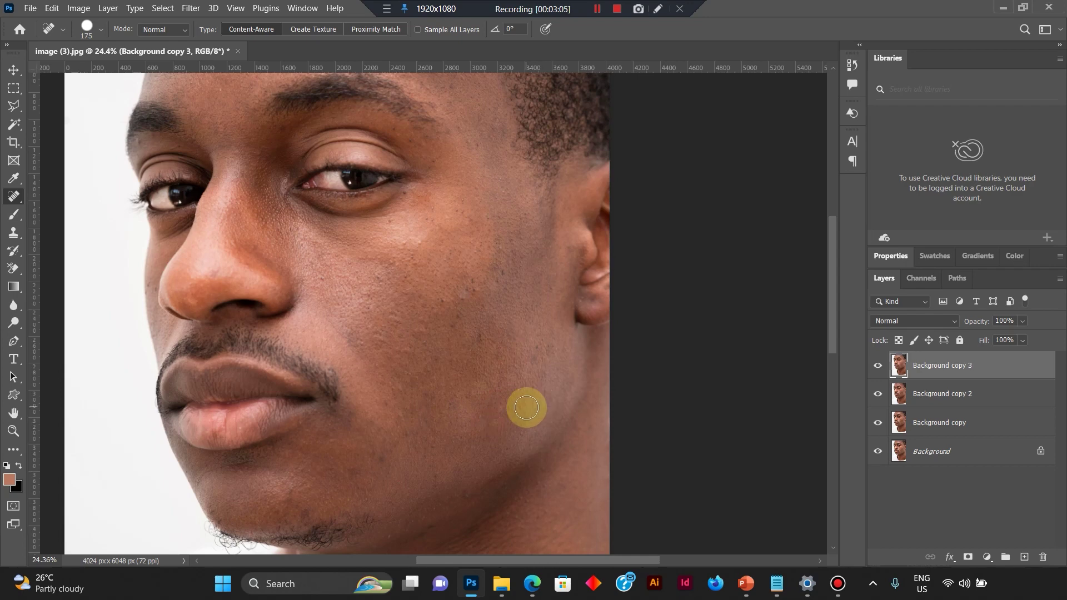
left_click(477, 339)
left_click(464, 293)
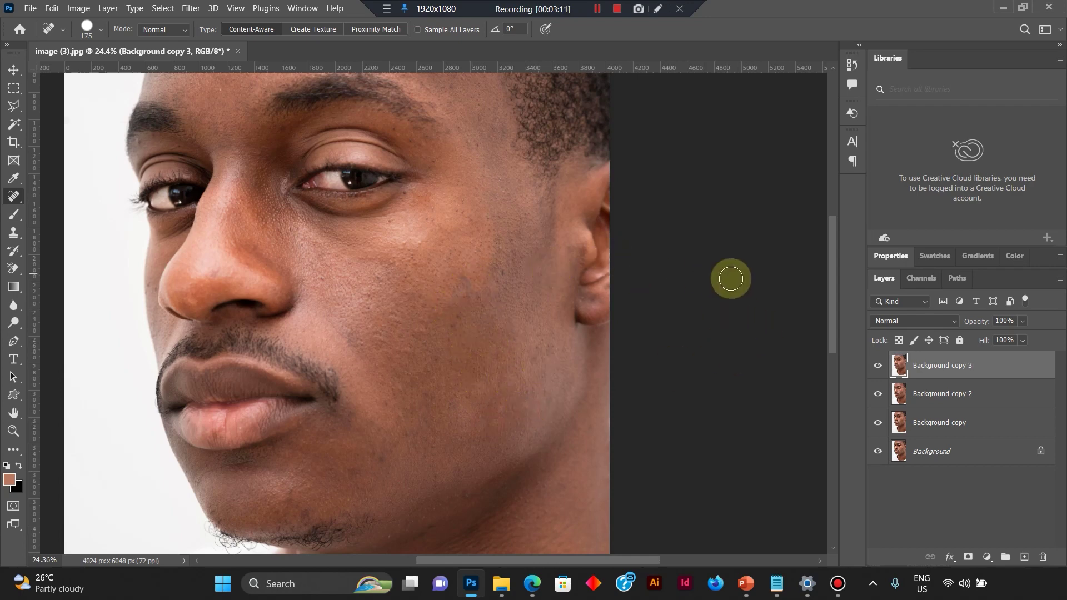
Patch the blemishes on the temple between the eyebrow's outer end and the hairline with nearby skin, using the Patch Tool.
left_click_drag(832, 264, 832, 226)
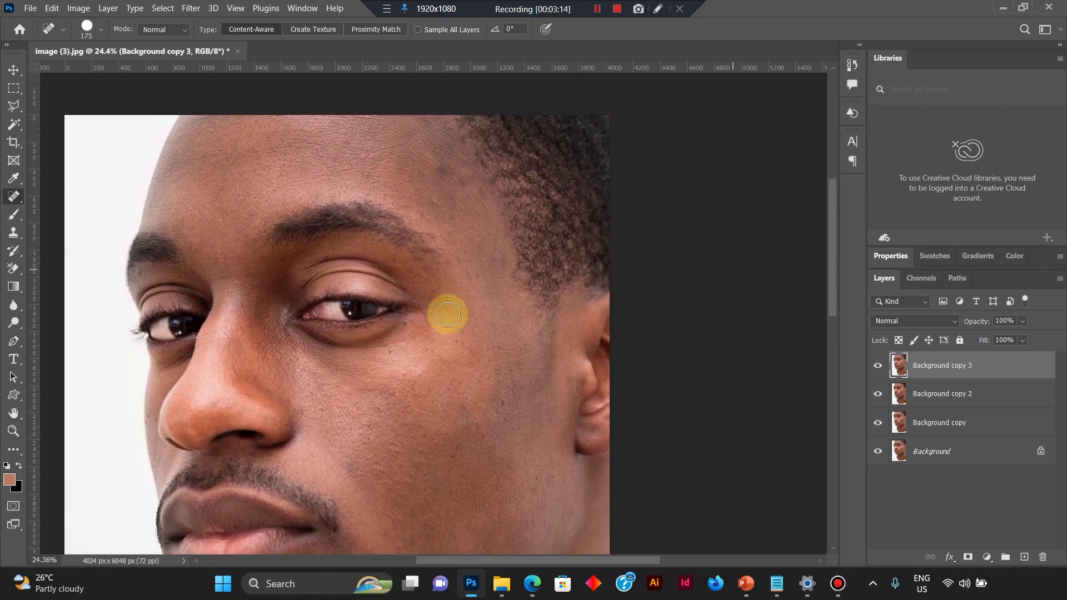
right_click(14, 196)
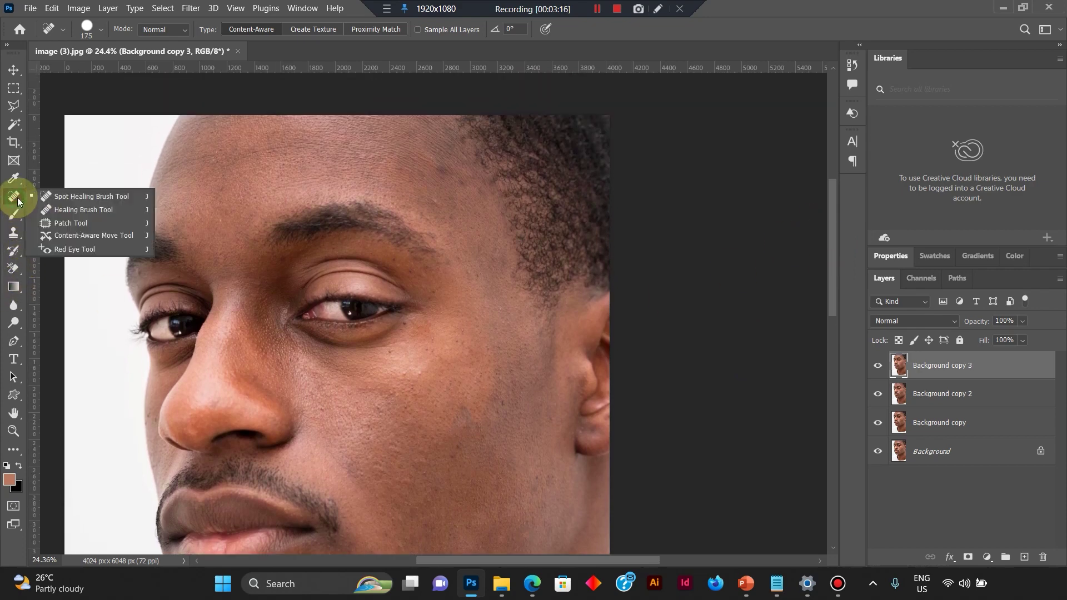
left_click(70, 224)
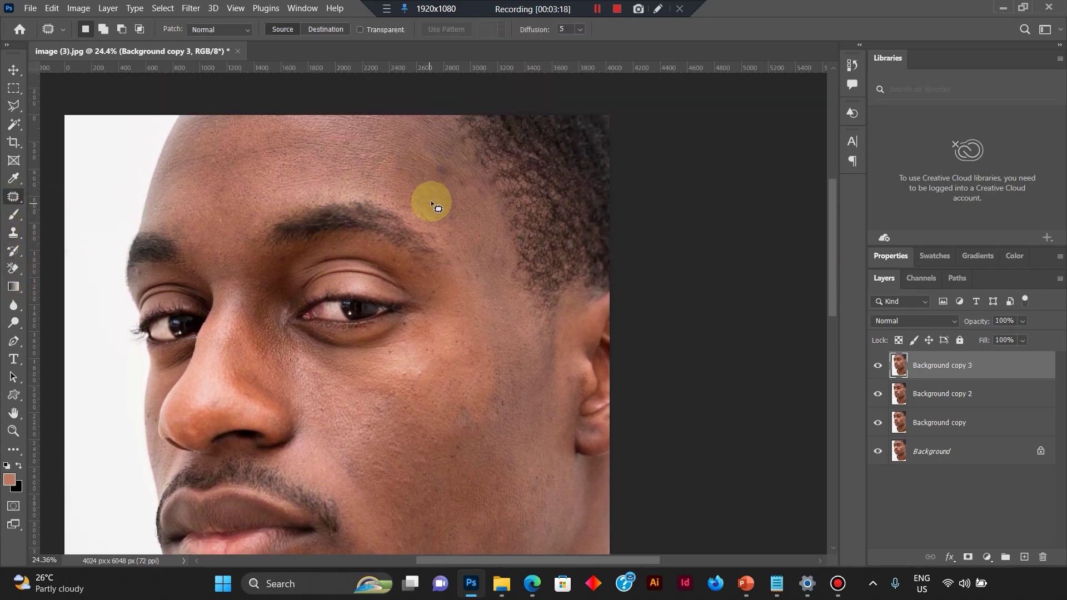
mouse_move(430, 209)
left_mouse_down()
mouse_move(443, 210)
mouse_move(434, 203)
left_mouse_up()
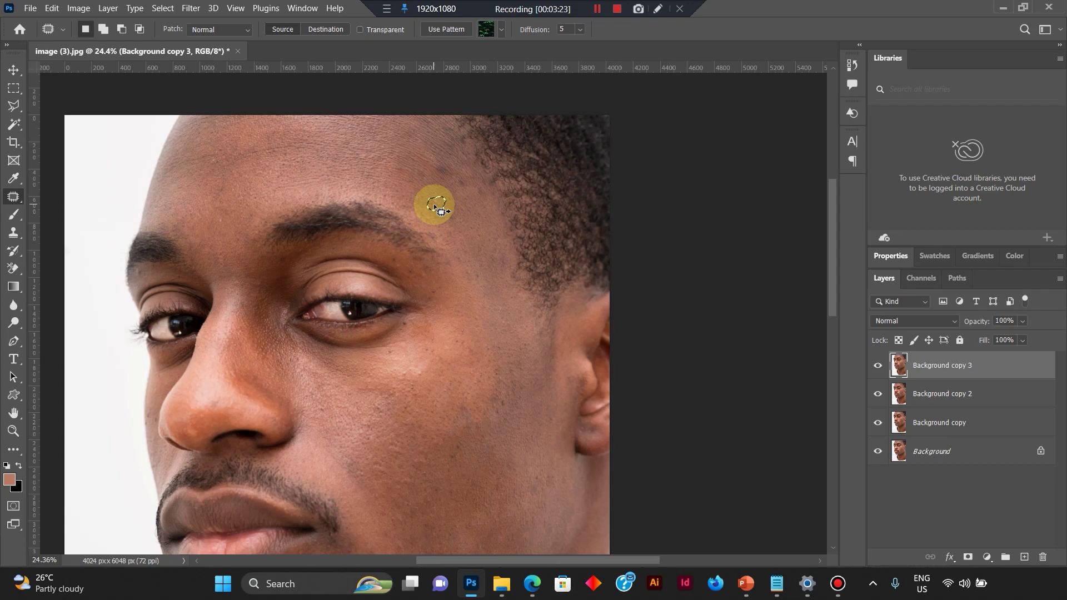
mouse_move(439, 202)
left_mouse_down()
mouse_move(444, 189)
mouse_move(439, 206)
left_mouse_up()
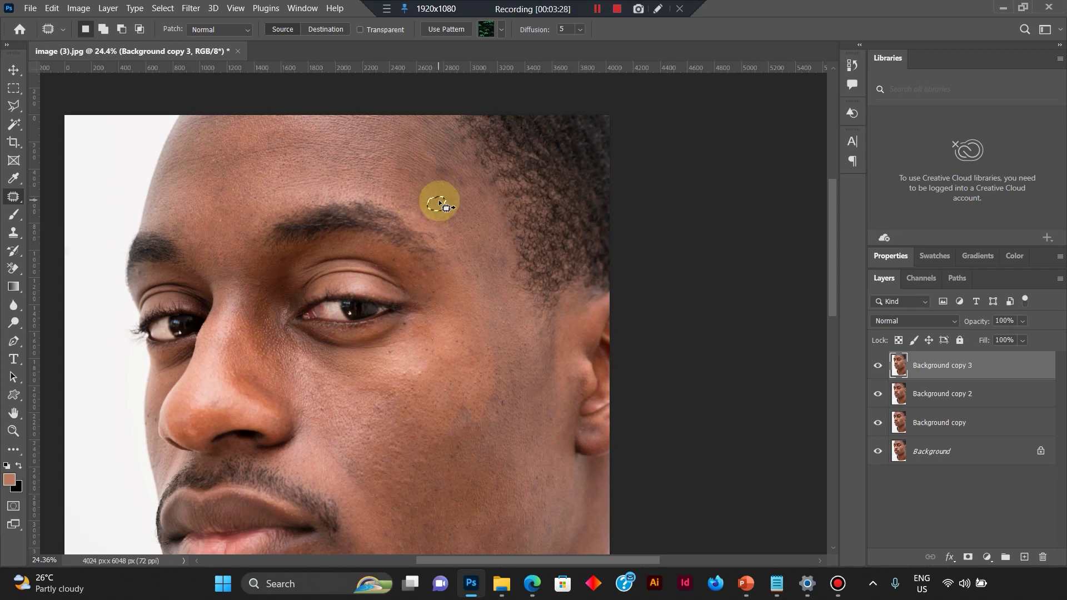
left_click_drag(451, 215, 434, 210)
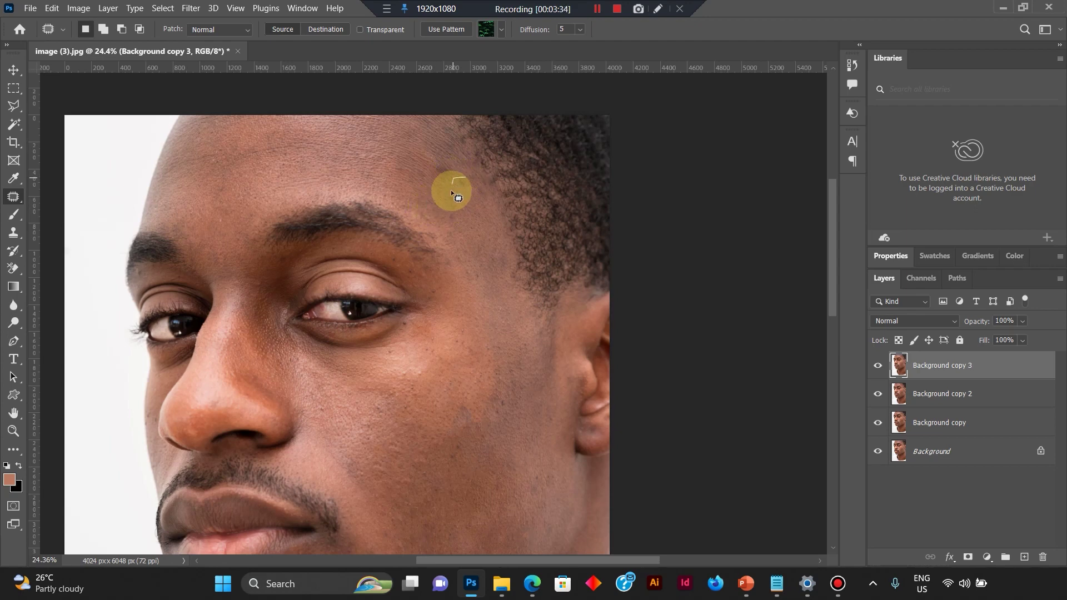
mouse_move(469, 179)
left_mouse_down()
mouse_move(449, 184)
mouse_move(463, 190)
mouse_move(428, 185)
mouse_move(429, 202)
mouse_move(478, 218)
left_mouse_up()
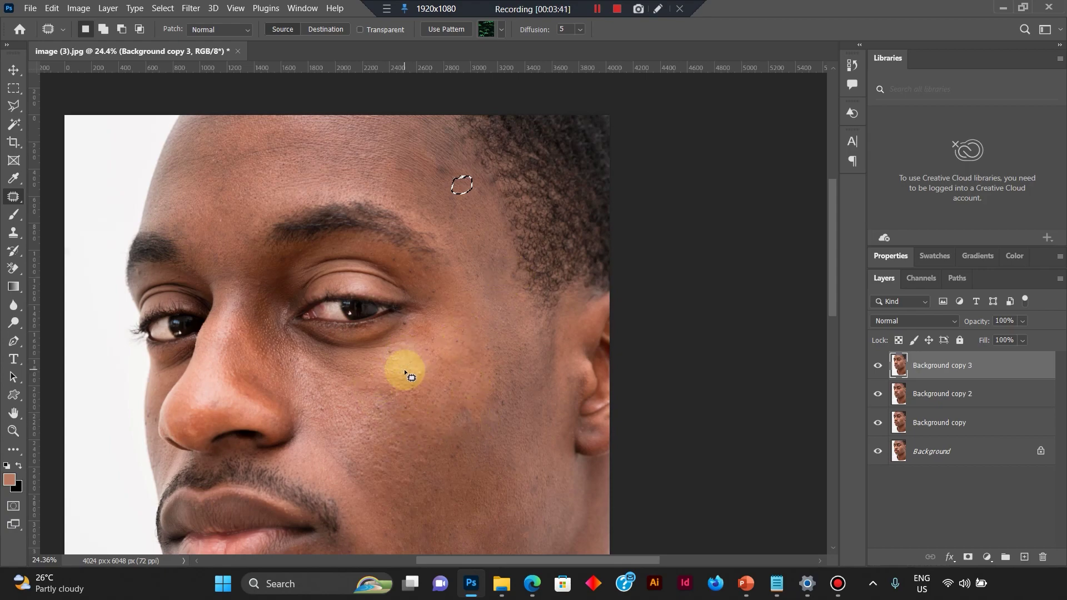
Patch the small area just below the eye's outer corner with adjacent skin and clear the selection.
scroll(404, 328, "up", 2)
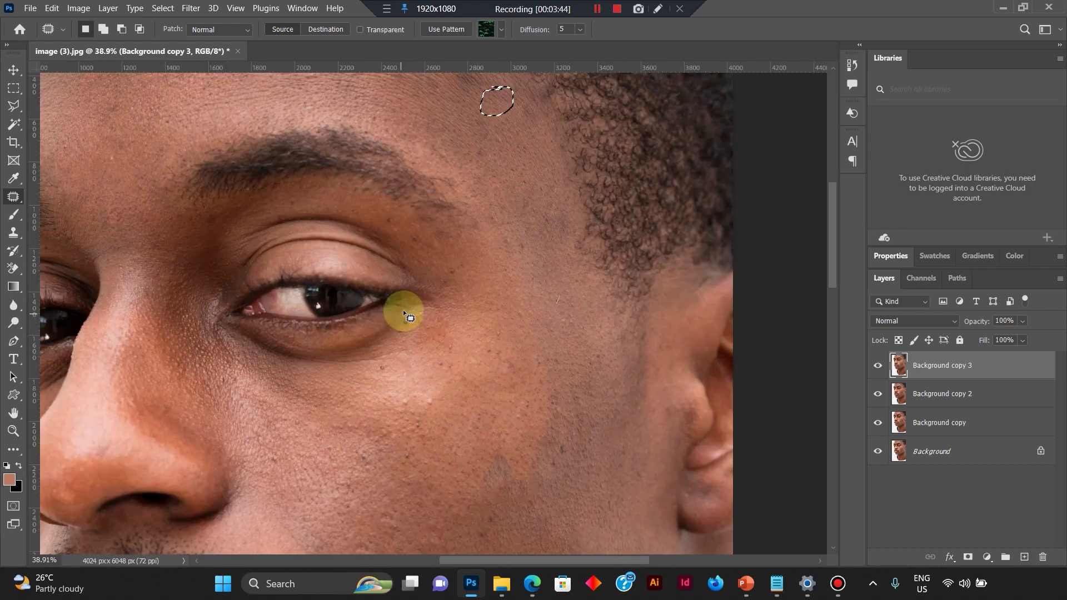
left_click(402, 314)
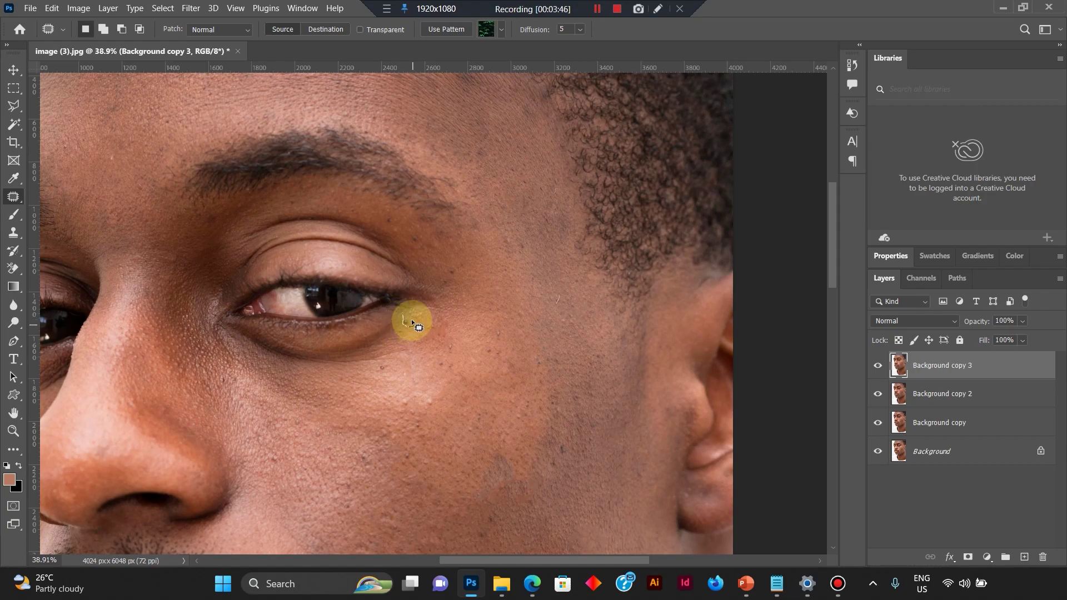
left_click_drag(402, 314, 405, 318)
left_click_drag(412, 318, 414, 317)
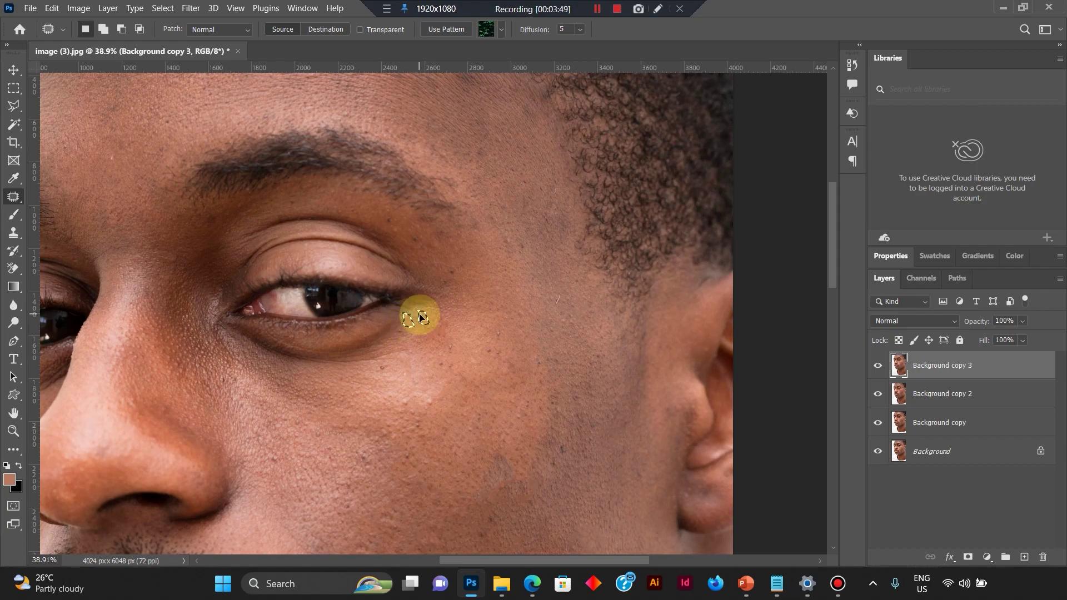
key("ctrl+d")
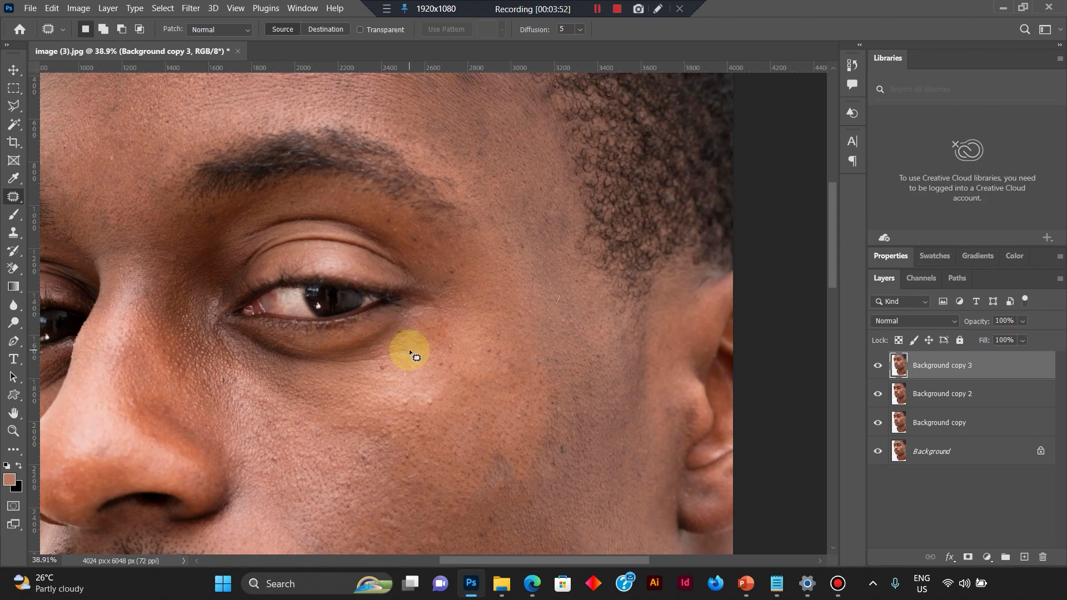
Compare the whole portrait before and after retouching by toggling the visibility of the Background copy 3 layer.
scroll(464, 348, "down", 5)
scroll(455, 387, "down", 1)
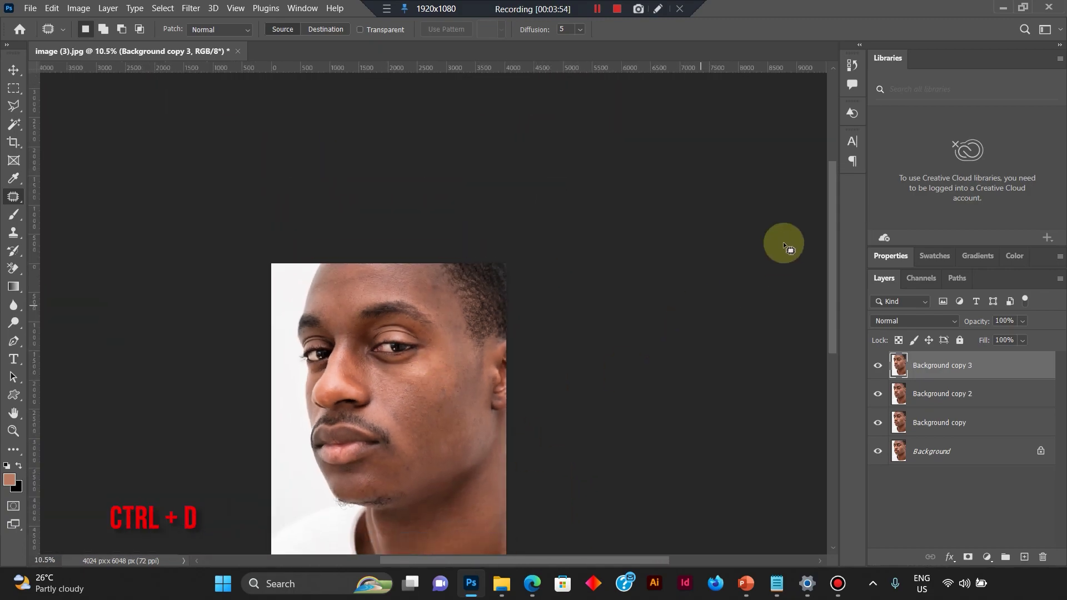
left_click_drag(830, 224, 812, 275)
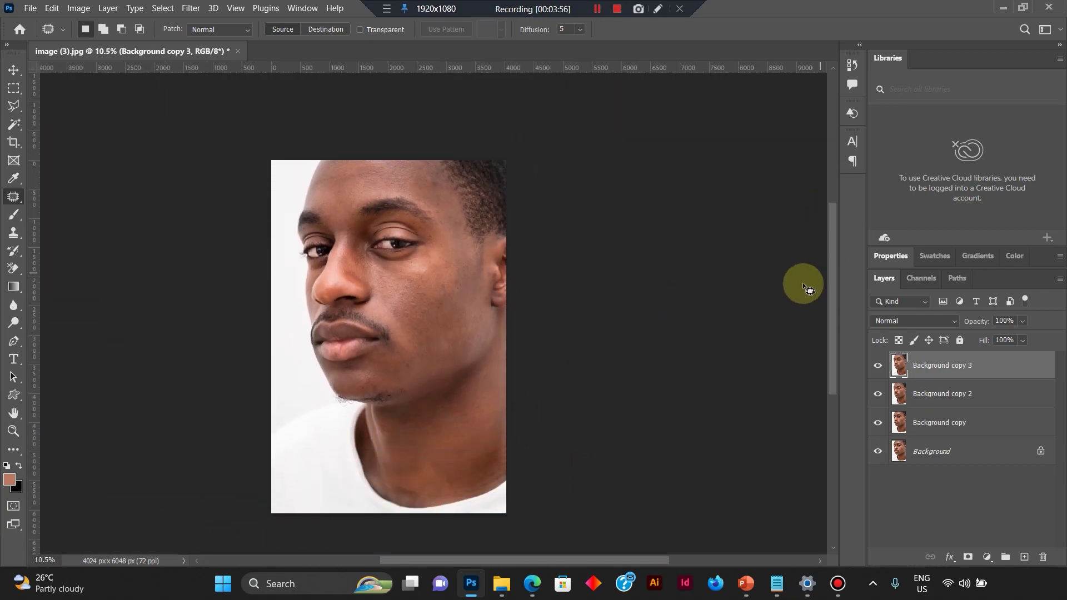
left_click(876, 372)
left_click(876, 371)
left_click(876, 371)
left_click(876, 371)
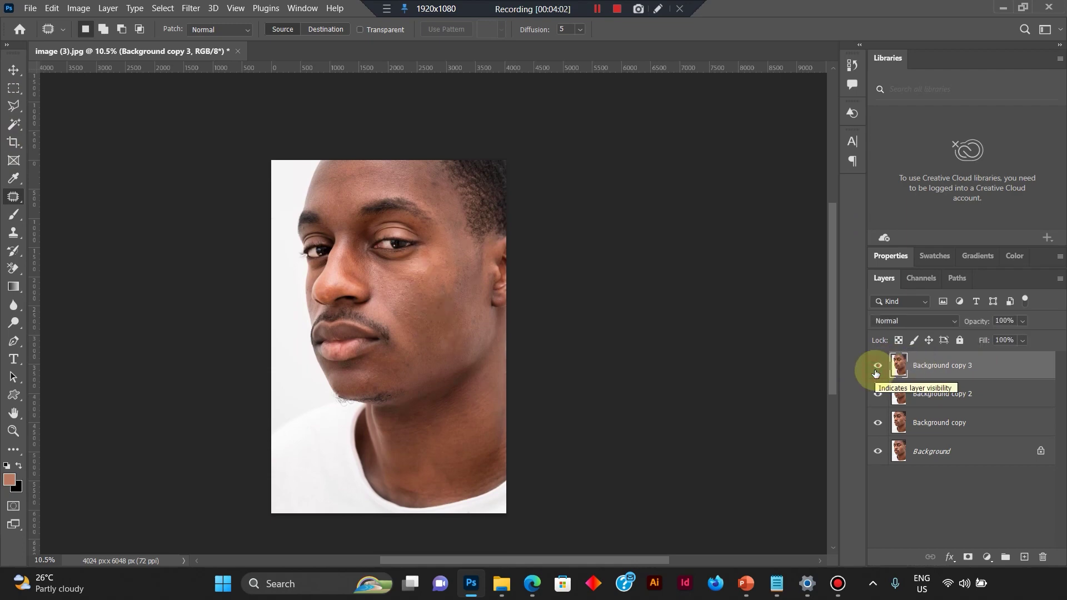
left_click(875, 368)
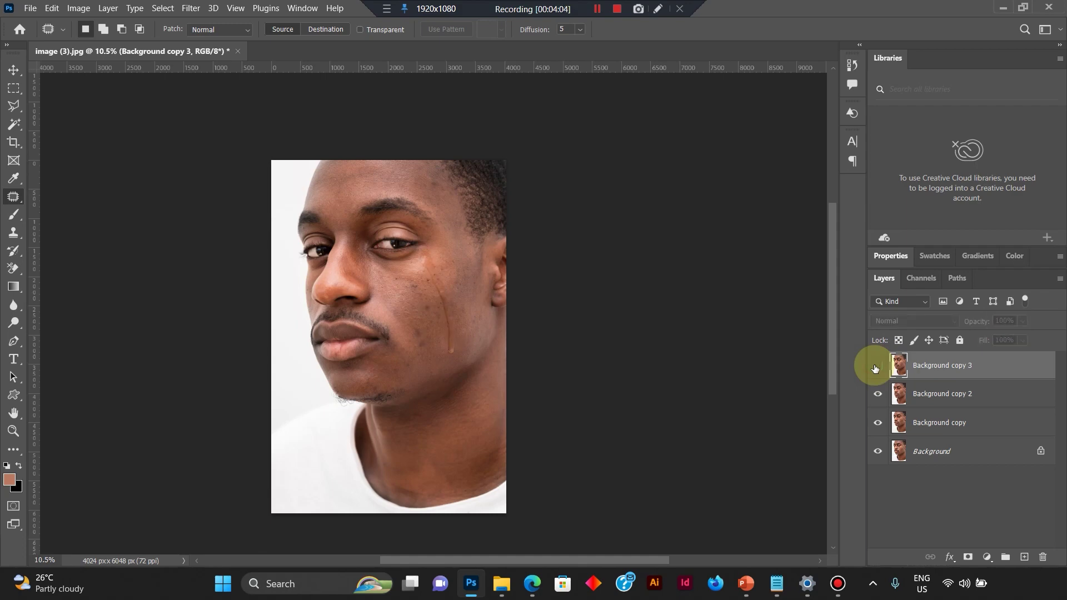
left_click(875, 369)
left_click(876, 368)
left_click(875, 368)
left_click(876, 369)
left_click(876, 368)
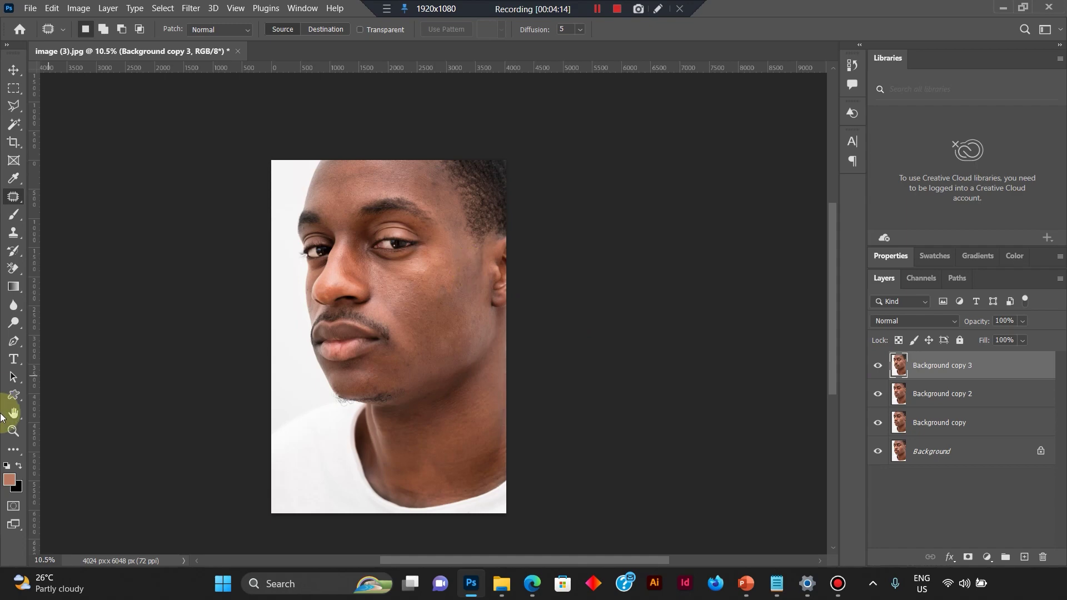
Clone nearby skin over the upper cheek below the eye's outer corner with the Clone Stamp Tool.
left_click(14, 233)
right_click(14, 233)
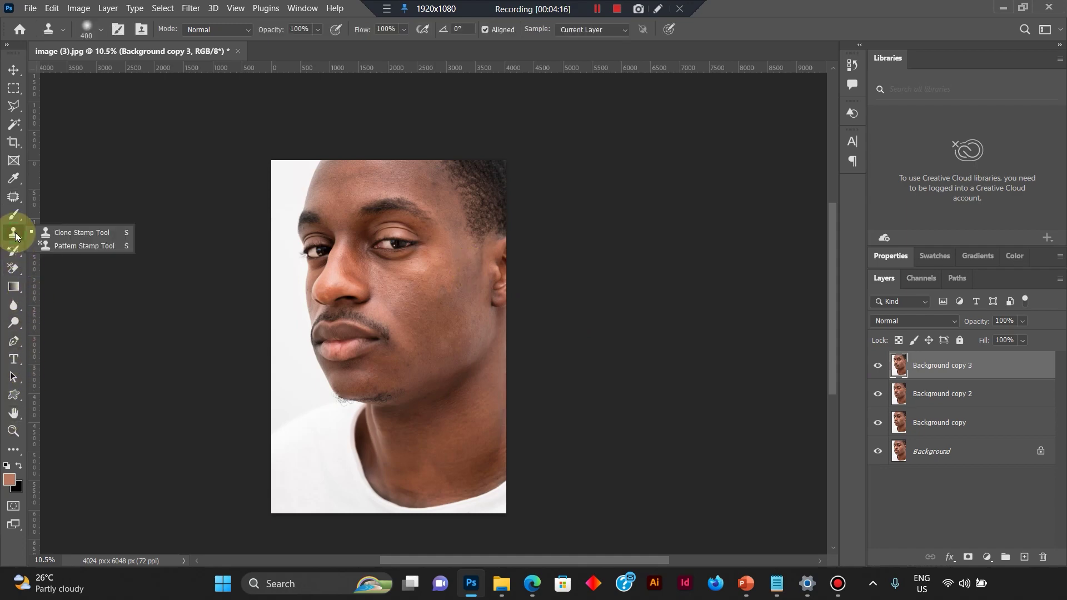
left_click(87, 231)
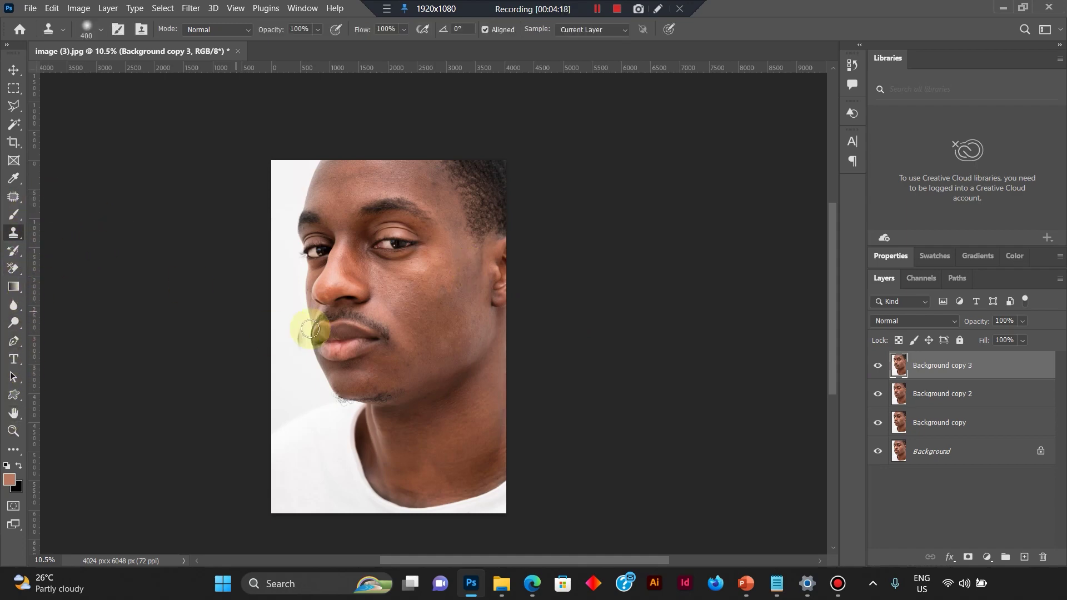
scroll(423, 320, "up", 3)
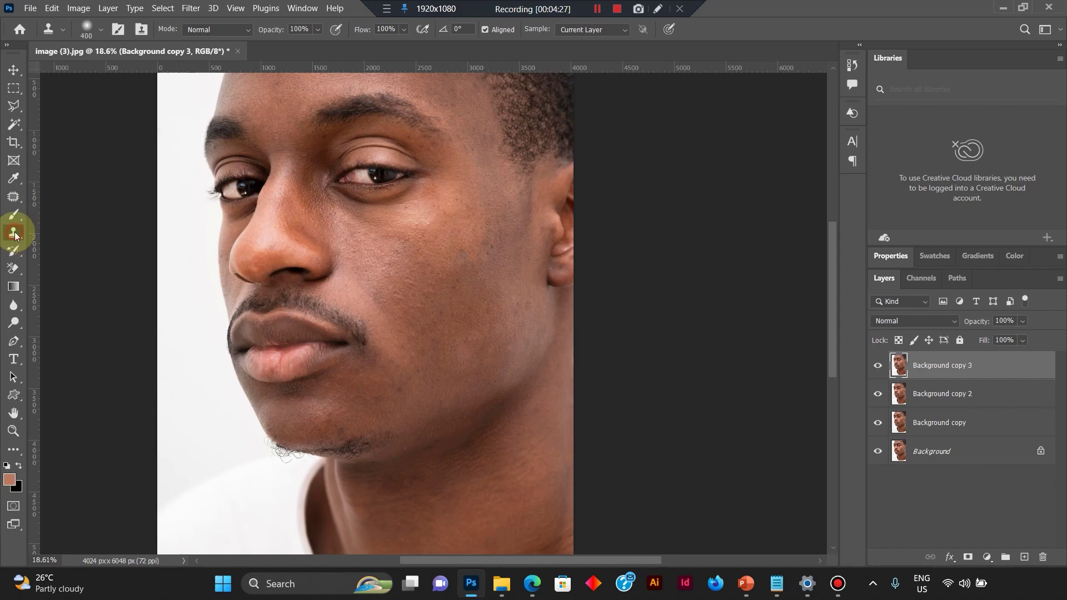
right_click(15, 236)
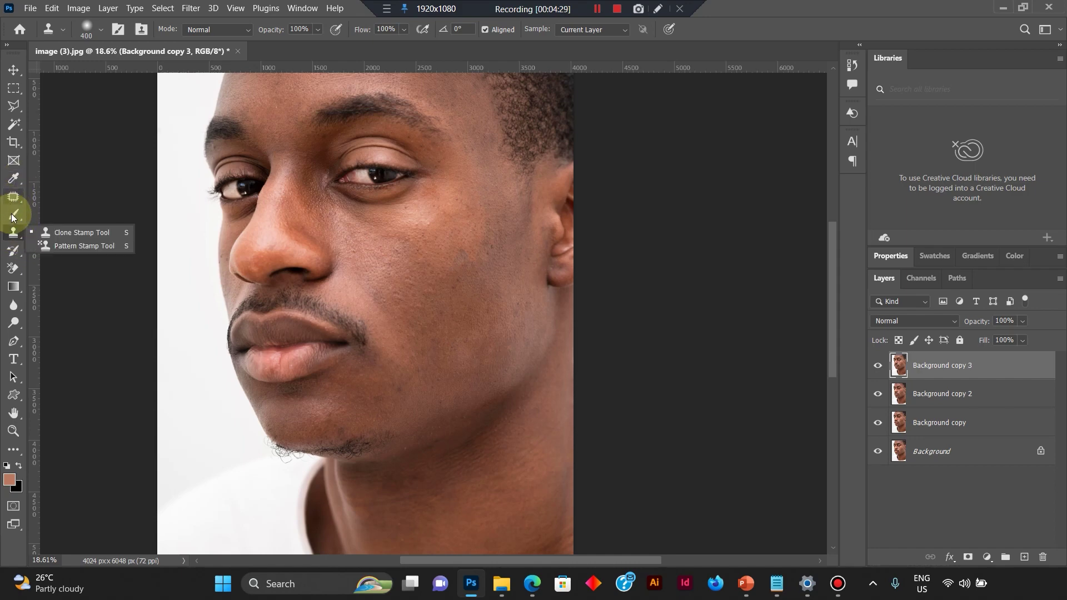
left_click(14, 197)
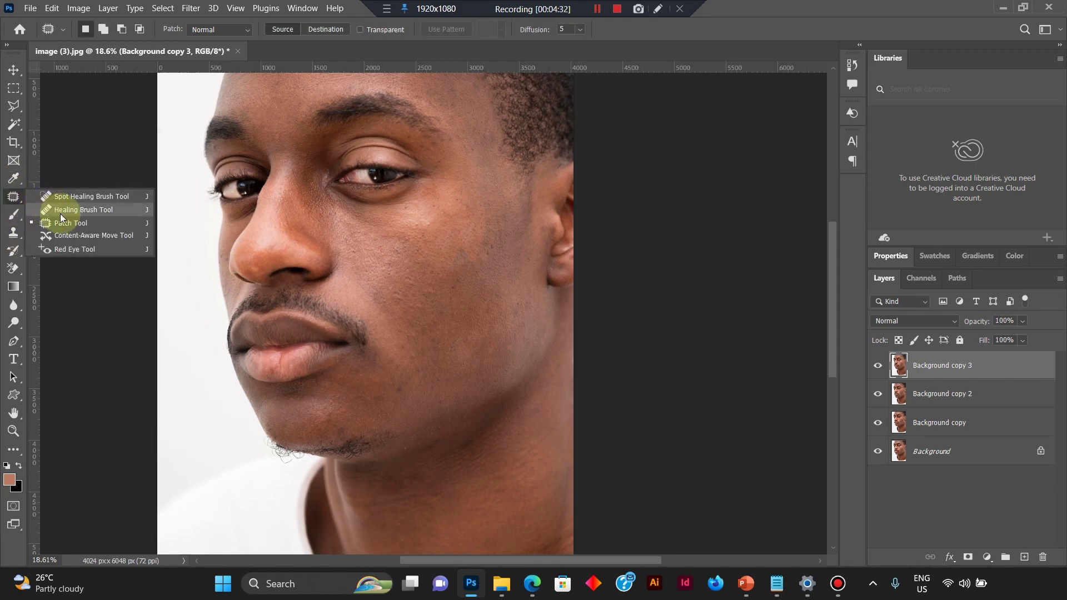
left_click(14, 239)
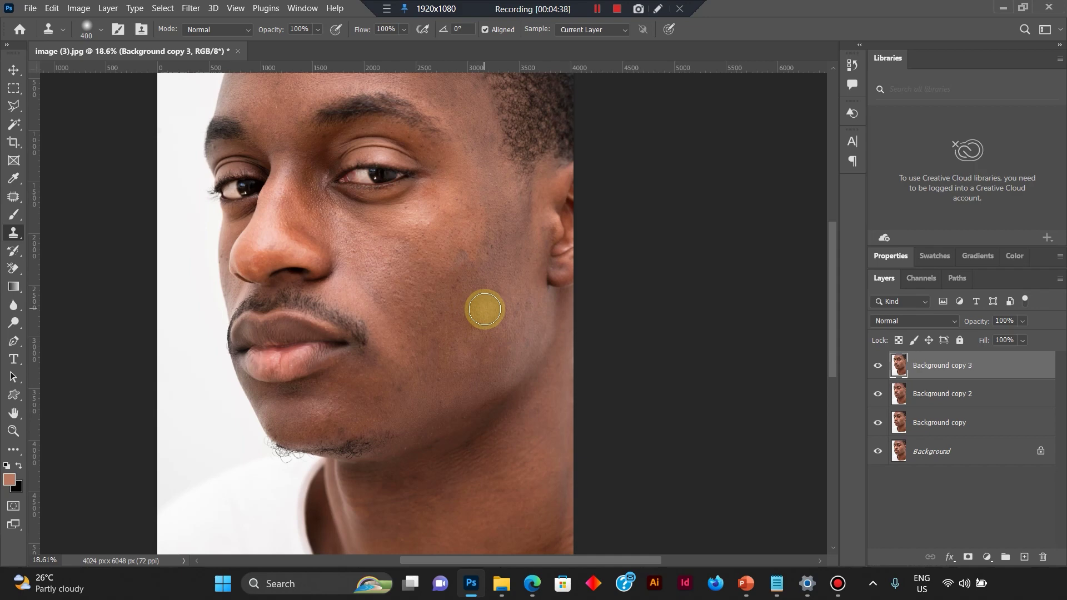
left_click(473, 241, "alt")
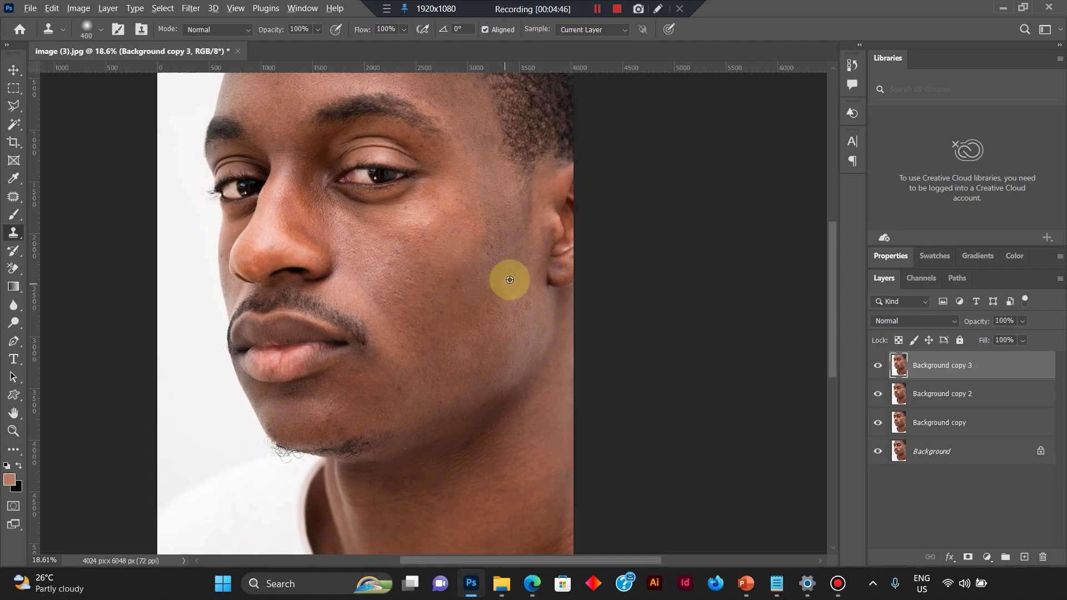
mouse_move(464, 274)
left_mouse_down()
mouse_move(453, 274)
mouse_move(453, 256)
left_mouse_up()
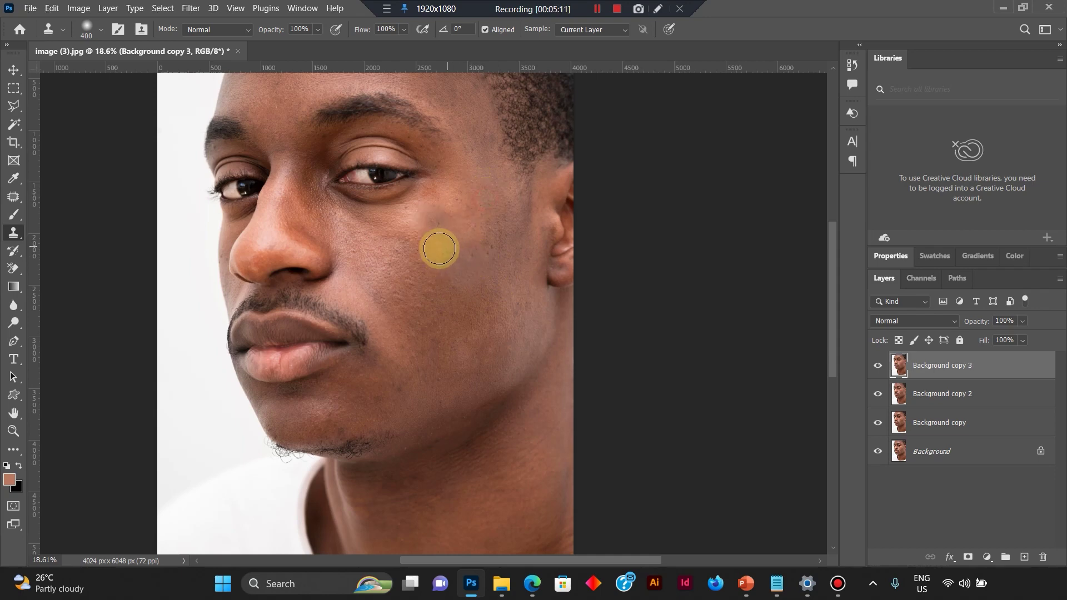
mouse_move(474, 245)
left_mouse_down()
mouse_move(461, 227)
mouse_move(451, 247)
mouse_move(455, 231)
mouse_move(483, 231)
mouse_move(419, 255)
mouse_move(470, 245)
left_mouse_up()
left_click(499, 217, "alt")
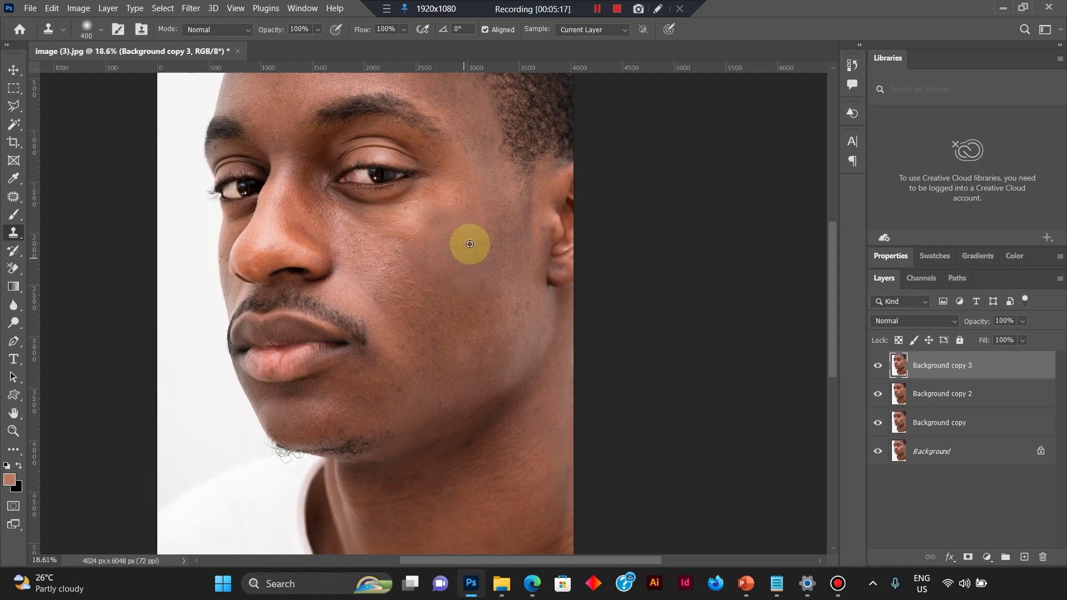
scroll(470, 272, "down", 3)
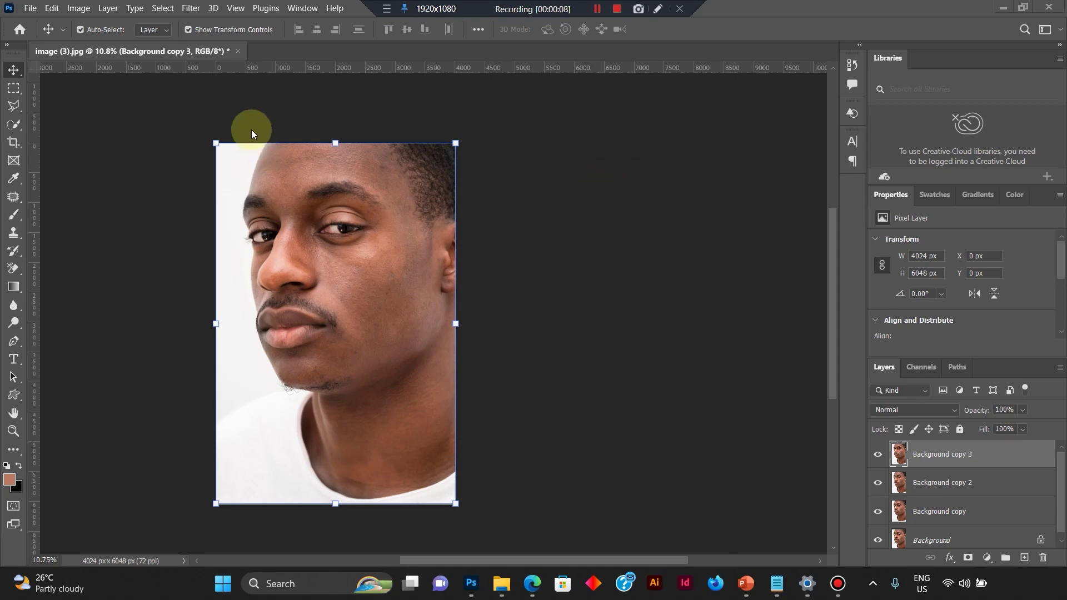
Open image (2) from the Jpeg folder inside the images folder of Resource Materials.
left_click(31, 9)
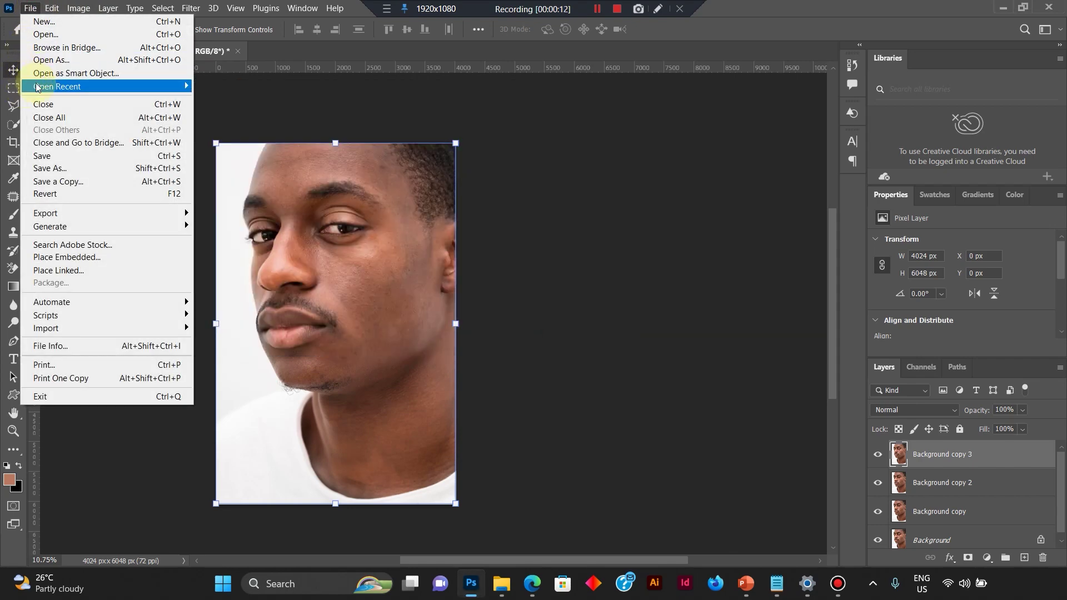
mouse_move(37, 88)
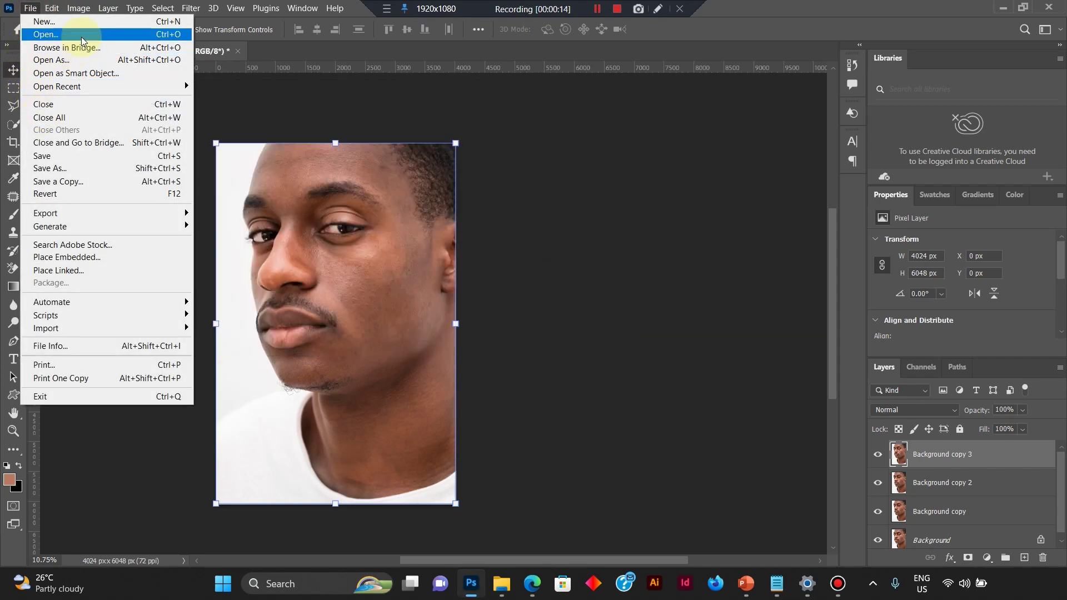
left_click(41, 34)
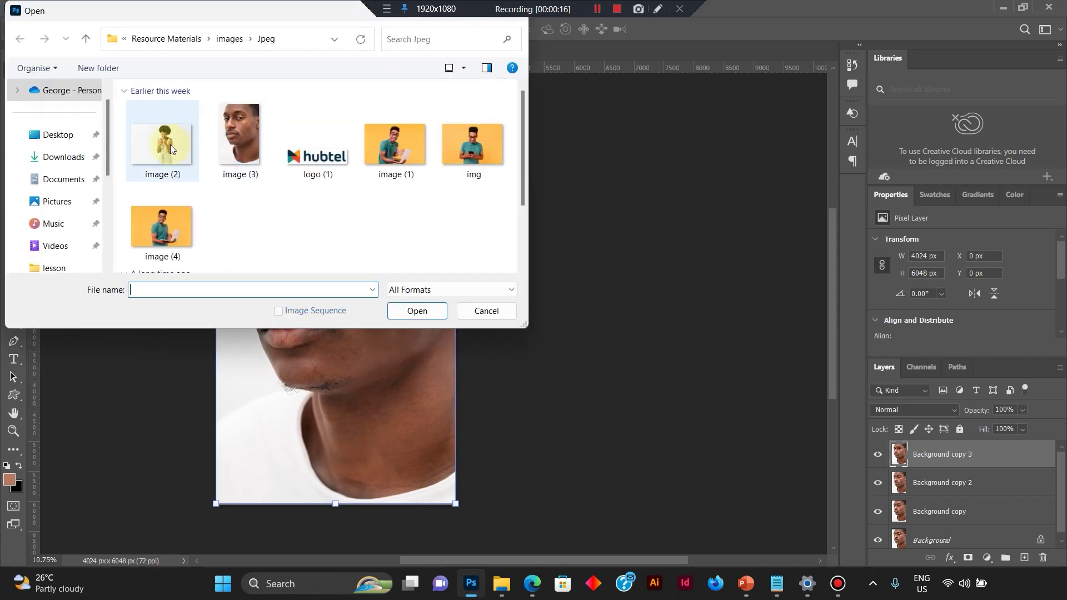
left_click(167, 38)
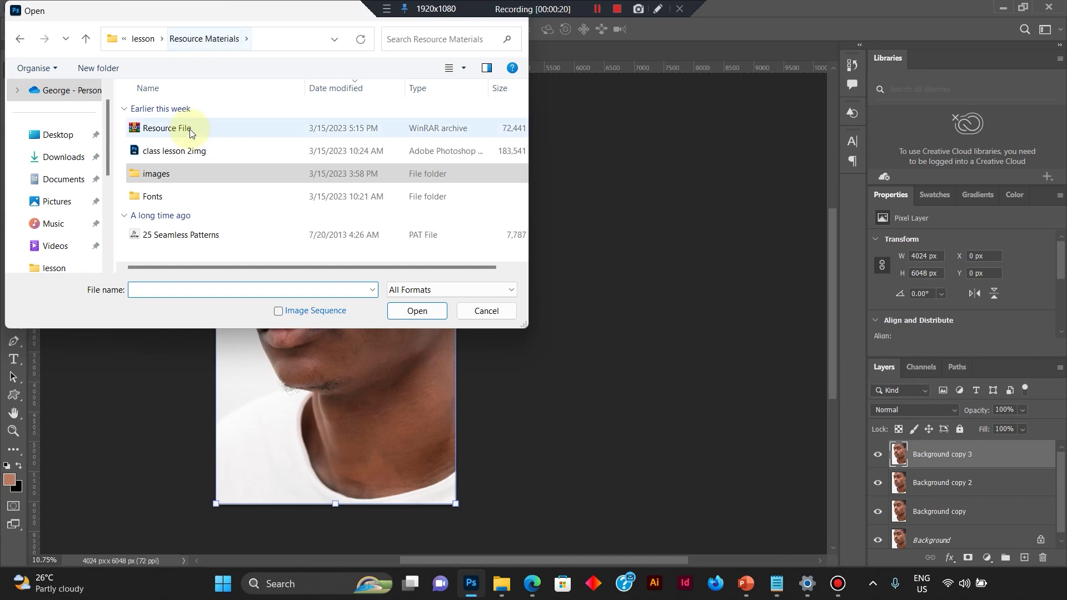
double_click(156, 174)
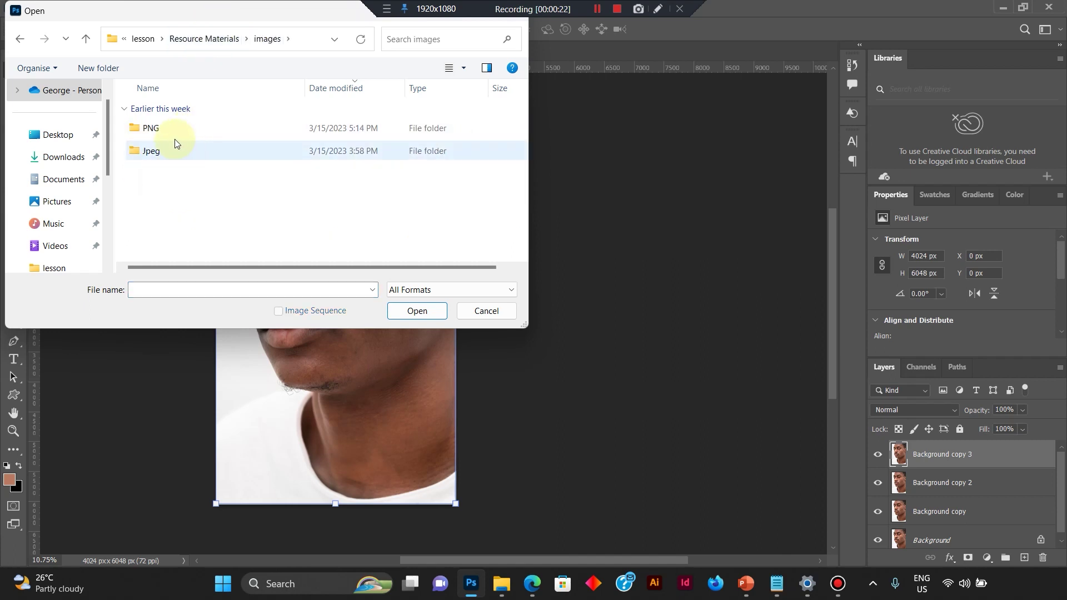
double_click(157, 149)
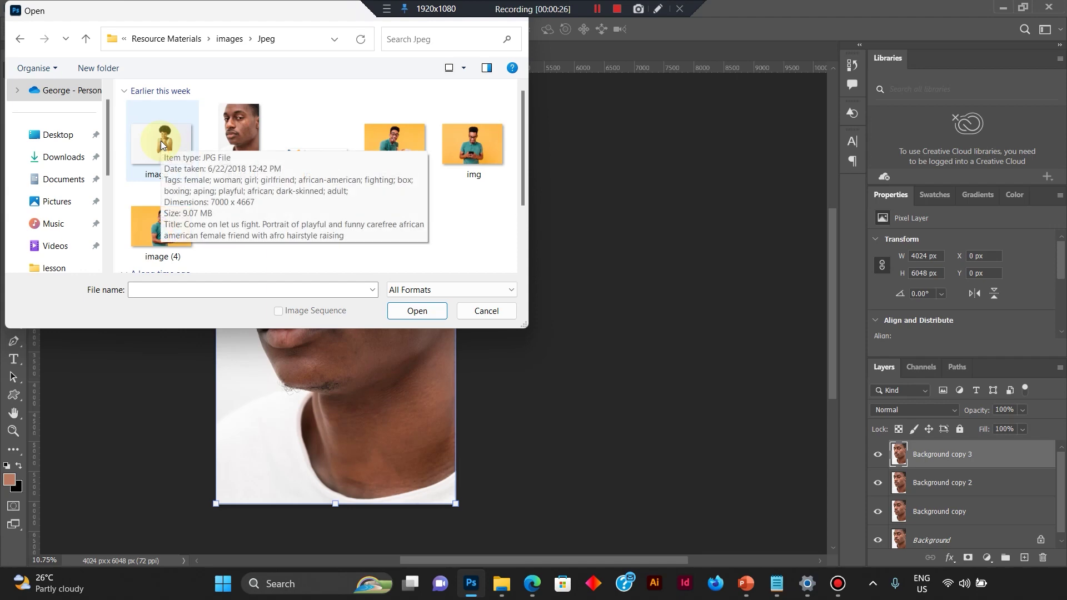
double_click(161, 146)
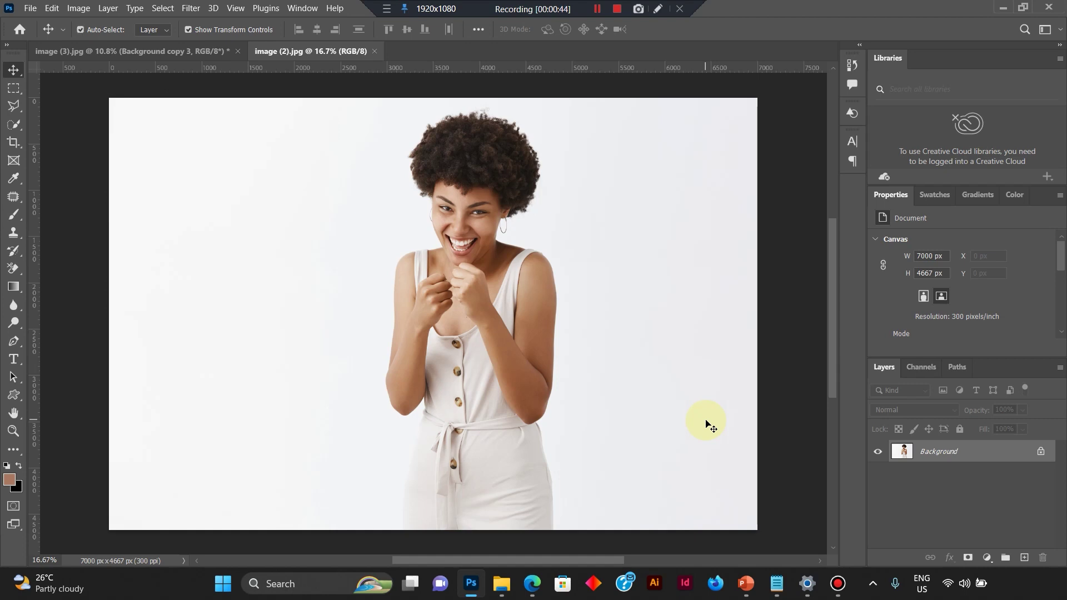
Duplicate the Background layer three times, up to Background copy 3.
right_click(929, 453)
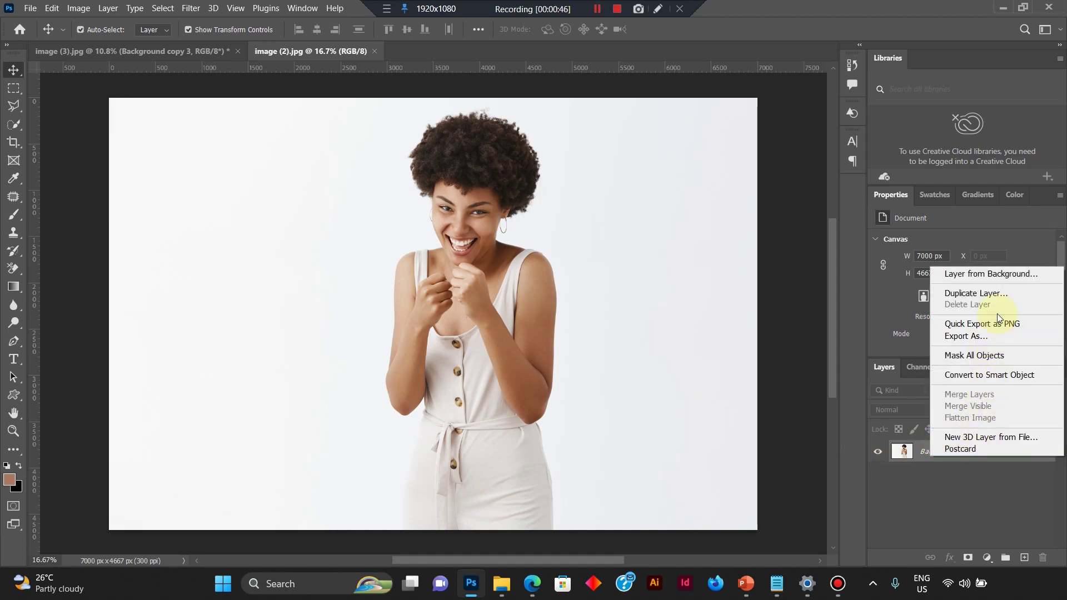
left_click(1002, 290)
left_click(649, 154)
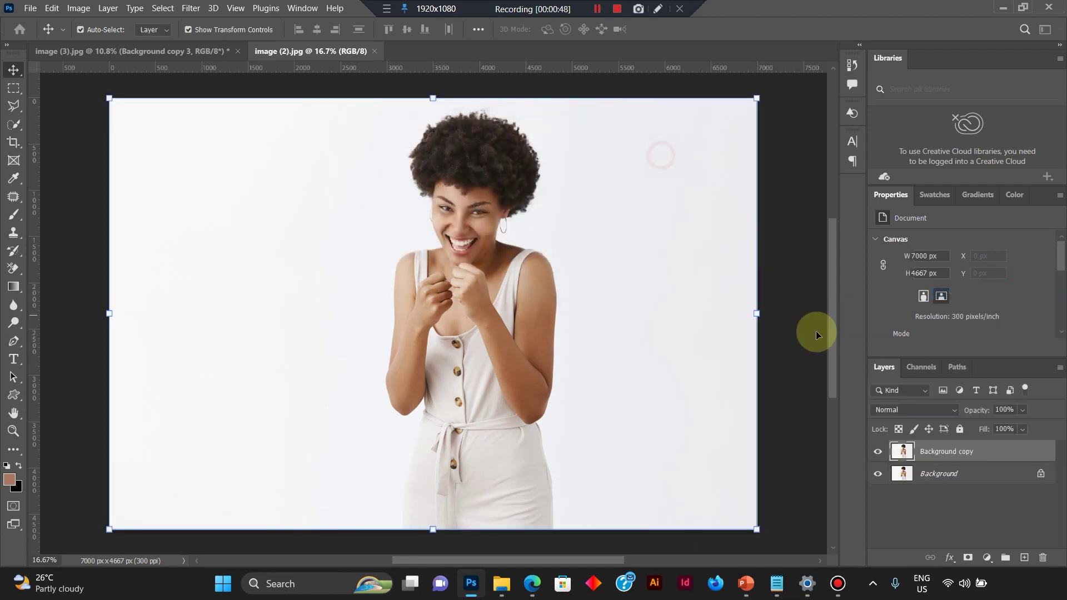
key("ctrl+j")
key("ctrl+j")
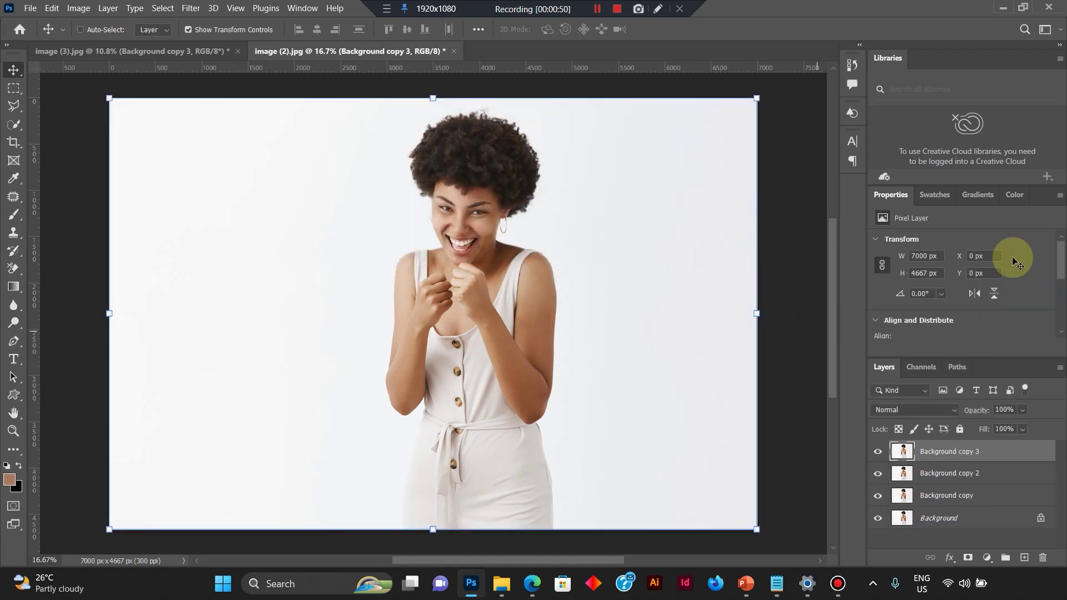
key("ctrl")
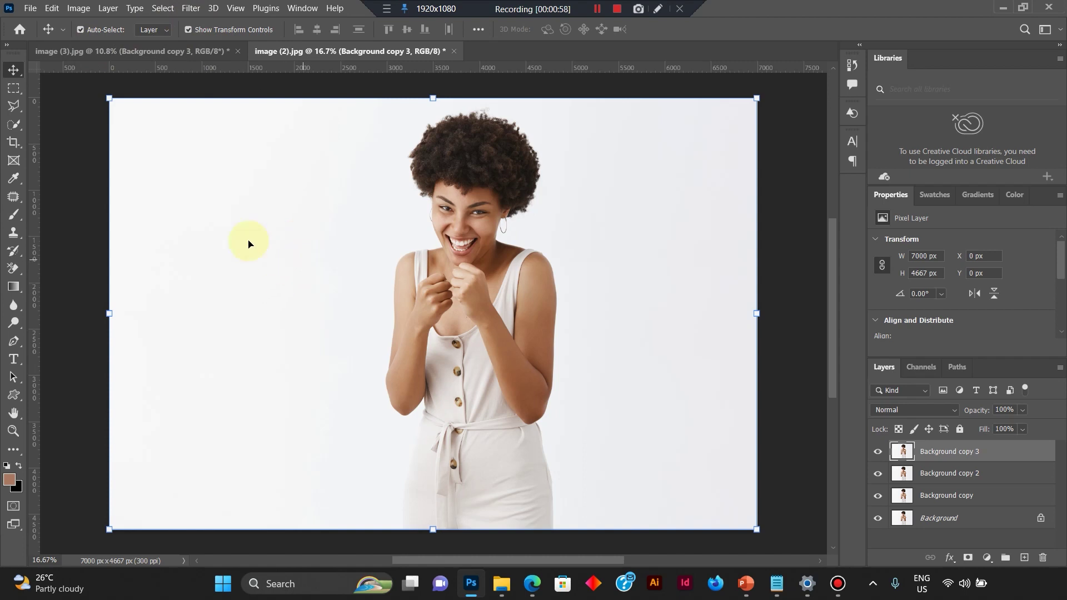
Darken the Background copy 3 layer with a Levels adjustment, setting the RGB shadow input level to 158.
left_click(78, 8)
mouse_move(74, 42)
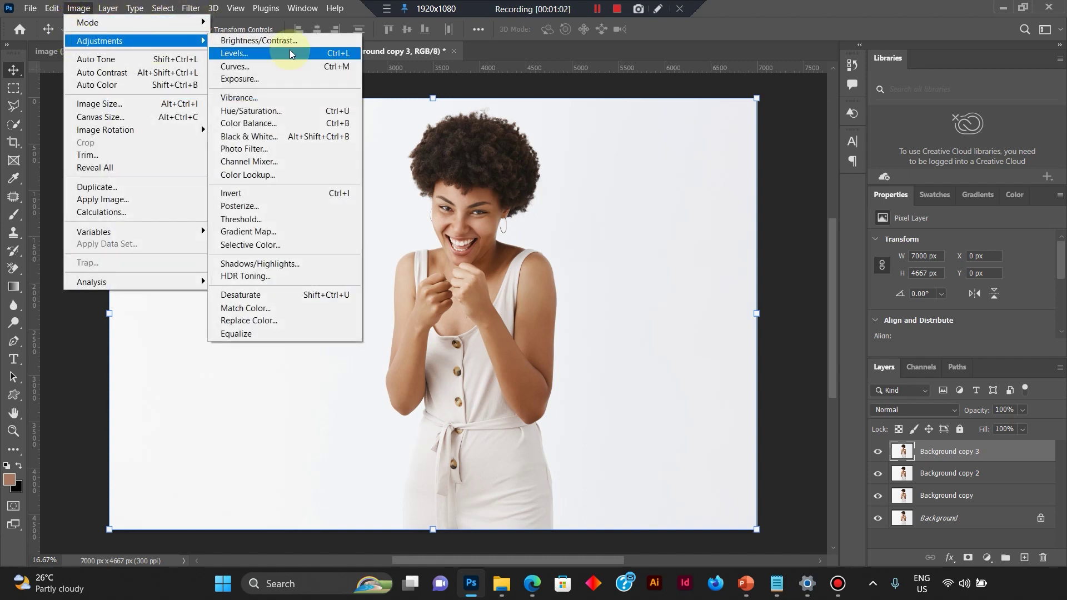
left_click(352, 51)
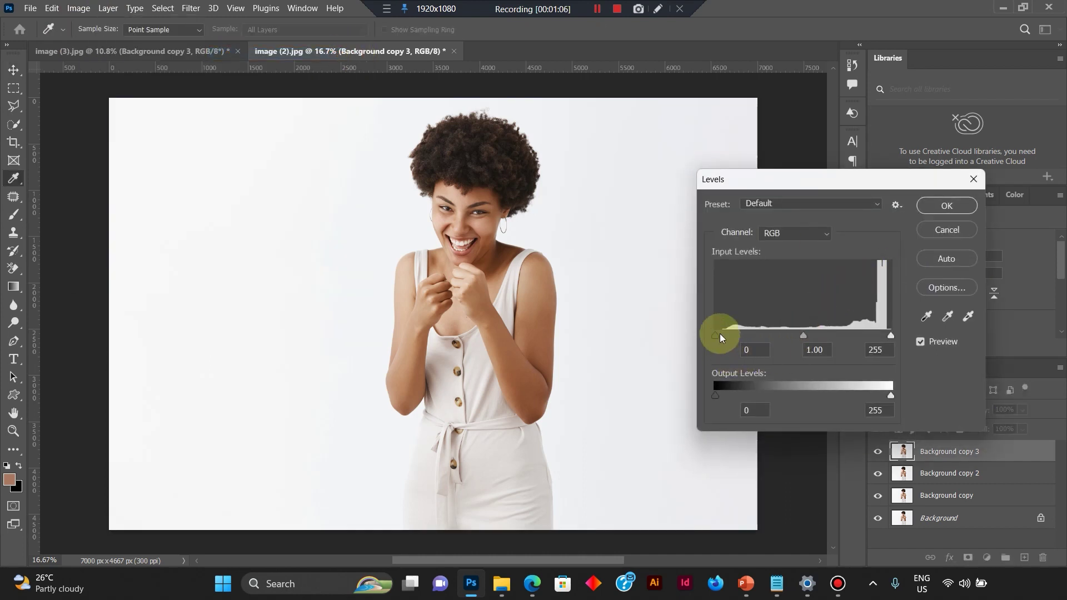
left_click_drag(719, 334, 796, 329)
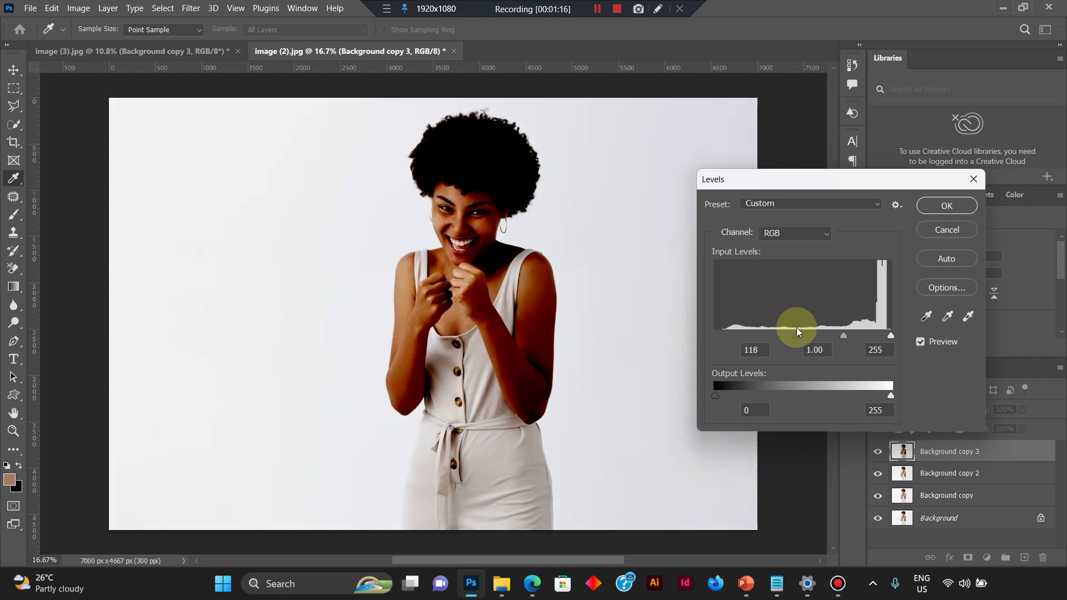
left_click_drag(796, 328, 801, 325)
left_click_drag(800, 325, 815, 322)
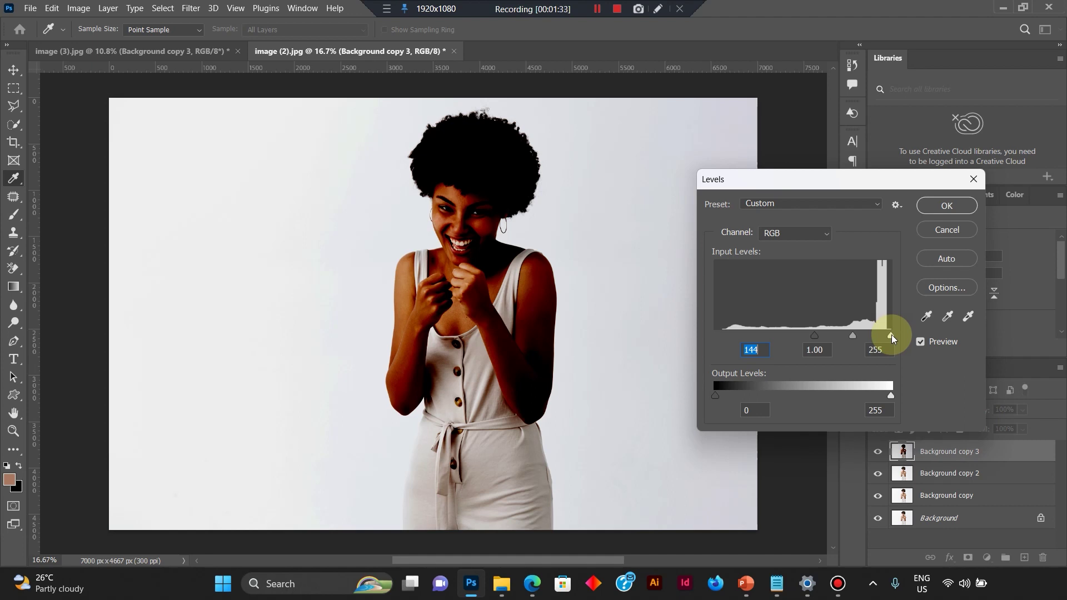
mouse_move(892, 335)
left_mouse_down()
mouse_move(862, 343)
mouse_move(891, 335)
left_mouse_up()
left_click(921, 342)
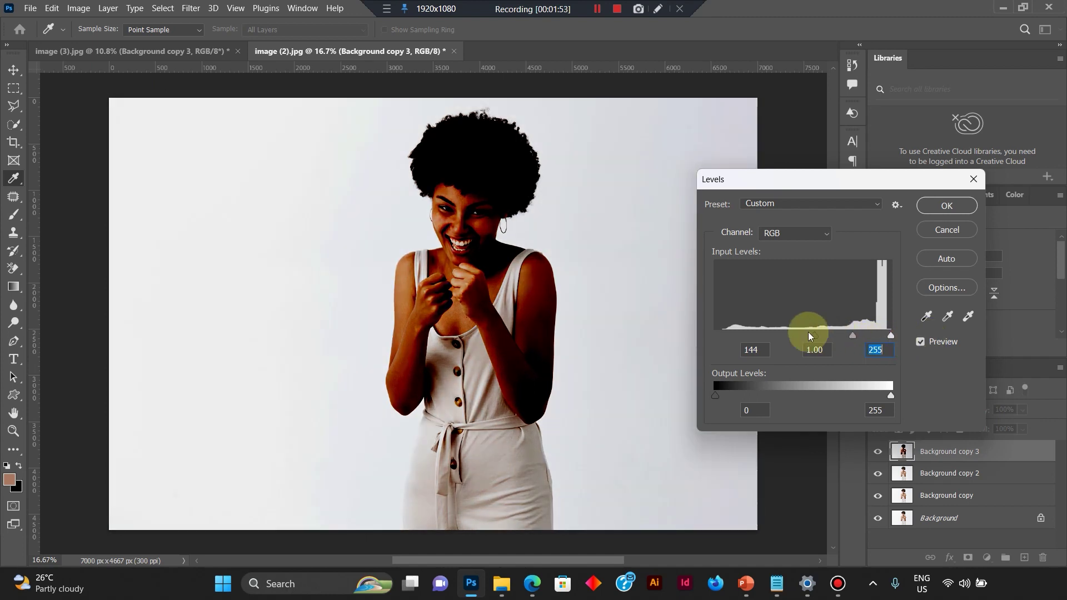
left_click_drag(817, 335, 824, 335)
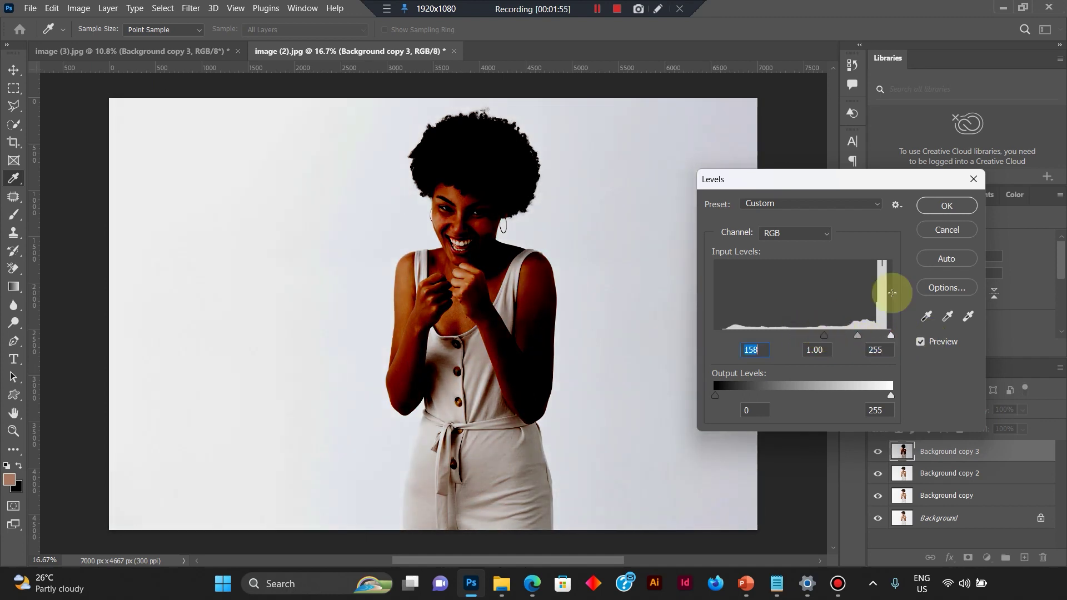
left_click(946, 207)
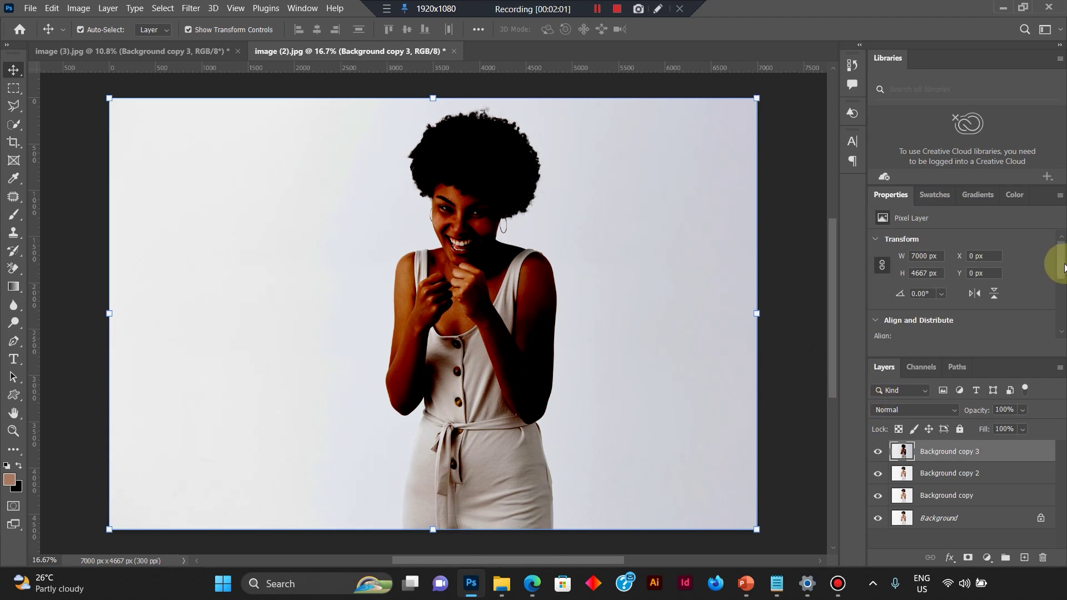
Remove the background from the Background copy 3 layer with the quick action and hide the three layers beneath it.
left_click_drag(1063, 268, 1061, 310)
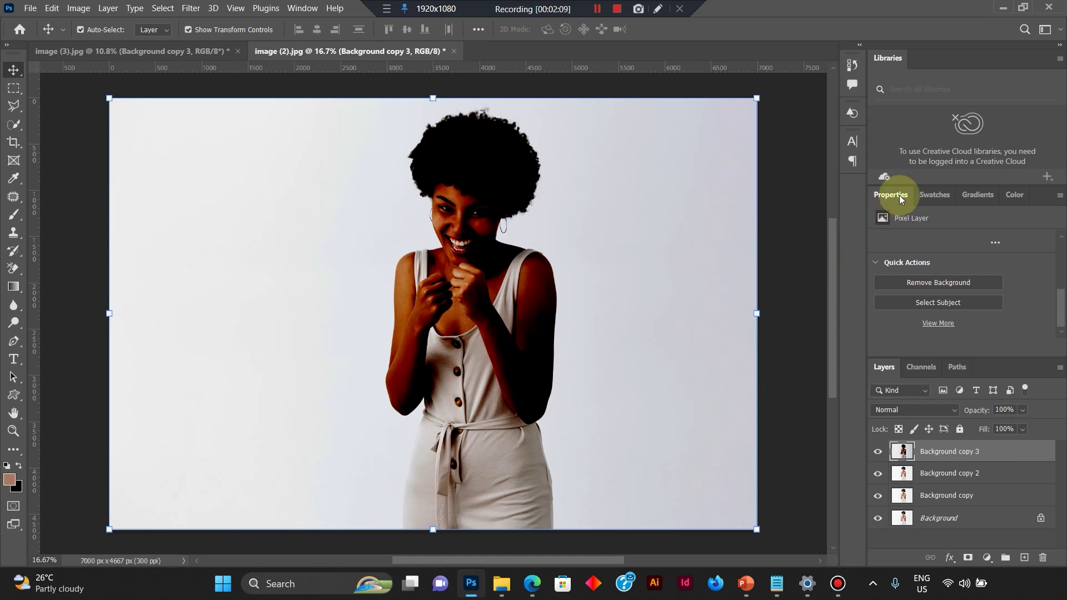
left_click(299, 8)
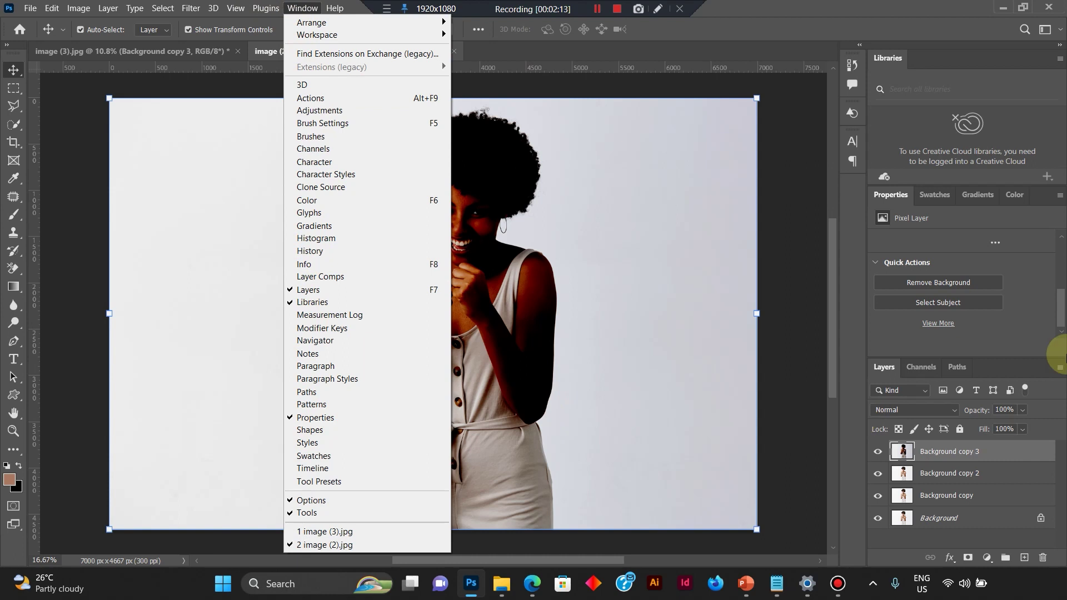
left_click(981, 220)
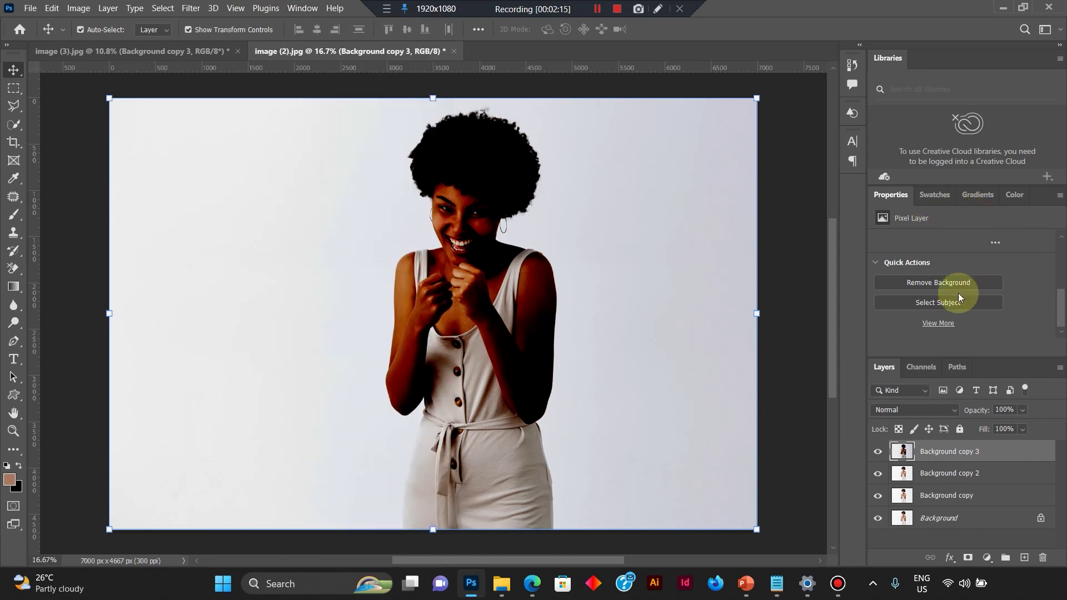
left_click(934, 283)
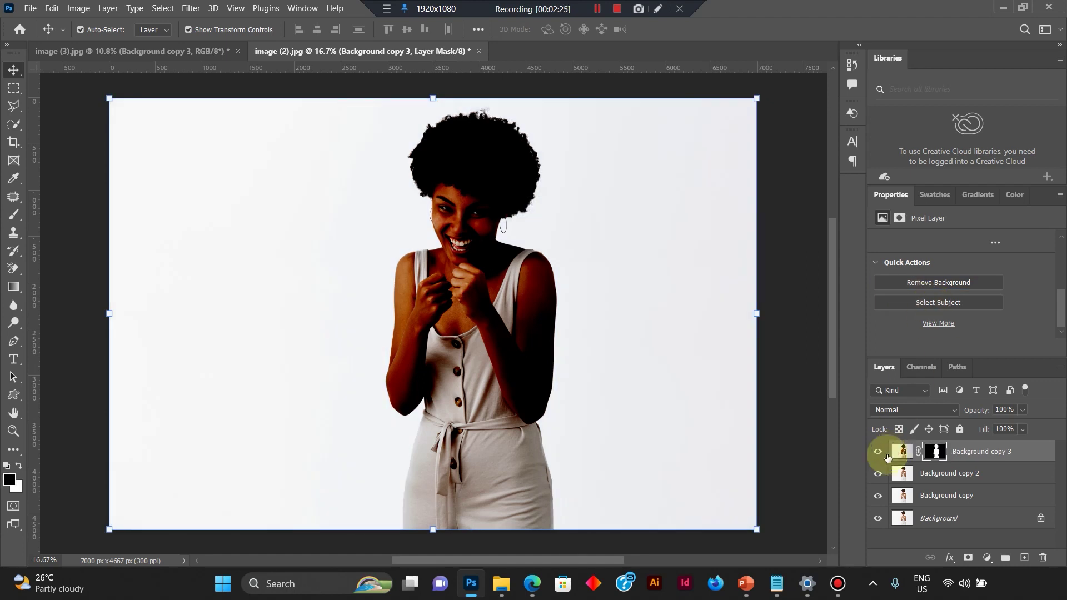
left_click_drag(879, 477, 878, 537)
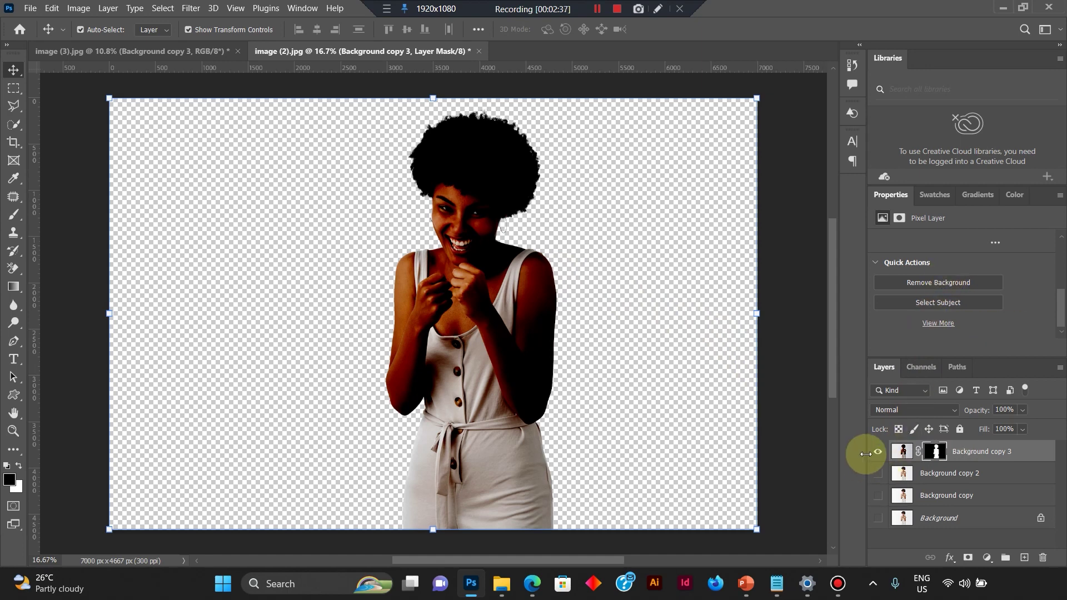
Undo the hiding of the lower layers and the background removal on Background copy 3.
right_click(935, 453)
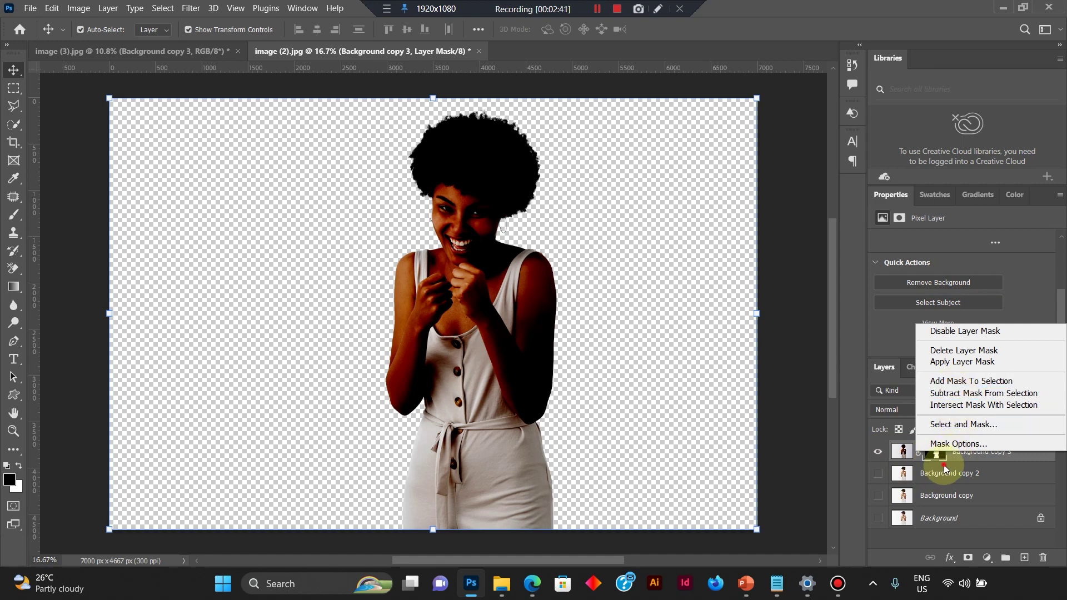
left_click(944, 465)
key("ctrl+z")
key("ctrl+z")
key("ctrl+z")
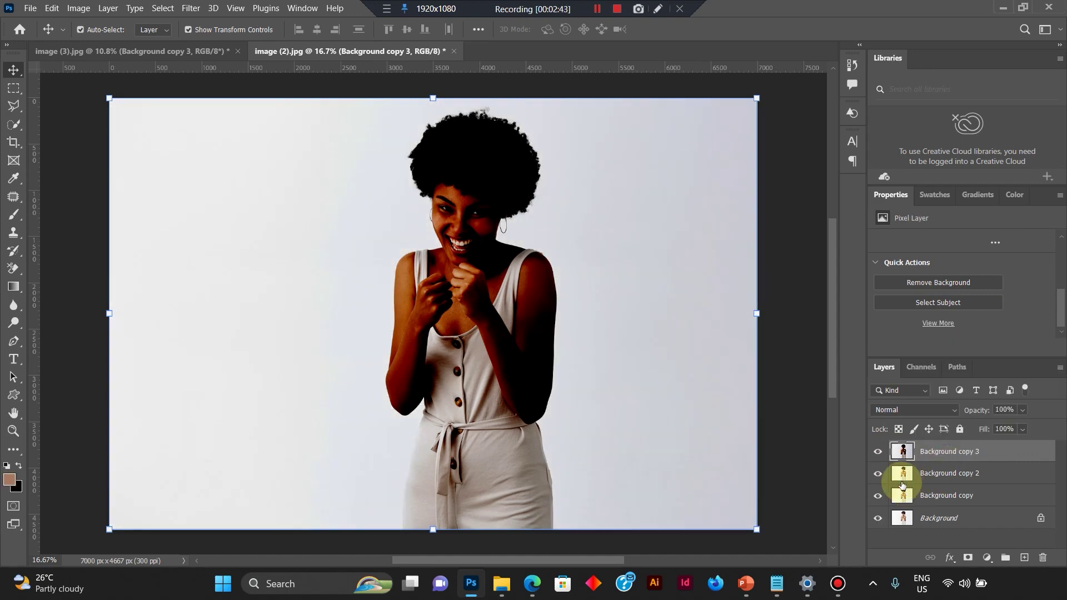
Undo and redo the Levels darkening on Background copy 3 to compare the photo with and without it.
key("ctrl+z")
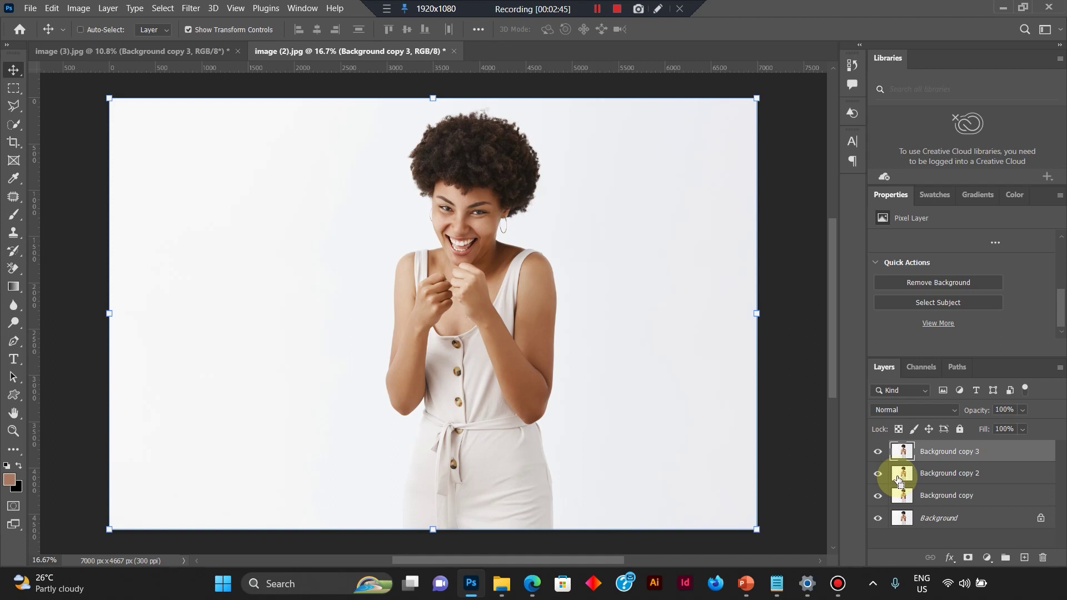
key("ctrl+shift+z")
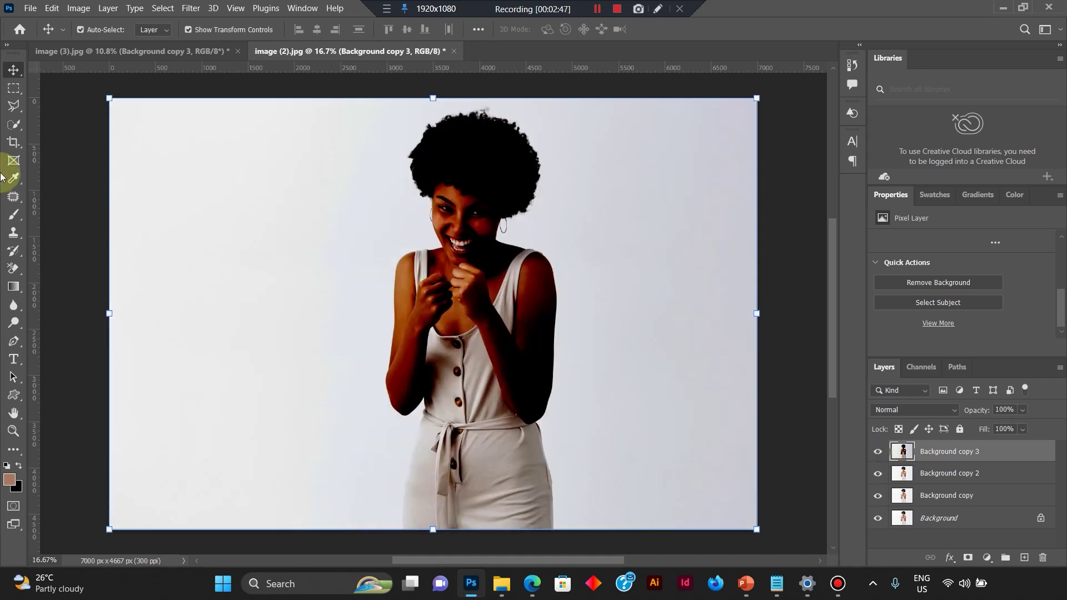
Select the light backdrop on both sides of the woman with the Quick Selection tool.
left_click(14, 118)
left_click(14, 124)
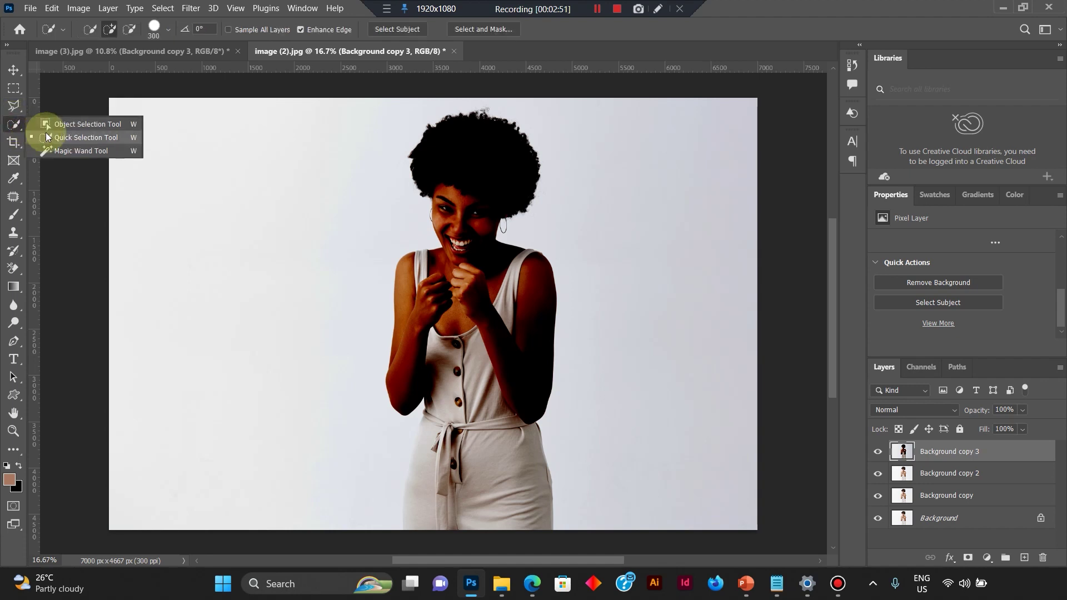
left_click(72, 139)
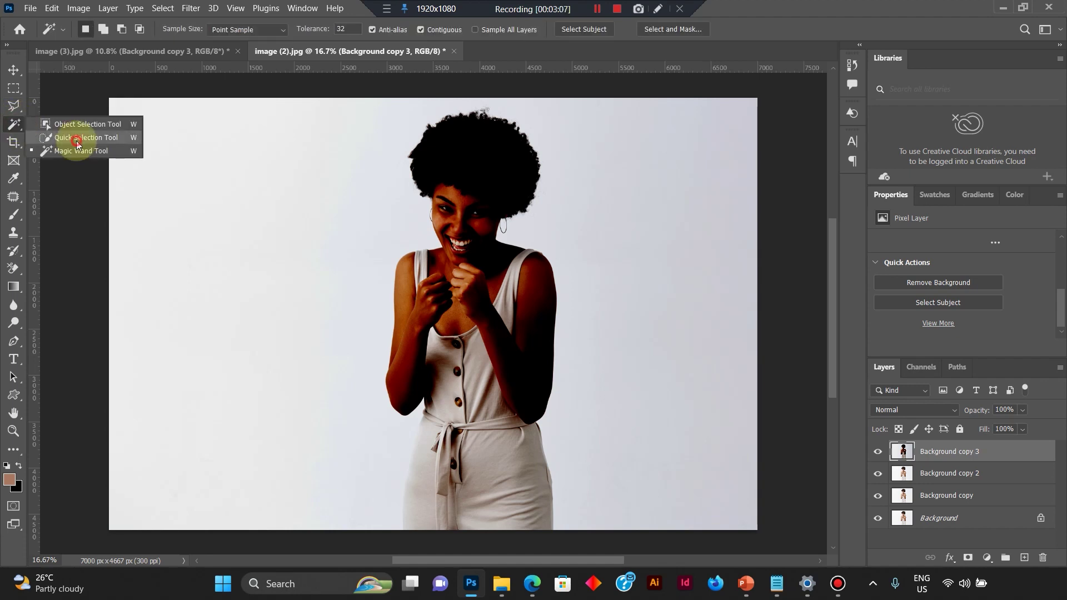
left_click(77, 138)
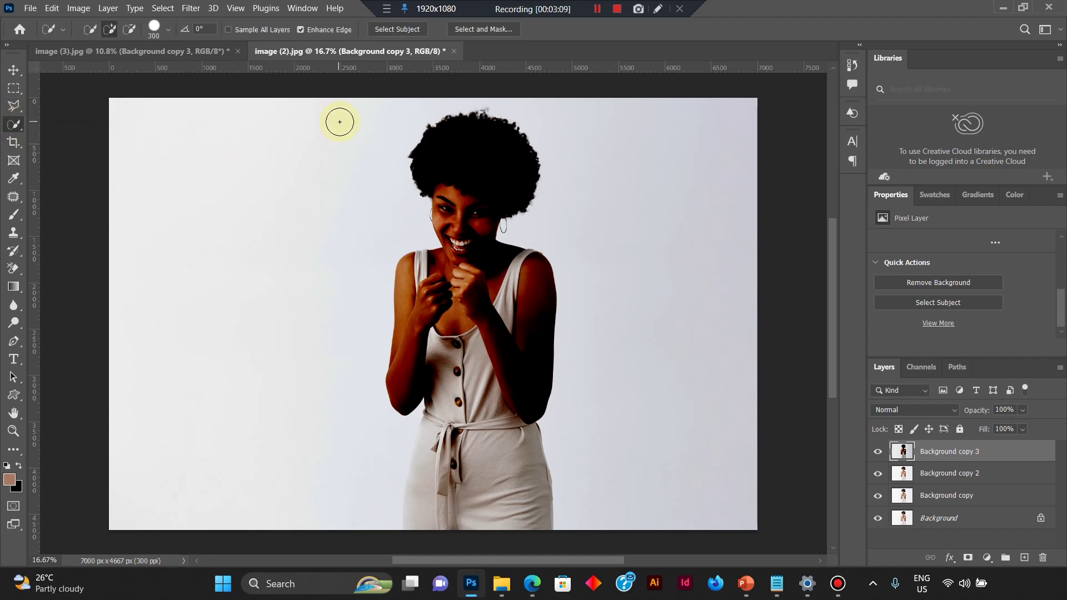
left_click_drag(278, 166, 290, 177)
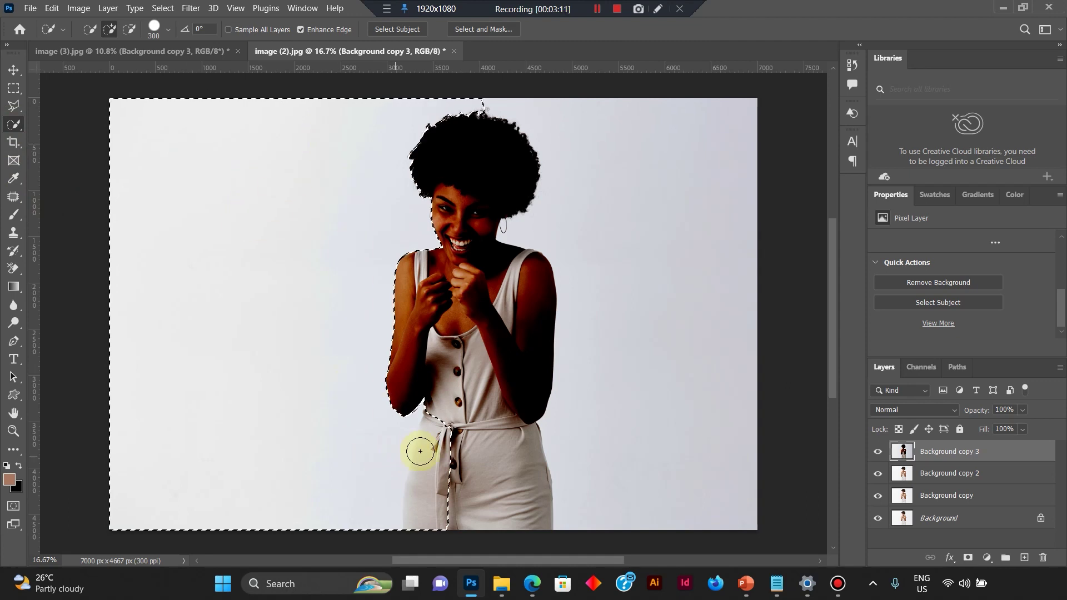
mouse_move(501, 106)
left_mouse_down()
mouse_move(488, 95)
mouse_move(576, 118)
left_mouse_up()
mouse_move(623, 159)
left_mouse_down()
mouse_move(652, 203)
mouse_move(669, 275)
left_mouse_up()
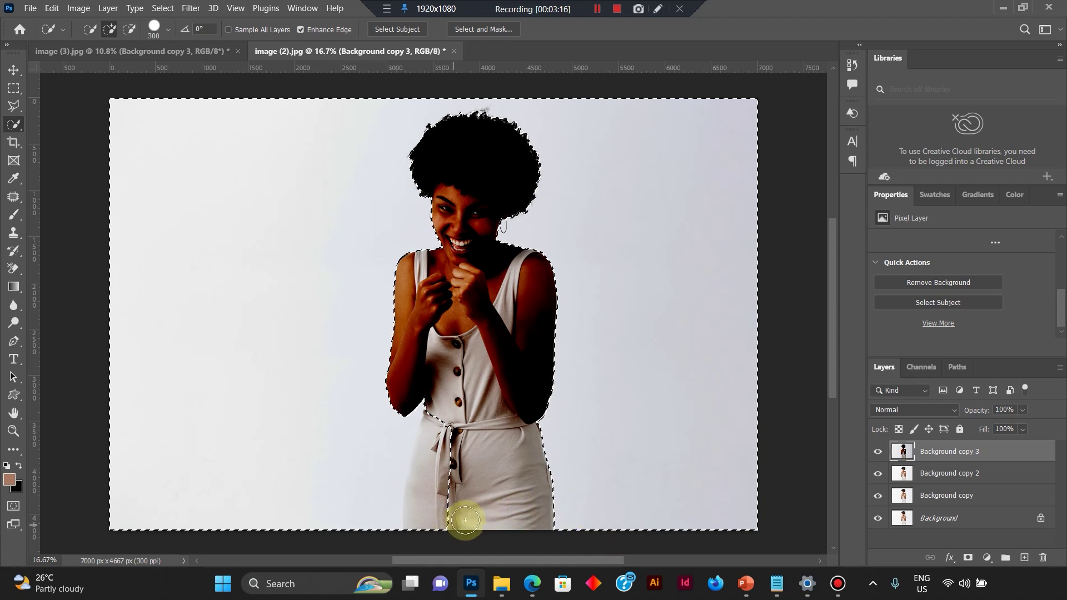
Subtract the wrongly included hip and belt area of the woman's jumpsuit from the backdrop selection.
key("alt")
scroll(457, 527, "up", 1)
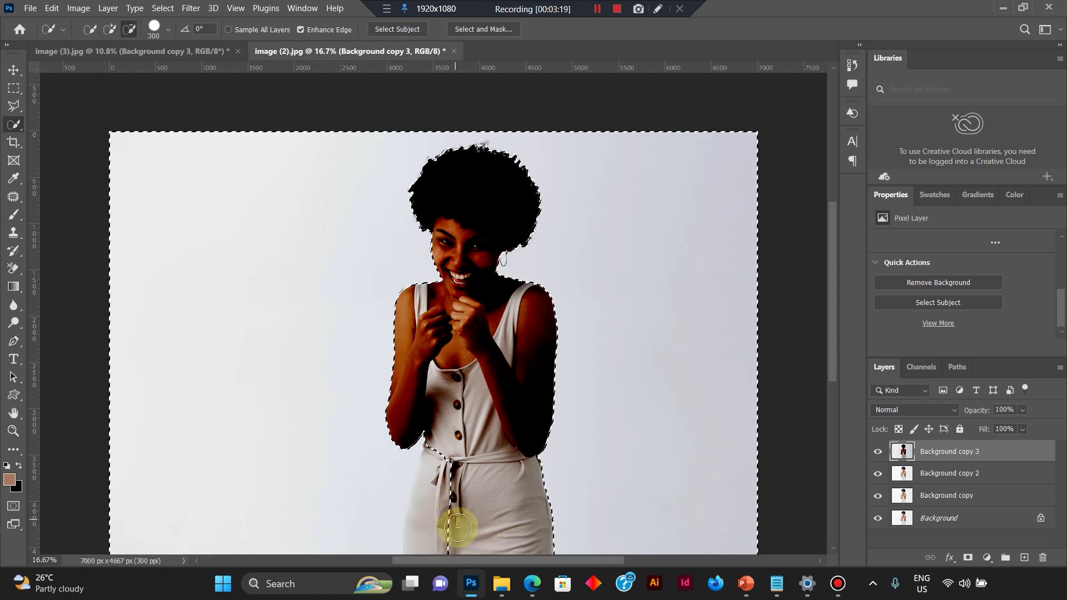
scroll(453, 454, "down", 3)
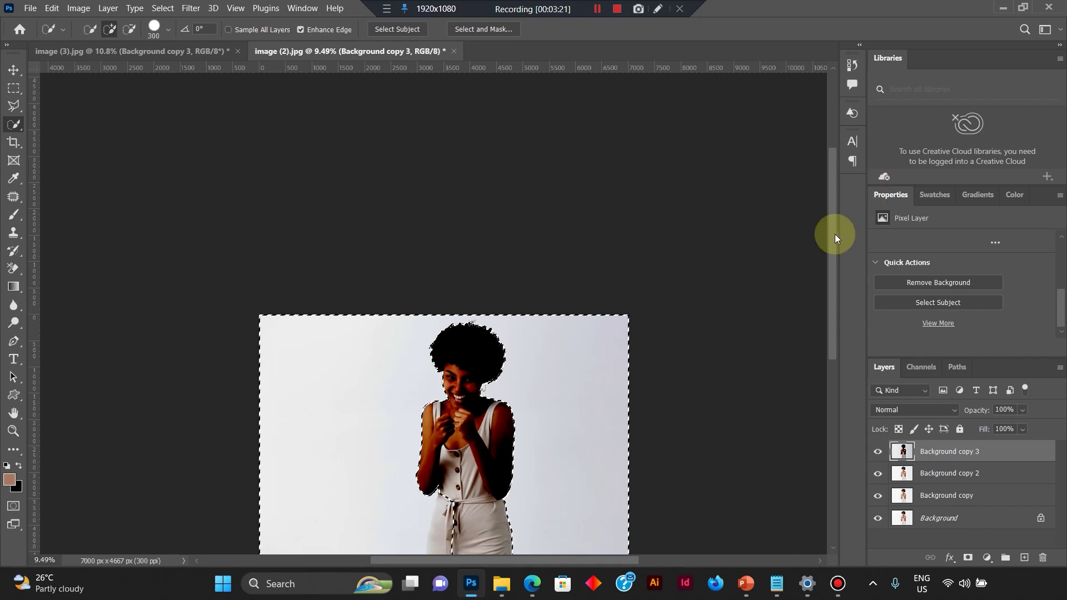
scroll(774, 338, "down", 3)
scroll(501, 269, "up", 5)
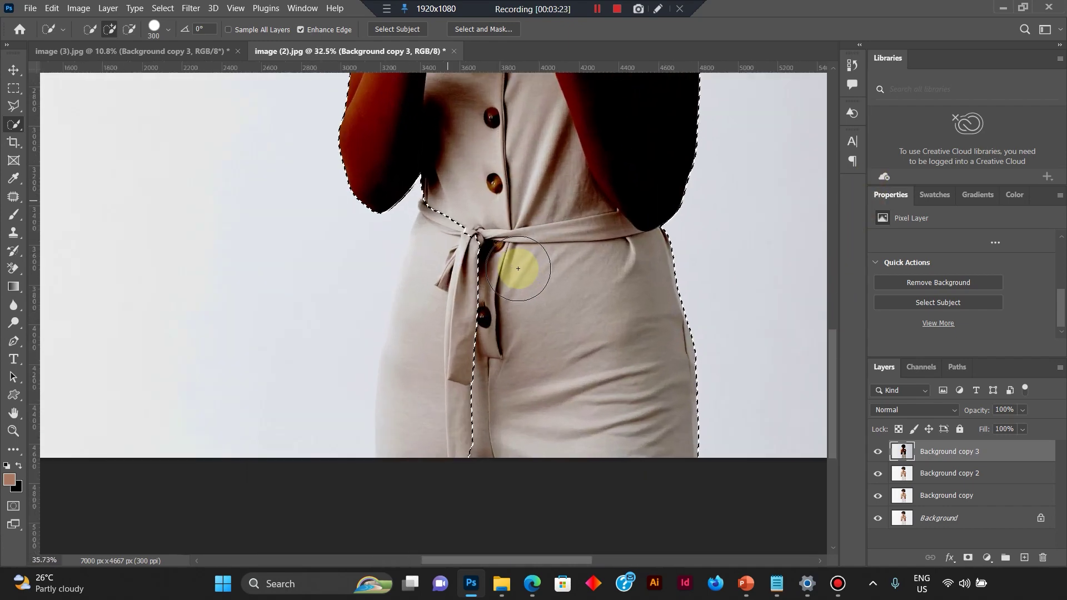
scroll(518, 269, "up", 2)
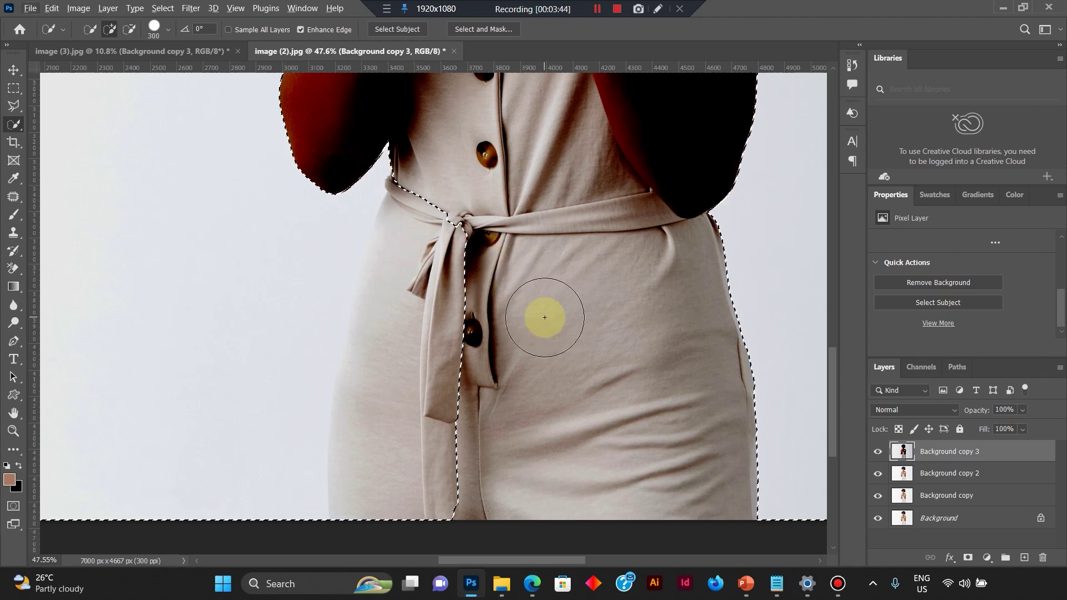
key("alt")
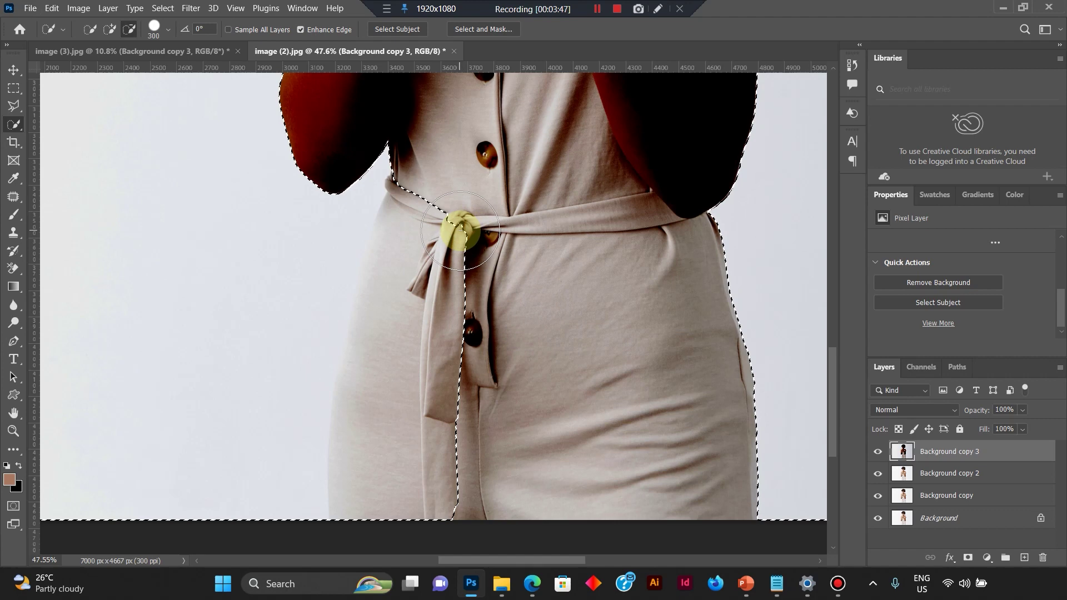
mouse_move(437, 239)
left_mouse_down()
mouse_move(424, 246)
mouse_move(437, 248)
mouse_move(439, 283)
mouse_move(419, 248)
mouse_move(424, 310)
mouse_move(402, 433)
mouse_move(452, 322)
mouse_move(463, 335)
mouse_move(460, 322)
mouse_move(455, 405)
mouse_move(419, 307)
mouse_move(381, 278)
mouse_move(400, 306)
left_mouse_up()
mouse_move(406, 239)
left_mouse_down()
mouse_move(402, 262)
mouse_move(397, 347)
mouse_move(376, 377)
mouse_move(386, 411)
mouse_move(400, 355)
mouse_move(558, 294)
mouse_move(521, 303)
mouse_move(417, 278)
left_mouse_up()
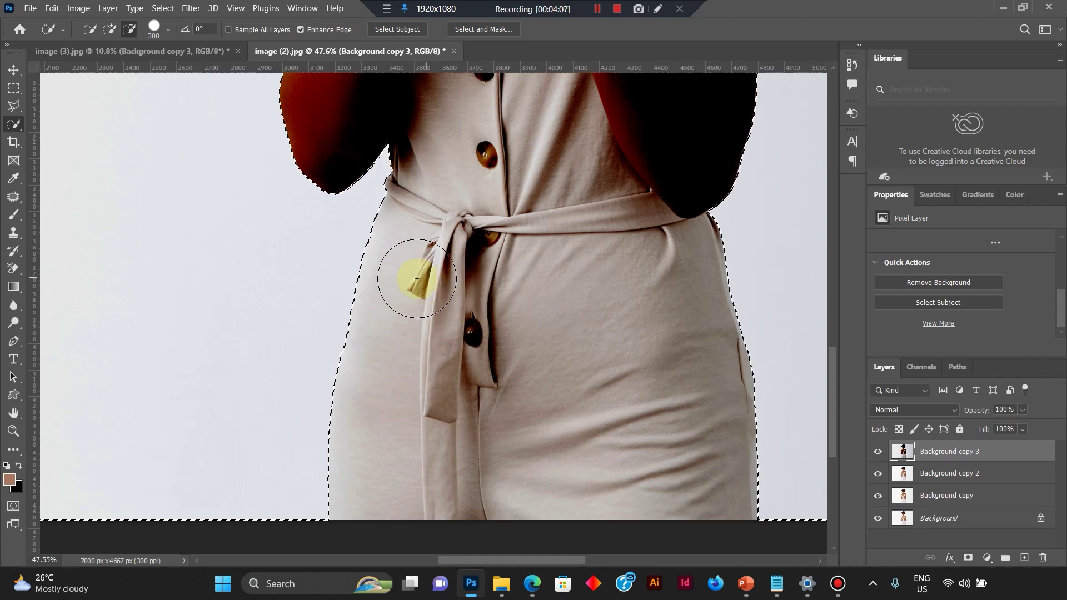
Examine the selection outline around the hair, face, earrings and shoulders, keeping the Quick Selection tool active.
scroll(390, 321, "down", 10)
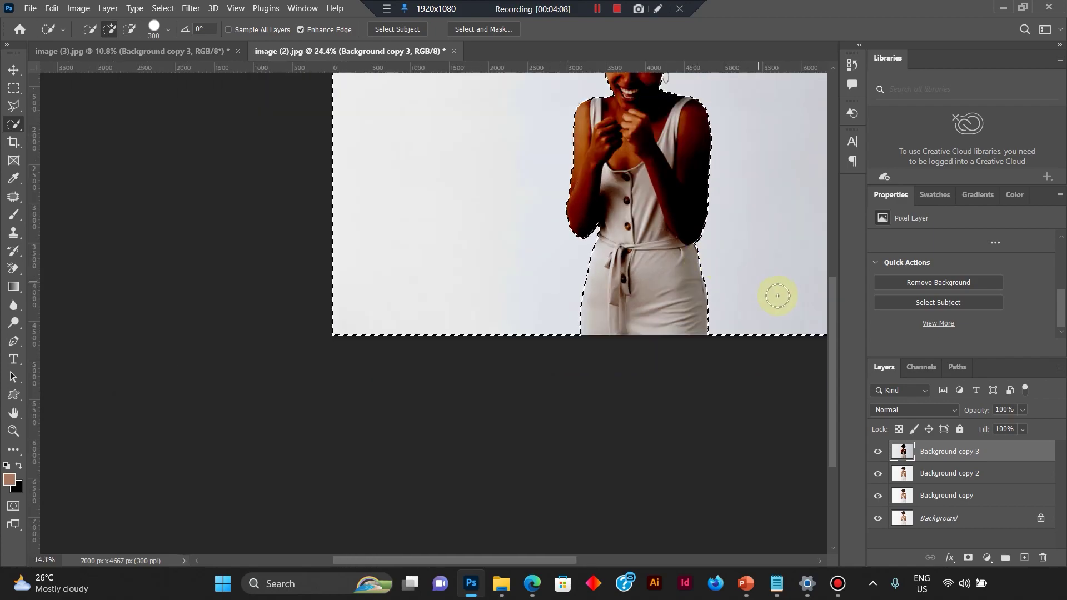
scroll(765, 267, "up", 8)
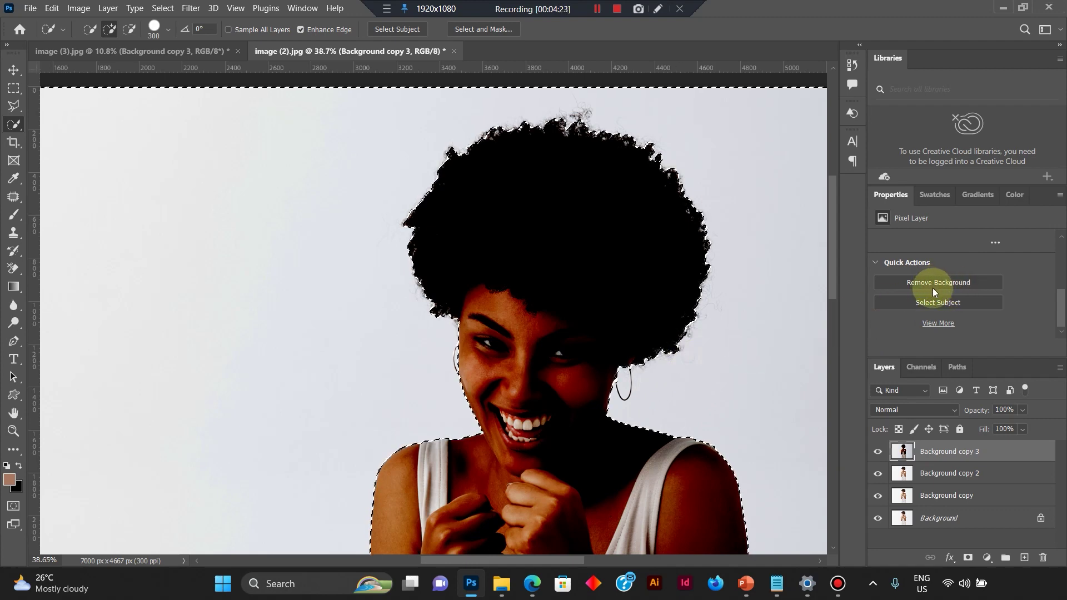
scroll(639, 434, "up", 1)
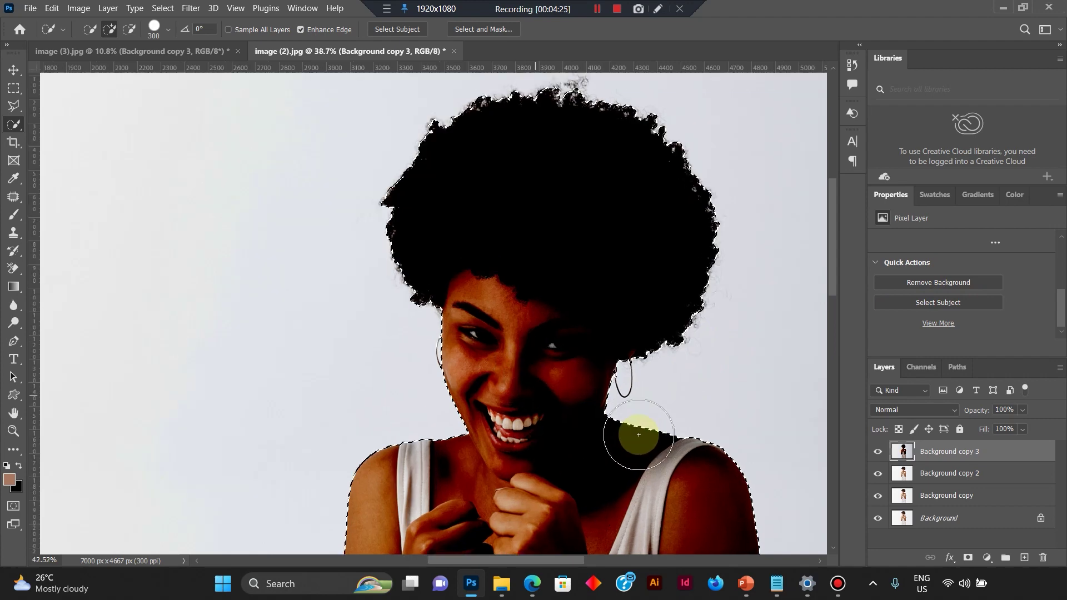
scroll(667, 422, "up", 3)
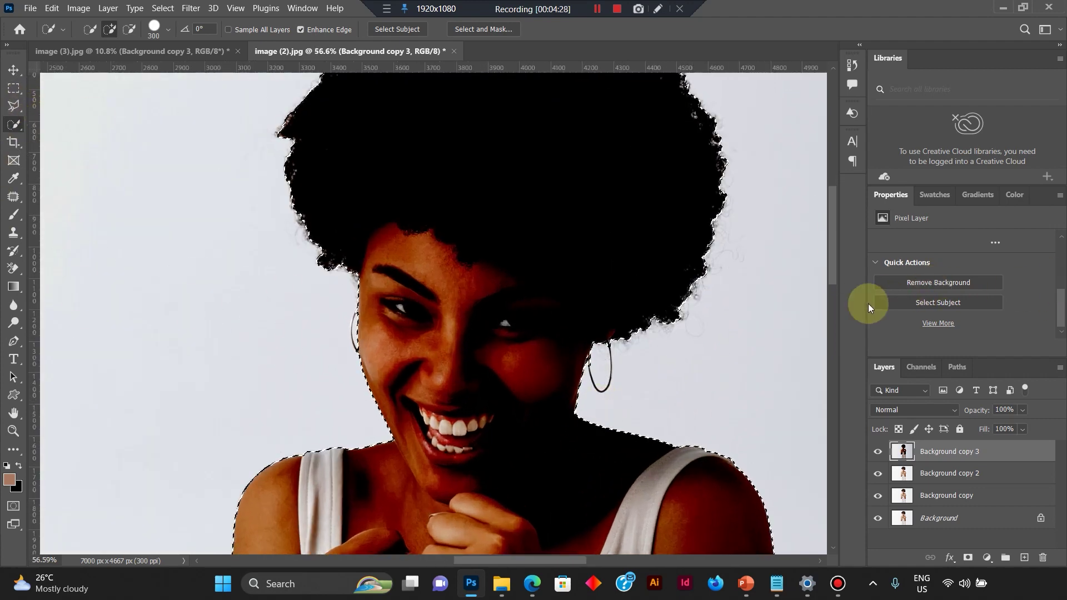
right_click(14, 125)
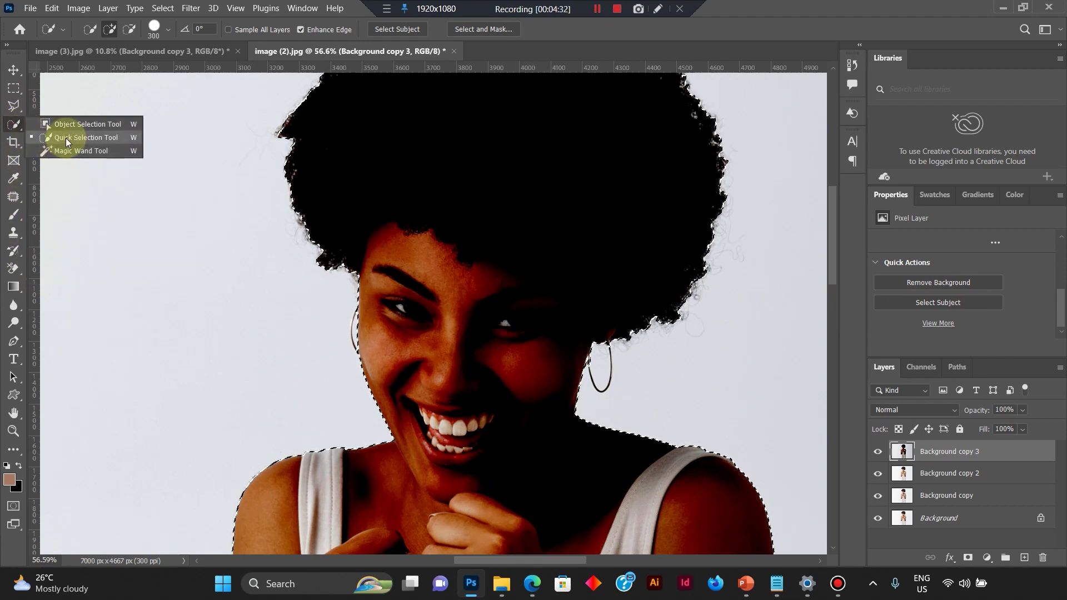
left_click(65, 139)
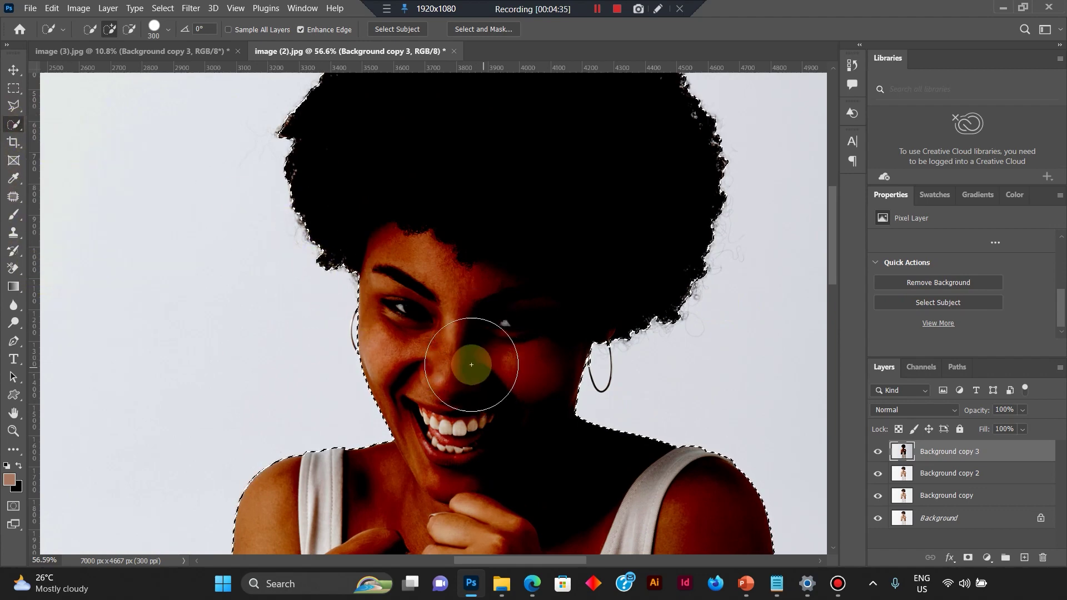
key("alt")
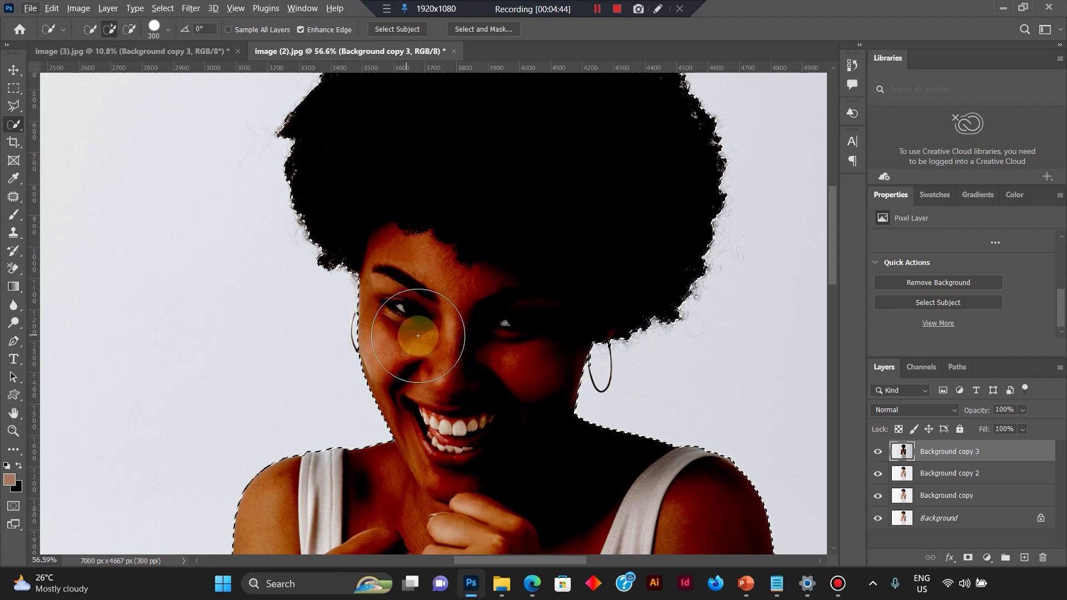
scroll(627, 374, "down", 10)
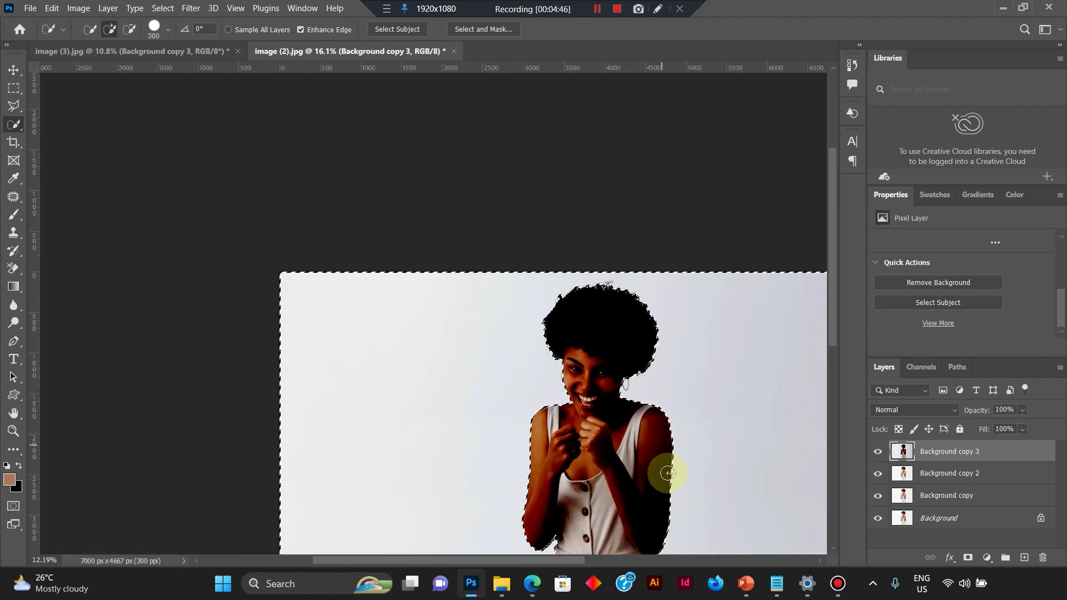
scroll(711, 551, "up", 3)
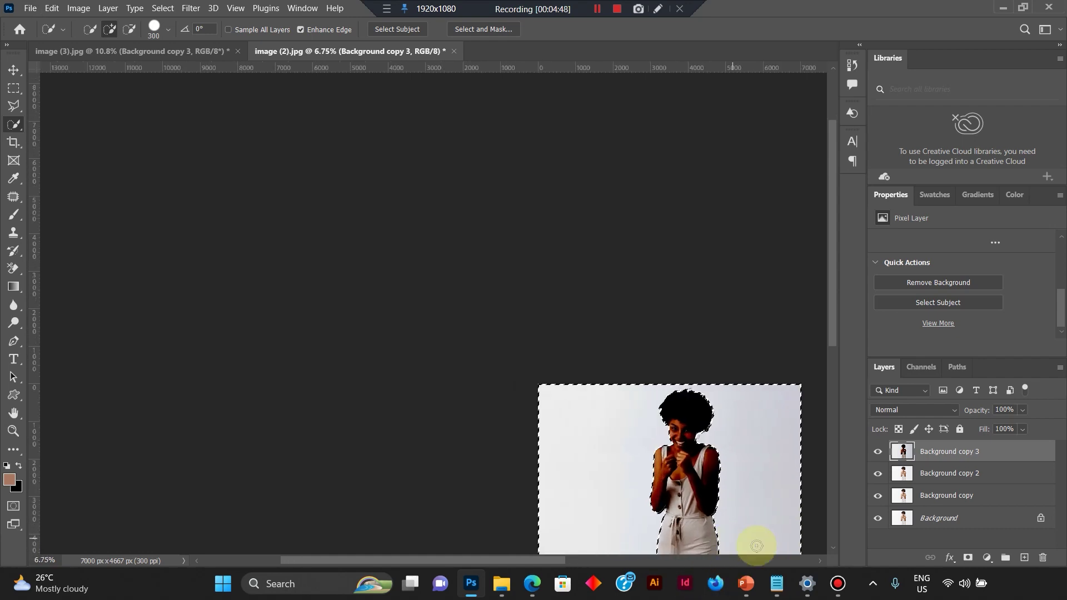
Hide the Background, Background copy and Background copy 2 layers, and invert the selection to cover the woman.
left_click_drag(830, 303, 827, 339)
left_click(878, 518)
left_click(878, 495)
left_click(876, 475)
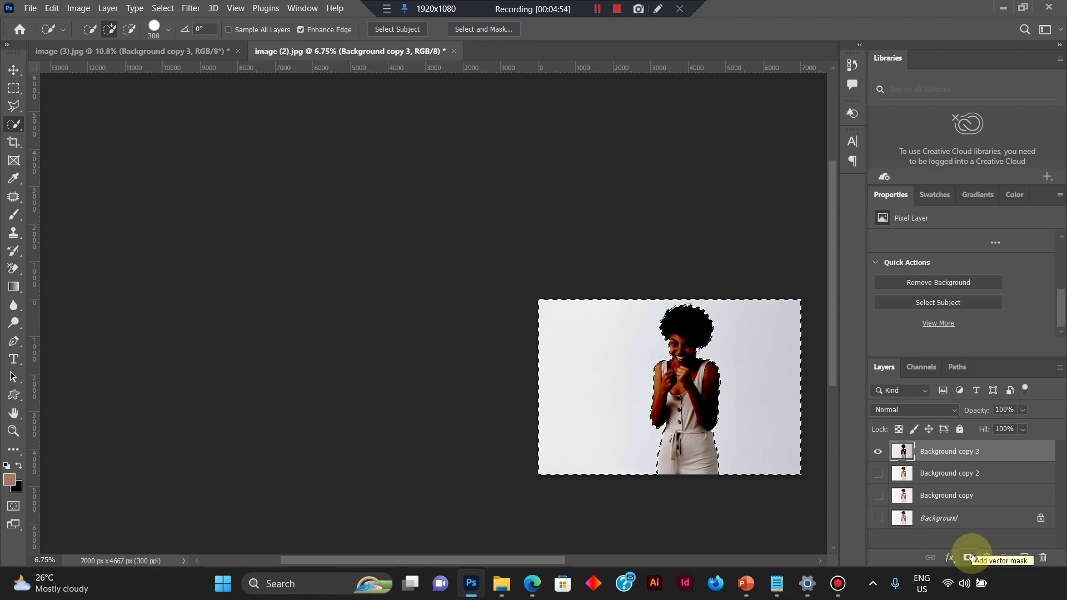
key("ctrl+shift+i")
key("ctrl+shift+i")
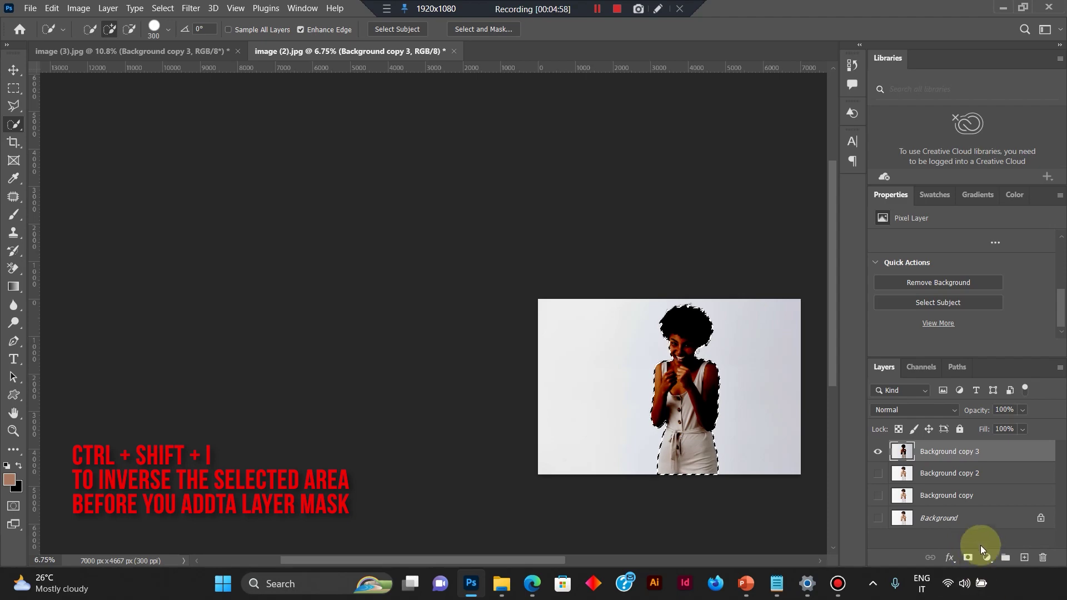
Try a layer mask from the selection on Background copy 3, inspect the cutout around the face, and undo the mask.
left_click(968, 557)
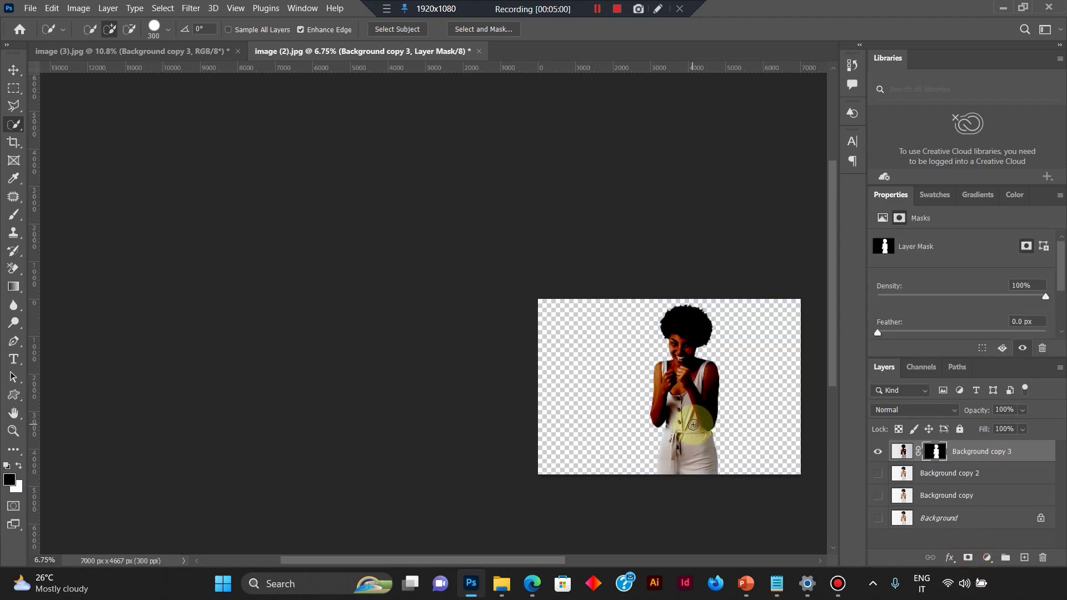
scroll(721, 432, "up", 3)
scroll(720, 432, "up", 8)
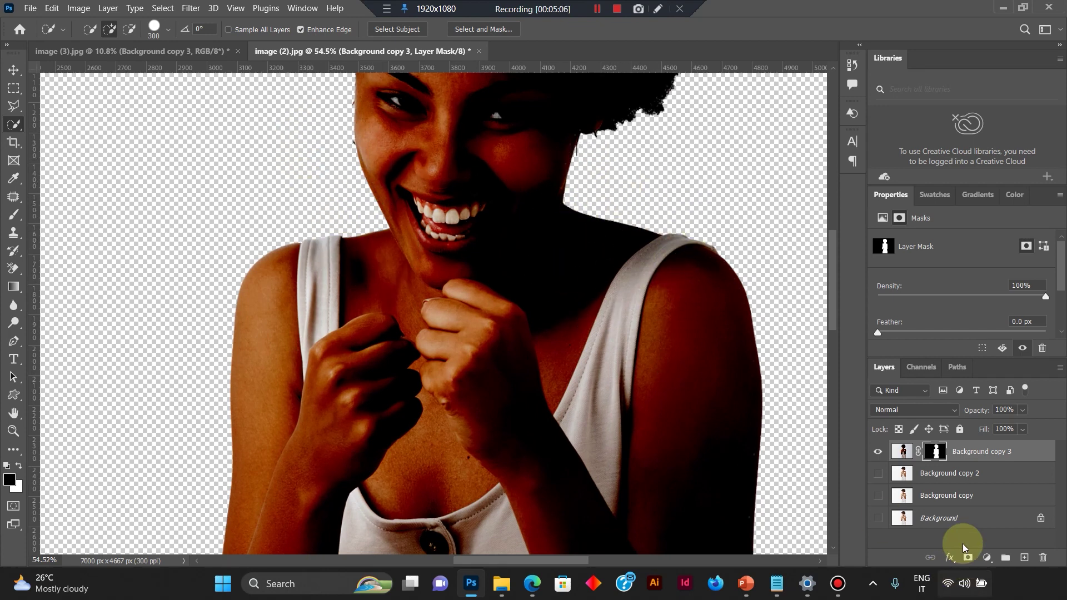
key("ctrl+z")
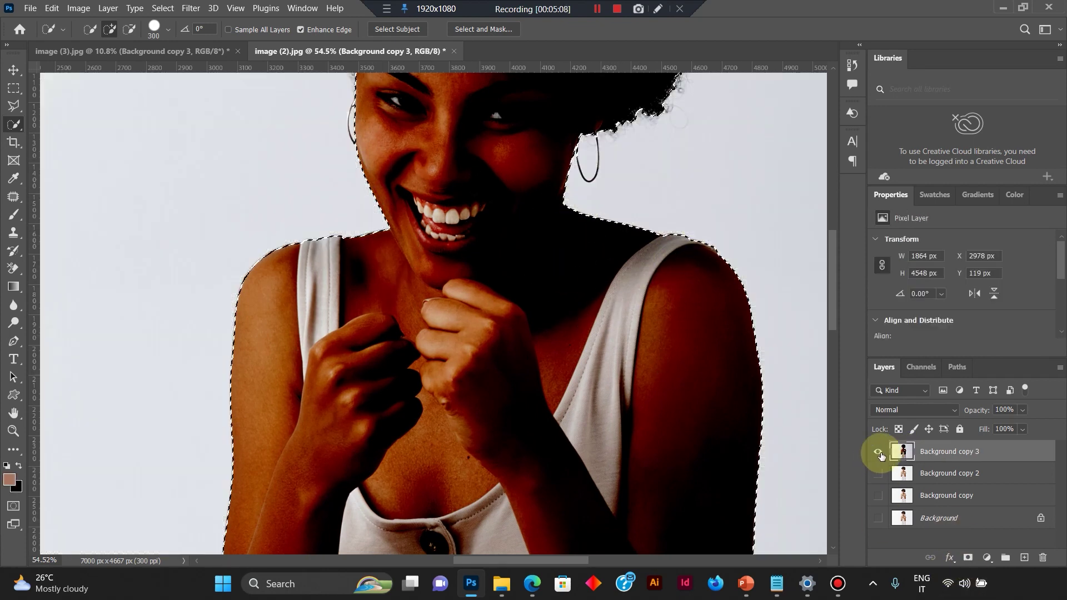
Extend the selection to include the hoop earrings on both sides of the woman's face.
scroll(381, 176, "down", 3)
scroll(560, 161, "down", 2)
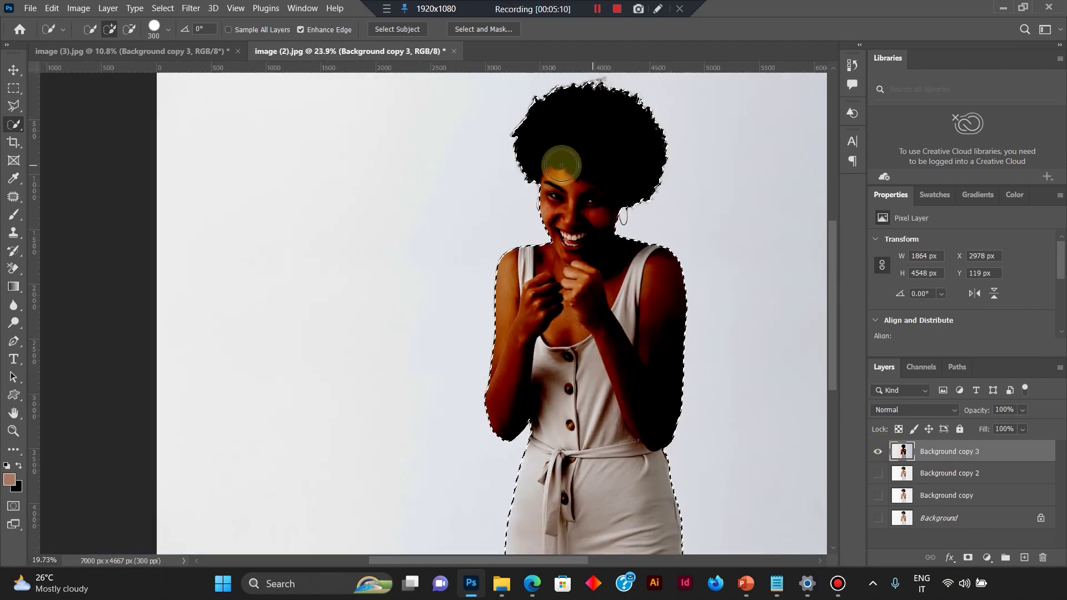
scroll(633, 173, "up", 2)
scroll(632, 173, "up", 3)
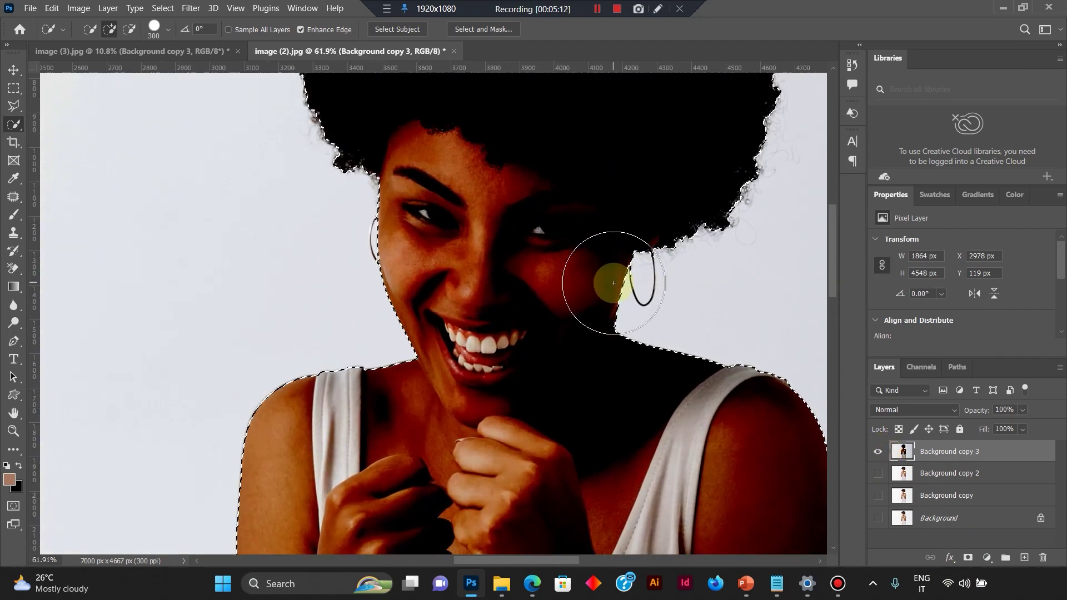
left_click(611, 272)
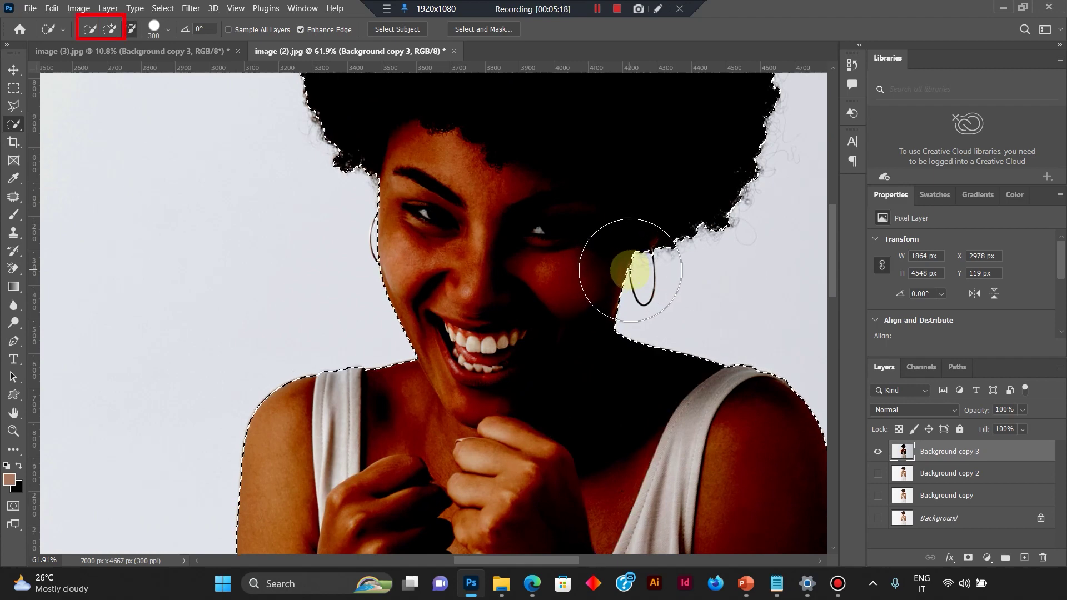
left_click_drag(632, 267, 621, 264)
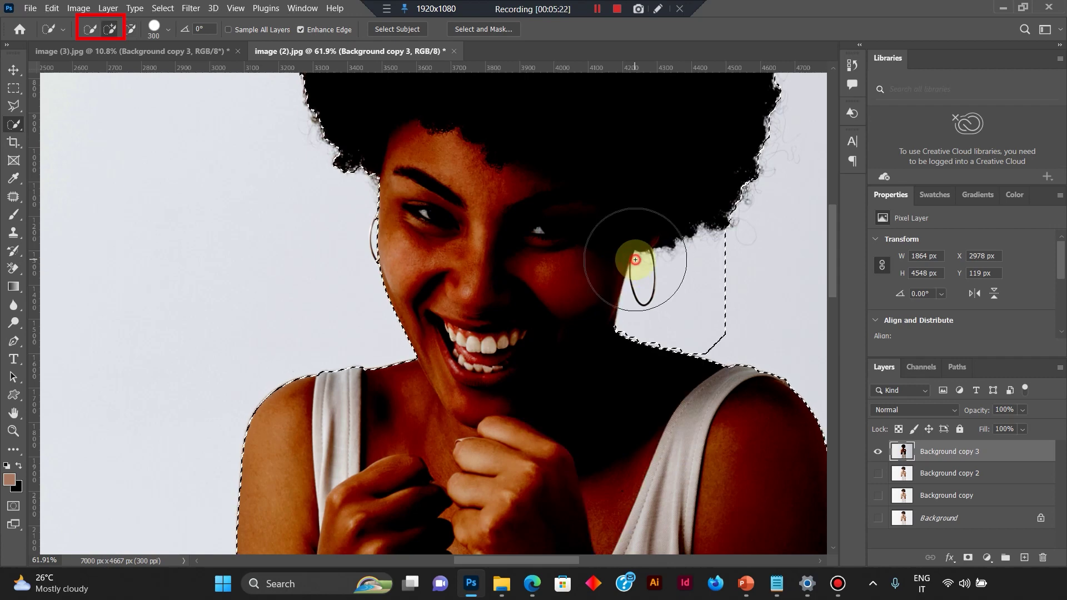
left_click_drag(405, 219, 417, 253)
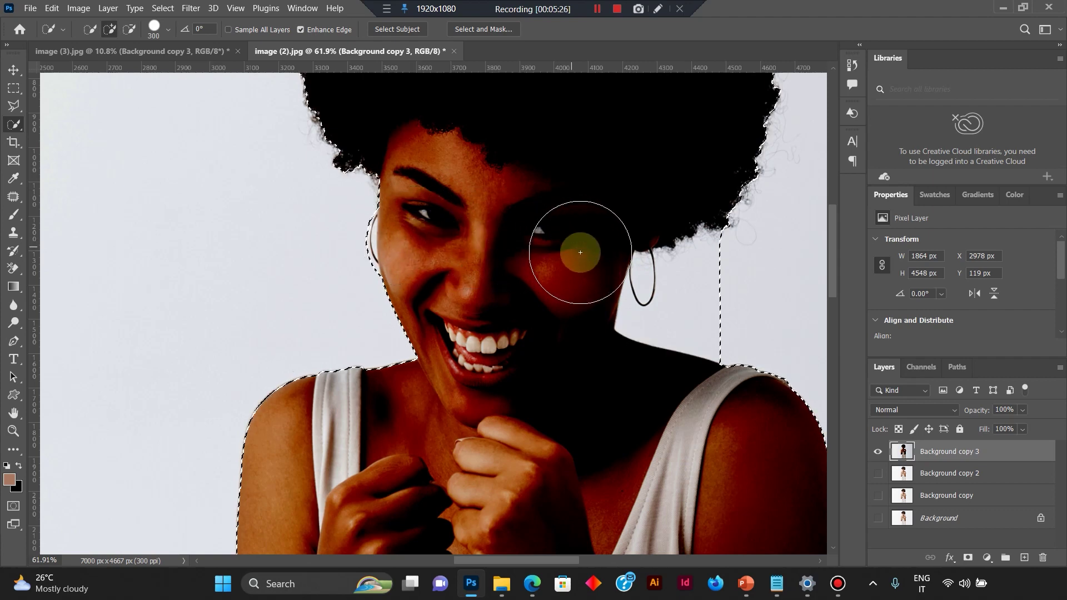
scroll(674, 294, "down", 5)
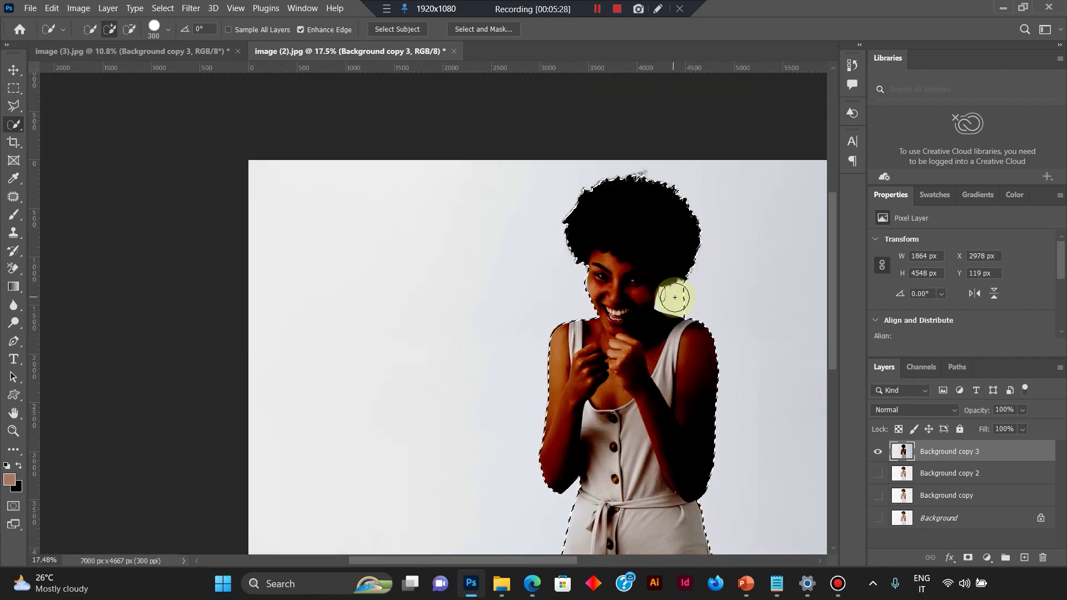
scroll(685, 178, "up", 4)
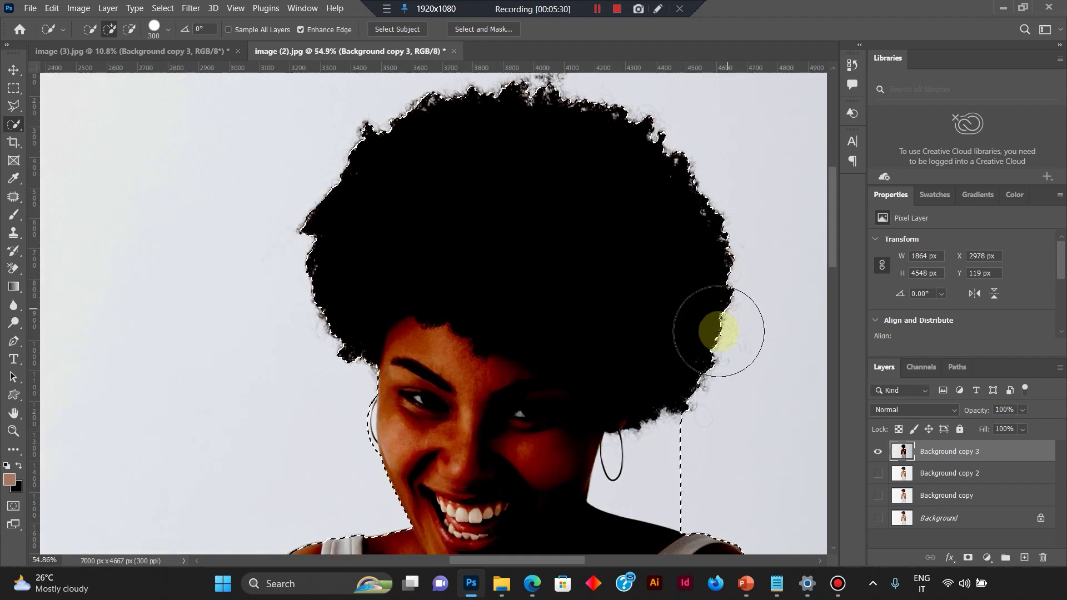
scroll(835, 225, "down", 5)
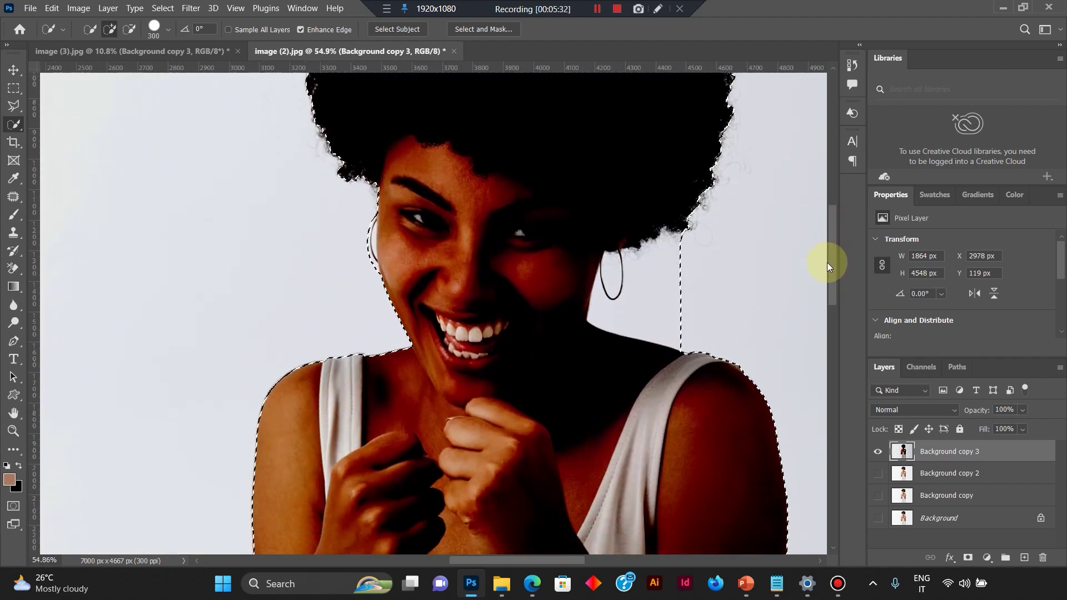
Hide the darkened Background copy 3 layer, show Background copy 2 and make it the active layer, keeping the selection.
scroll(543, 372, "down", 5)
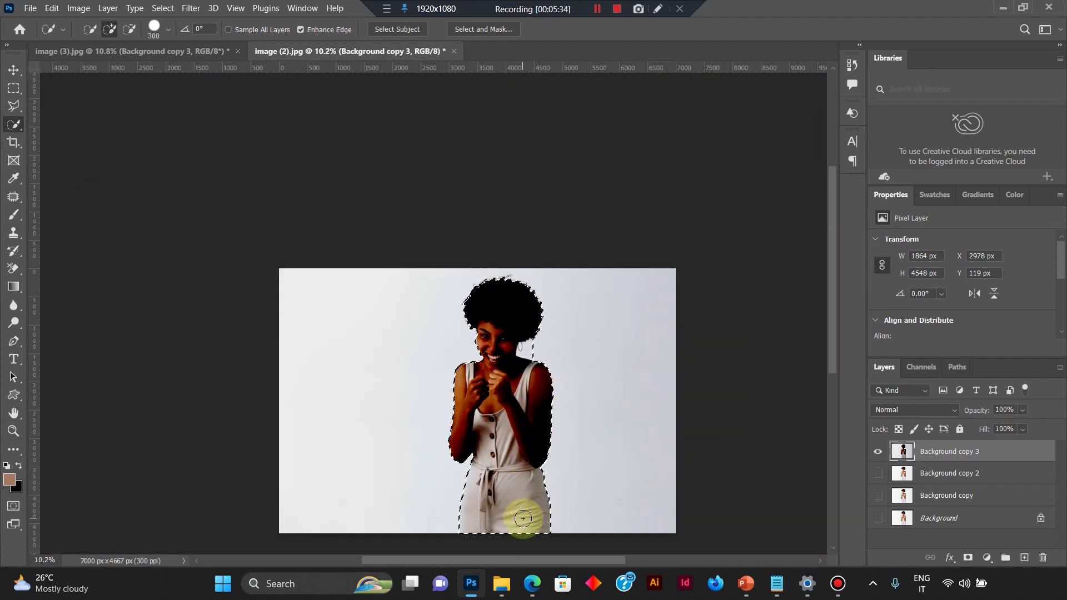
scroll(528, 542, "up", 1)
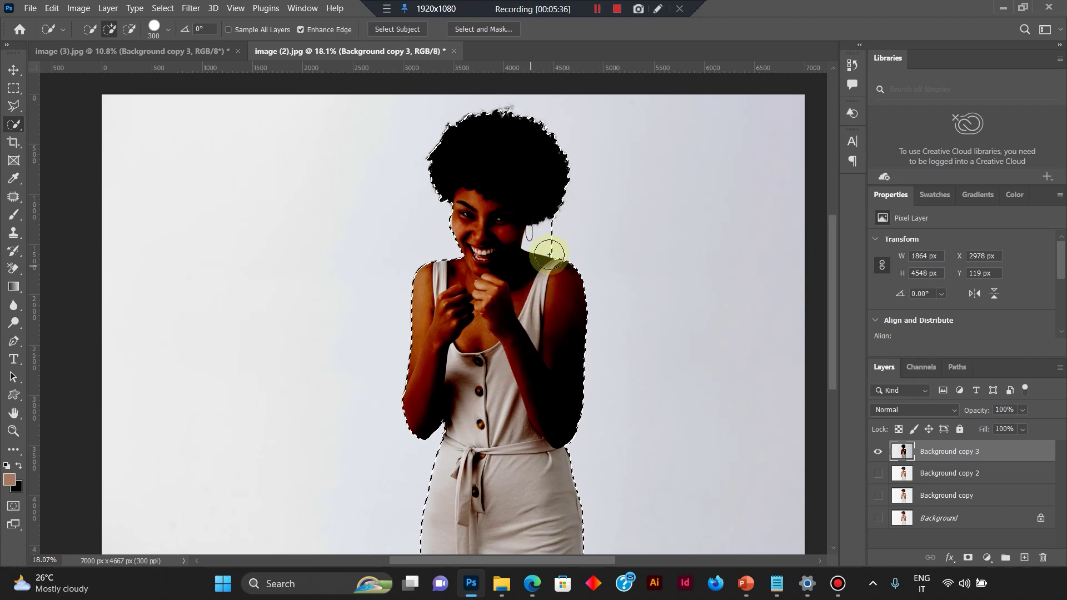
left_click(878, 453)
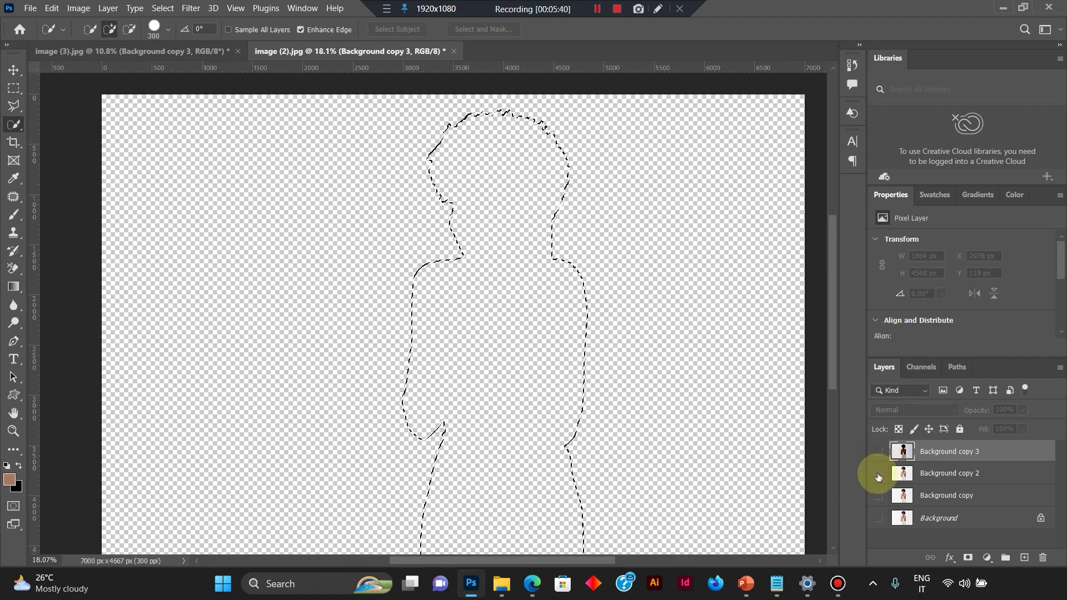
left_click(879, 474)
scroll(570, 198, "up", 5)
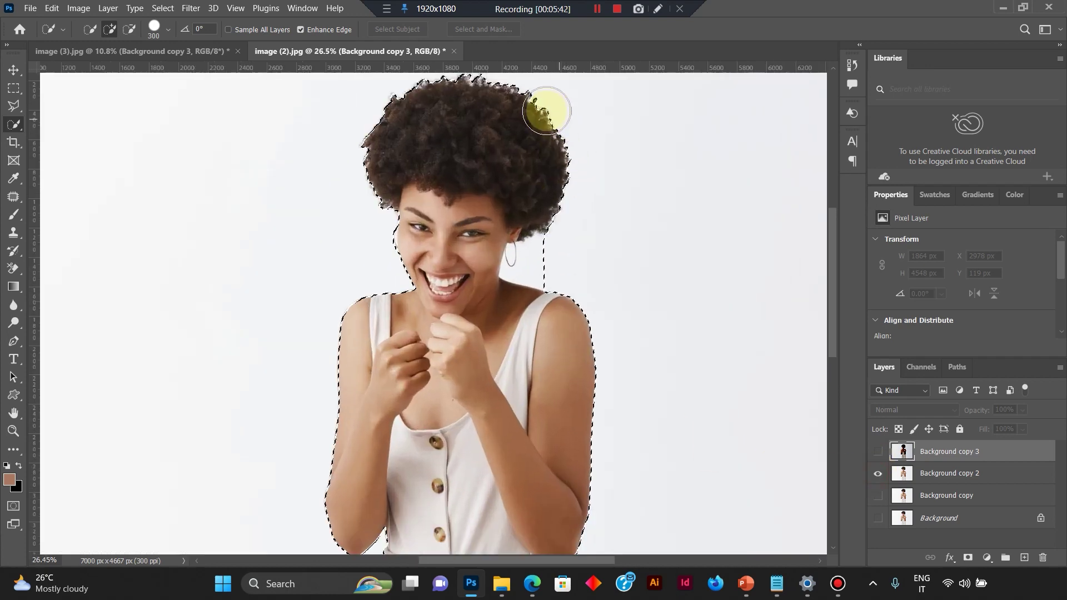
left_click_drag(837, 253, 833, 236)
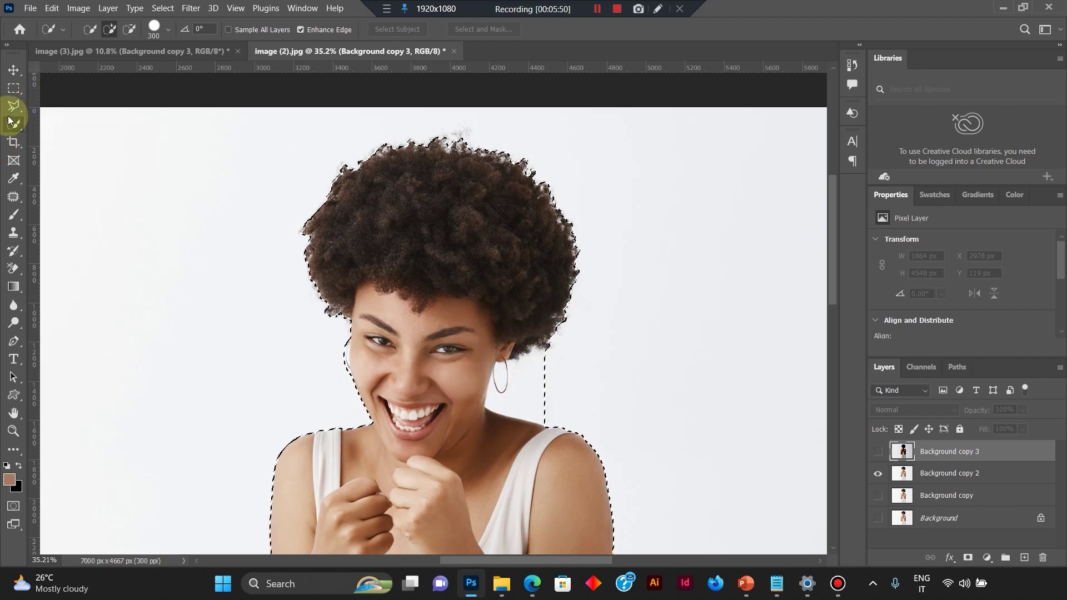
left_click(950, 474)
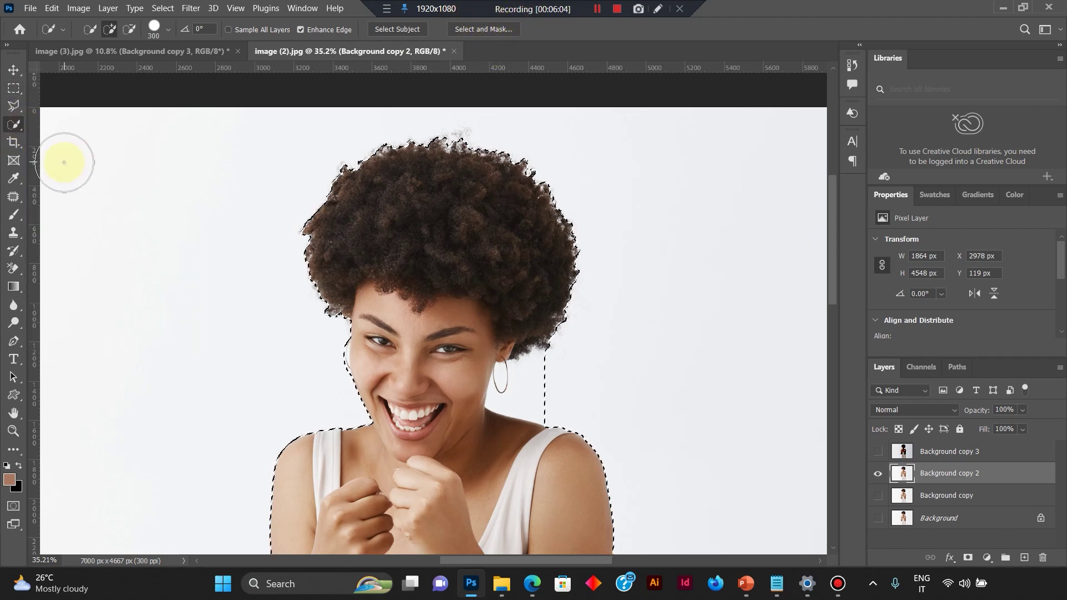
Open Select and Mask on the selection, switch to Color Aware refine mode, and enable Smart Radius with a 3 px radius.
left_click(491, 32)
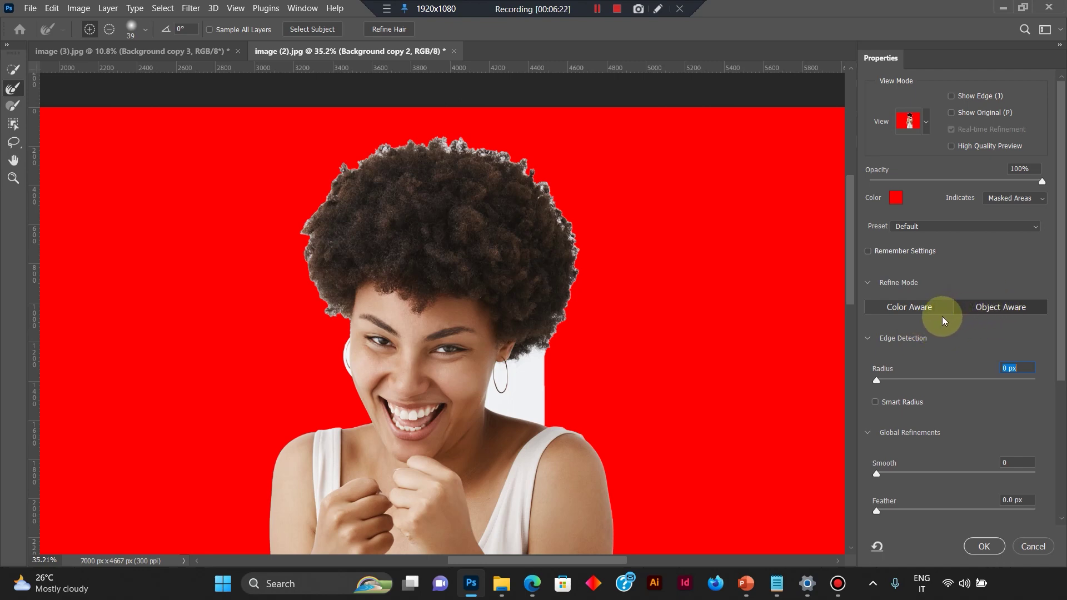
left_click(911, 308)
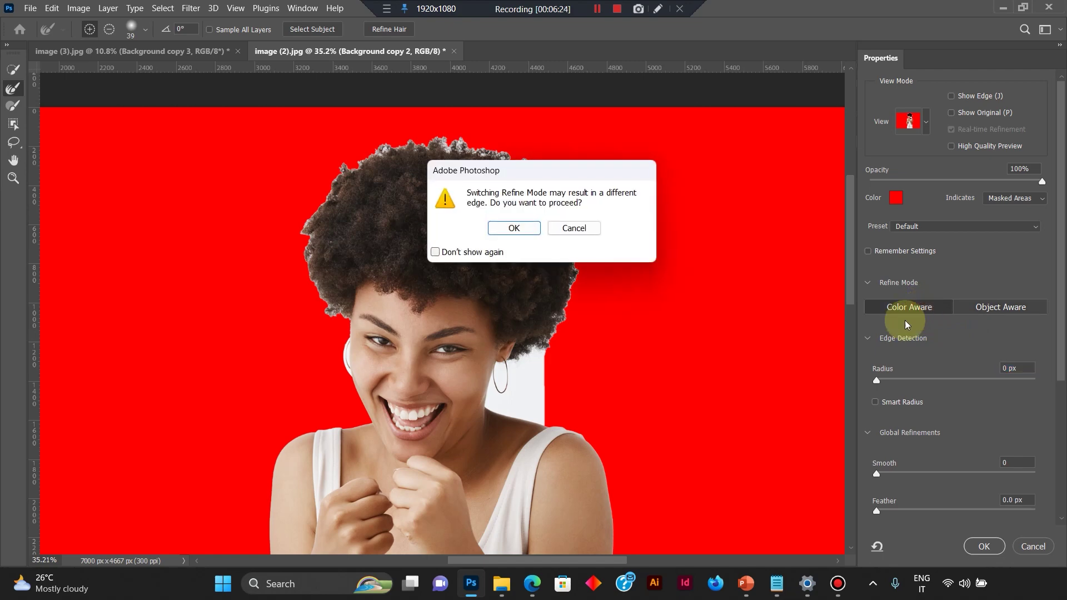
left_click(528, 228)
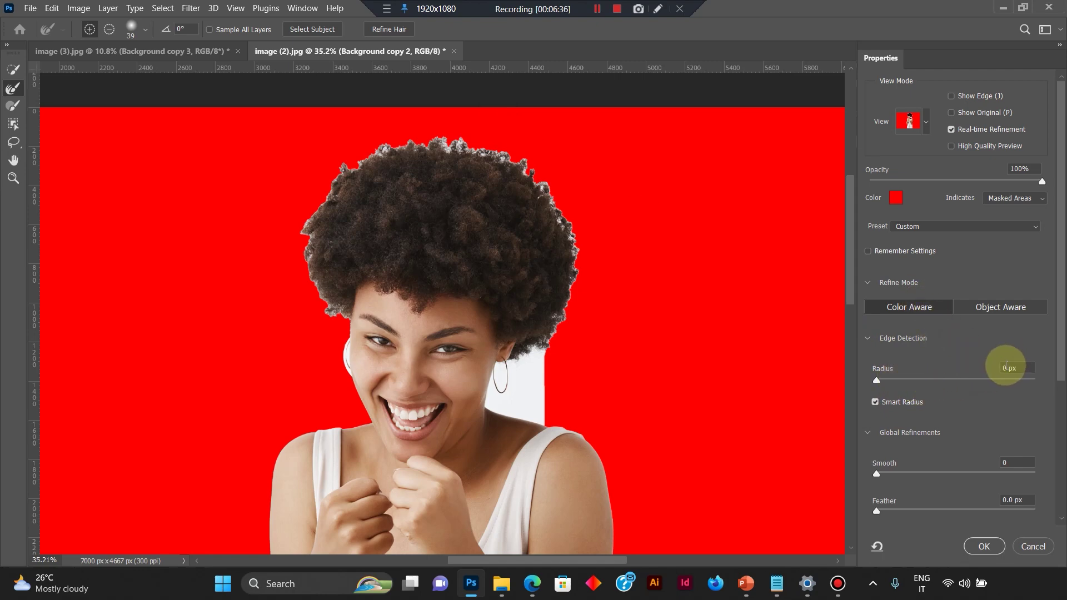
left_click(1006, 366)
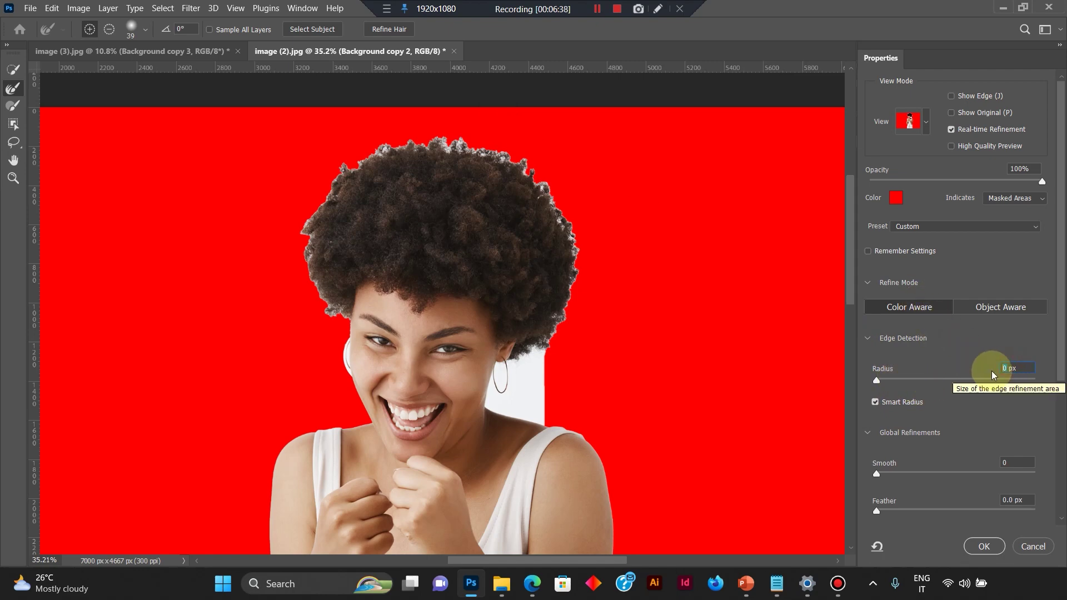
type("3")
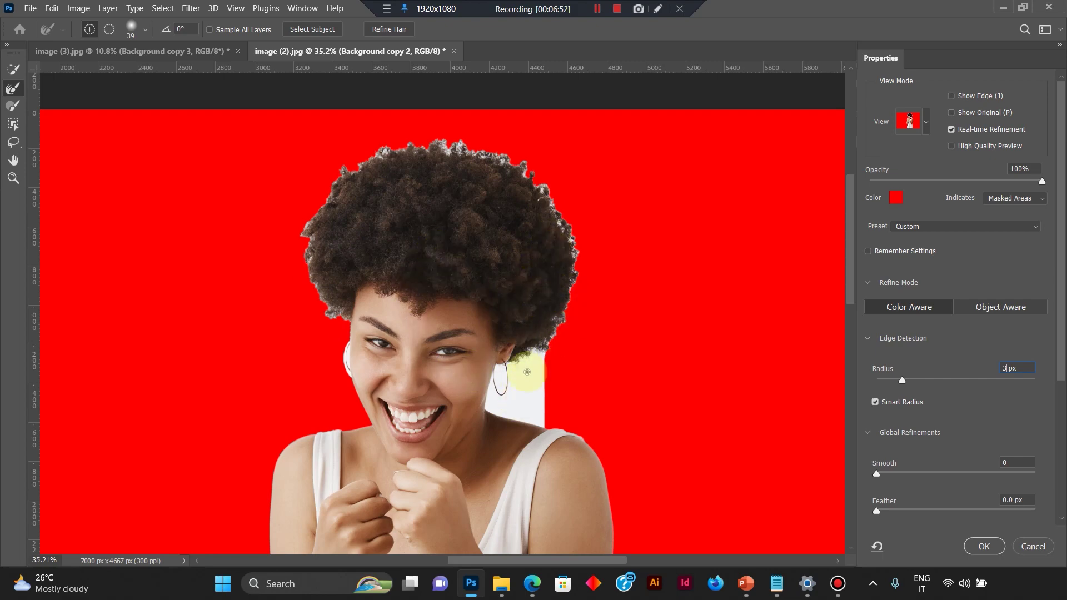
Set the Refine Edge brush to a size of 83 px with 0% hardness and 1% spacing.
mouse_move(523, 391)
left_mouse_down()
mouse_move(550, 371)
mouse_move(520, 387)
left_mouse_up()
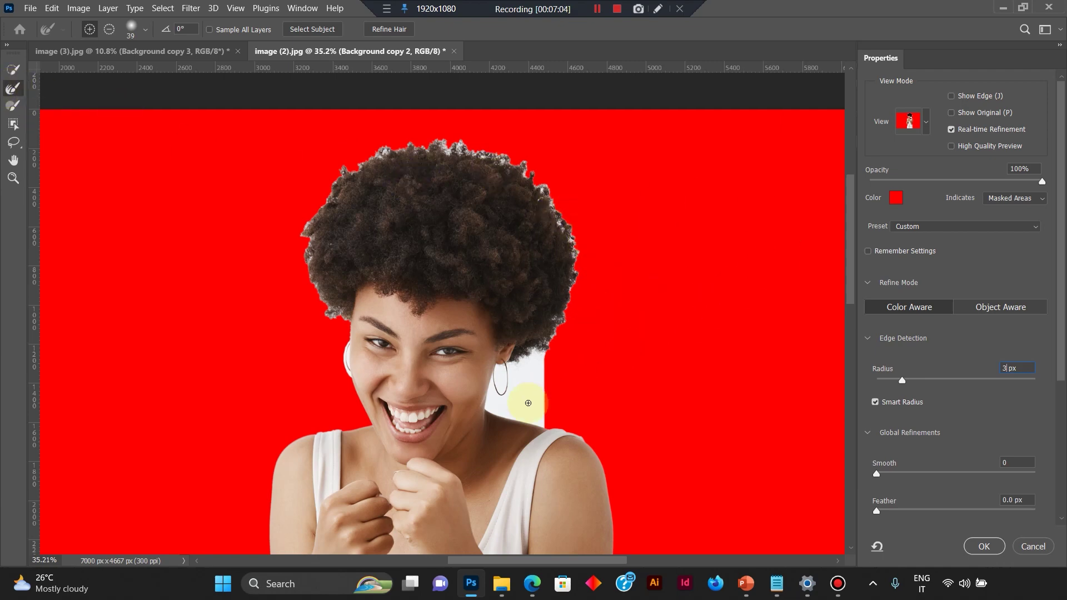
right_click(532, 400)
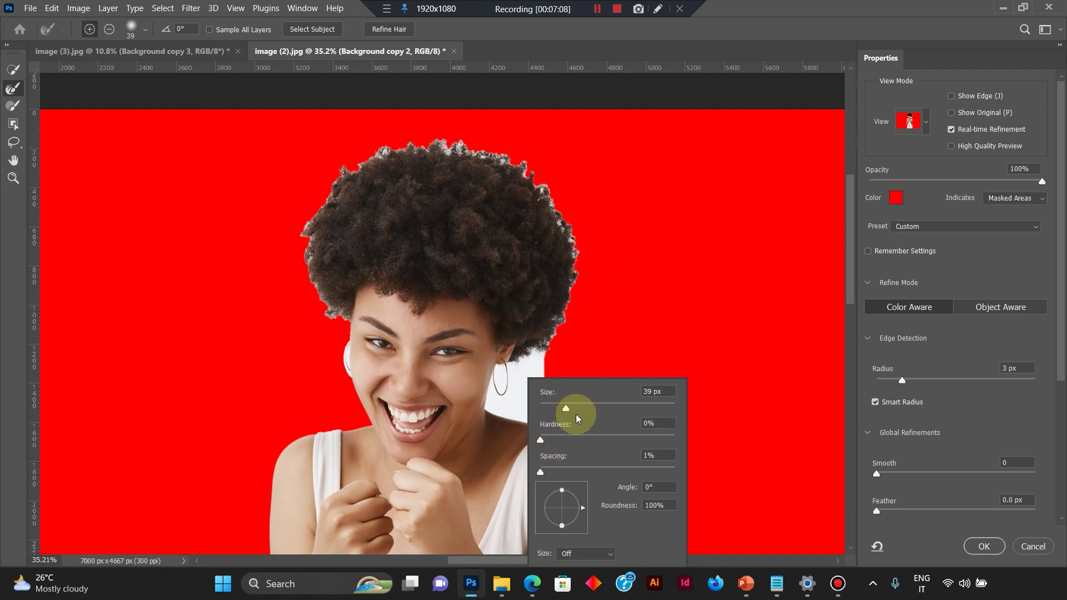
left_click(541, 440)
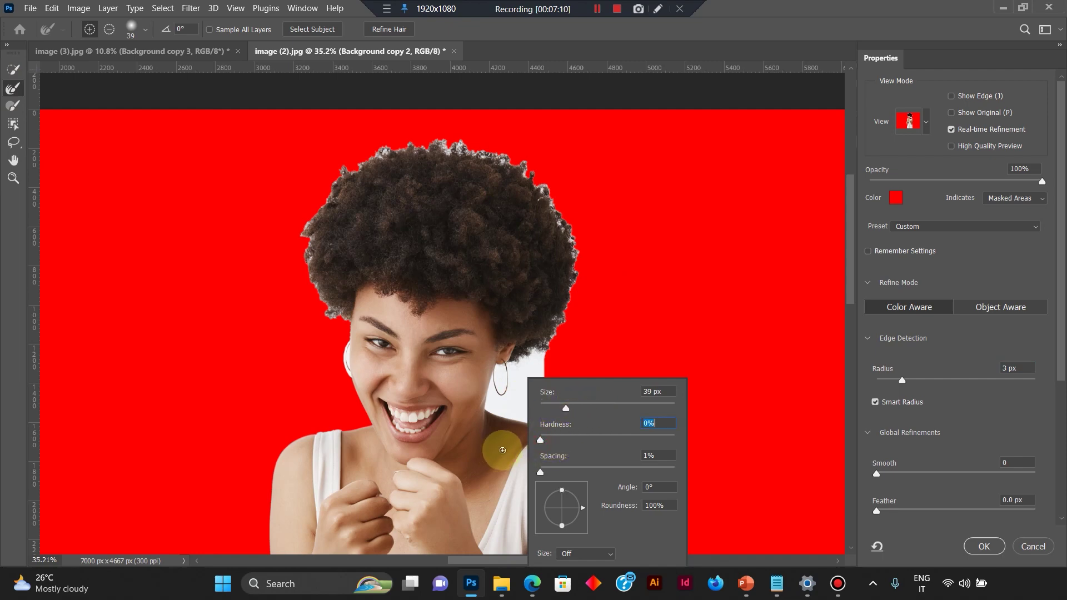
left_click(540, 472)
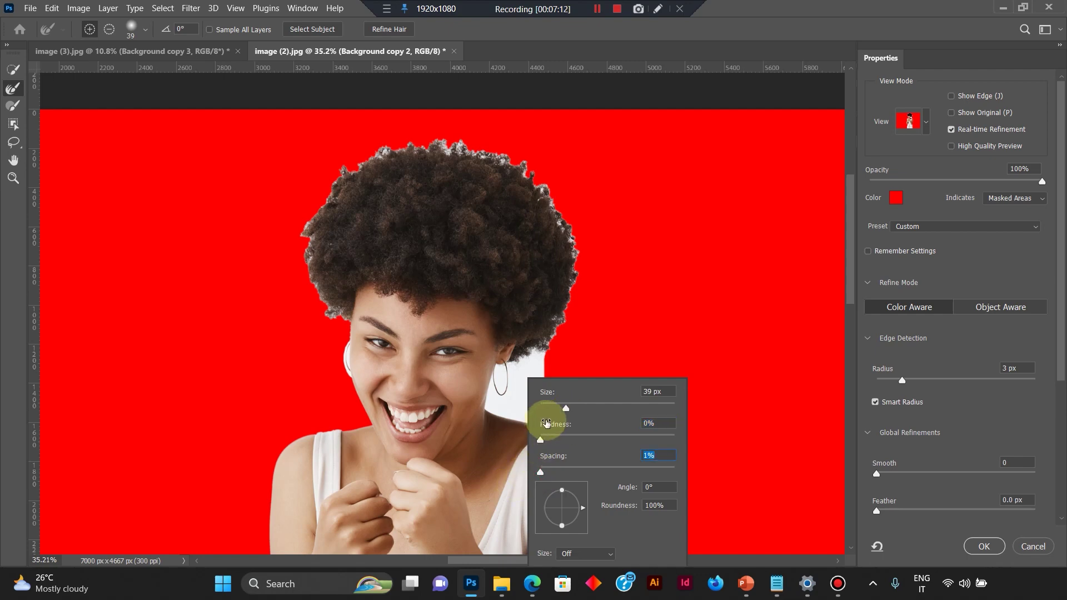
left_click(580, 407)
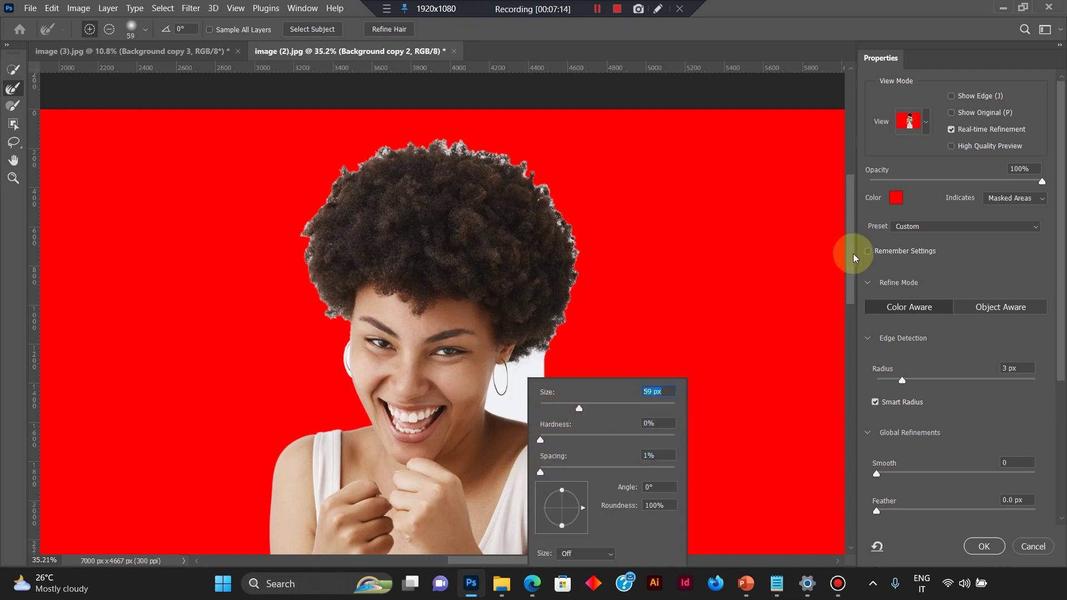
left_click(587, 408)
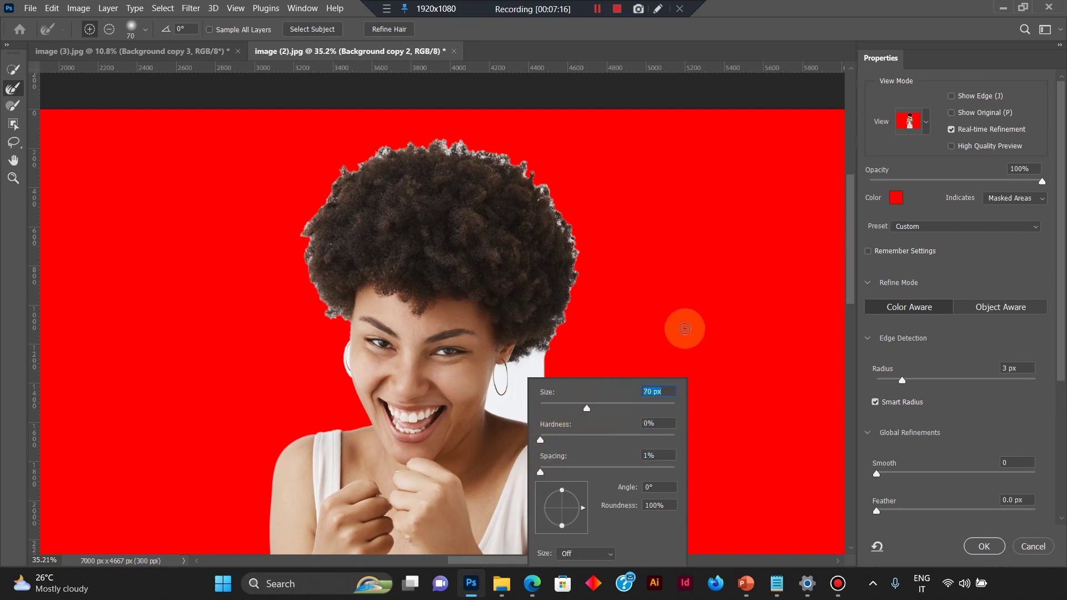
left_click(850, 245)
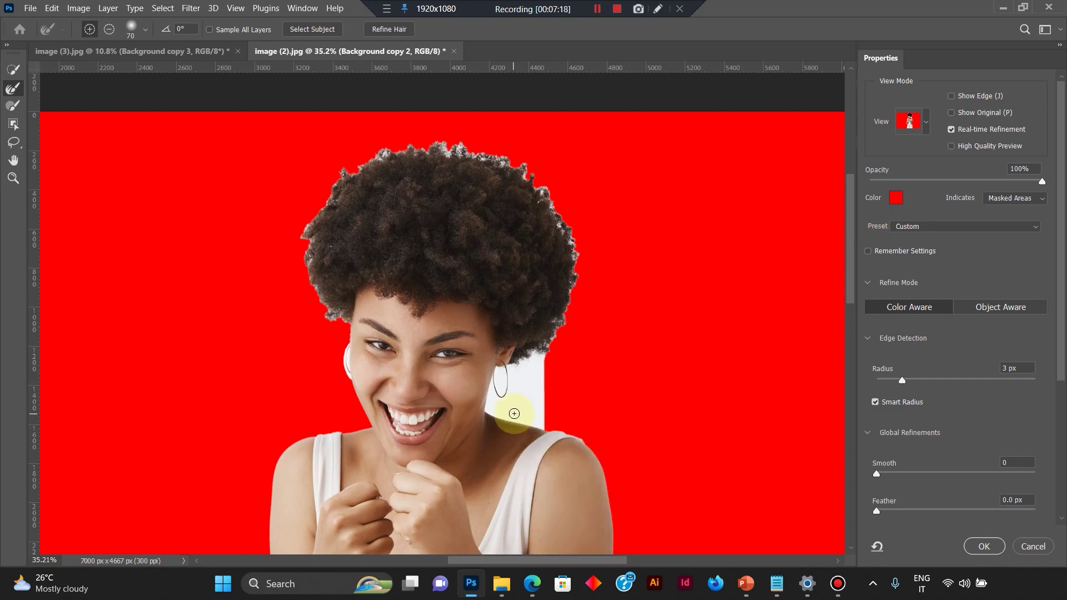
left_click_drag(854, 259, 852, 278)
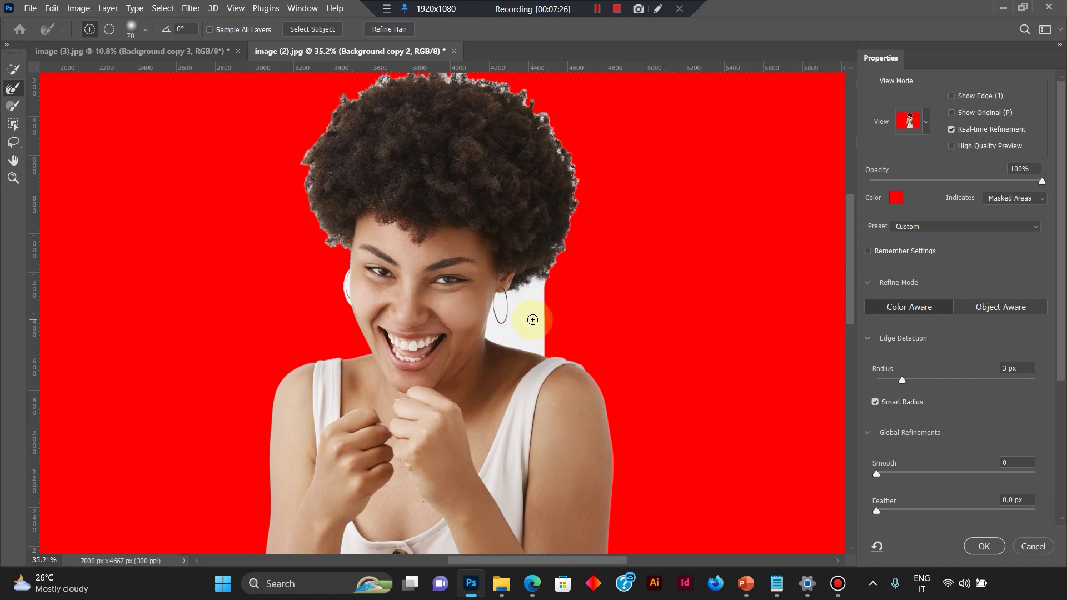
right_click(532, 320)
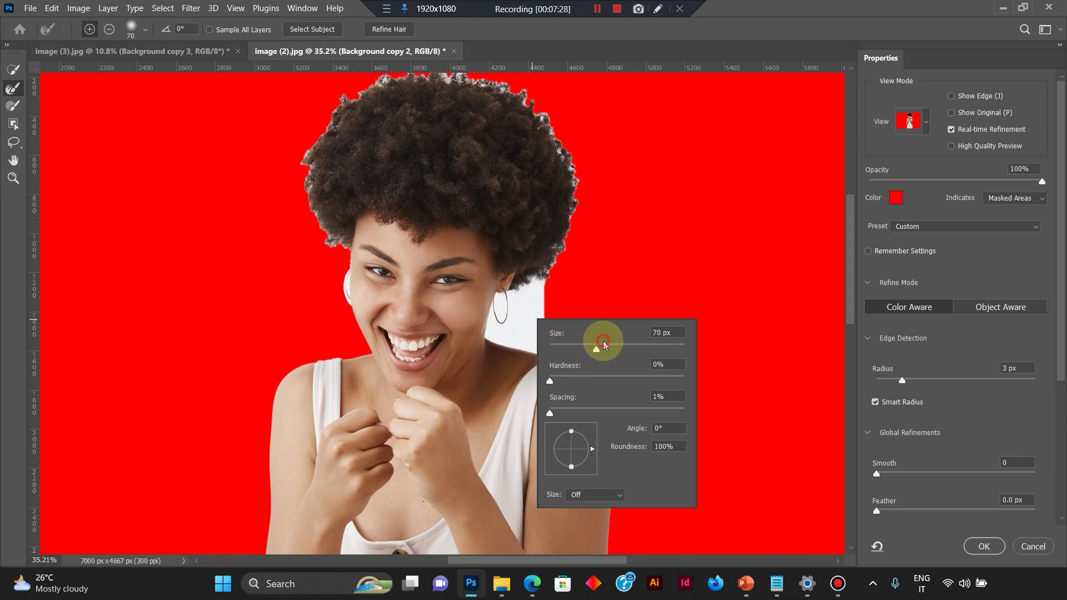
left_click(850, 236)
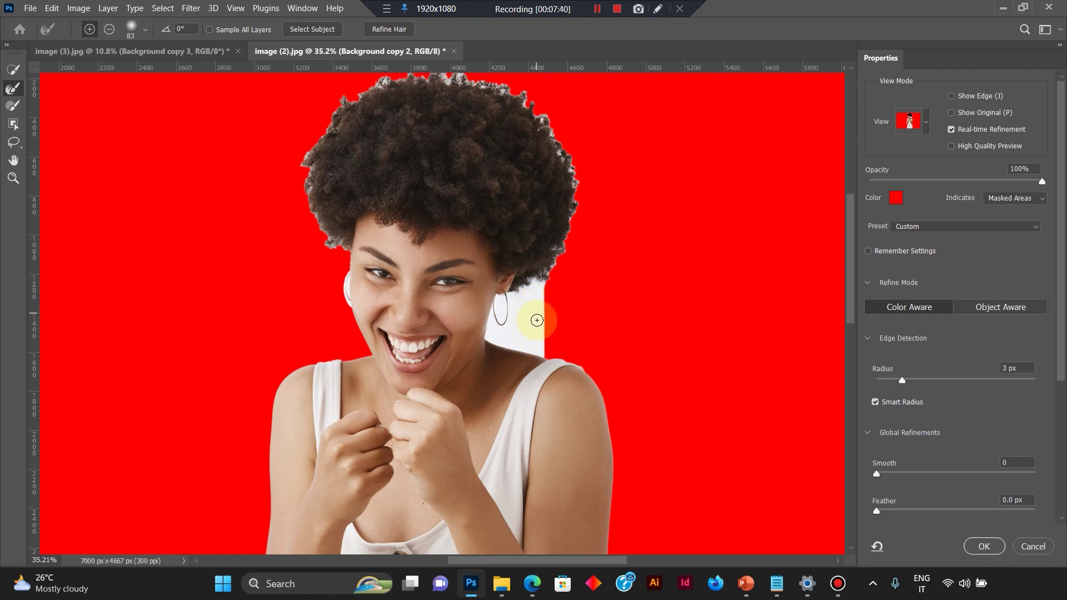
Paint with the Refine Edge brush around both hoop earrings and along the hair outline to remove the leftover white background.
mouse_move(504, 306)
left_mouse_down()
mouse_move(522, 280)
mouse_move(539, 312)
mouse_move(563, 241)
mouse_move(561, 276)
mouse_move(559, 247)
mouse_move(558, 273)
mouse_move(540, 265)
mouse_move(574, 241)
mouse_move(545, 261)
mouse_move(537, 315)
mouse_move(531, 259)
mouse_move(544, 223)
mouse_move(540, 240)
mouse_move(572, 210)
mouse_move(556, 241)
mouse_move(568, 196)
mouse_move(543, 309)
left_mouse_up()
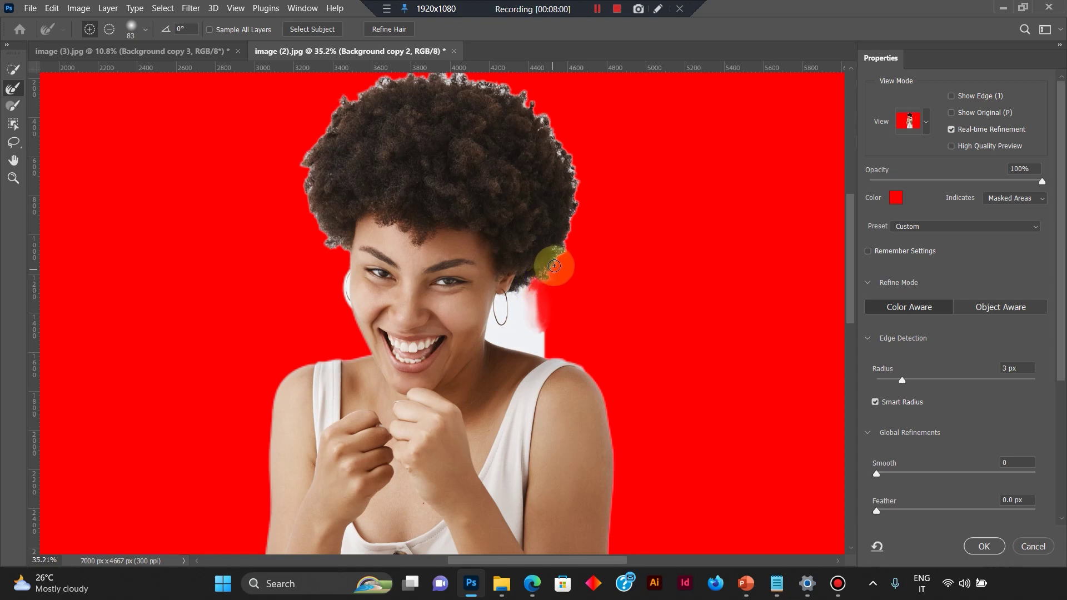
mouse_move(558, 251)
left_mouse_down()
mouse_move(548, 338)
mouse_move(526, 321)
left_mouse_up()
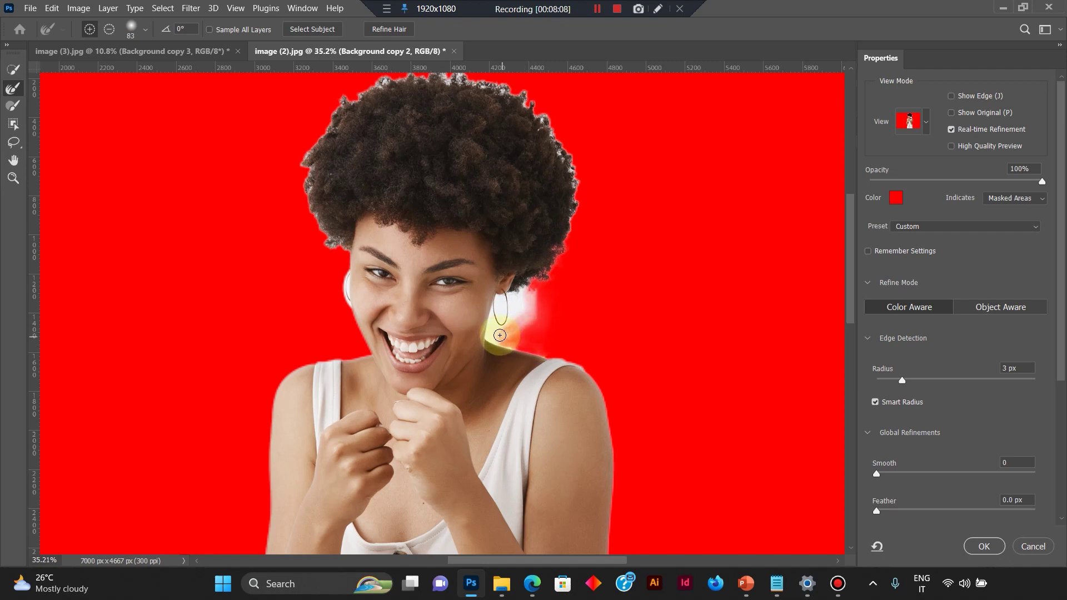
mouse_move(500, 321)
left_mouse_down()
mouse_move(522, 296)
mouse_move(502, 303)
mouse_move(499, 340)
mouse_move(541, 351)
mouse_move(539, 309)
mouse_move(547, 352)
mouse_move(534, 329)
mouse_move(539, 279)
mouse_move(570, 215)
mouse_move(575, 168)
mouse_move(543, 115)
mouse_move(476, 75)
mouse_move(399, 80)
mouse_move(347, 100)
mouse_move(305, 175)
mouse_move(321, 225)
mouse_move(346, 248)
mouse_move(342, 304)
mouse_move(330, 257)
mouse_move(339, 149)
mouse_move(314, 123)
mouse_move(370, 89)
mouse_move(453, 85)
mouse_move(509, 98)
mouse_move(548, 128)
mouse_move(582, 212)
mouse_move(552, 265)
mouse_move(562, 325)
mouse_move(547, 353)
mouse_move(534, 349)
mouse_move(552, 317)
left_mouse_up()
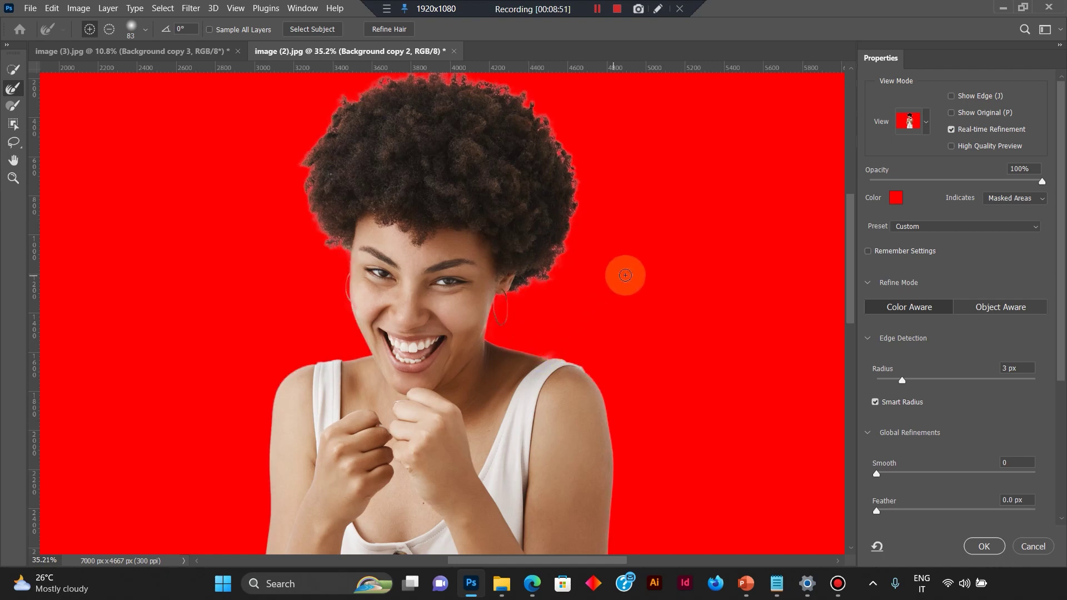
Enable Decontaminate Colors in the output settings and set its amount to 90%.
scroll(626, 275, "down", 2)
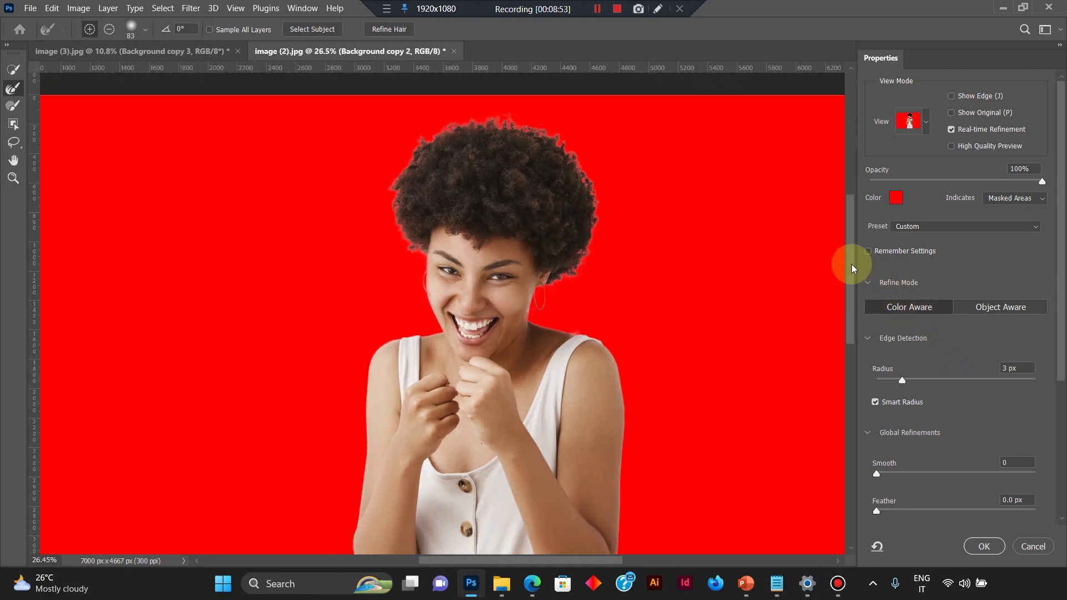
scroll(1034, 406, "down", 2)
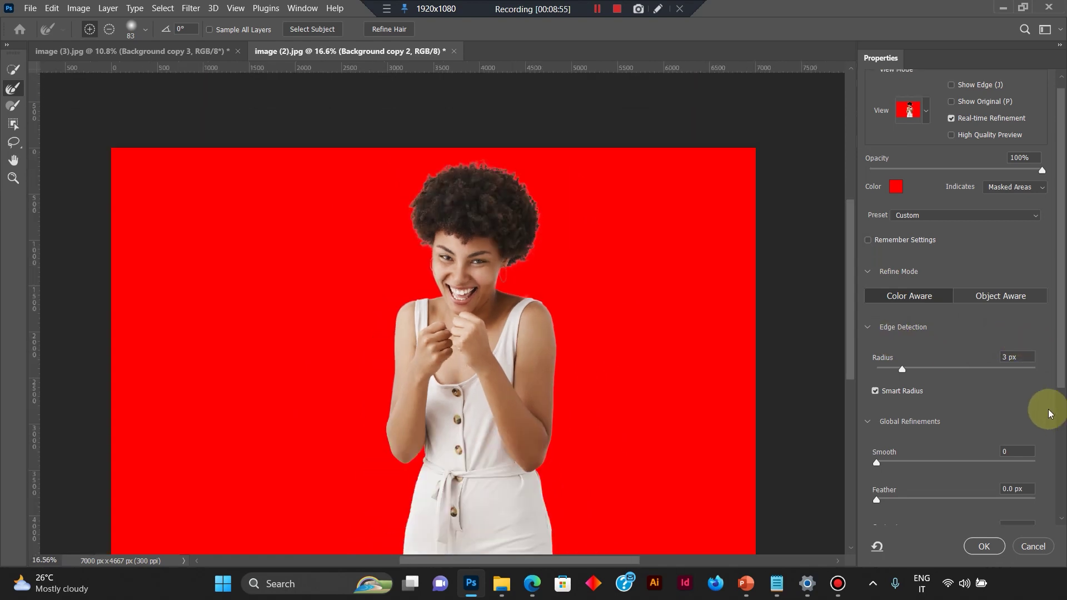
scroll(1049, 413, "up", 1)
left_click_drag(1063, 360, 1051, 528)
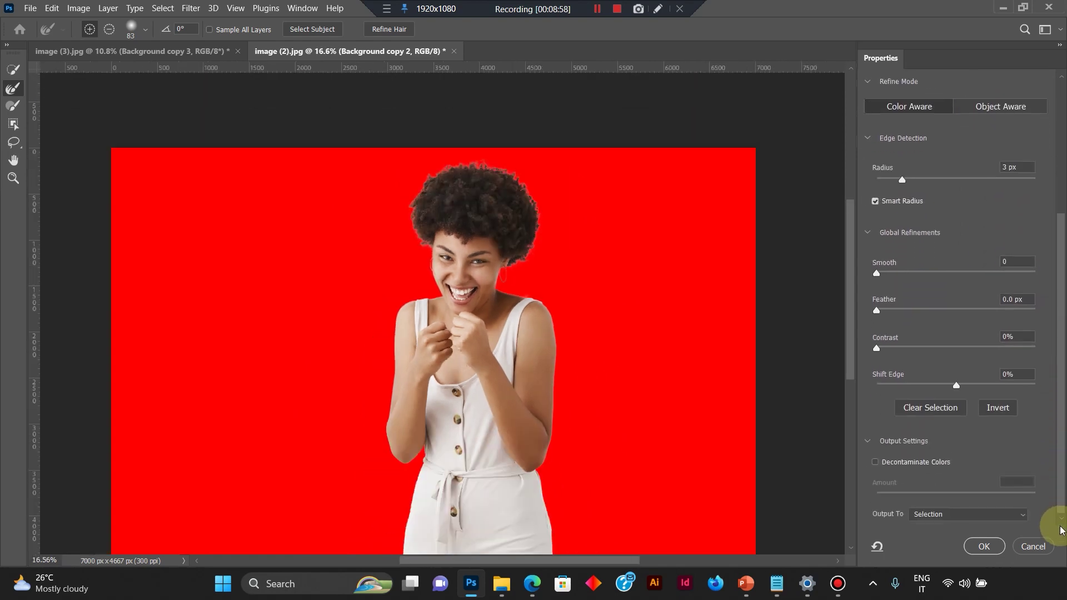
left_click(876, 463)
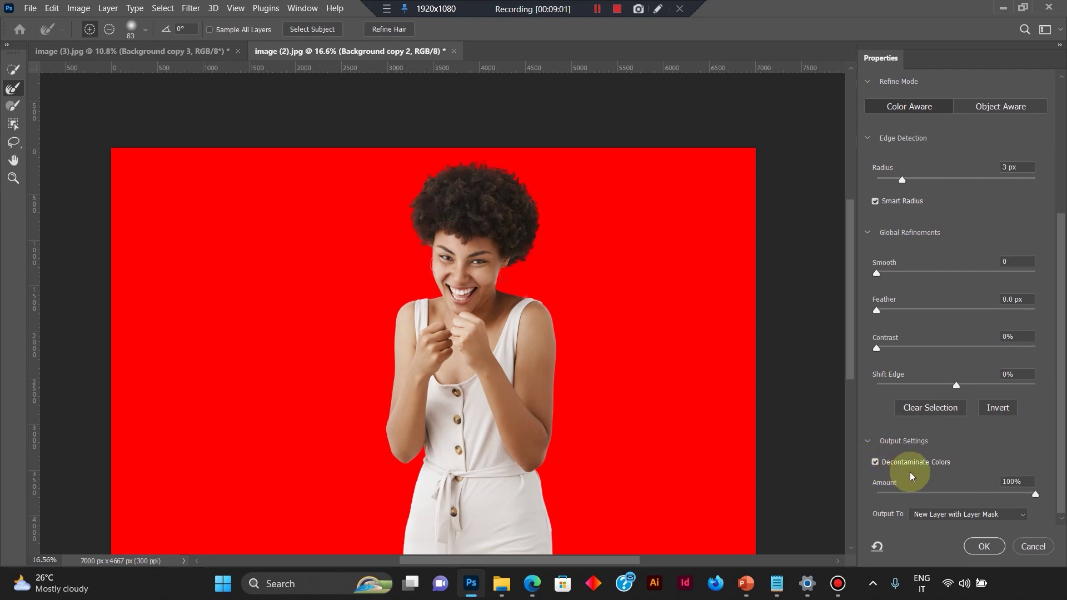
left_click_drag(1026, 482, 975, 484)
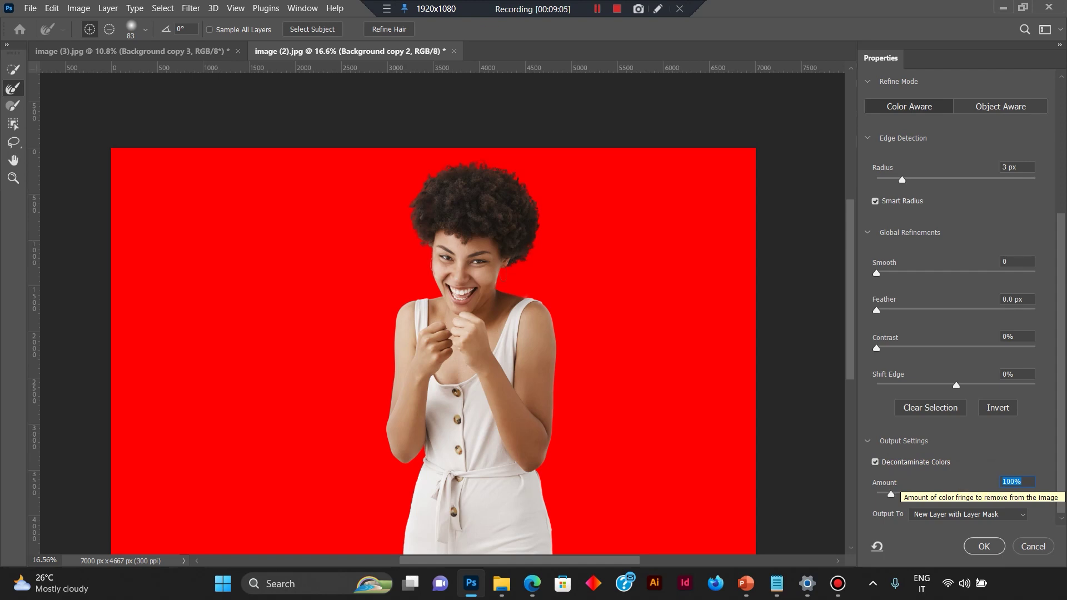
type("90")
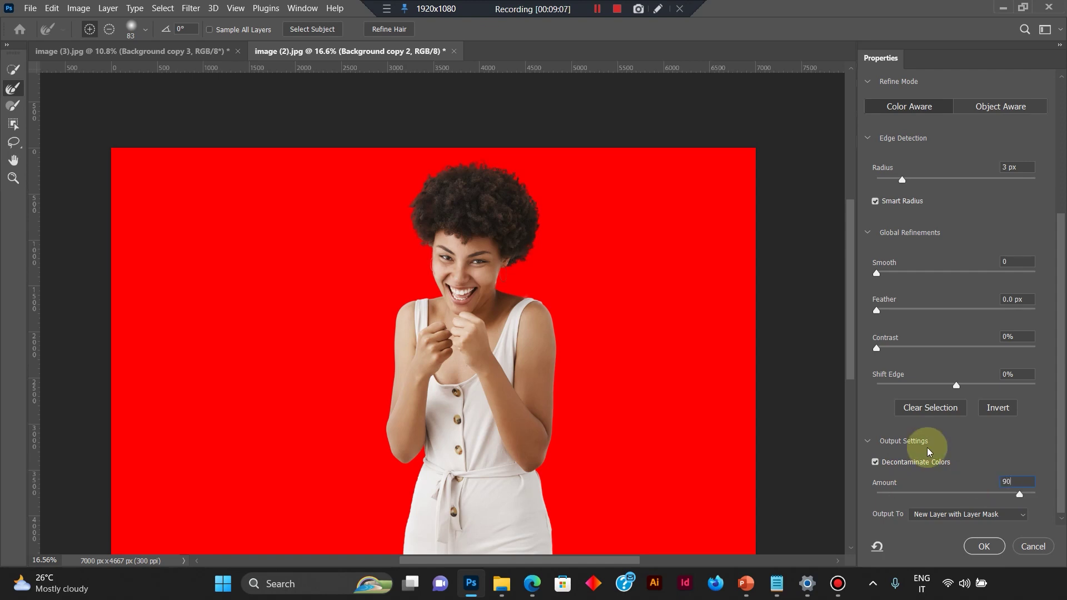
Output the refined selection as a New Layer with Layer Mask and apply it.
left_click(982, 518)
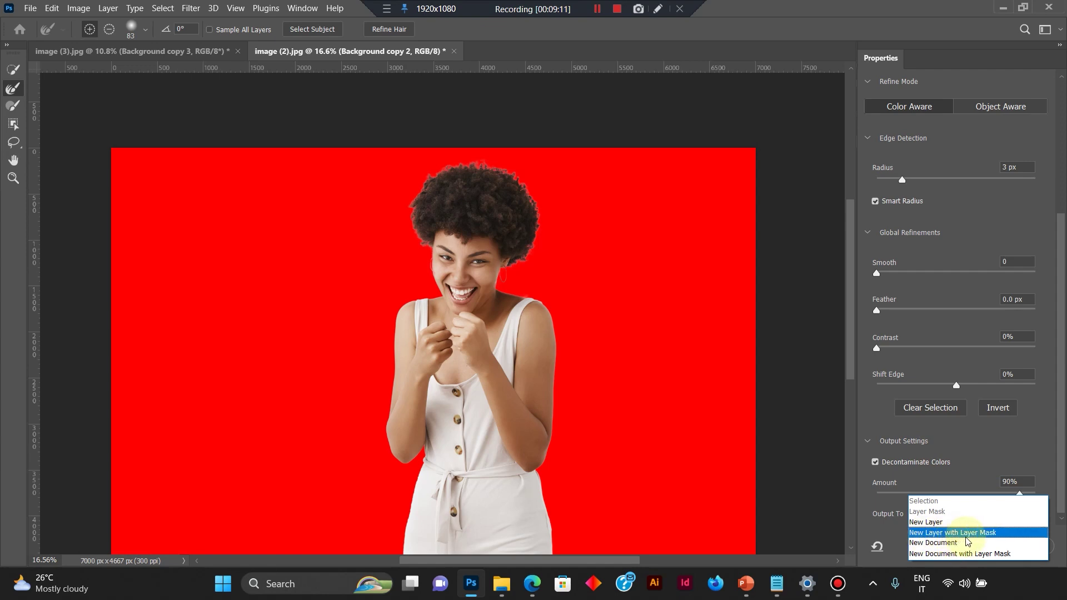
left_click(998, 538)
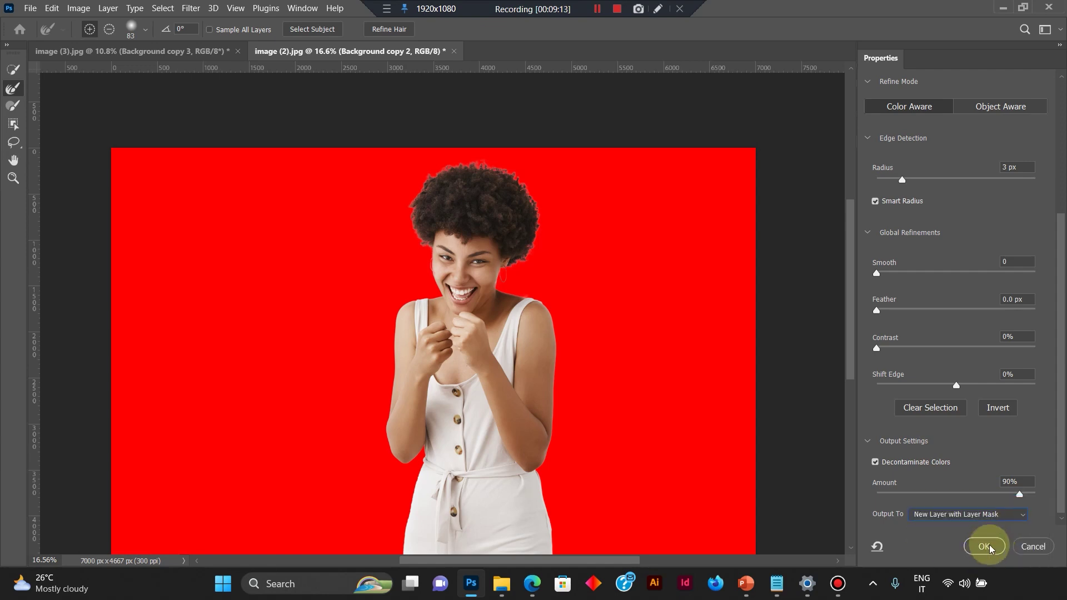
left_click(985, 548)
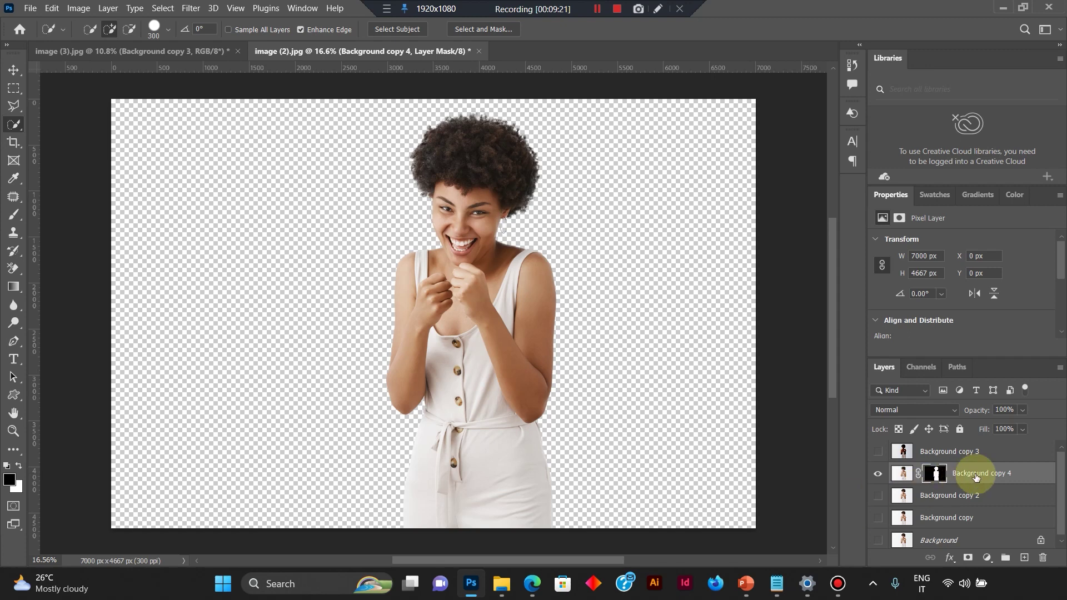
Duplicate the masked Background copy 4 layer and make only the duplicate active.
key("ctrl+j")
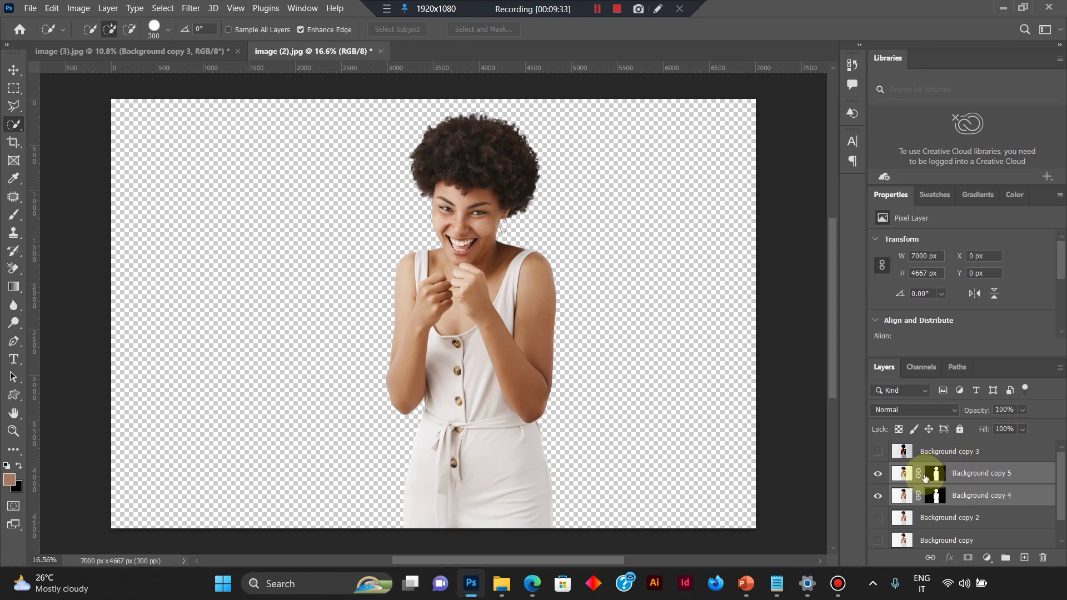
left_click(987, 480)
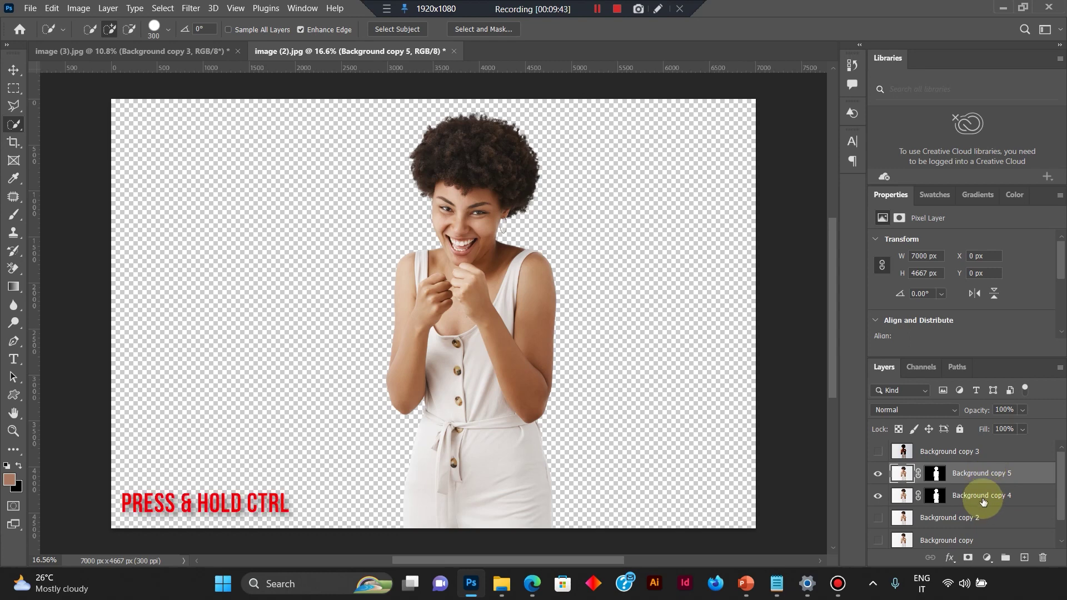
Merge the Background copy 5 and Background copy 4 layers into a single cutout layer.
left_click(984, 493, "ctrl")
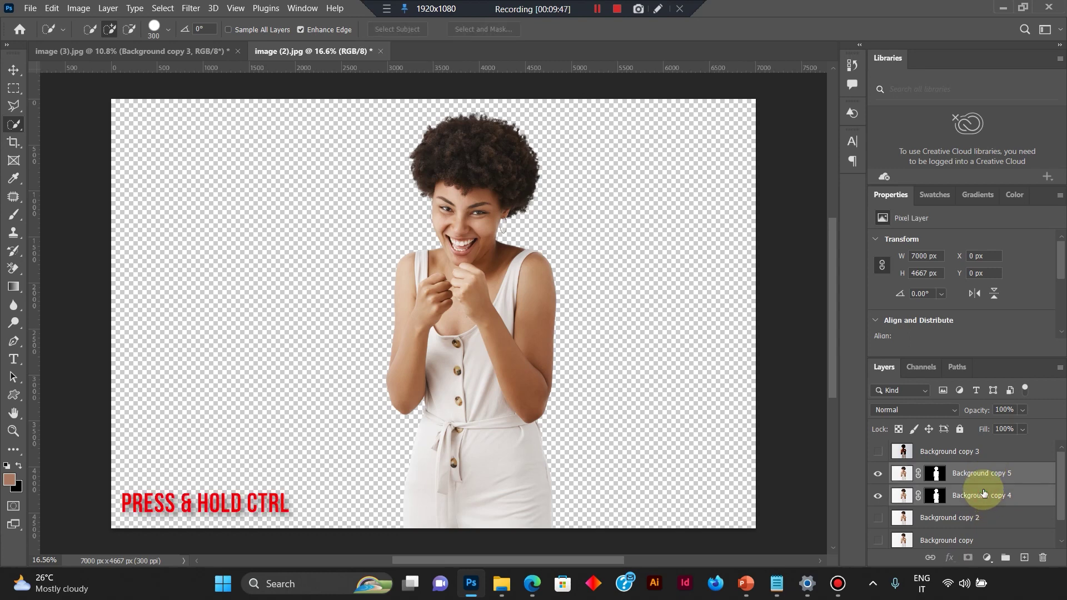
right_click(987, 493)
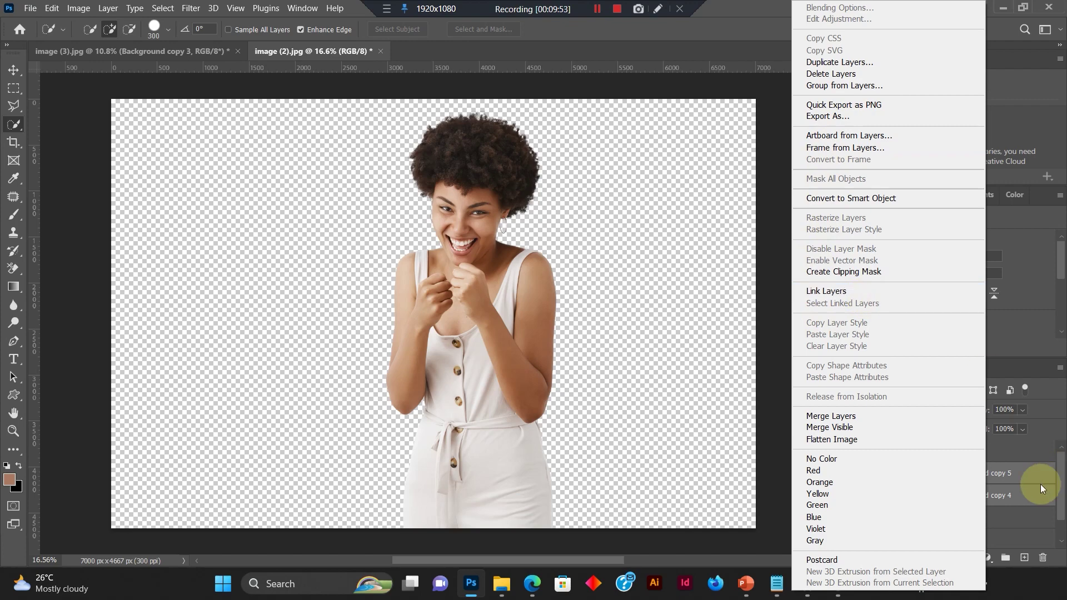
left_click(868, 416)
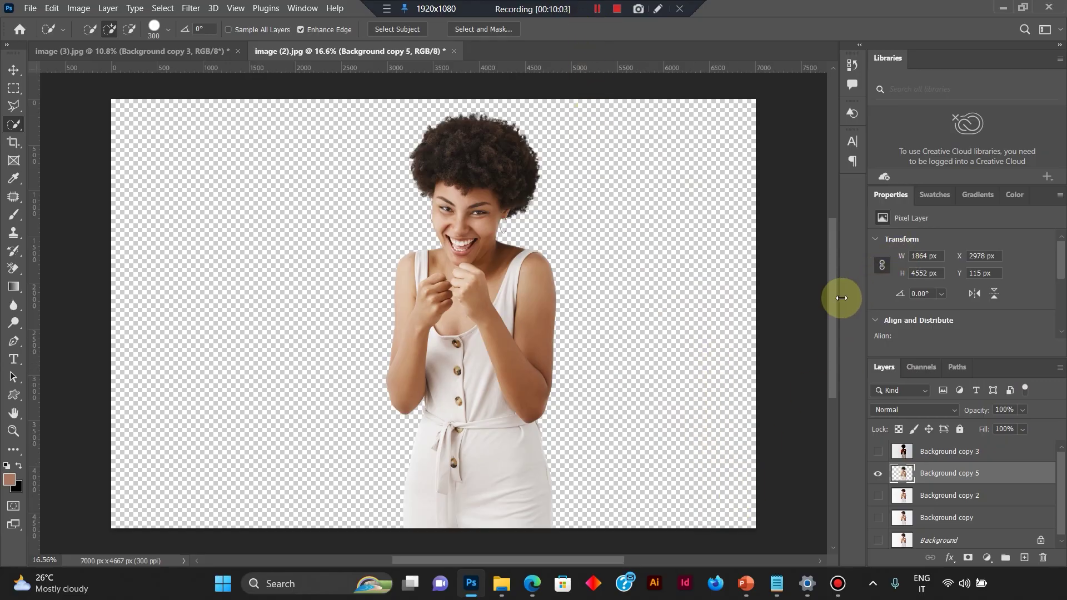
mouse_move(832, 294)
left_mouse_down()
mouse_move(832, 312)
mouse_move(836, 298)
left_mouse_up()
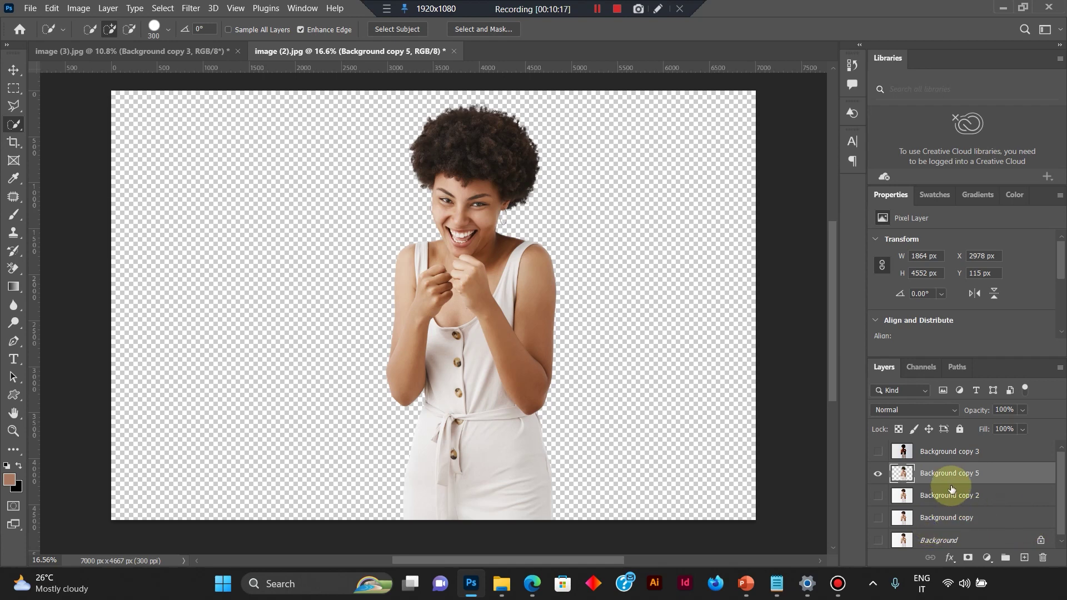
Add a Solid Color fill layer directly above the Background copy 2 layer, behind the cutout woman.
left_click(950, 507)
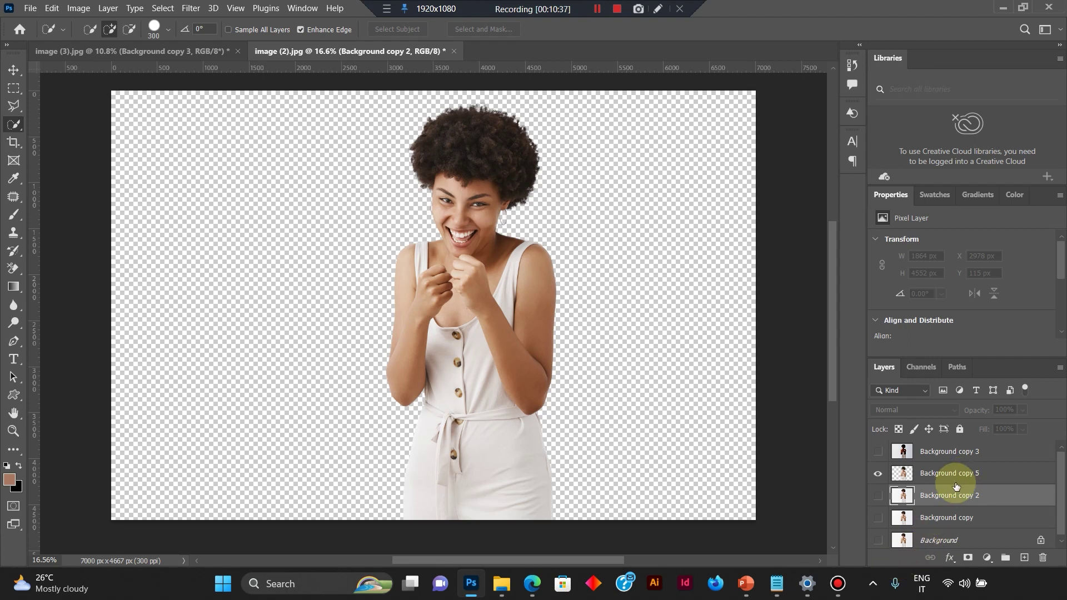
left_click(988, 557)
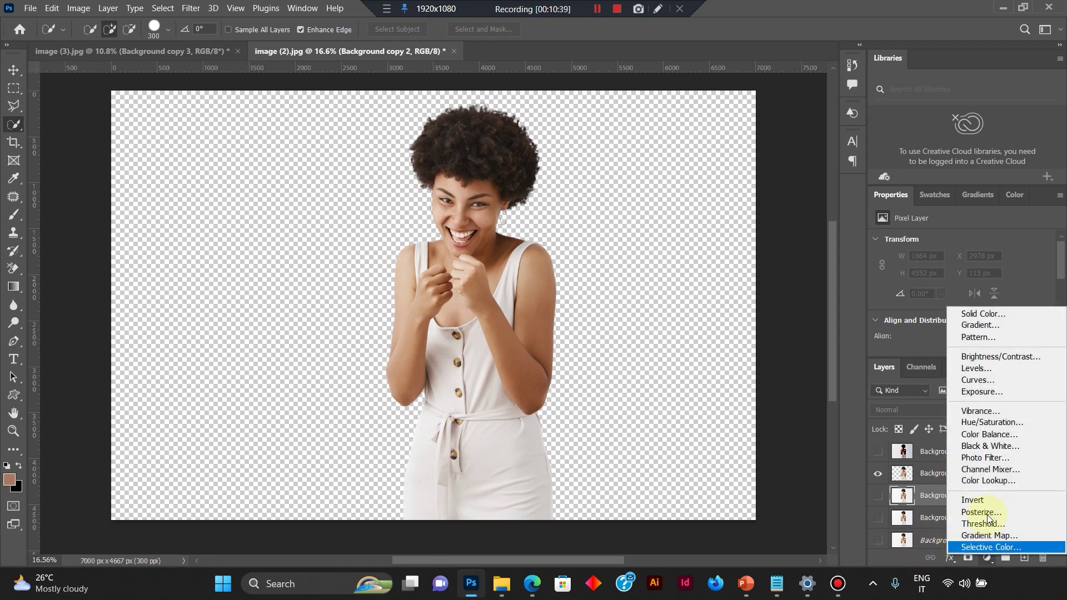
left_click(920, 559)
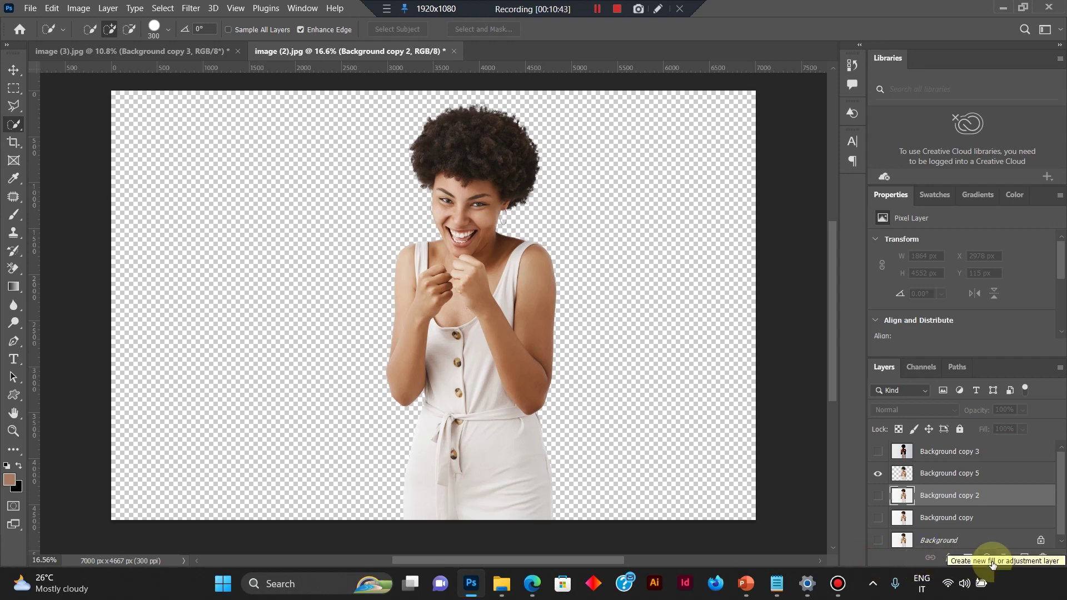
left_click(992, 564)
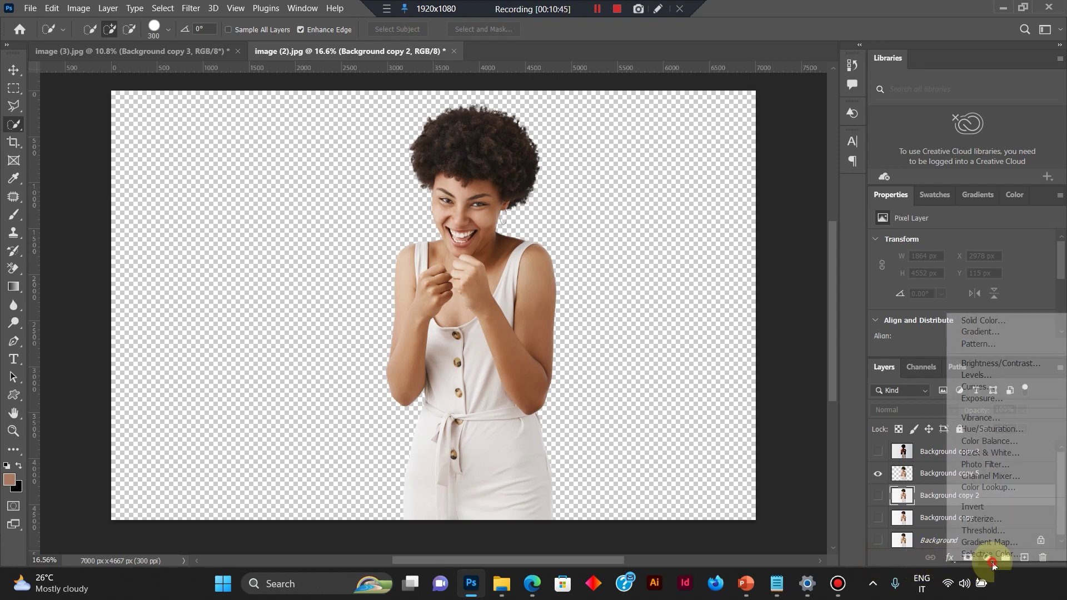
left_click(995, 322)
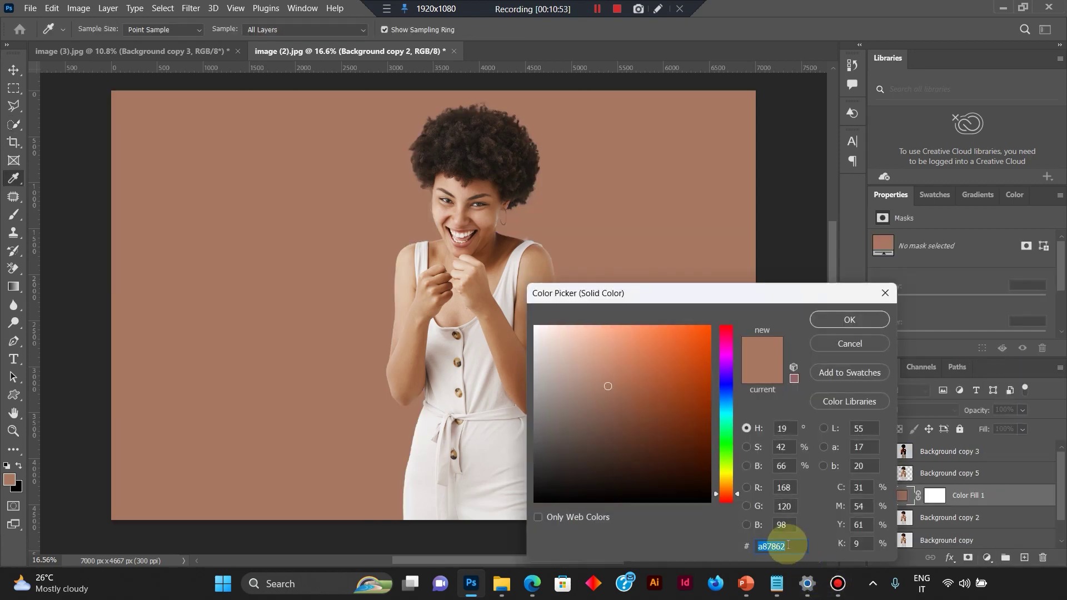
Try different orange shades for the solid background fill, ending on cc8260.
left_click(663, 378)
mouse_move(670, 416)
left_mouse_down()
mouse_move(624, 440)
mouse_move(588, 422)
mouse_move(643, 369)
mouse_move(682, 368)
mouse_move(626, 424)
mouse_move(643, 465)
mouse_move(669, 419)
mouse_move(679, 367)
mouse_move(595, 370)
mouse_move(648, 453)
mouse_move(670, 365)
mouse_move(594, 380)
mouse_move(608, 440)
mouse_move(669, 393)
mouse_move(650, 452)
mouse_move(616, 412)
mouse_move(627, 386)
left_mouse_up()
left_click(661, 357)
mouse_move(657, 423)
left_mouse_down()
mouse_move(659, 441)
mouse_move(659, 400)
left_mouse_up()
left_click(628, 361)
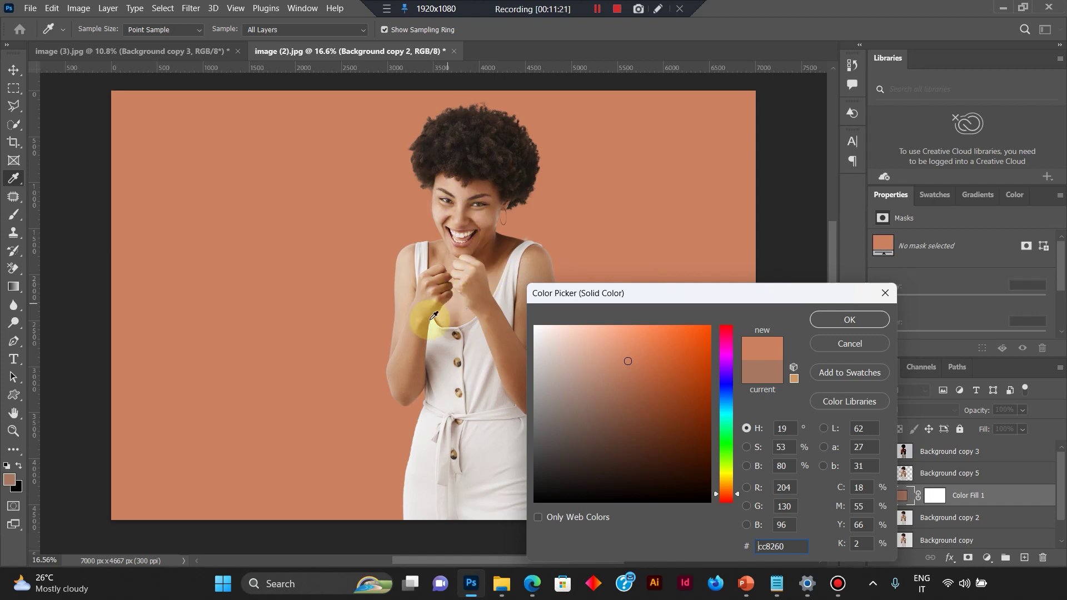
Try background fill colors sampled from different spots on the woman's dress, skin and hair.
left_click(461, 459)
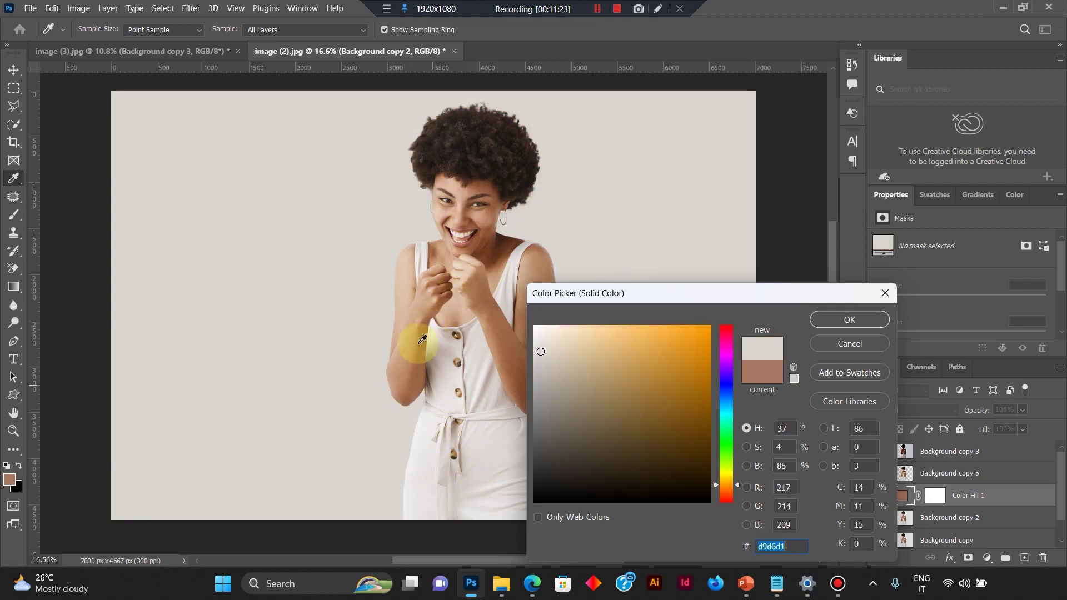
left_click(481, 177)
left_click(472, 148)
left_click(509, 178)
left_click(473, 367)
left_click(500, 445)
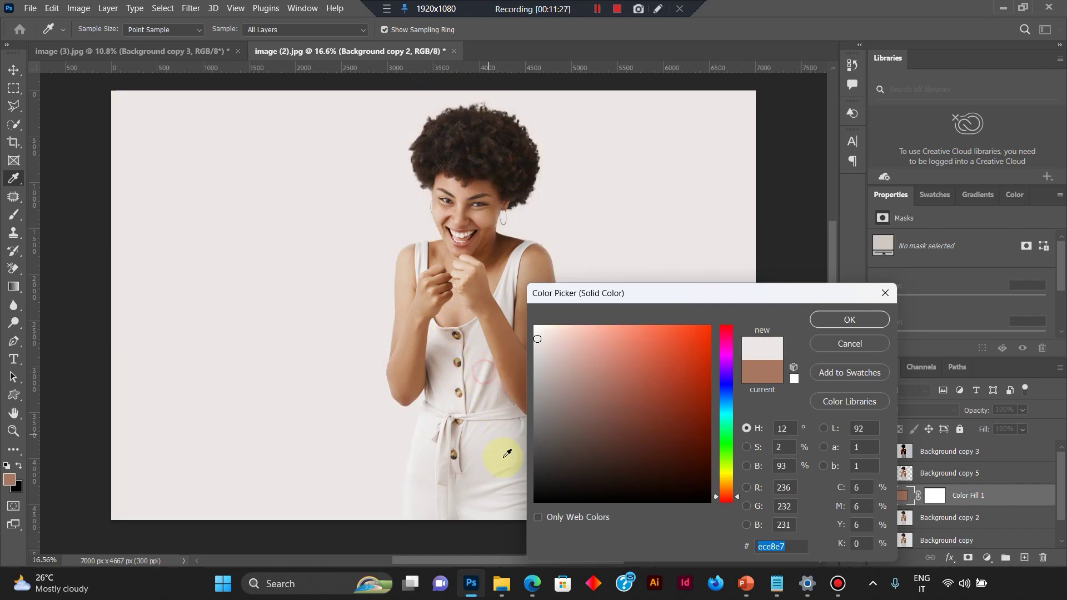
left_click(496, 479)
left_click(457, 336)
left_click(481, 325)
left_click(485, 385)
left_click(455, 431)
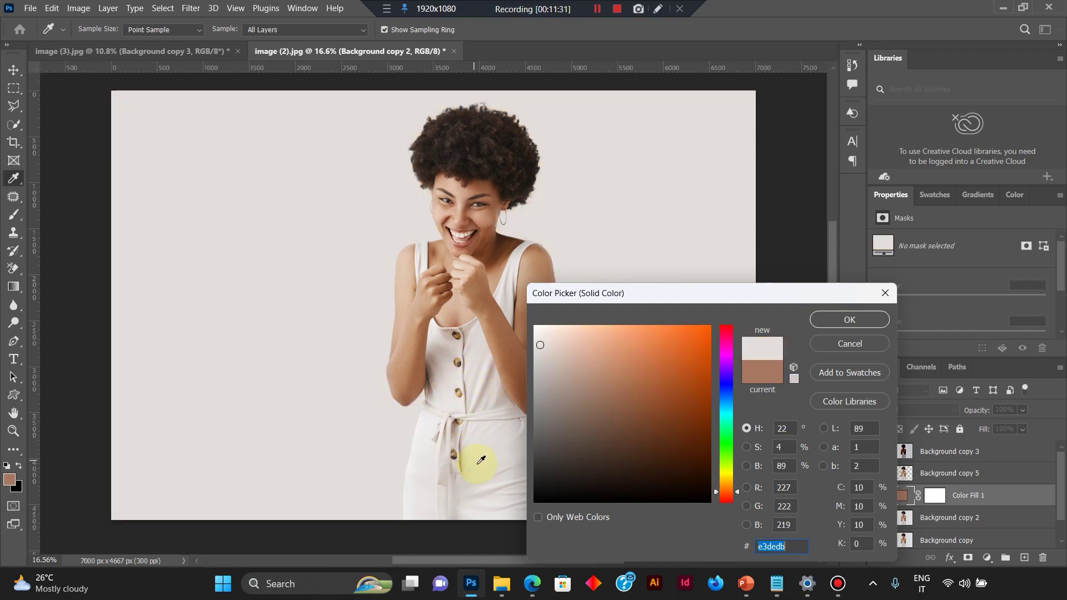
left_click(474, 467)
left_click(494, 331)
left_click(500, 261)
left_click(528, 258)
left_click(519, 250)
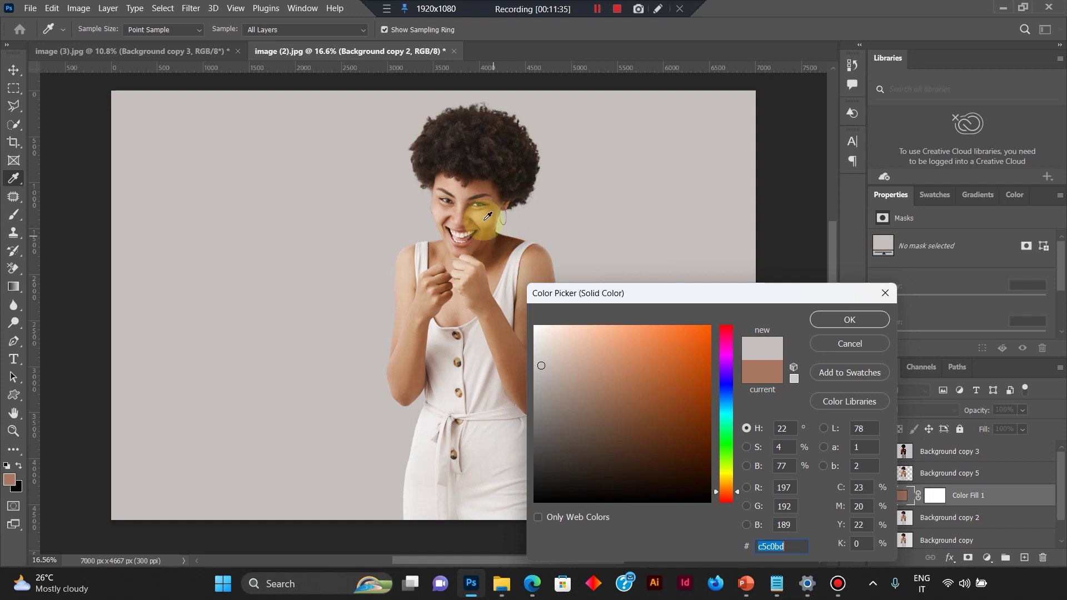
left_click(483, 167)
left_click(476, 118)
Sample the light skin tone dbbca0 from her hand and apply it as the solid fill color.
left_click(425, 278)
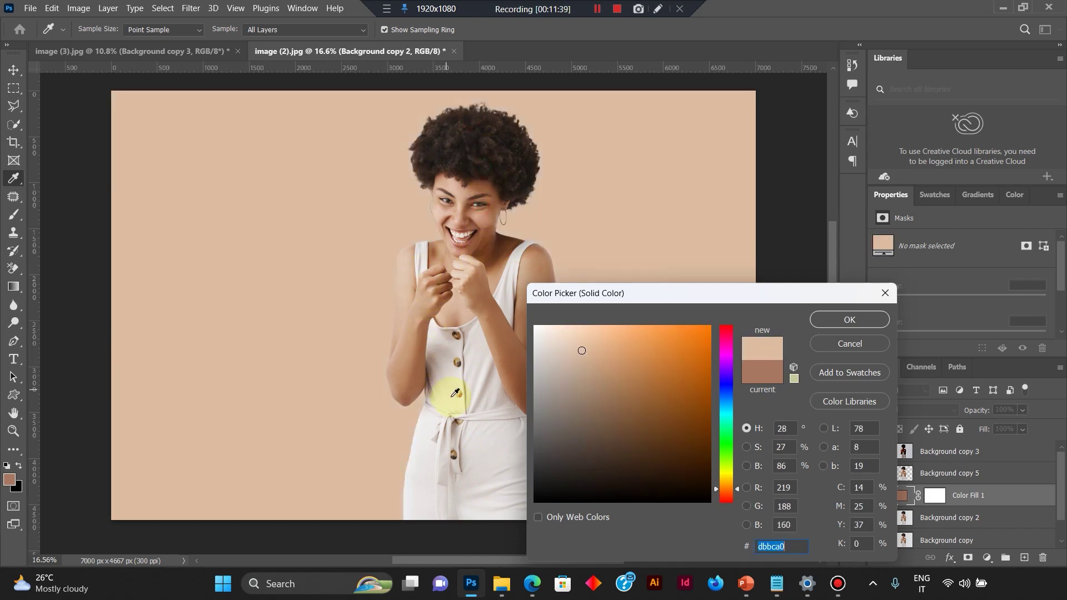
left_click(860, 325)
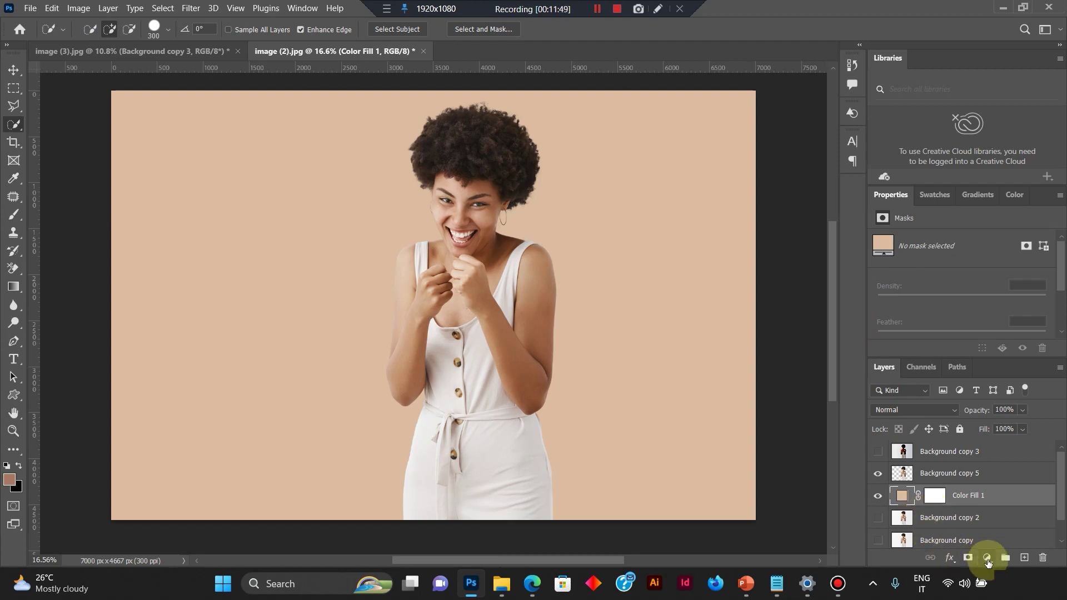
Add a Gradient fill layer above the solid color fill and open its gradient for editing.
left_click(987, 558)
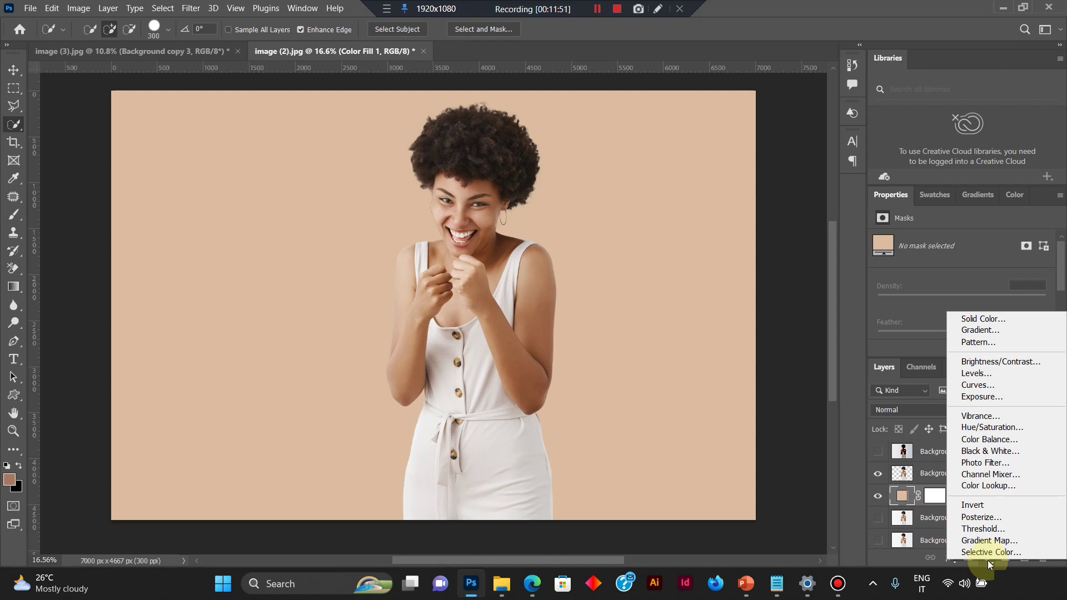
left_click(988, 559)
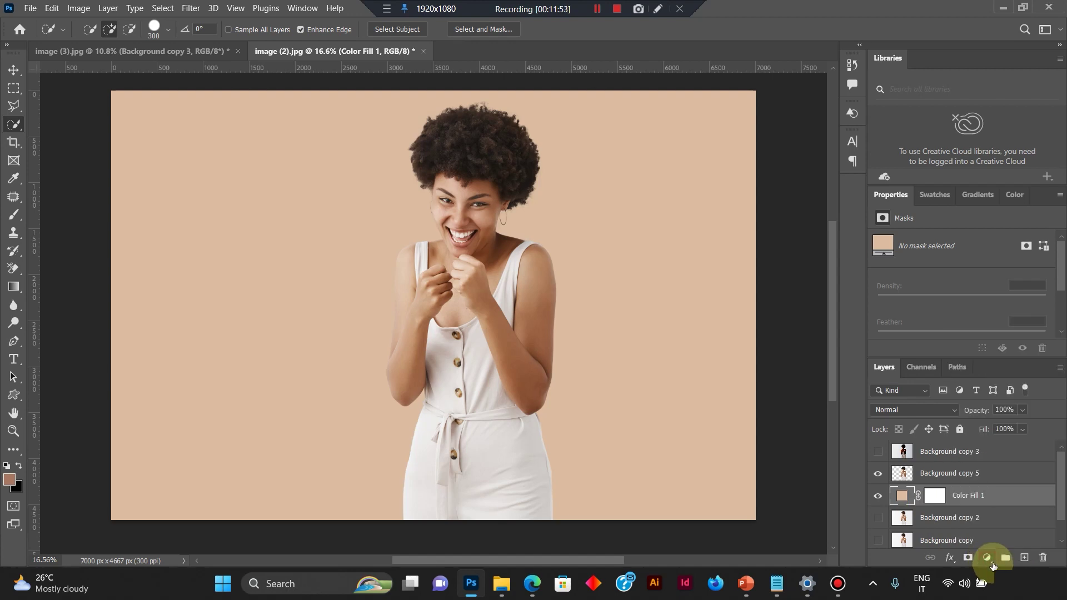
left_click(992, 561)
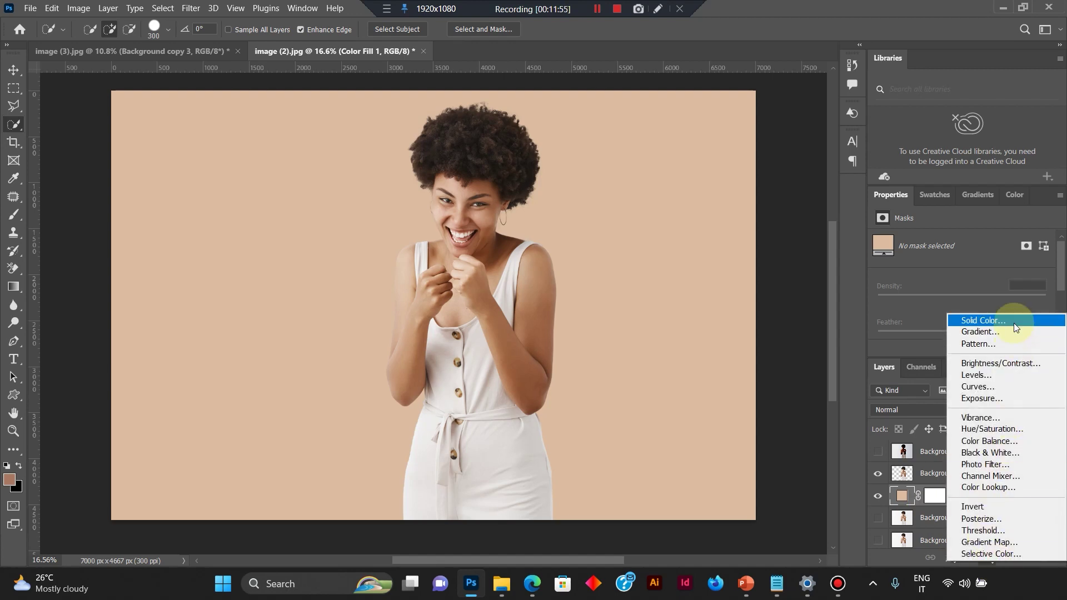
left_click(986, 332)
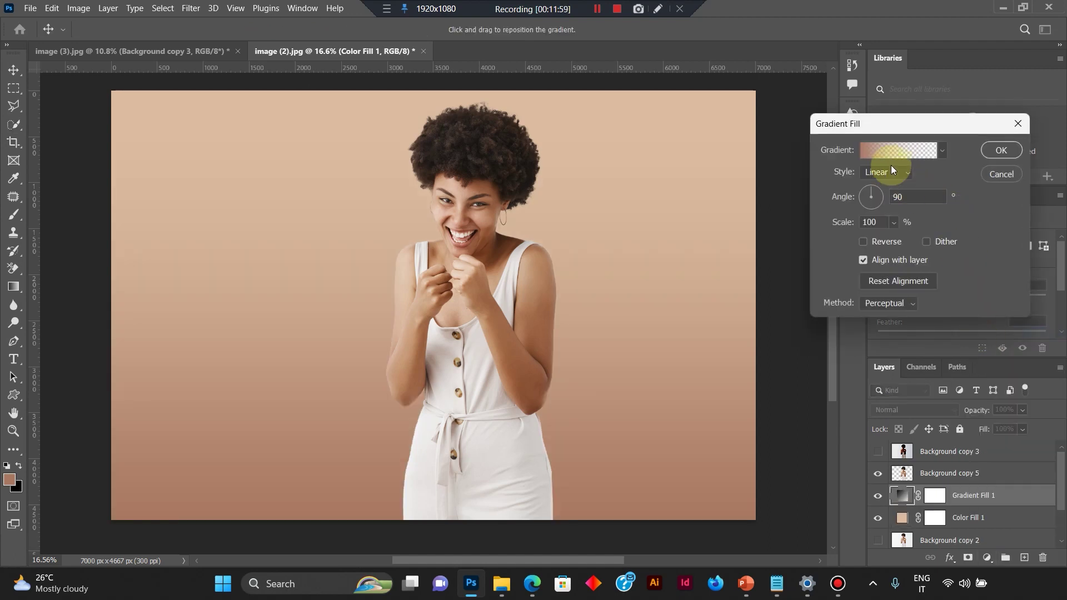
left_click(893, 150)
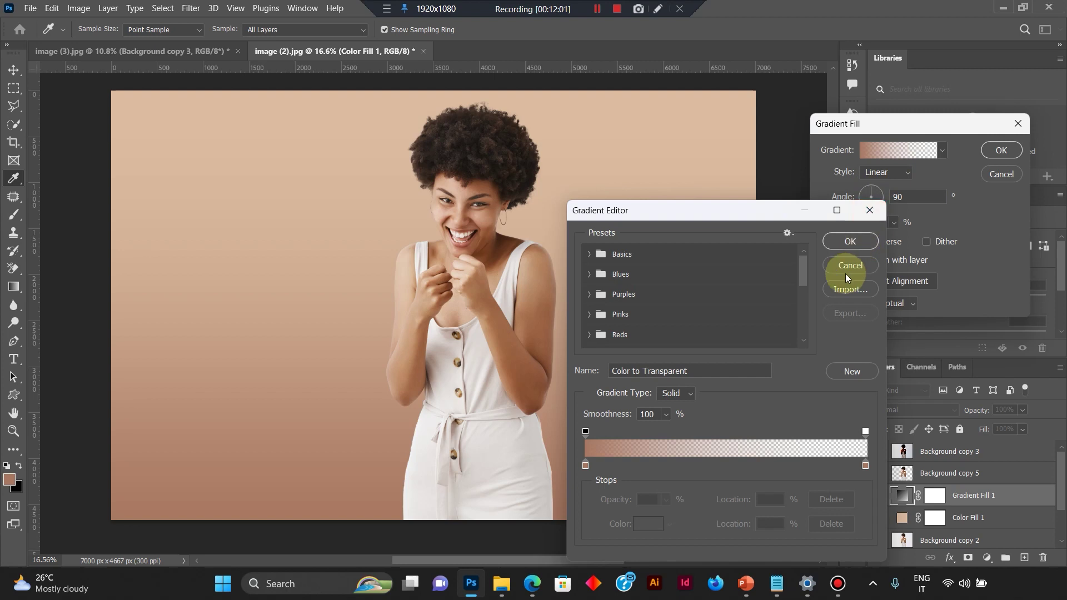
left_click(851, 266)
left_click(888, 153)
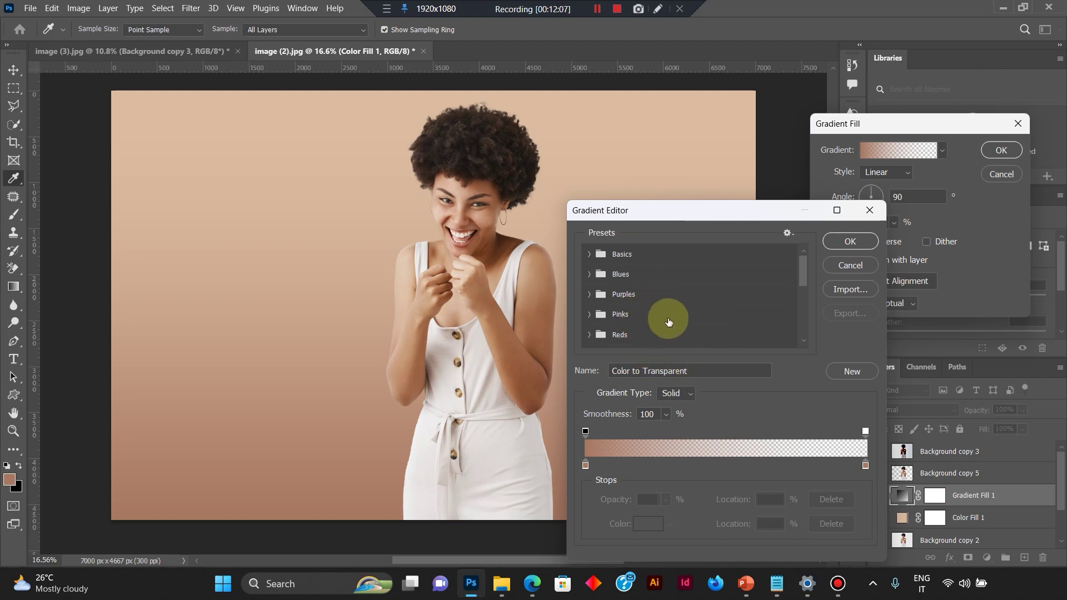
Try the Black, White preset from Basics and the Blue_17 preset from Blues on the background gradient.
scroll(645, 295, "down", 1)
scroll(665, 294, "down", 3)
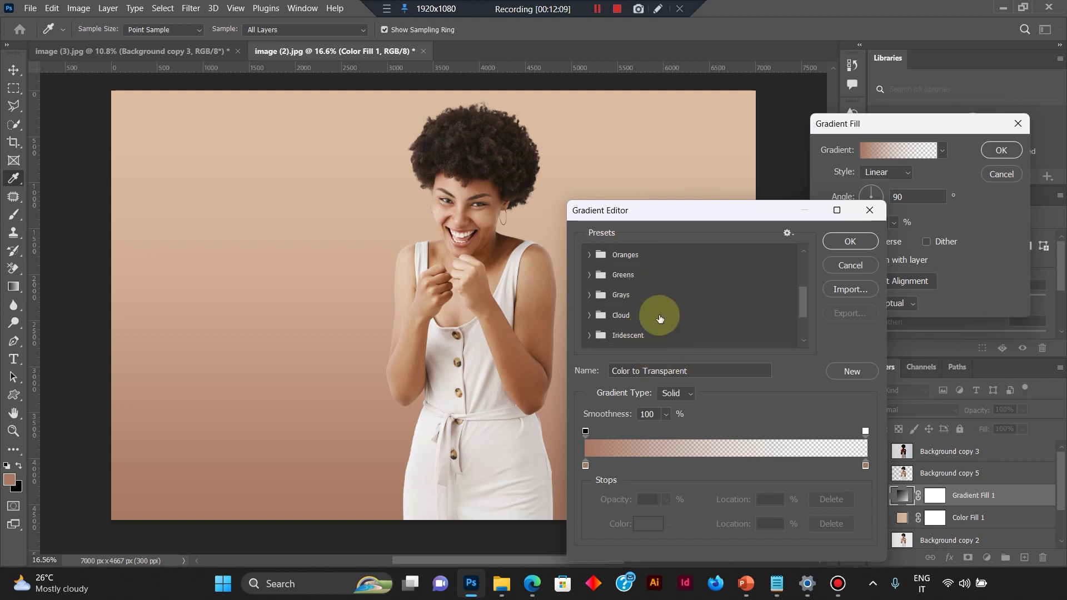
scroll(637, 314, "up", 4)
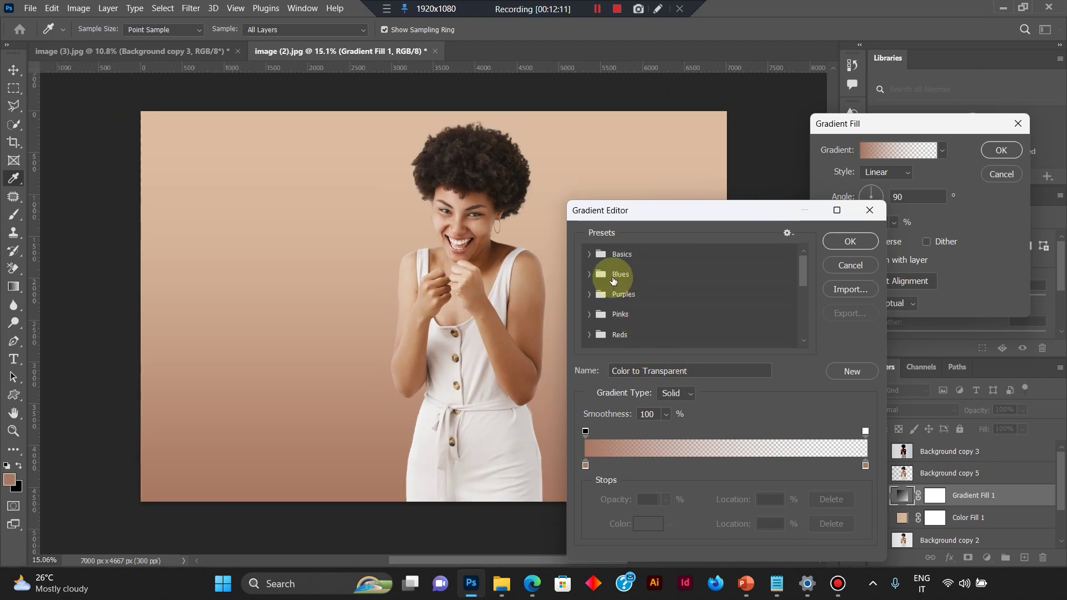
left_click(591, 255)
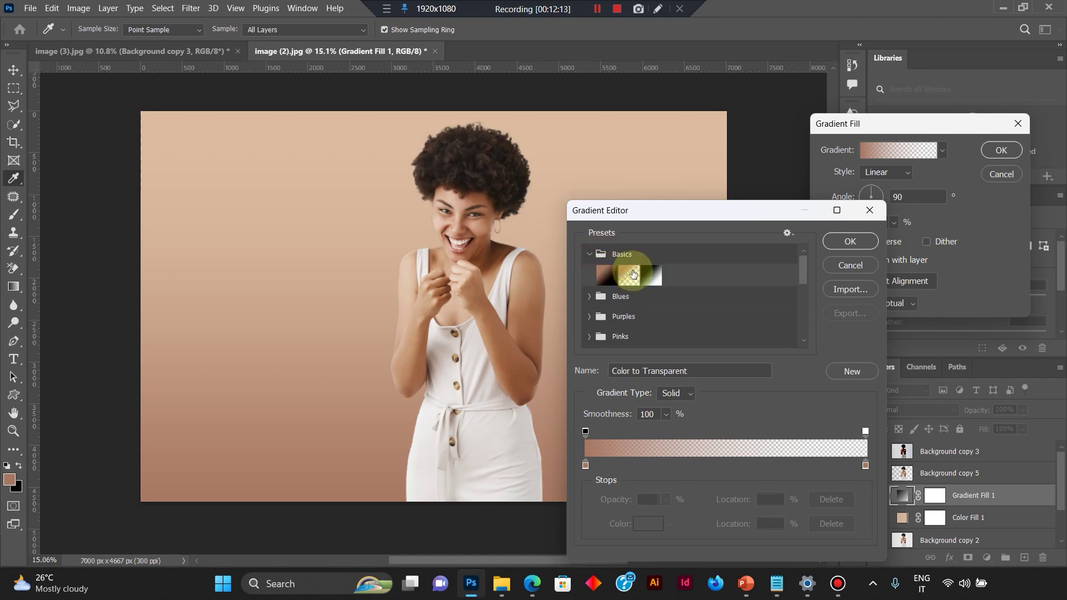
left_click(652, 276)
left_click(590, 296)
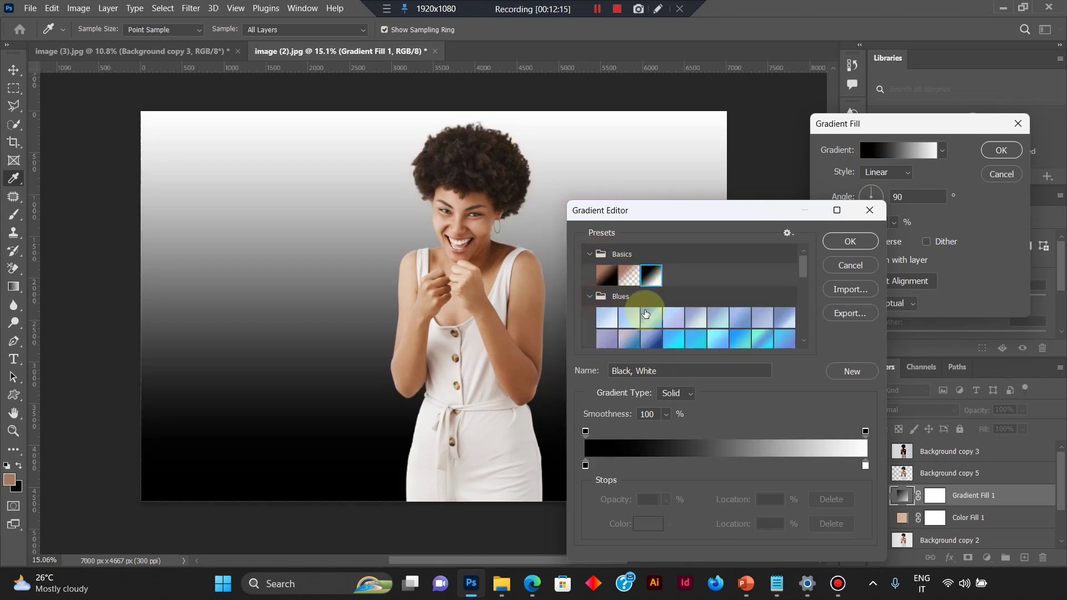
left_click(651, 318)
left_click(766, 340)
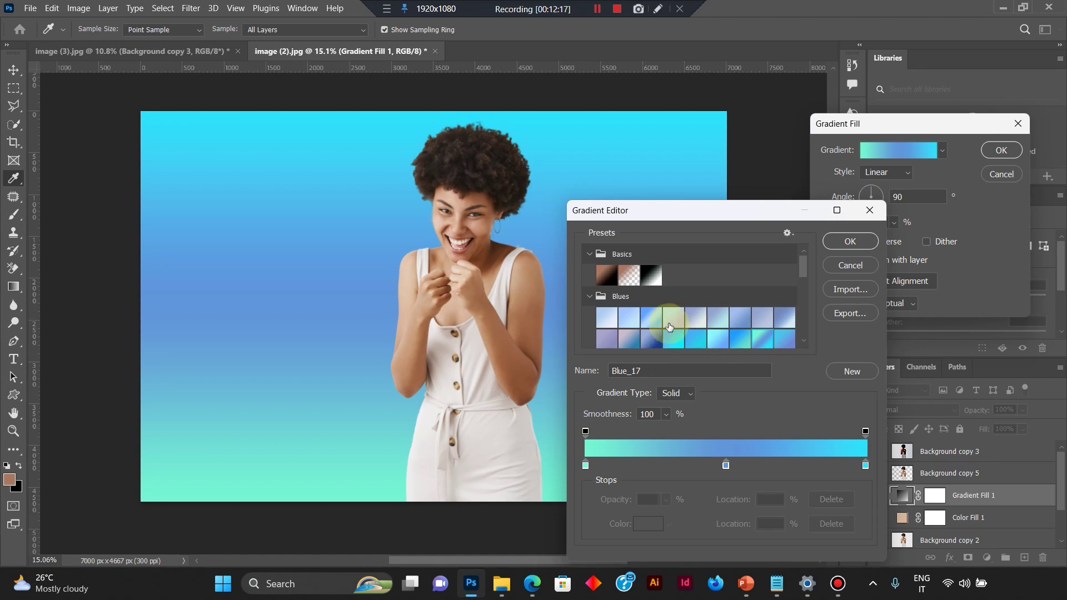
Try gradient presets from the Reds and Greens groups, including Green_15, on the background.
scroll(625, 297, "down", 3)
scroll(623, 295, "down", 3)
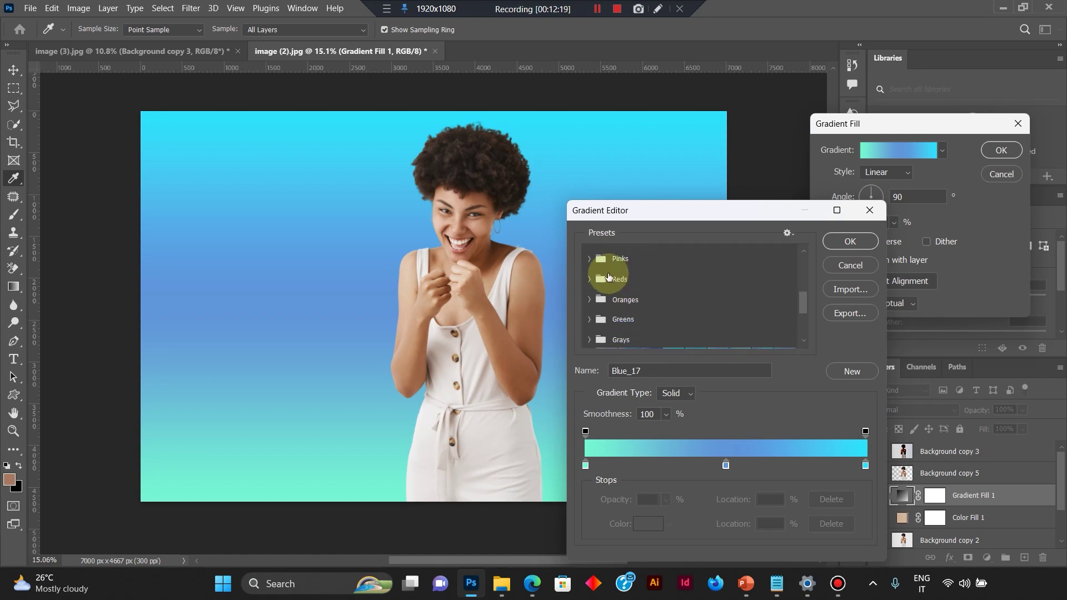
left_click(590, 279)
left_click(674, 303)
scroll(706, 302, "down", 2)
left_click(620, 287)
scroll(694, 300, "down", 1)
left_click(728, 304)
scroll(717, 303, "down", 2)
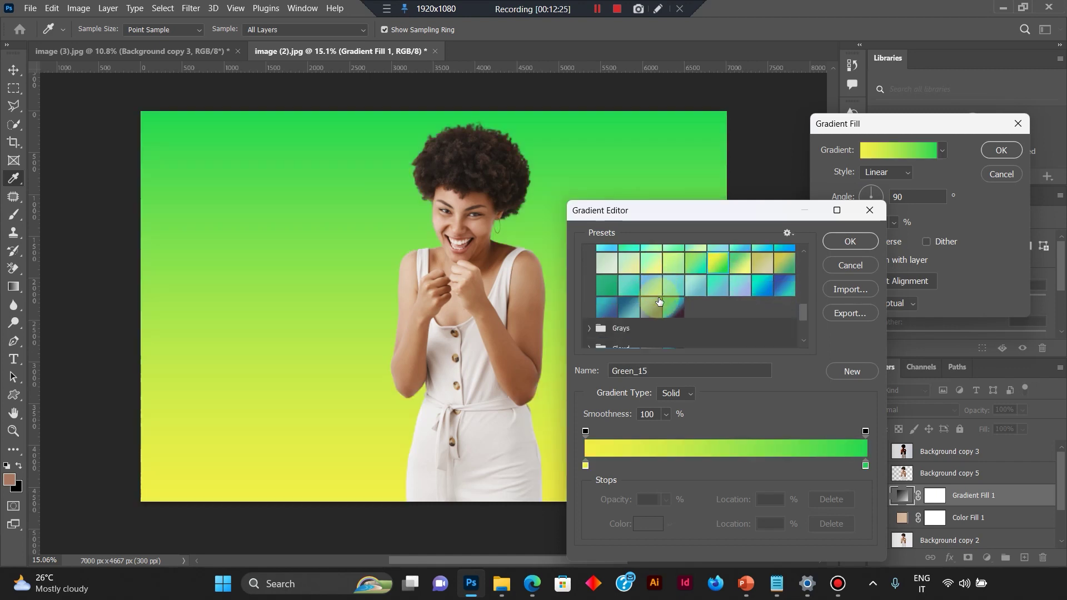
Try presets from the Cloud group, including Cloud_05 and Cloud_06, on the background gradient.
left_click(623, 293)
left_click(662, 314)
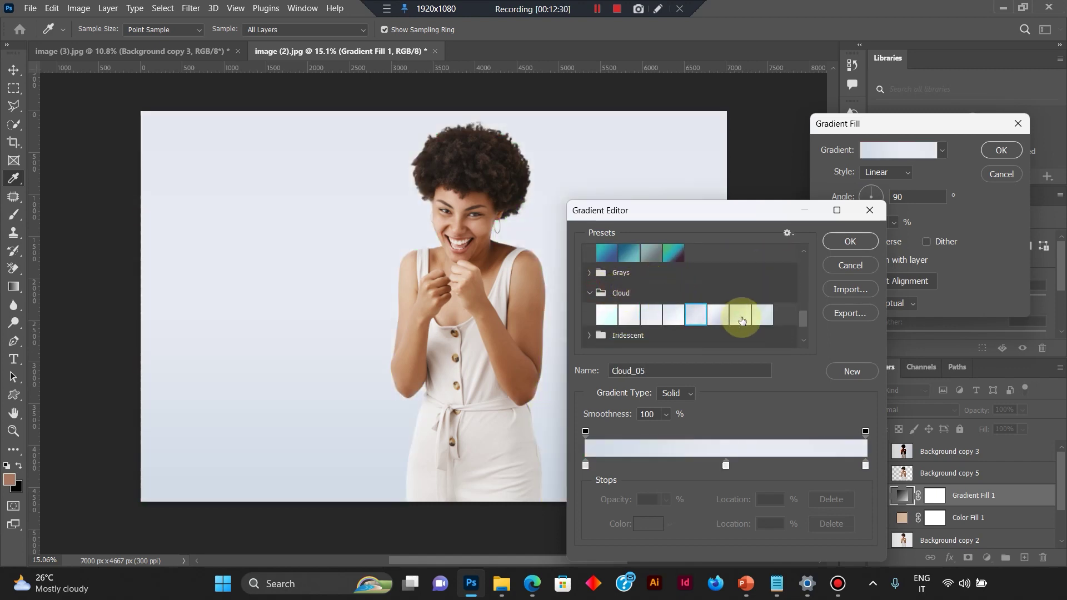
left_click(707, 318)
scroll(656, 312, "down", 2)
Apply the Pastels_04 preset from the Pastels group to the background gradient.
left_click(622, 299)
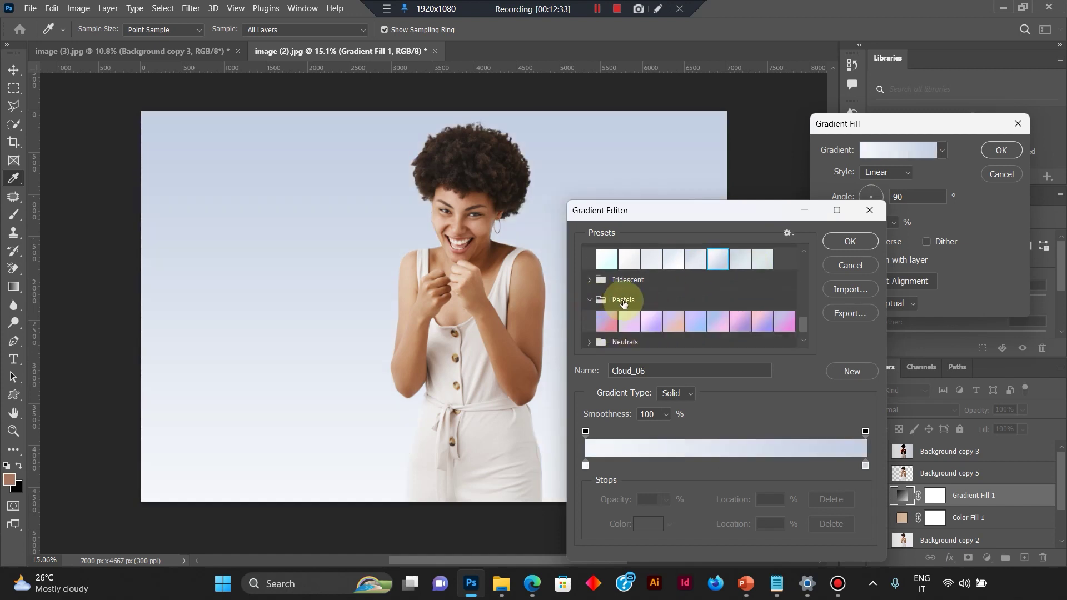
left_click(674, 317)
scroll(676, 313, "down", 1)
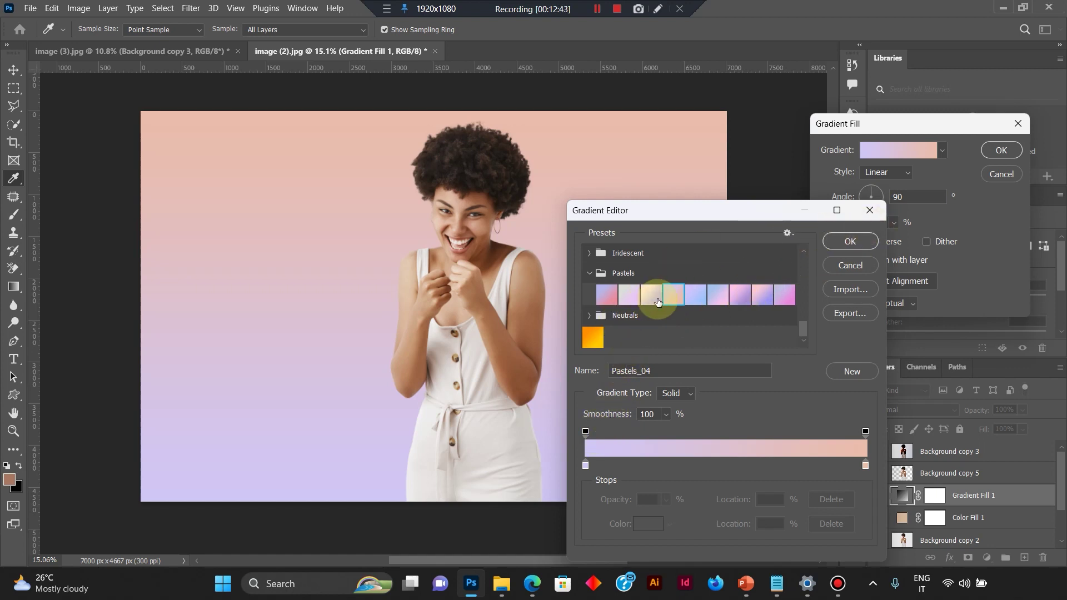
Recolor the gradient's starting color stop to beige dcbca3, after trying orange and light tones sampled from the woman.
left_click(586, 465)
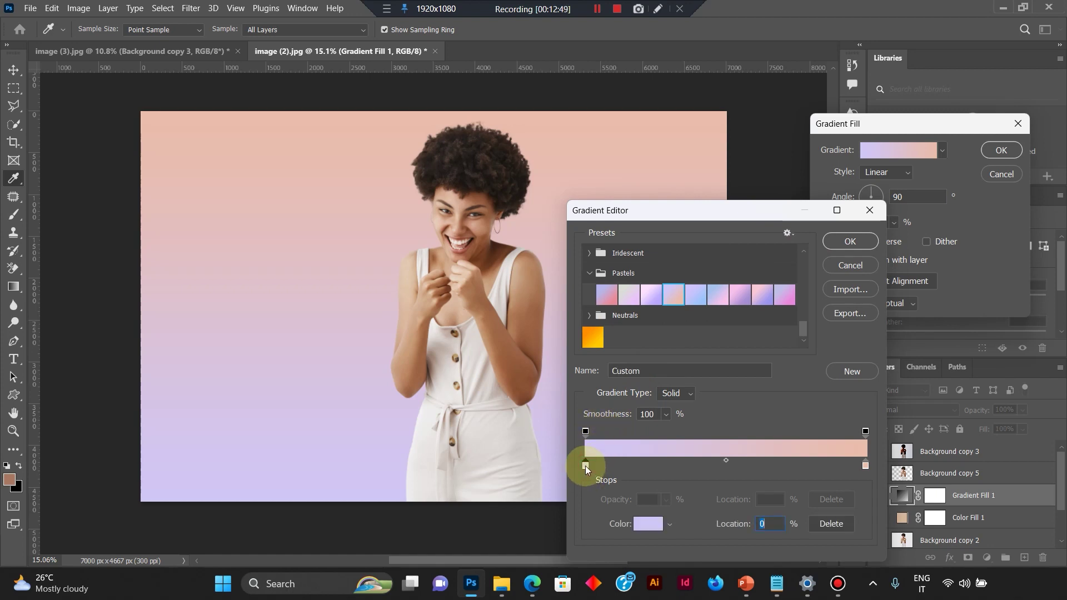
left_click(644, 524)
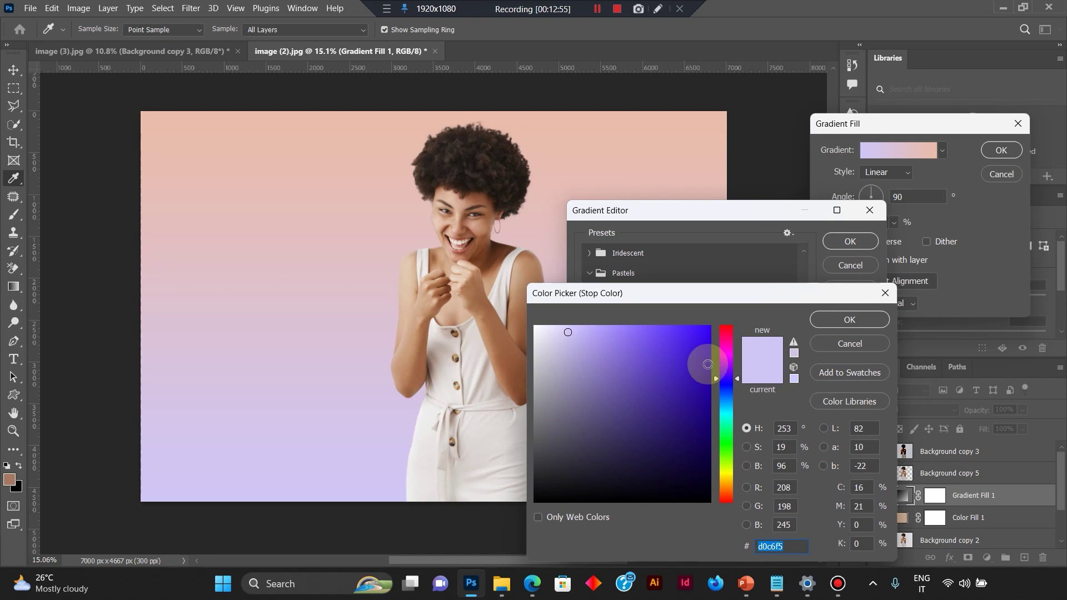
left_click(687, 343)
left_click_drag(743, 383, 736, 483)
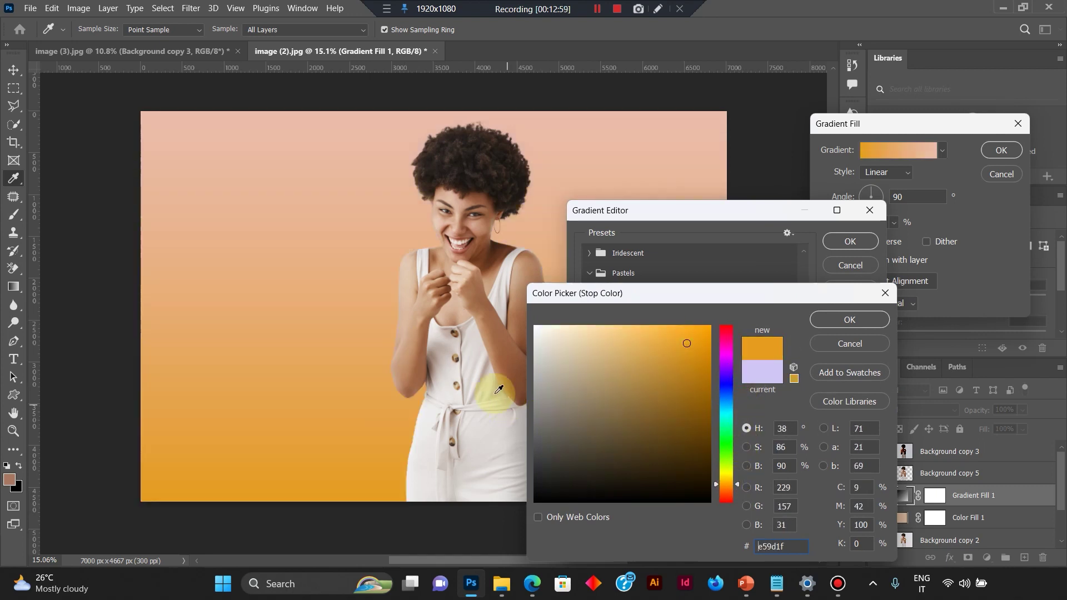
left_click(439, 382)
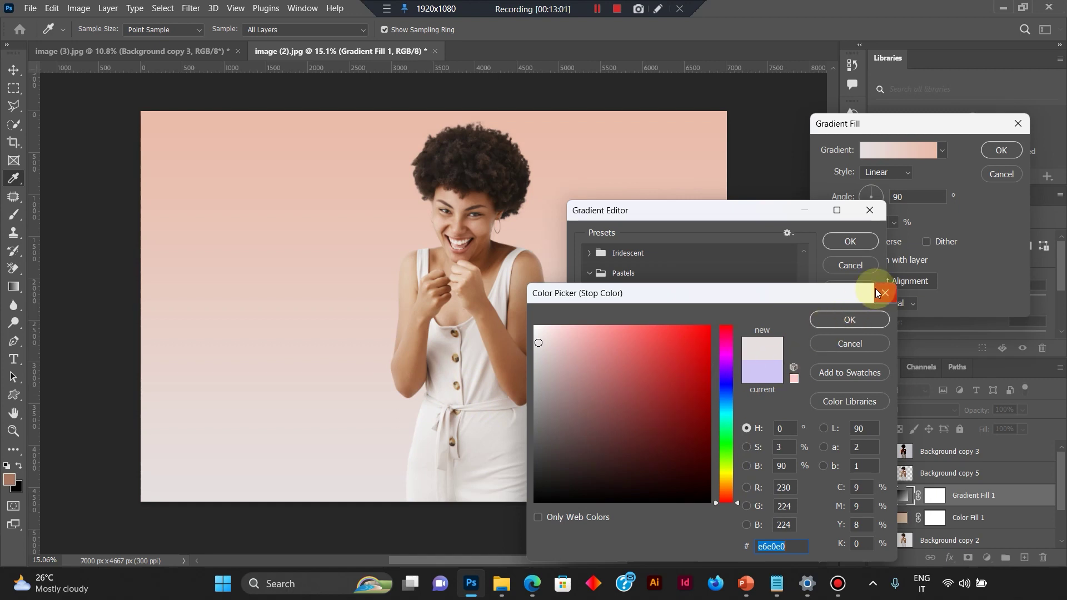
left_click(467, 438)
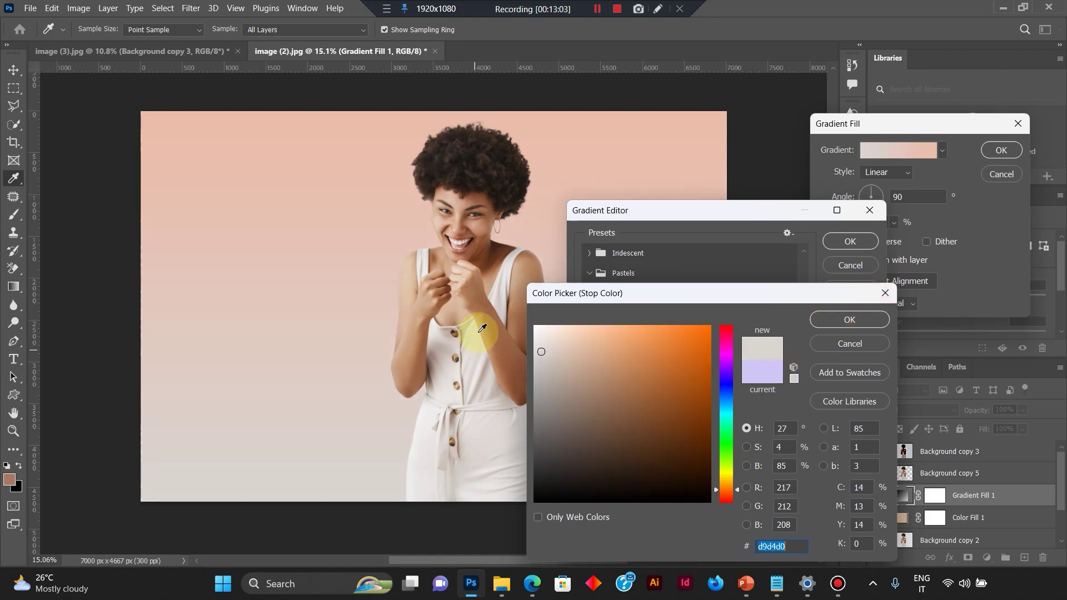
left_click(456, 307)
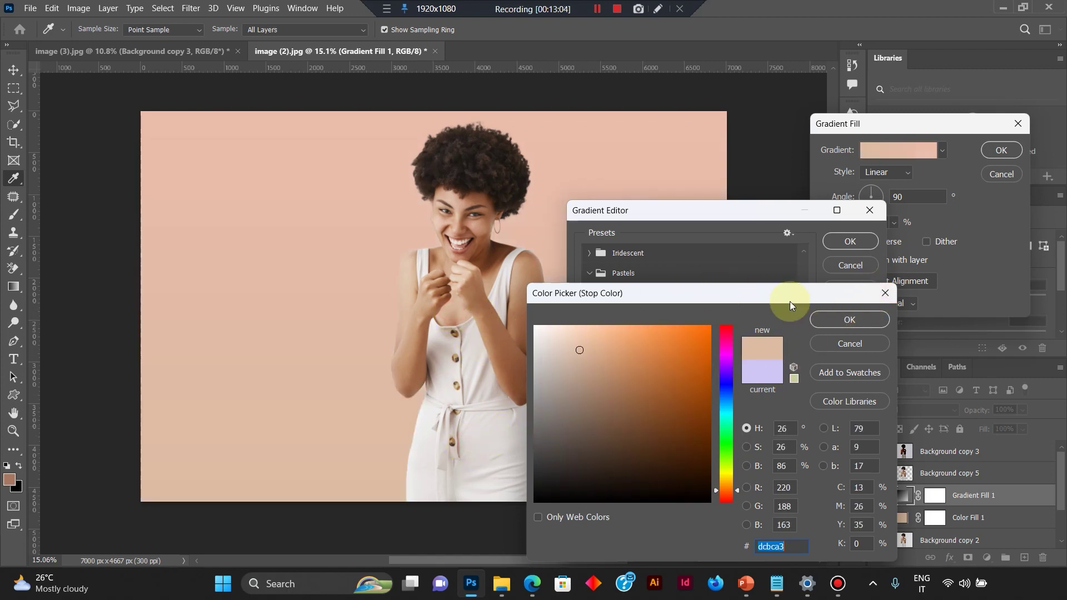
left_click(850, 321)
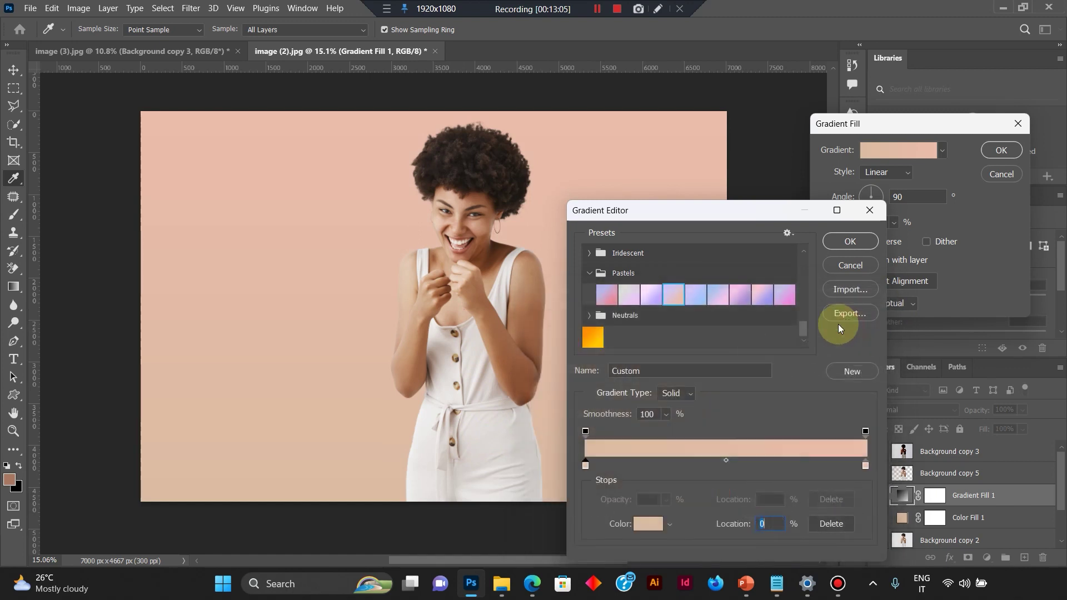
Recolor the gradient's end stop to light grey d7cfcc sampled from the woman's clothing, after trying dark brown and other sampled tones.
left_click(866, 465)
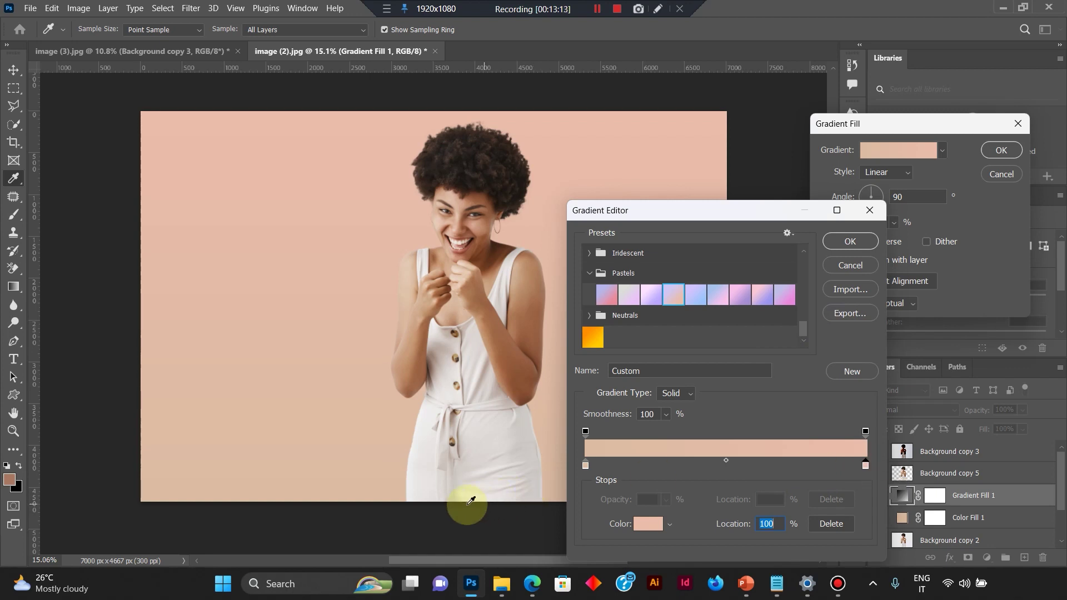
double_click(865, 465)
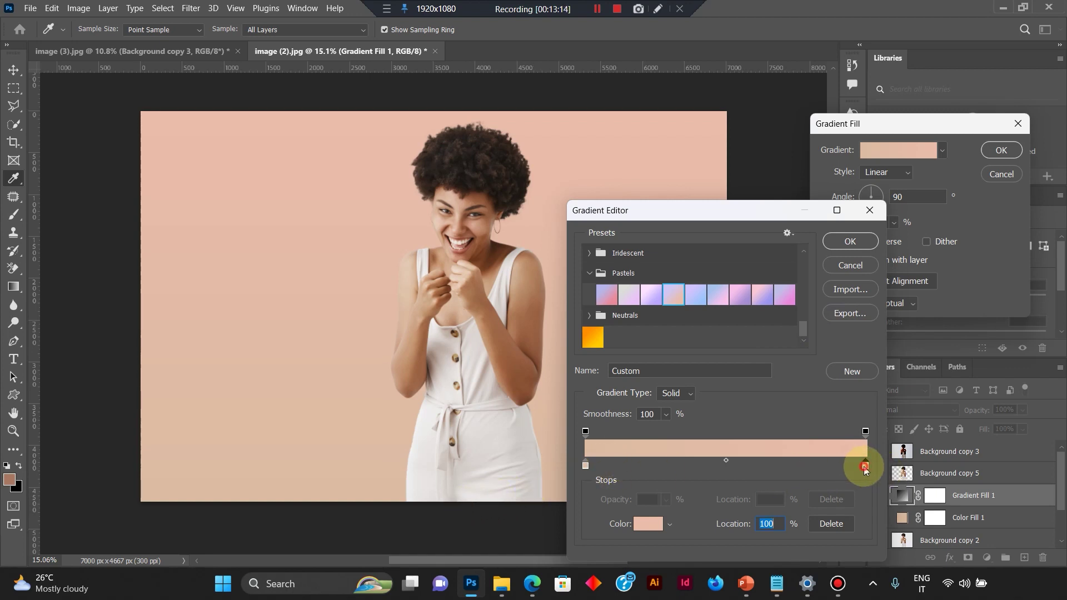
left_click(865, 346)
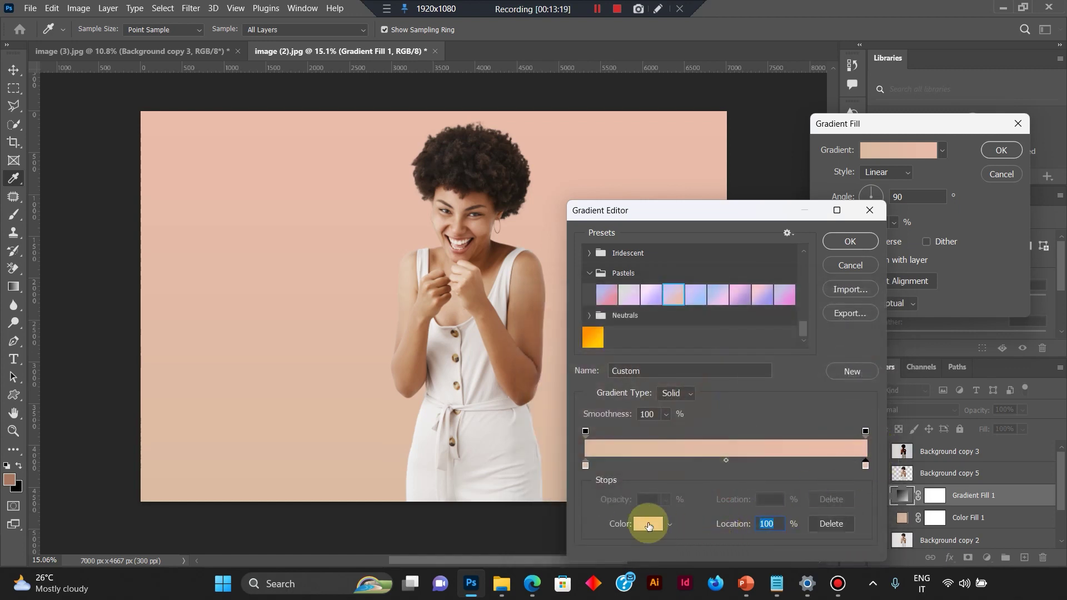
double_click(866, 466)
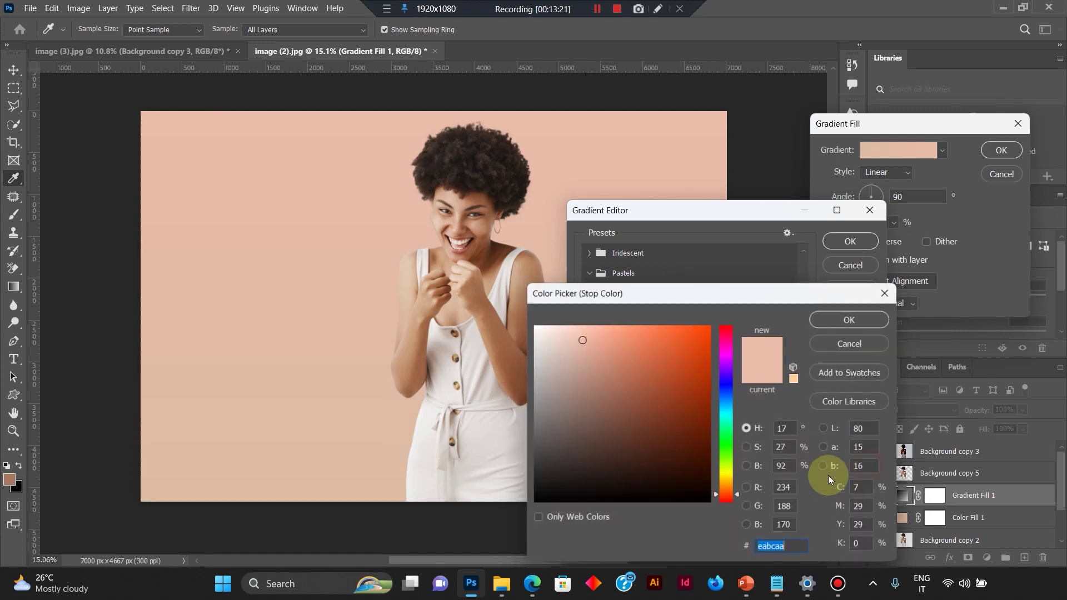
mouse_move(696, 319)
left_mouse_down()
mouse_move(705, 357)
mouse_move(608, 381)
mouse_move(638, 464)
mouse_move(657, 459)
left_mouse_up()
left_click(594, 460)
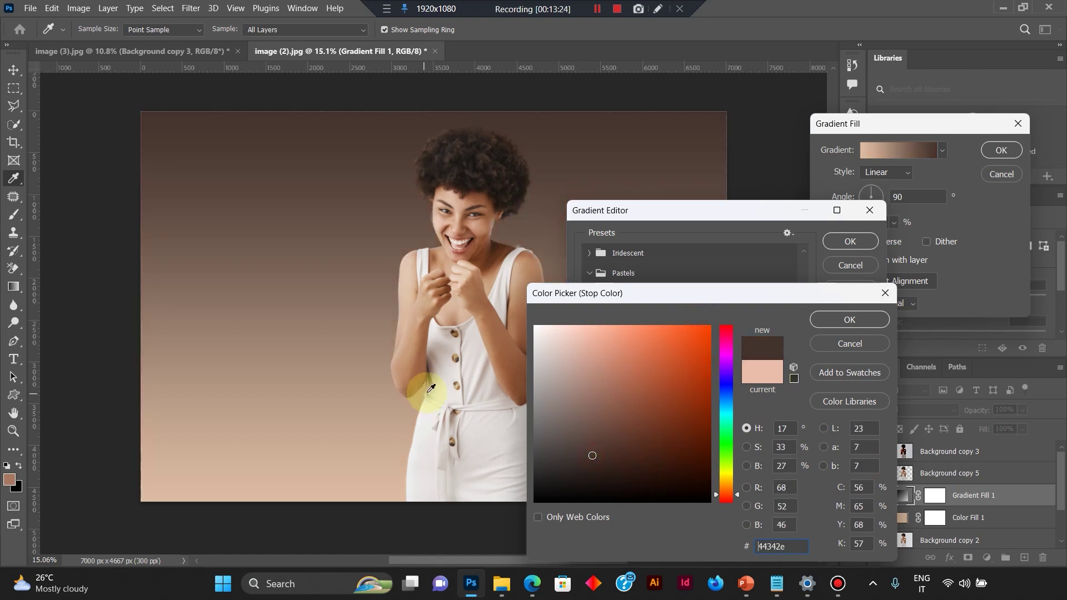
left_click(448, 351)
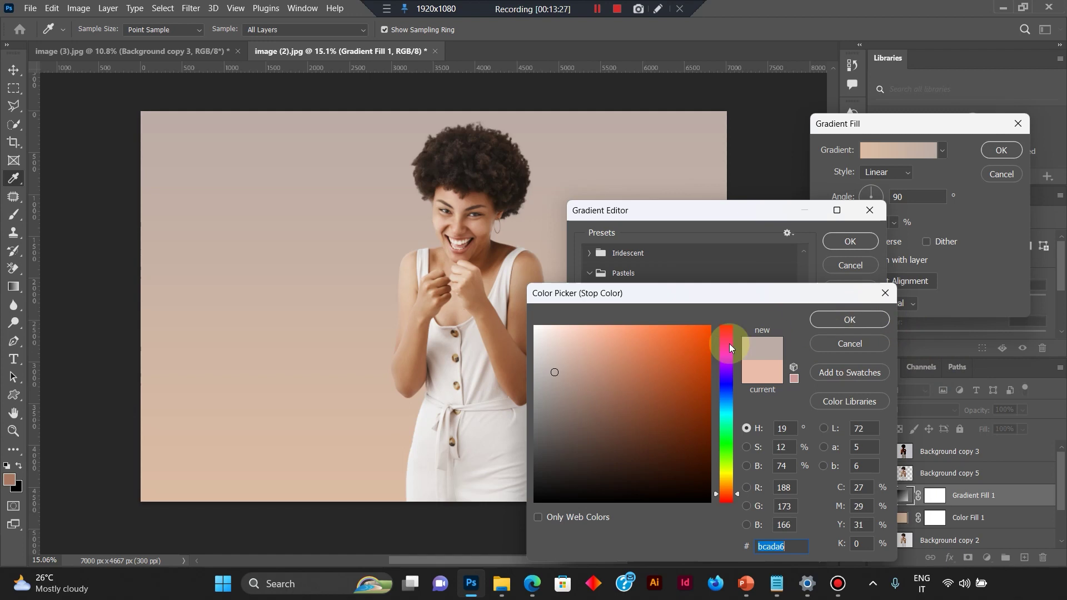
left_click(497, 256)
left_click(535, 244)
left_click(508, 340)
left_click(507, 408)
left_click(475, 472)
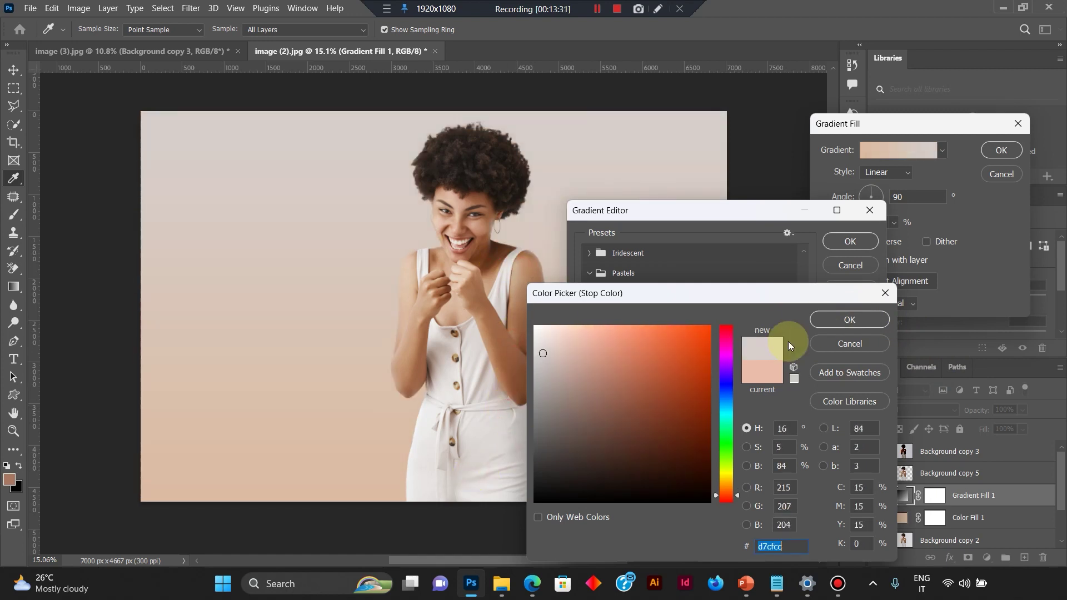
left_click(856, 319)
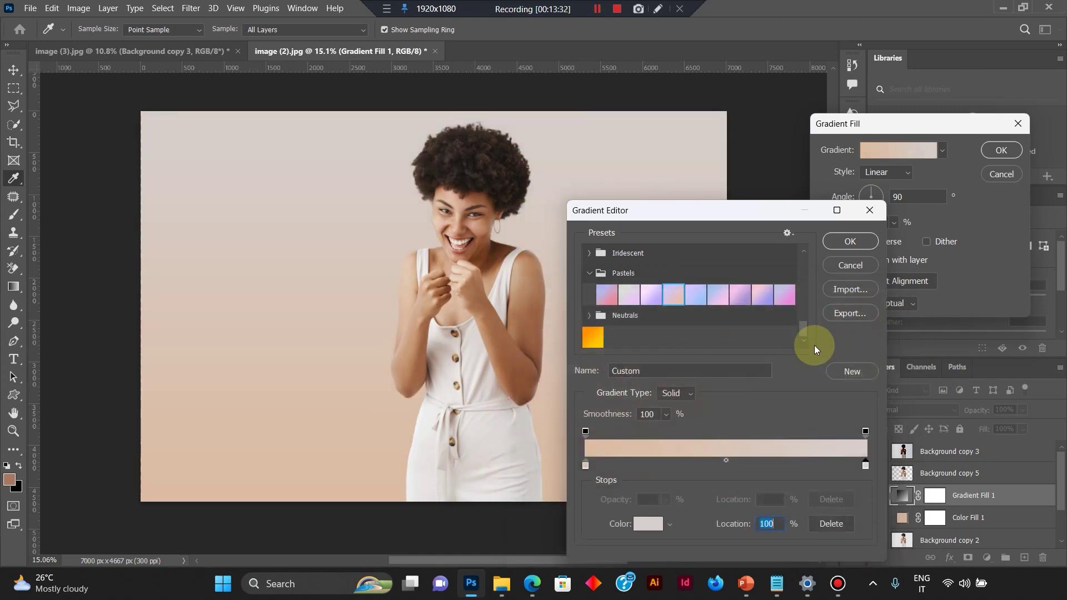
Add a color stop about a quarter of the way along the gradient and color it rust 9d4422.
left_click(658, 465)
double_click(655, 466)
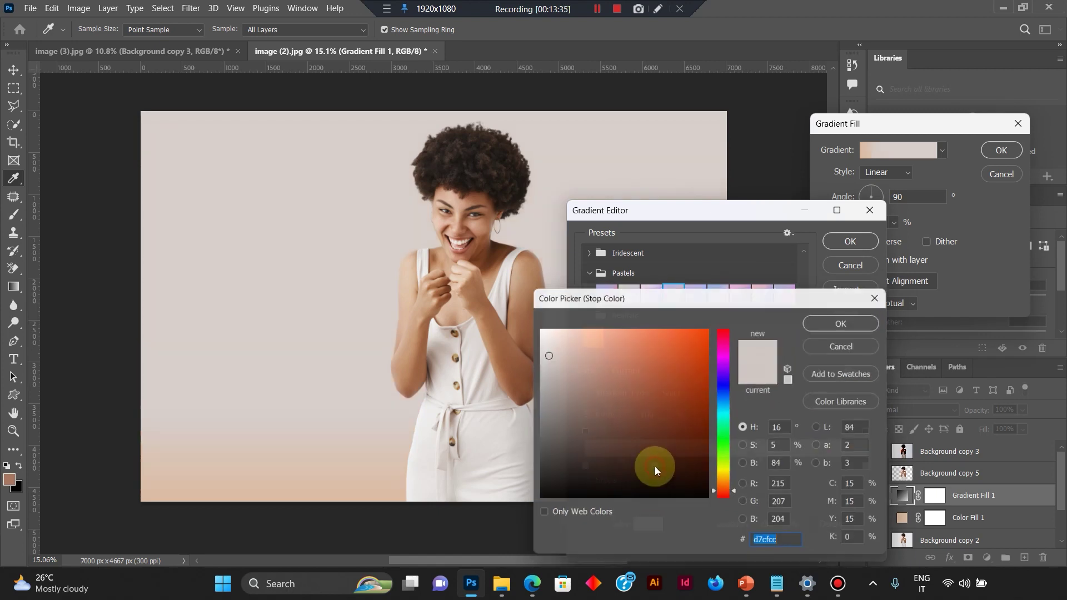
left_click(673, 394)
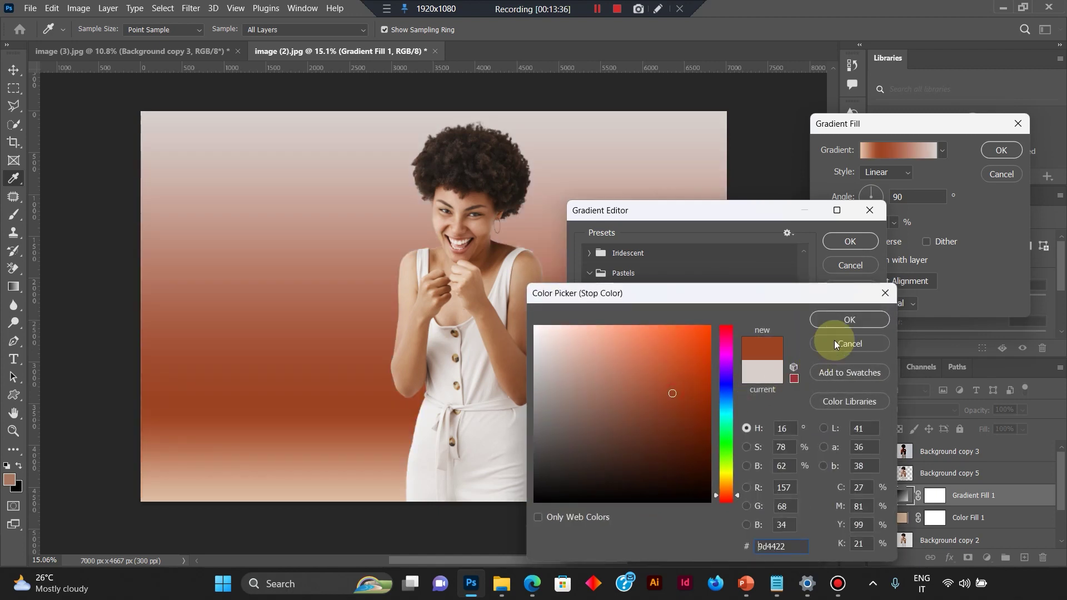
left_click(860, 318)
Add two more color stops, one just past the middle and one at 70%, and color the 70% stop light grey d8d3cf.
left_click(734, 467)
left_click_drag(739, 466, 782, 467)
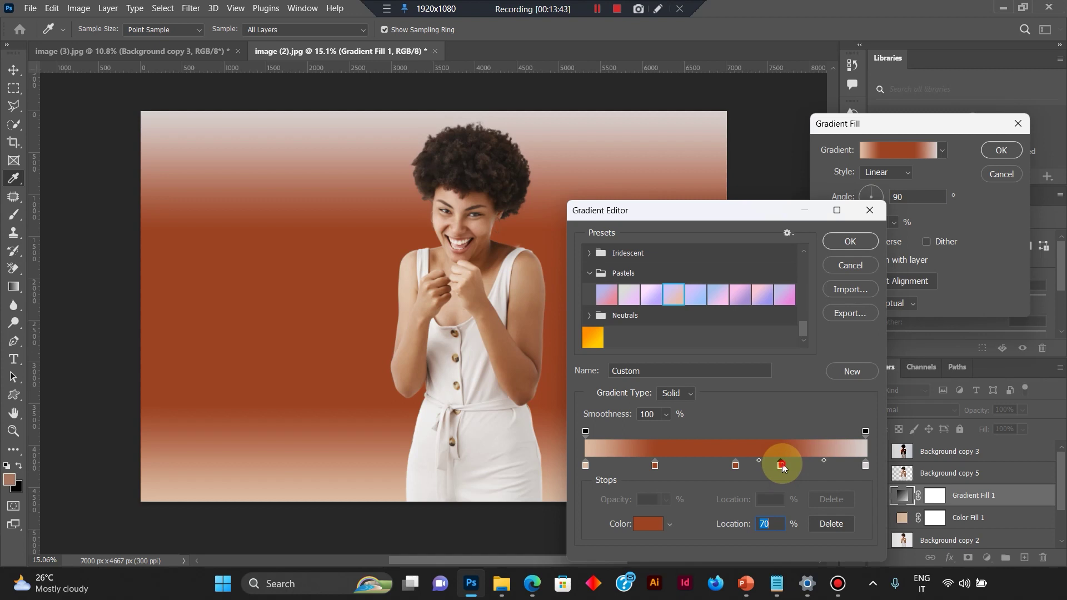
double_click(780, 467)
mouse_move(733, 493)
left_mouse_down()
mouse_move(682, 431)
mouse_move(737, 476)
mouse_move(726, 492)
left_mouse_up()
left_click_drag(681, 333, 536, 328)
left_click(849, 319)
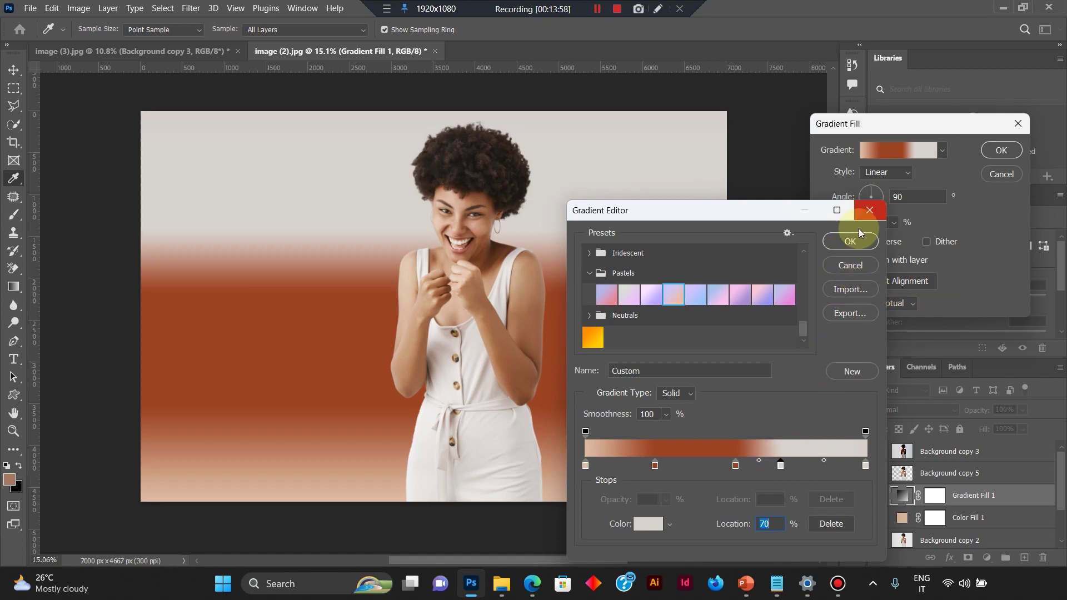
Recolor the gradient's 70% stop to grey-brown aa9584 and accept the custom gradient.
double_click(781, 469)
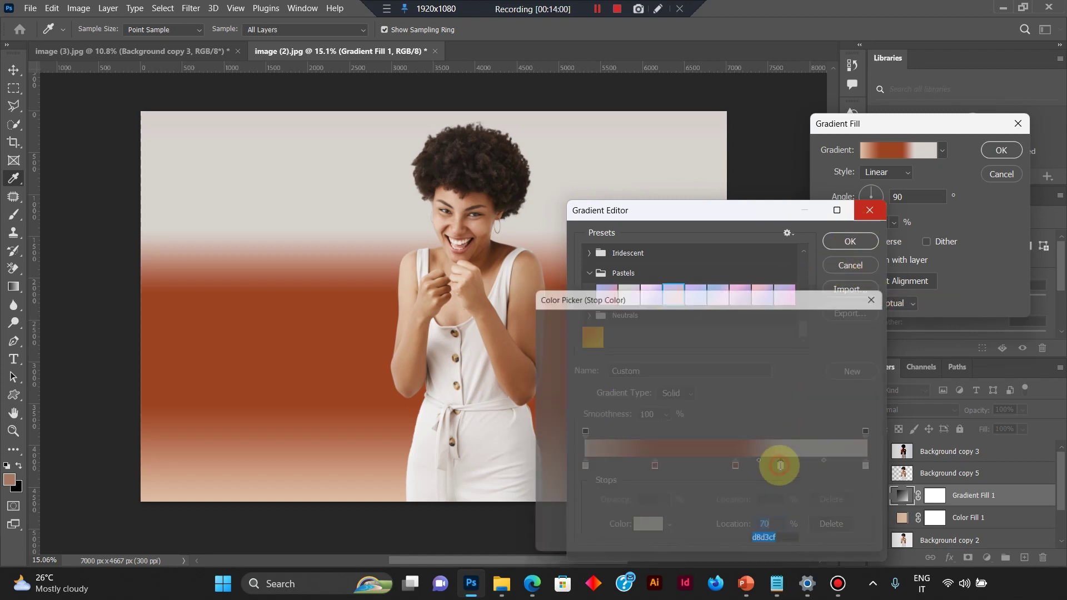
left_click(602, 341)
mouse_move(561, 332)
left_mouse_down()
mouse_move(584, 393)
mouse_move(639, 454)
mouse_move(609, 476)
mouse_move(548, 397)
mouse_move(628, 315)
mouse_move(552, 333)
left_mouse_up()
left_click(573, 384)
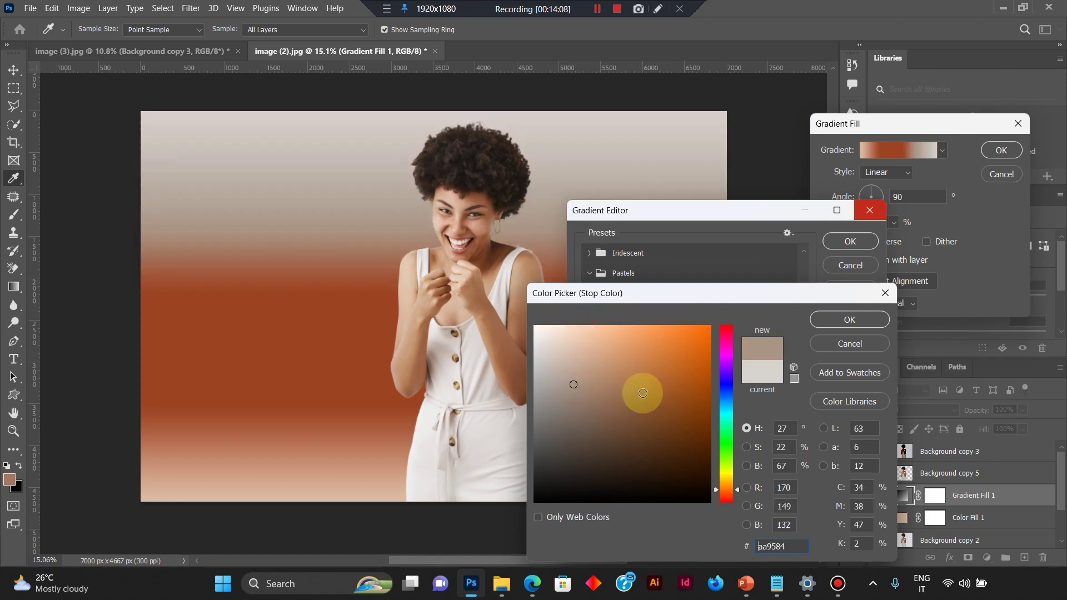
left_click(843, 322)
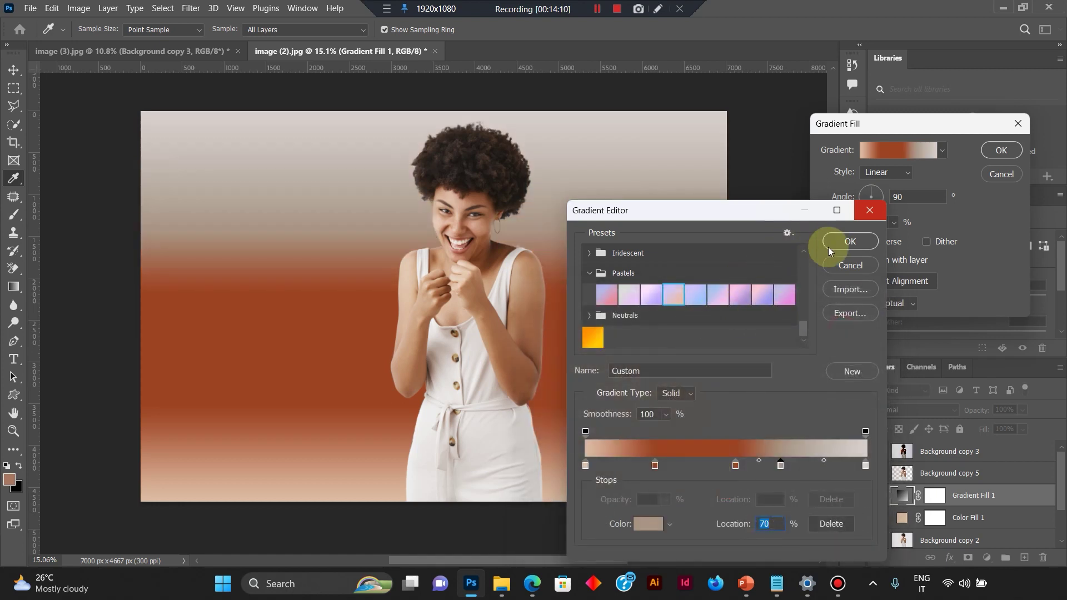
left_click(860, 245)
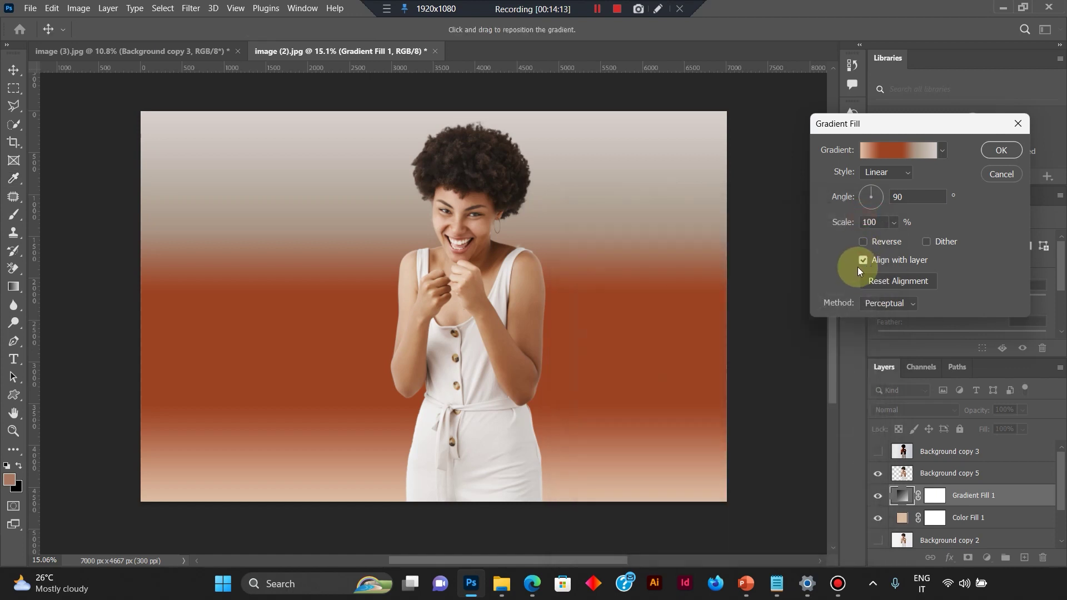
Try several angles for the gradient fill, settling on -159.26°, and increase its scale above 100%.
left_click(868, 193)
left_click(873, 192)
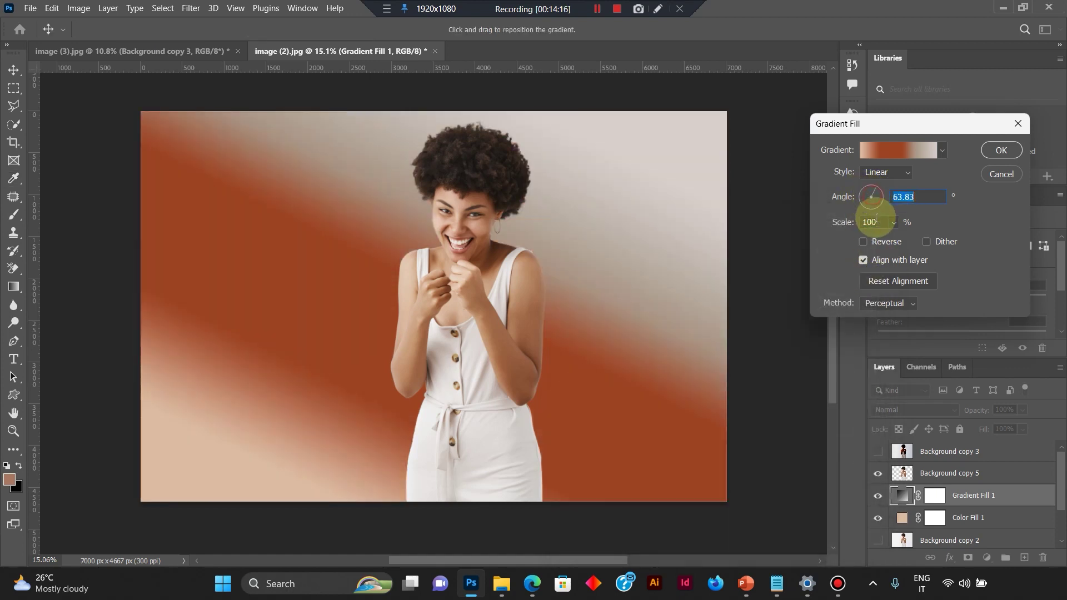
left_click(876, 203)
left_click(869, 205)
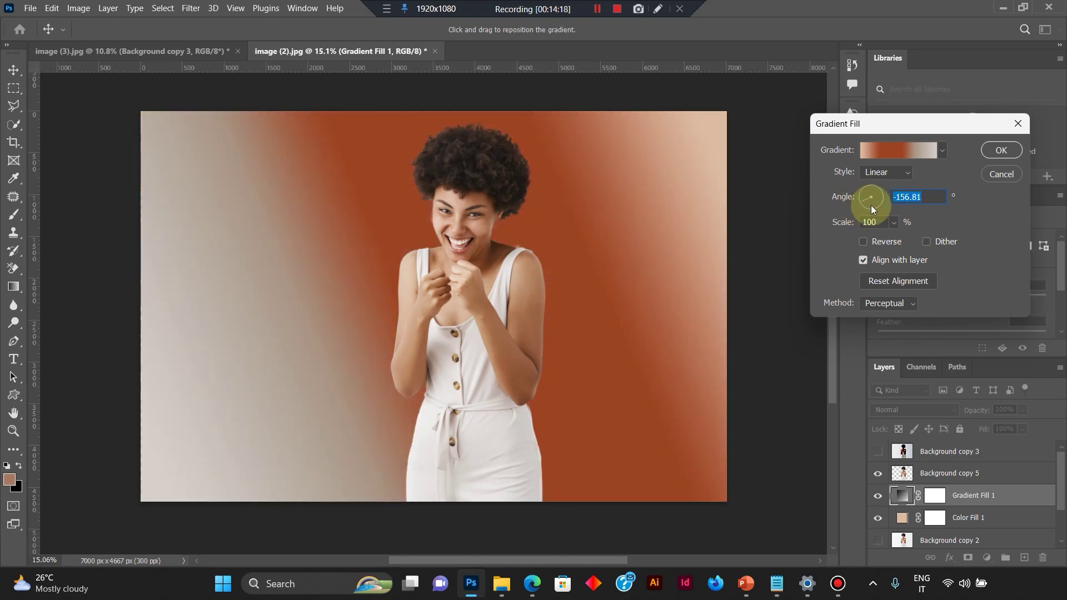
left_click(869, 208)
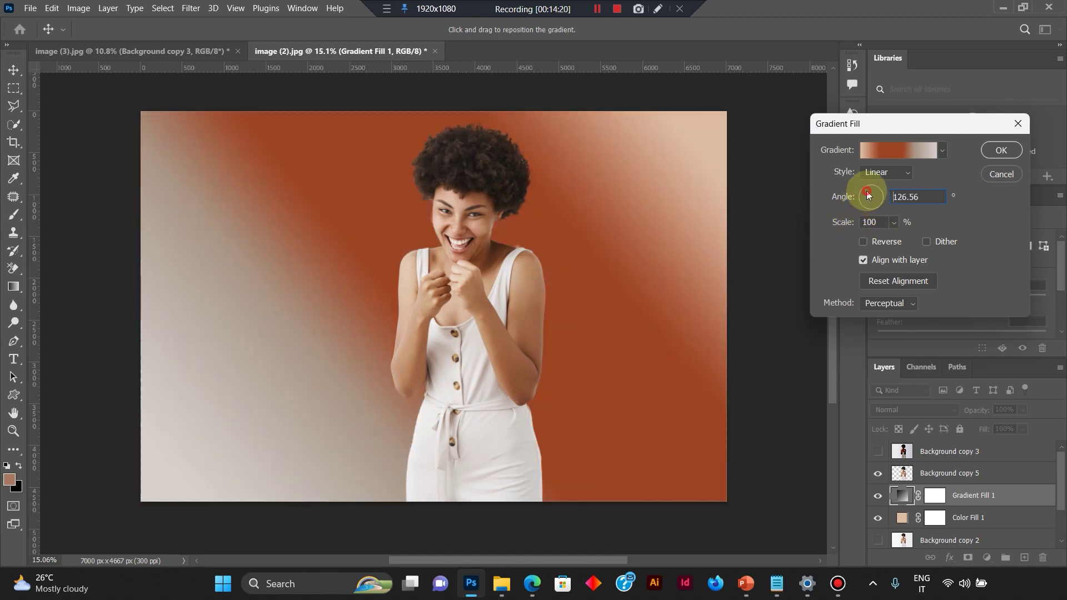
left_click(868, 212)
left_click(865, 198)
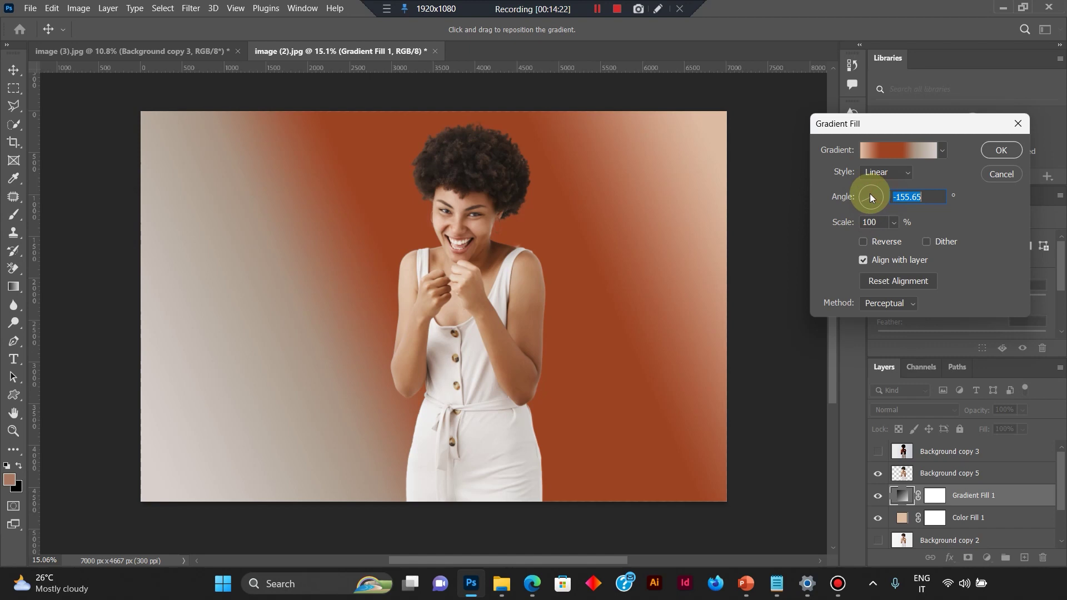
left_click(871, 202)
left_click(858, 207)
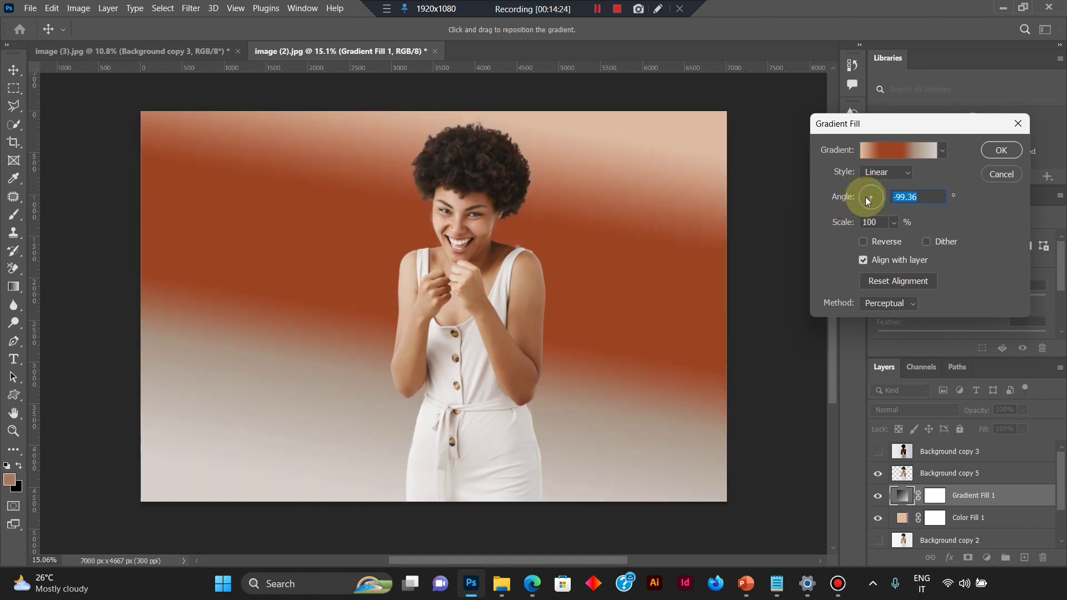
left_click(866, 199)
left_click(893, 222)
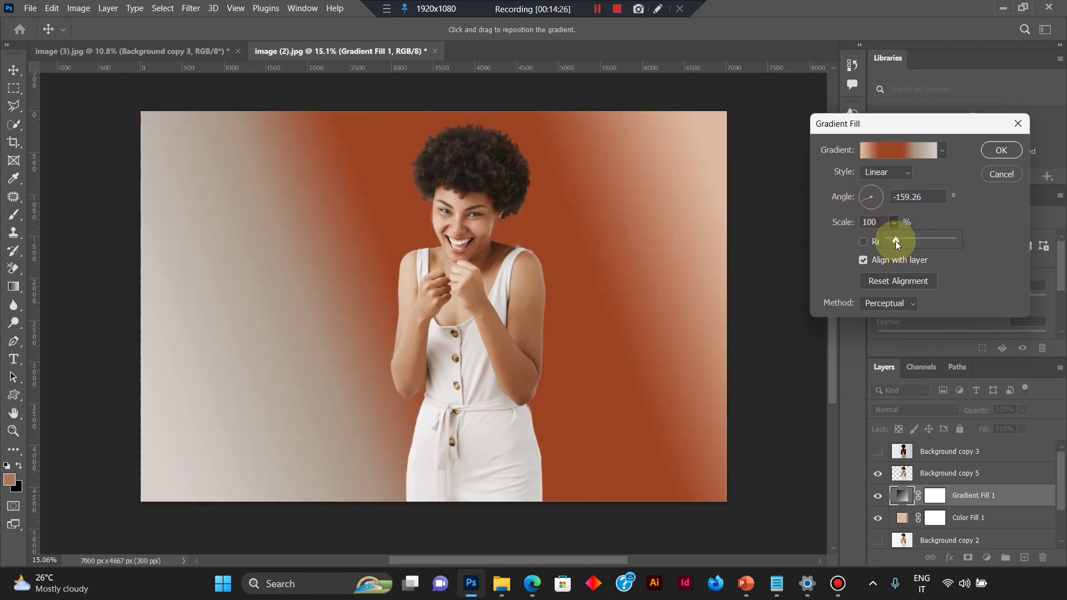
mouse_move(899, 240)
left_mouse_down()
mouse_move(927, 239)
mouse_move(911, 244)
left_mouse_up()
Try the Angle, Radial and Reflected styles for the gradient fill, returning to Linear.
left_click(903, 176)
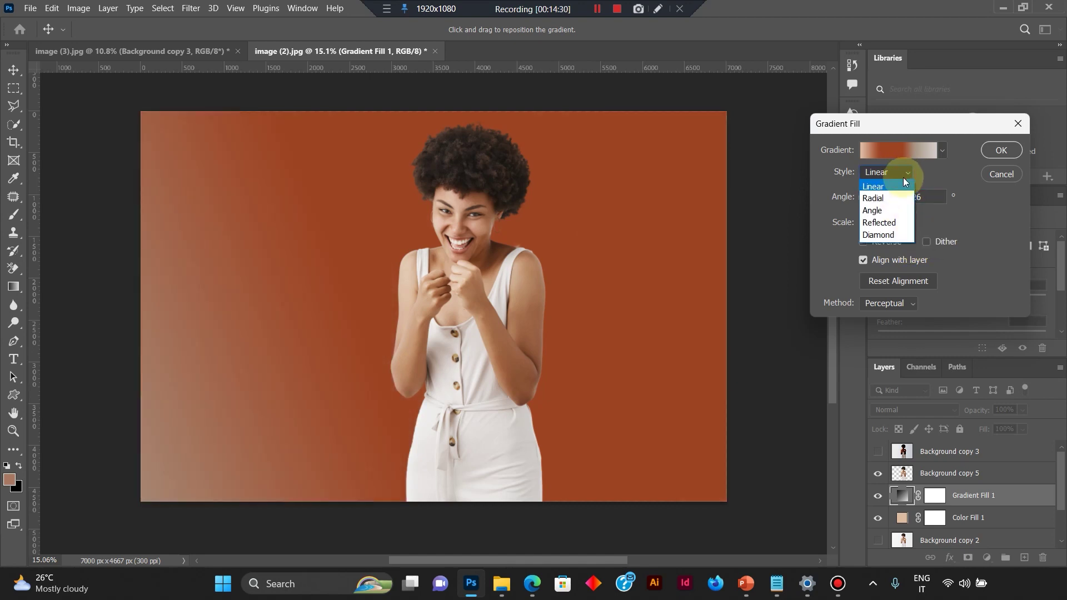
left_click(893, 205)
left_click(902, 170)
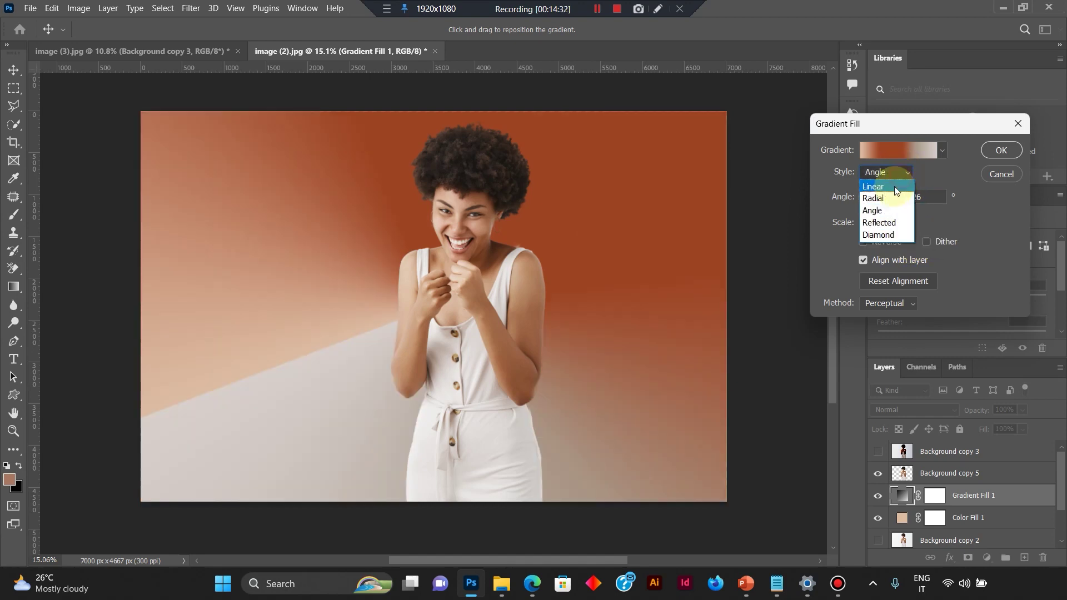
left_click(895, 196)
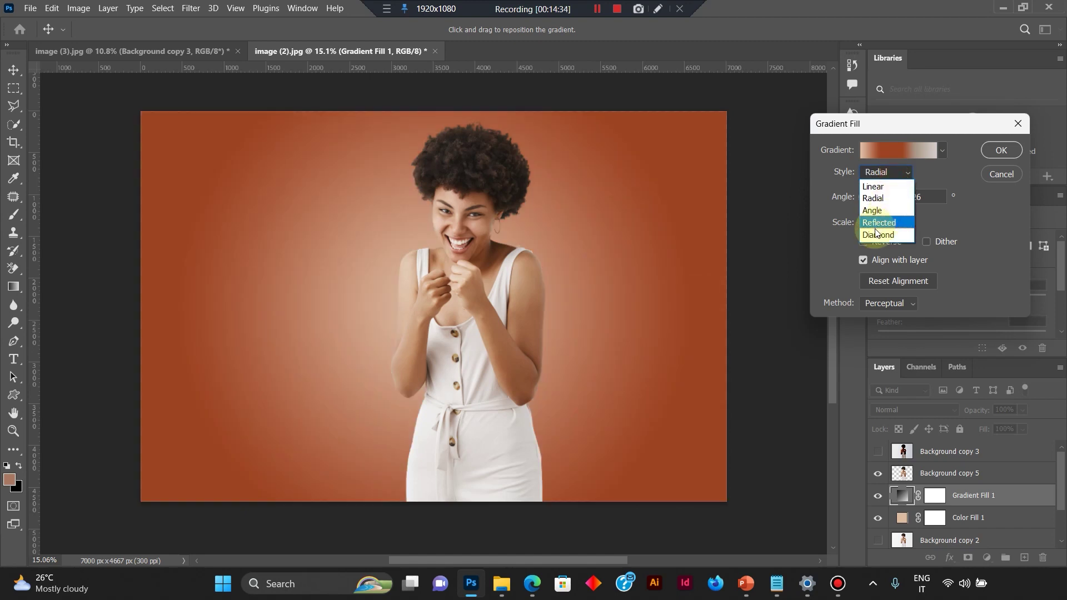
left_click(881, 232)
left_click(900, 172)
left_click(881, 206)
left_click(886, 176)
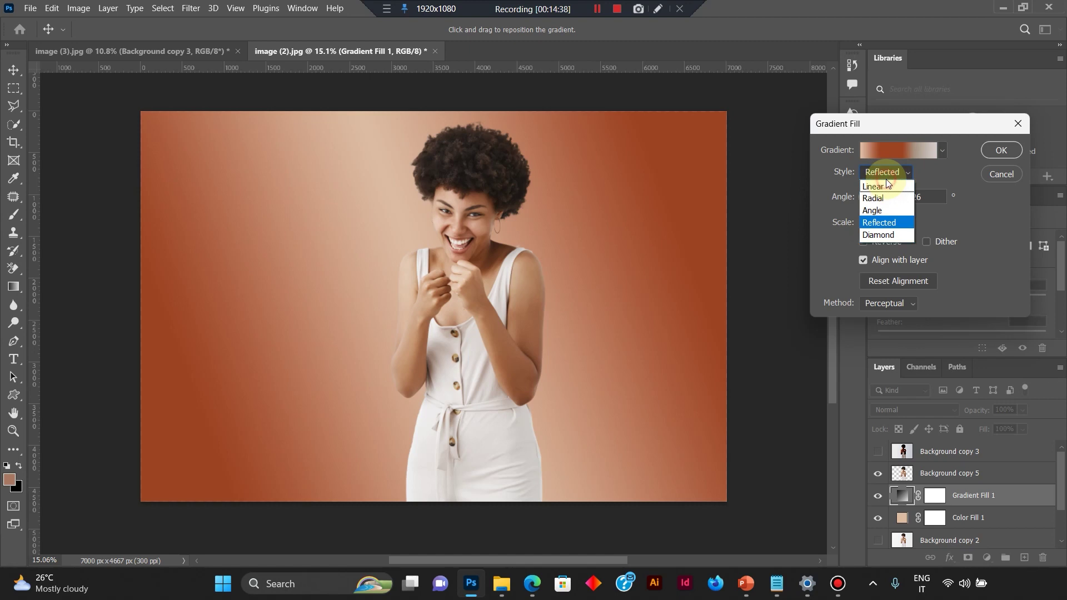
left_click(889, 172)
left_click(892, 172)
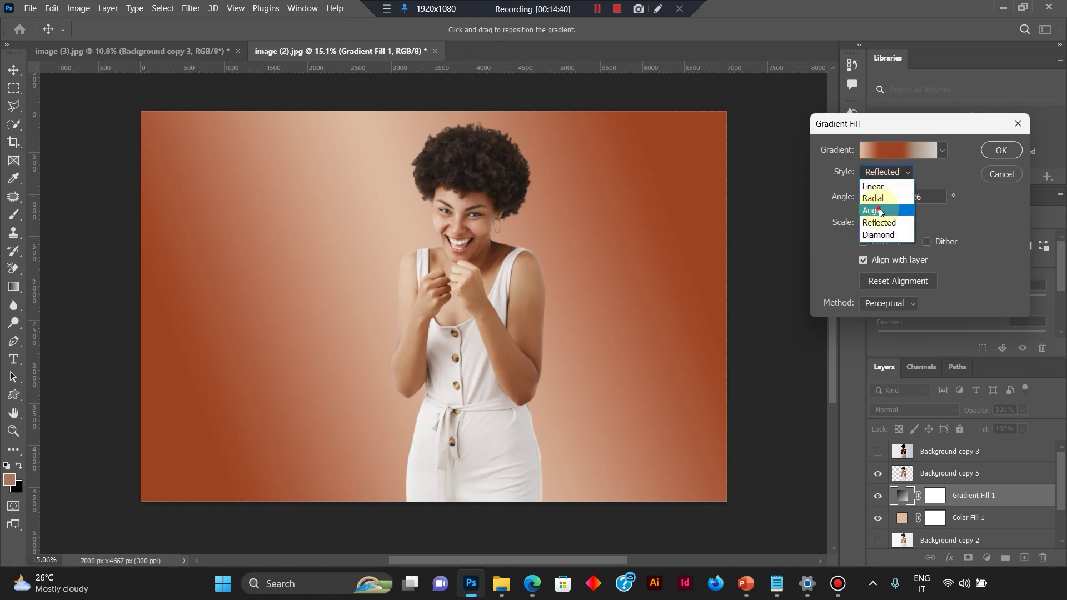
left_click(877, 210)
left_click(889, 173)
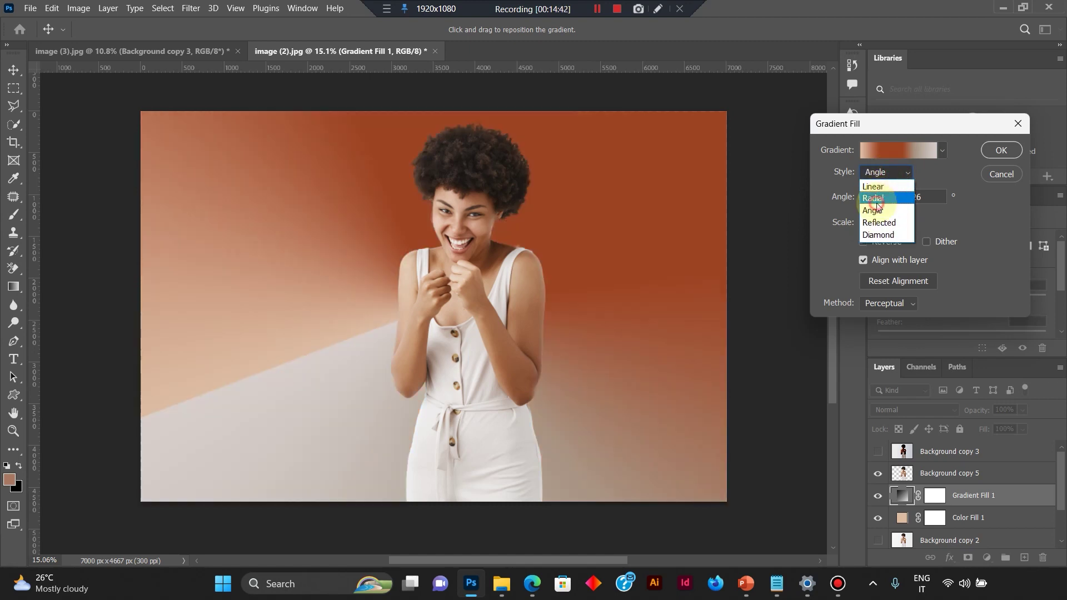
left_click(874, 199)
left_click(888, 175)
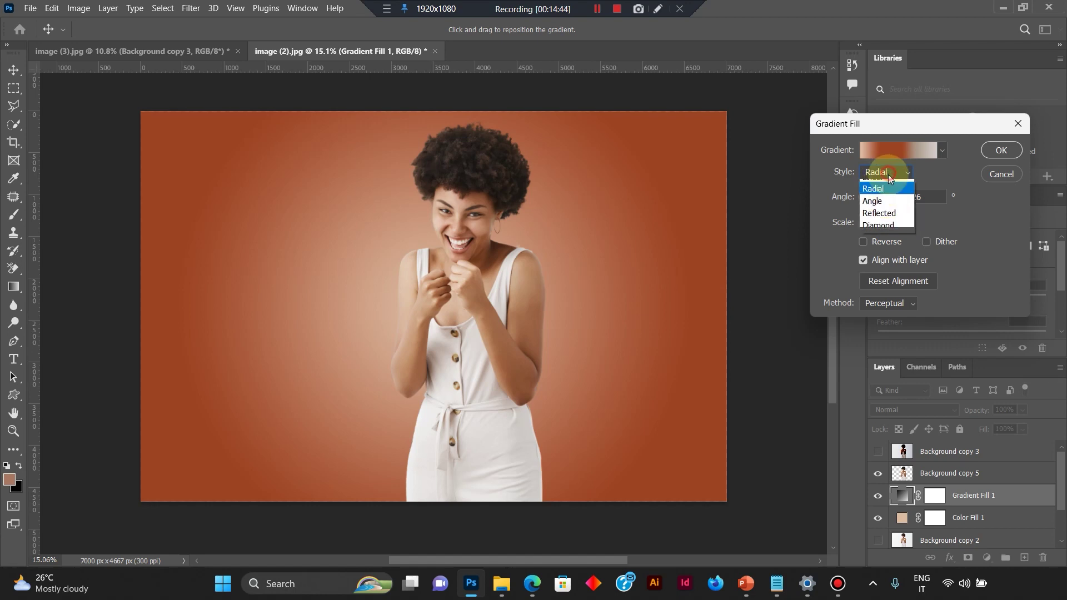
left_click(885, 186)
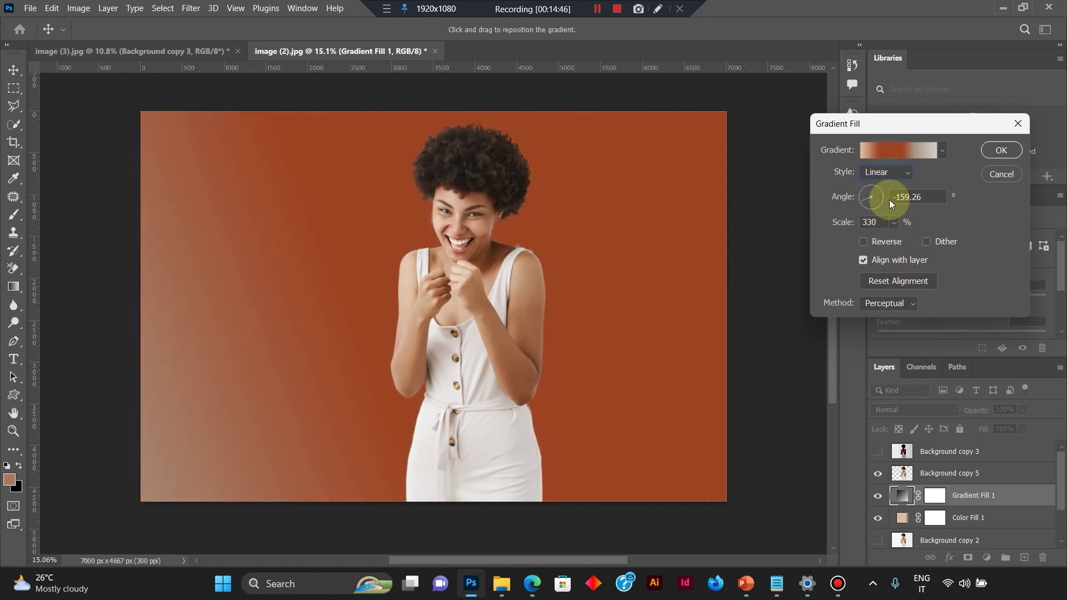
Set the gradient fill's angle to 129.59° and enable both dithering and reversed direction.
left_click(869, 191)
left_click(932, 241)
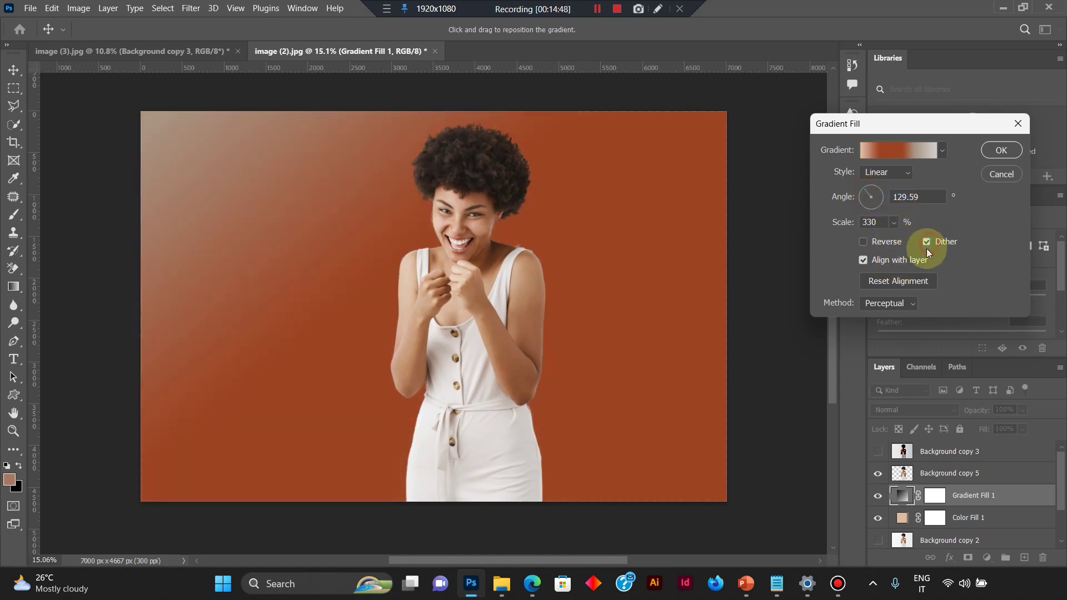
left_click(876, 242)
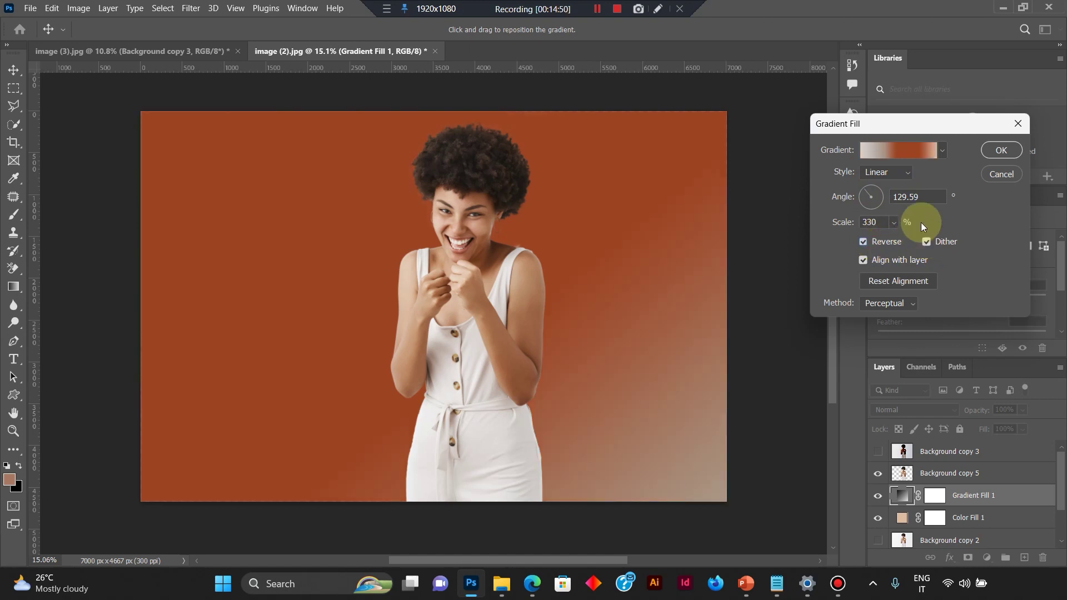
Recolor the gradient's 25% stop to the light grey-beige c6b9b3 sampled from the woman's clothing.
left_click(902, 153)
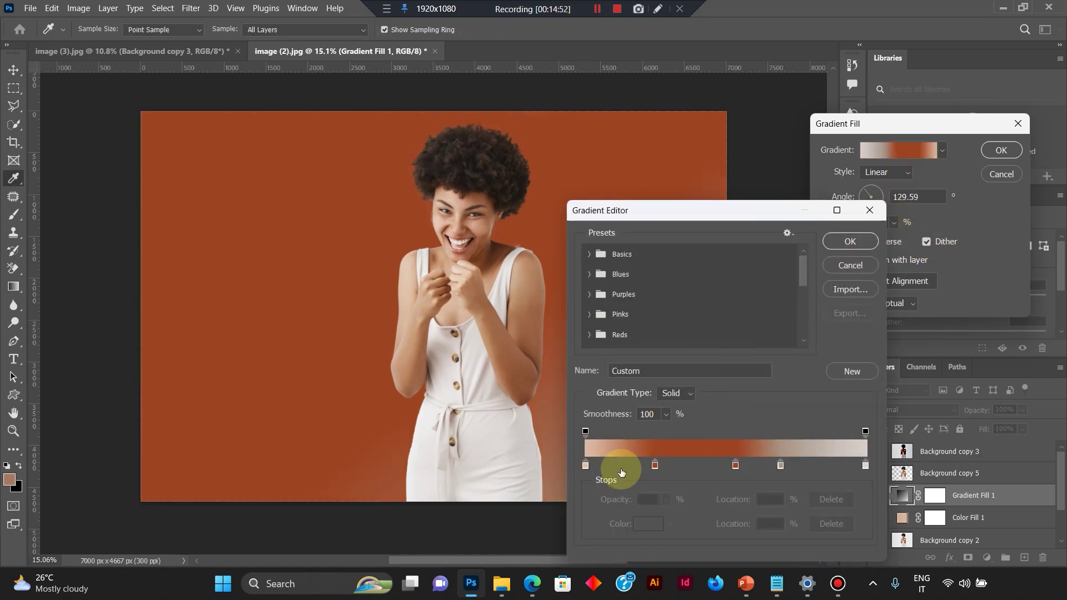
double_click(654, 465)
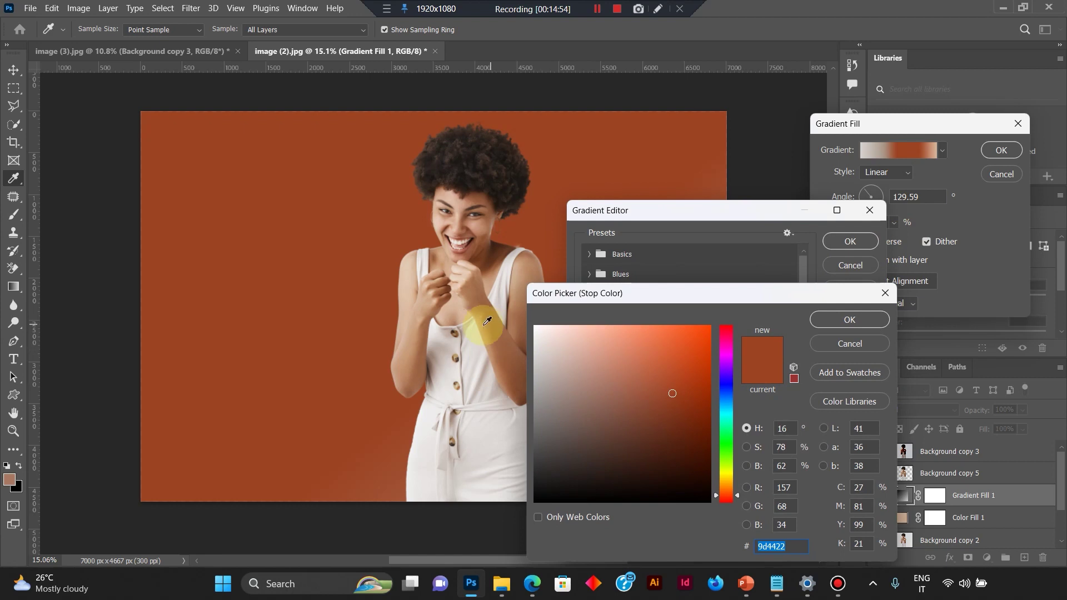
left_click(443, 343)
left_click(832, 330)
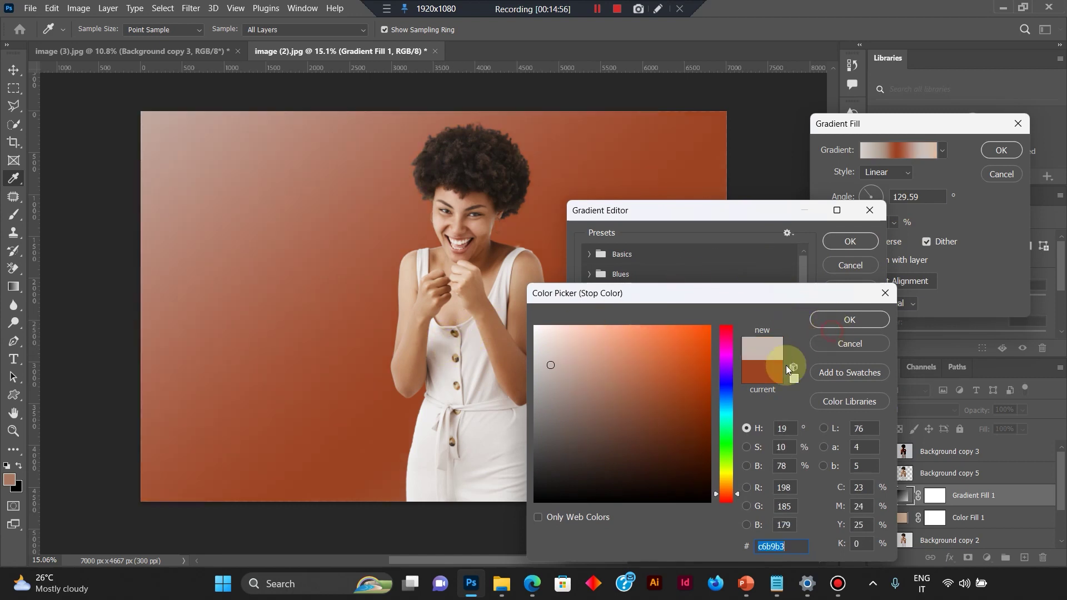
left_click(843, 322)
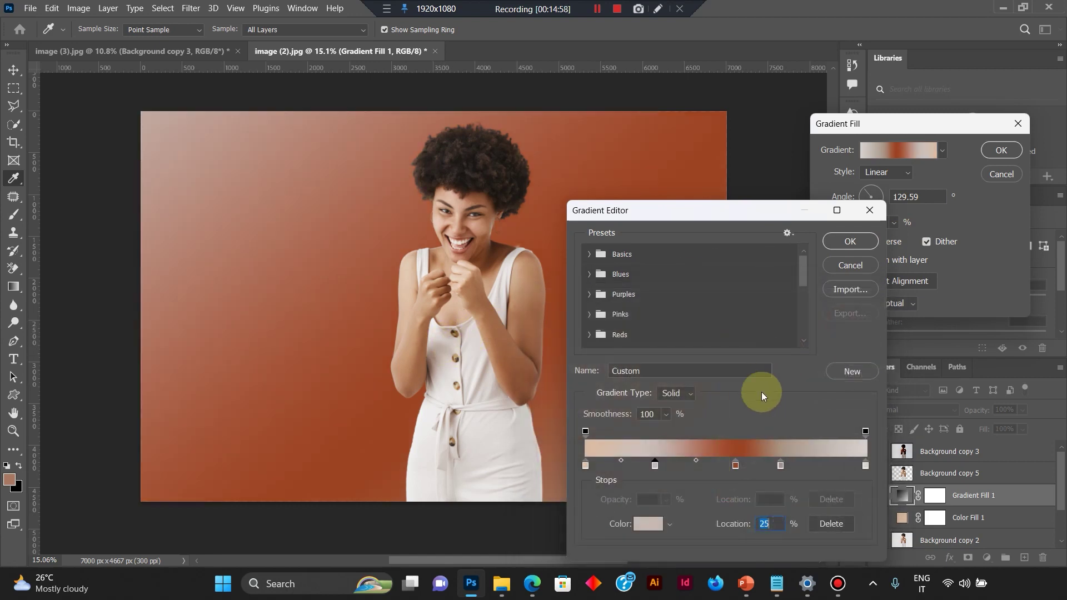
Recolor the gradient's 54% stop with light tones sampled from the clothing, settling on dcd4d1.
double_click(737, 466)
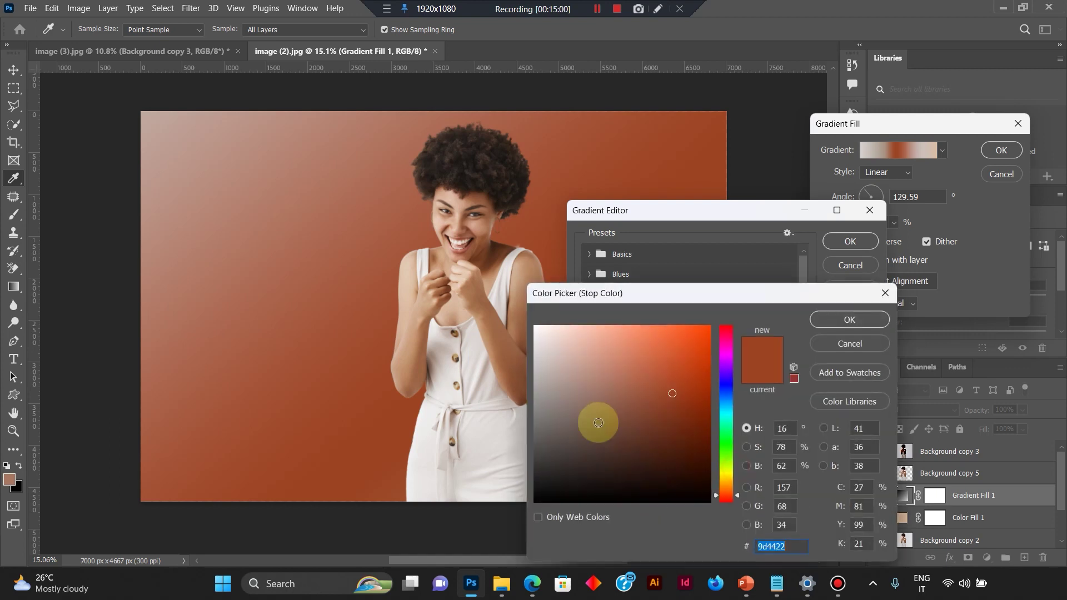
left_click(500, 249)
left_click(485, 292)
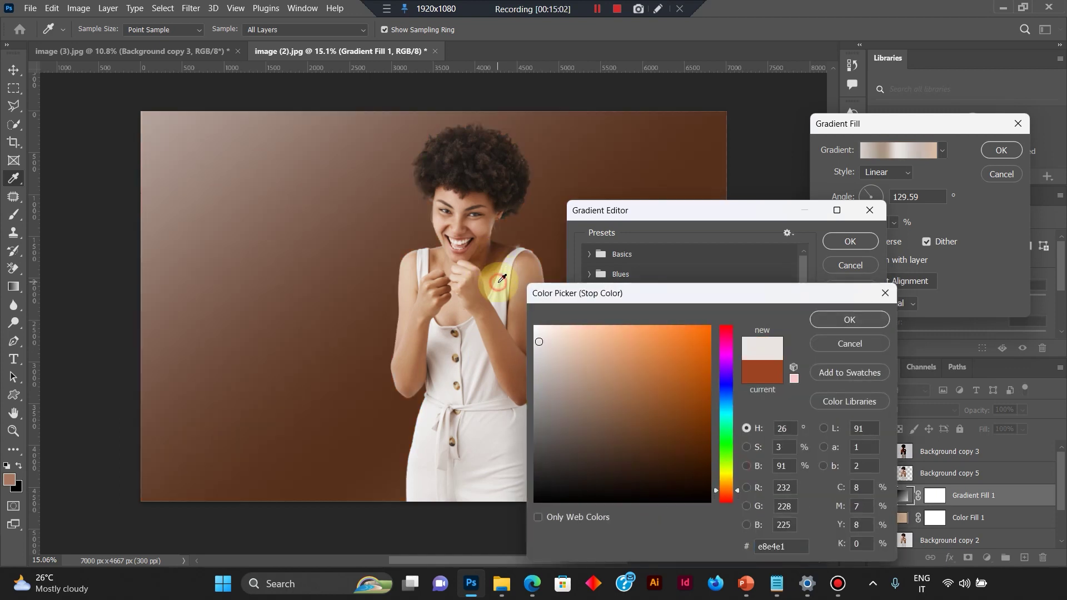
left_click(488, 375)
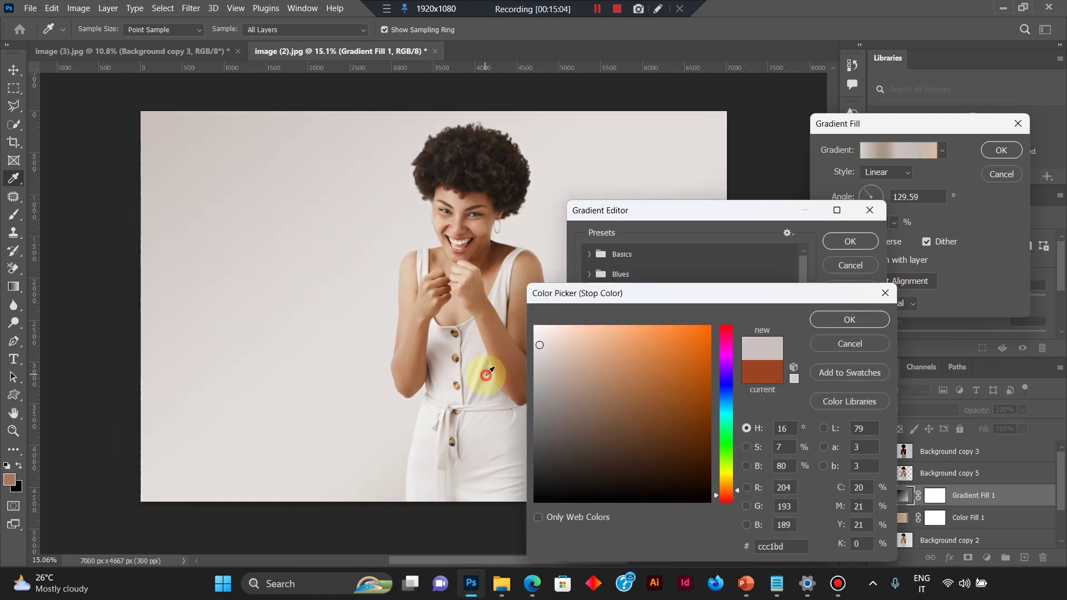
left_click(510, 415)
left_click(485, 407)
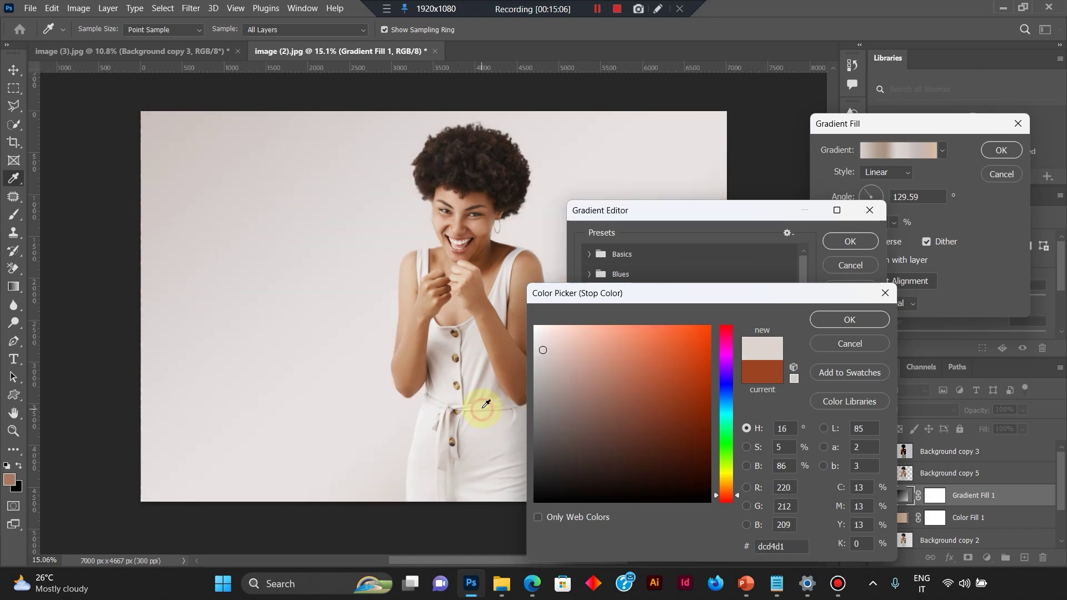
left_click(872, 318)
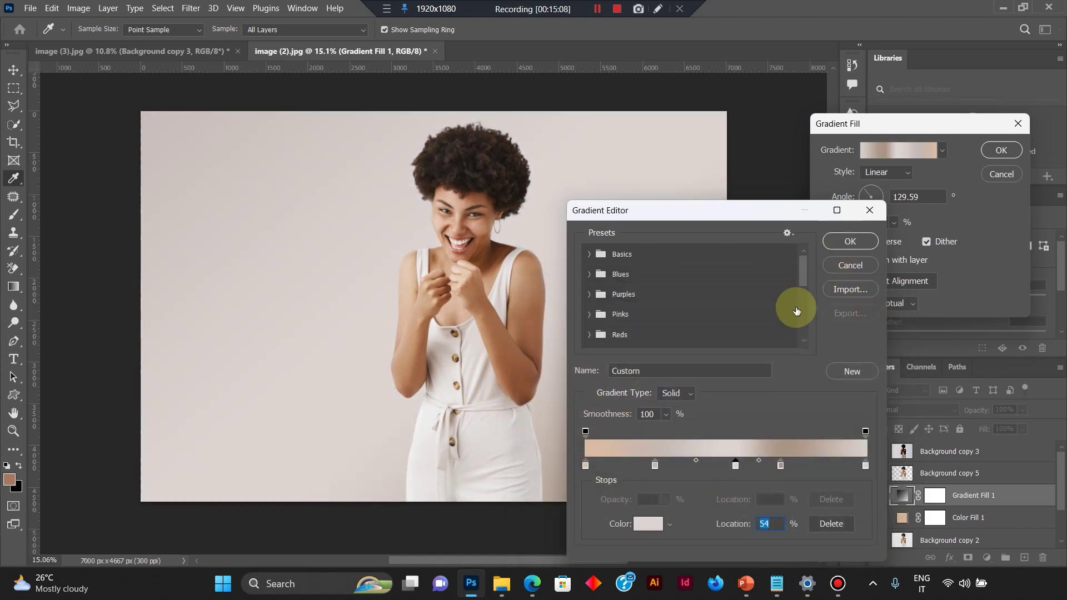
Store the custom gradient as a new preset and apply the gradient fill.
left_click(836, 379)
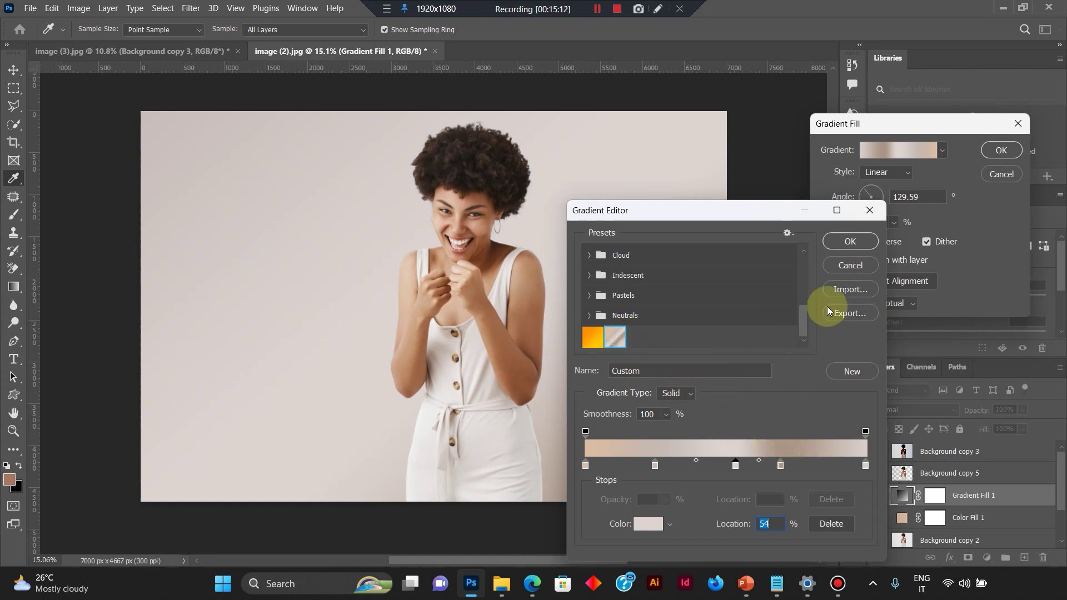
left_click(862, 241)
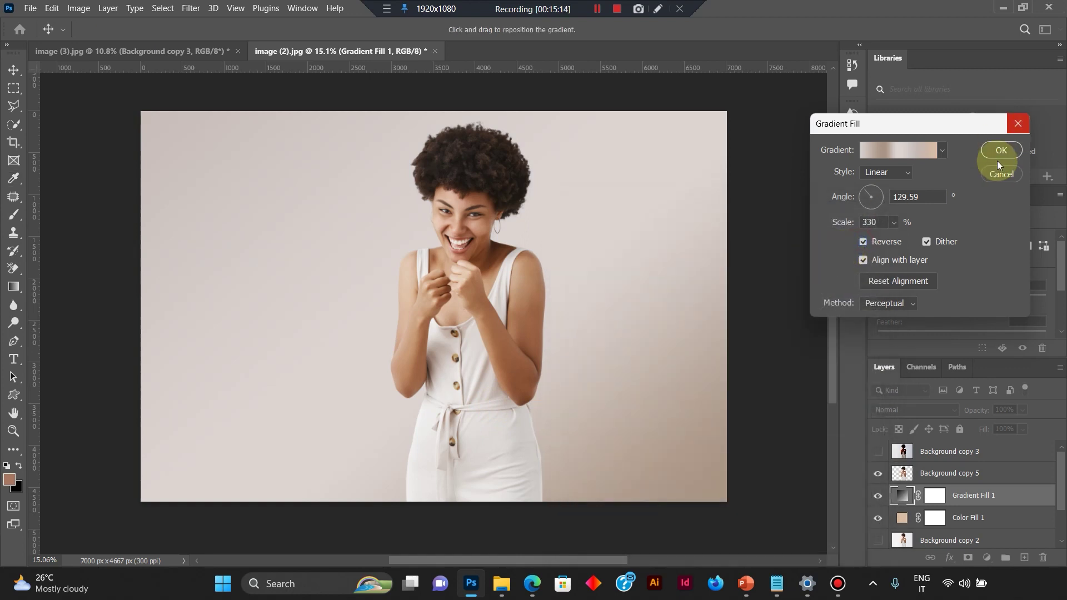
left_click(1010, 149)
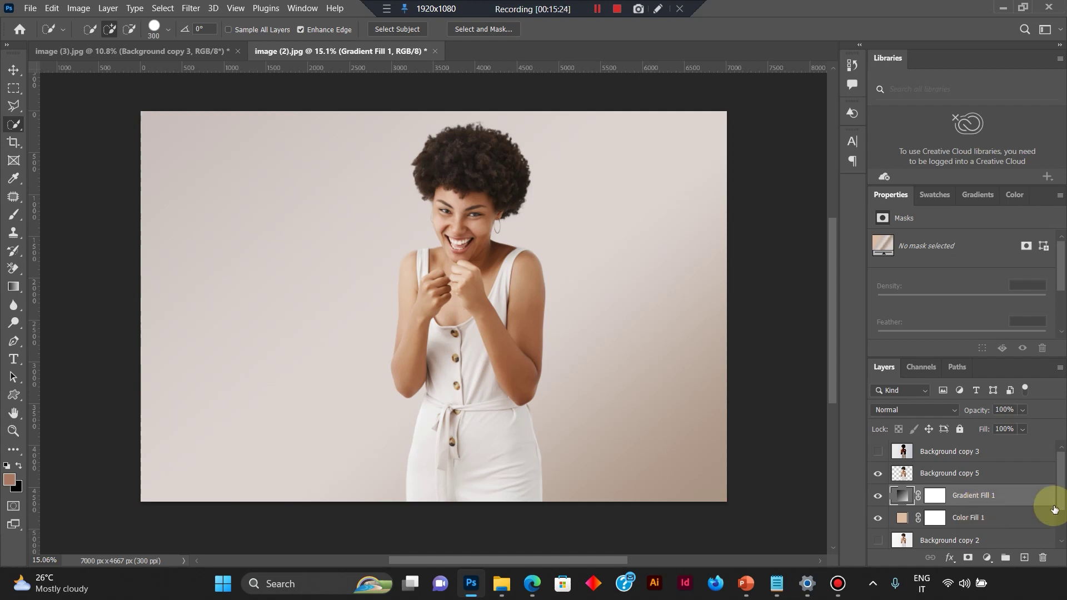
Add a pattern fill layer directly above the gradient fill layer and open its choice of patterns.
scroll(1050, 501, "down", 1)
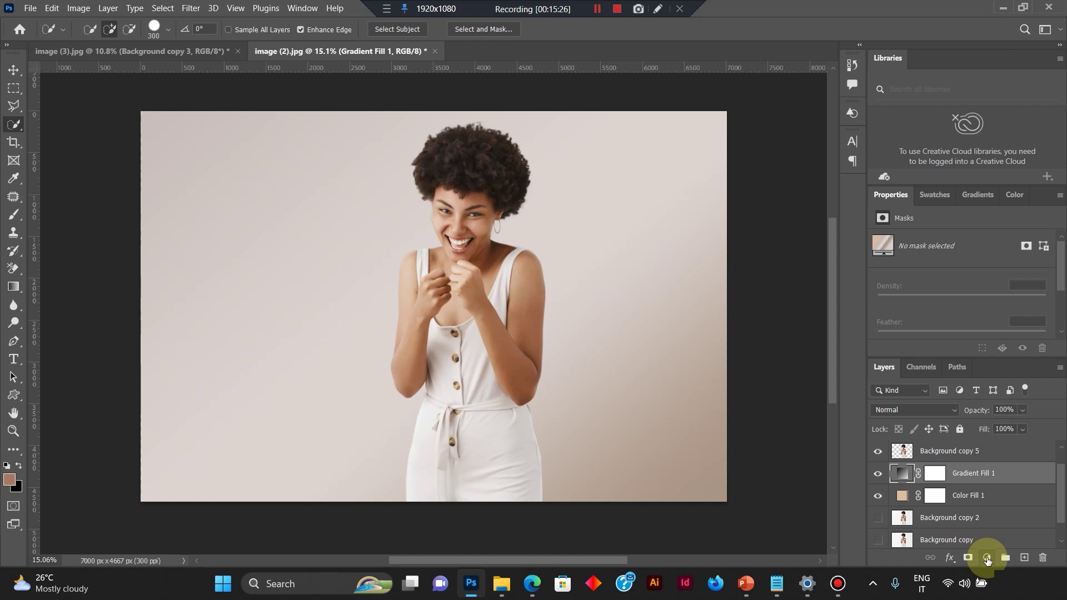
left_click(988, 557)
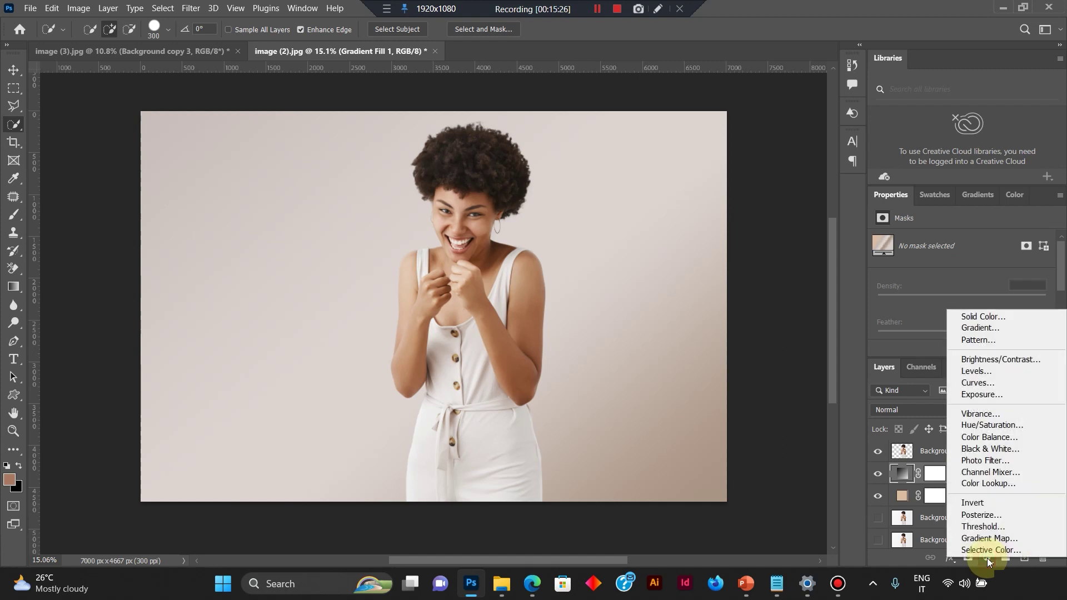
left_click(1002, 342)
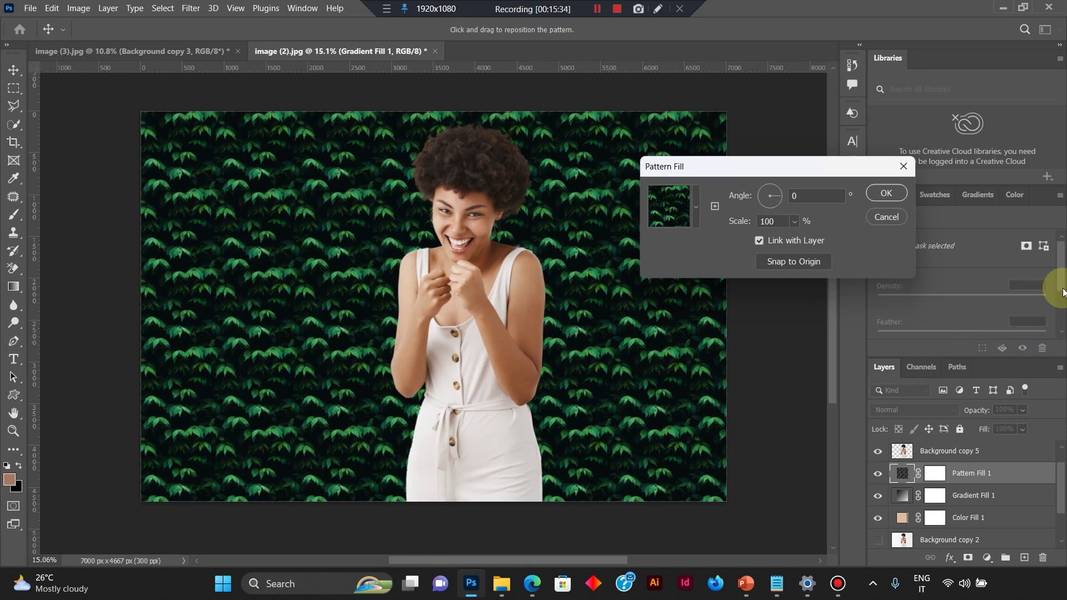
left_click(695, 208)
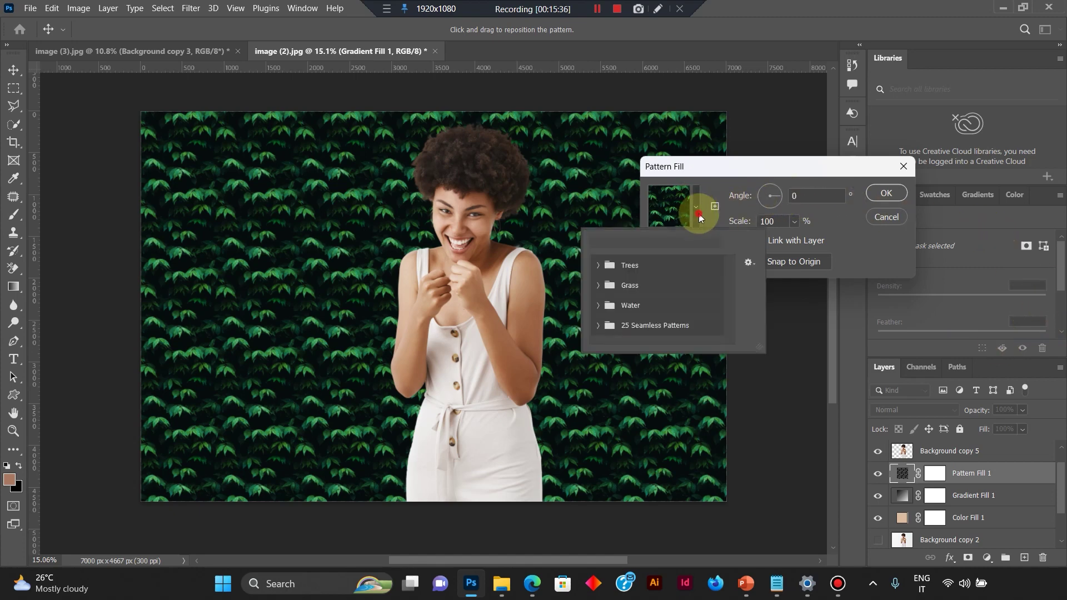
Try a light blue Water pattern and a brown Grass pattern as the background fill.
left_click(600, 307)
left_click(661, 309)
left_click(605, 269)
left_click(639, 295)
Choose a white pattern from the 25 Seamless Patterns set and apply the pattern fill.
scroll(623, 323, "down", 1)
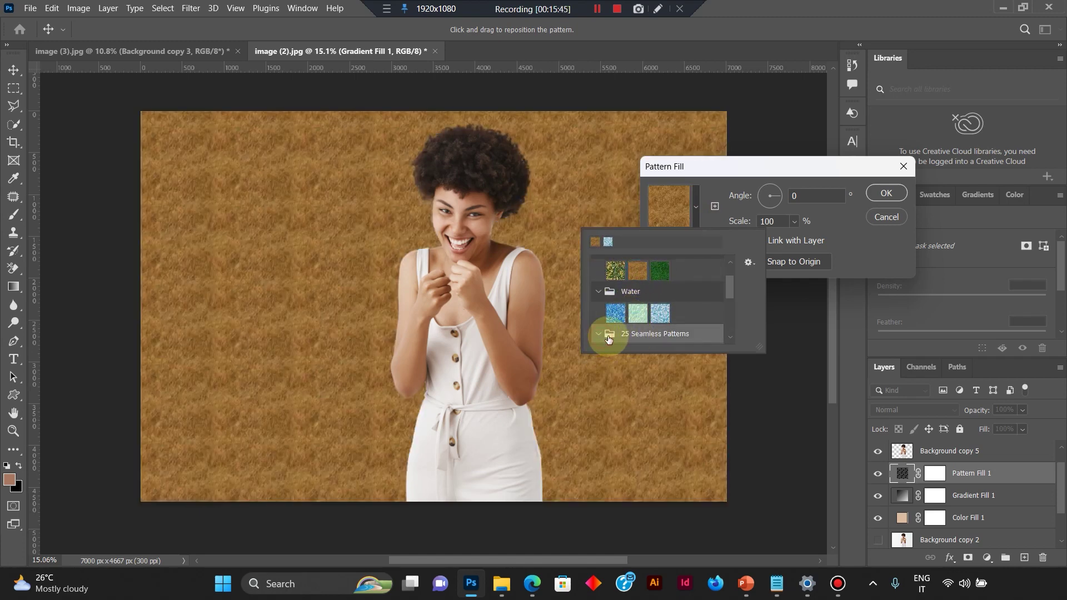
left_click(607, 333)
left_click(660, 300)
left_click(713, 301)
left_click(855, 237)
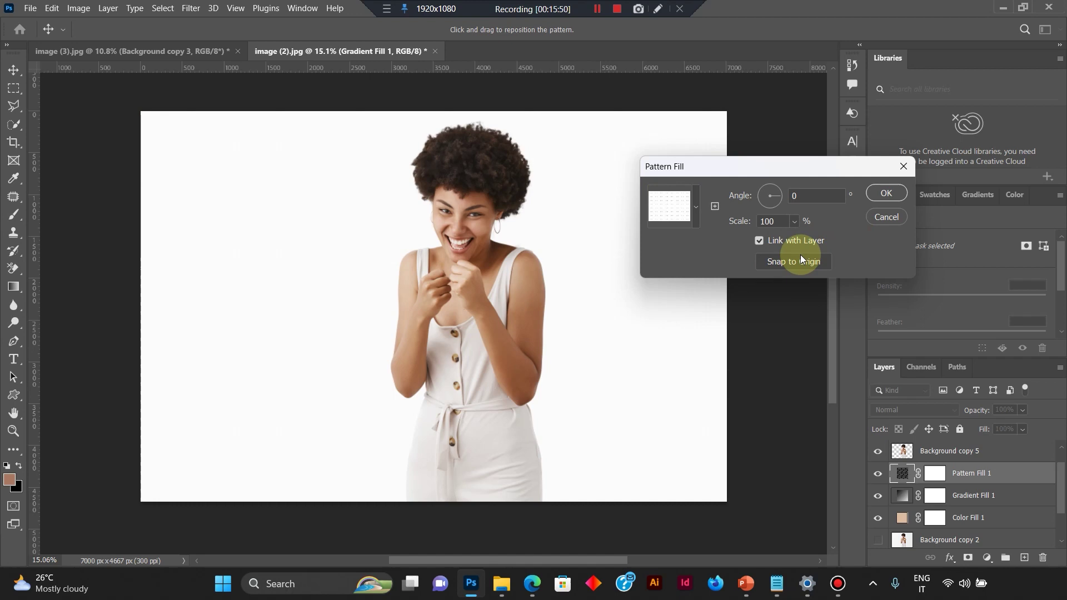
left_click(887, 193)
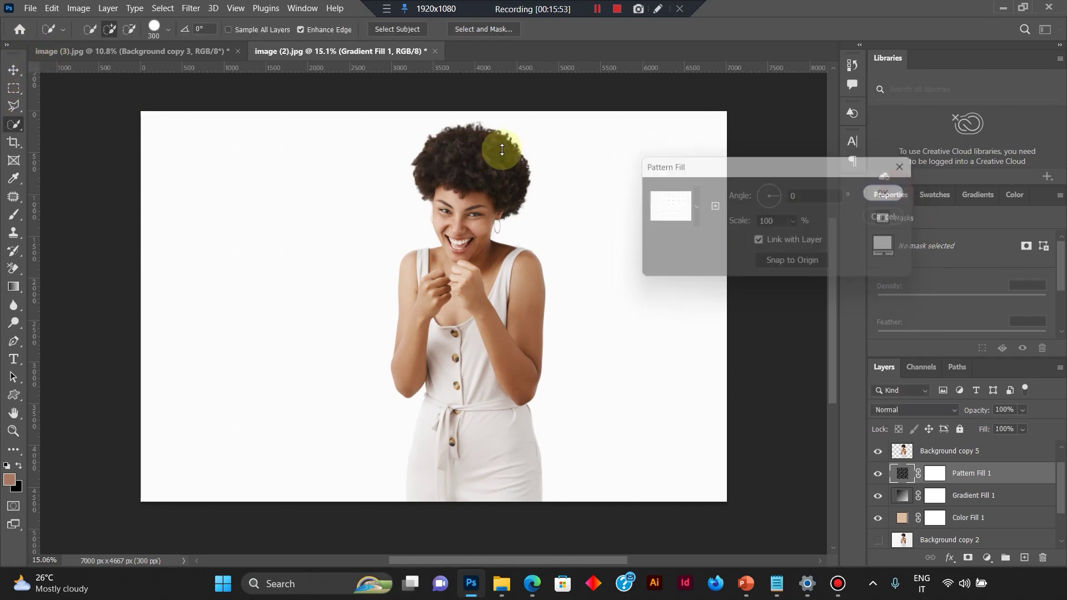
Switch to the Downloads window in File Explorer and open the Resource Materials folder.
left_click(39, 11)
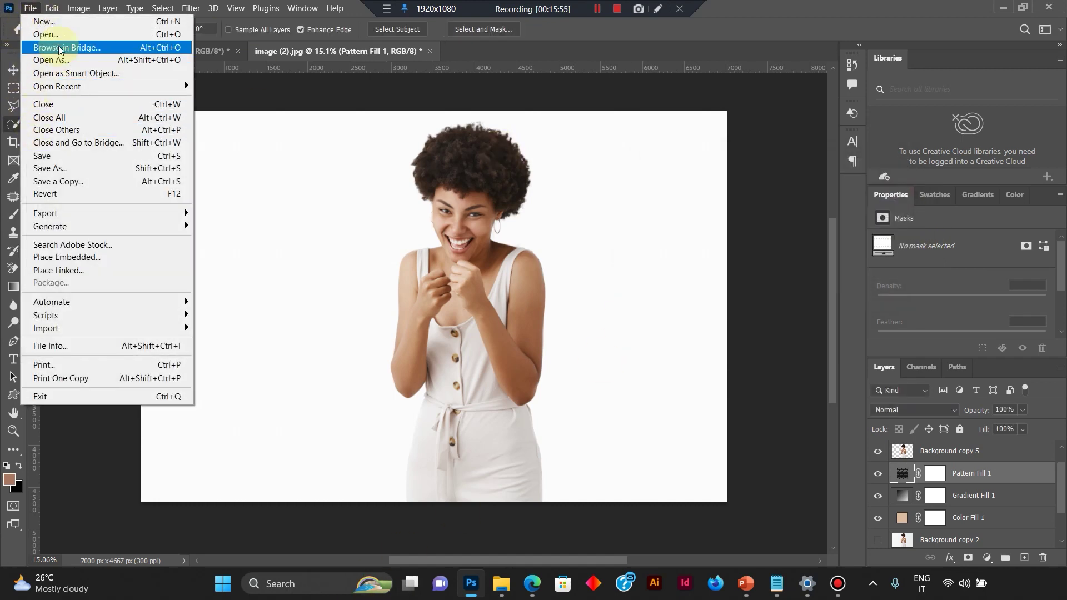
left_click(501, 586)
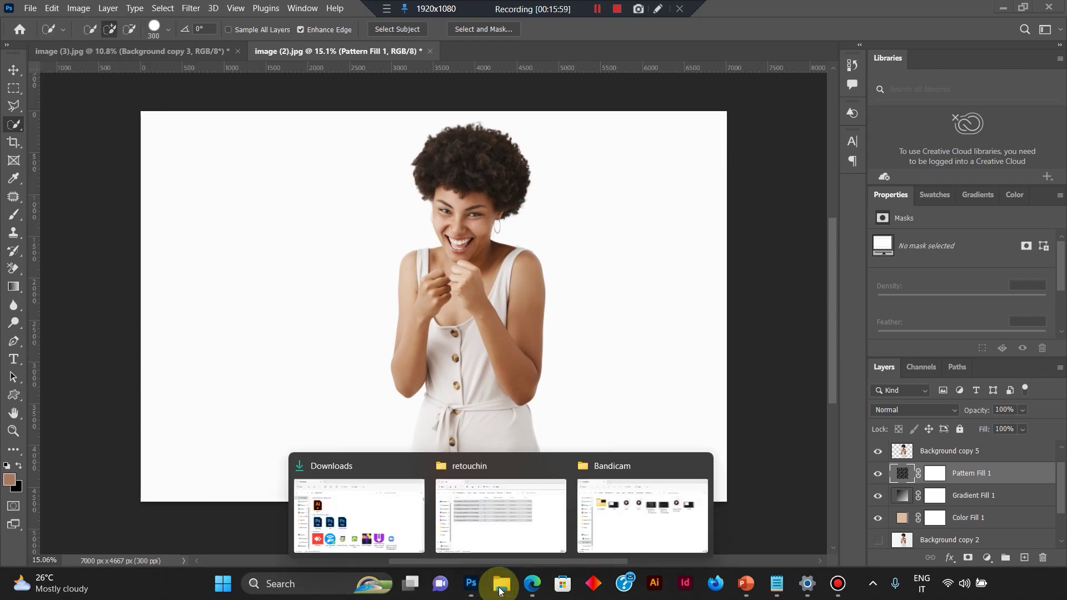
mouse_move(515, 486)
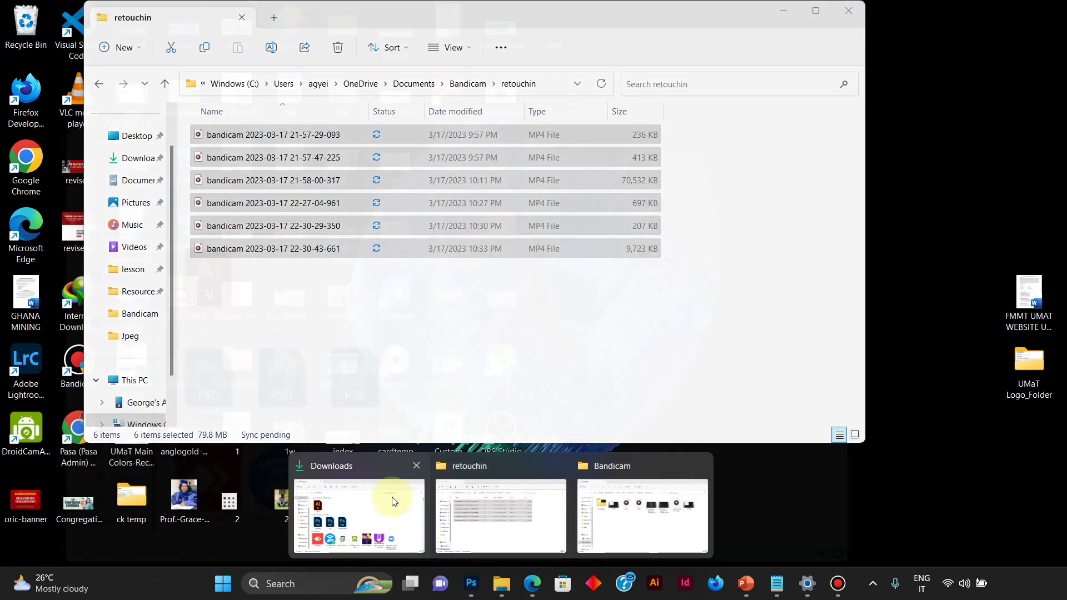
mouse_move(377, 502)
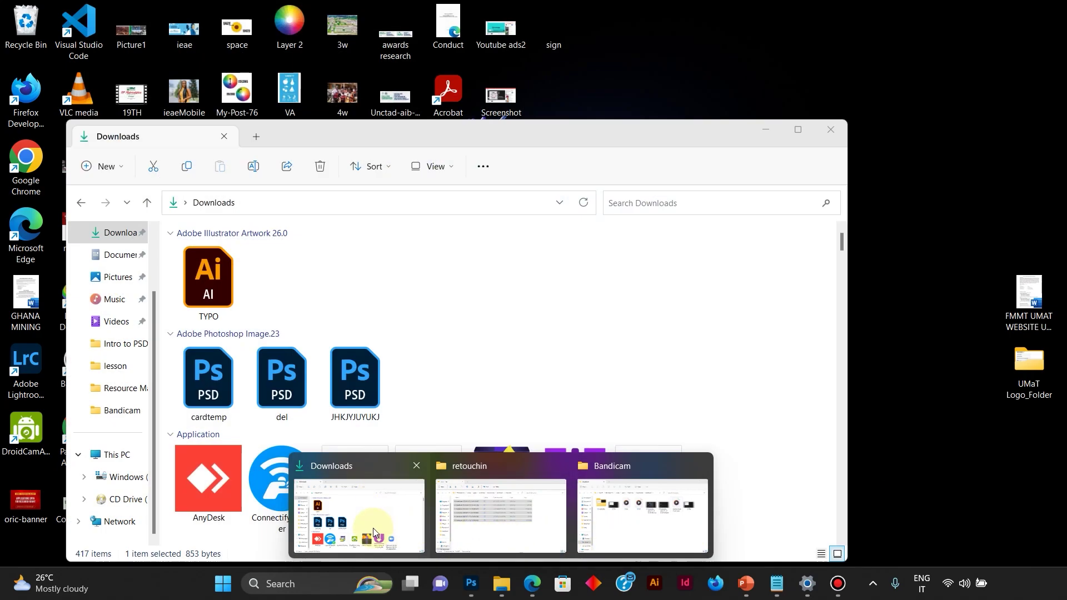
left_click(372, 528)
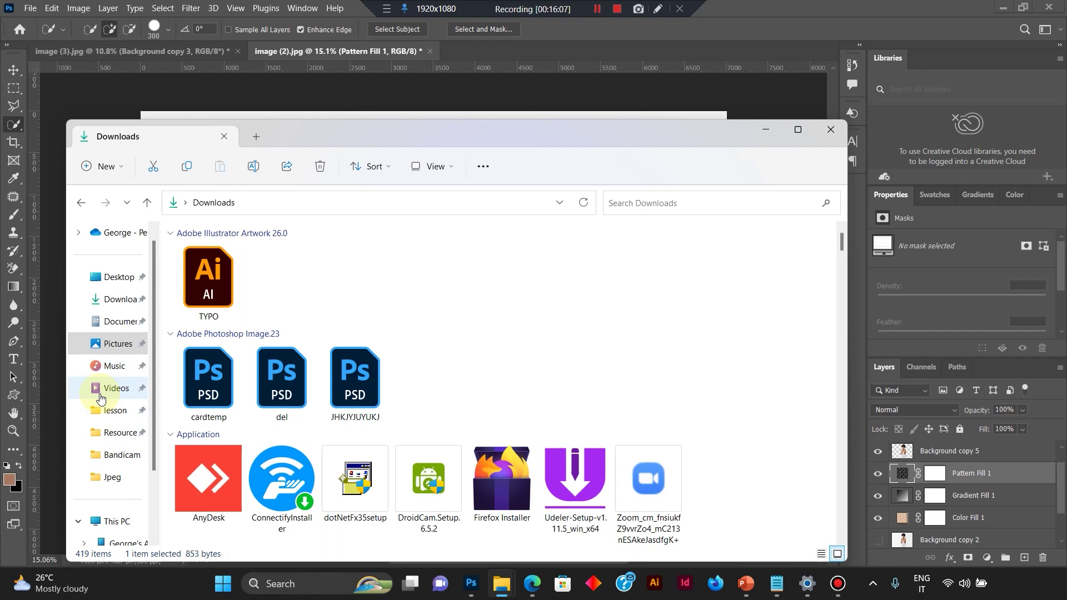
left_click(120, 432)
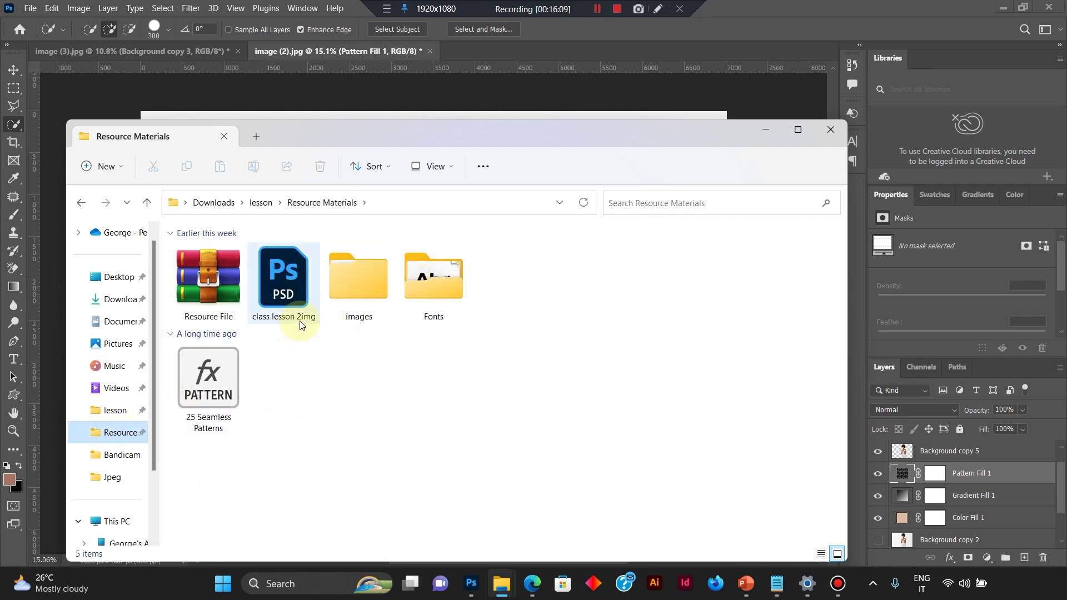
Look through the Jpeg images folder, return to Resource Materials, and load the 25 Seamless Patterns file into Photoshop.
double_click(359, 278)
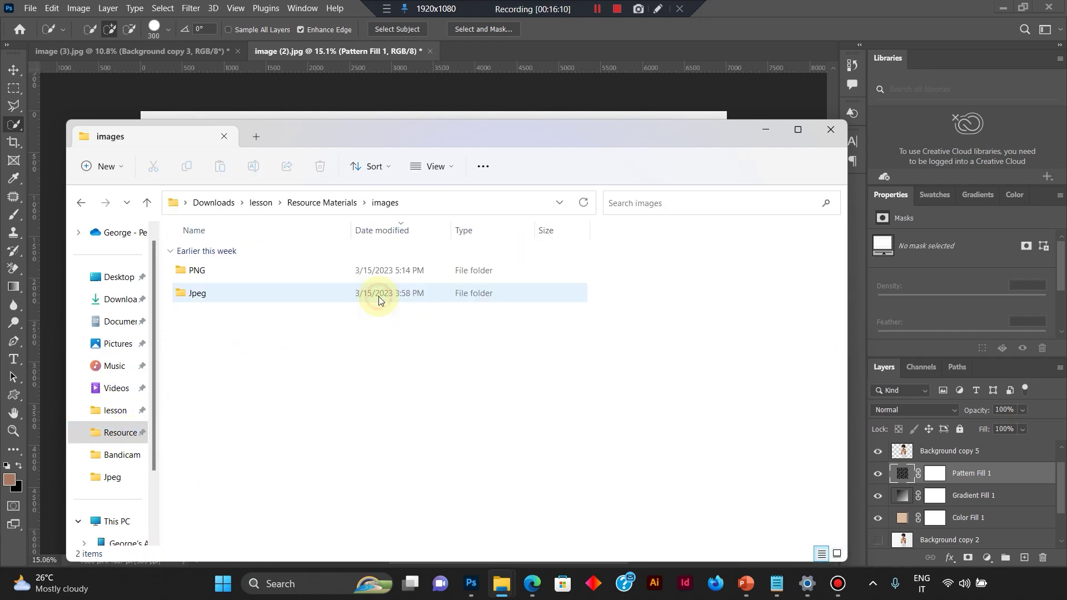
double_click(206, 295)
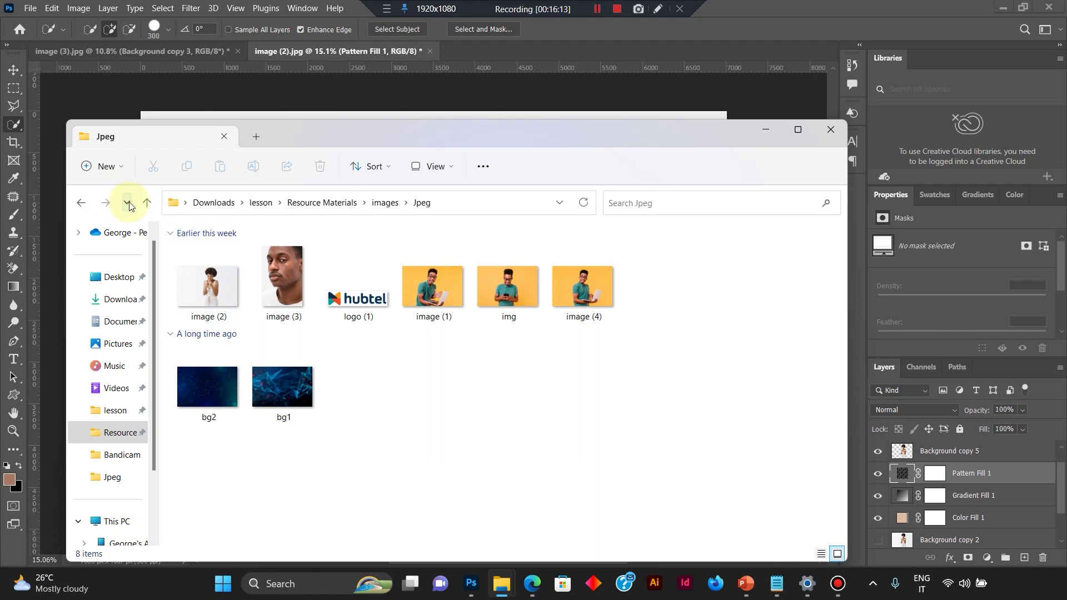
left_click(148, 202)
left_click(148, 201)
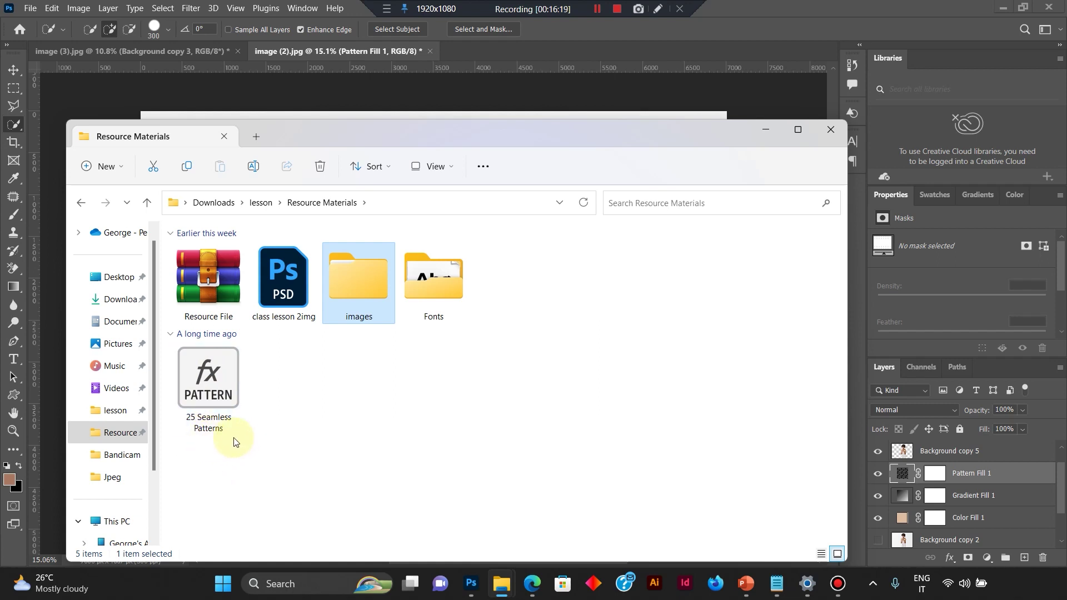
double_click(209, 392)
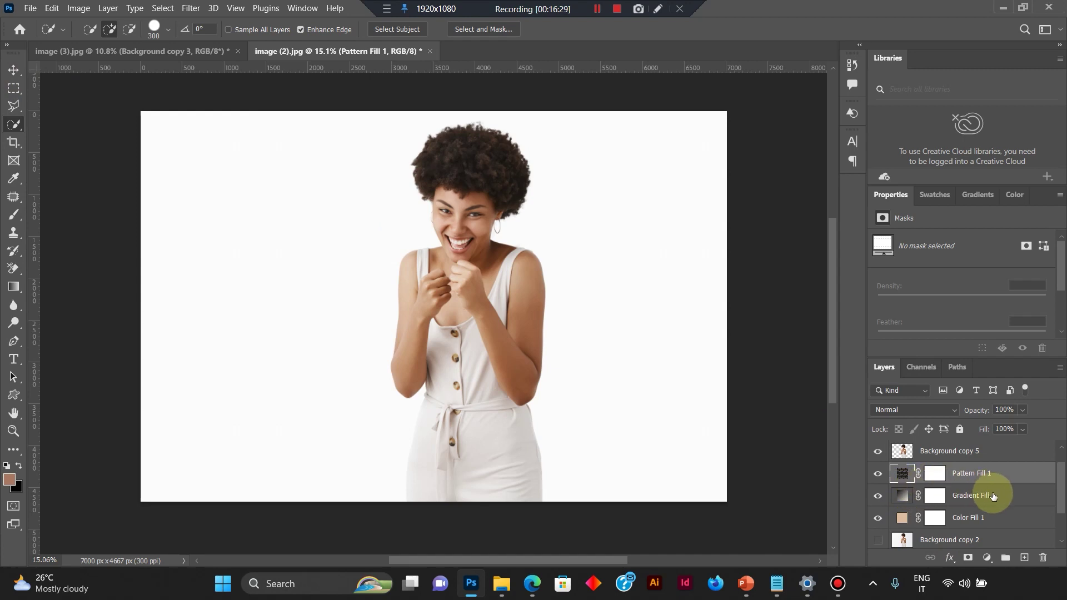
Delete the pattern fill layer, add a new one above the gradient fill, and expand the 25 Seamless Patterns 2 set.
key("Delete")
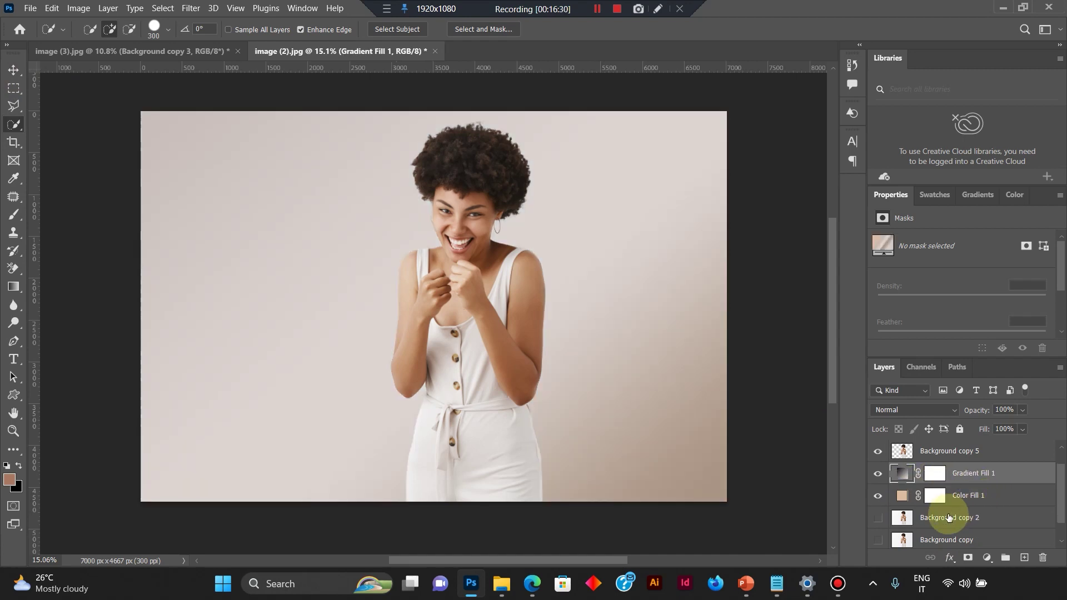
left_click(987, 558)
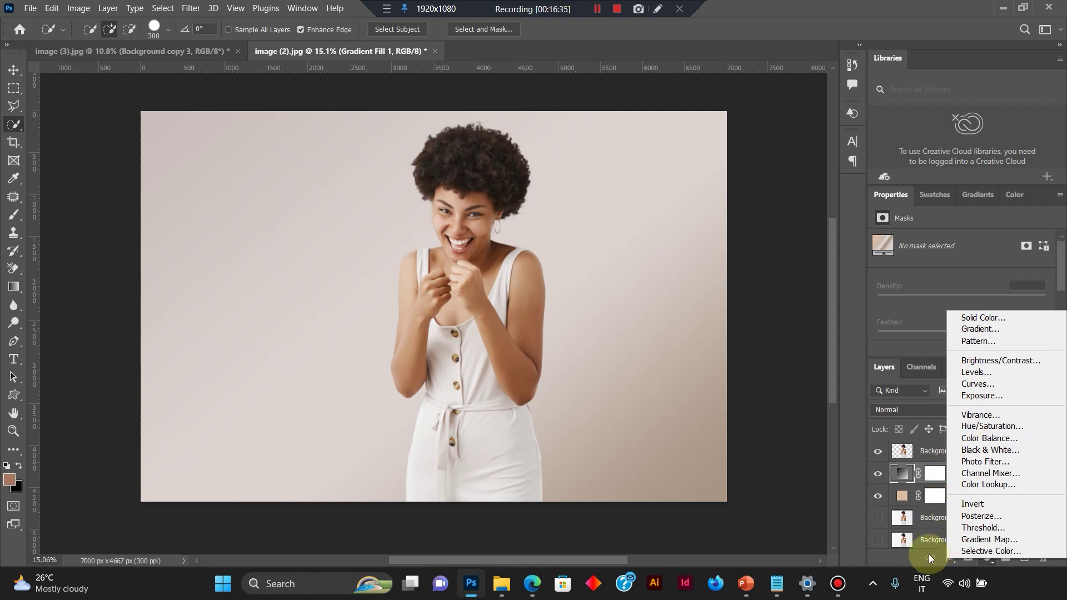
left_click(979, 341)
left_click(697, 205)
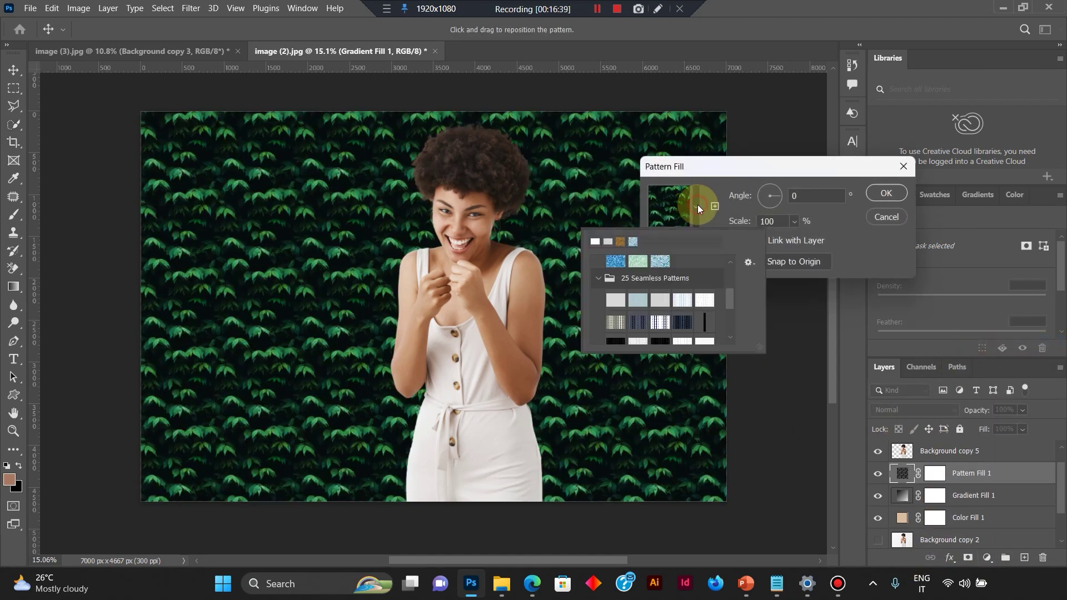
scroll(643, 305, "down", 5)
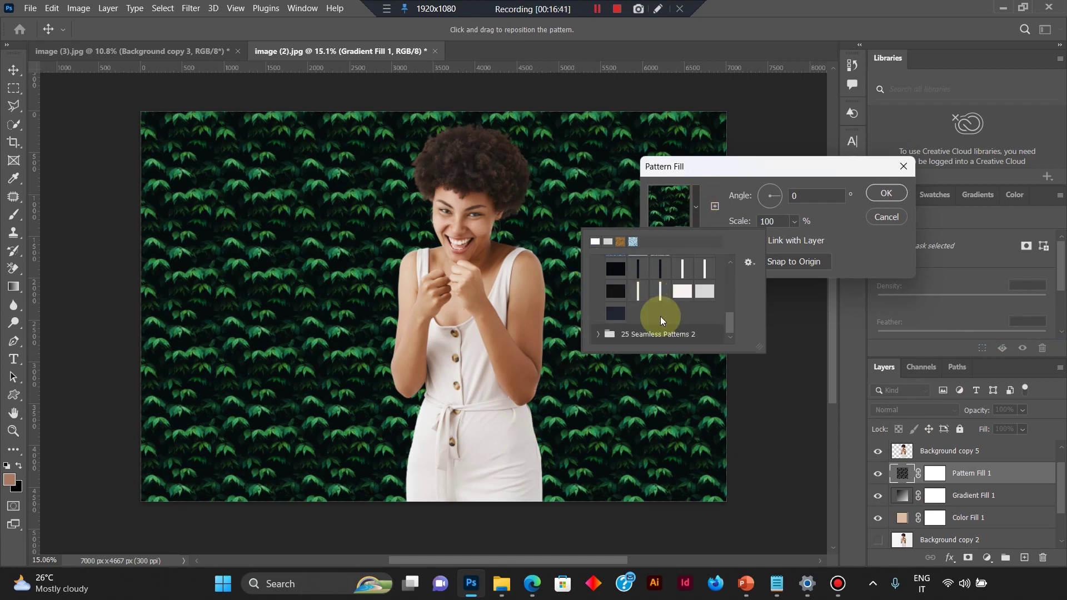
left_click(599, 335)
scroll(667, 317, "down", 5)
scroll(674, 313, "up", 3)
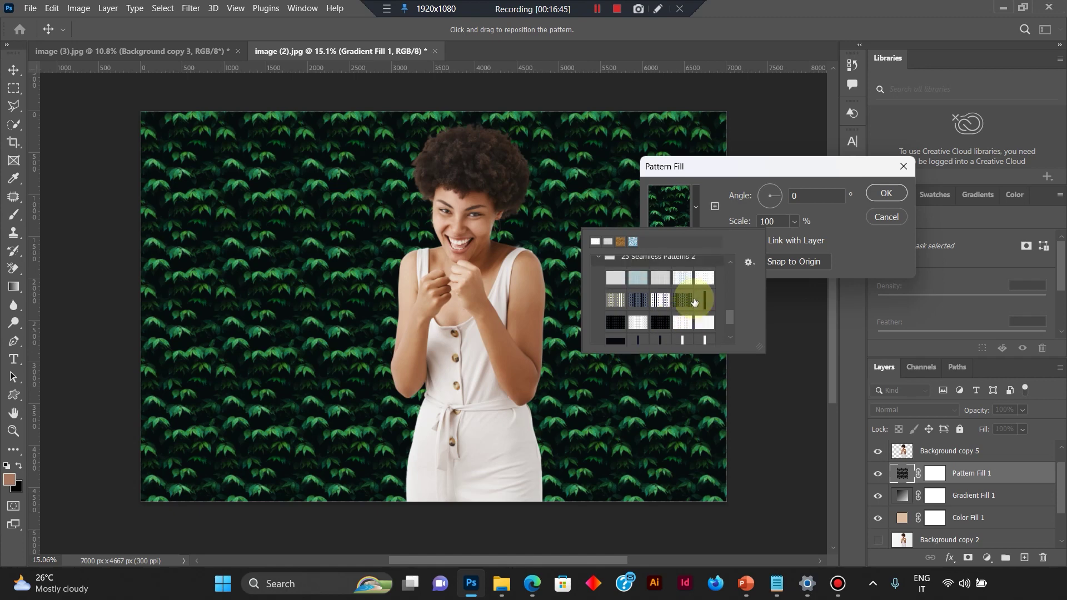
Try several white, navy, striped and dark patterns from the 25 Seamless Patterns 2 set as the background fill.
left_click(702, 280)
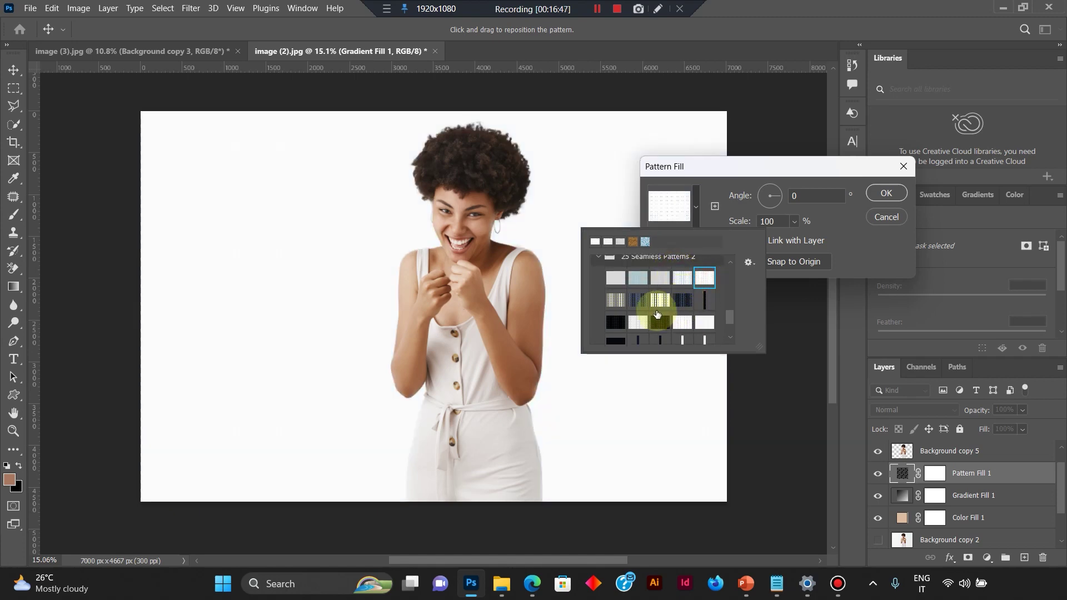
left_click(661, 309)
left_click(674, 303)
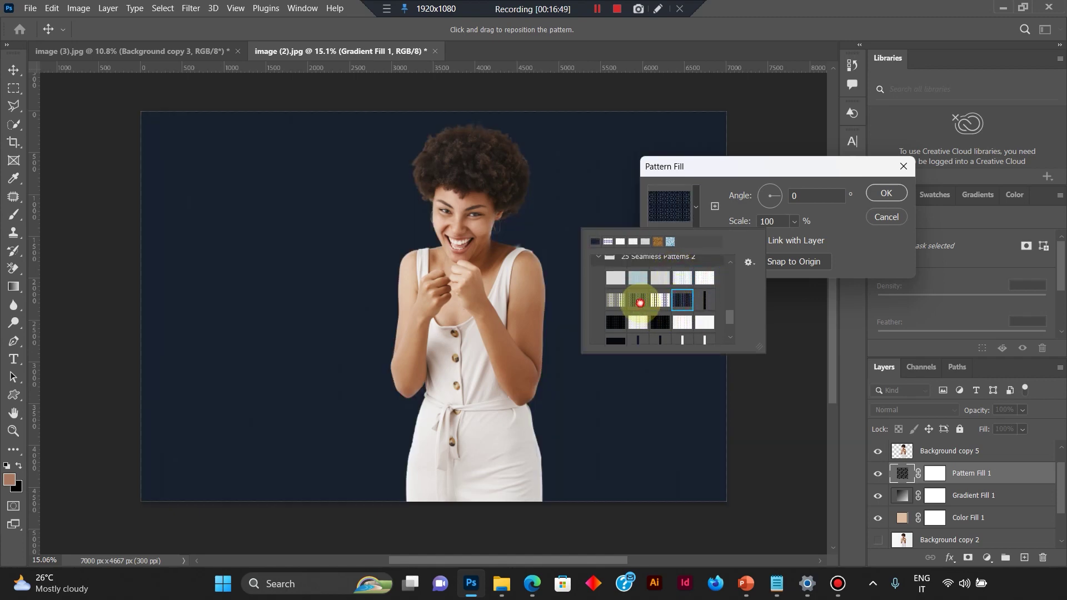
left_click(640, 303)
left_click(616, 303)
left_click(640, 324)
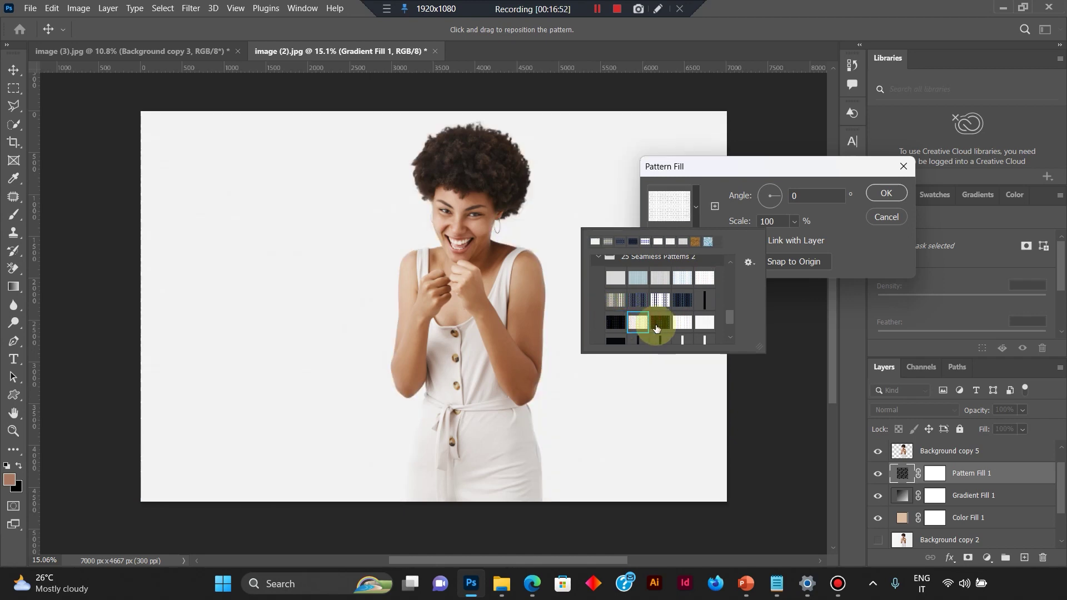
scroll(657, 328, "down", 2)
left_click(703, 315)
left_click(680, 317)
left_click(658, 318)
left_click(638, 314)
left_click(638, 268)
scroll(667, 314, "up", 1)
left_click(661, 267)
Choose a white pattern from the 25 Seamless Patterns 2 set and apply the new pattern fill.
left_click(683, 289)
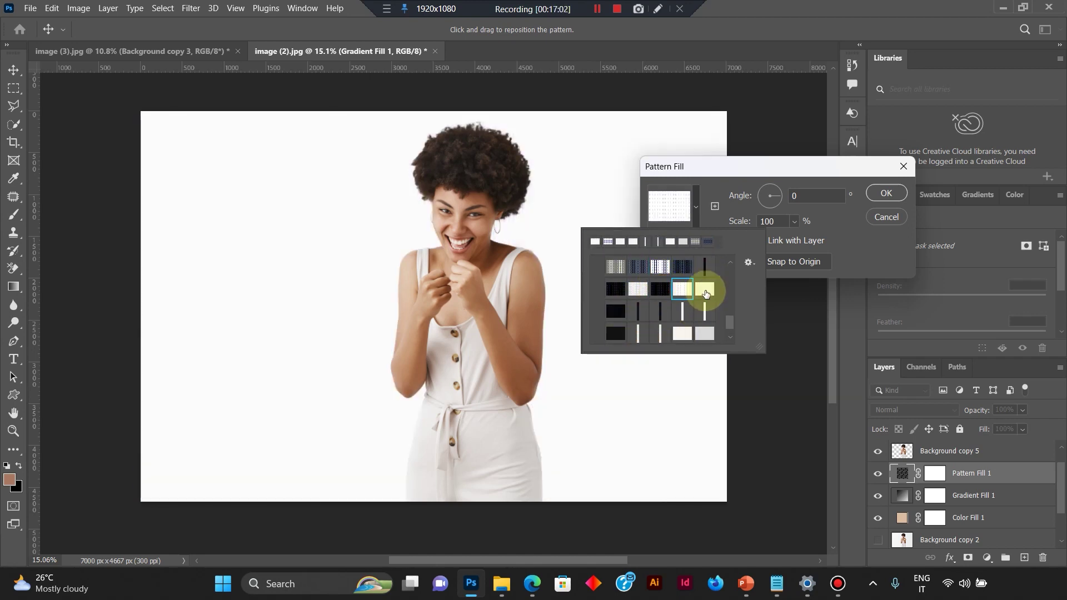
left_click(886, 193)
left_click(886, 193)
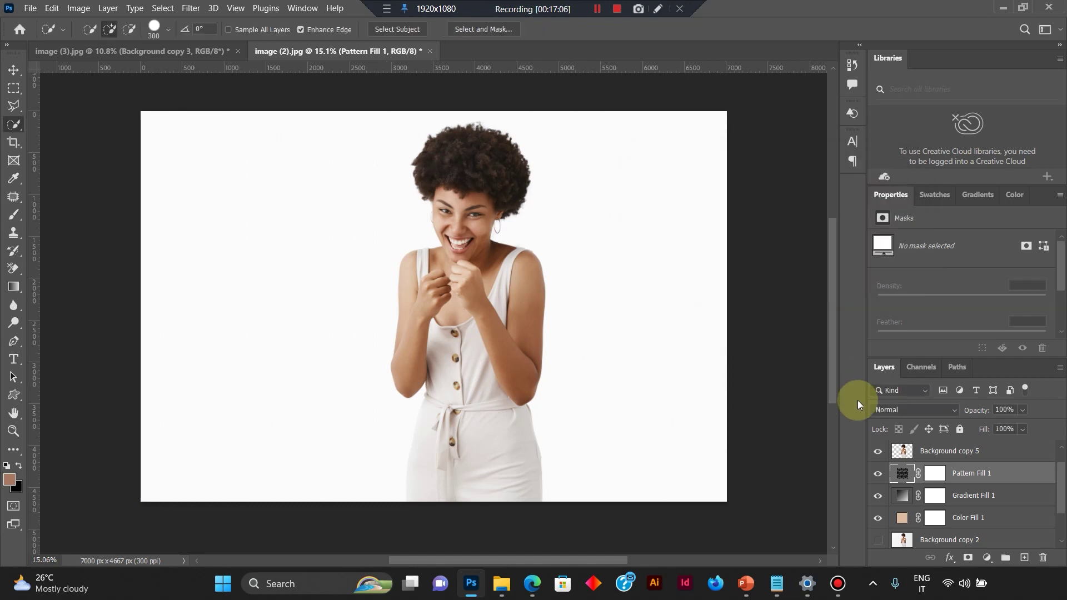
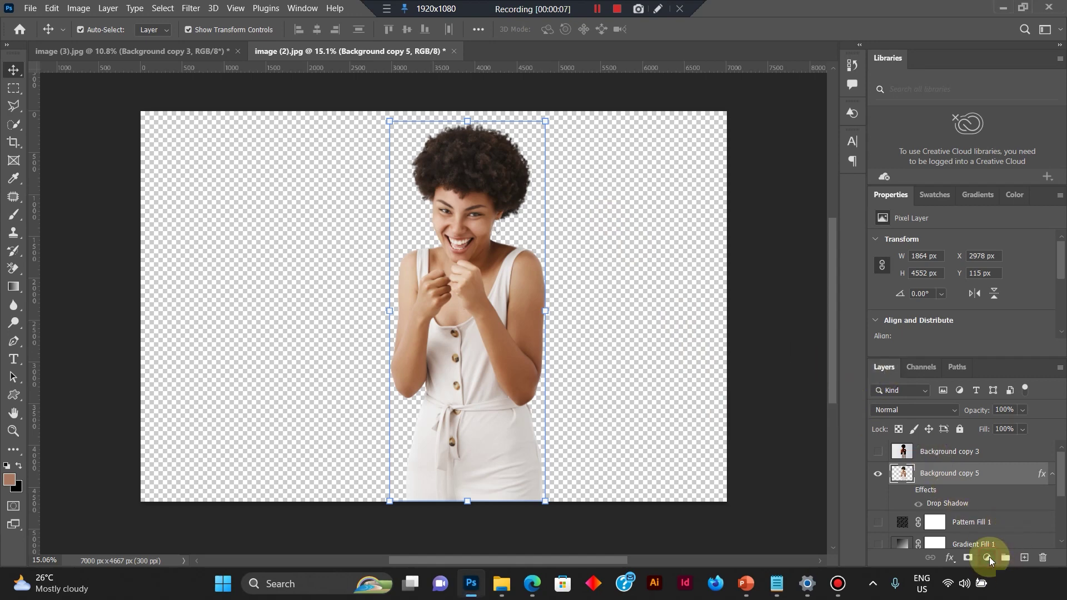
View the layer style options of the cut-out woman's layer, Background copy 5, without changing them.
right_click(960, 474)
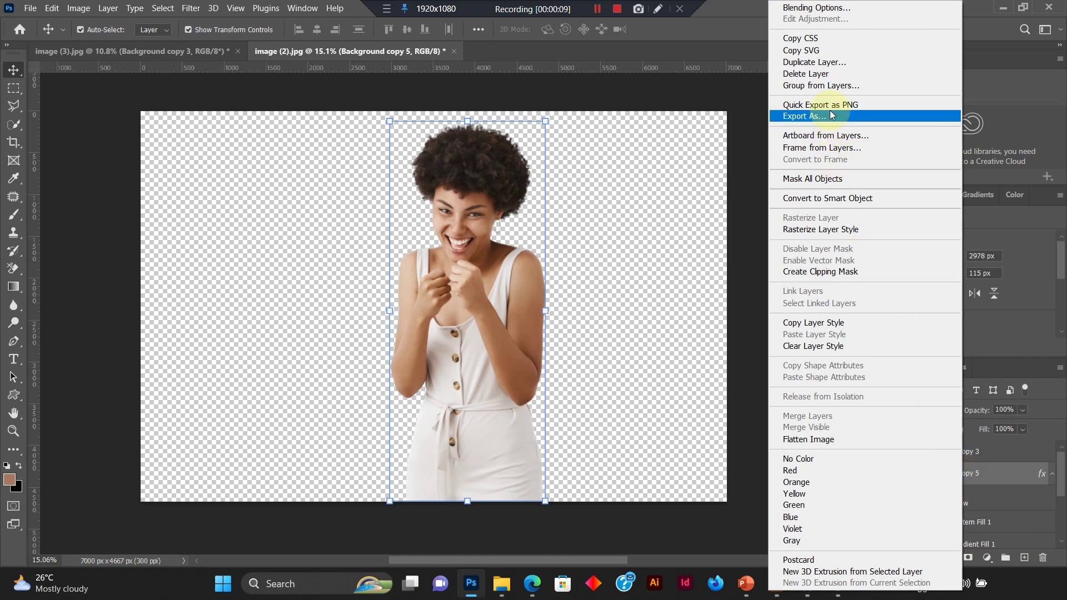
left_click(848, 8)
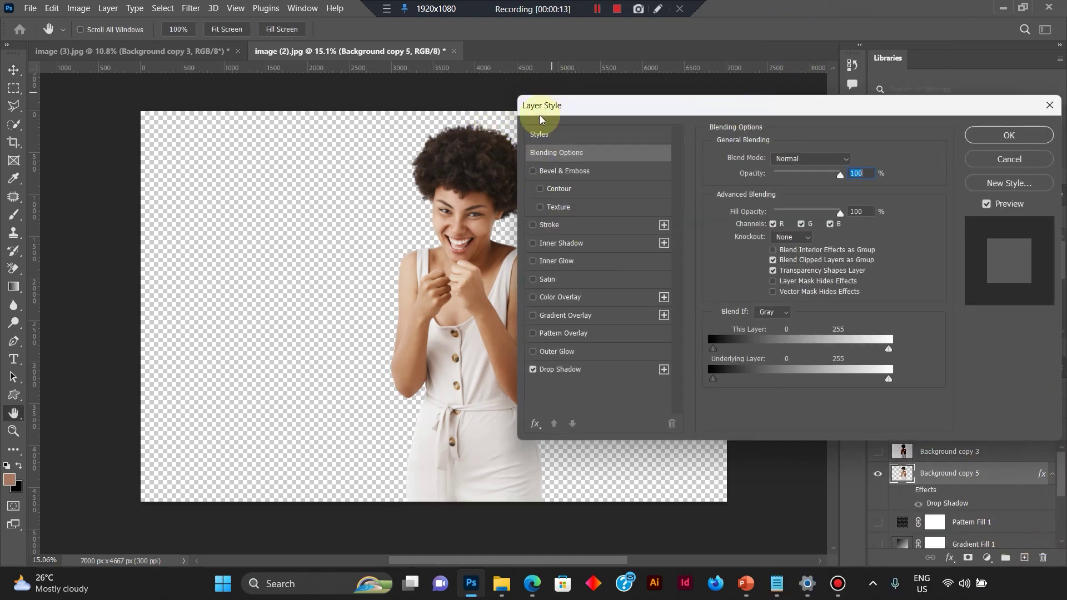
left_click(1008, 160)
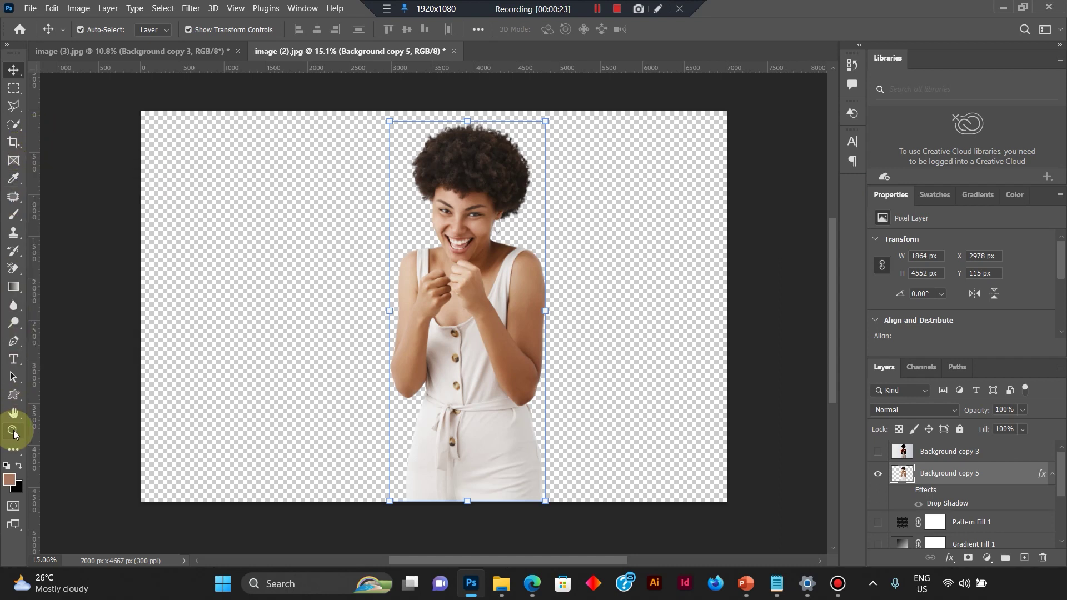
Show the peach color fill layer and add horizontal text with a person's full name in capitals beside the woman.
right_click(14, 370)
left_click(92, 355)
scroll(979, 490, "down", 3)
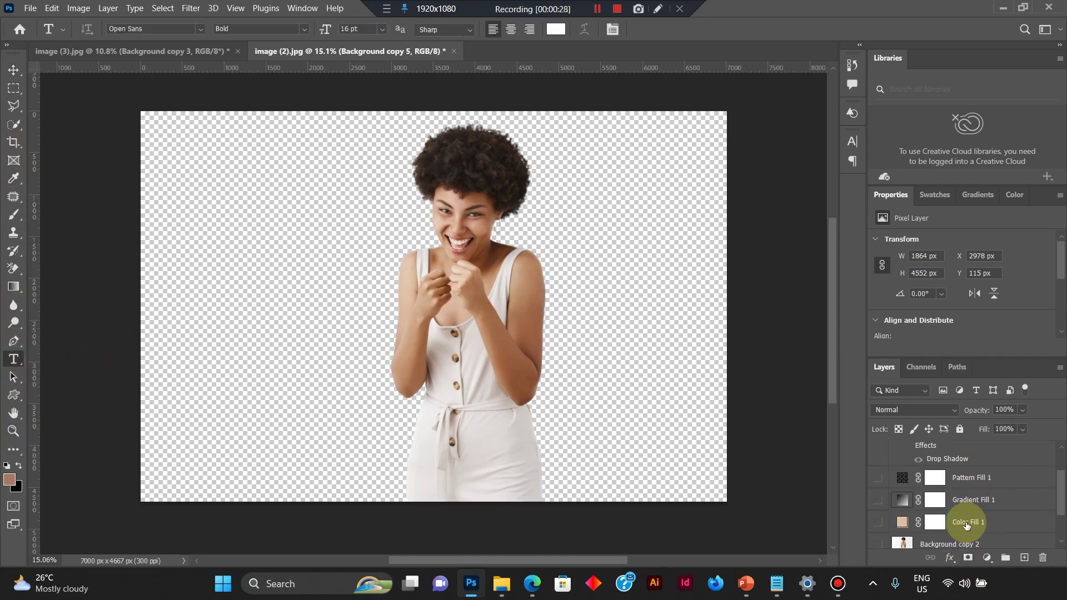
left_click(878, 471)
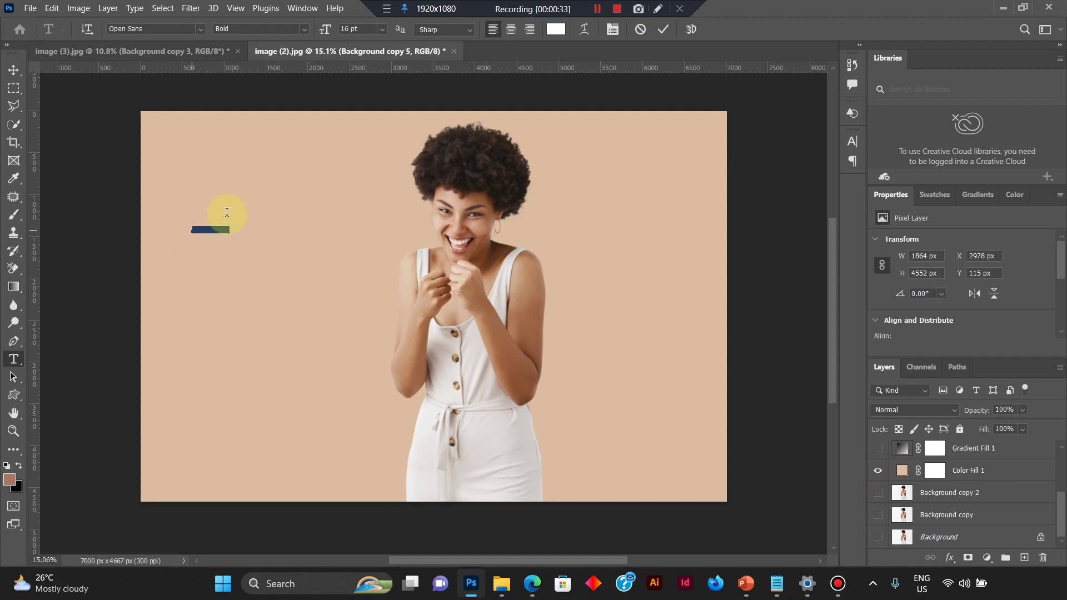
type("SUMMER SALE")
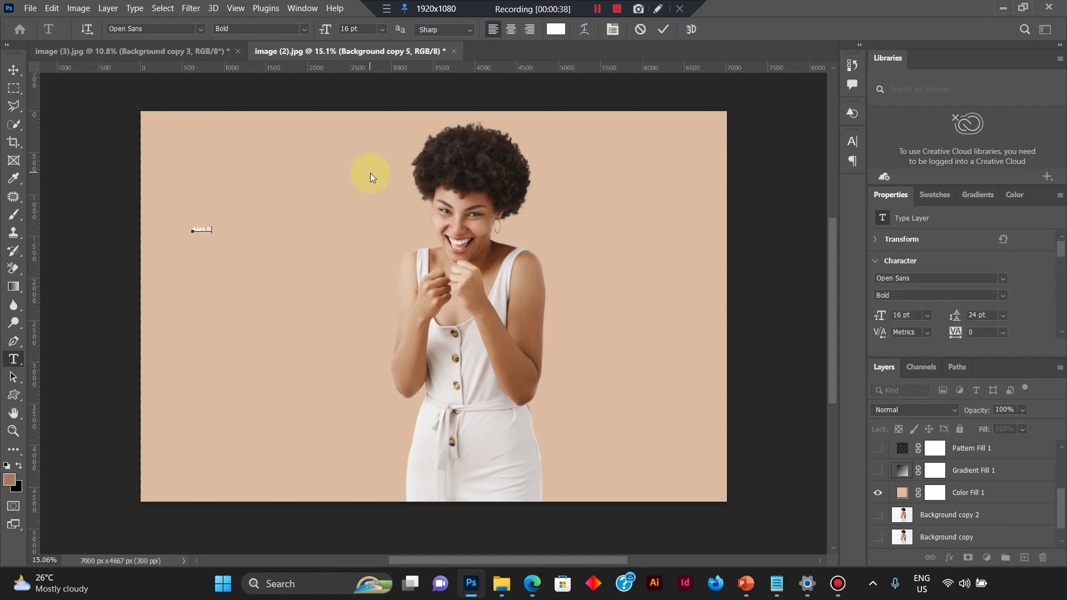
Enlarge the name text to about 187 pt and position it across the woman's face.
key("ctrl+a")
left_click_drag(234, 231, 441, 436)
left_click_drag(490, 275, 664, 428)
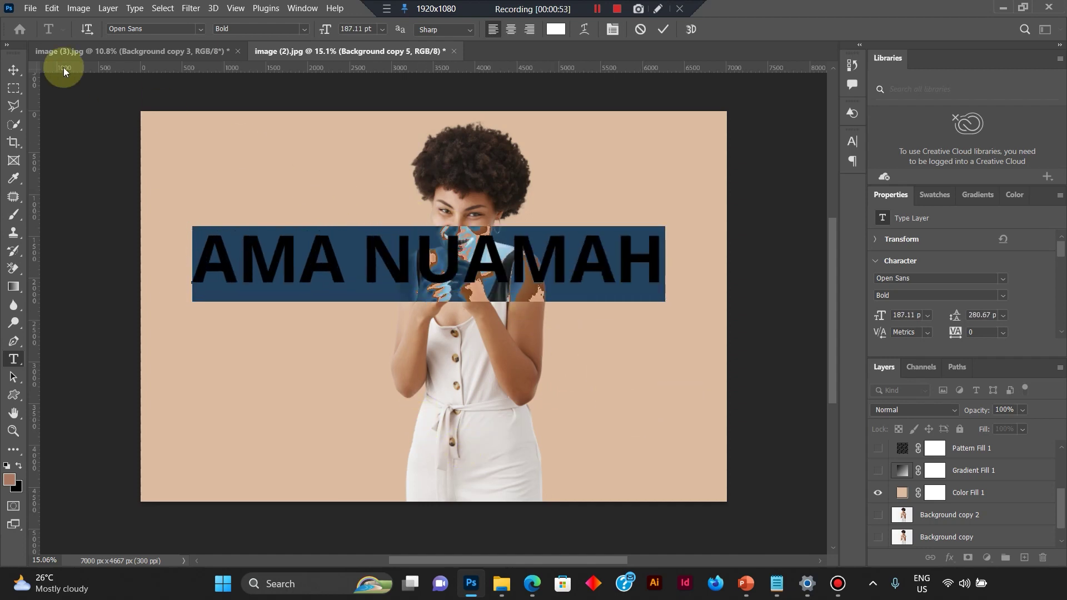
left_click(14, 69)
left_click_drag(445, 278, 466, 253)
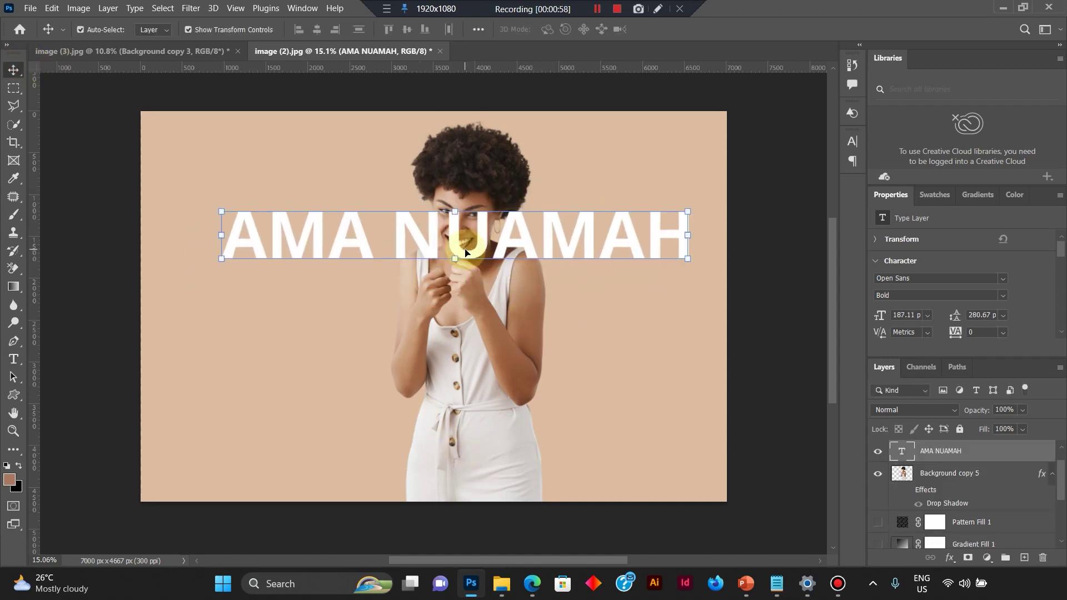
Change the name text's font to Nexa-Trial Black and commit the edit.
double_click(405, 238)
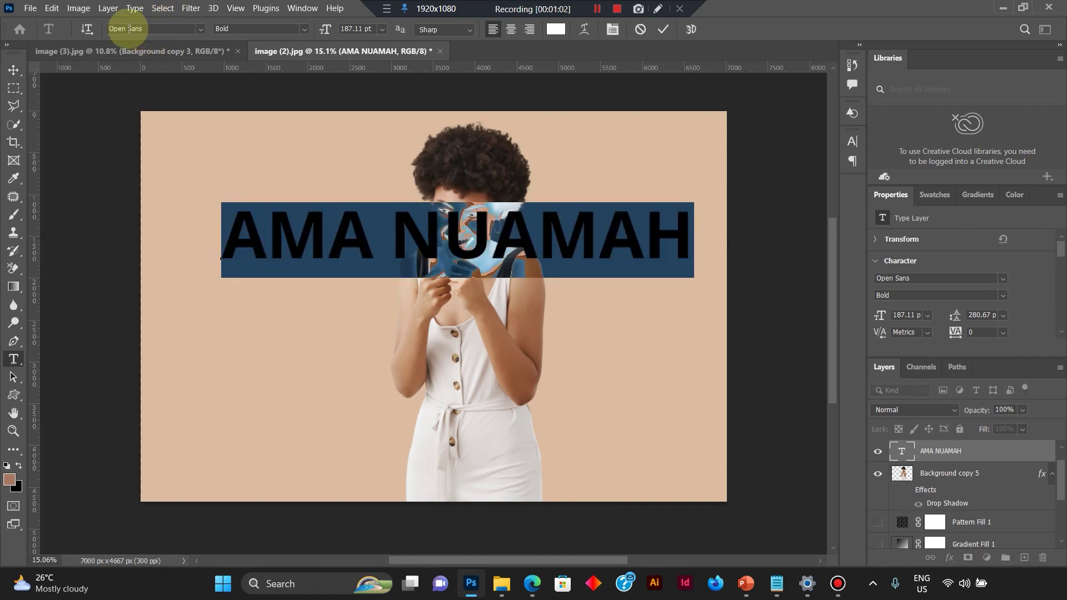
left_click(201, 28)
left_click(199, 97)
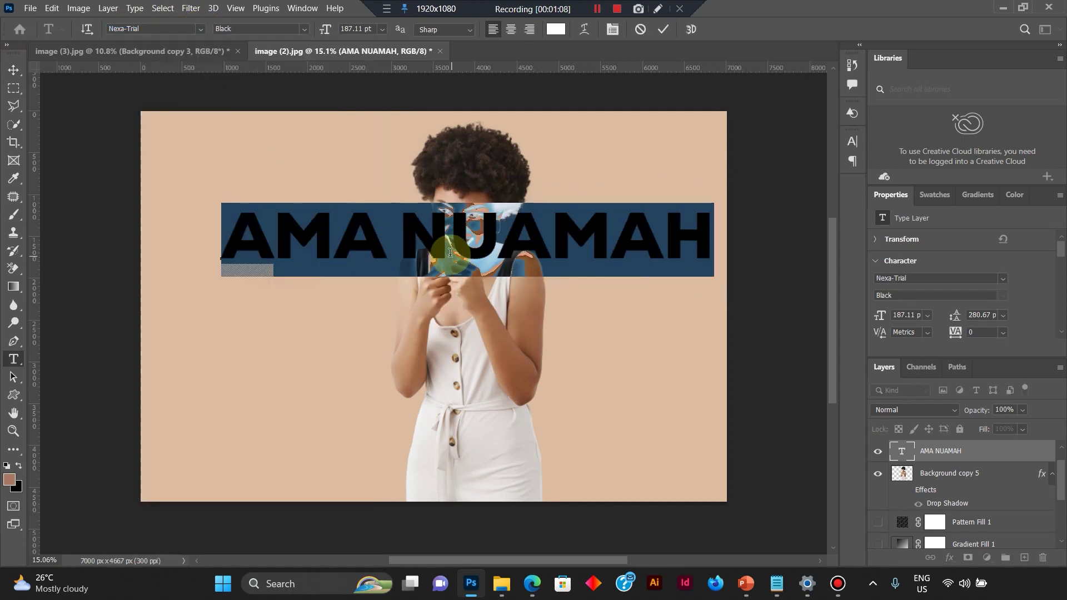
left_click(473, 236)
left_click(663, 29)
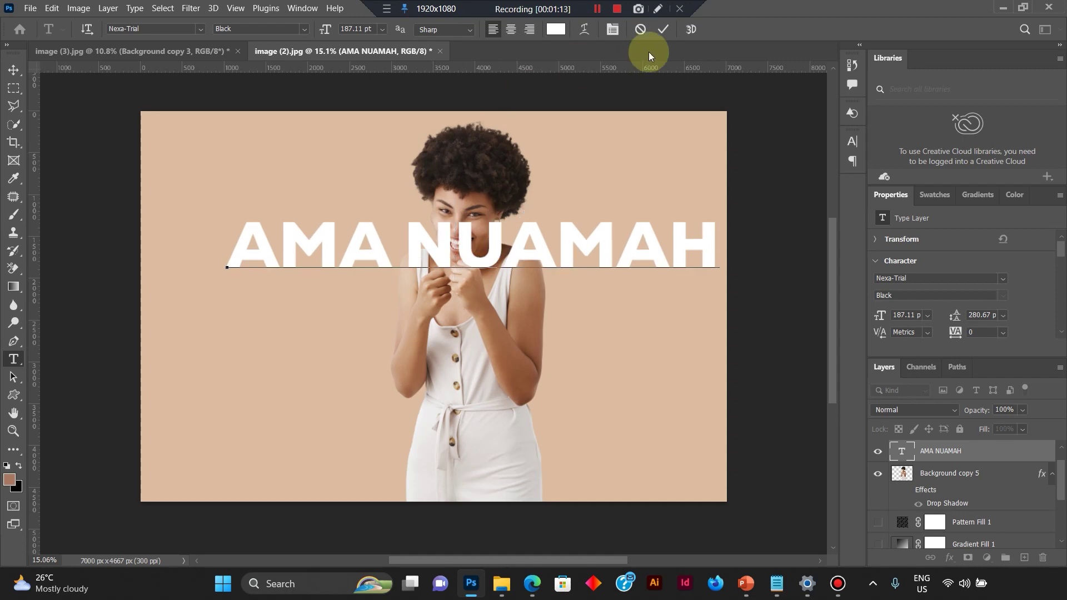
Place the woman's layer above the name text and shift both the woman and the text slightly left.
left_click_drag(911, 473, 937, 445)
left_click(13, 69)
left_click_drag(479, 278, 471, 279)
left_click_drag(307, 240, 300, 245)
left_click(782, 179)
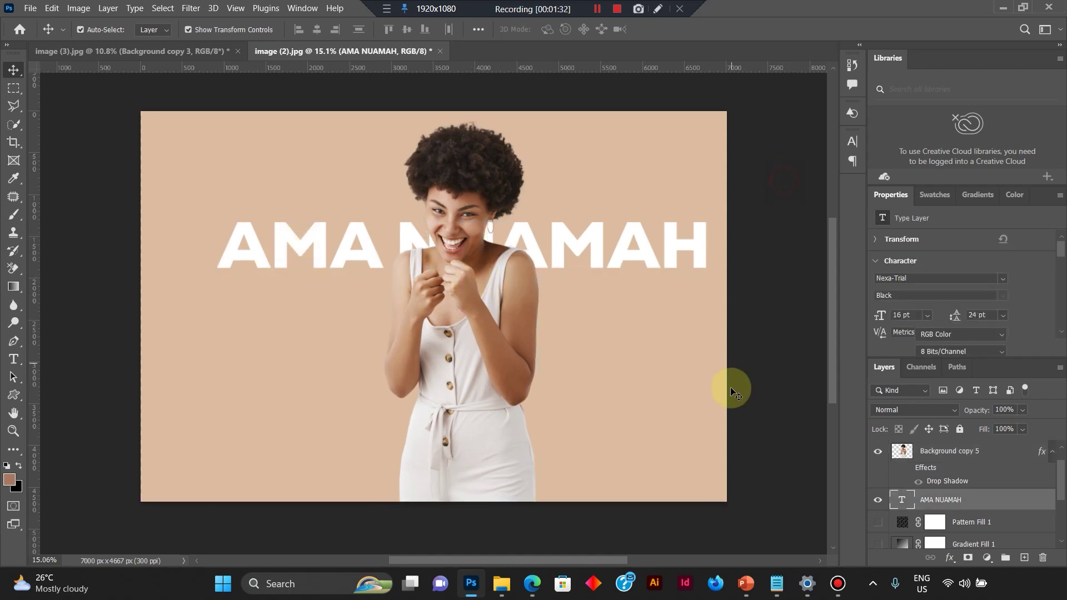
Open the blending options of the name text layer and enable Bevel & Emboss.
left_click(941, 461)
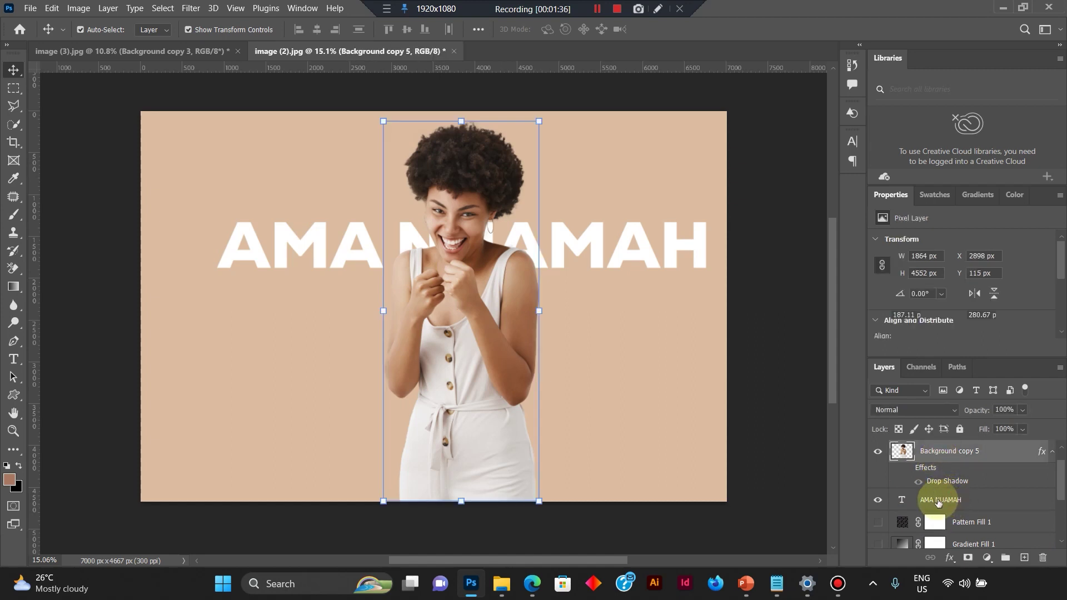
left_click(938, 501)
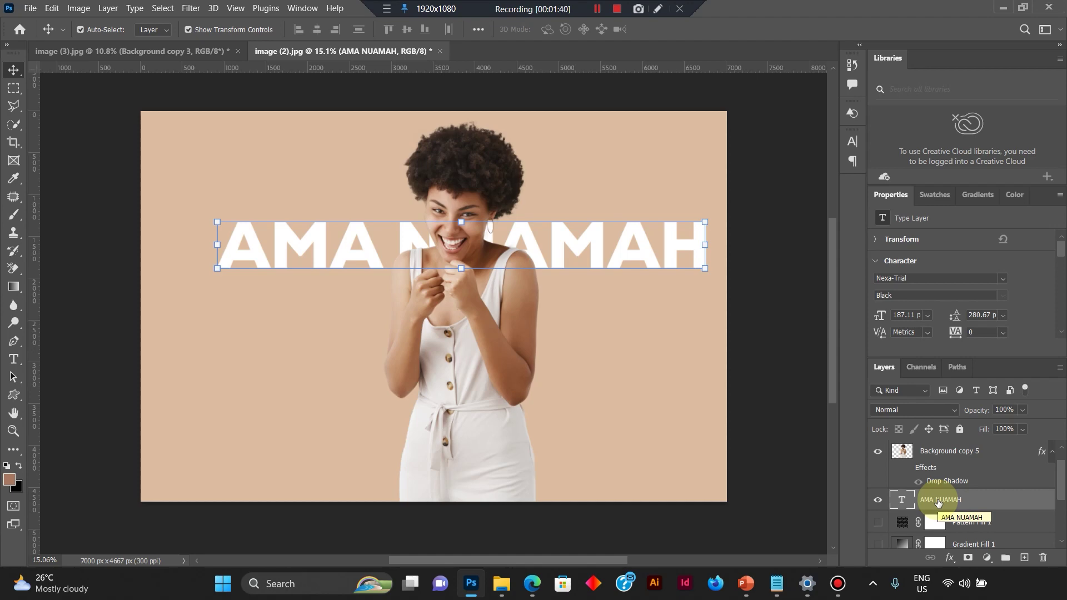
right_click(938, 501)
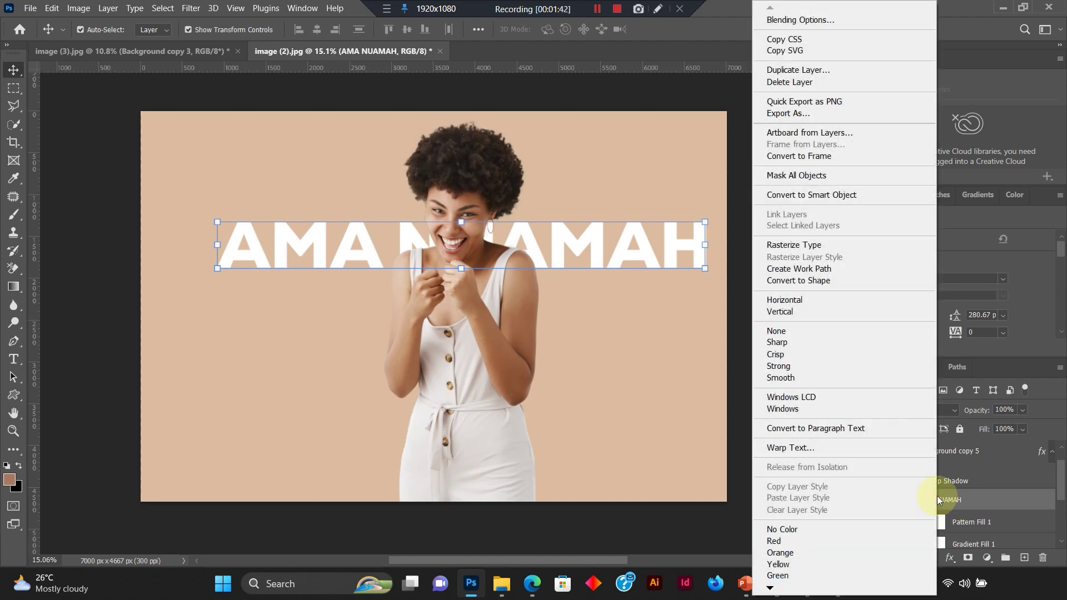
left_click(801, 20)
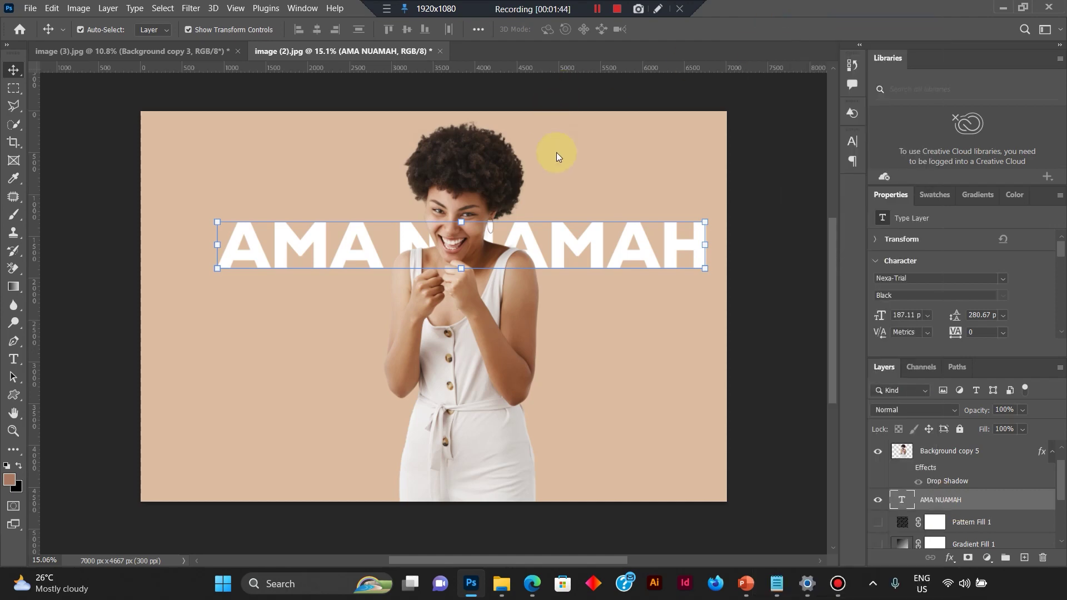
left_click_drag(638, 105, 697, 110)
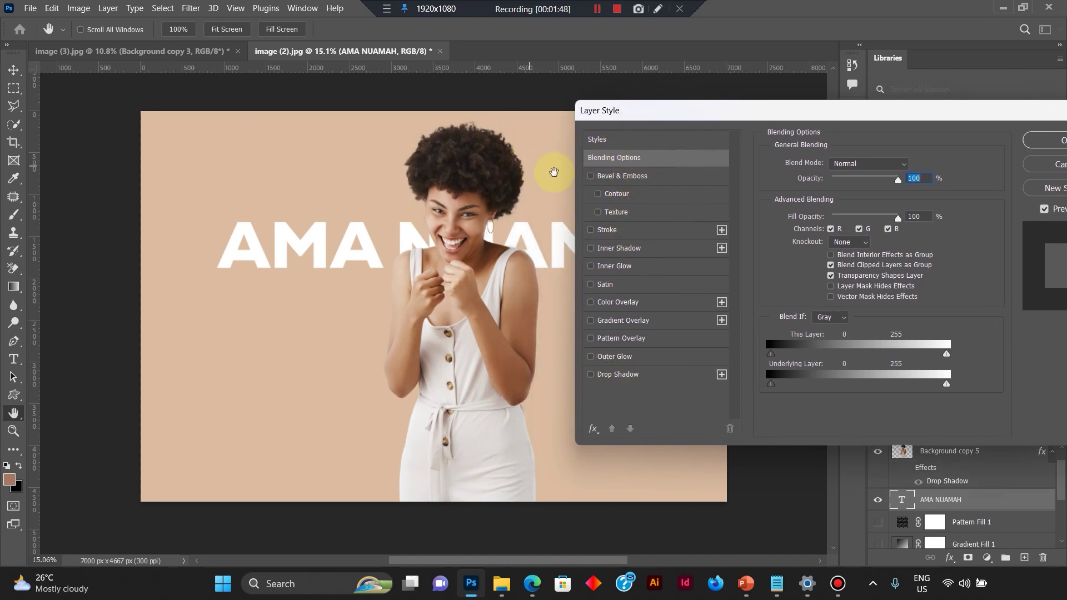
left_click(628, 177)
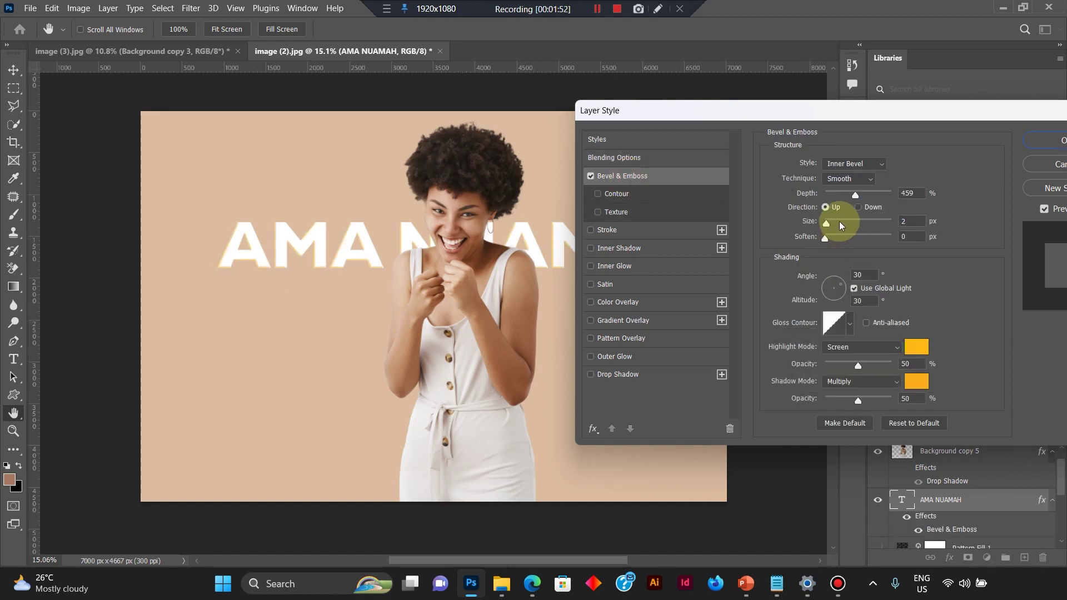
Set the text's bevel to 1000% depth, 59 px size, 3 px soften and the Chisel Hard technique.
mouse_move(855, 238)
left_mouse_down()
mouse_move(837, 239)
mouse_move(881, 226)
mouse_move(844, 236)
left_mouse_up()
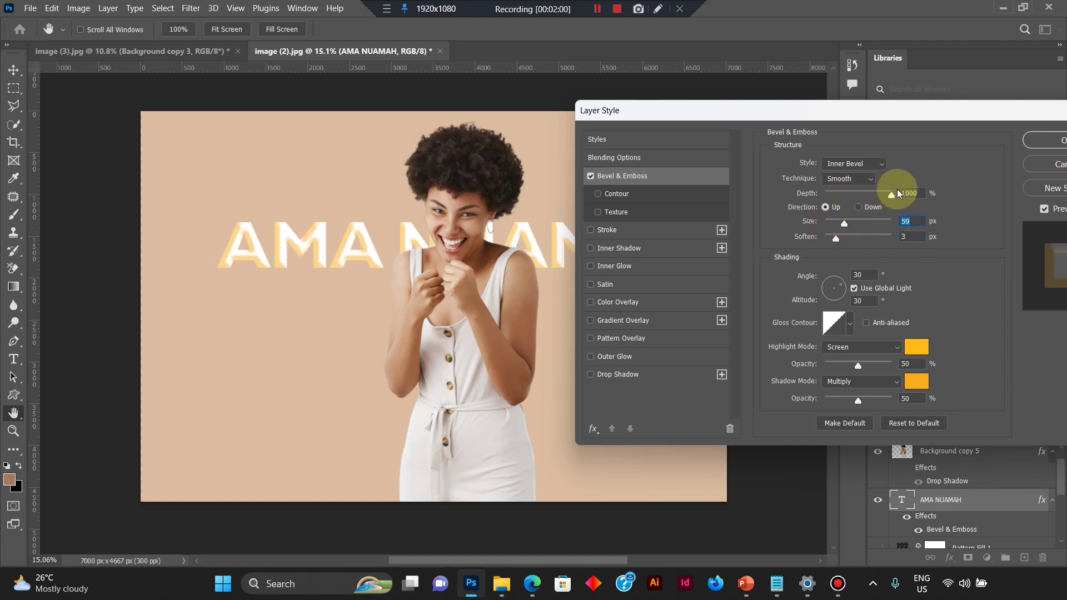
left_click(868, 180)
left_click(869, 181)
left_click(865, 179)
left_click(859, 212)
left_click(862, 179)
left_click(859, 200)
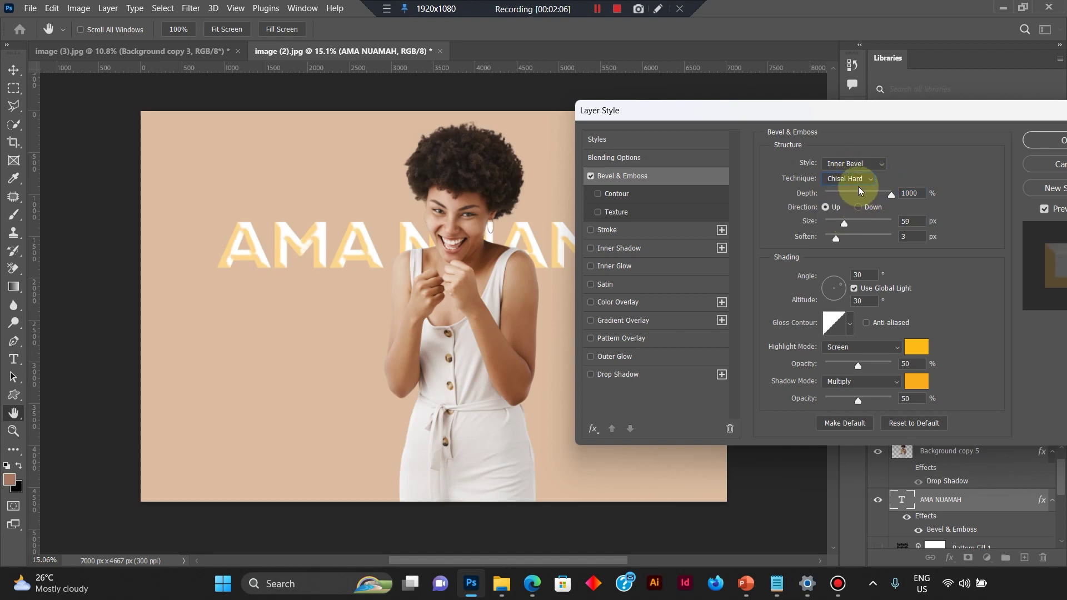
Enable Contour and Texture for the name text's bevel, try several texture patterns ending with a black vertical stripe, and disable Contour.
left_click(859, 181)
left_click(851, 202)
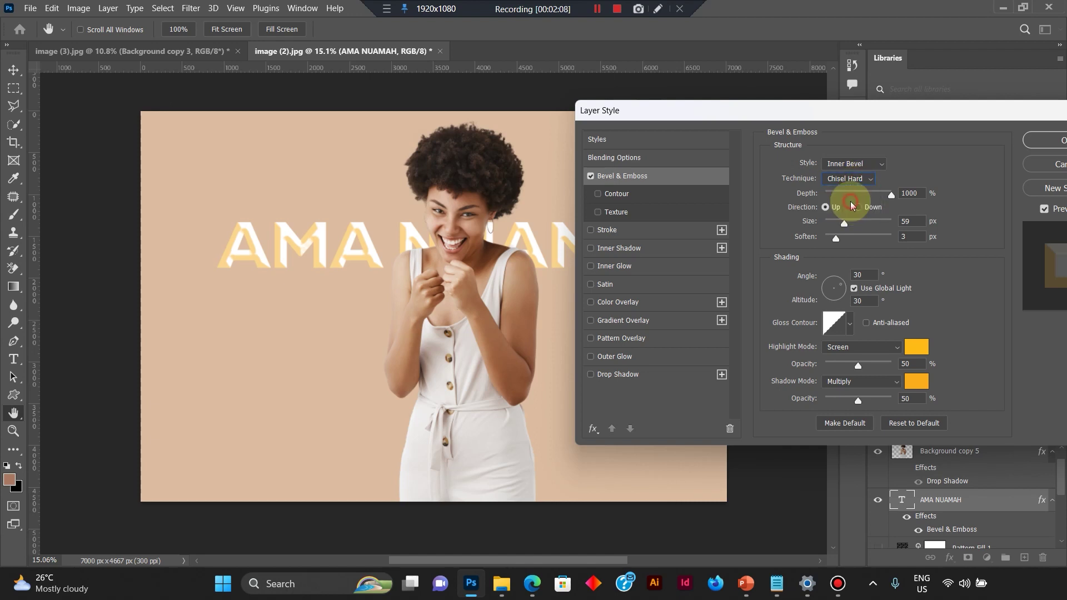
left_click(636, 194)
left_click(639, 212)
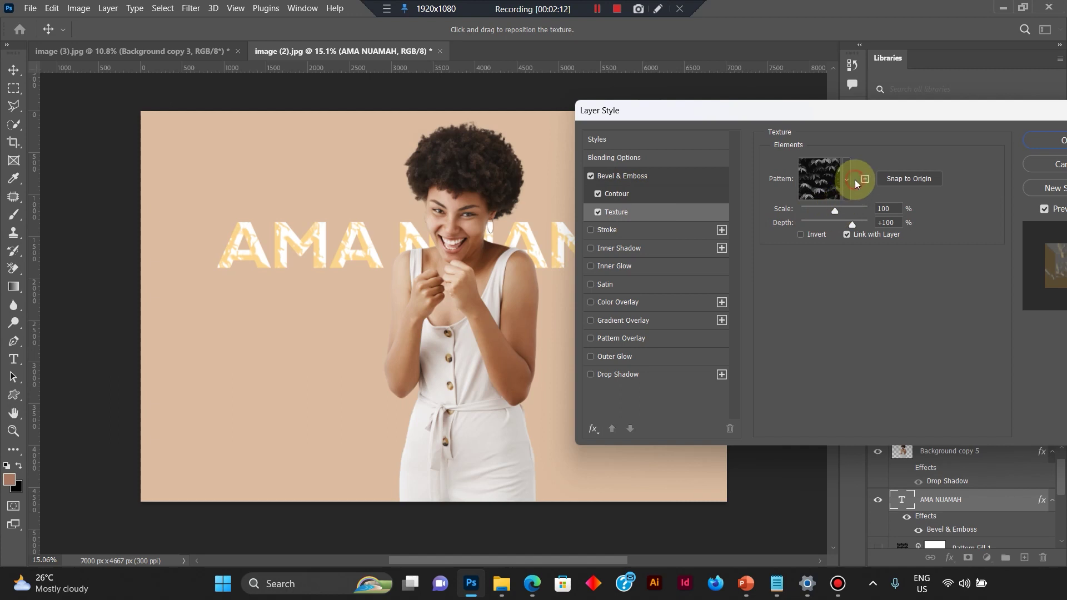
left_click(855, 182)
left_click(809, 240)
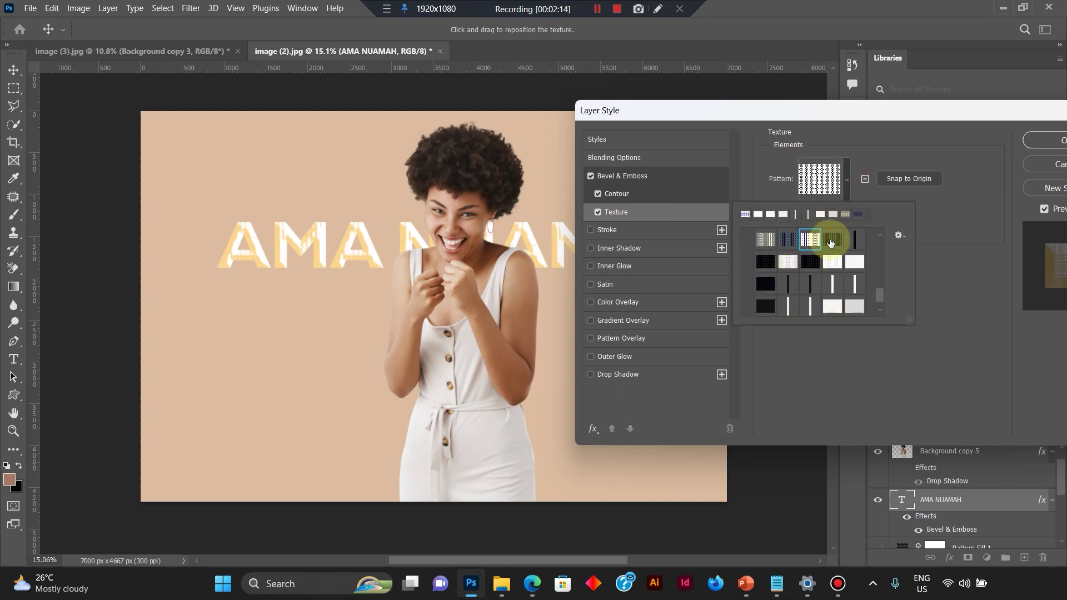
left_click(844, 238)
left_click(859, 239)
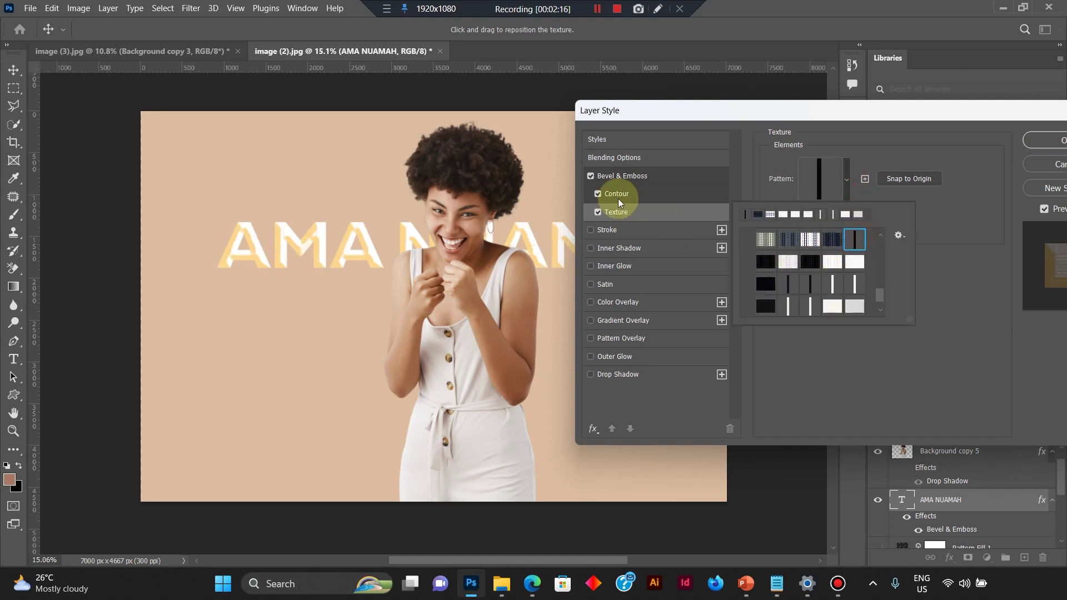
left_click(603, 198)
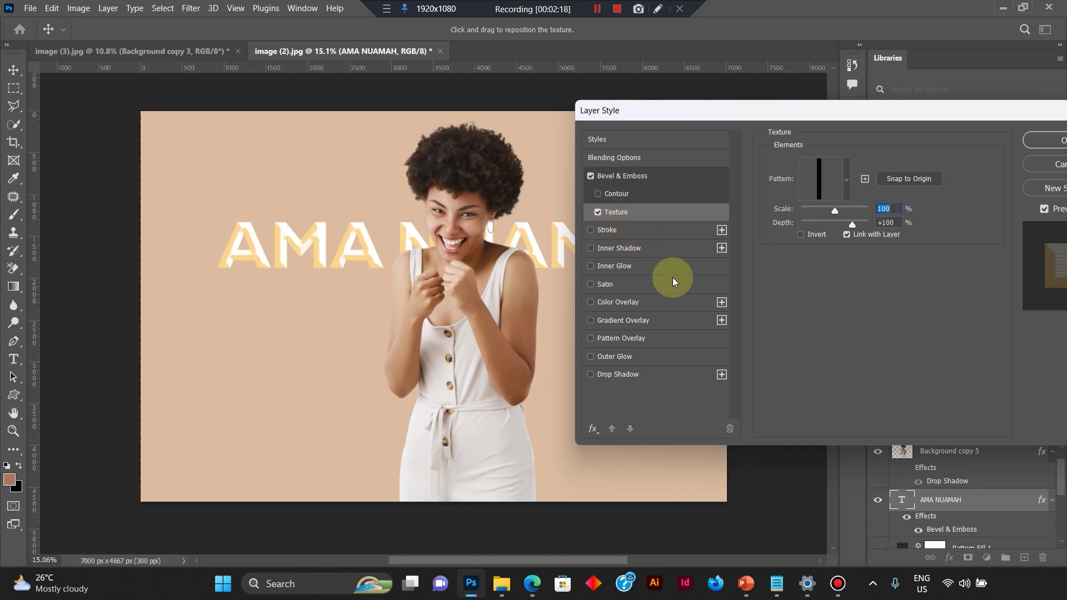
Enable a 139 px outside stroke on the name text and turn off its Bevel & Emboss.
left_click(648, 229)
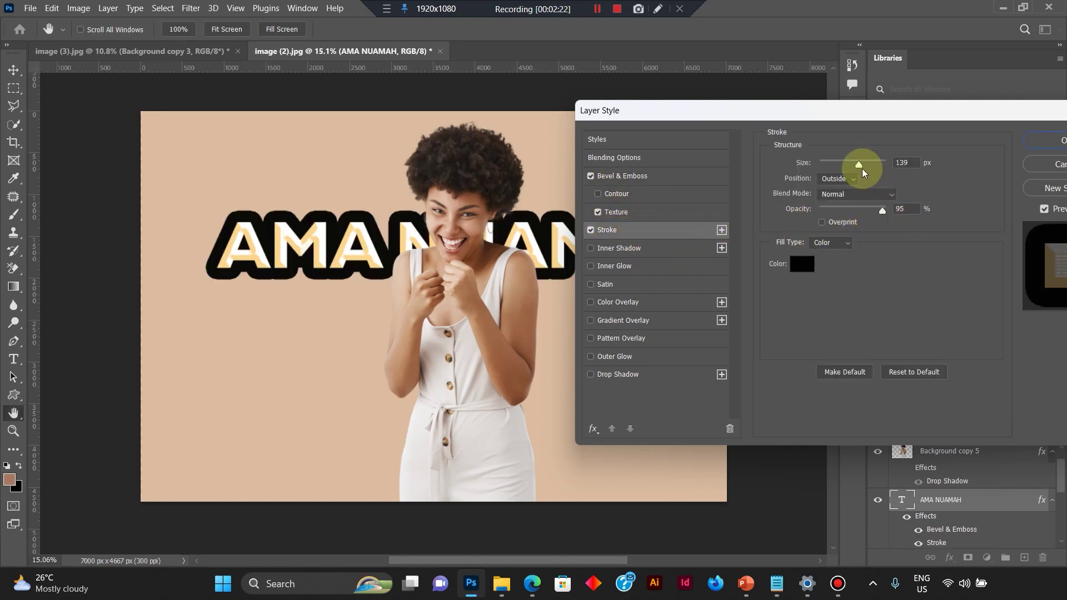
mouse_move(858, 166)
left_mouse_down()
mouse_move(834, 169)
mouse_move(850, 174)
left_mouse_up()
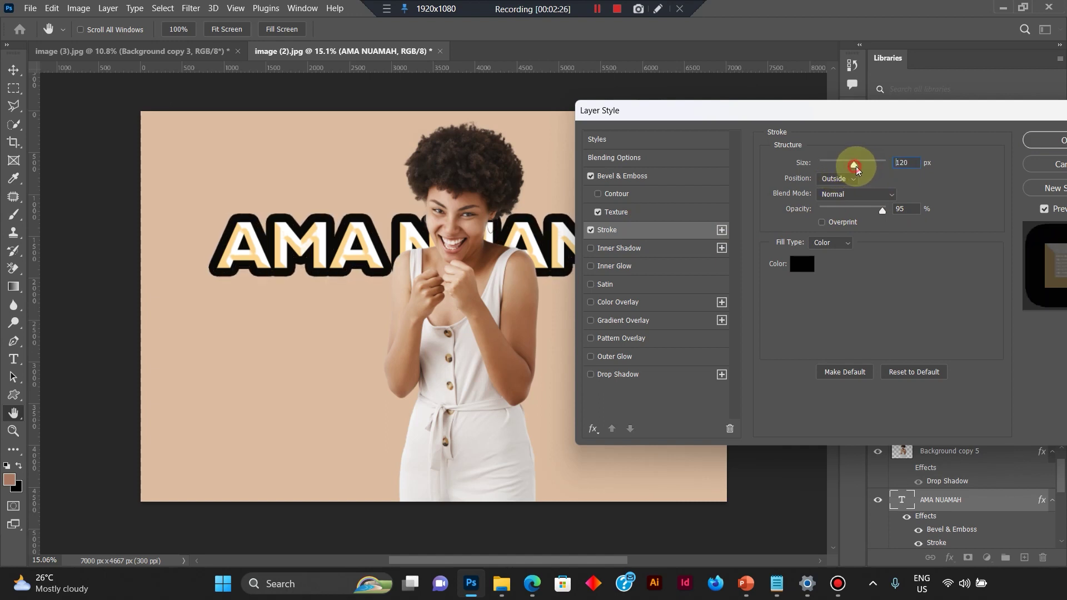
left_click_drag(854, 170, 859, 170)
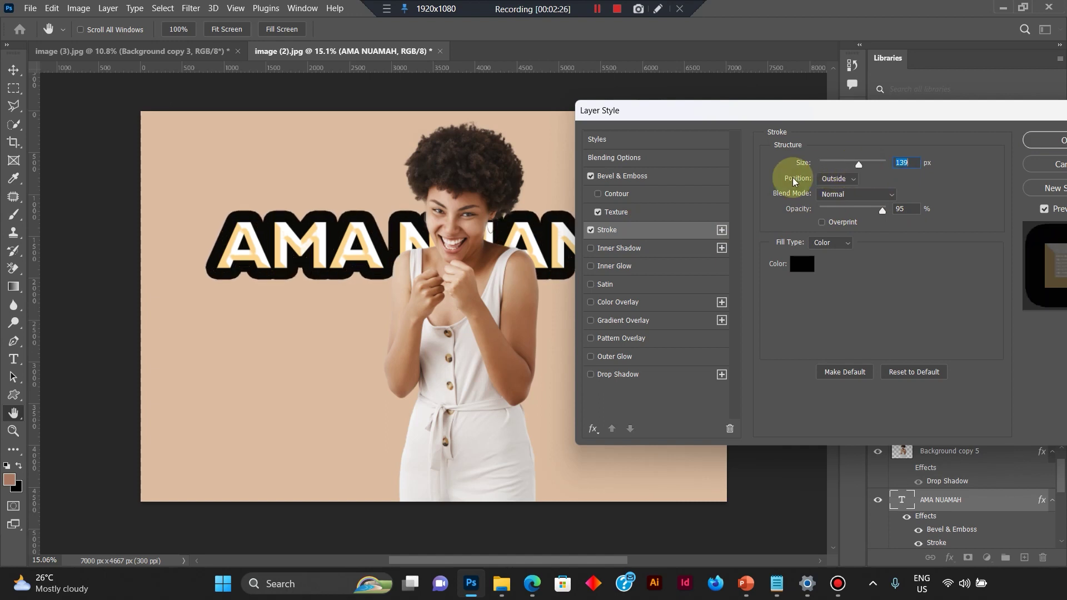
left_click(591, 176)
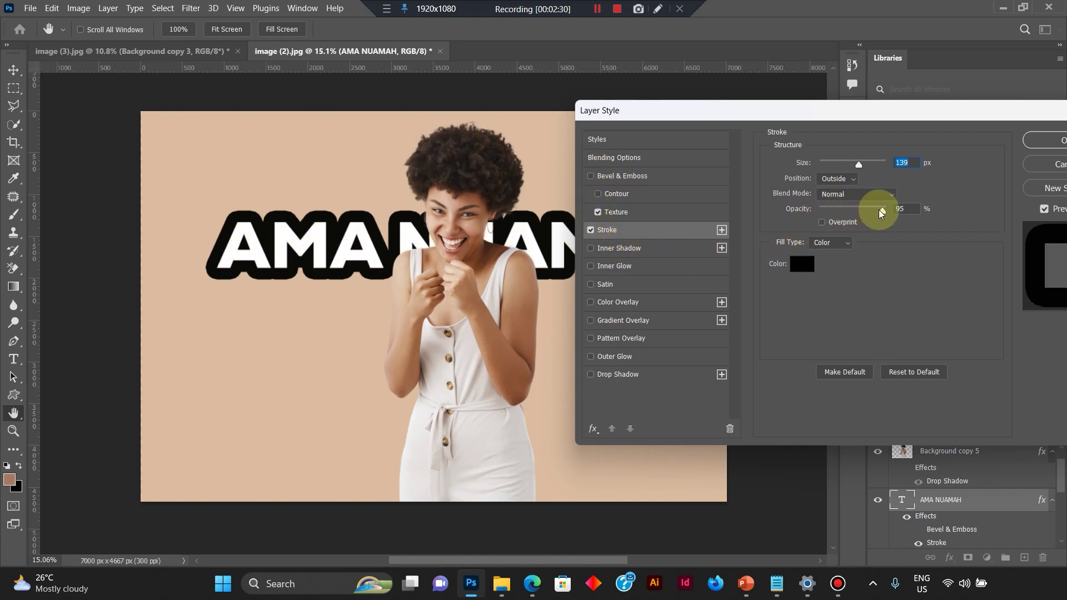
Lower the stroke's opacity to 18% and try the Inside and Center positions before setting it back to Outside.
left_click_drag(884, 212, 831, 214)
left_click(828, 178)
left_click(836, 204)
left_click(837, 179)
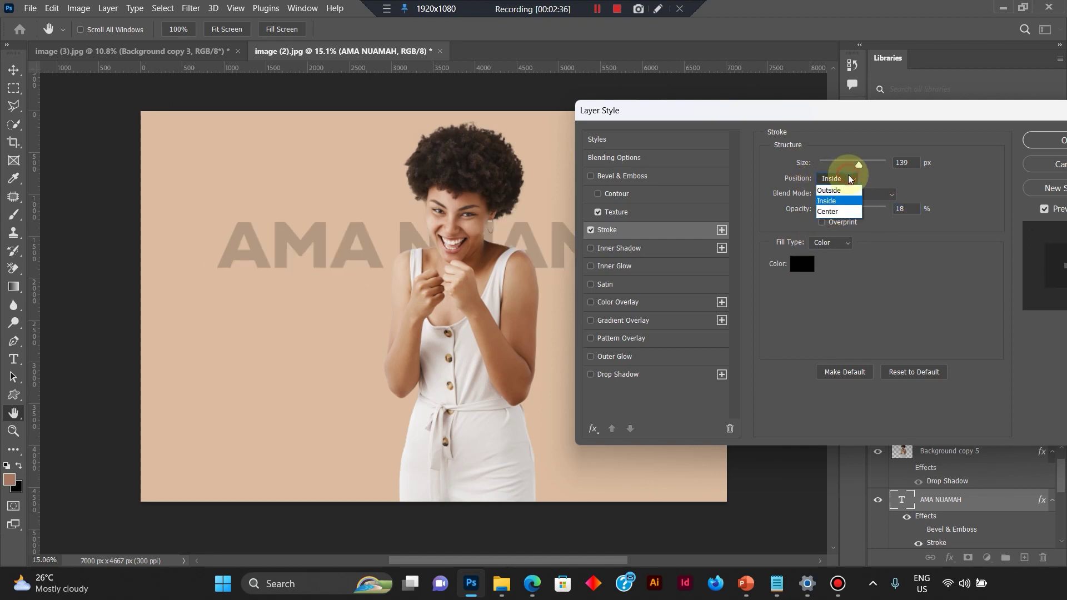
left_click(828, 212)
left_click(834, 178)
left_click(838, 191)
Try the Linear Dodge (Add) and Hard Mix blend modes on the stroke and set it back to Normal.
left_click(881, 192)
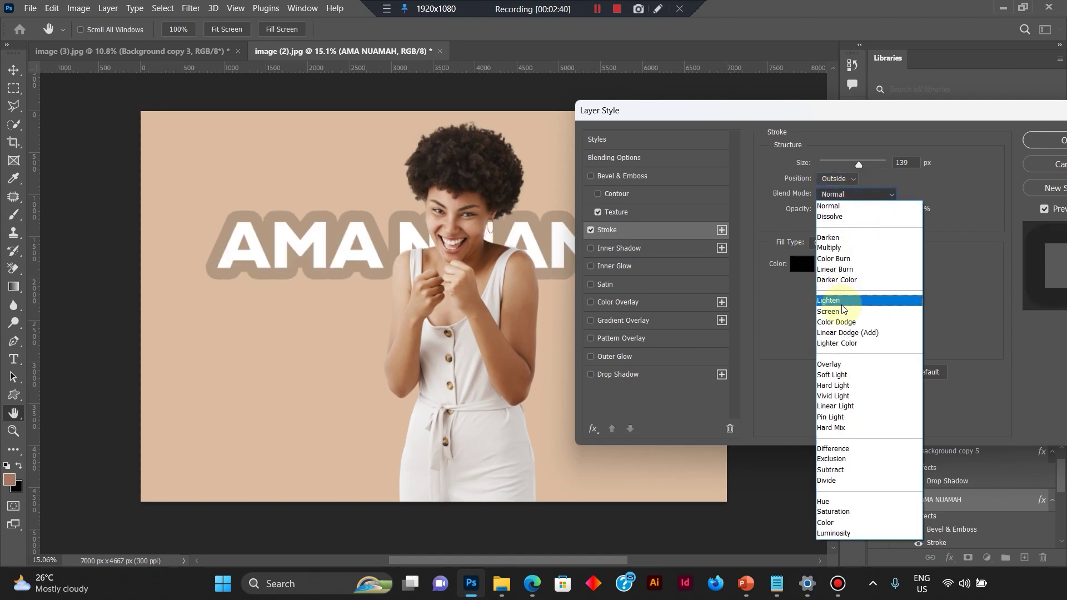
left_click(841, 330)
left_click(881, 194)
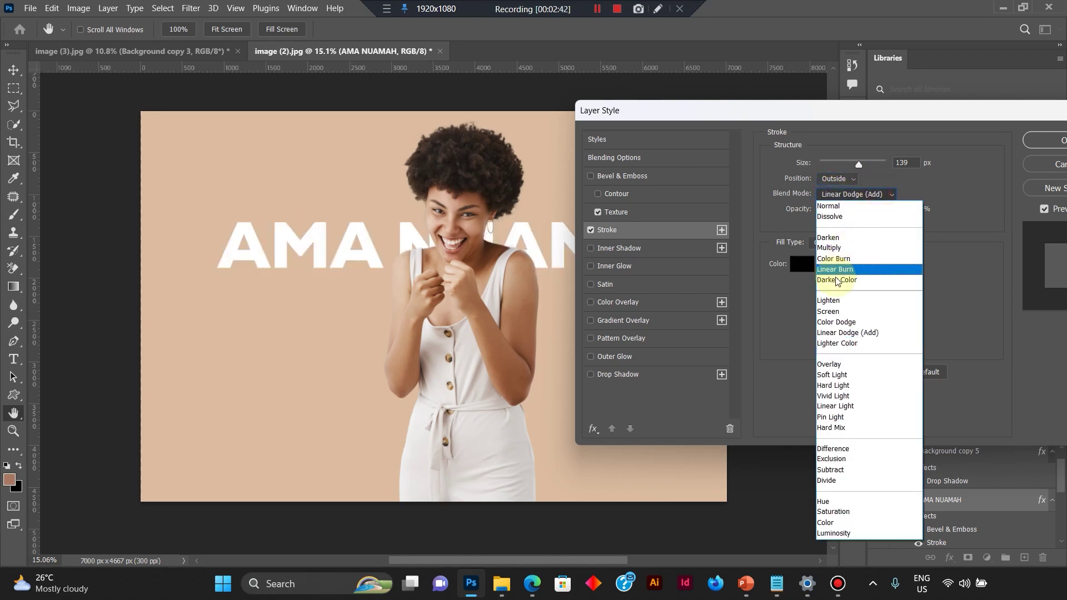
left_click(850, 427)
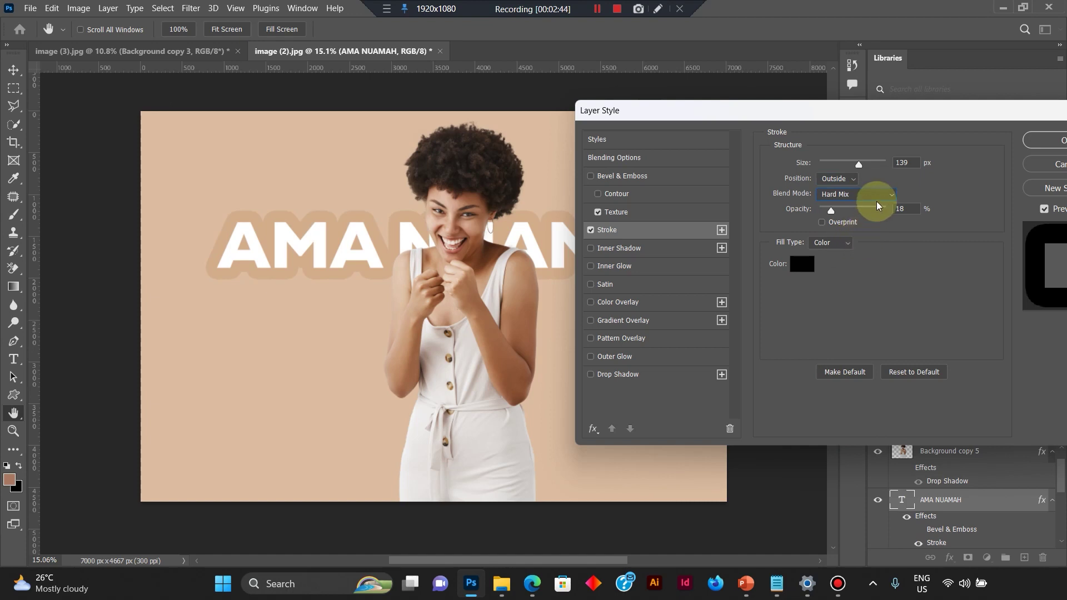
left_click(887, 195)
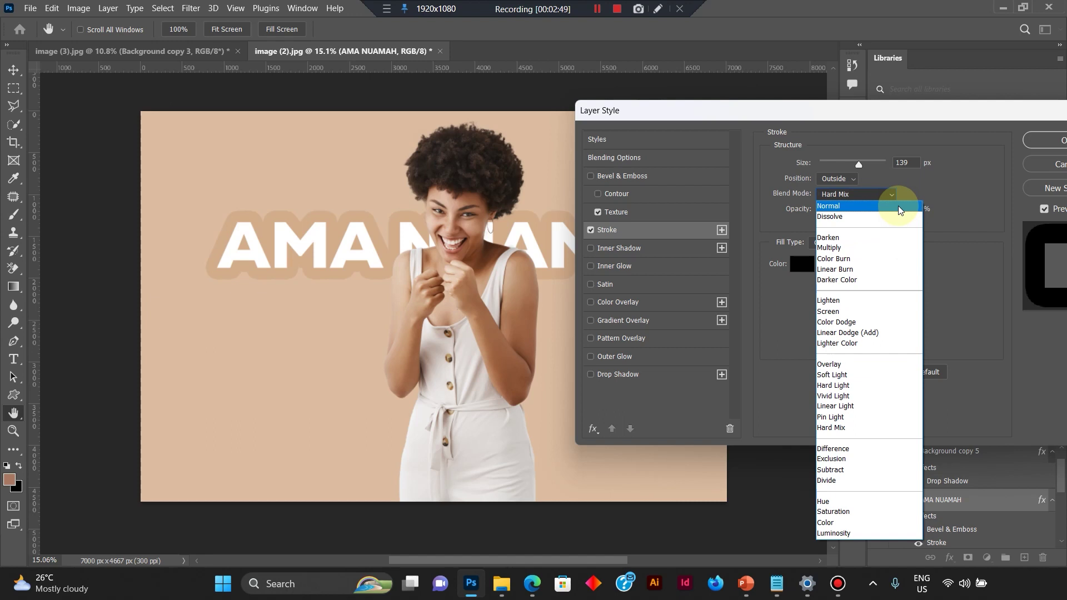
left_click(899, 207)
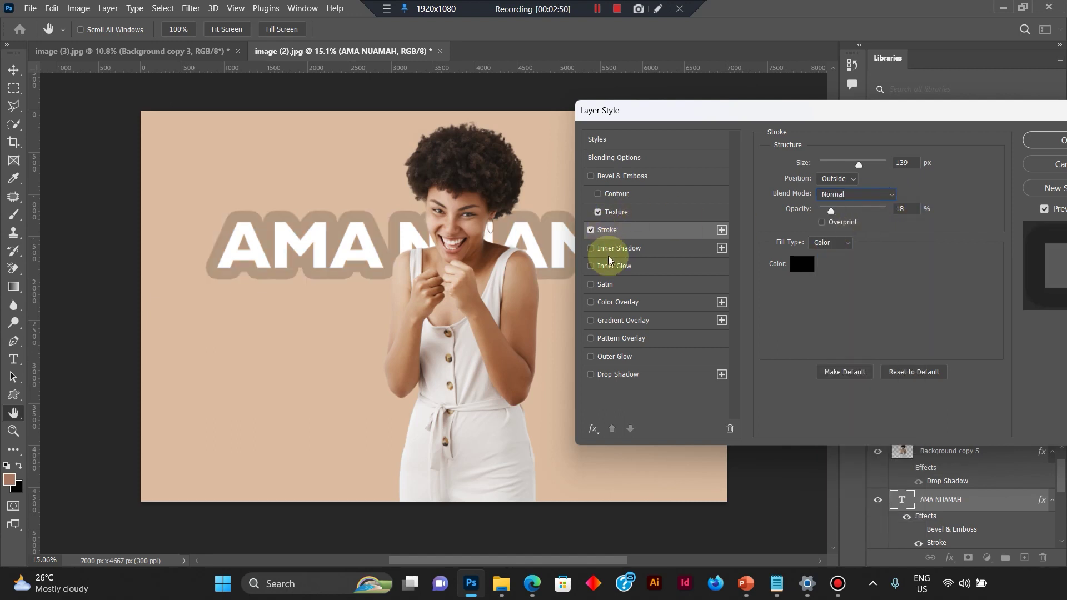
Turn off the name text's stroke and try out the Inner Shadow and Inner Glow effects.
left_click(591, 230)
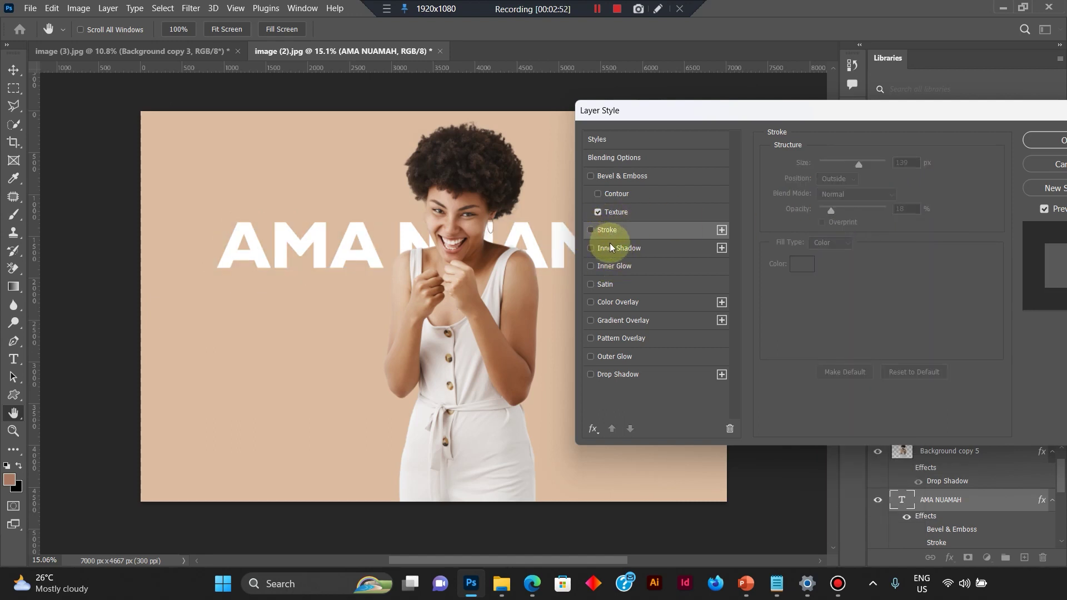
left_click(610, 246)
left_click(591, 249)
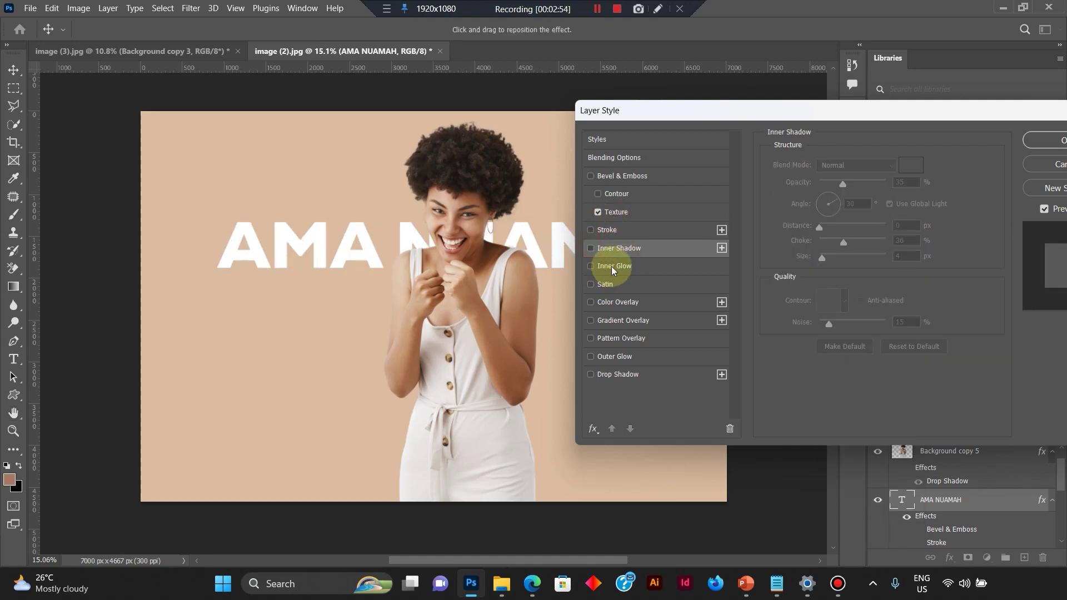
left_click(600, 266)
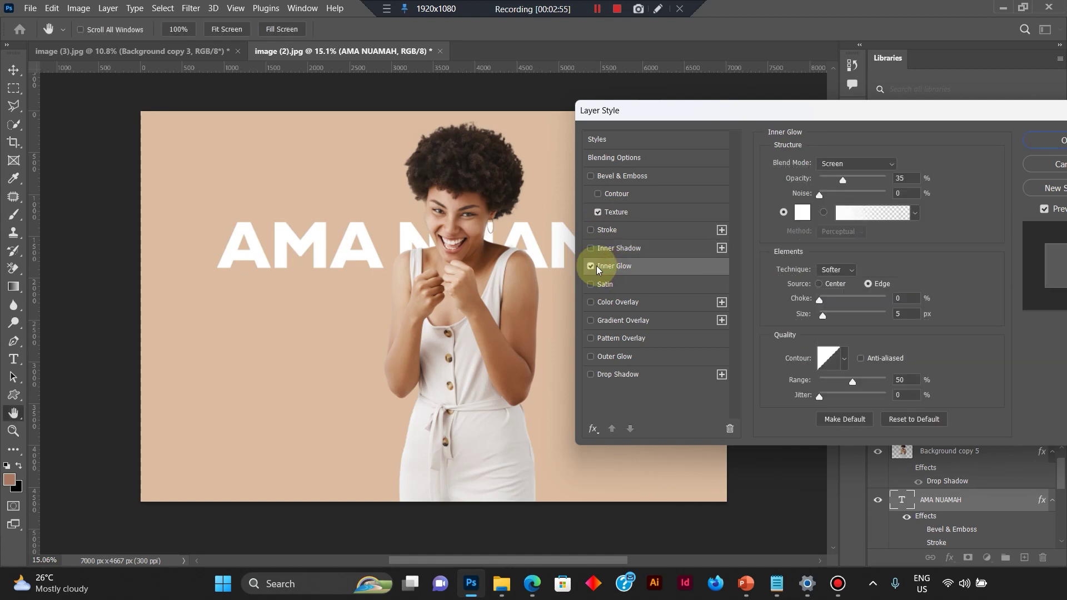
Try a Color Overlay on the name text, change its color to a very dark olive brown, and disable the overlay.
left_click(610, 304)
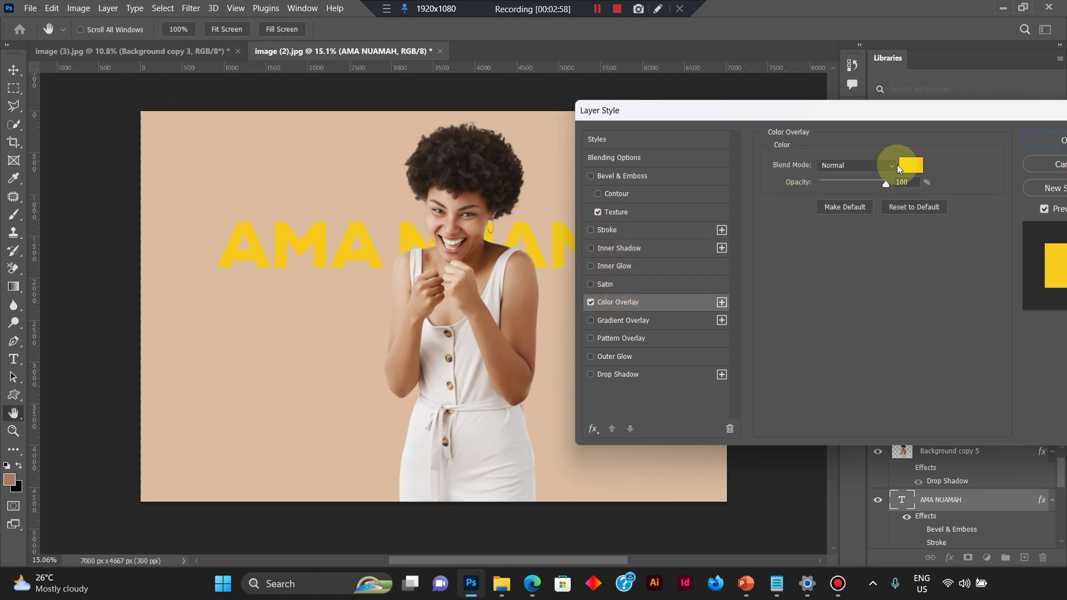
left_click(911, 166)
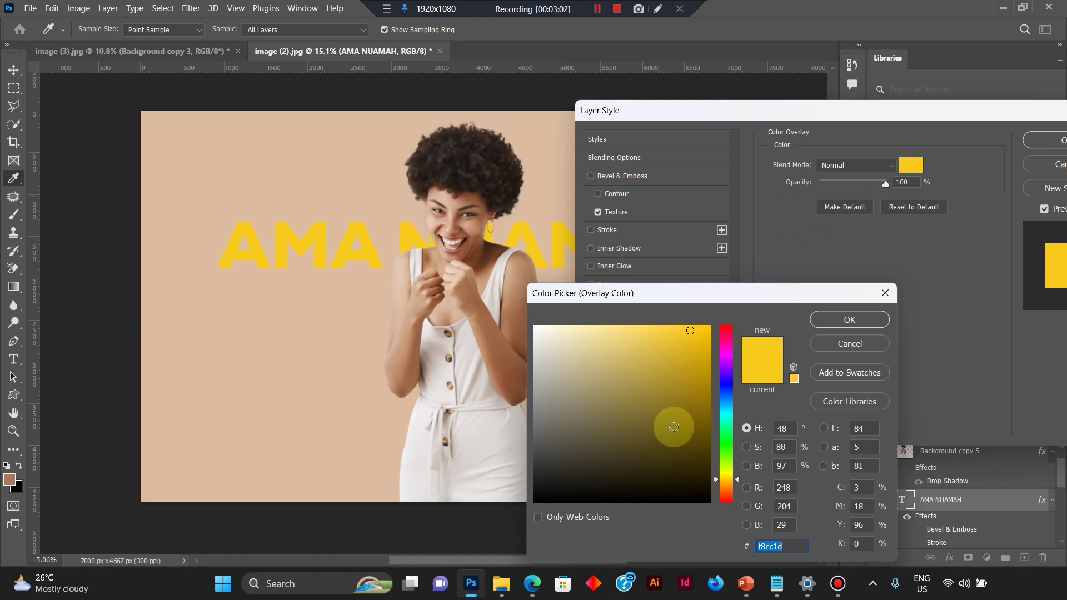
mouse_move(711, 487)
left_mouse_down()
mouse_move(691, 459)
mouse_move(656, 469)
mouse_move(608, 422)
mouse_move(610, 351)
mouse_move(709, 448)
mouse_move(596, 459)
mouse_move(662, 440)
mouse_move(615, 467)
mouse_move(584, 353)
mouse_move(634, 400)
mouse_move(643, 457)
mouse_move(678, 477)
left_mouse_up()
left_click(850, 320)
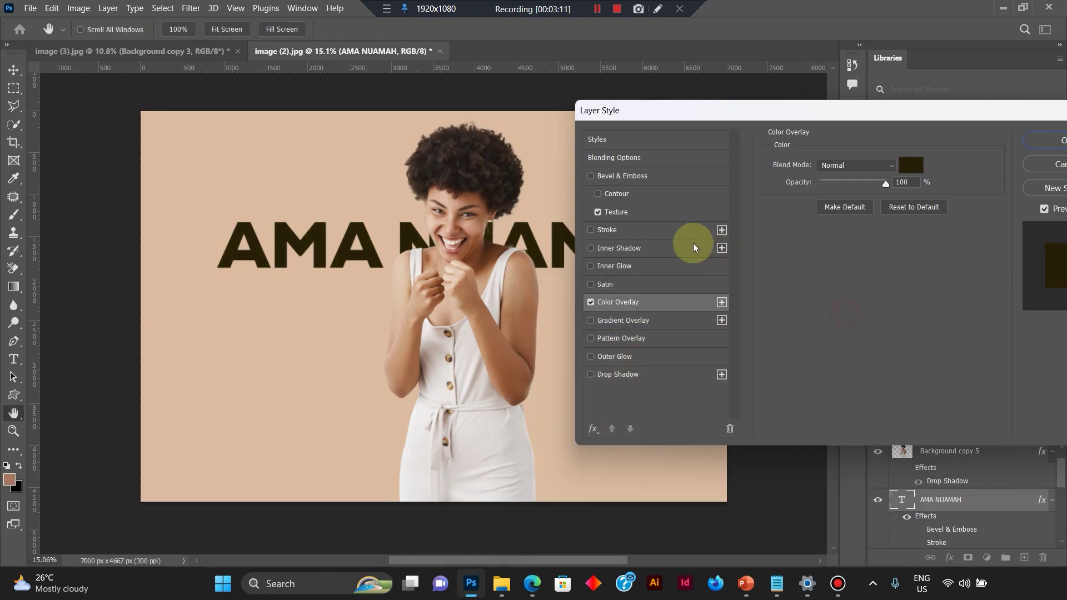
left_click(590, 302)
Try Gradient Overlay and Pattern Overlay on the name text, switch both off, and enable Outer Glow.
left_click(591, 321)
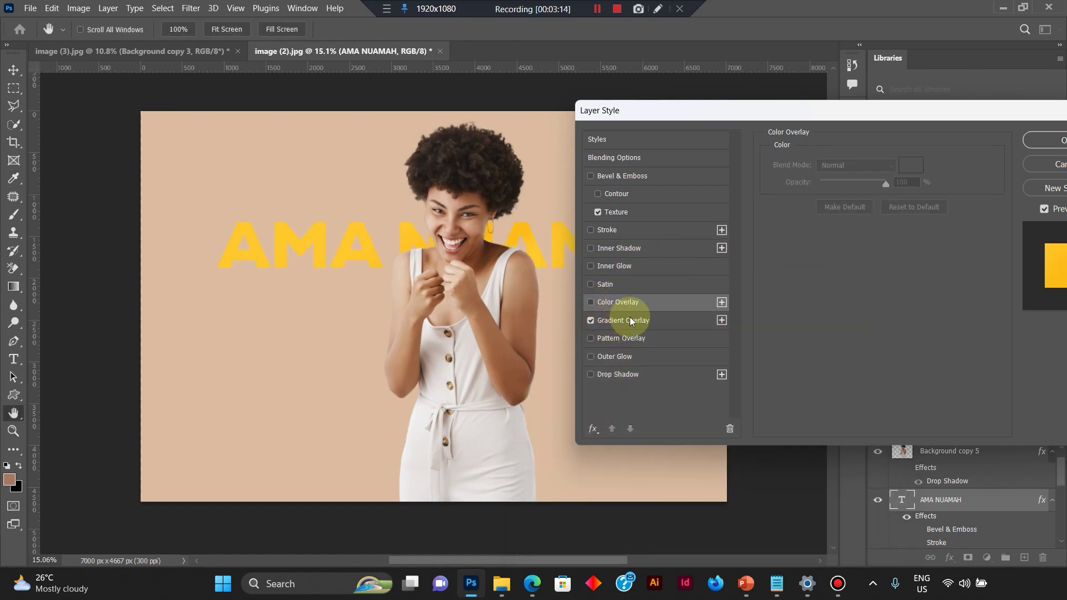
left_click(599, 326)
left_click(598, 357)
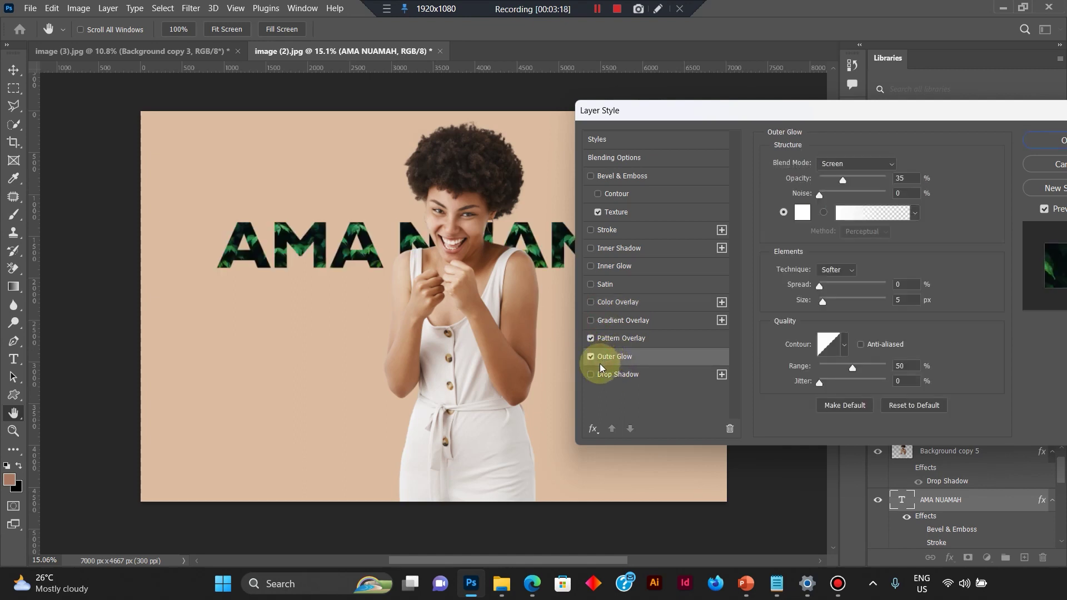
left_click(591, 339)
Enable a black Drop Shadow on the name text and apply the layer style.
left_click(604, 375)
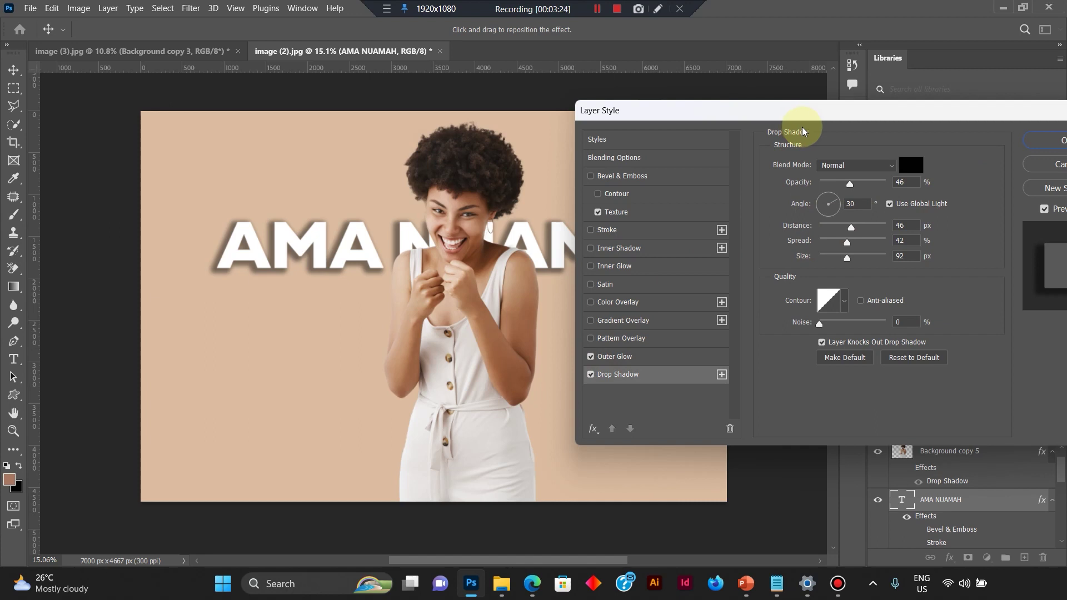
left_click_drag(731, 111, 354, 131)
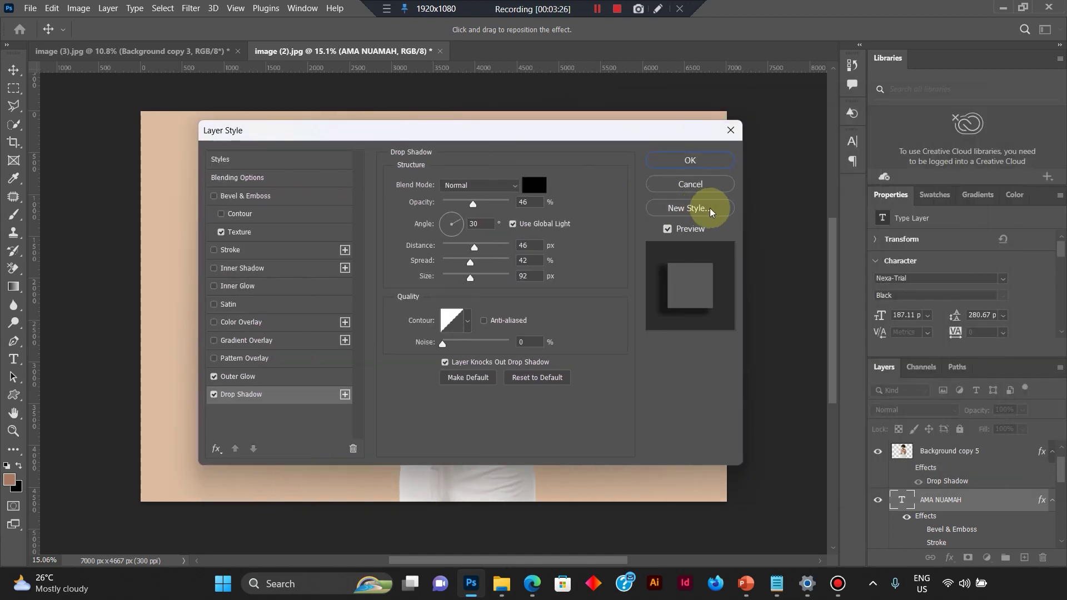
left_click(677, 160)
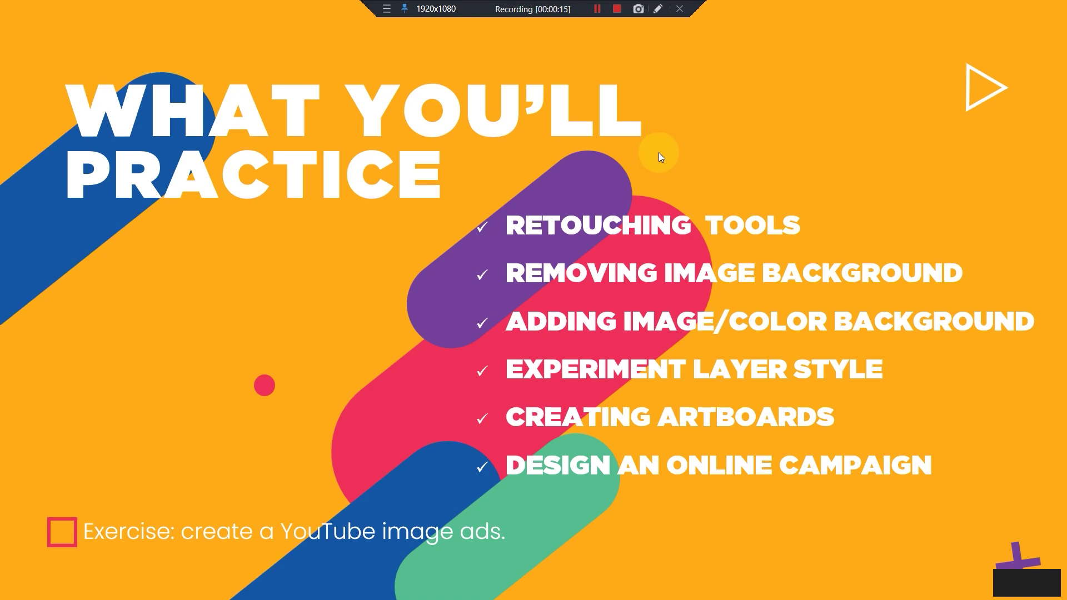
key("alt+Tab")
key("Tab")
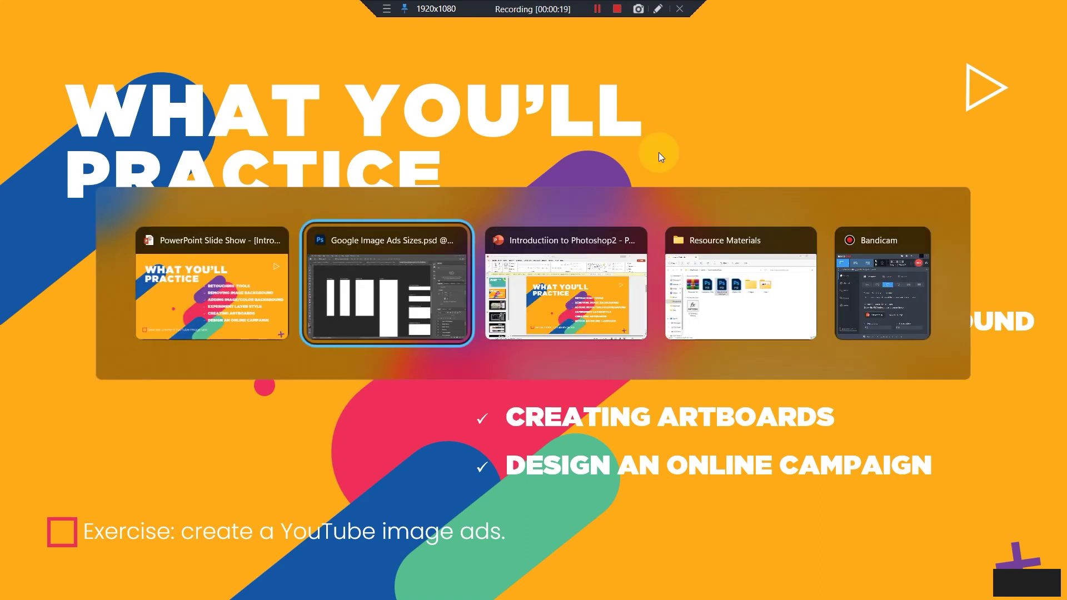
key("Escape")
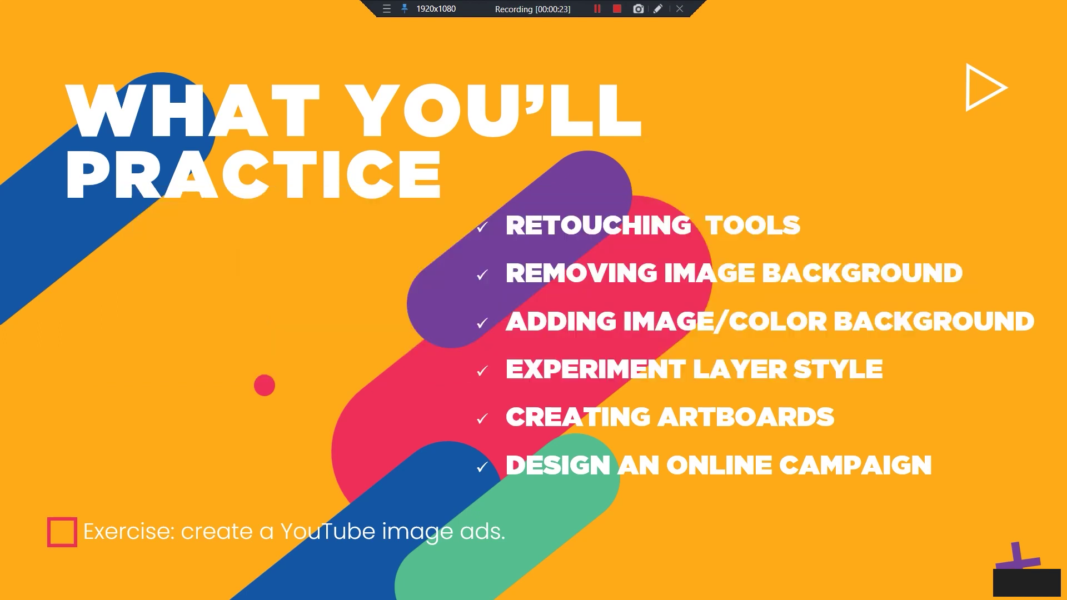
left_click(511, 235)
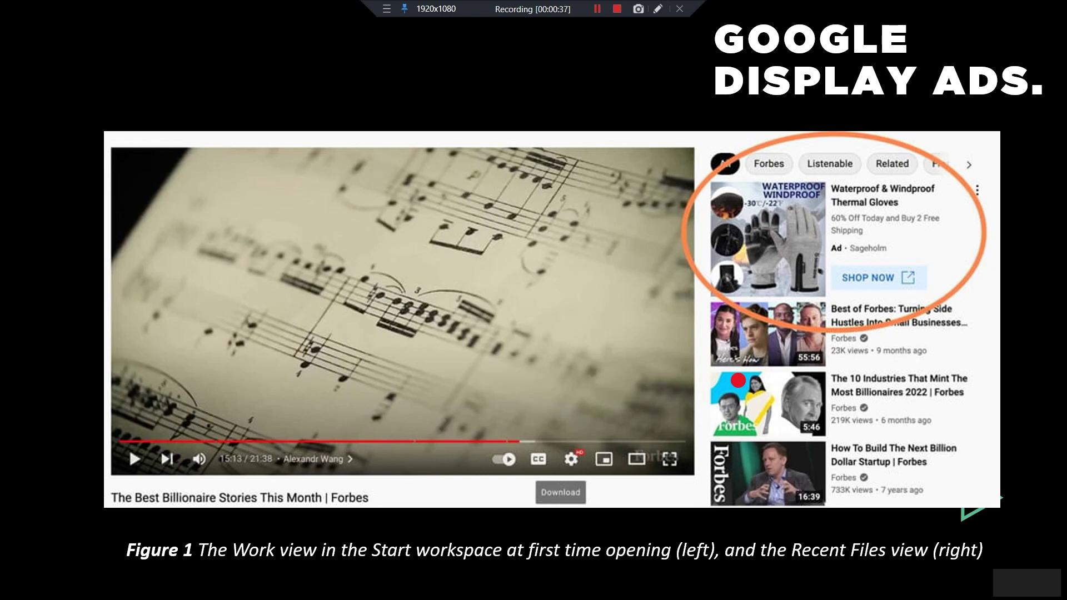
left_click(872, 223)
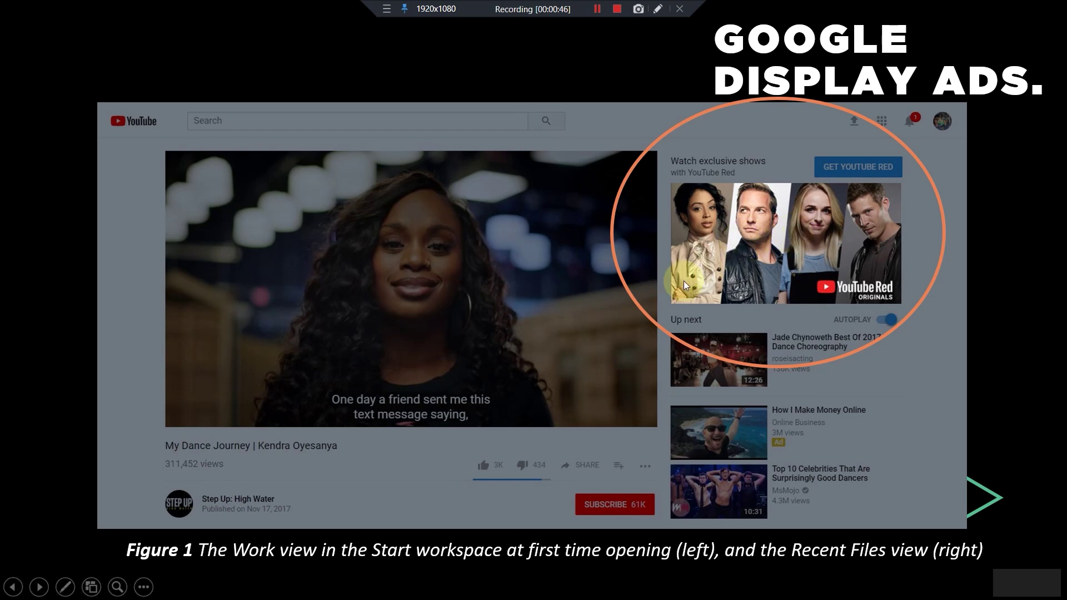
left_click(414, 438)
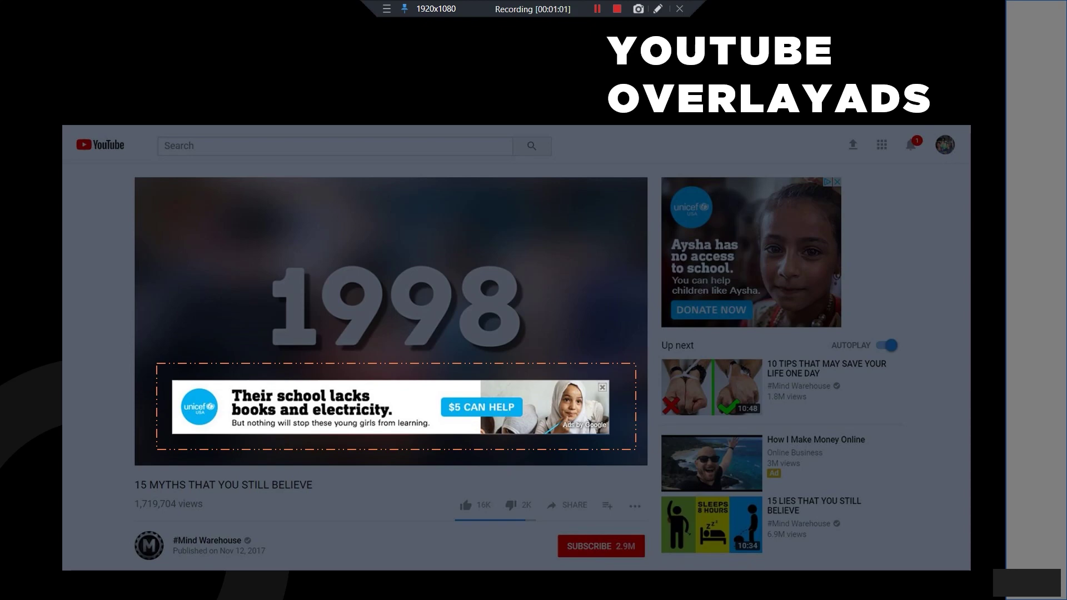
Switch to Photoshop and examine the ad-size artboards in Google Image Ads Sizes.psd and Display Ads.psd.
key("alt+Tab")
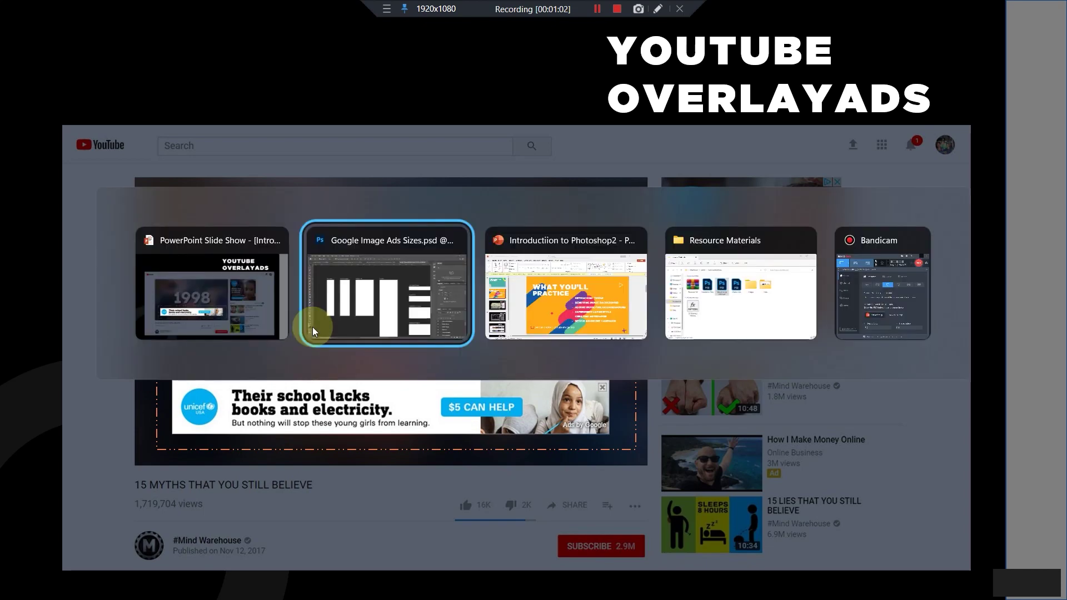
left_click(370, 295)
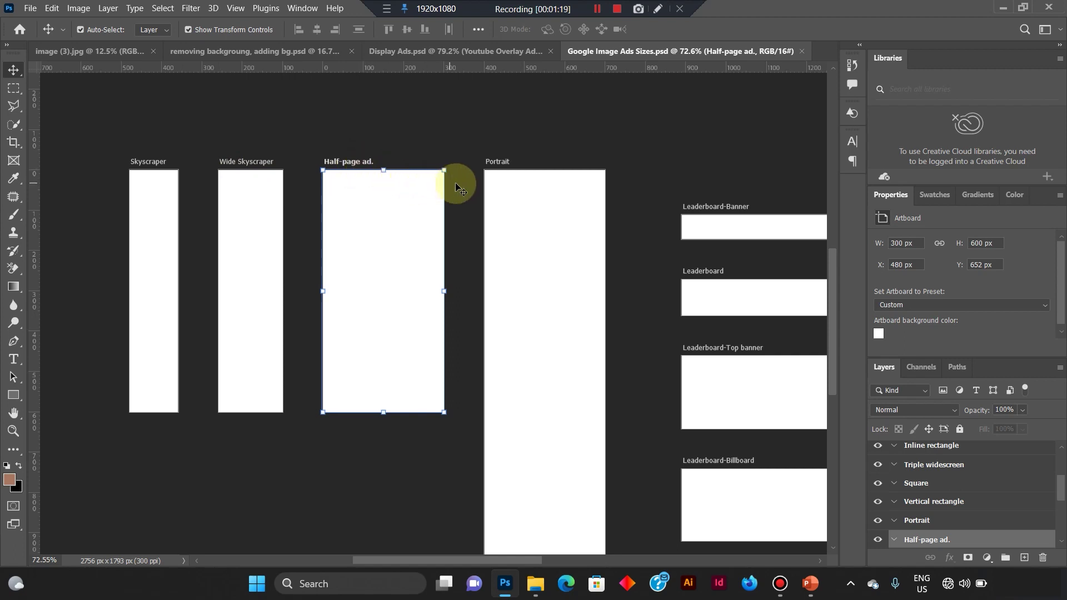
left_click_drag(695, 222, 245, 343)
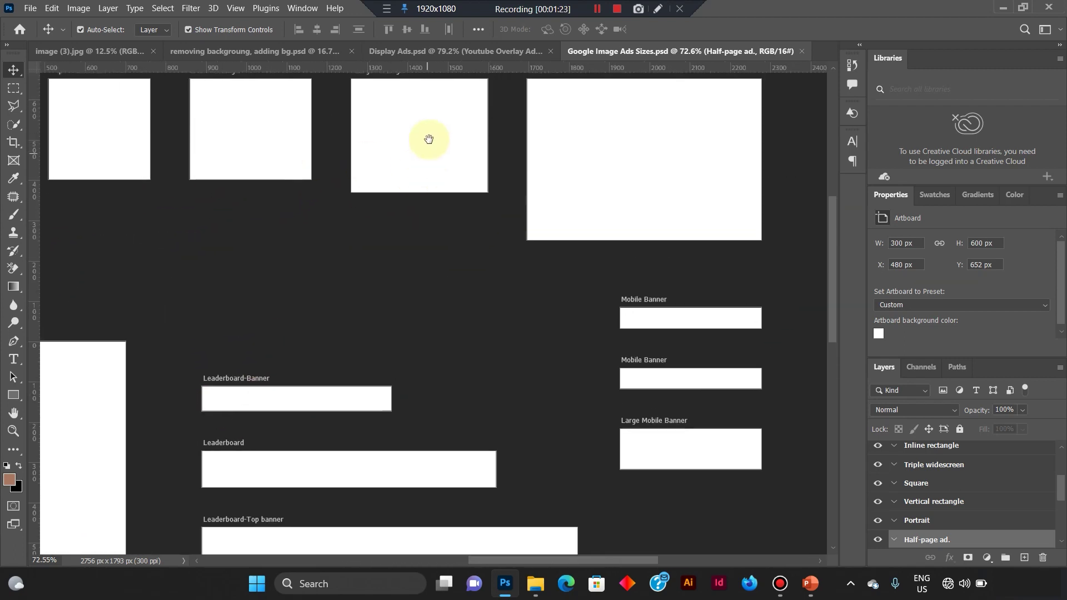
scroll(350, 250, "up", 3)
scroll(443, 224, "right", 5)
scroll(366, 329, "down", 5)
scroll(345, 207, "right", 1)
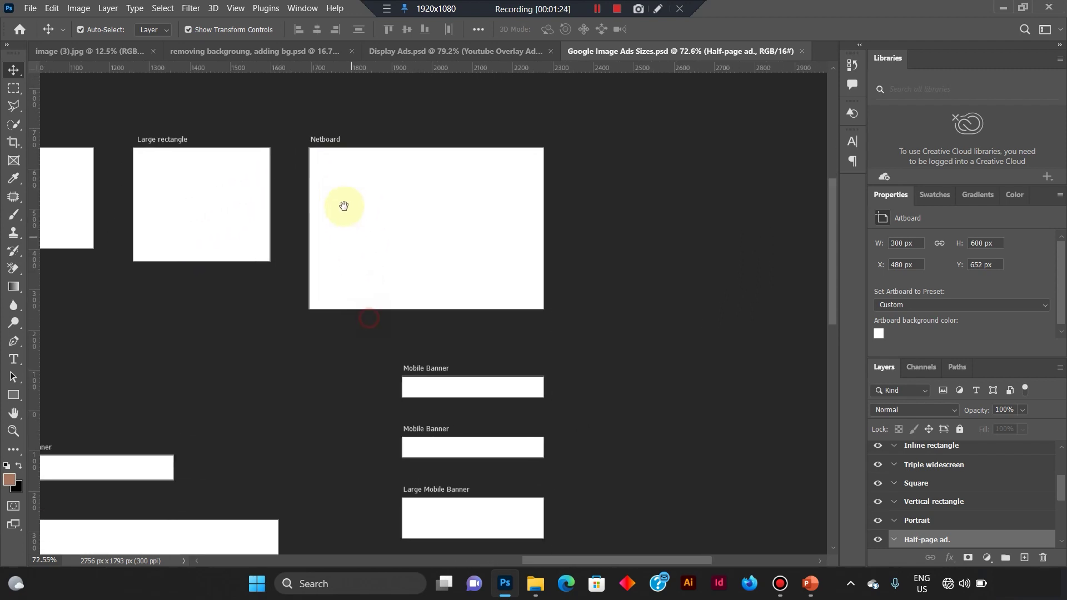
left_click_drag(310, 292, 388, 312)
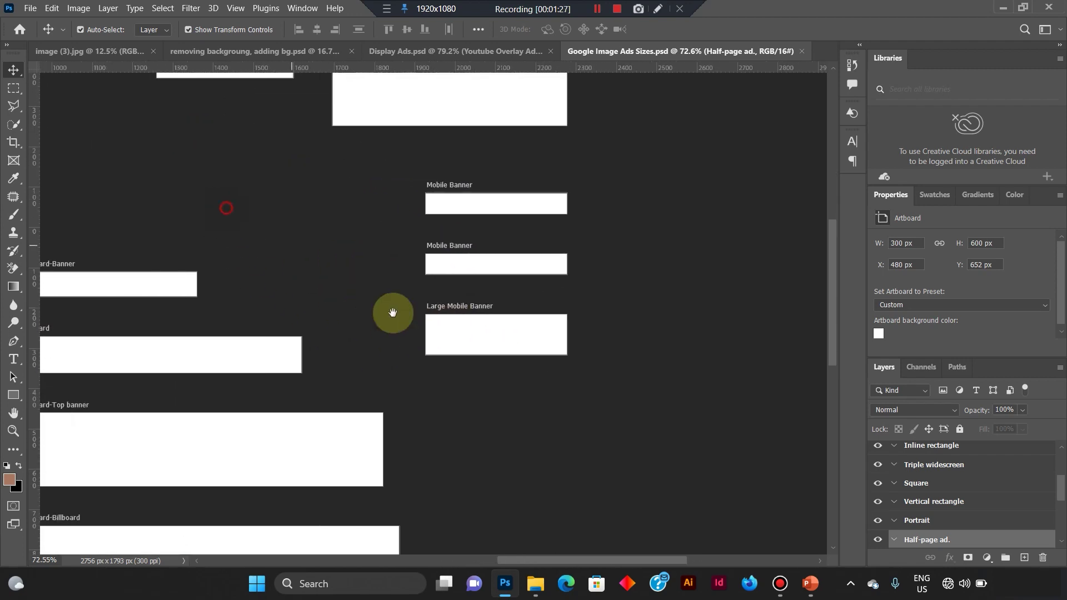
scroll(276, 272, "left", 10)
scroll(224, 372, "up", 2)
left_click_drag(224, 372, 324, 272)
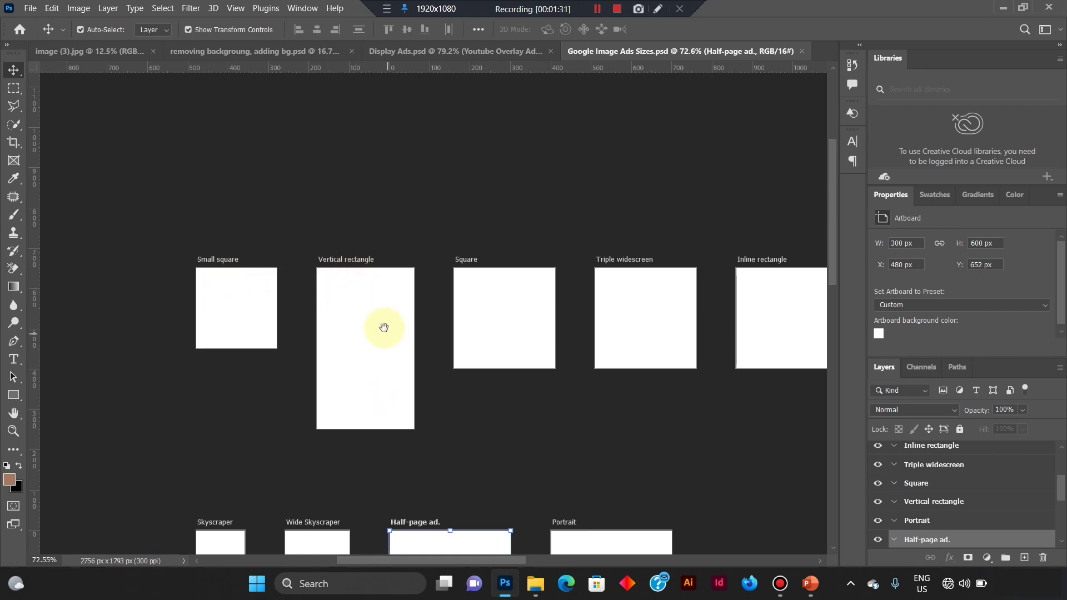
left_click_drag(386, 331, 282, 288)
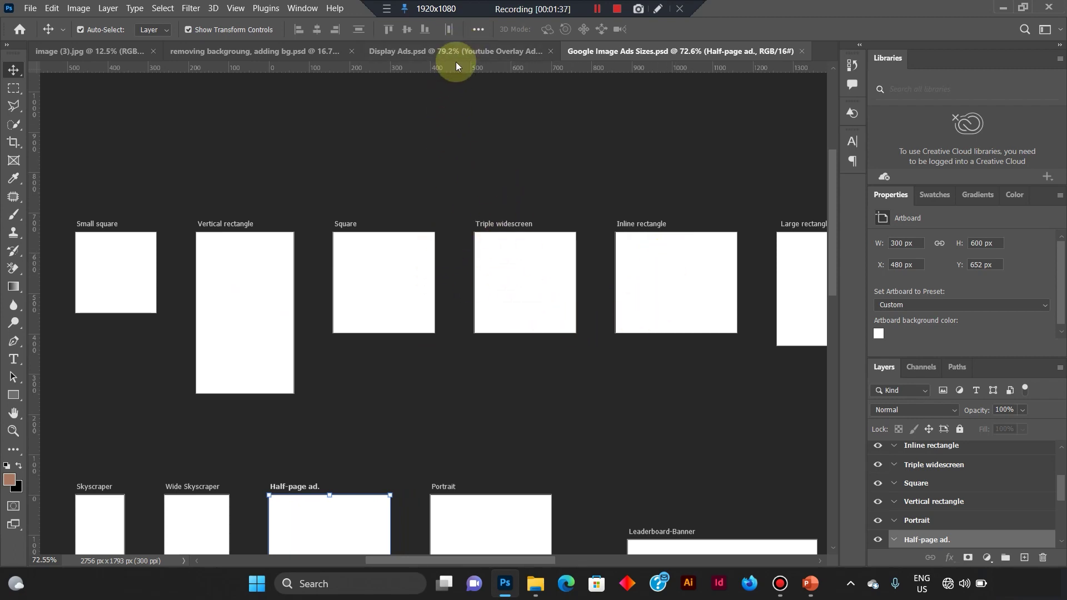
left_click(467, 50)
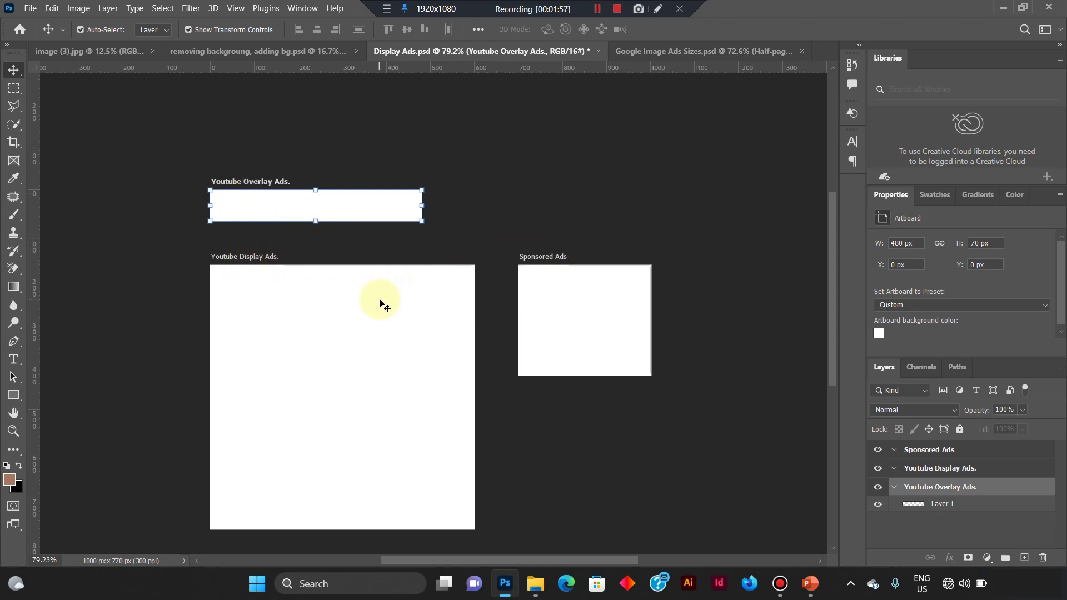
Create a new 2200 x 2200 px artboard document at 300 ppi in 16-bit RGB with a white background.
left_click(268, 50)
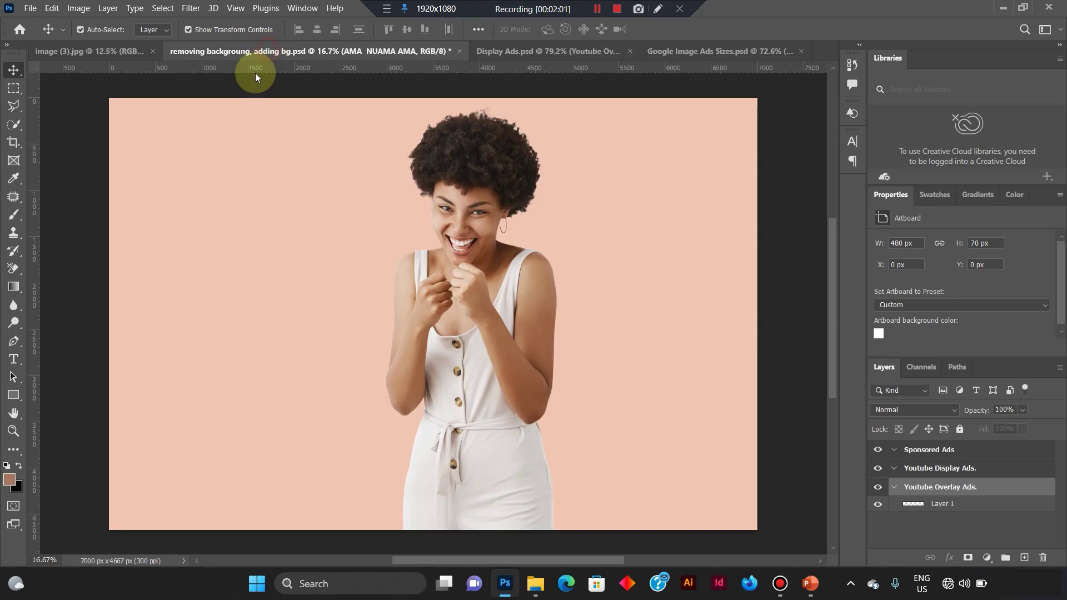
left_click(34, 8)
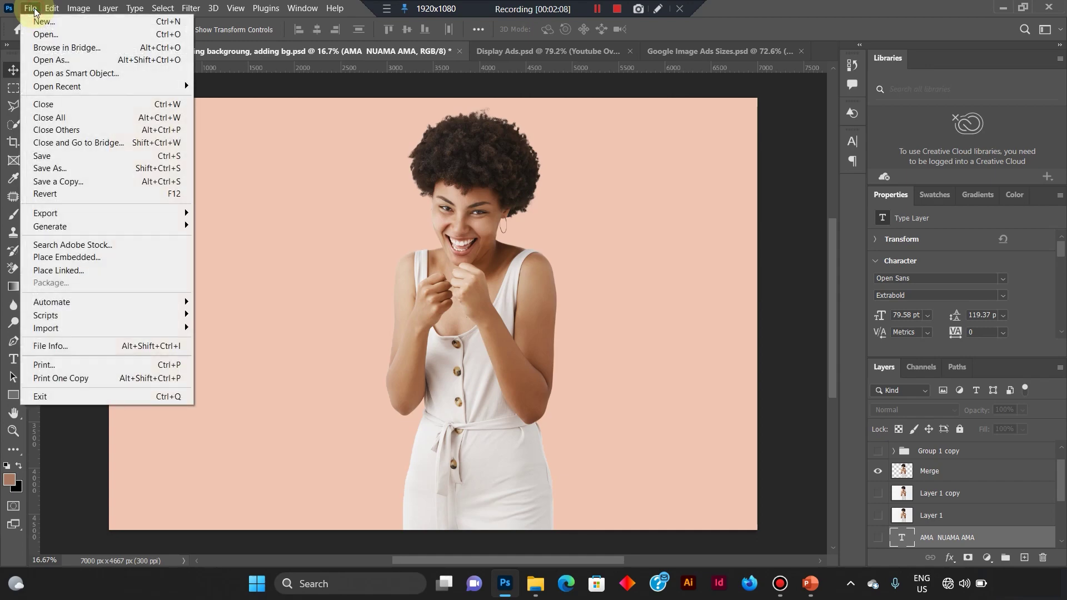
left_click(83, 26)
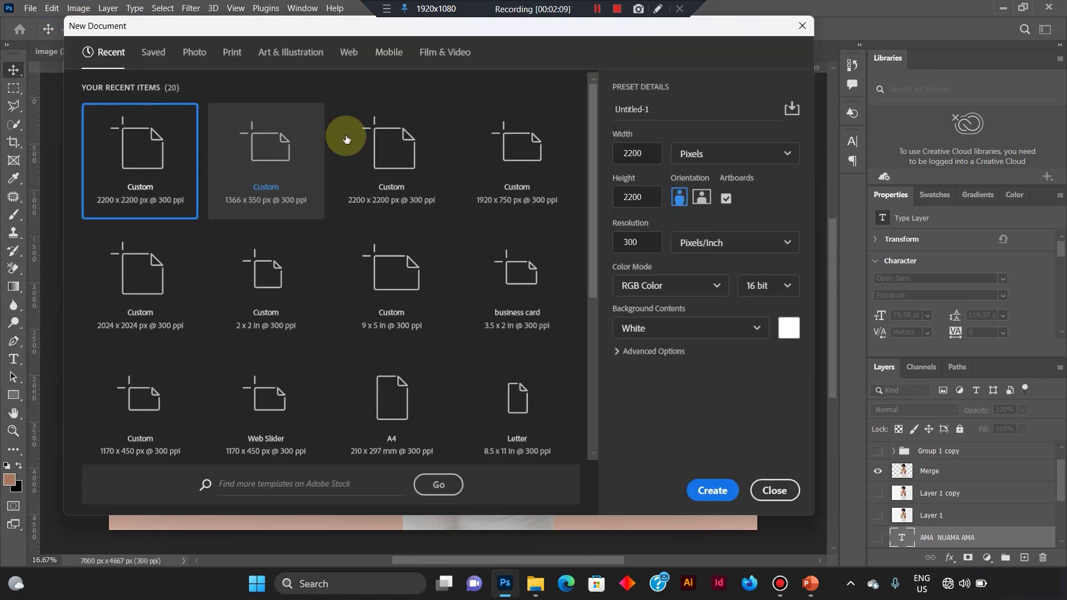
double_click(645, 152)
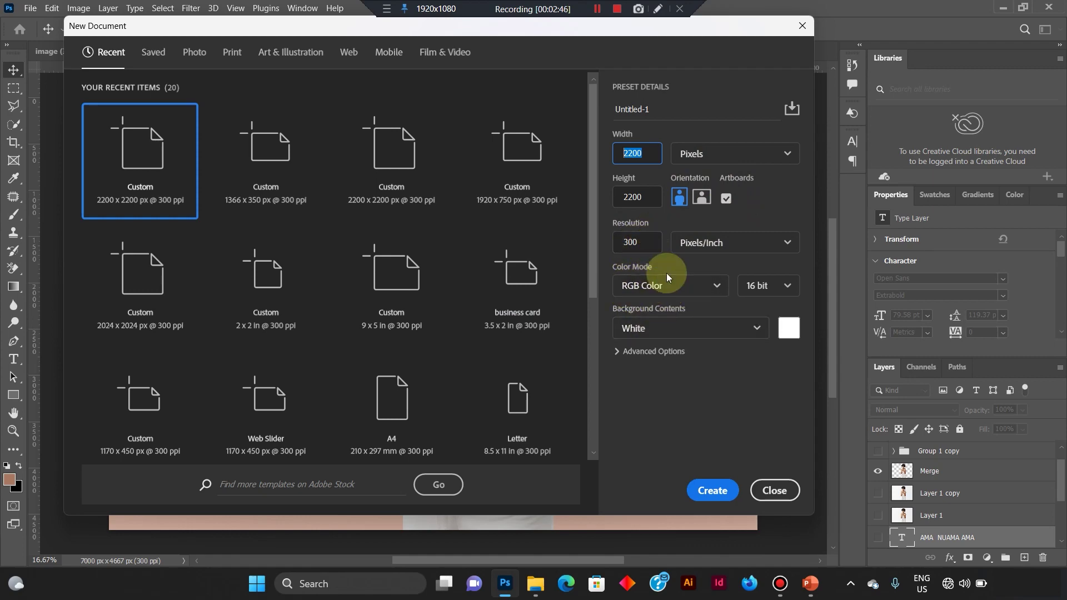
left_click(722, 489)
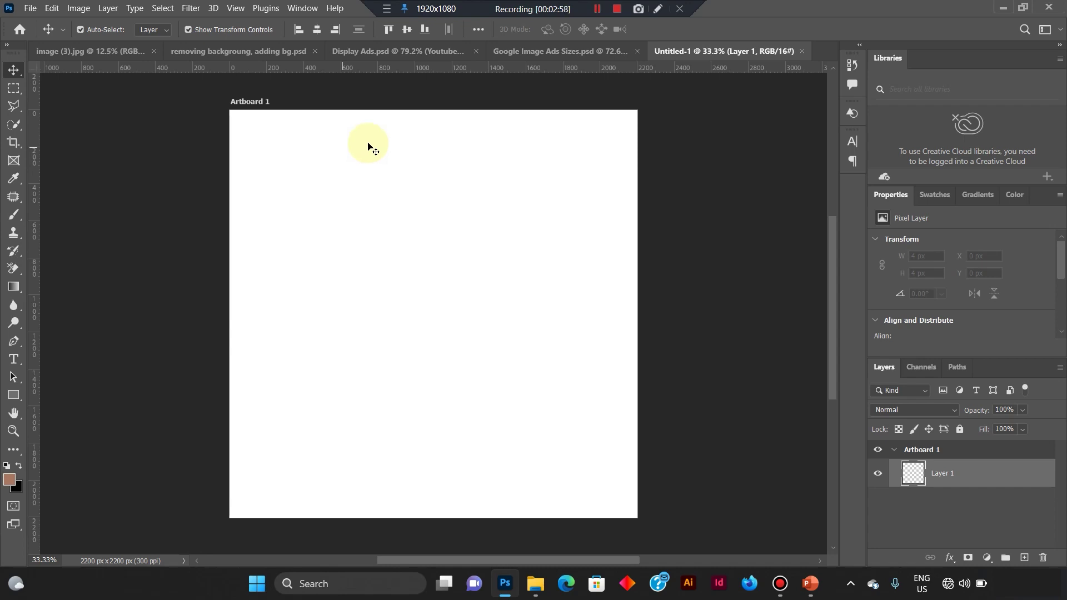
Browse to the PNG images folder for opening a file and show its files as larger icons.
left_click(30, 10)
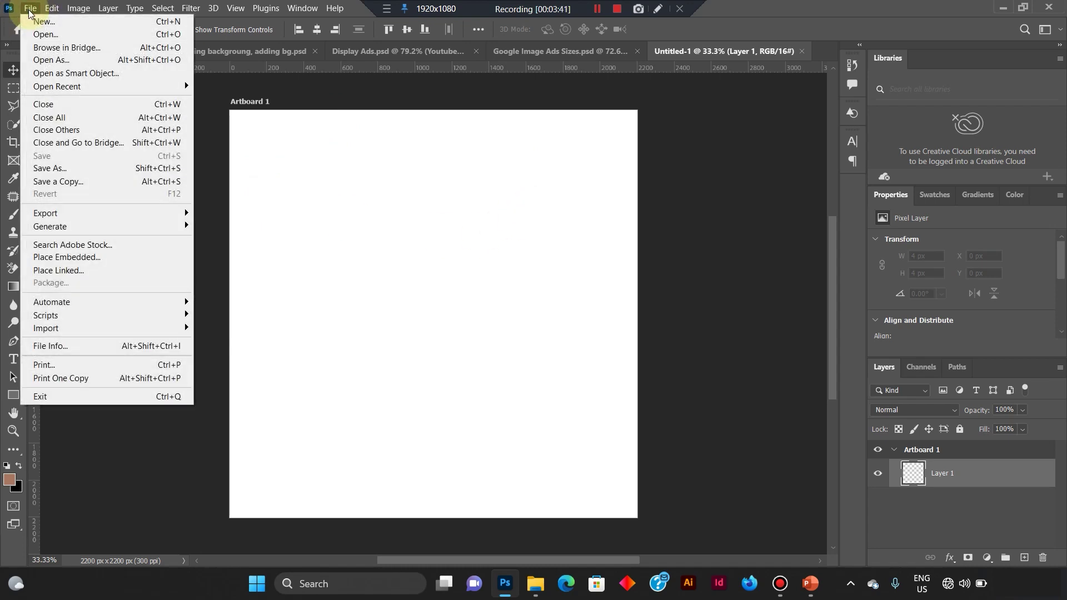
left_click(64, 31)
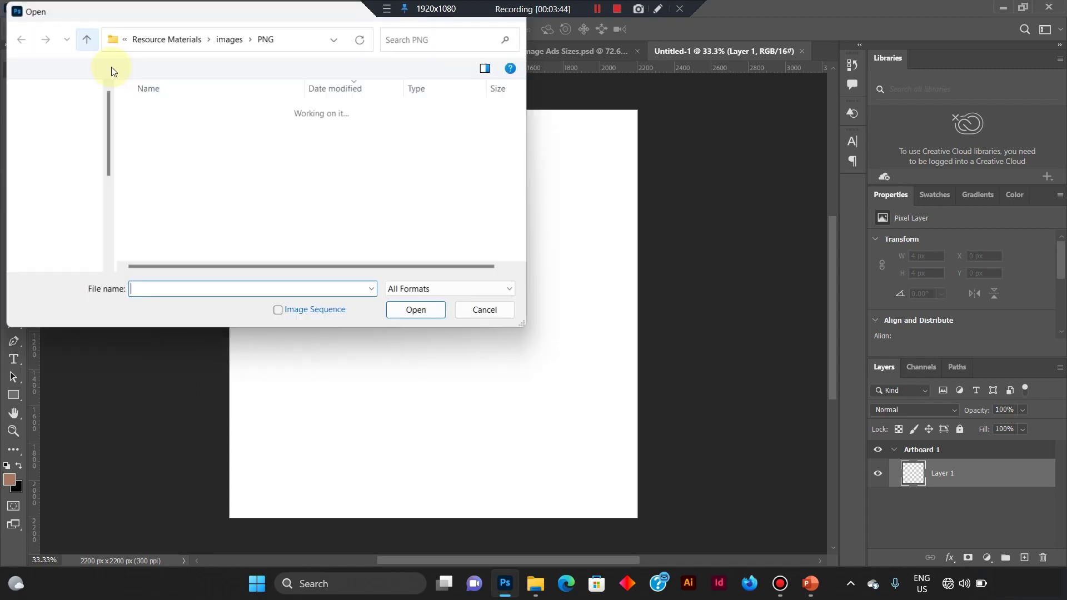
left_click(166, 39)
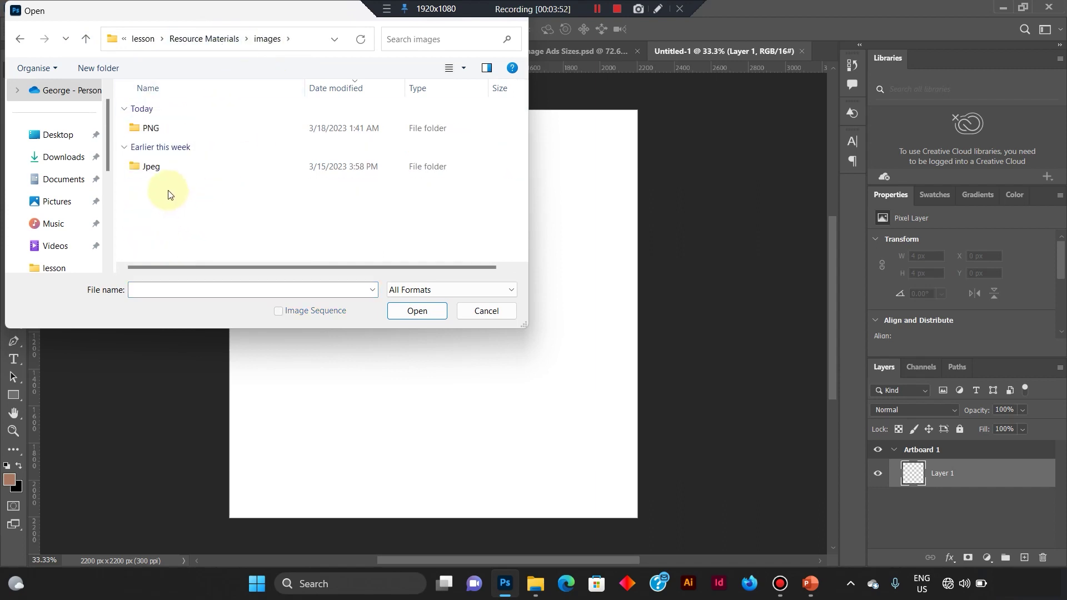
double_click(165, 136)
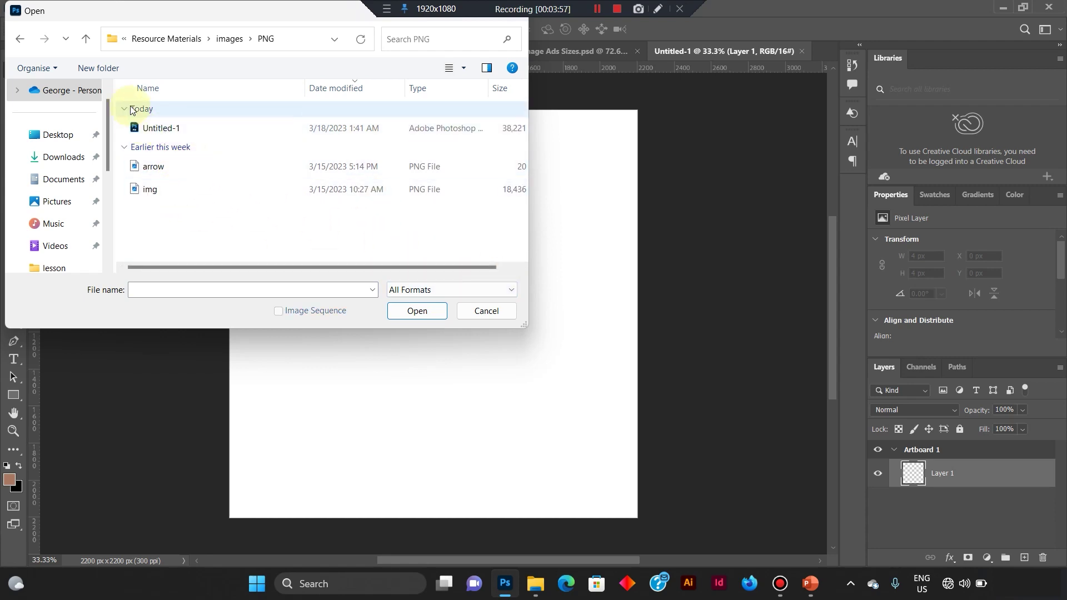
left_click(463, 68)
left_click(486, 58)
Open the logo (1).png file from the Jpeg folder inside the images folder of Resource Materials.
left_click(86, 39)
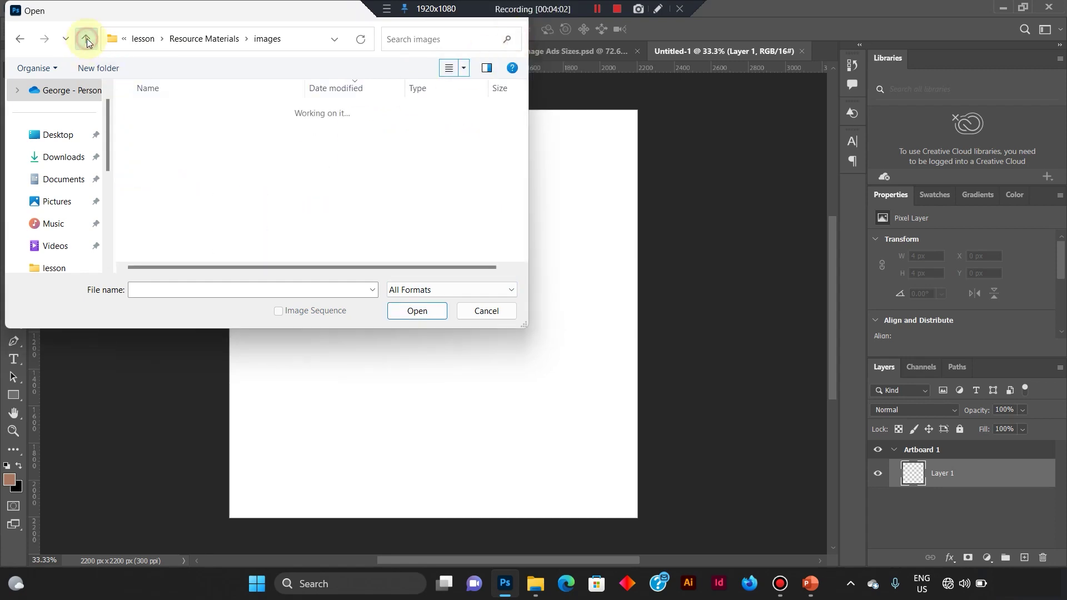
left_click(87, 39)
scroll(178, 243, "down", 1)
left_click(152, 189)
double_click(153, 189)
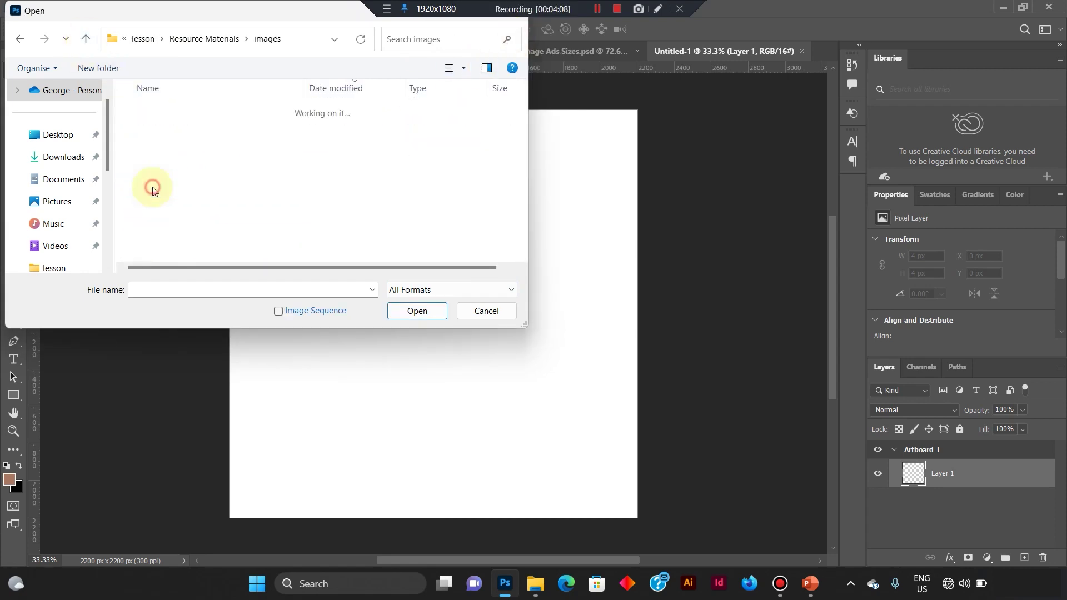
double_click(146, 131)
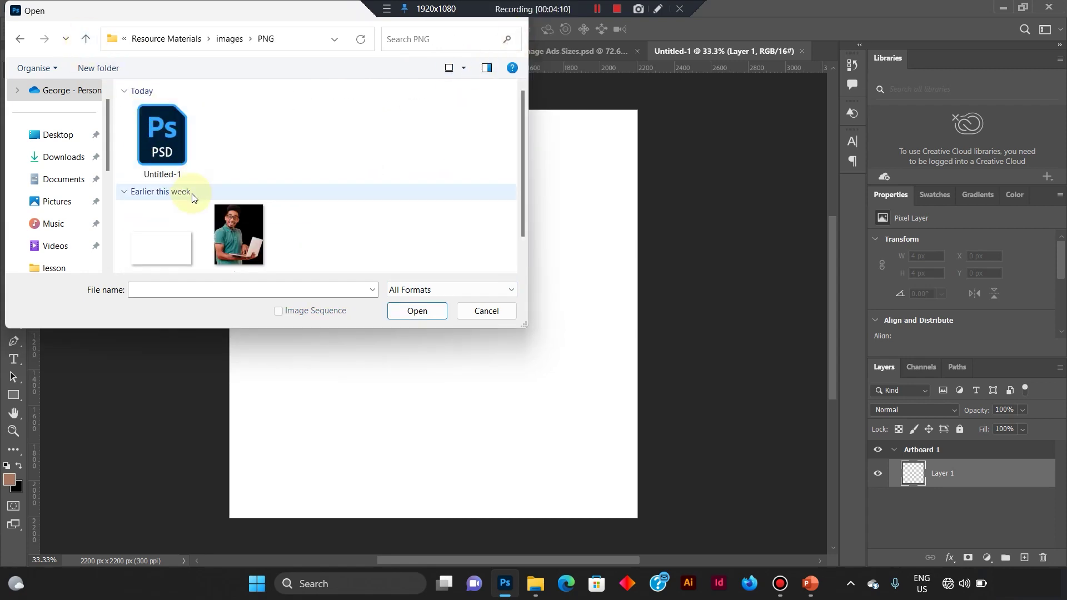
left_click(88, 39)
double_click(146, 173)
double_click(342, 156)
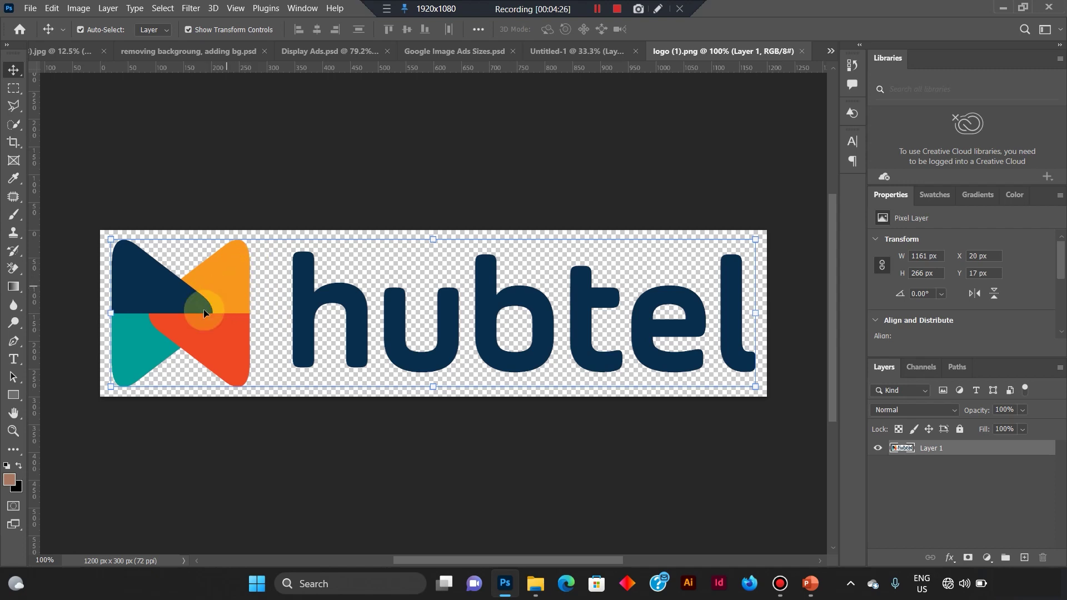
Copy the hubtel logo into the Untitled-1 artboard, scaled to about 581 x 133 px near its upper-right corner.
mouse_move(201, 314)
left_mouse_down()
mouse_move(236, 308)
mouse_move(218, 314)
left_mouse_up()
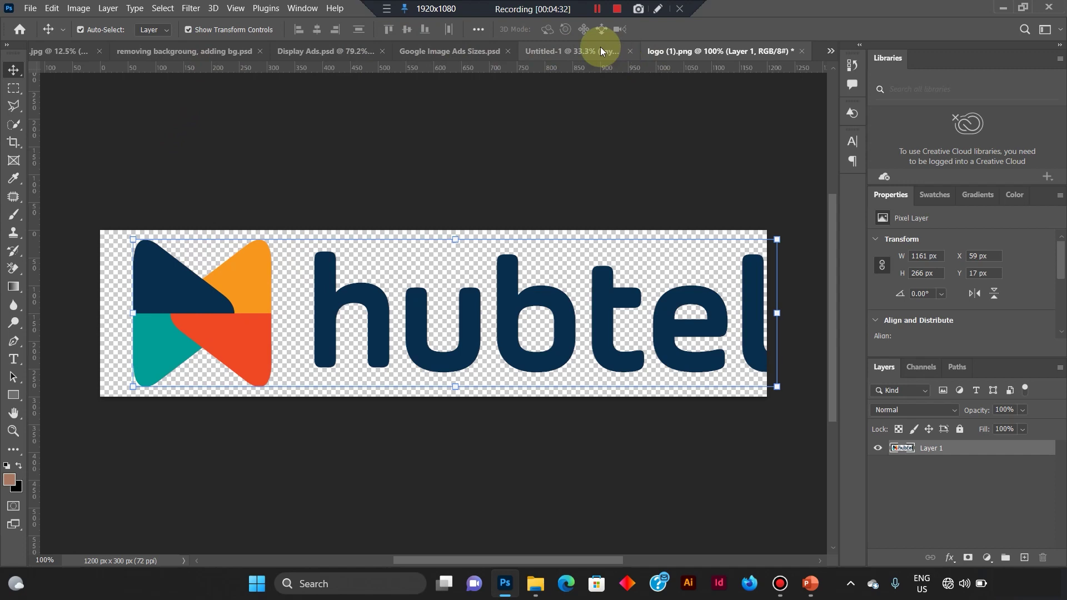
left_click_drag(178, 305, 551, 89)
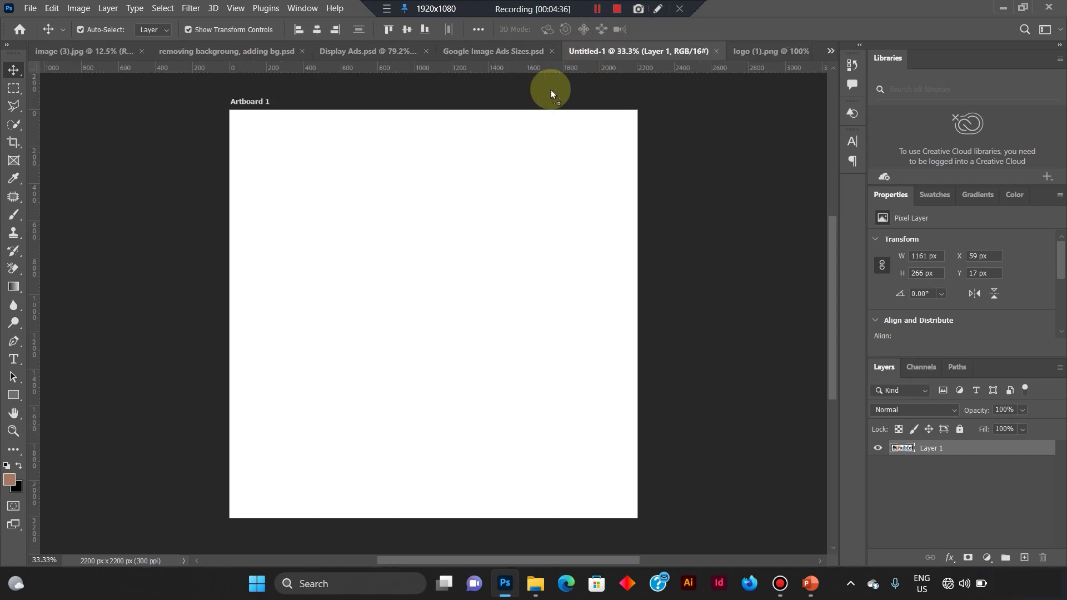
left_click_drag(411, 235, 438, 228)
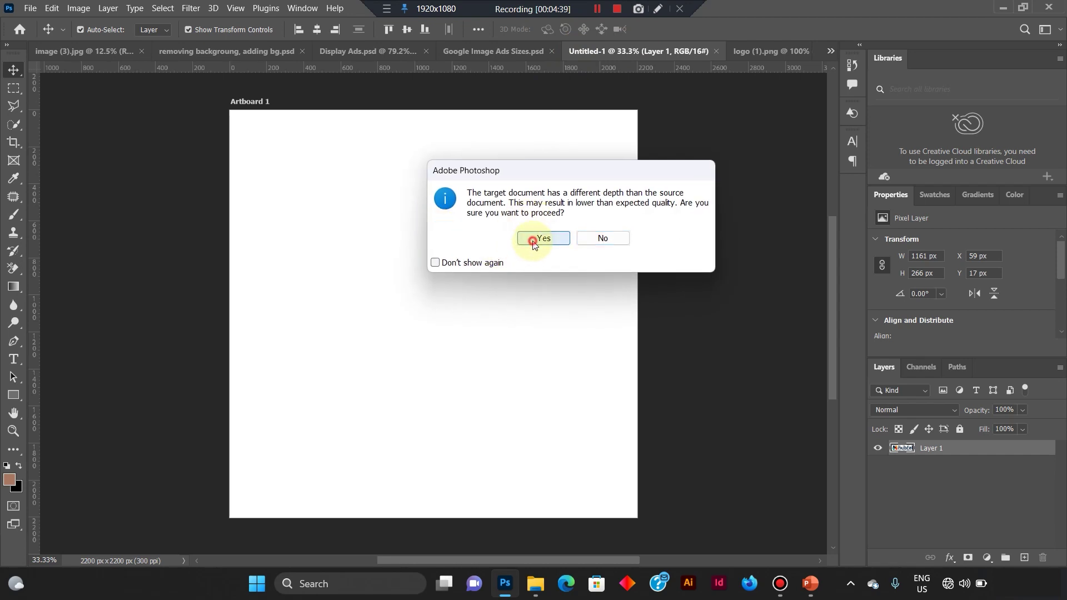
left_click(535, 239)
left_click_drag(544, 201, 437, 245)
left_click_drag(349, 242, 514, 168)
key("Return")
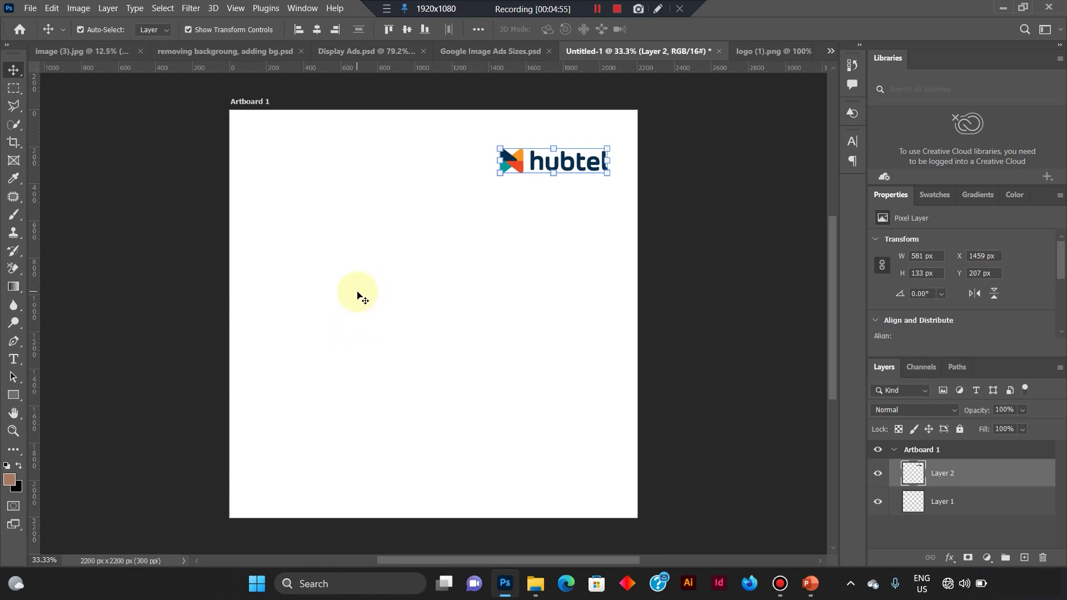
Add the headline "Establish your Digital Footprint with us TODAY" below the logo, broken into three lines after "your" and "Footprint".
key("t")
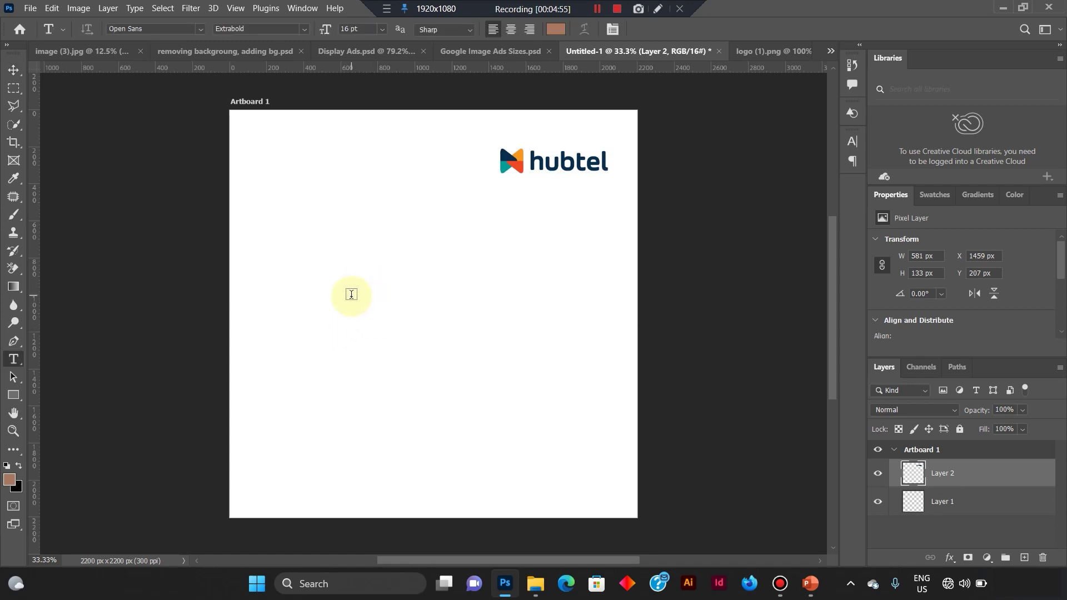
left_click(290, 262)
type("Establish your Digital Footprin")
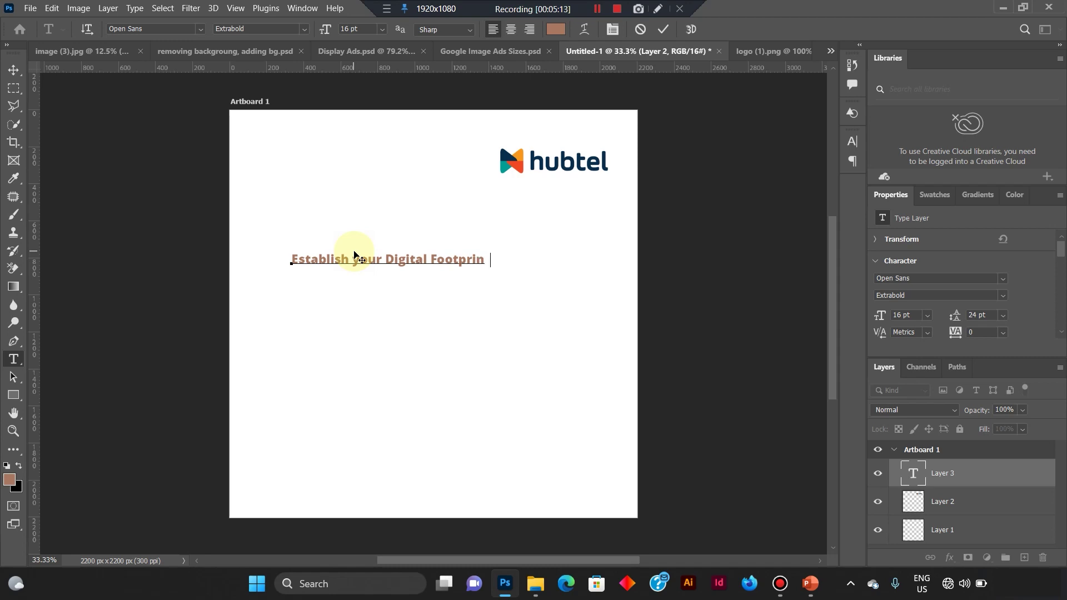
type("t with us TODAY")
left_click(383, 260)
key("Return")
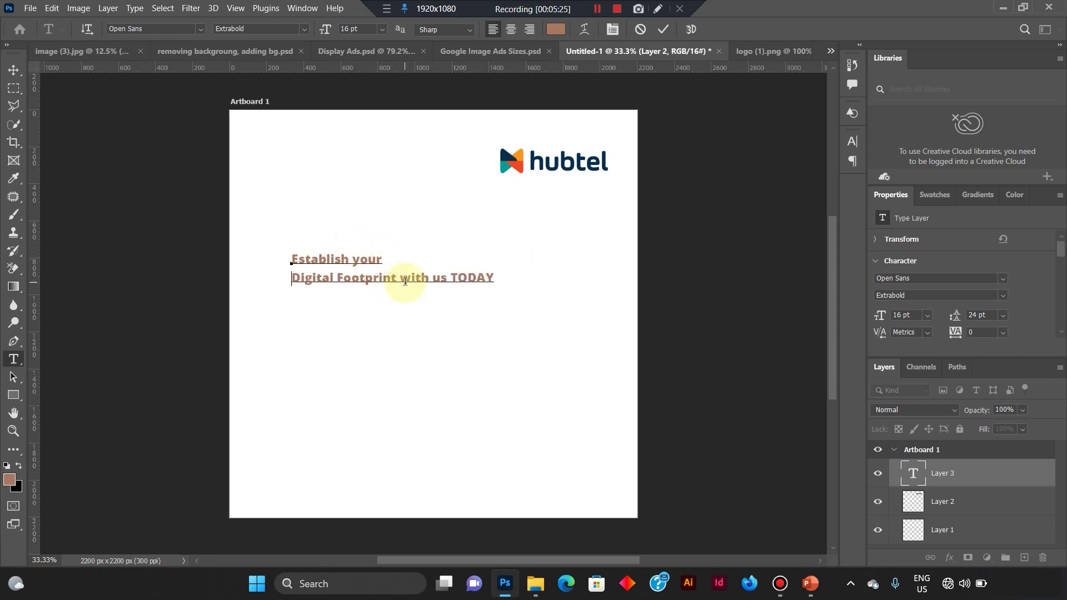
left_click(398, 275)
key("Return")
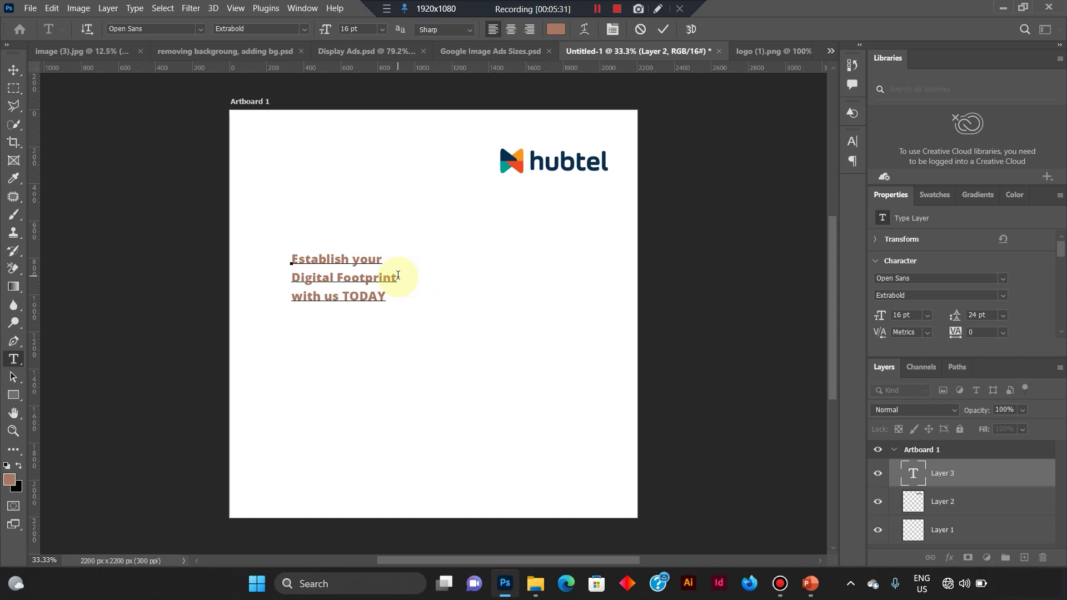
Set the whole headline's font size to 32 pt and open its leading options.
key("ctrl+a")
left_click(356, 29)
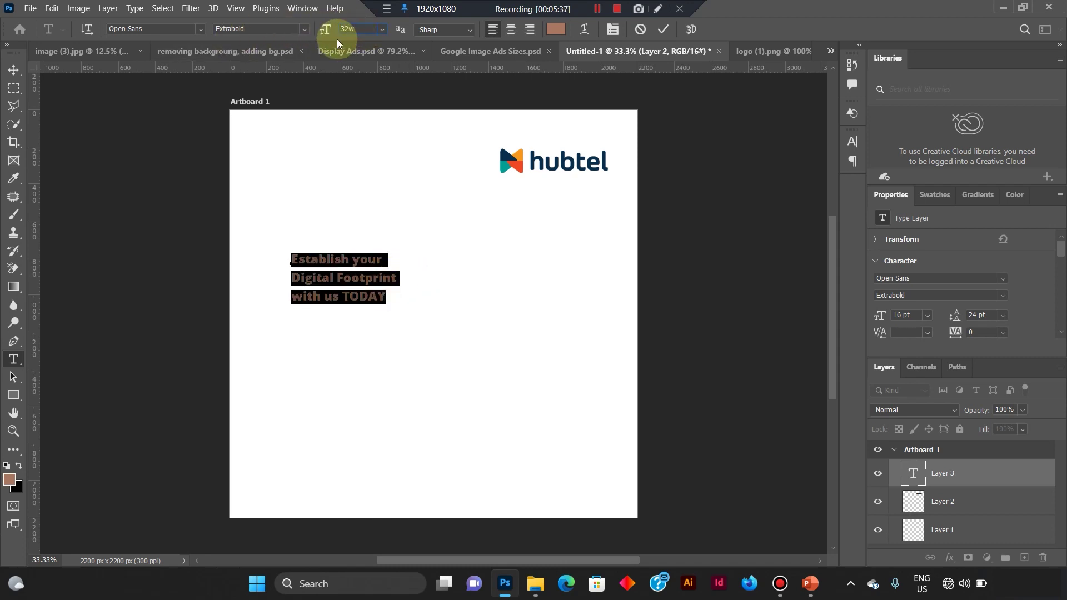
key("Return")
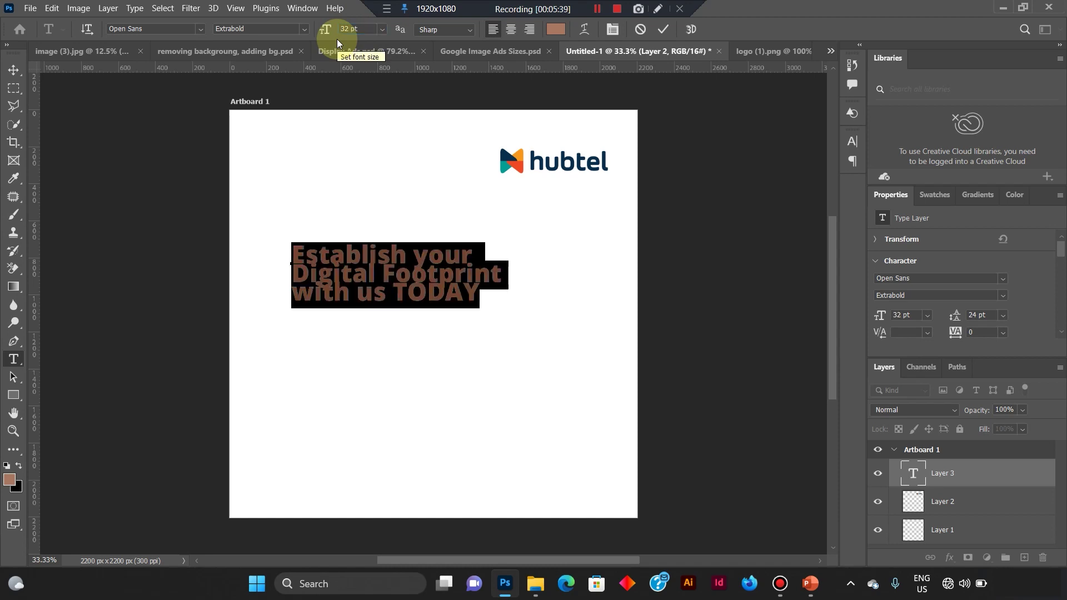
left_click(619, 33)
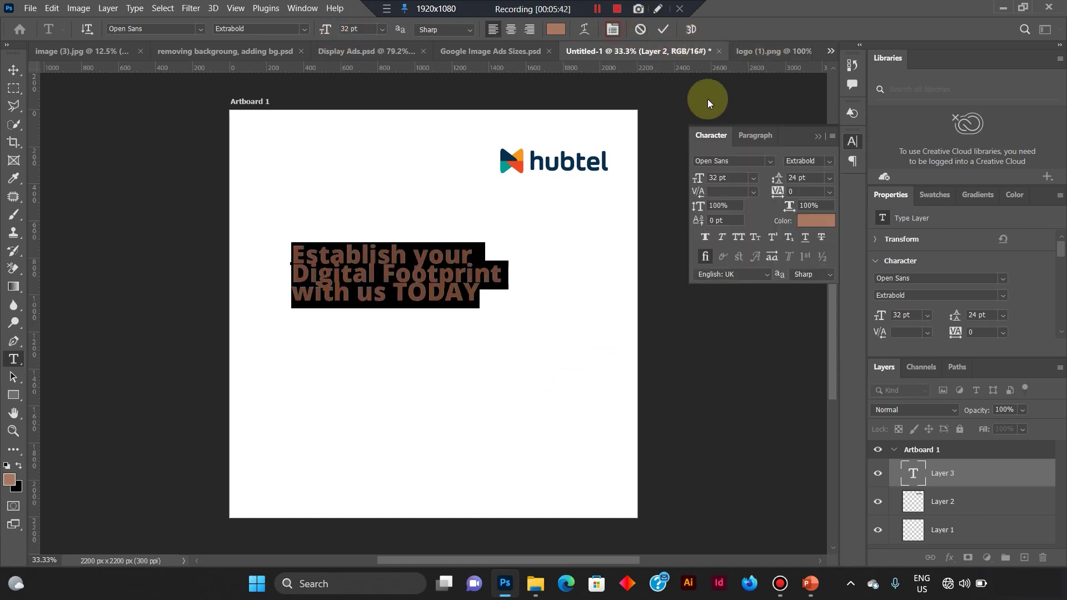
left_click(830, 177)
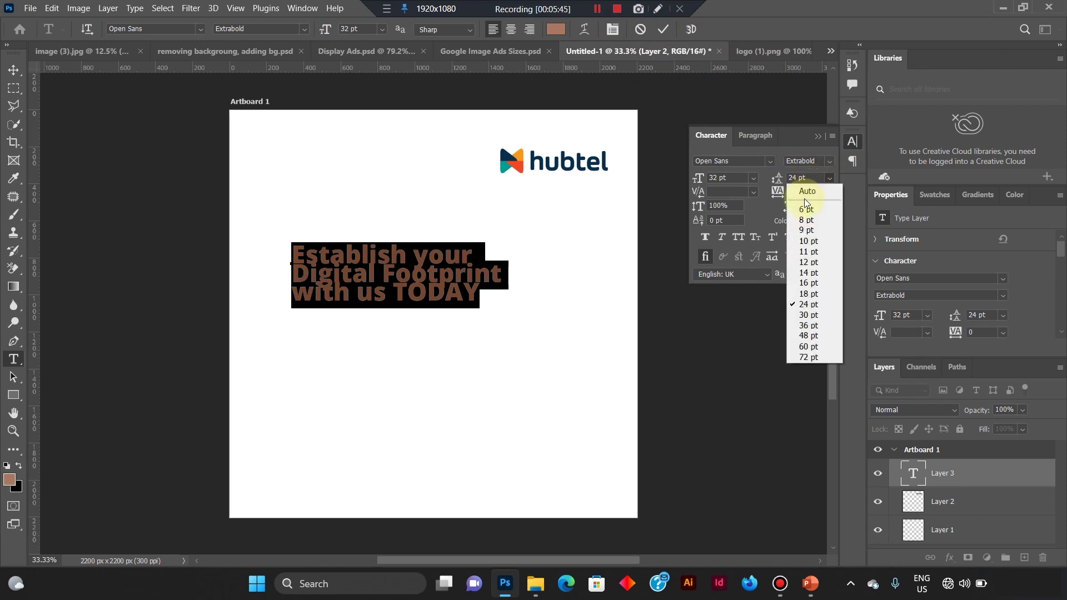
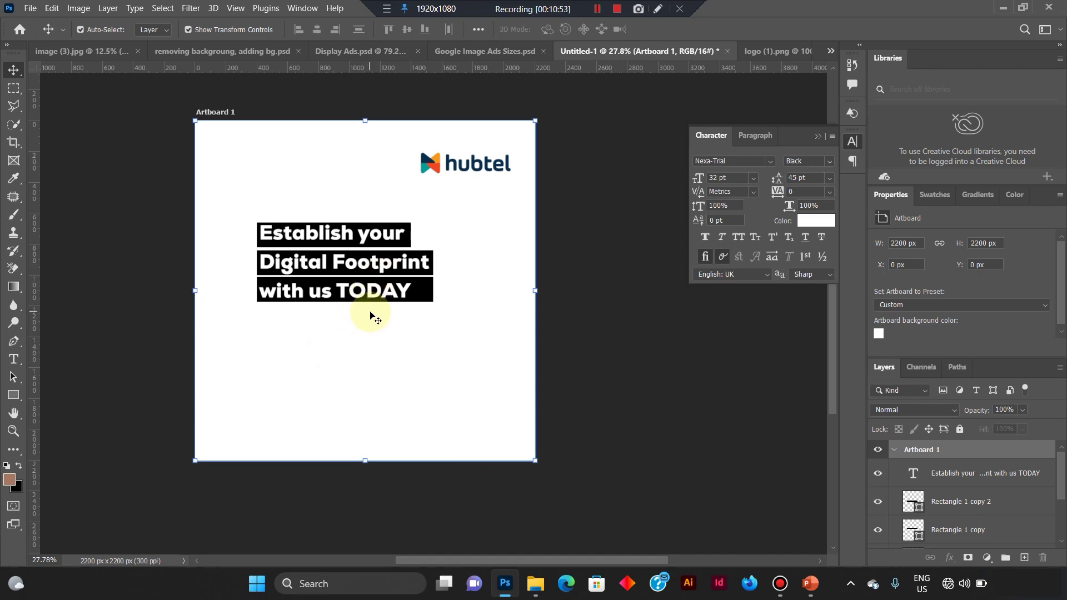
Add black text below the headline with the lines "Digital Marketing", "Web APP Development" and a third line starting "SEO Campaign".
scroll(370, 373, "up", 2)
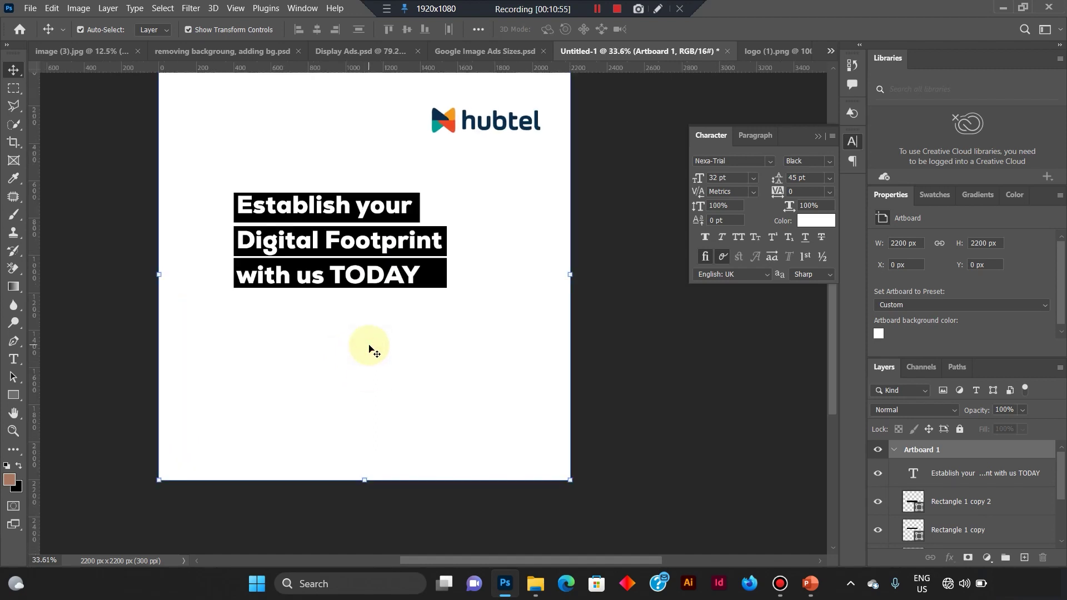
key("t")
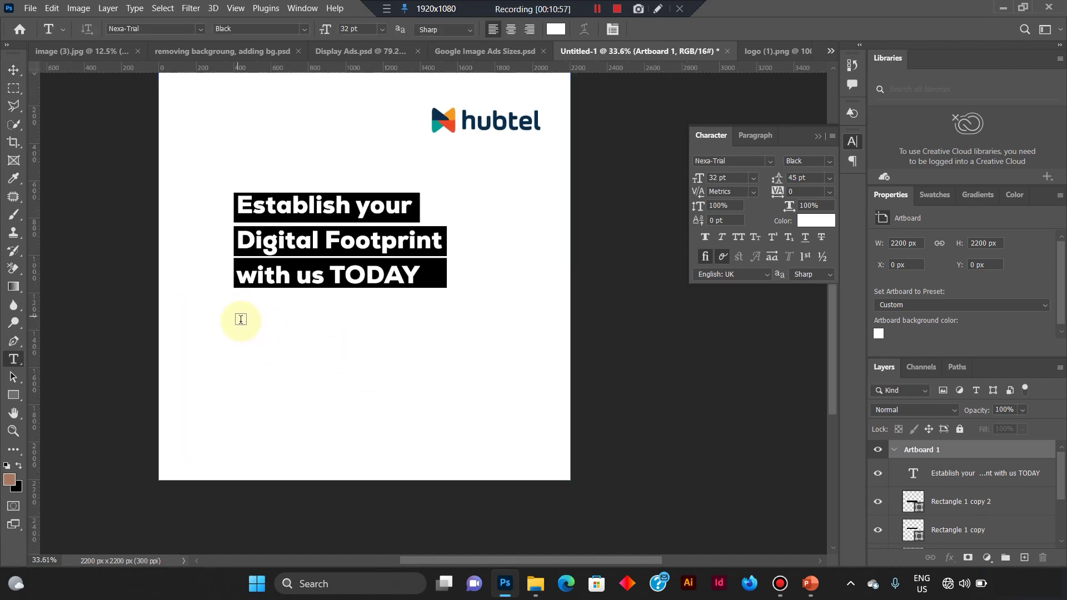
left_click(282, 328)
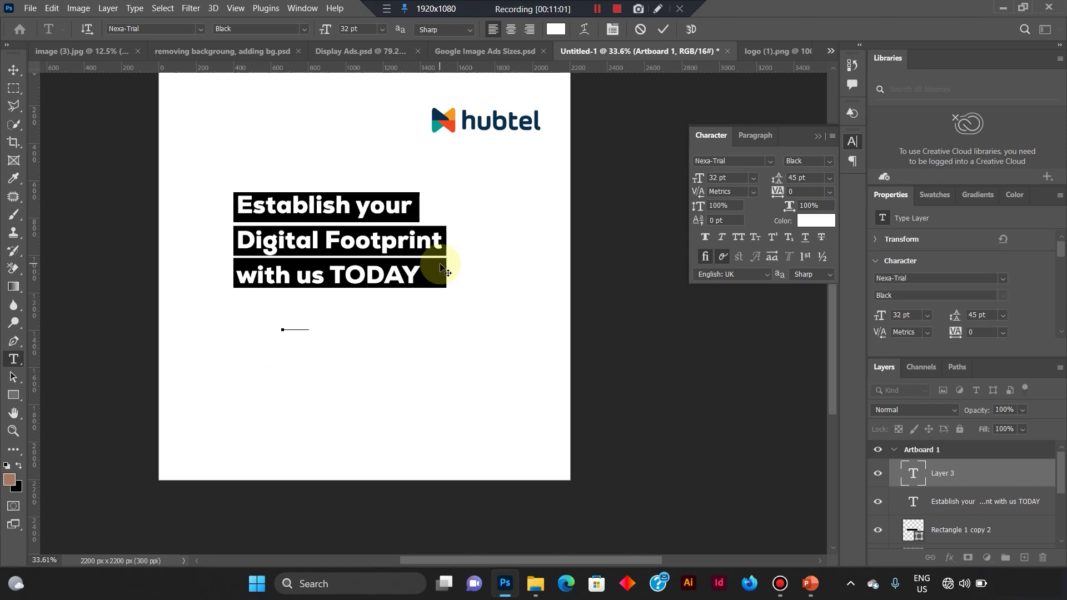
left_click(556, 29)
left_click_drag(578, 420, 528, 579)
left_click(859, 318)
type("Digital Marketing")
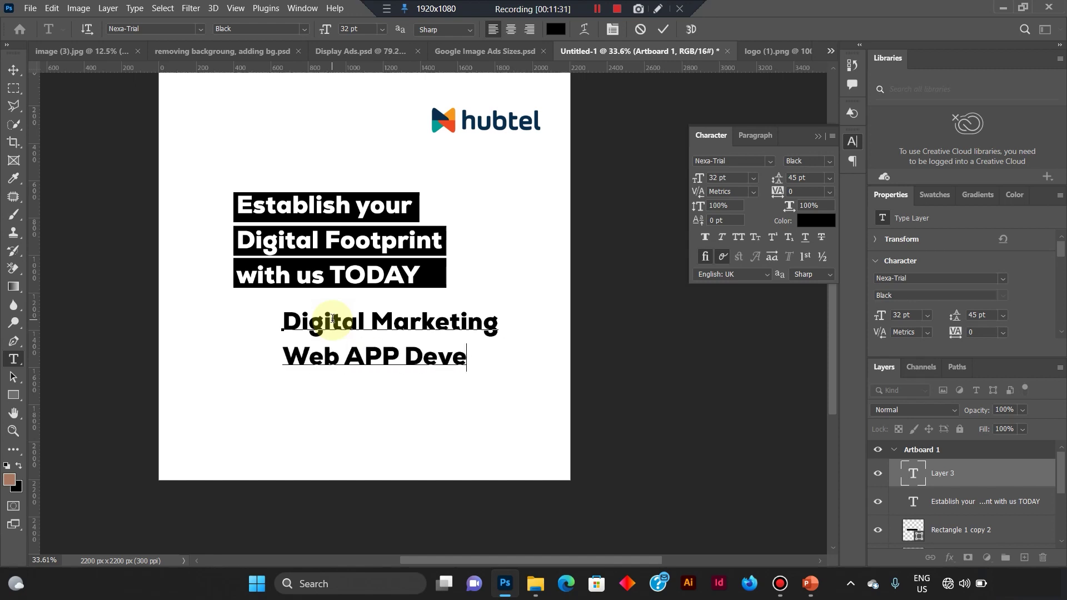
type("lopment")
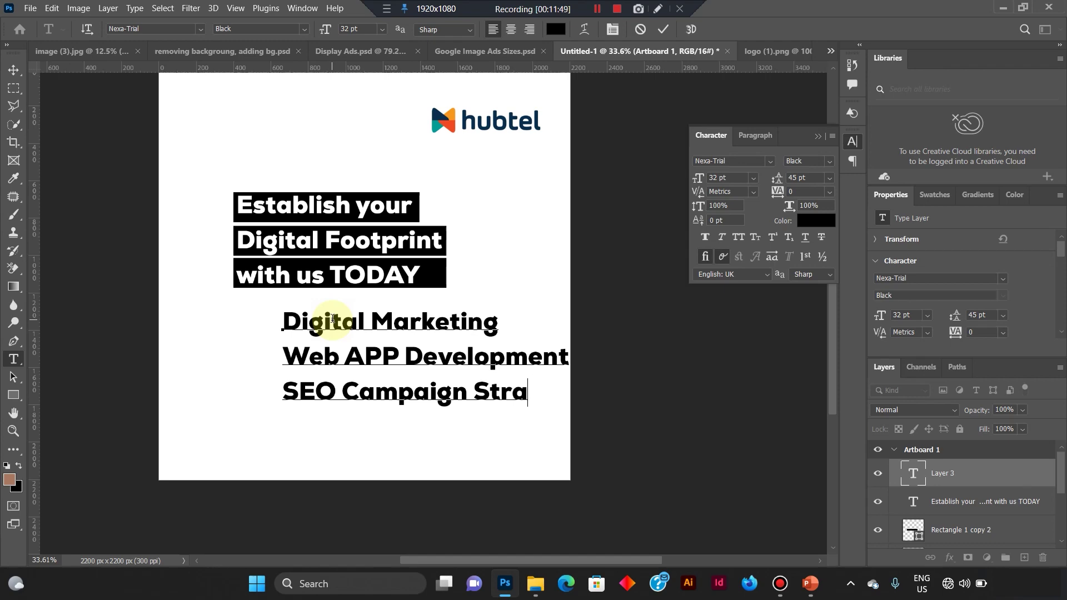
Set the whole three-line services text to the Open Sans font in the Regular style.
key("ctrl+a")
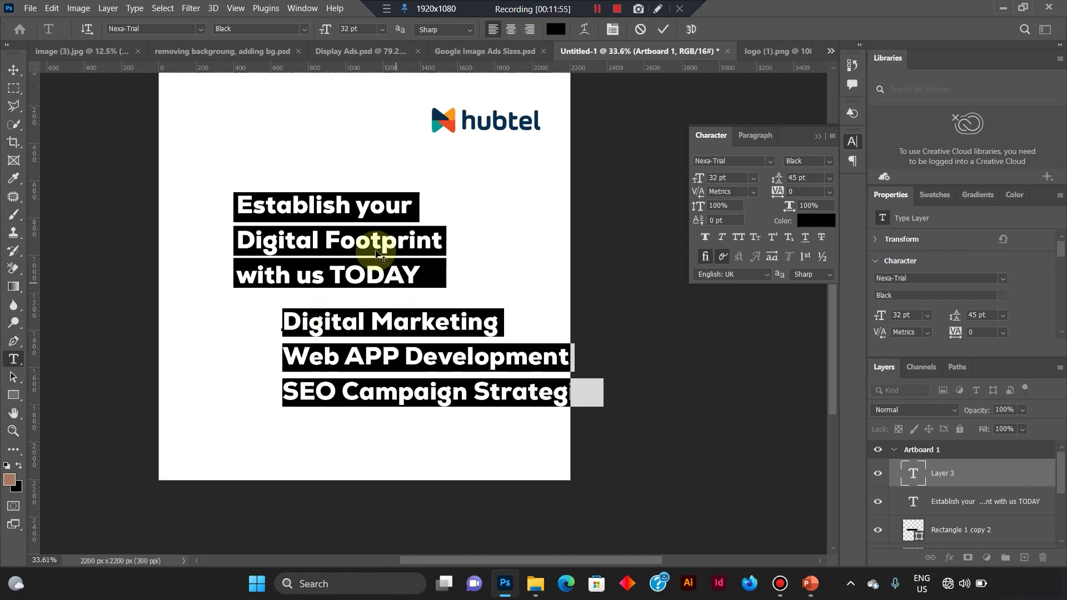
left_click(172, 27)
type("opens")
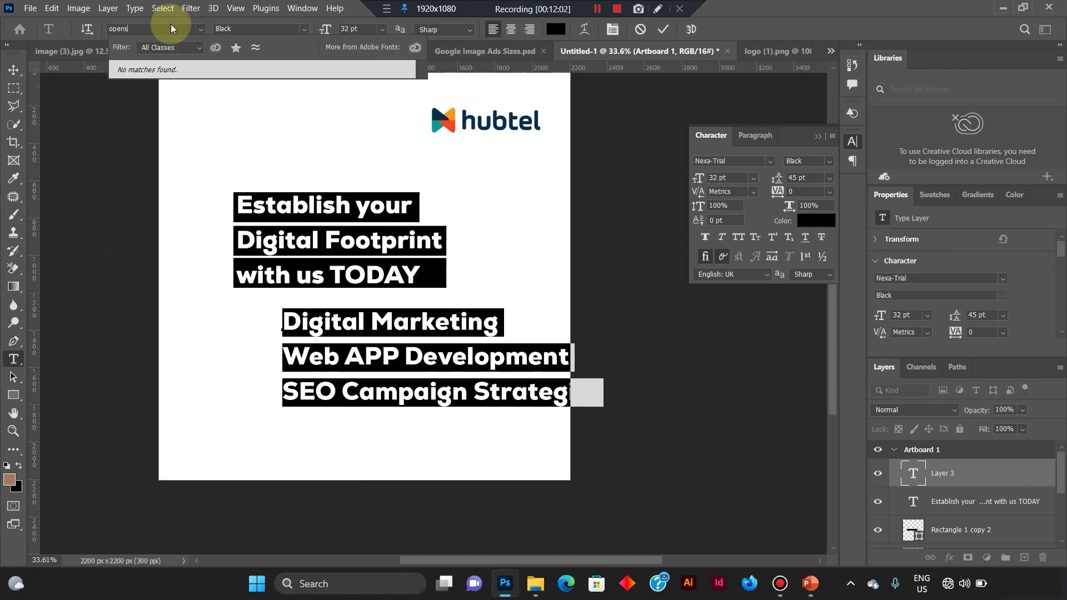
key("BackSpace")
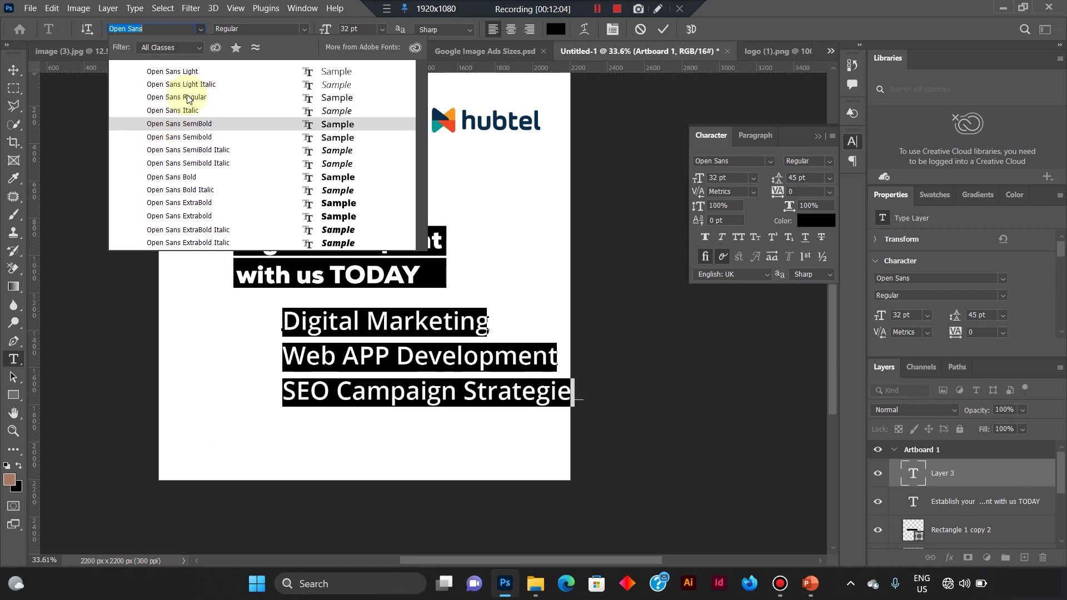
left_click(183, 97)
left_click(302, 29)
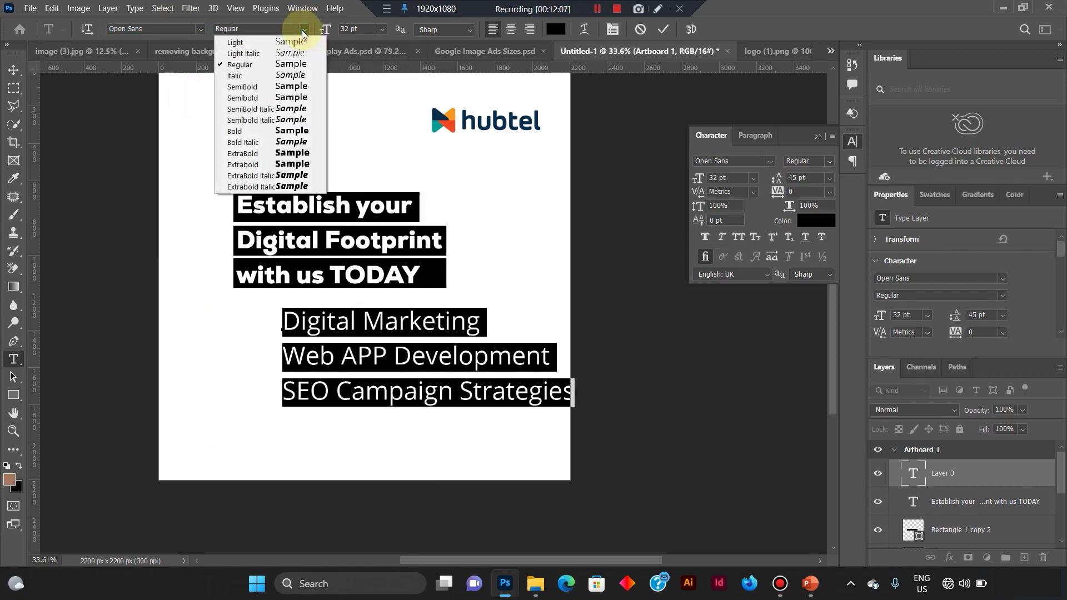
left_click(256, 76)
left_click(300, 32)
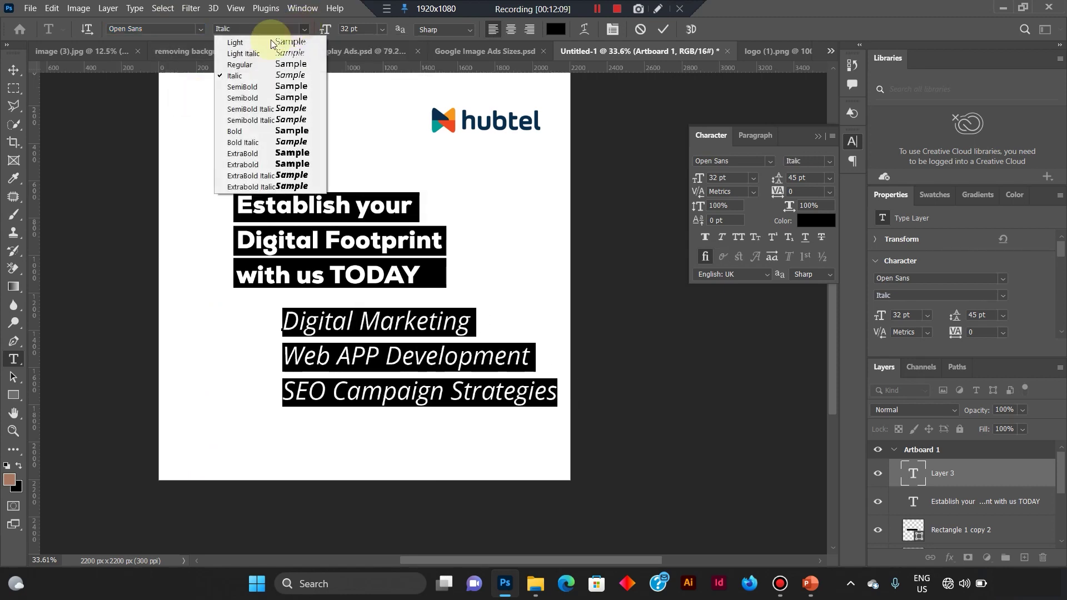
left_click(256, 66)
Set the services text to 16 pt with Auto leading.
left_click(373, 30)
left_click(373, 29)
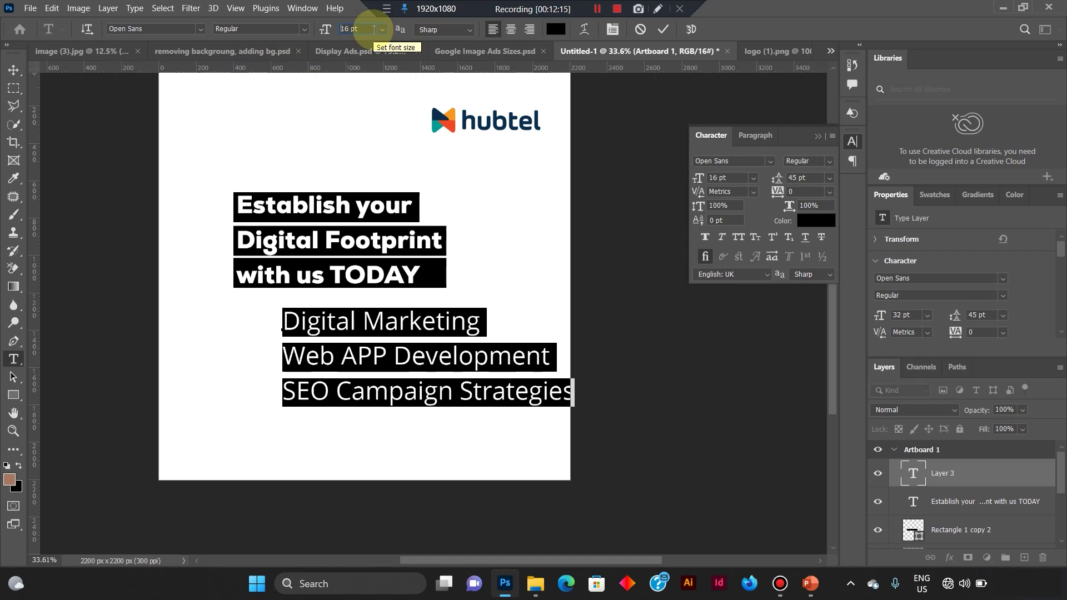
type("16")
key("Return")
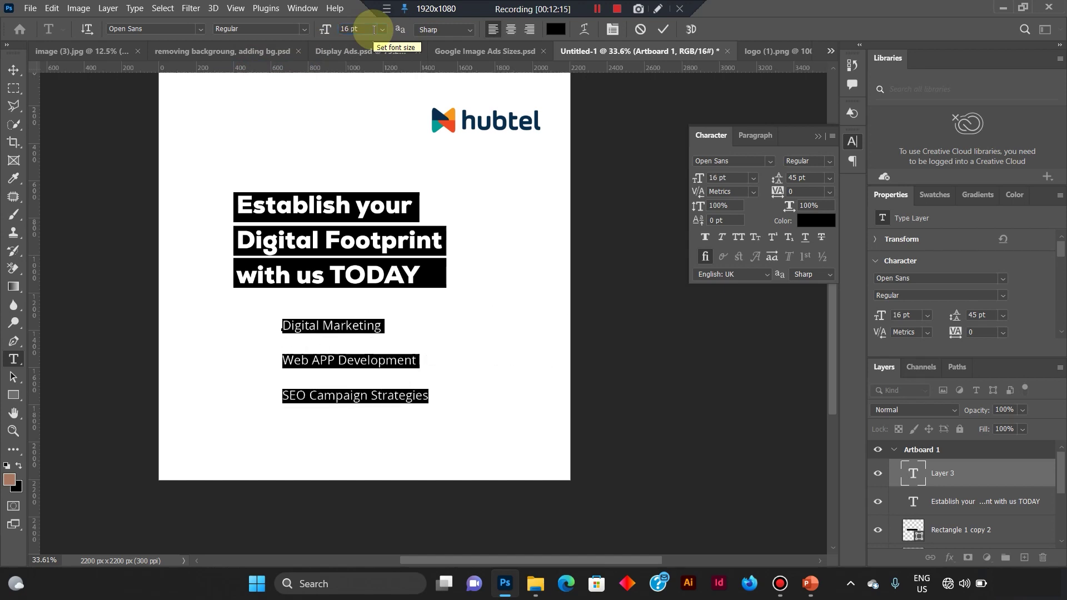
left_click(832, 178)
left_click(801, 185)
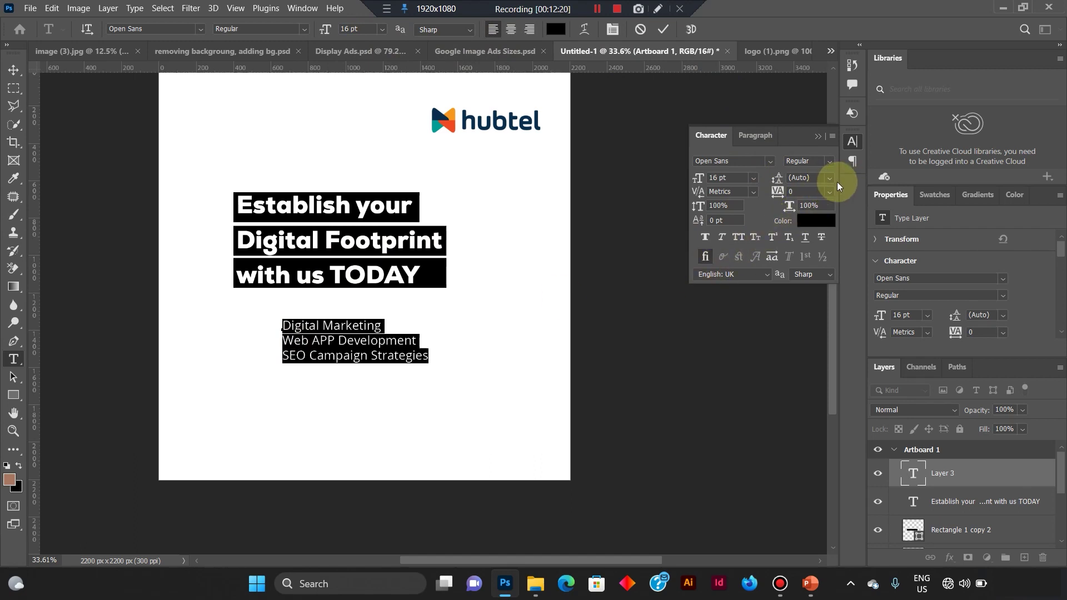
Move the services text up and closer beneath the black headline block, and commit the text edit.
left_click(312, 340)
left_click_drag(350, 309, 317, 295)
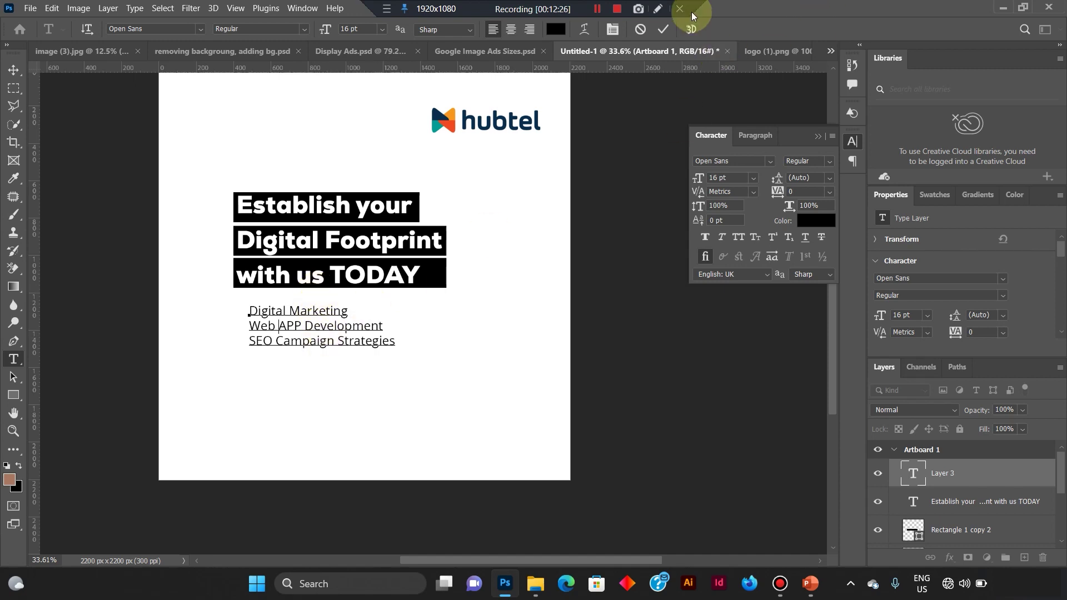
left_click(667, 34)
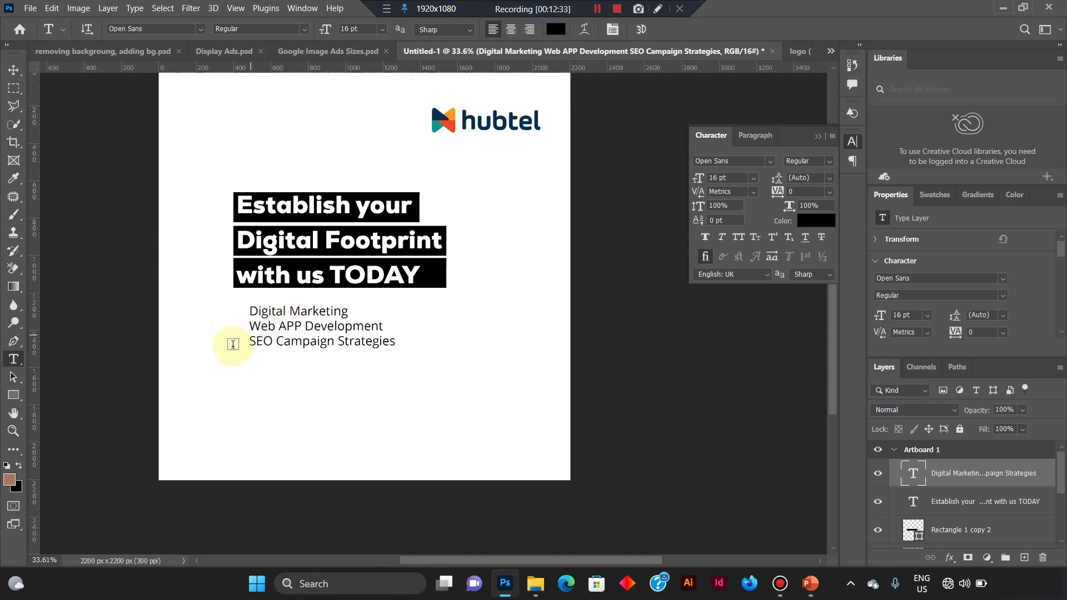
Open the arrow.png file from the PNG folder inside the images resource folder.
left_click(30, 8)
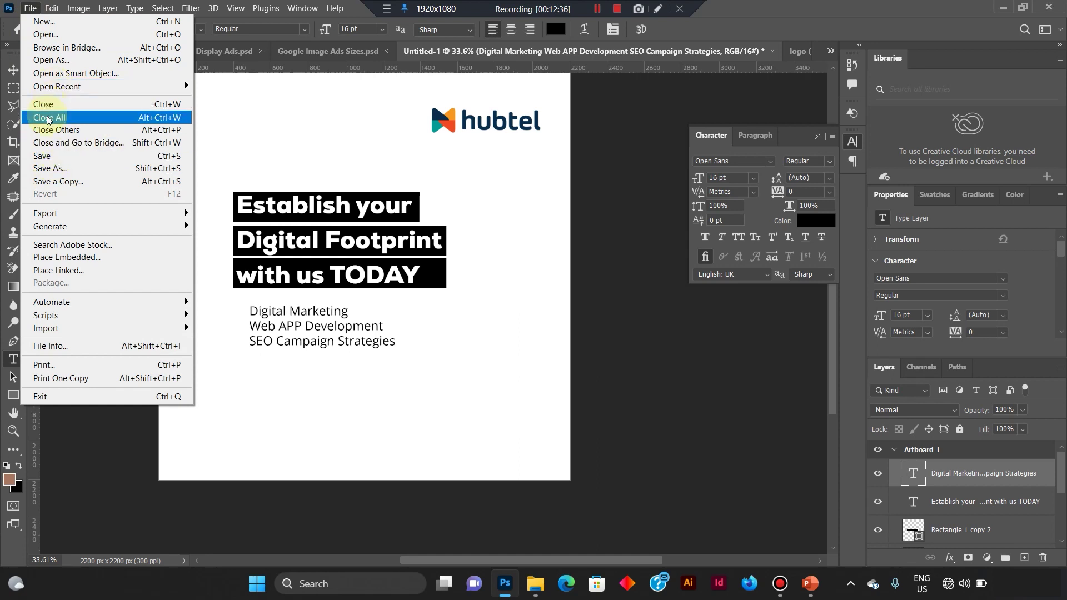
left_click(73, 34)
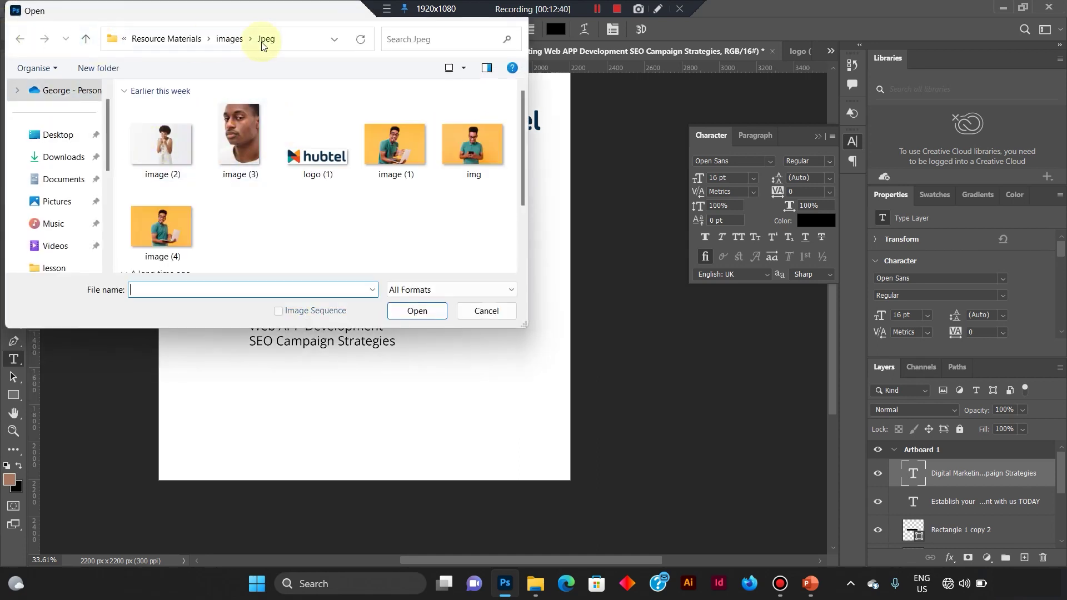
left_click(217, 49)
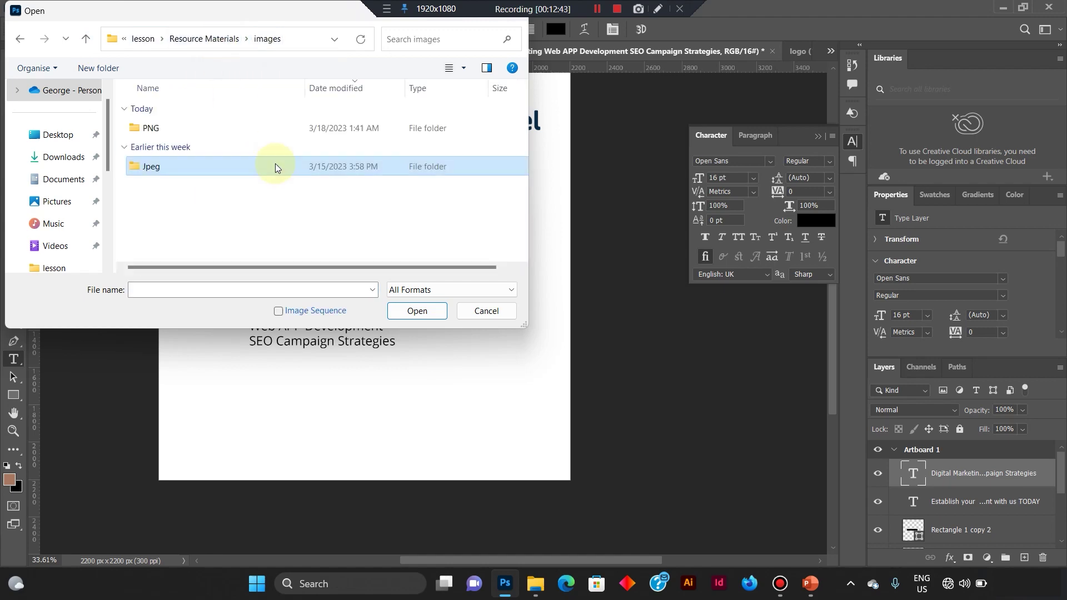
double_click(157, 125)
double_click(161, 247)
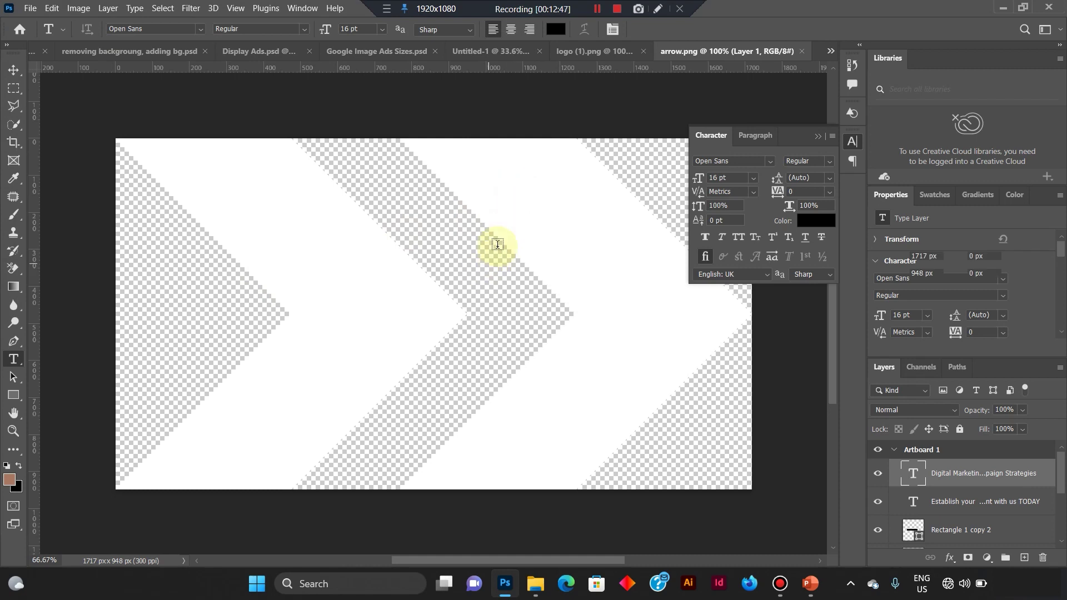
Bring the double-arrow artwork into the Untitled-1 design and scale it down to about 315 by 174 px.
key("v")
left_click_drag(538, 233, 365, 374)
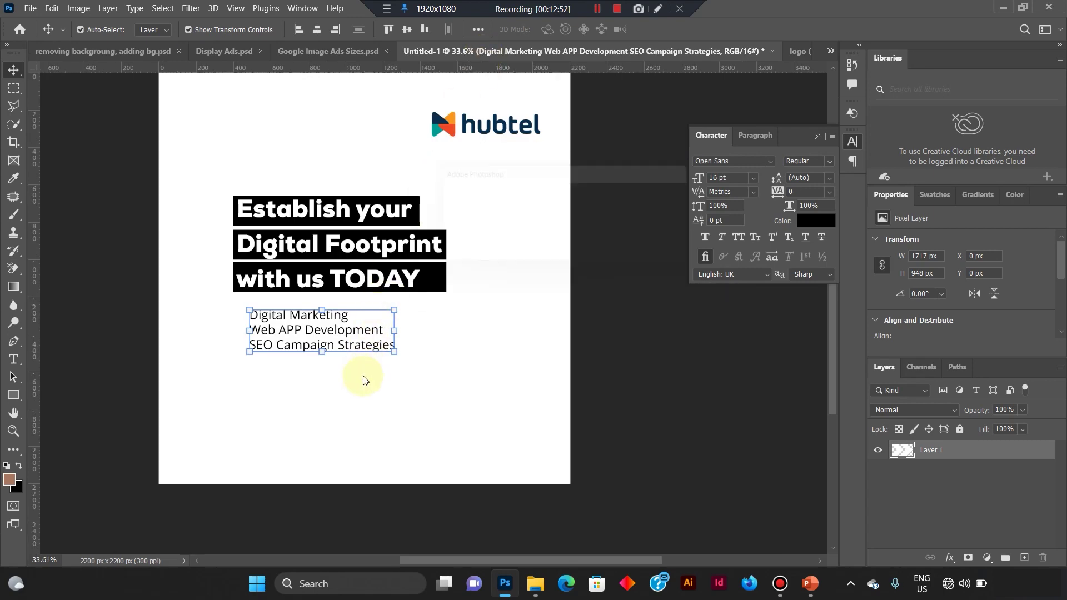
left_click(543, 236)
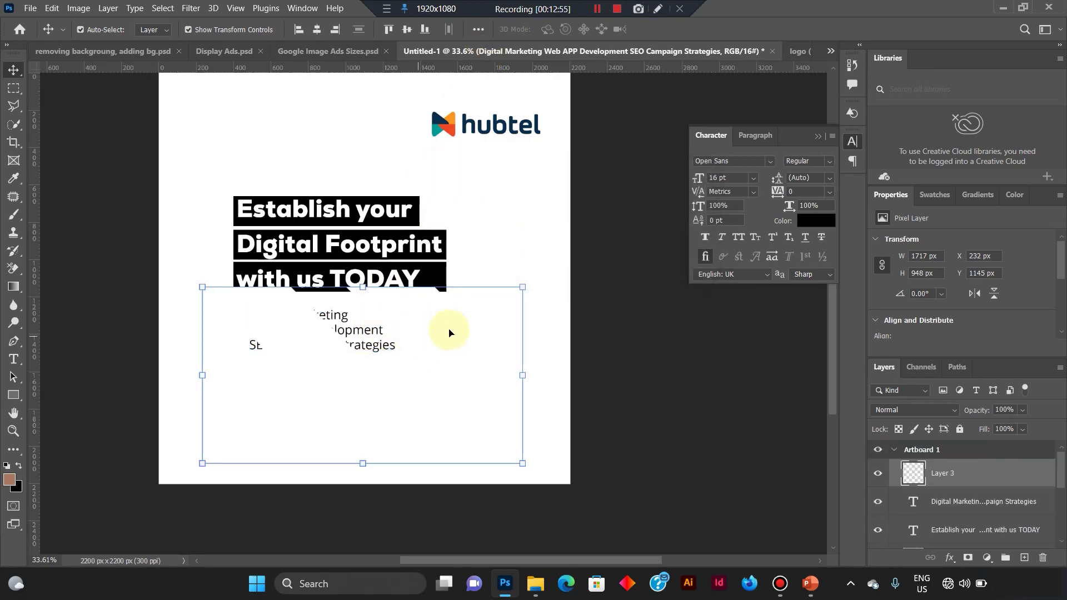
left_click_drag(524, 288, 308, 256)
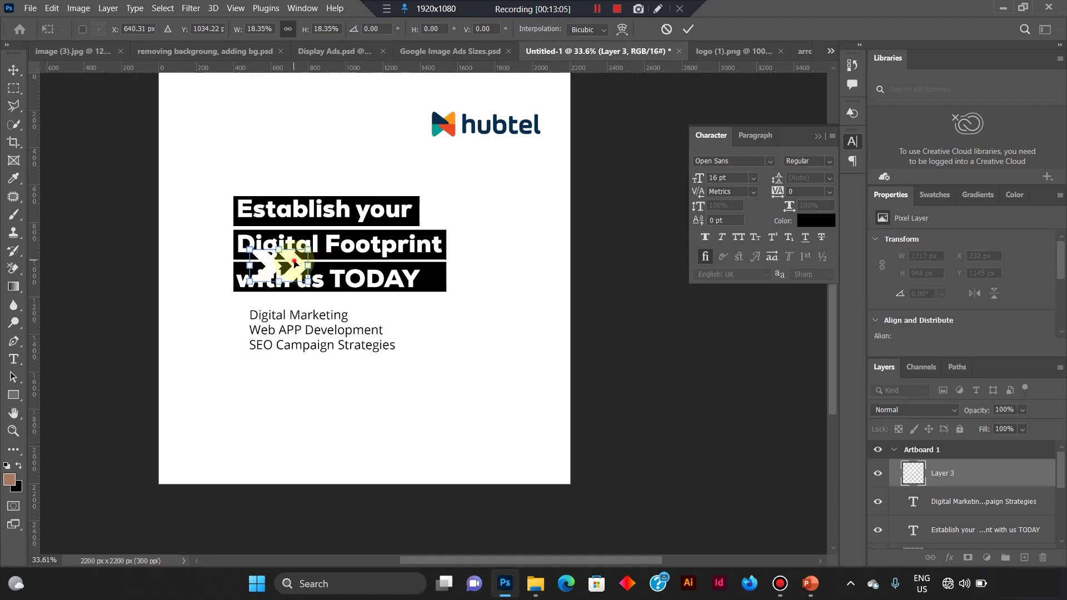
double_click(295, 261)
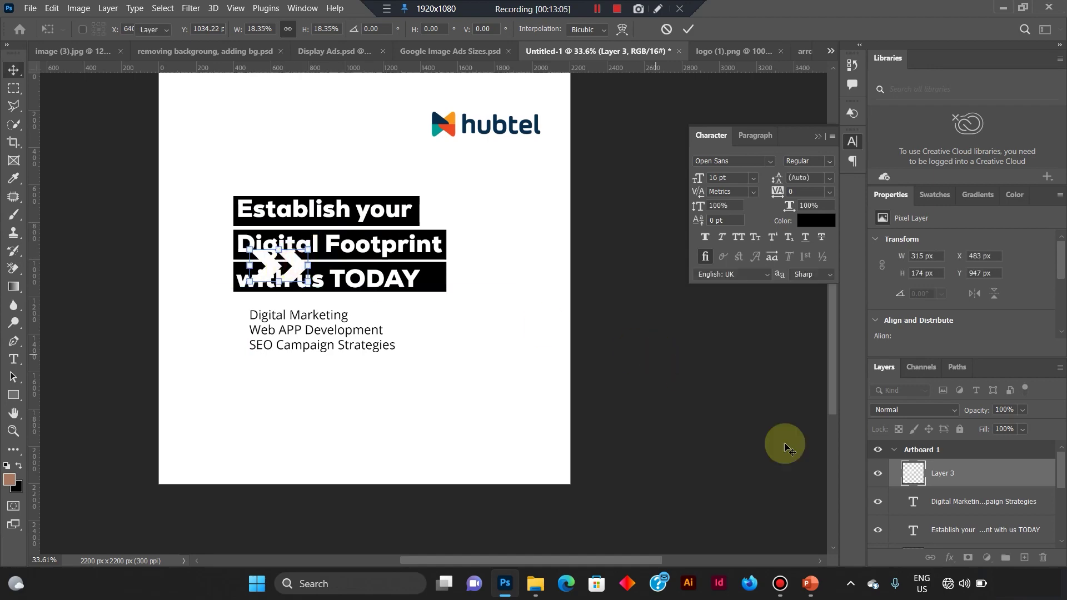
Apply a black (000000) Color Overlay layer style to the double-arrow layer.
right_click(952, 475)
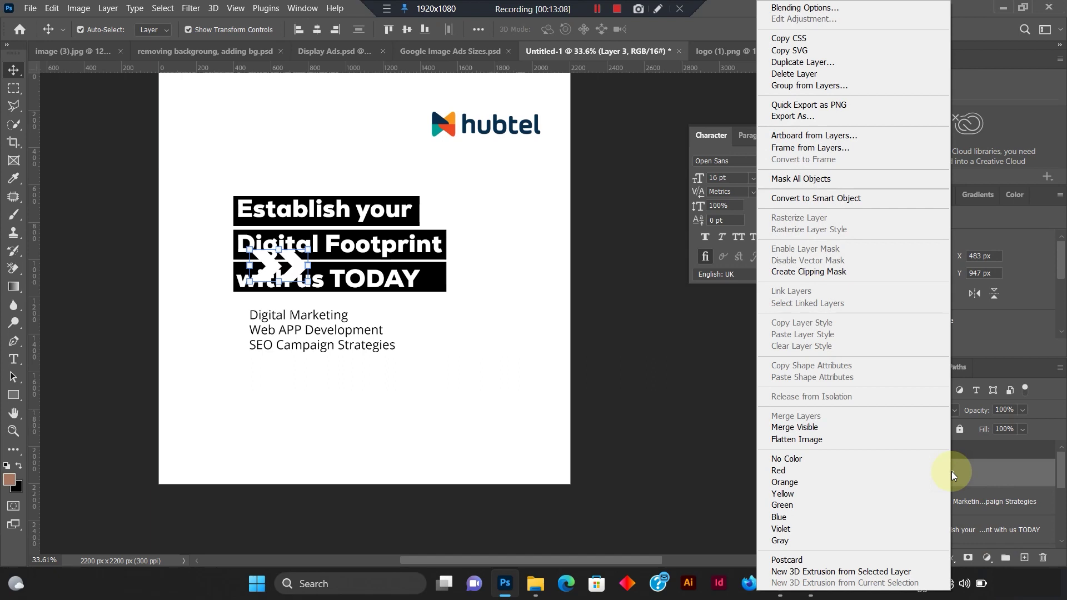
left_click(822, 12)
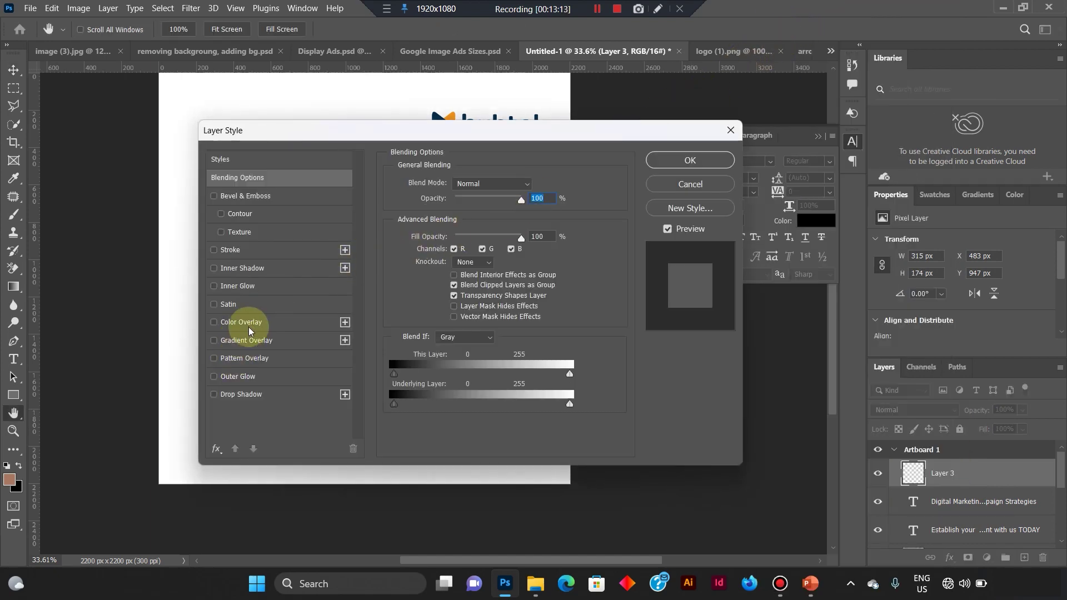
left_click_drag(571, 133, 778, 137)
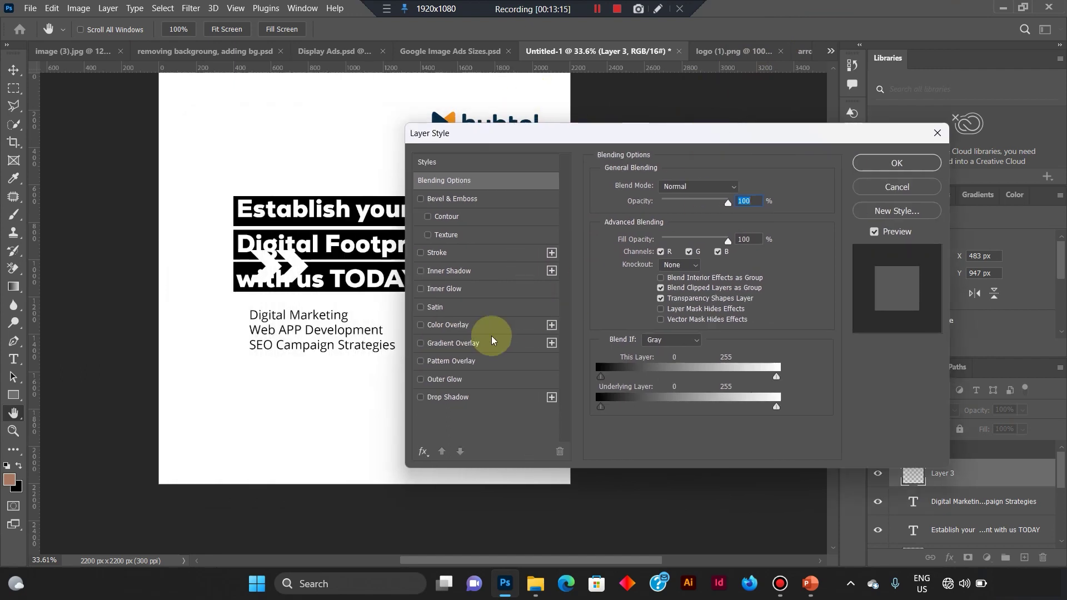
left_click(448, 326)
left_click(741, 188)
left_click_drag(624, 381, 711, 522)
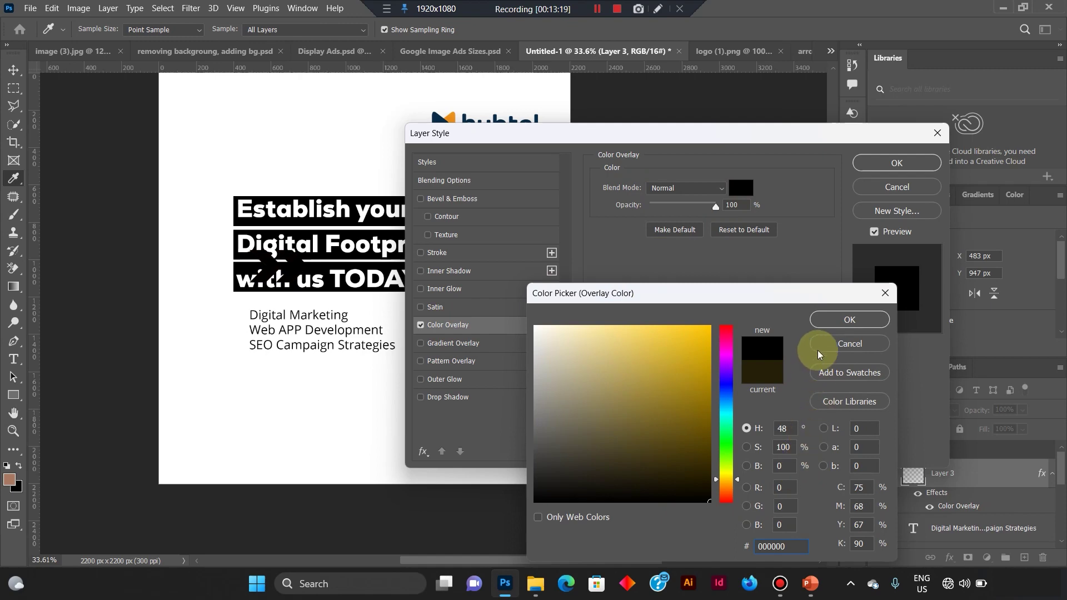
left_click(848, 321)
left_click(896, 163)
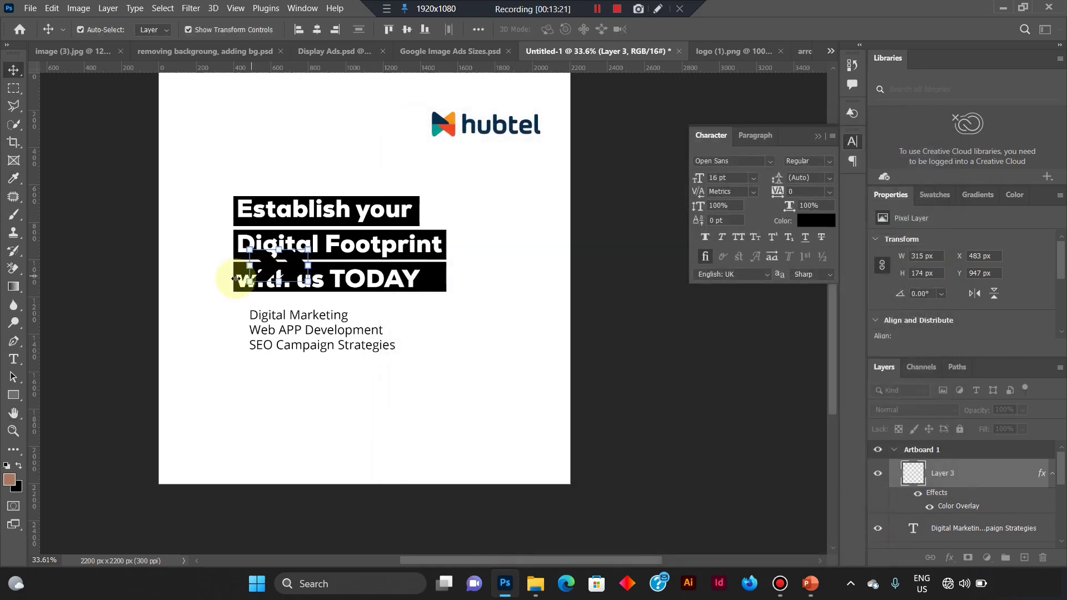
Place the arrow in front of the "Digital Marketing" line, flush with the headline block's left edge, and shrink it to about 59 by 32 px.
left_click_drag(297, 266, 281, 326)
scroll(282, 326, "up", 3)
left_click_drag(339, 283, 251, 282)
scroll(268, 311, "up", 3)
key("Return")
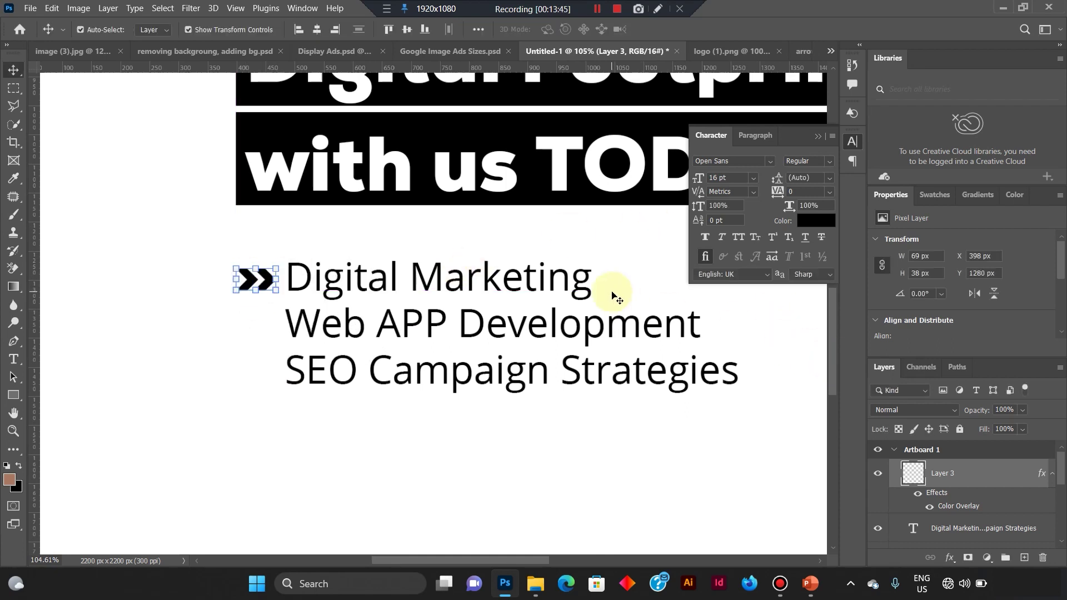
left_click_drag(277, 293, 268, 294)
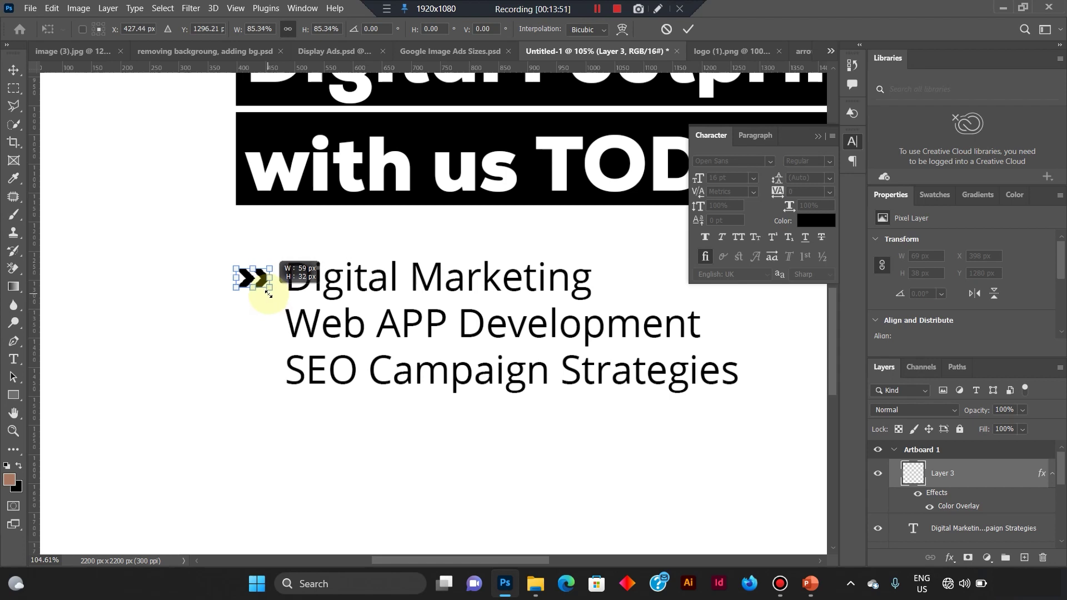
double_click(248, 280)
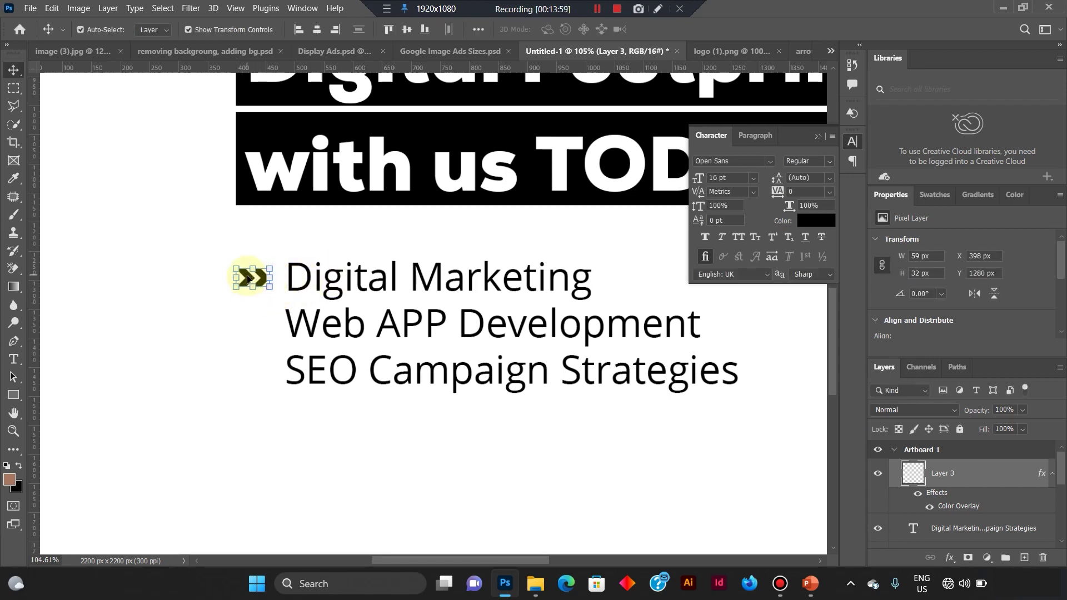
Duplicate the arrow bullet straight down in front of the "Web APP Development" and "SEO Campaign Strategies" lines.
left_click_drag(243, 281, 246, 369)
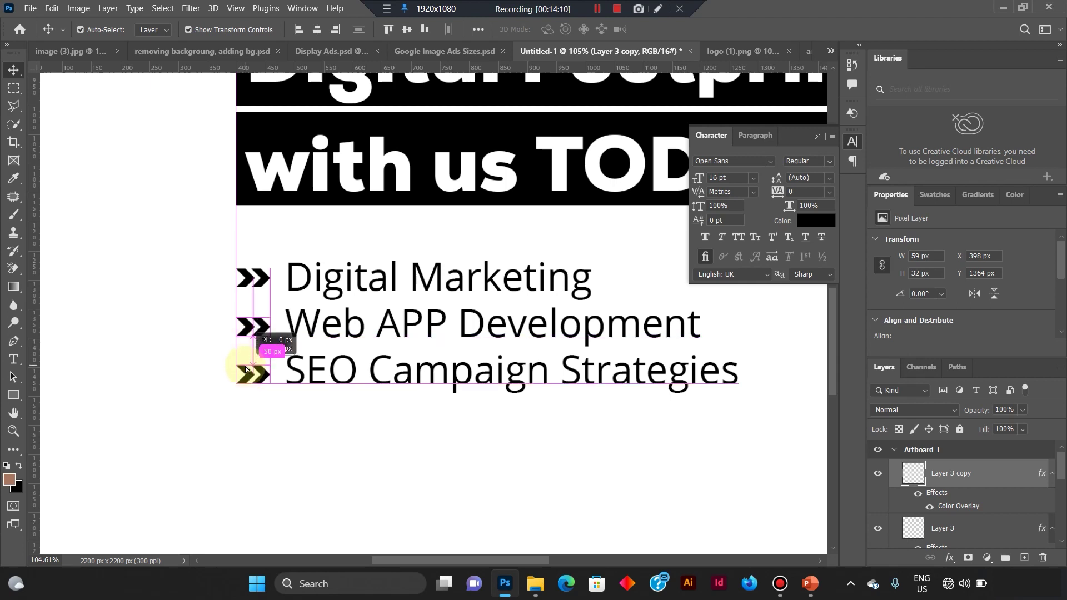
left_click_drag(246, 368, 245, 366)
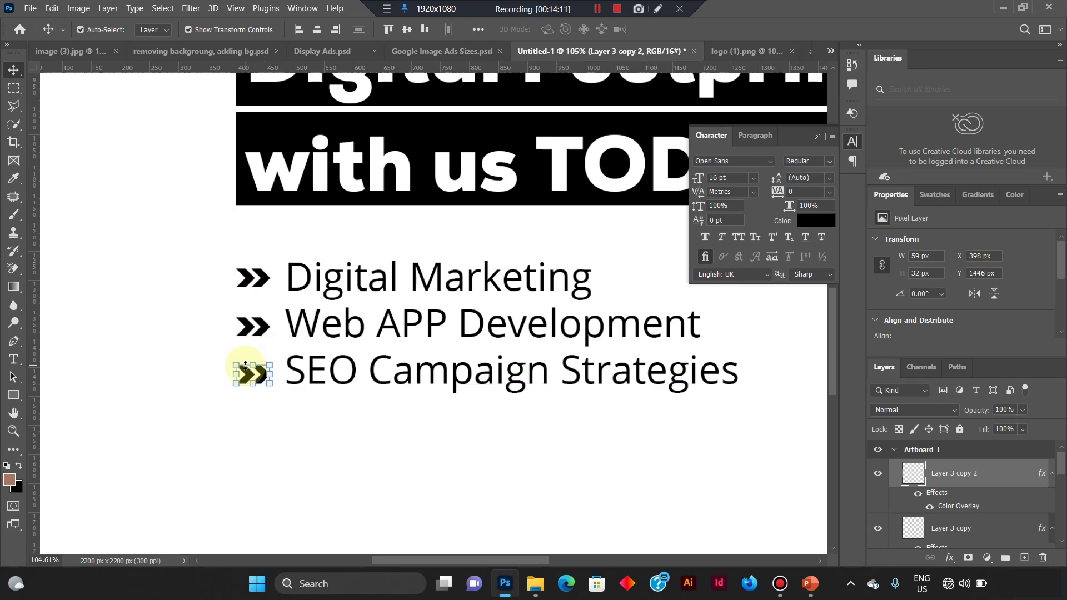
left_click_drag(248, 370, 247, 369)
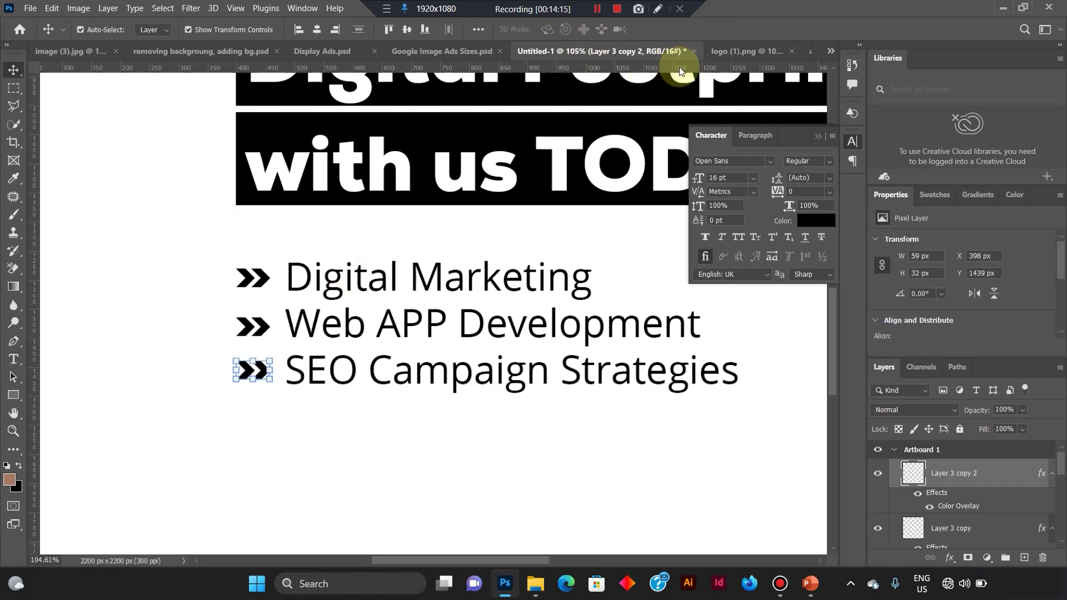
Add a horizontal guide through the middle of the "Digital Marketing" line and nudge its arrow down to centre on it.
left_click_drag(678, 76, 613, 280)
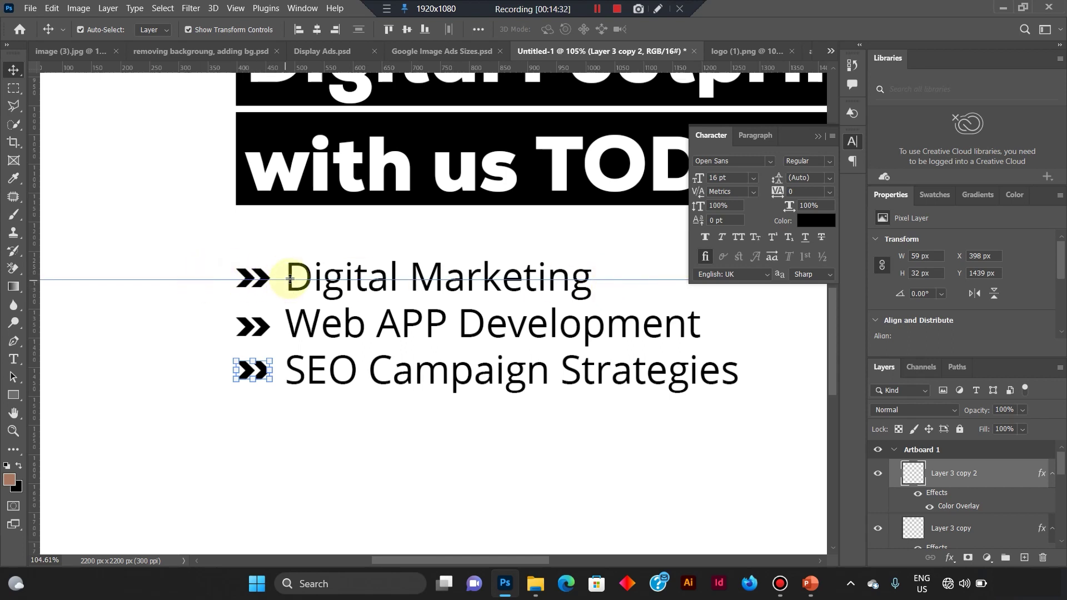
left_click_drag(290, 281, 295, 276)
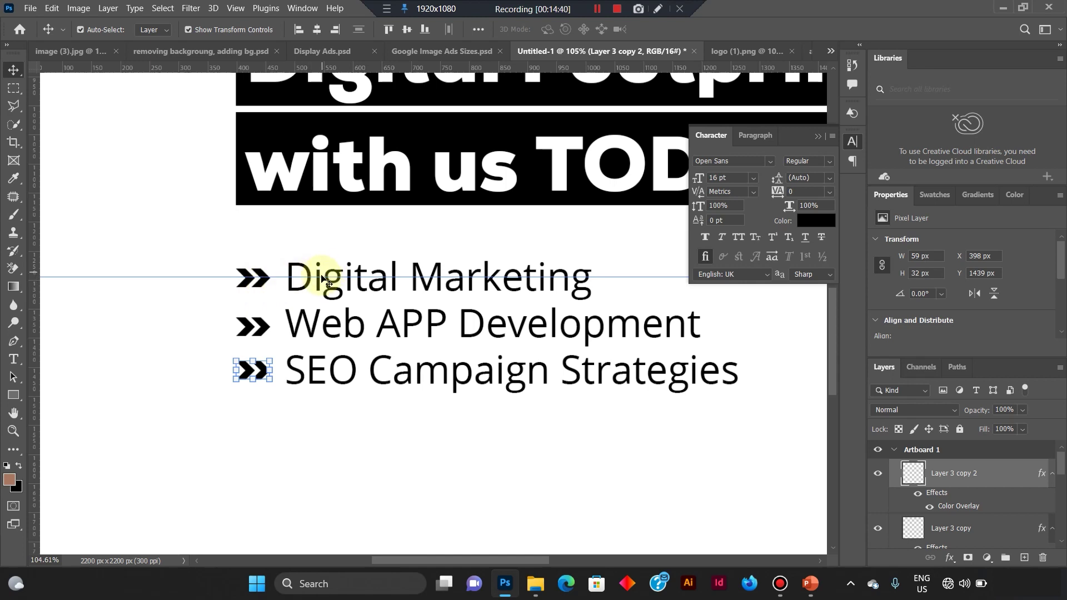
left_click_drag(321, 276, 321, 278)
left_click(260, 269)
left_click(261, 277)
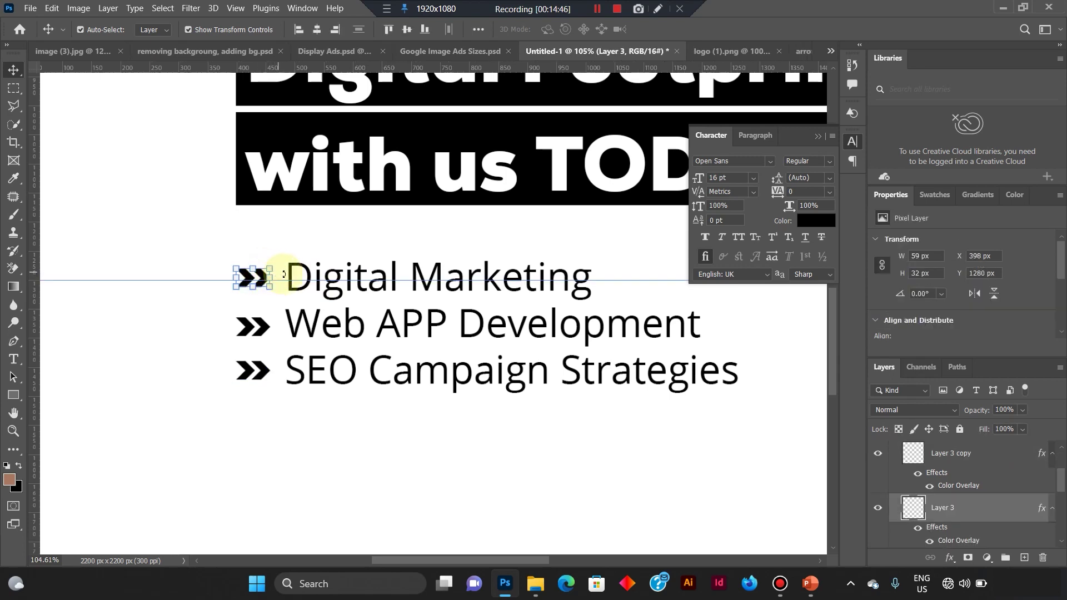
key("Down")
key("Down")
key("Down")
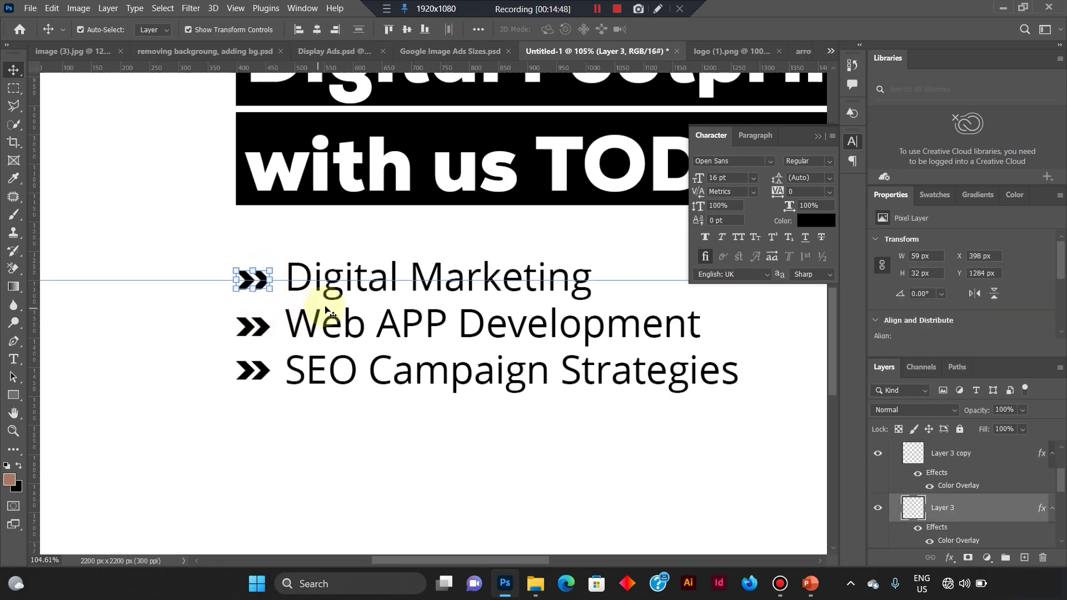
Add horizontal guides through the "Web APP Development" and "SEO Campaign Strategies" lines and align their arrows to them.
left_click_drag(583, 67, 550, 325)
left_click(252, 325)
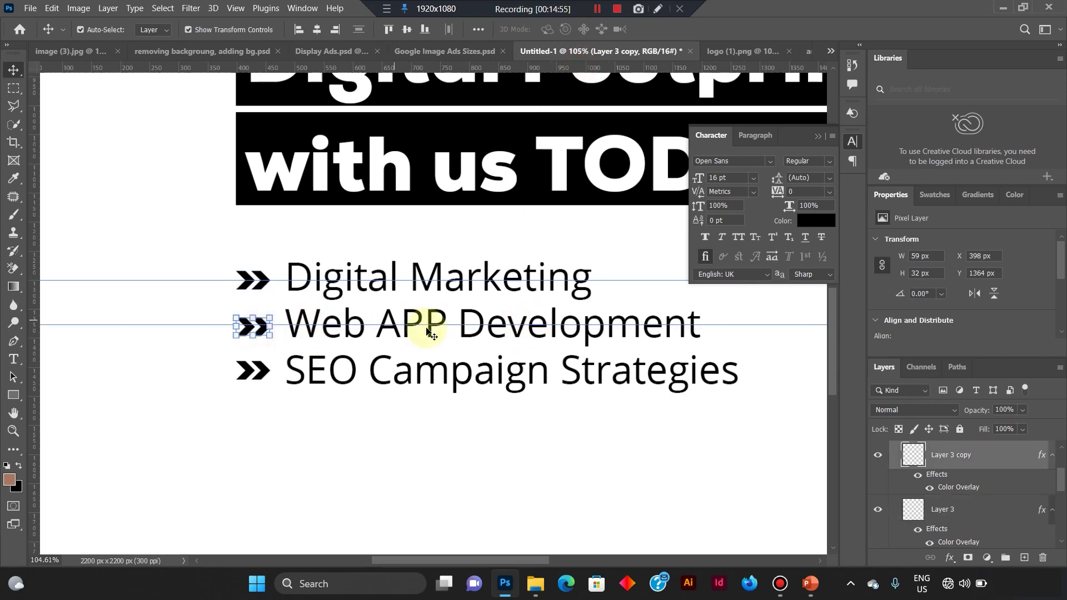
left_click_drag(559, 68, 529, 368)
left_click(257, 369)
left_click(352, 291)
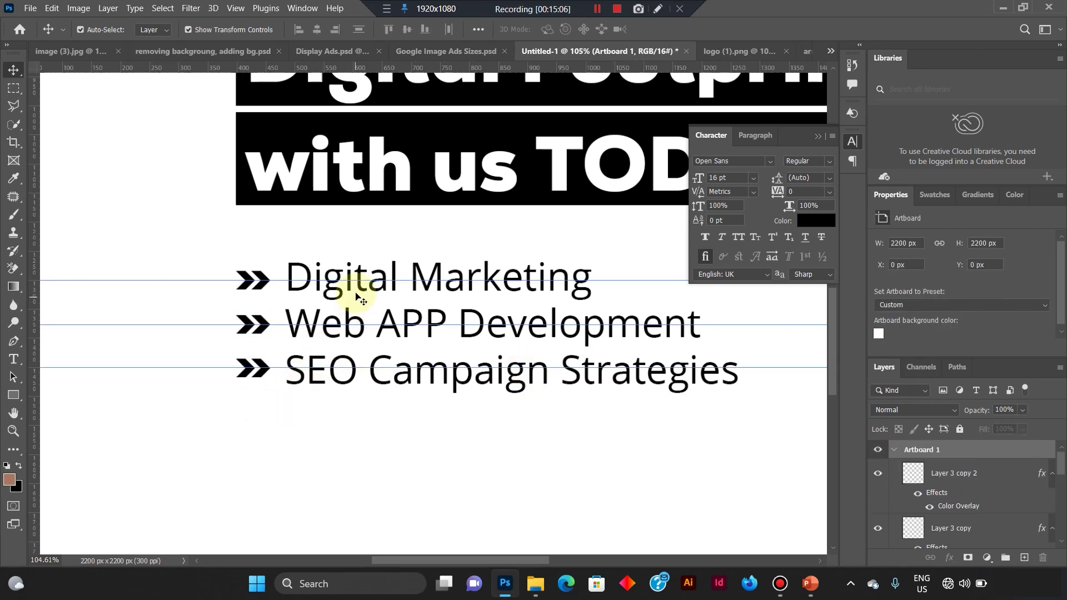
Shift the services text slightly right, away from the arrow bullets.
left_click(351, 320)
left_click_drag(346, 318, 349, 319)
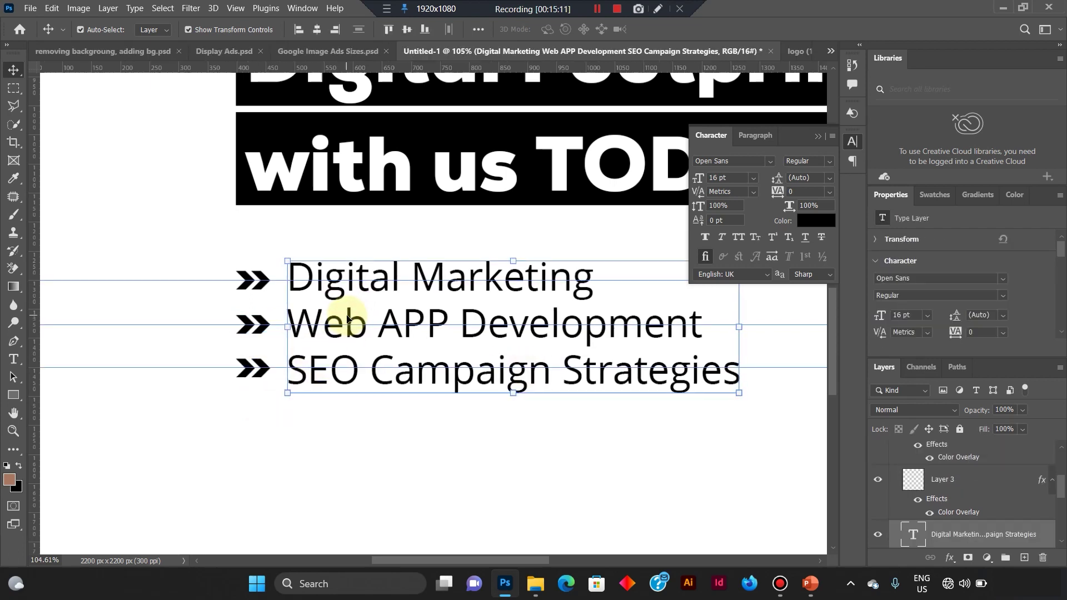
left_click(237, 240)
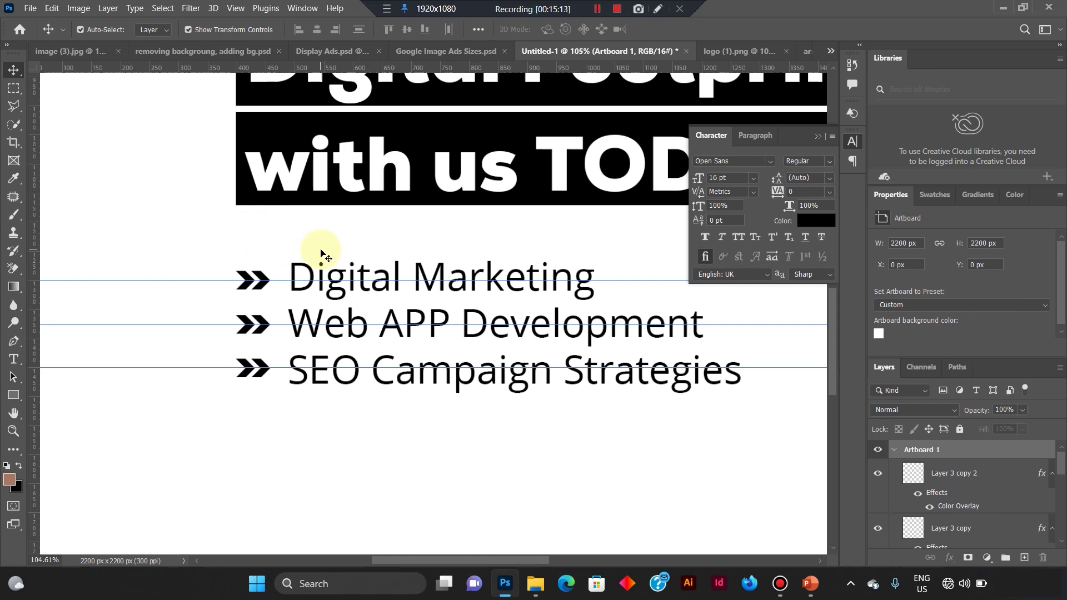
scroll(268, 340, "down", 5)
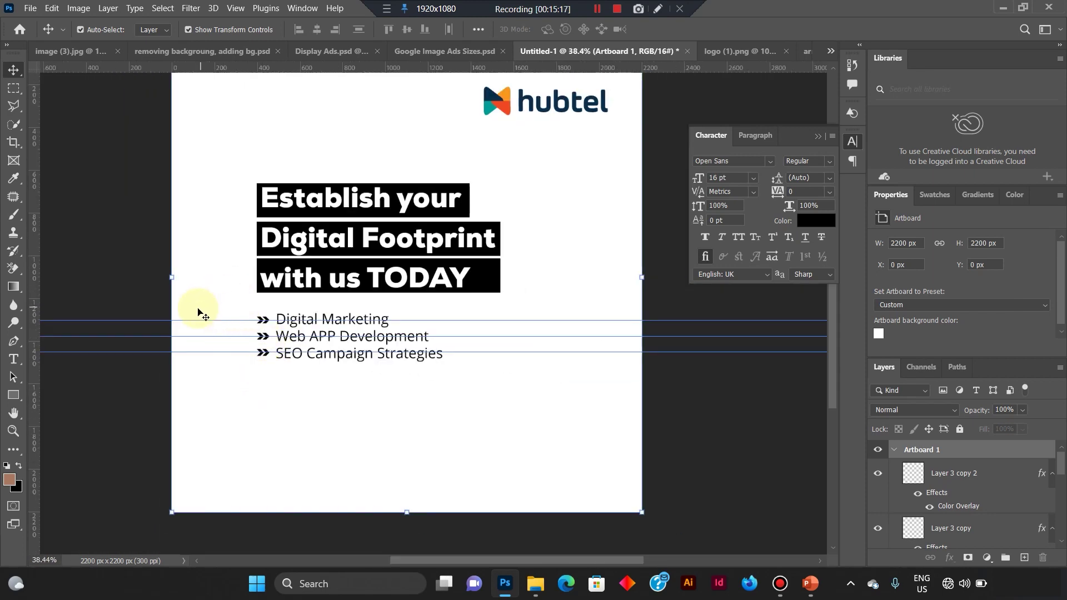
Link the services text layer with its three arrow bullet layers.
left_click_drag(153, 315, 525, 393)
left_click_drag(420, 373, 476, 382)
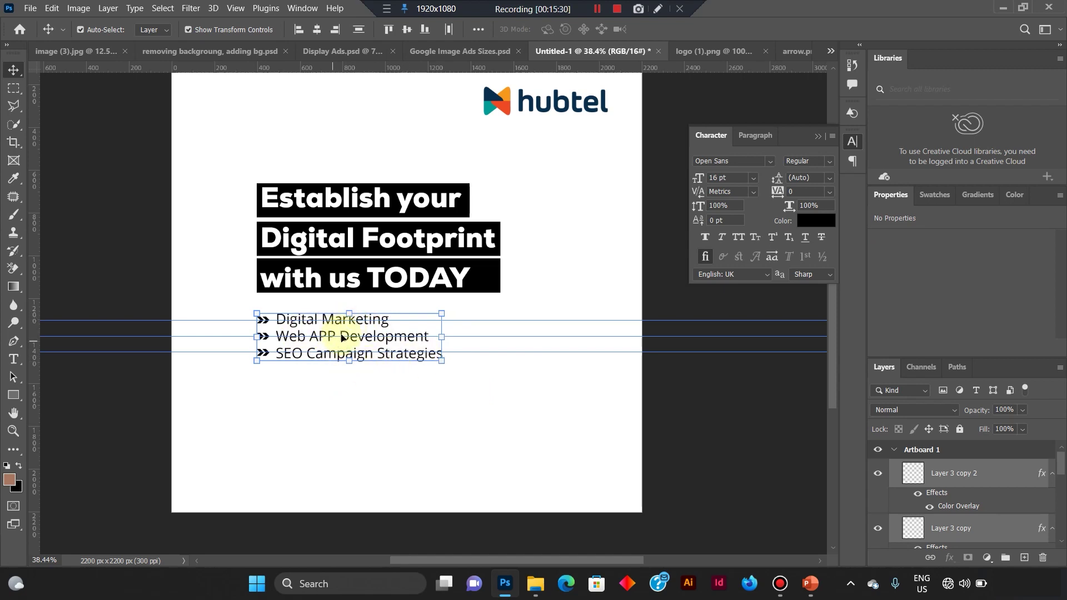
right_click(350, 337)
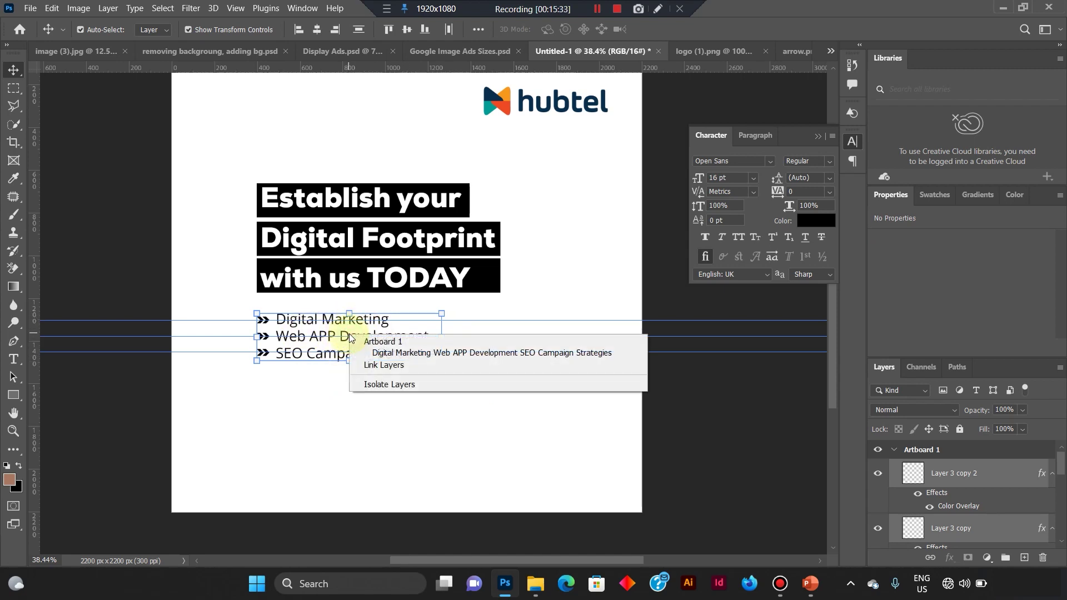
left_click(399, 366)
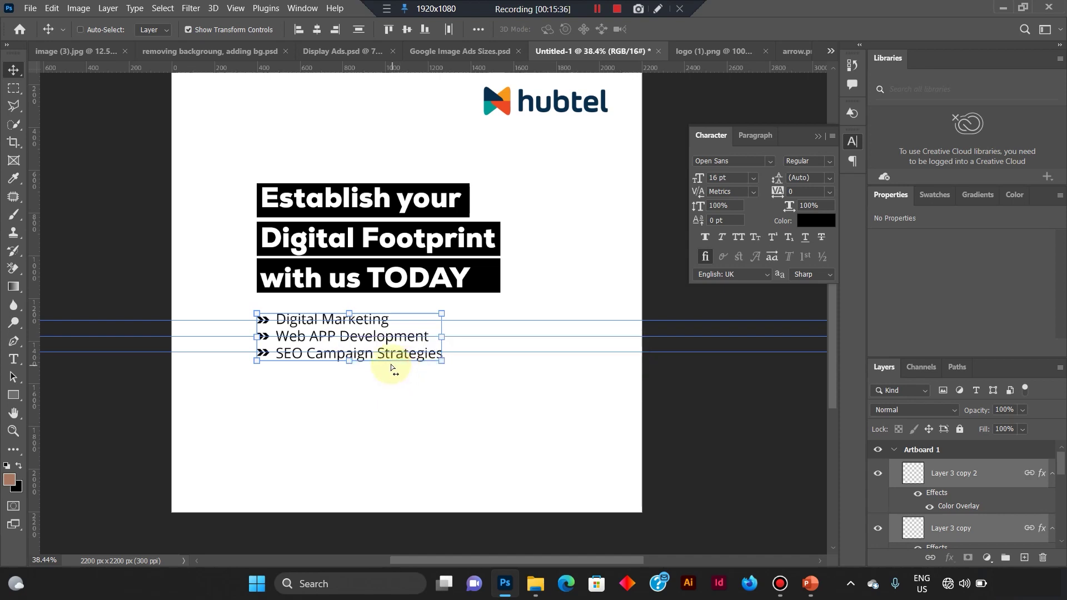
left_click(381, 394)
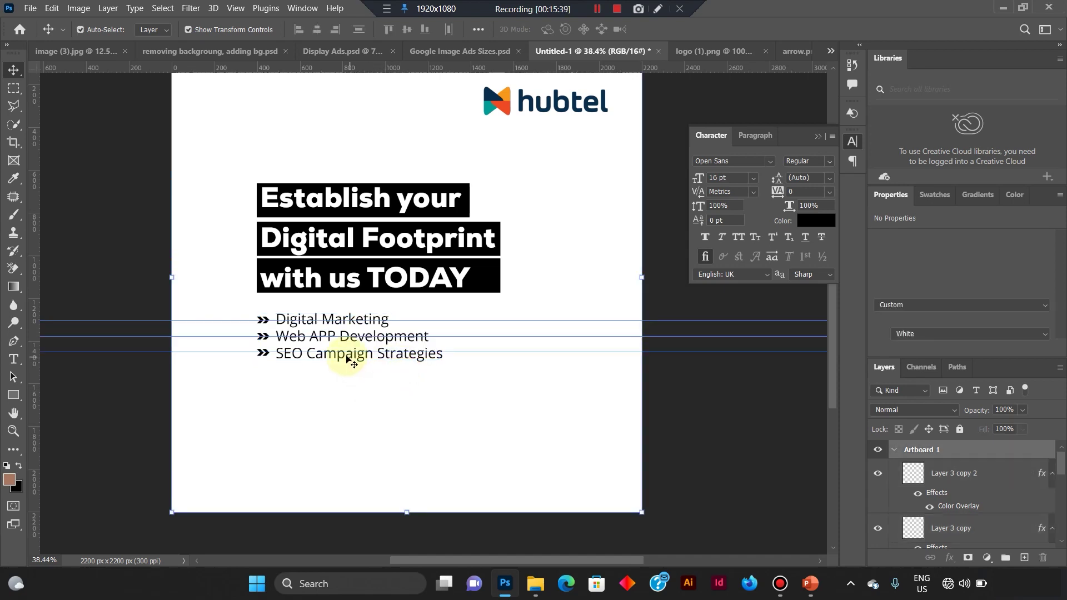
Nudge the services text horizontally to leave a slightly wider gap after the arrow bullets.
left_click_drag(286, 392, 366, 378)
key("Right")
key("Right")
key("Right")
key("Right")
key("Right")
key("Right")
key("Right")
key("Right")
key("Right")
key("Right")
key("Right")
key("Right")
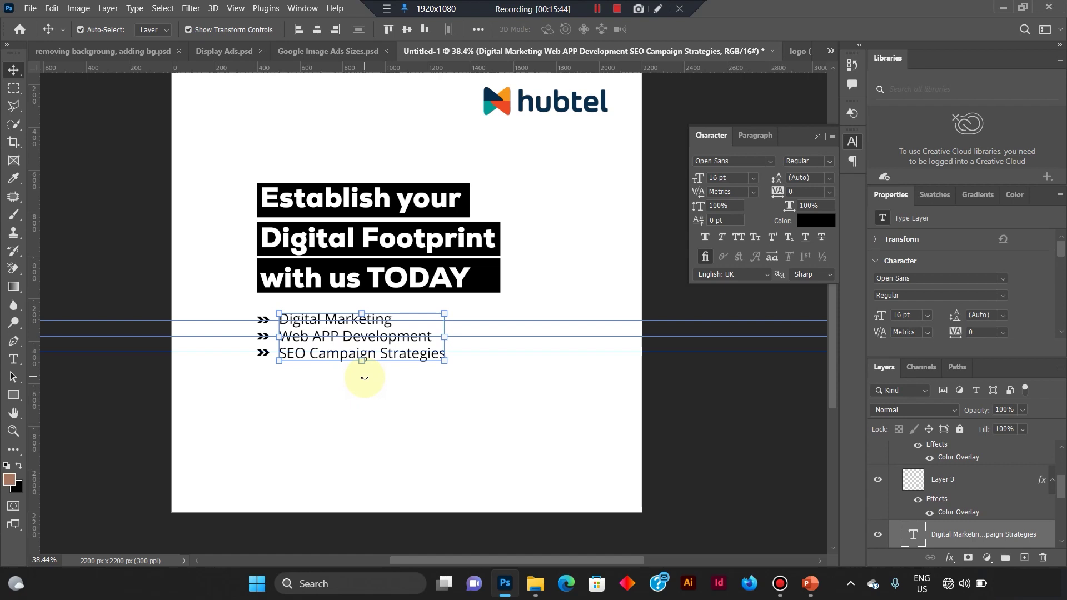
key("Right")
key("Left")
key("Left")
key("Left")
key("Left")
key("Left")
key("Left")
key("Left")
key("Left")
key("Left")
key("Left")
key("Left")
key("Left")
key("Right")
left_click(316, 418)
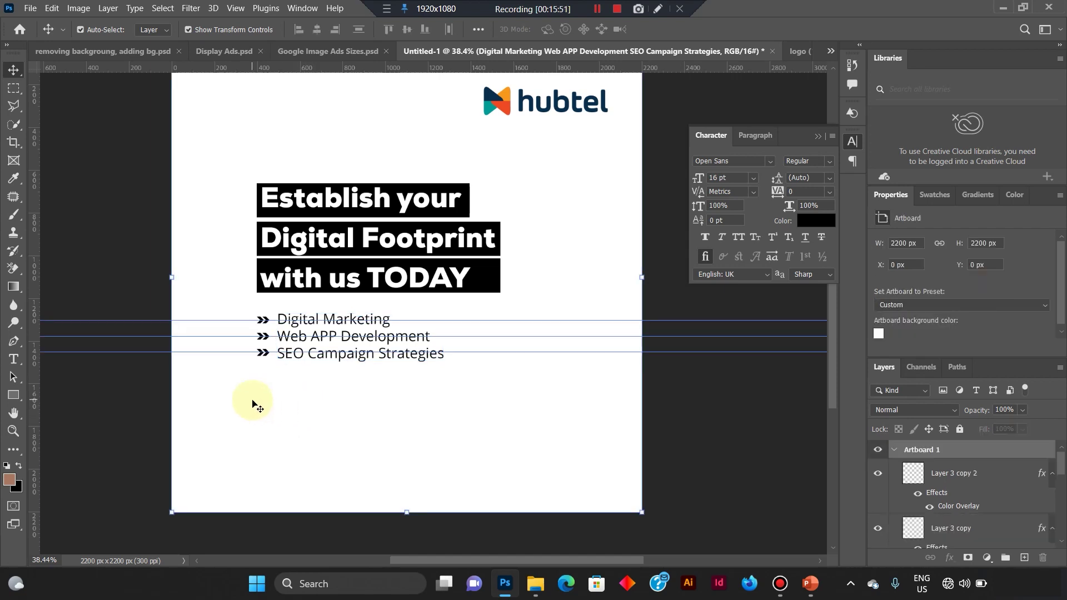
Set the tracking of all the services text to 25.
left_click(313, 359)
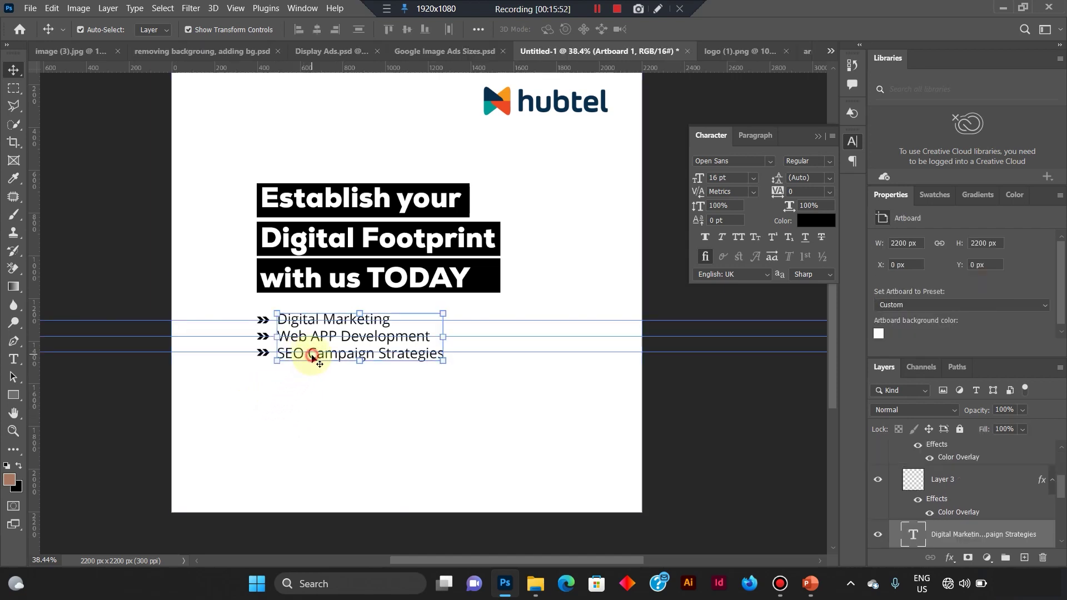
left_click(282, 401)
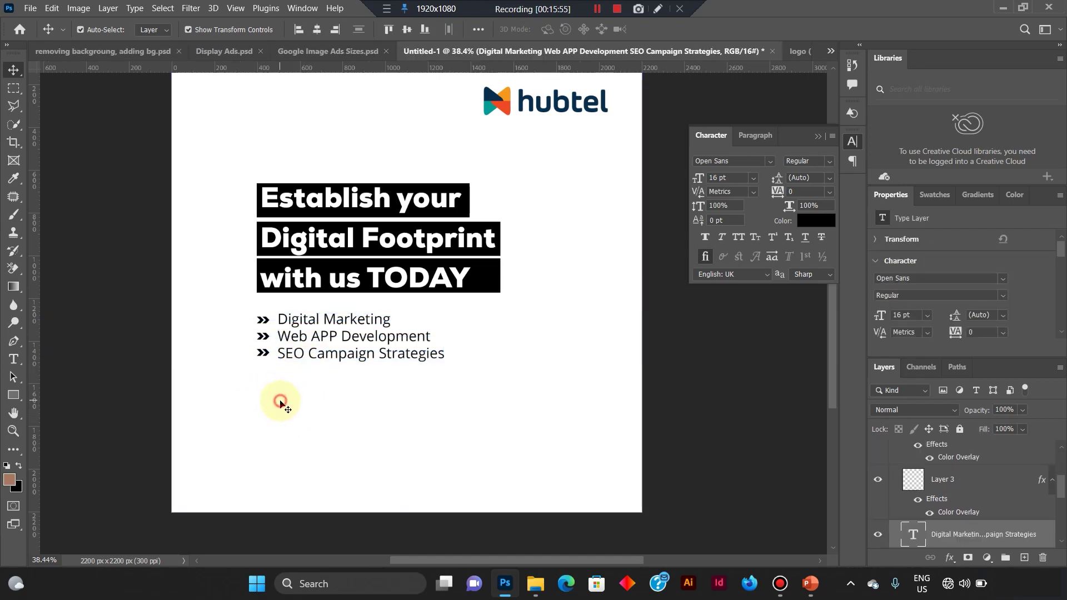
double_click(341, 318)
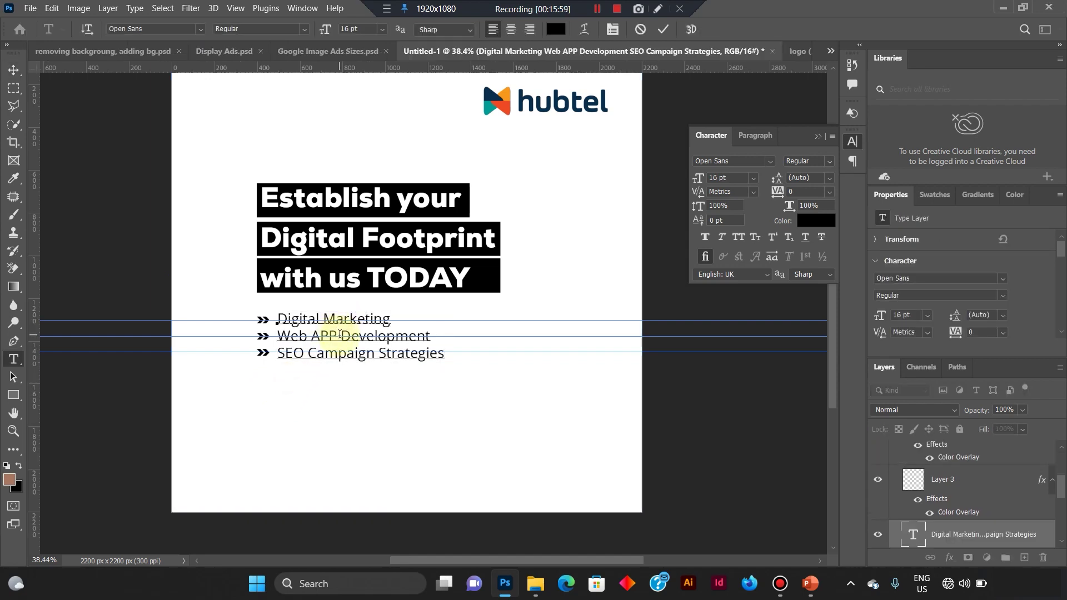
key("ctrl+a")
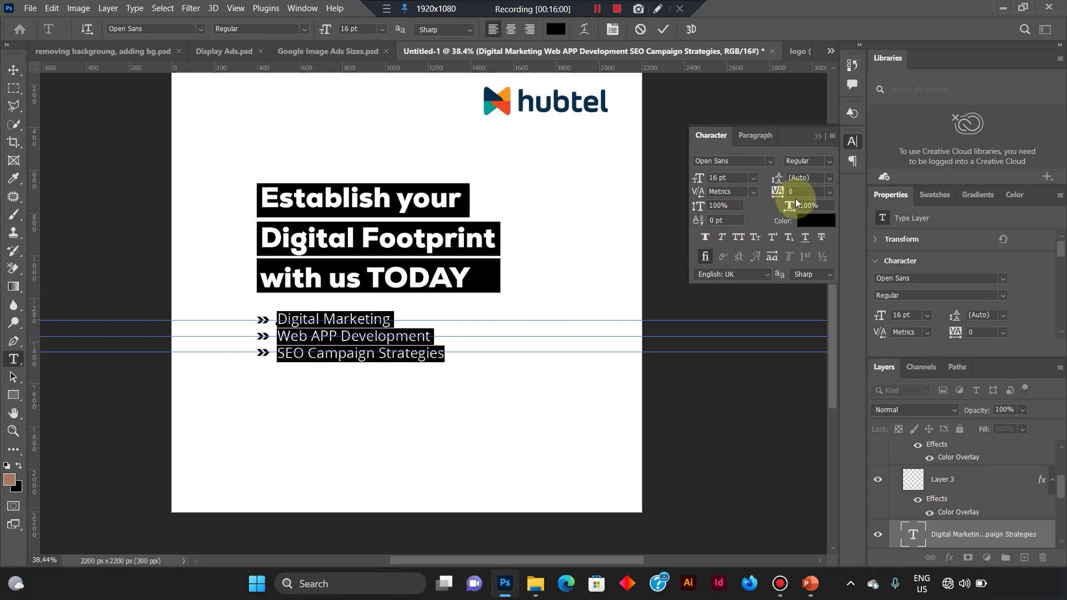
left_click(830, 195)
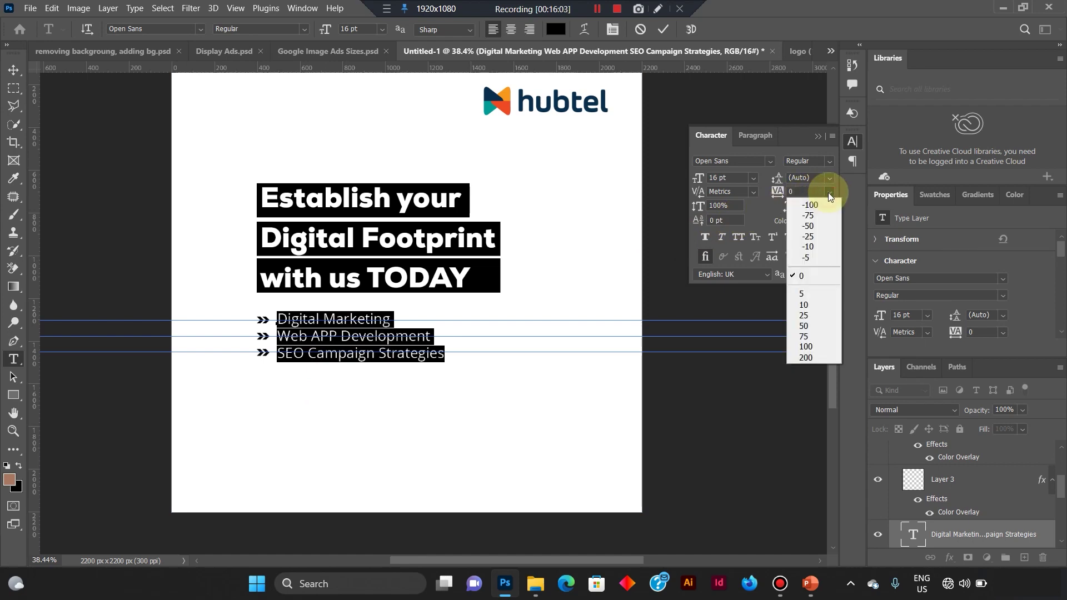
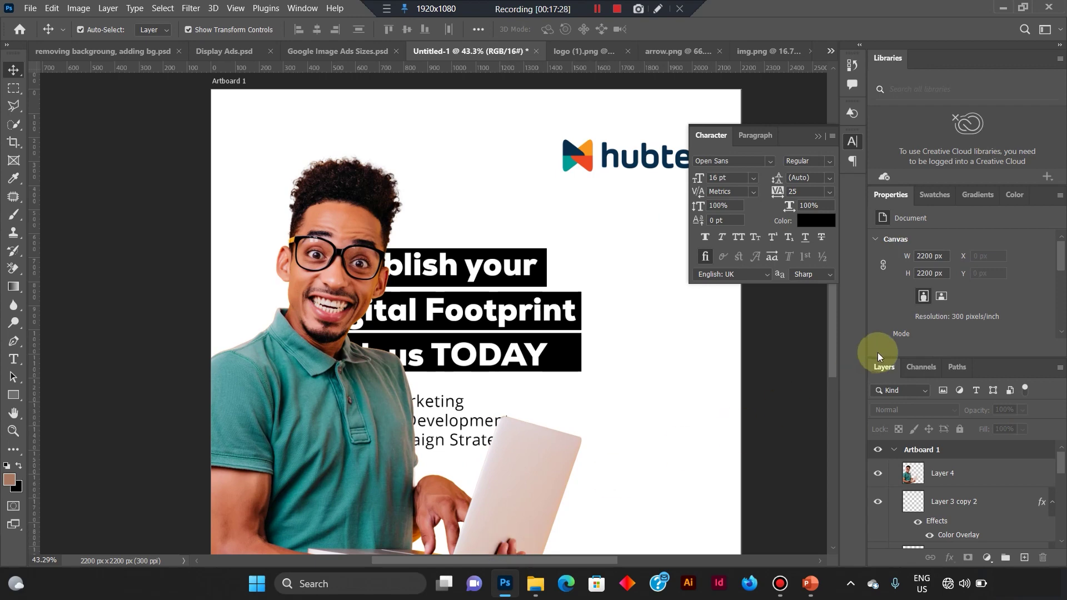
Move the headline and the bulleted services list to the empty area on the right side of the man.
left_click_drag(828, 355, 829, 358)
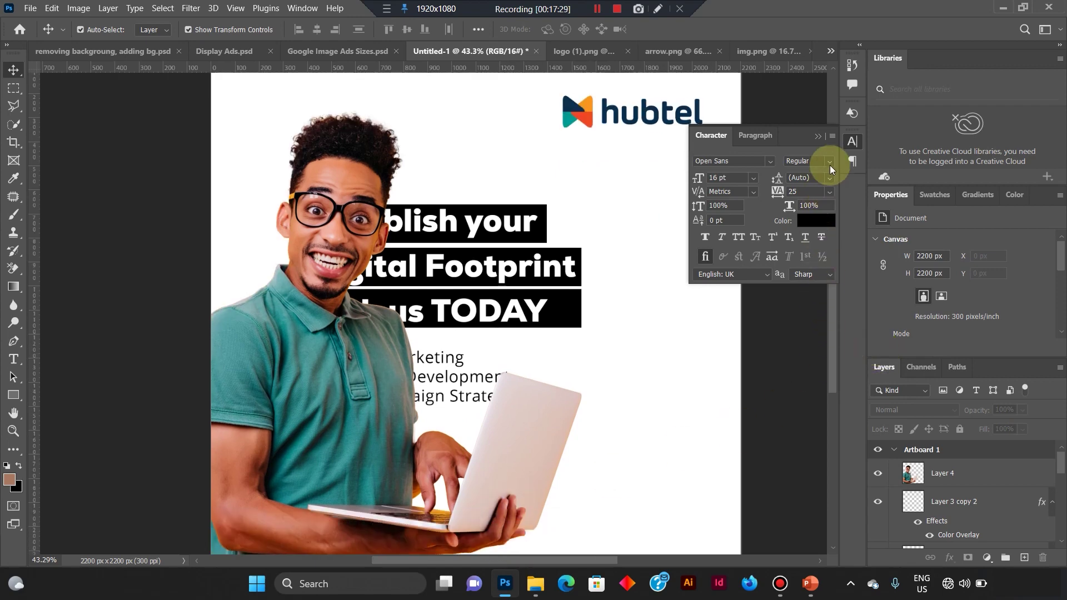
left_click(822, 137)
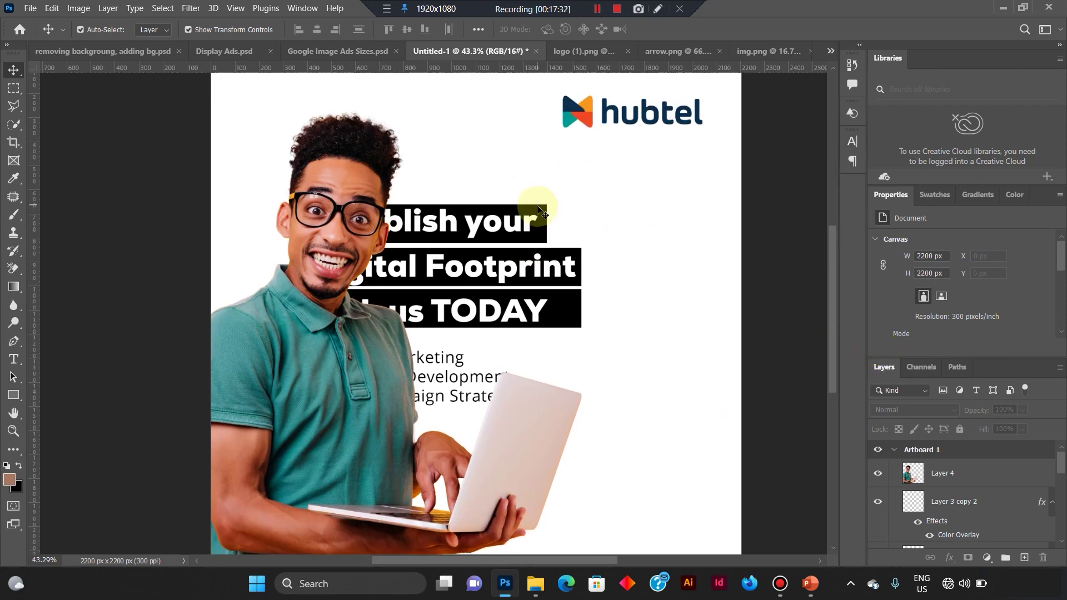
left_click(506, 222)
left_click_drag(505, 222, 609, 193)
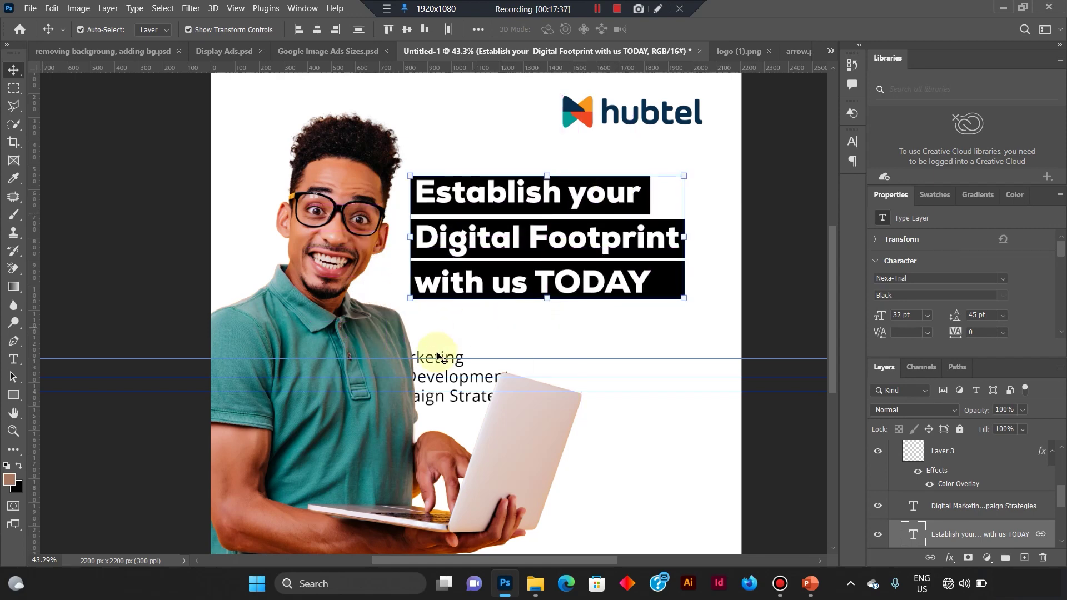
left_click_drag(437, 358, 551, 343)
Add a vertical guide along the left edge of the headline block.
scroll(512, 391, "up", 3)
scroll(512, 392, "up", 1)
left_click_drag(35, 172, 350, 225)
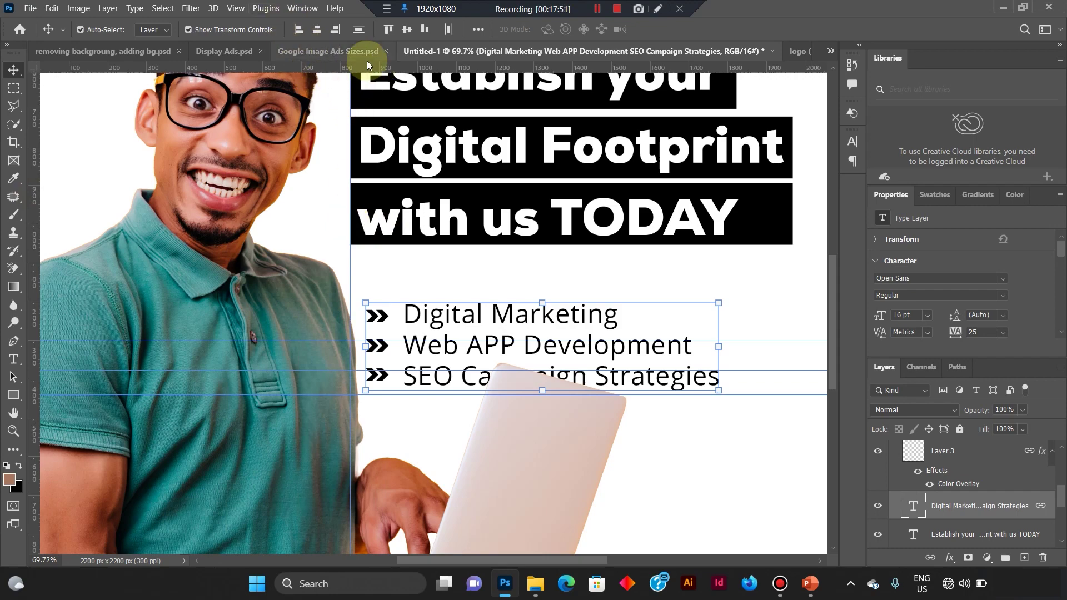
Hide the rulers and show them again.
left_click(302, 9)
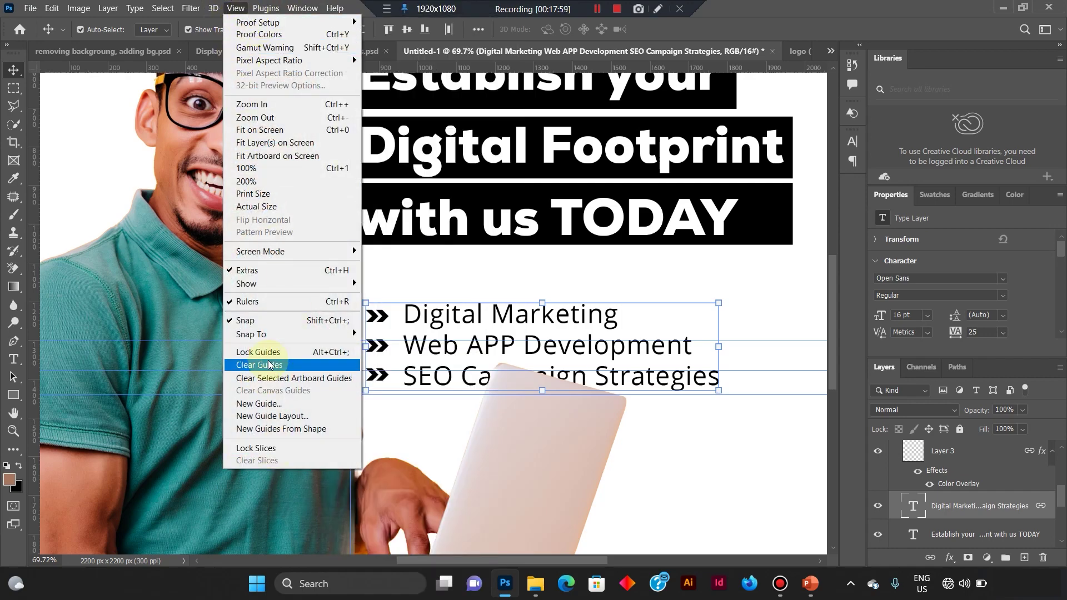
left_click(260, 304)
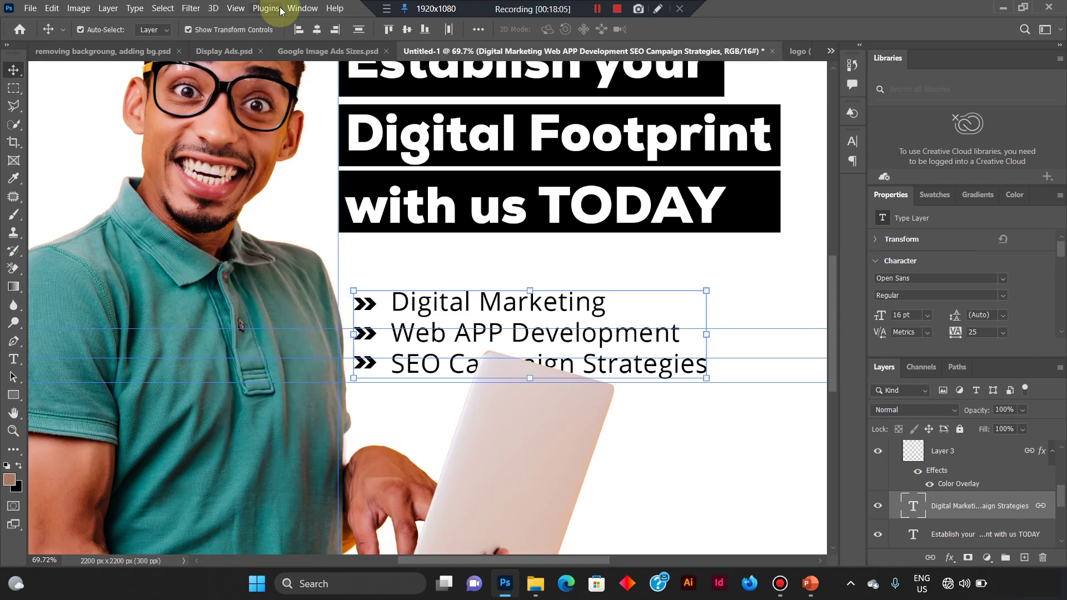
left_click(234, 7)
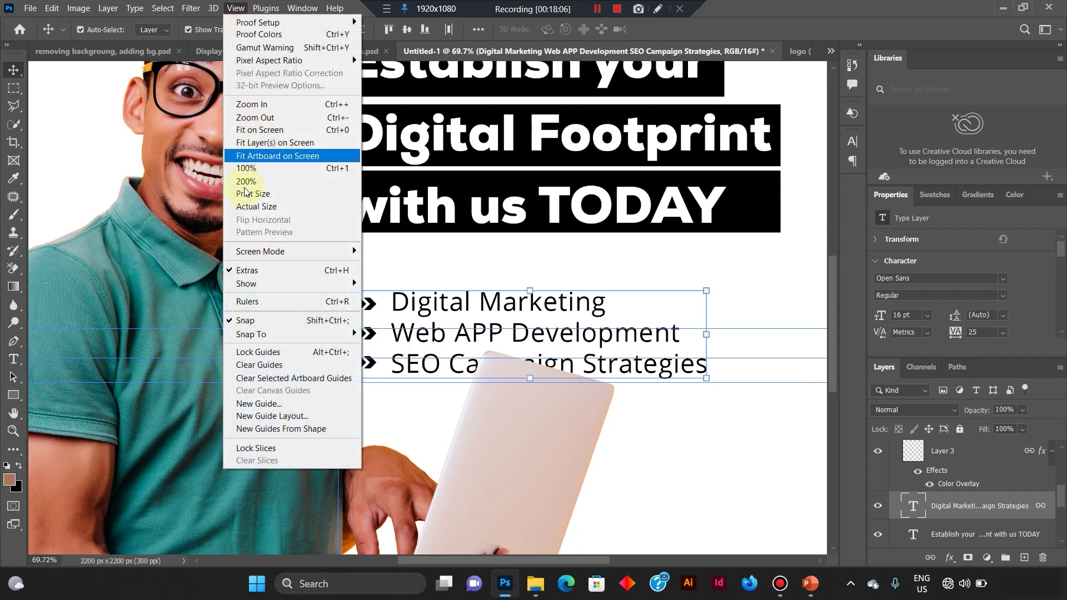
left_click(241, 305)
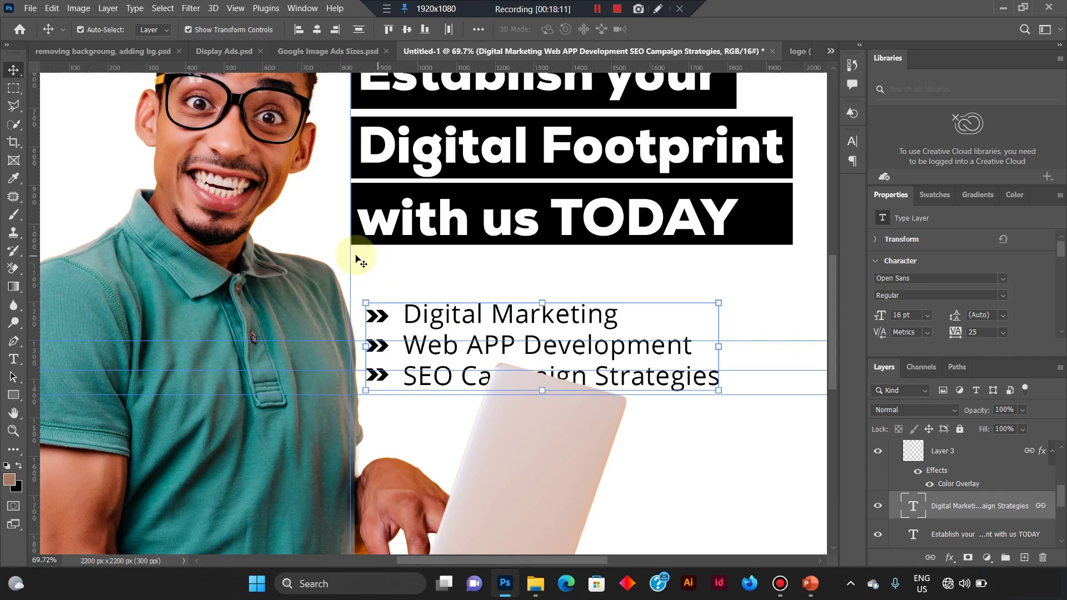
Move the vertical guide to about 864 px at the arrow bullets' left edge and align the headline block to it.
left_click_drag(350, 256, 365, 246)
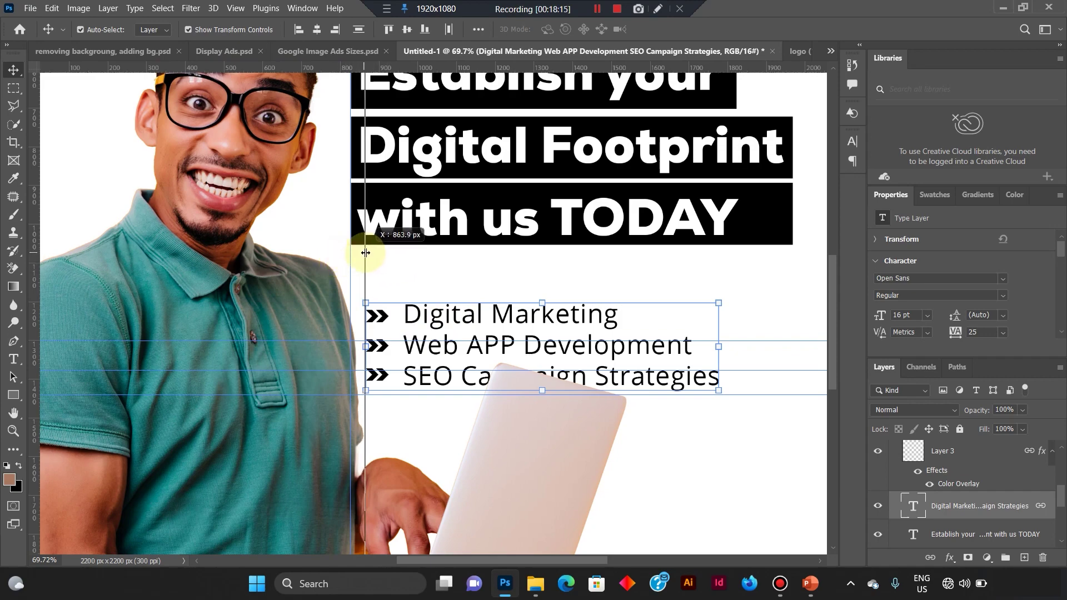
mouse_move(467, 219)
left_mouse_down()
mouse_move(487, 221)
mouse_move(472, 231)
left_mouse_up()
scroll(484, 223, "down", 5)
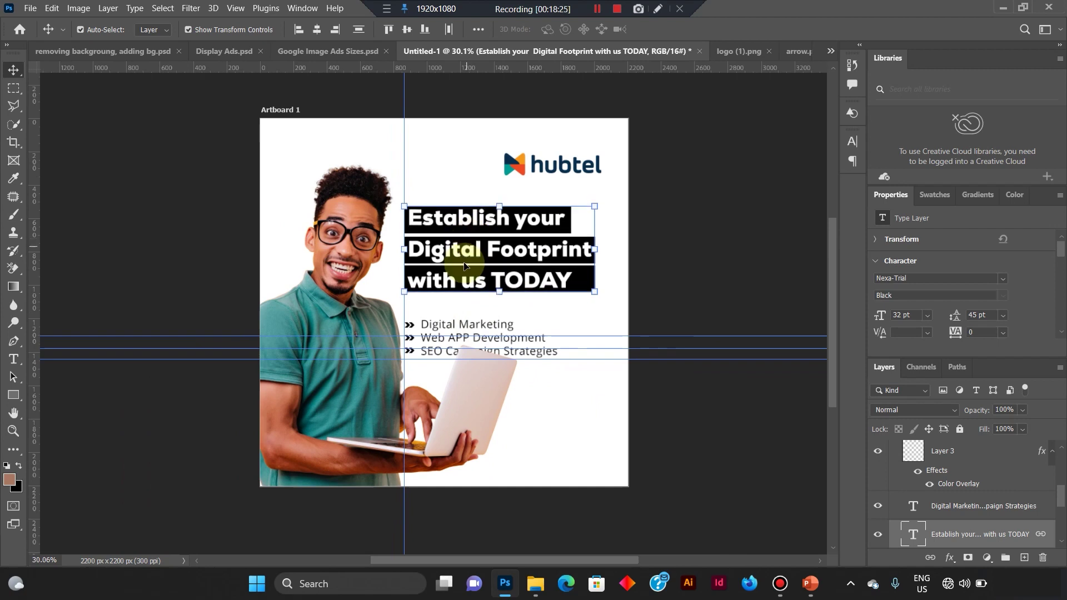
Move the bulleted services list up so it sits just beneath the headline, above the laptop.
left_click(436, 327)
left_click_drag(437, 354, 438, 328)
left_click(683, 435)
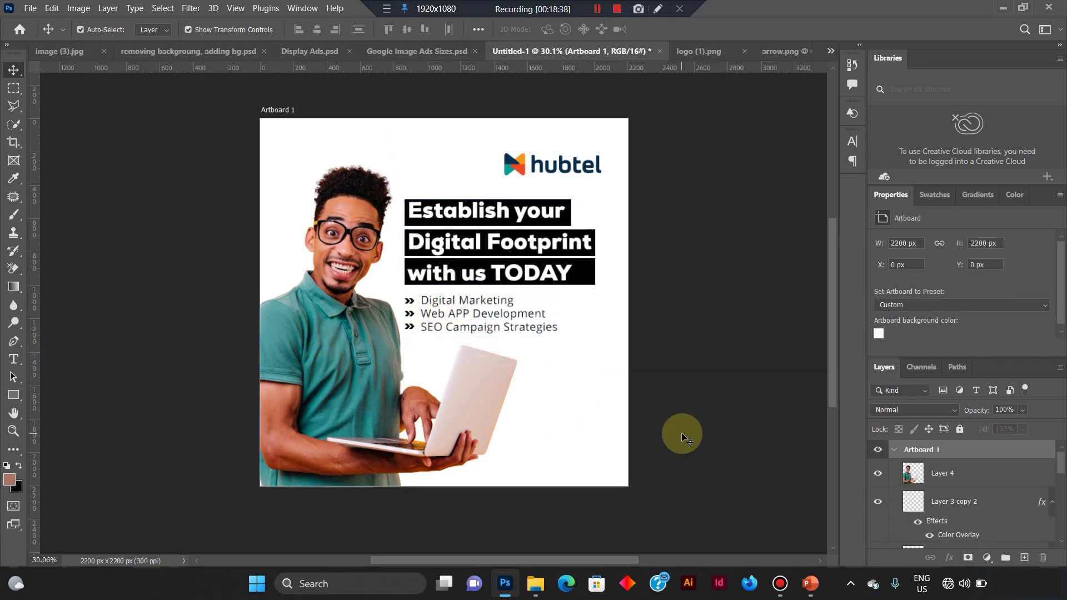
left_click(681, 431)
Add an exclamation mark after "TODAY" in the headline.
key("t")
left_click(580, 278)
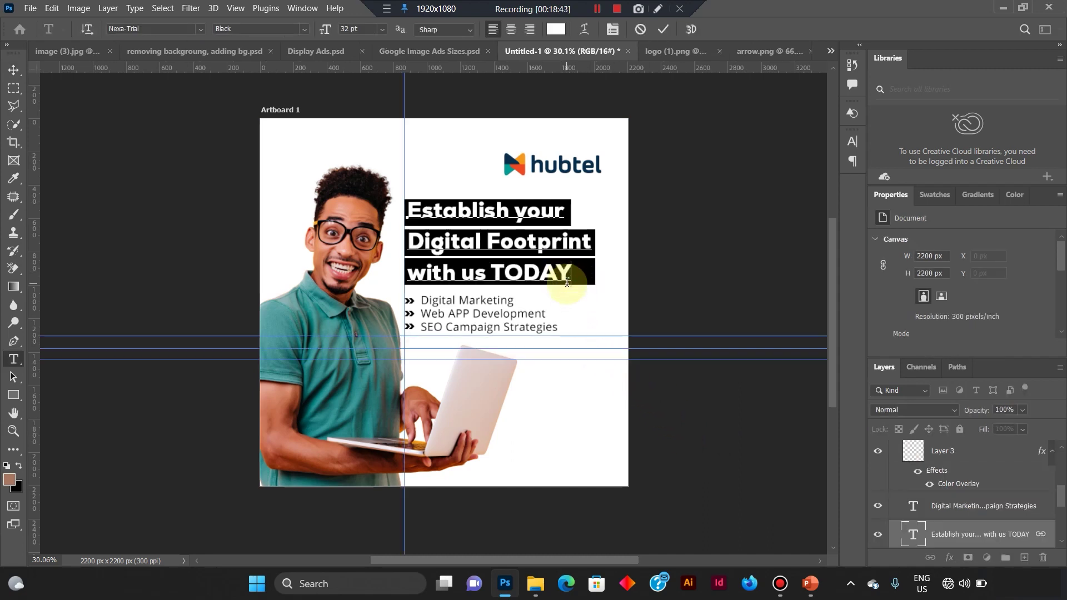
type("!")
left_click(14, 70)
left_click(393, 507)
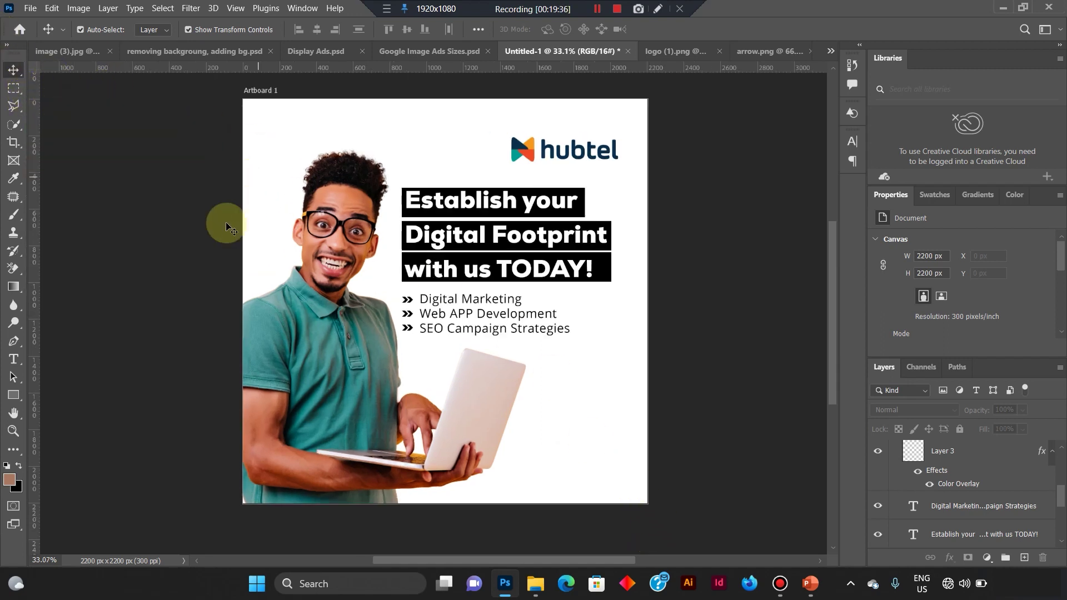
left_click(13, 395)
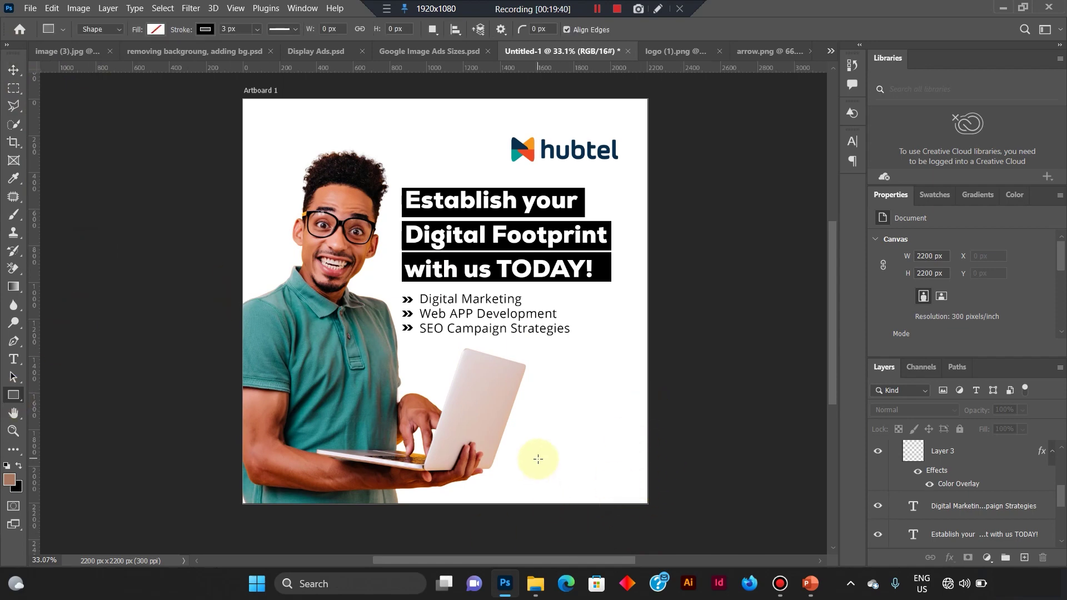
left_click_drag(530, 457, 607, 481)
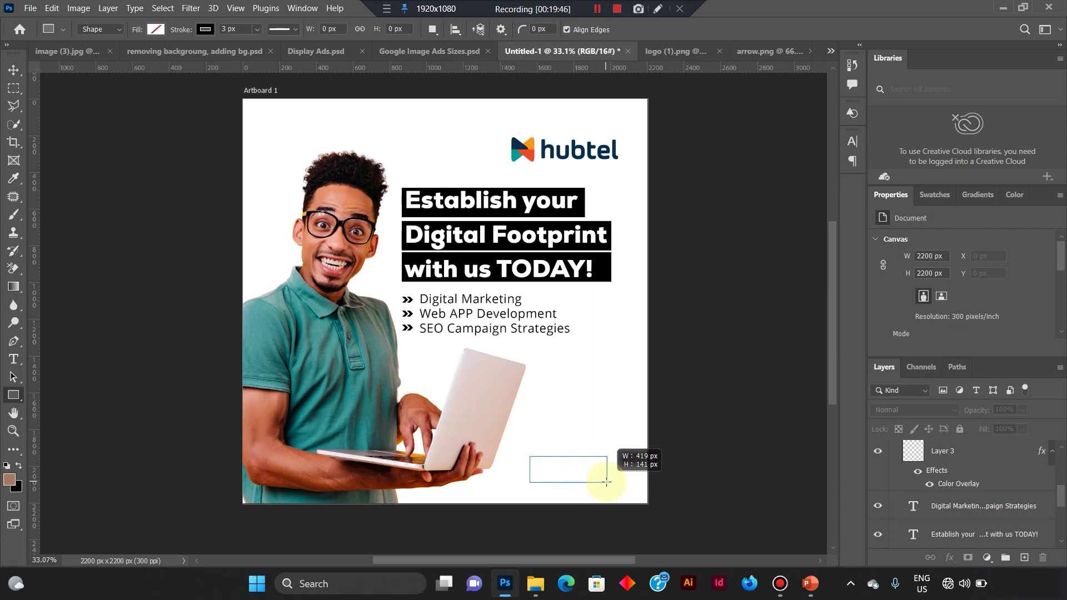
left_click_drag(606, 482, 606, 481)
key("ctrl+z")
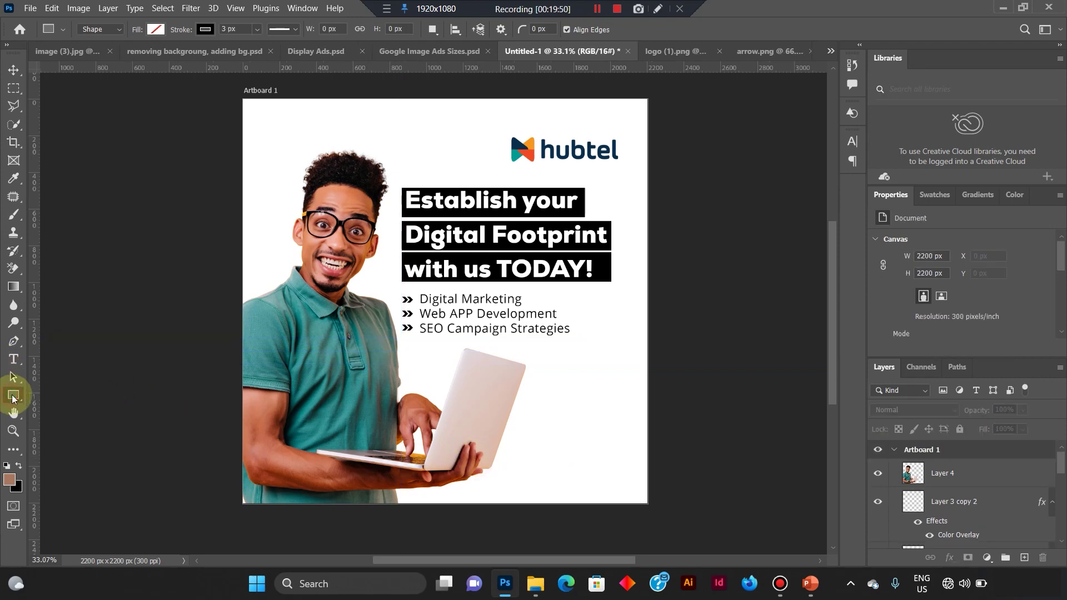
Draw a rectangle about 479 by 123 px in the artboard's lower-right corner, beside the man's hand.
left_click_drag(13, 397, 66, 390)
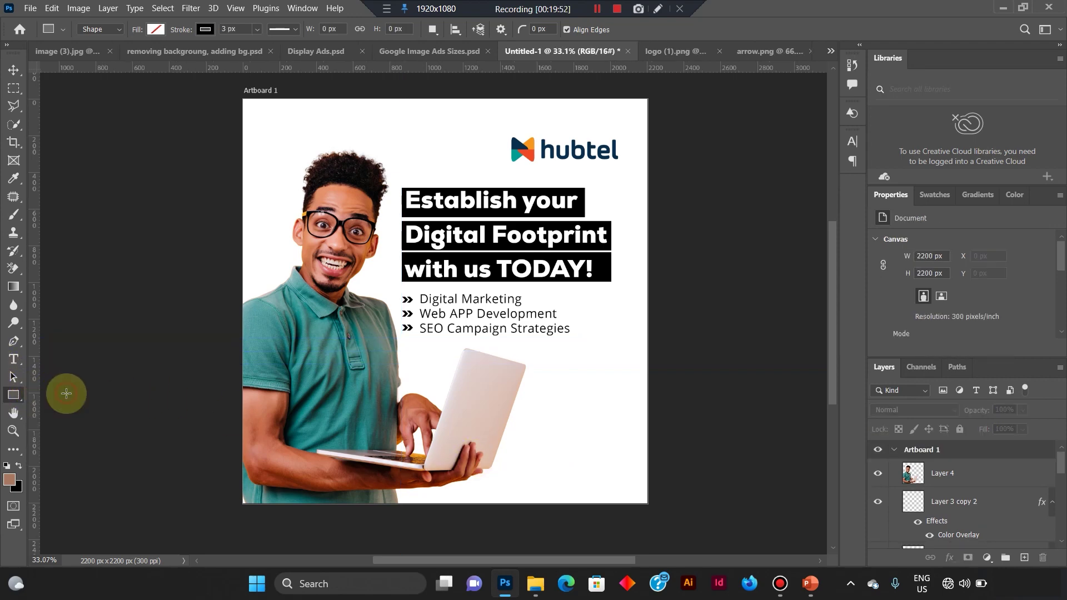
mouse_move(530, 457)
left_mouse_down()
mouse_move(536, 469)
mouse_move(617, 479)
left_mouse_up()
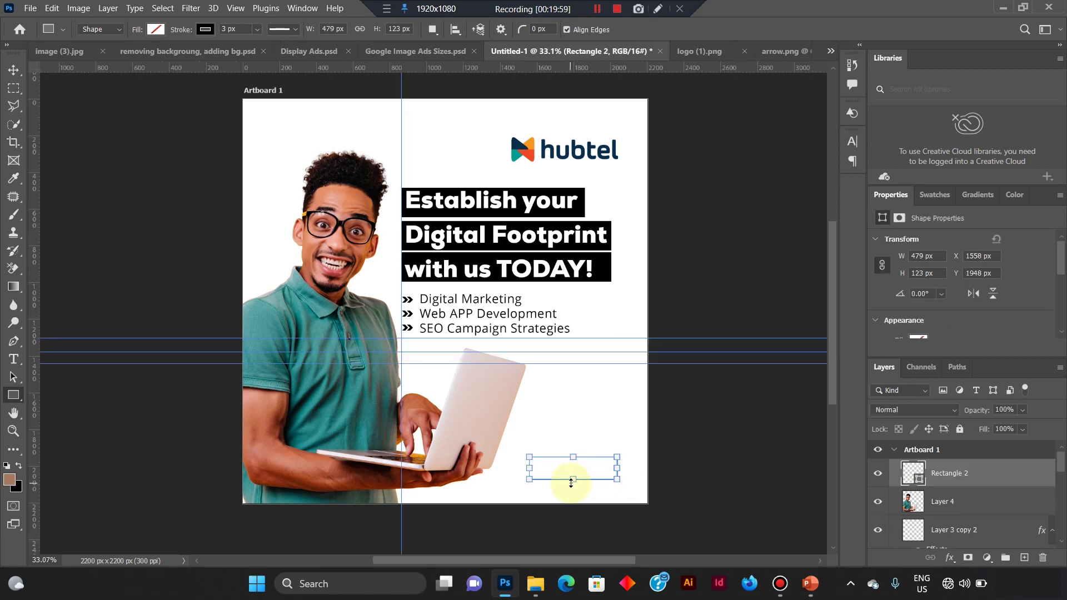
Remove the stroke from the lower-right rectangle and fill it with black.
left_click(205, 29)
left_click(123, 55)
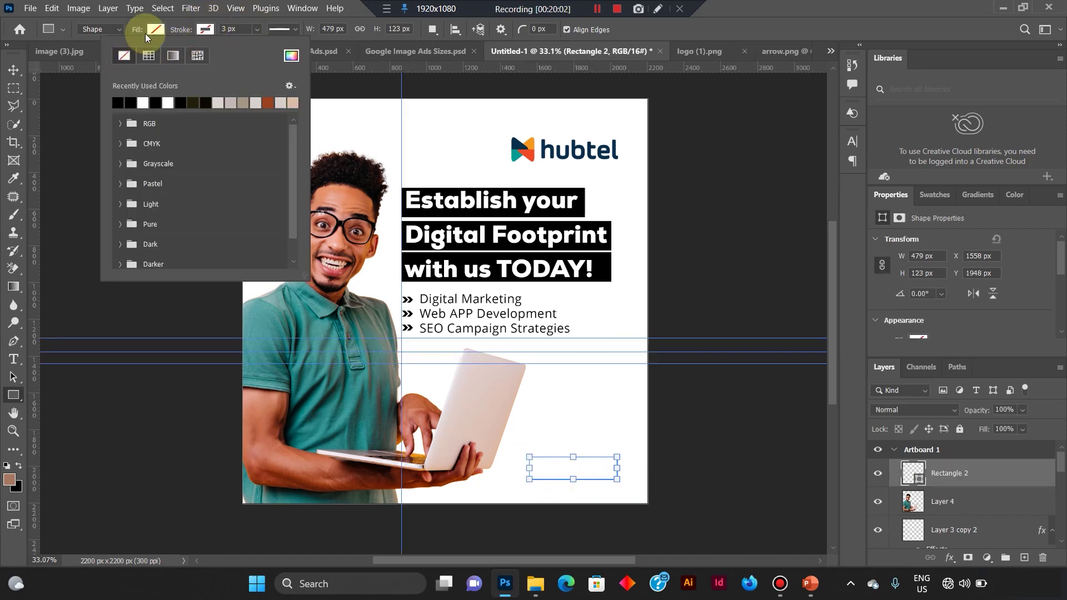
left_click(155, 30)
left_click(155, 30)
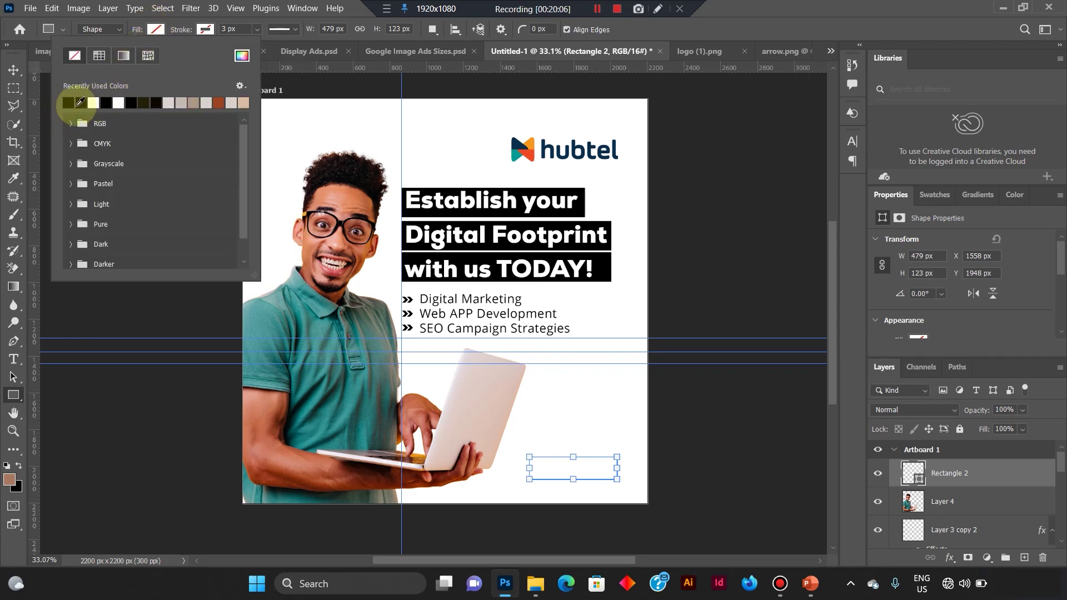
left_click(73, 102)
left_click(14, 70)
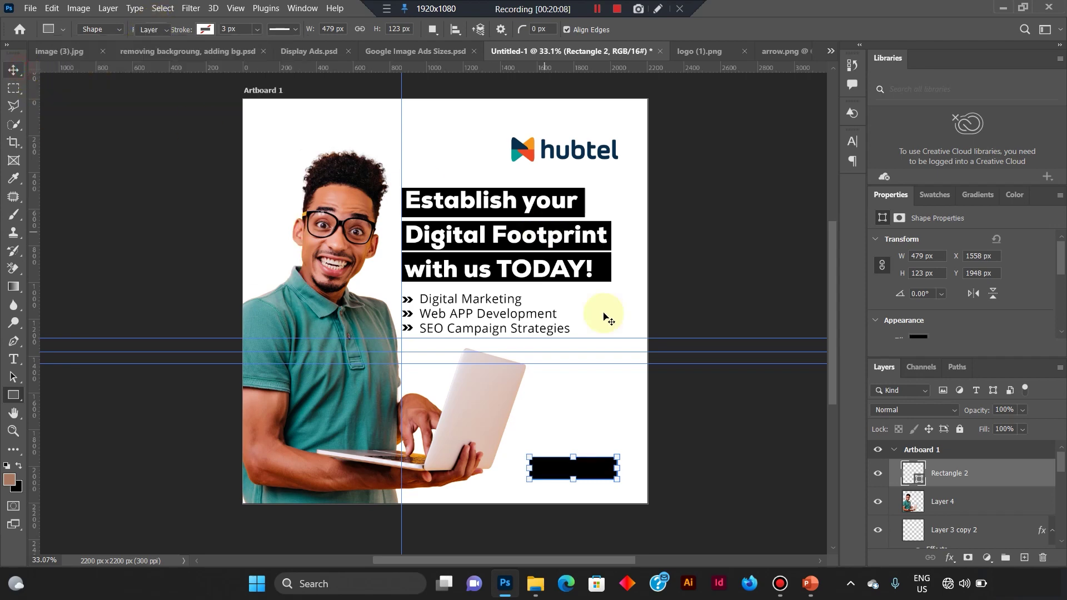
left_click(695, 451)
Add the white text "Learn More" and place it over the black rectangle.
key("t")
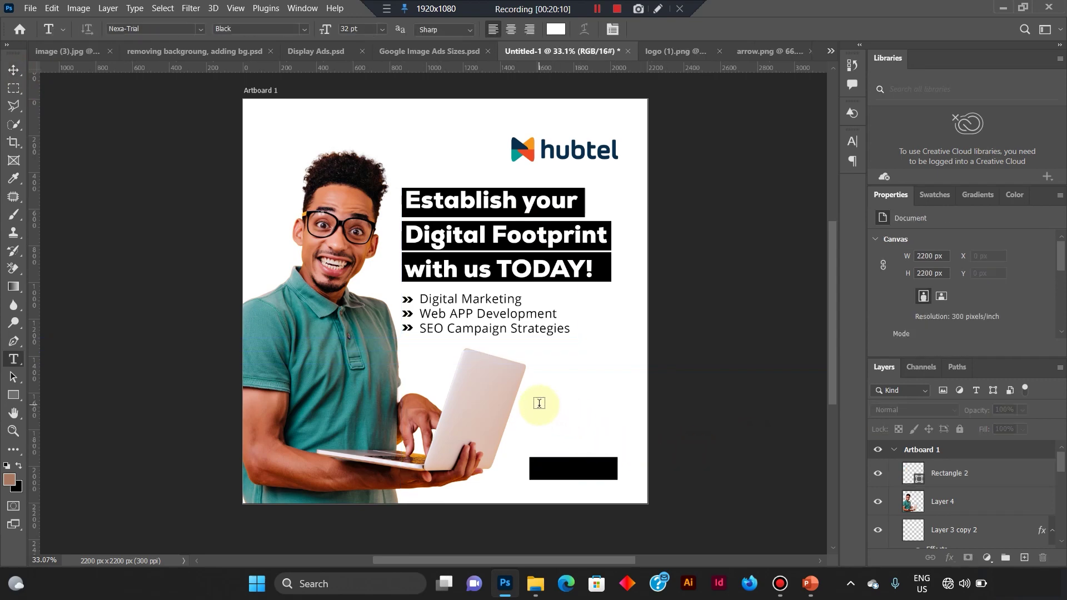
left_click(539, 404)
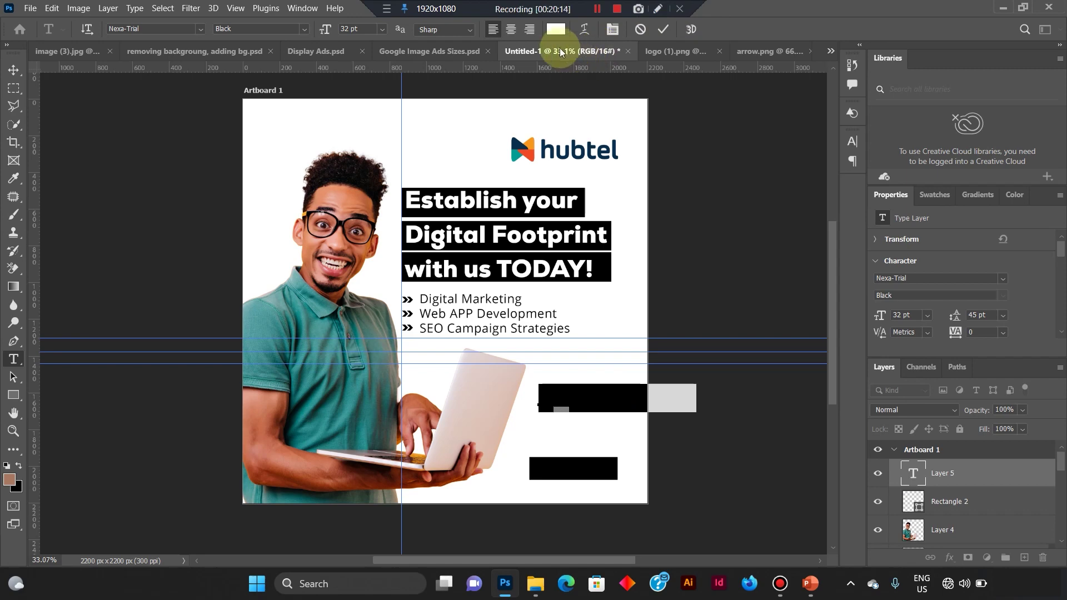
type("G")
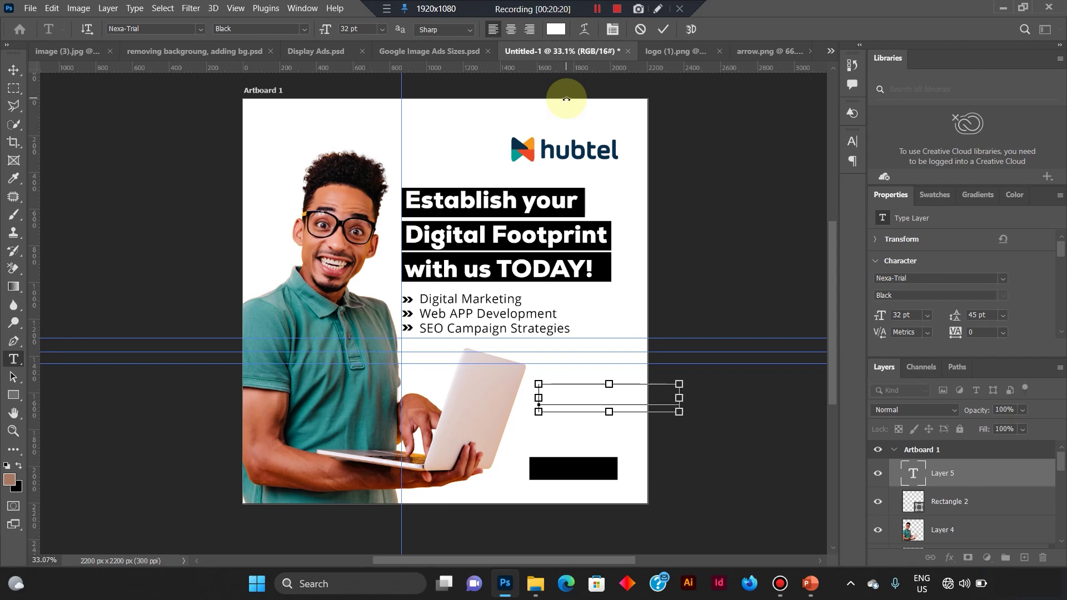
key("ctrl+a")
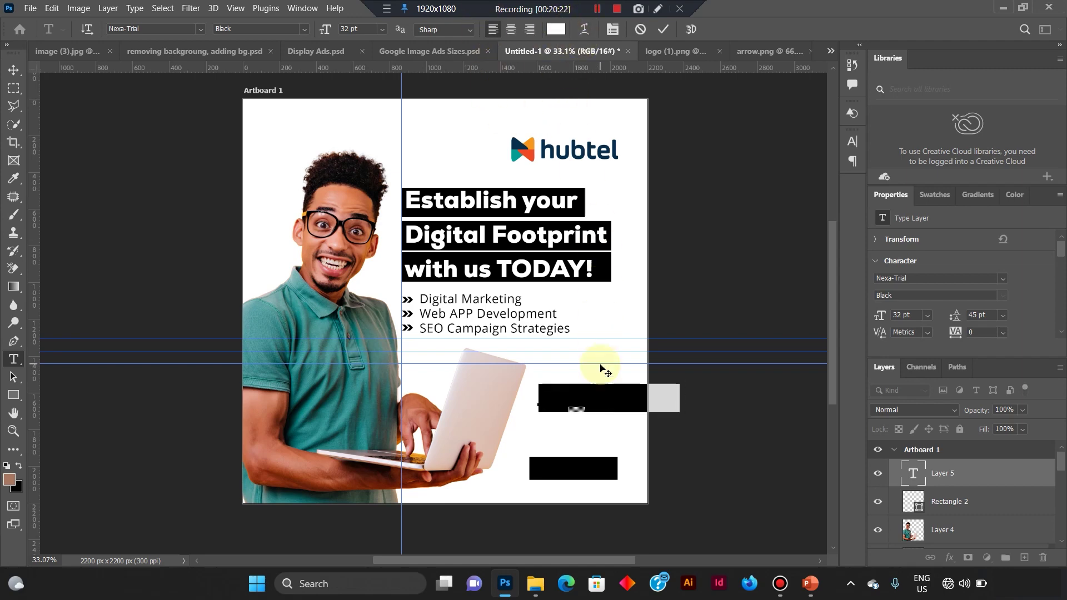
left_click(599, 390)
left_click_drag(572, 324, 568, 395)
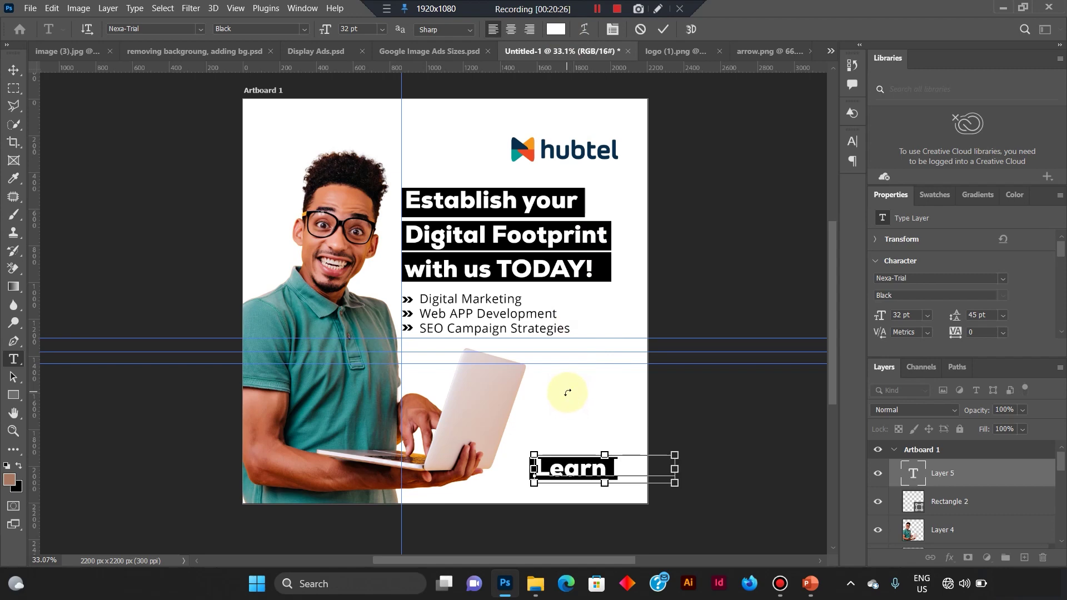
Set the "Learn More" text to Open Sans Bold at 19 pt.
left_click(176, 29)
type("ope")
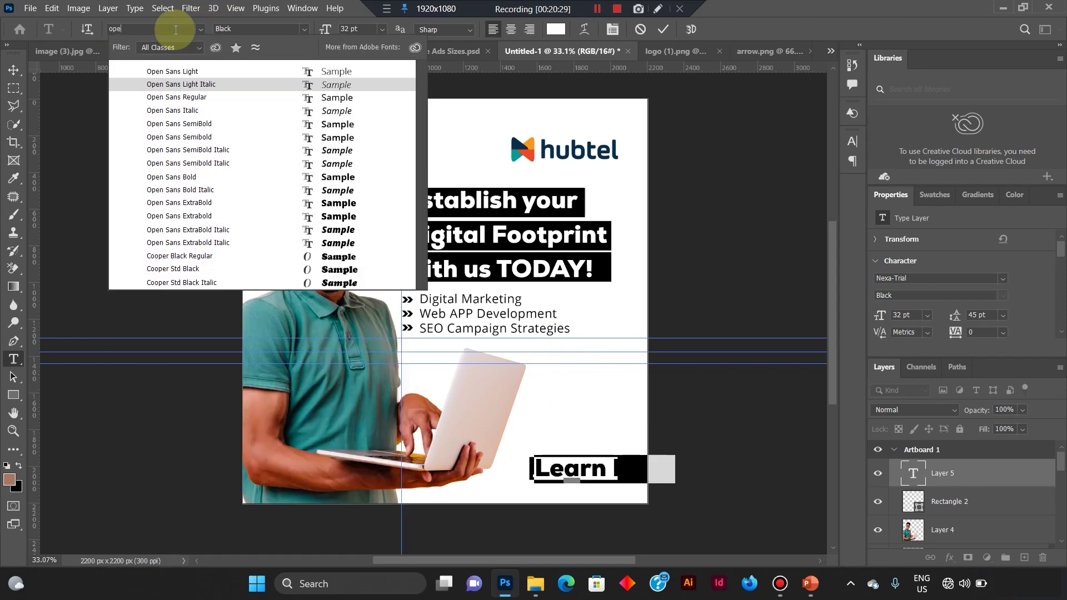
left_click(191, 176)
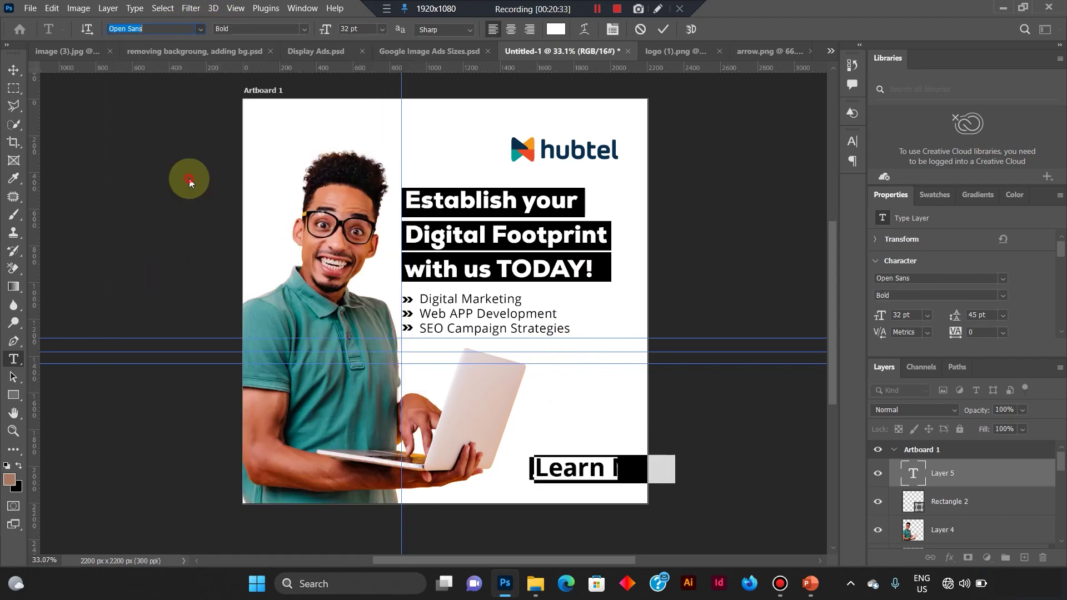
left_click(349, 29)
type("19")
key("Return")
scroll(612, 492, "up", 3)
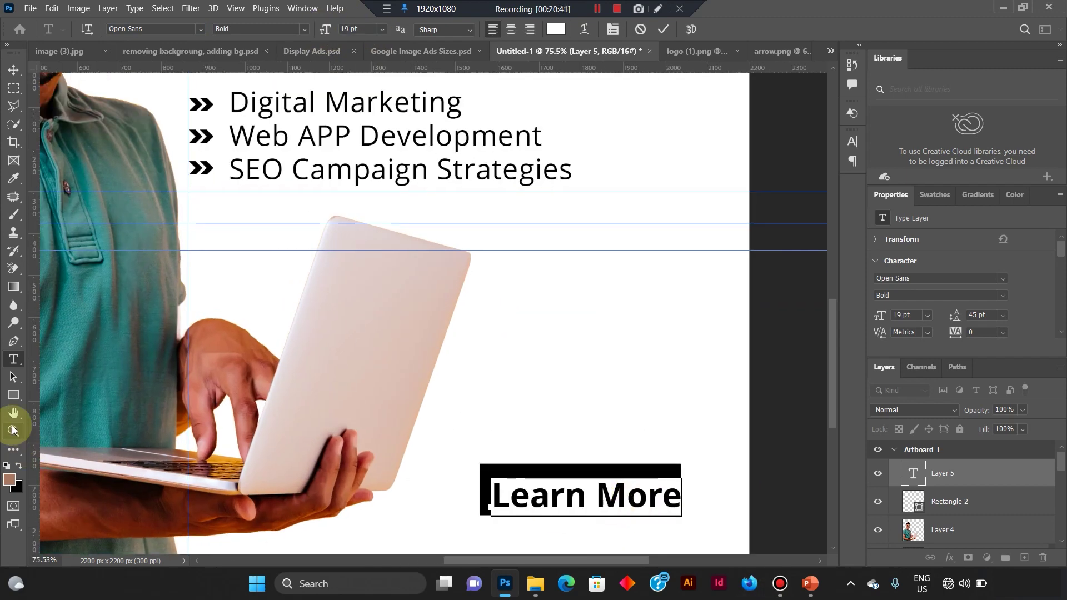
Scale the "Learn More" text down to about 17.43 pt and fit it inside the black rectangle.
left_click_drag(639, 484, 668, 479)
key("ctrl+t")
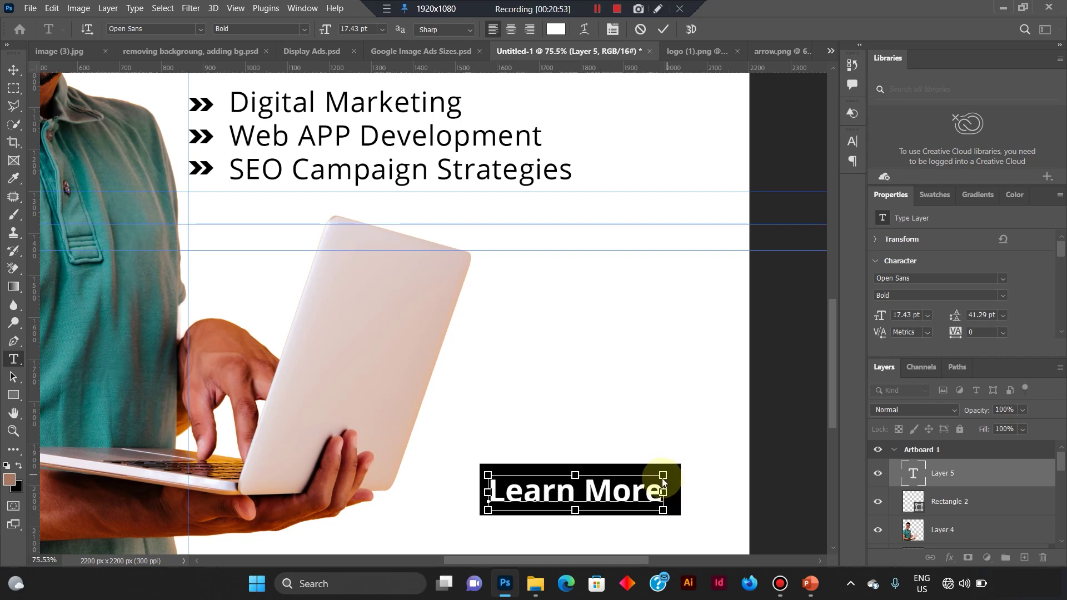
key("Return")
Examine the "Learn More" text's placement within its black rectangle up close and at a distance.
left_click(14, 431)
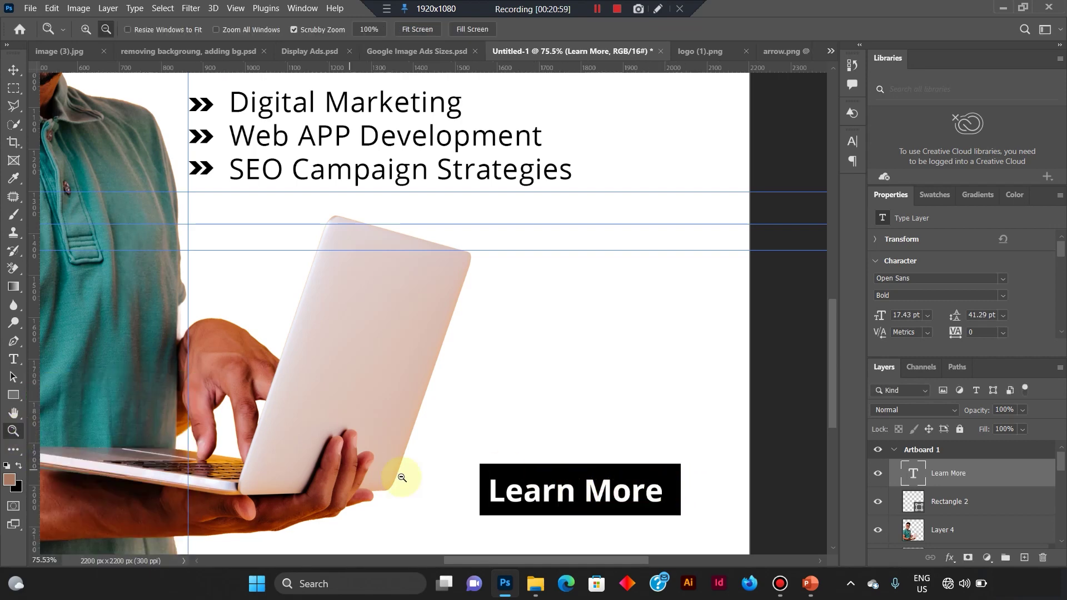
left_click(86, 28)
key("alt")
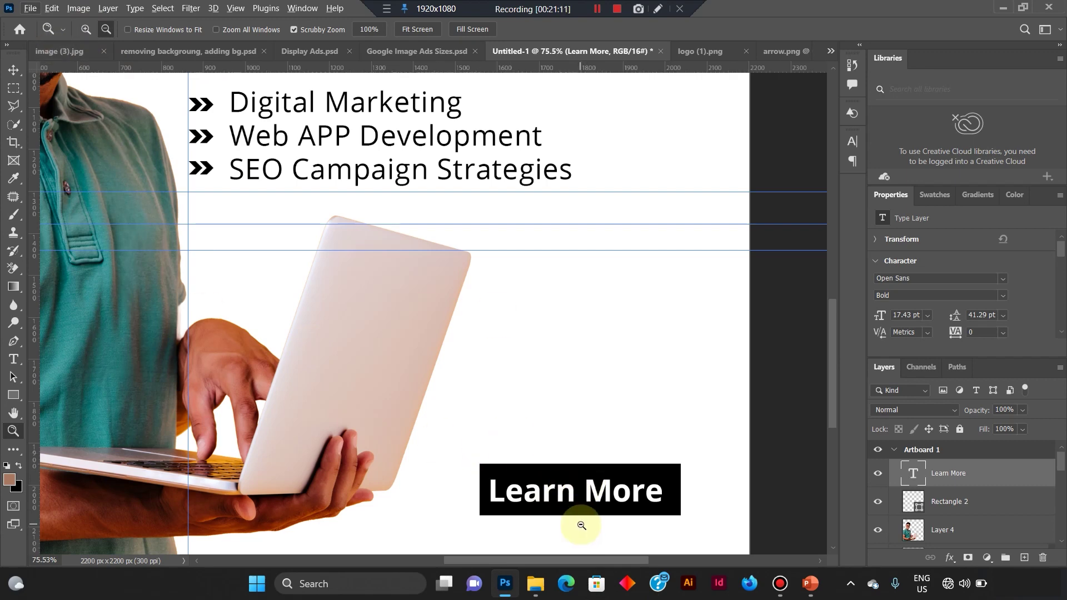
left_click(601, 497)
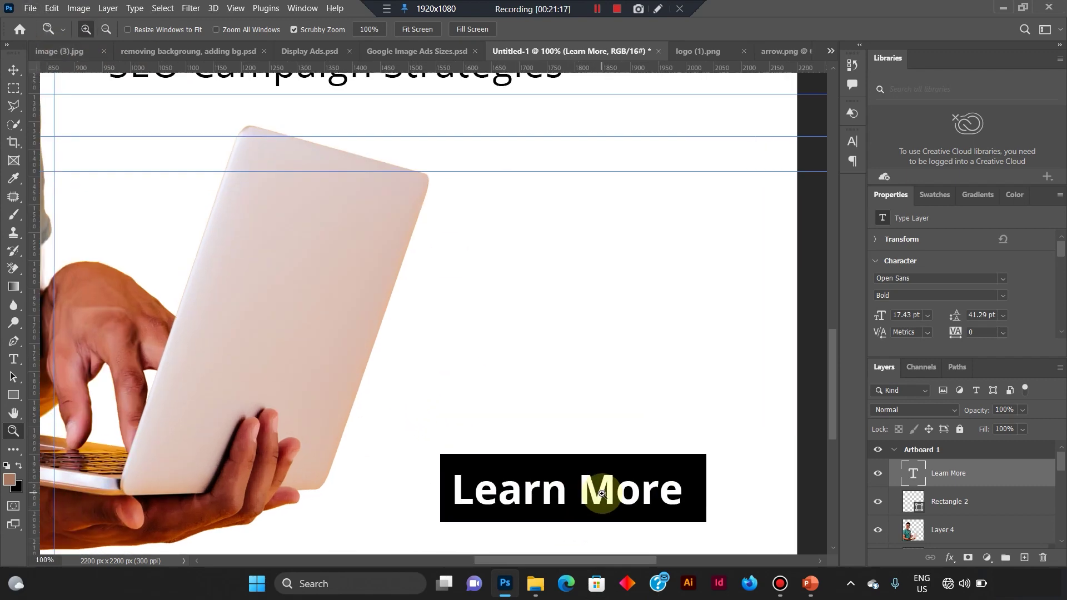
key("alt")
key("alt")
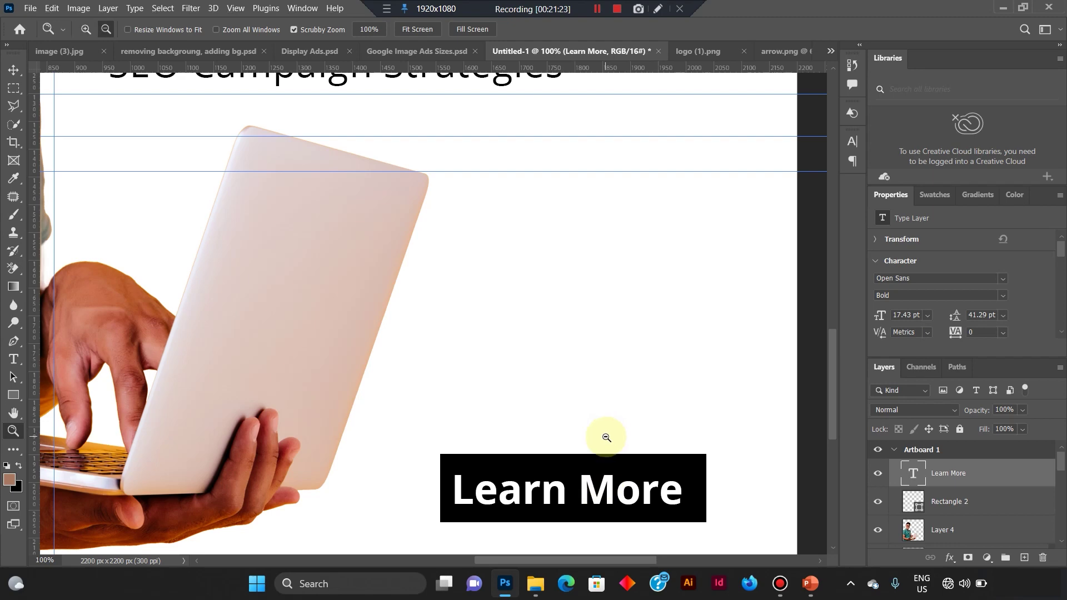
left_click(603, 483)
left_click(603, 482, "alt")
left_click(603, 482, "alt")
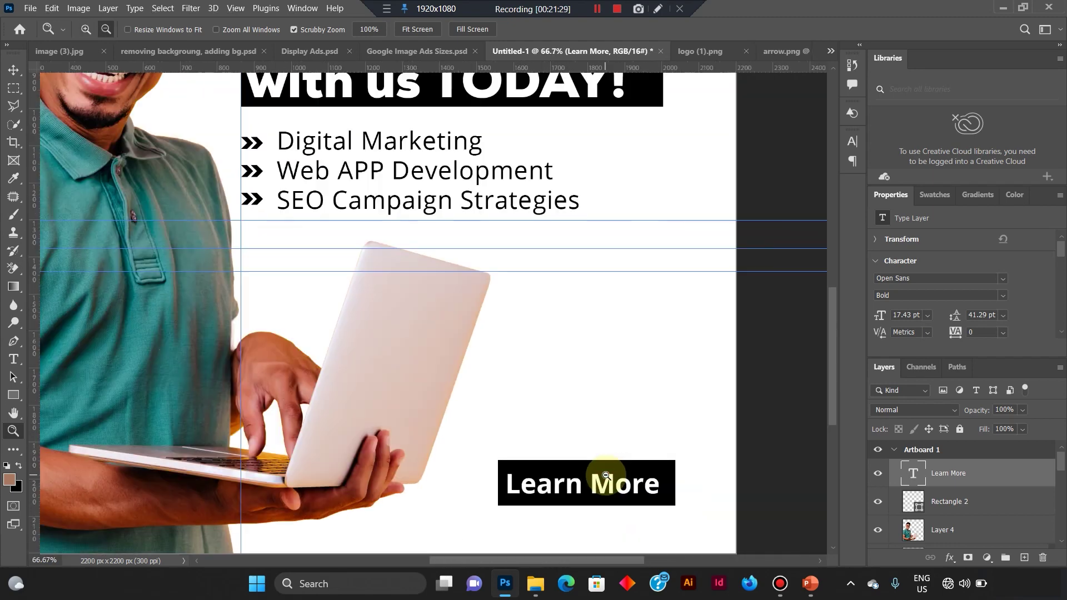
left_click_drag(625, 520, 255, 488)
Nudge the "Learn More" text to centre it within the black rectangle.
key("v")
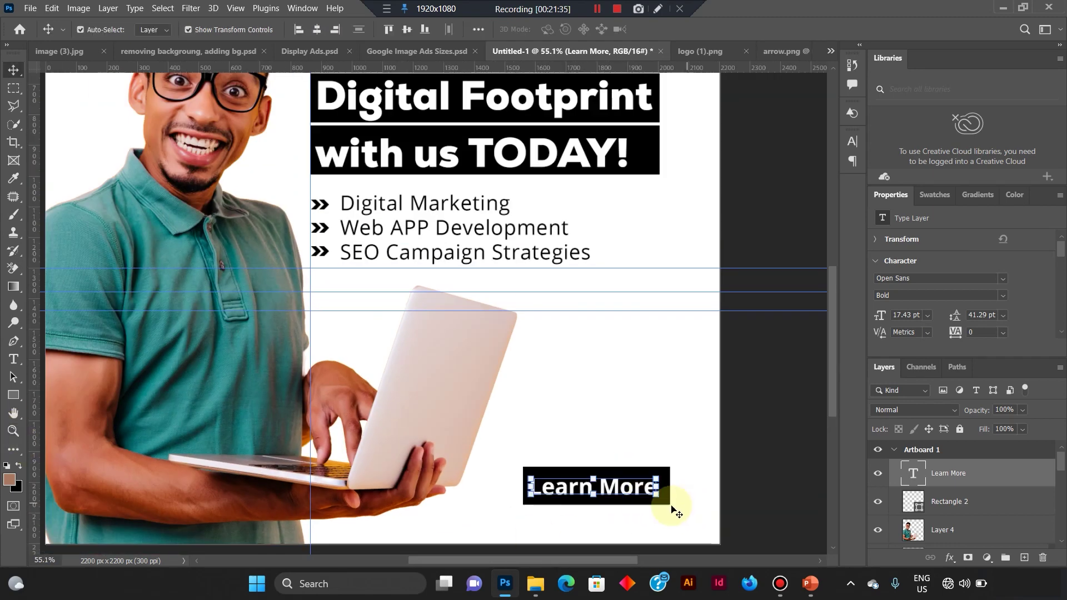
left_click(564, 534)
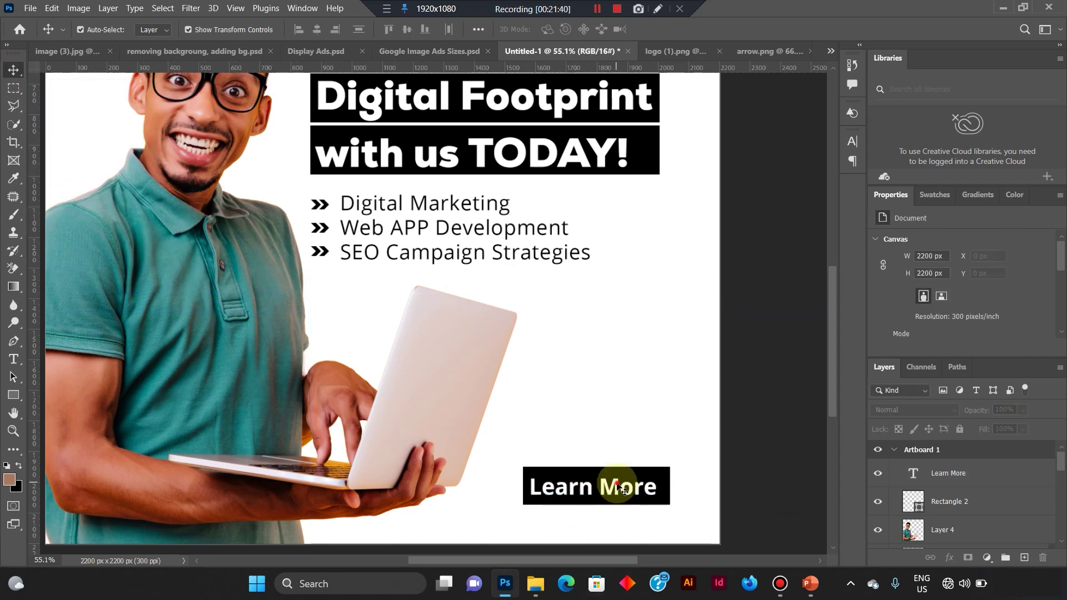
left_click(640, 502)
left_click(574, 534)
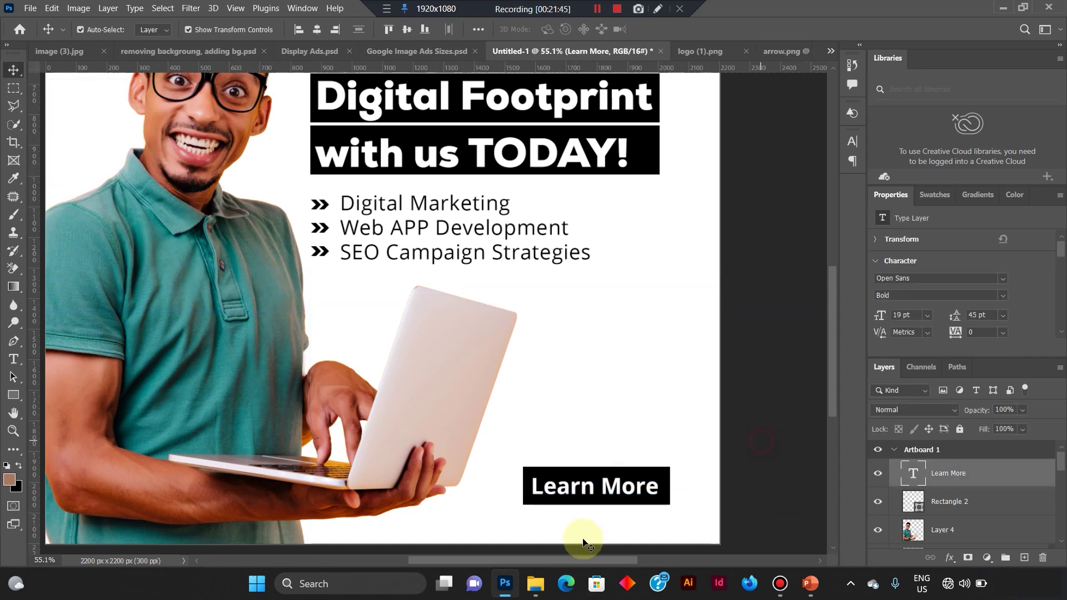
Round all four corners of the black "Learn More" rectangle with a 17 px radius.
left_click(655, 479)
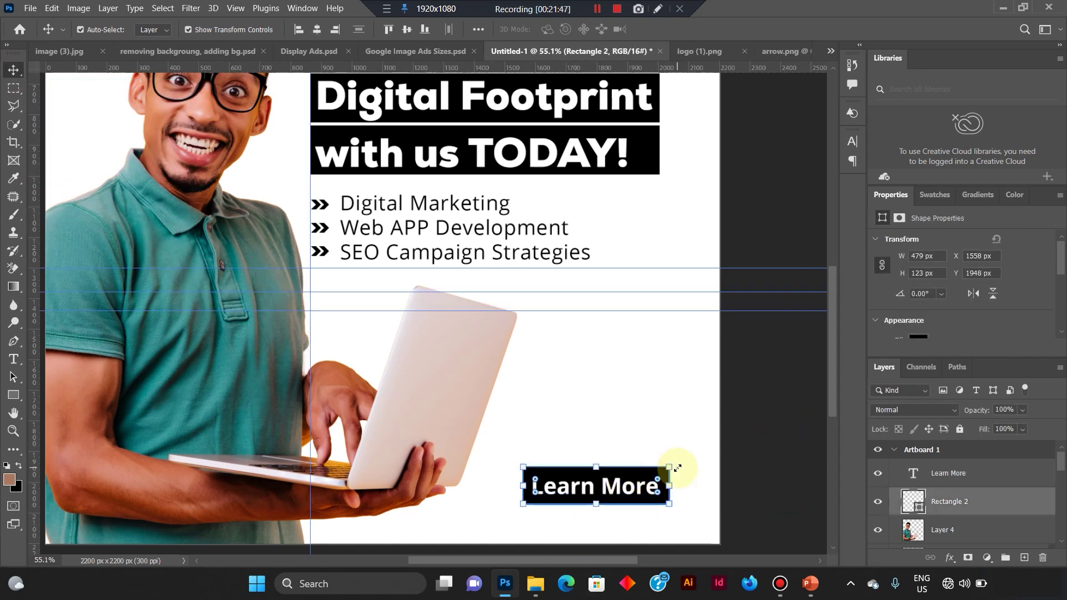
left_click_drag(1062, 253, 1058, 297)
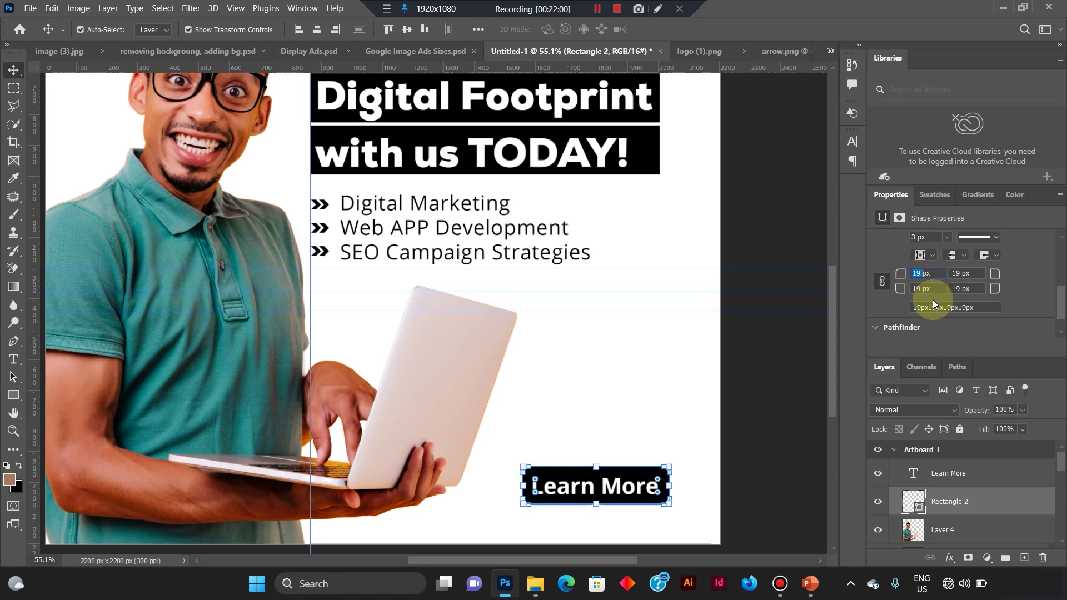
type("7")
key("Tab")
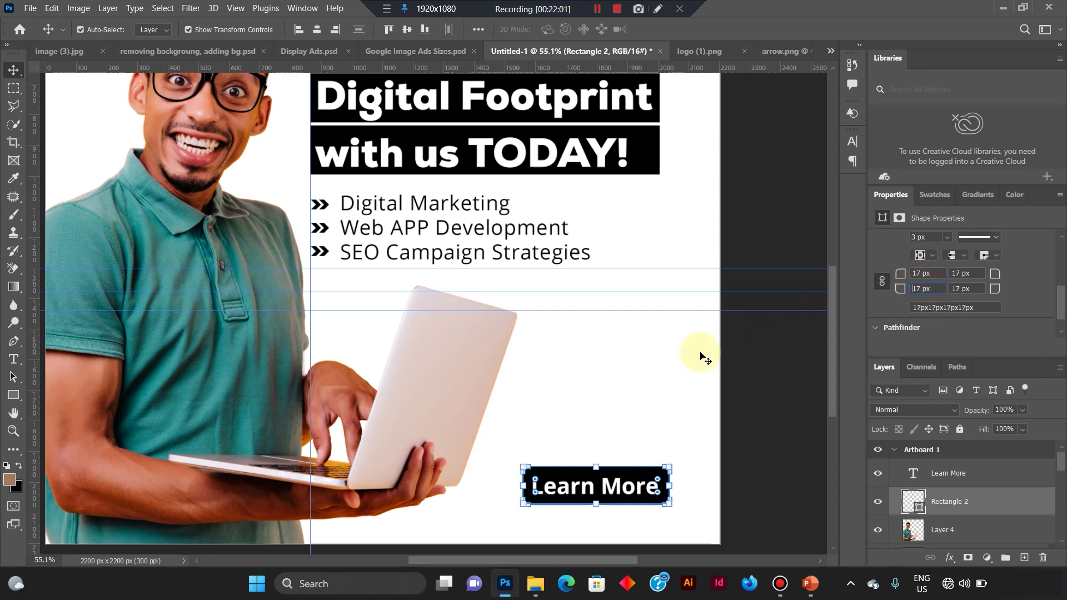
left_click(882, 283)
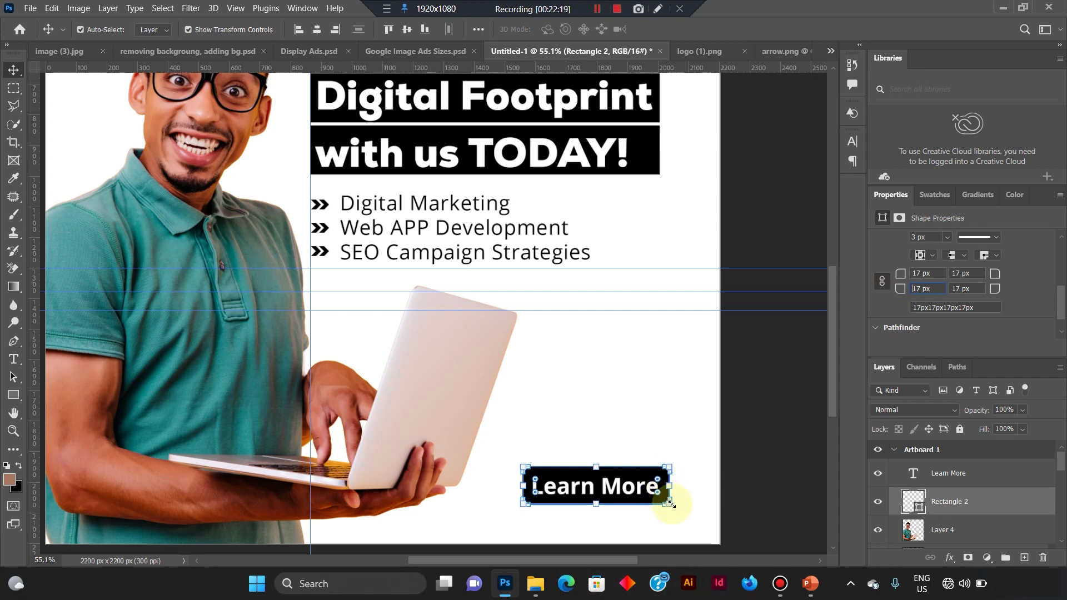
left_click(693, 488)
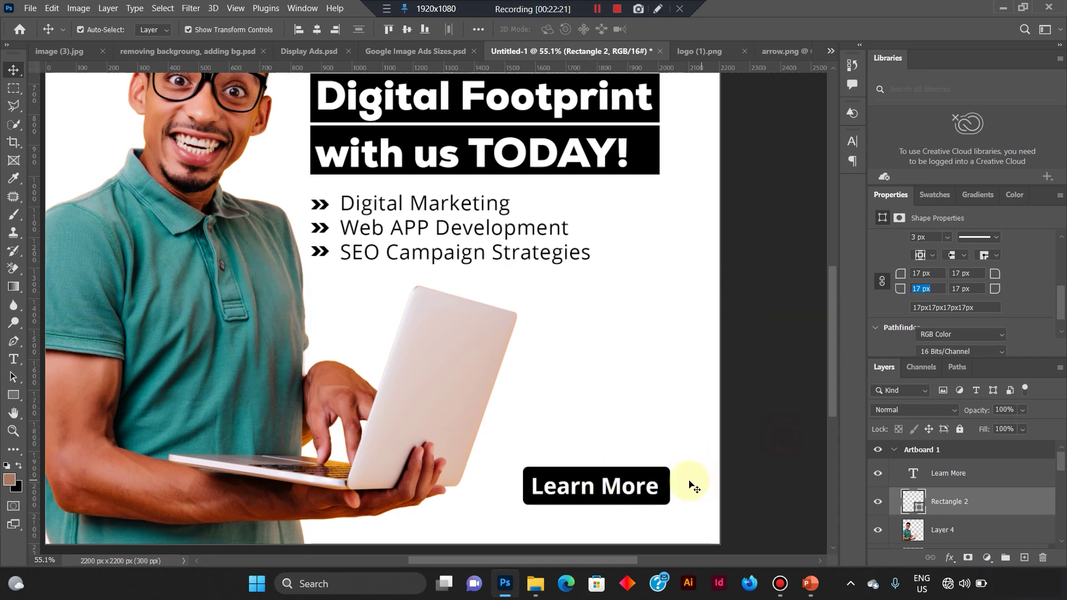
Hide the guides and show the complete flyer without them.
left_click(627, 492)
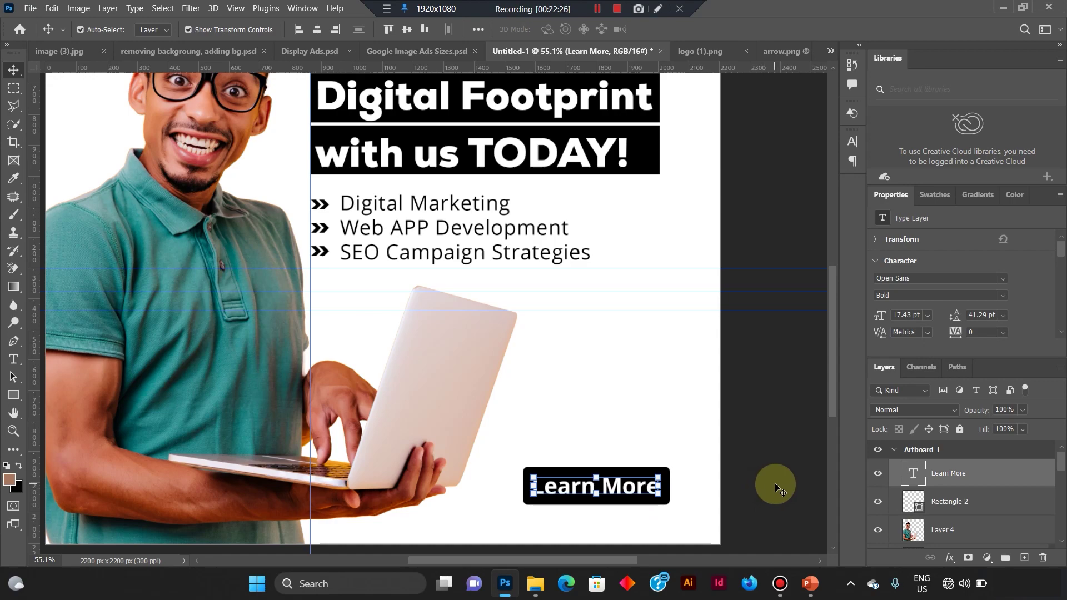
left_click(735, 490)
key("ctrl+0")
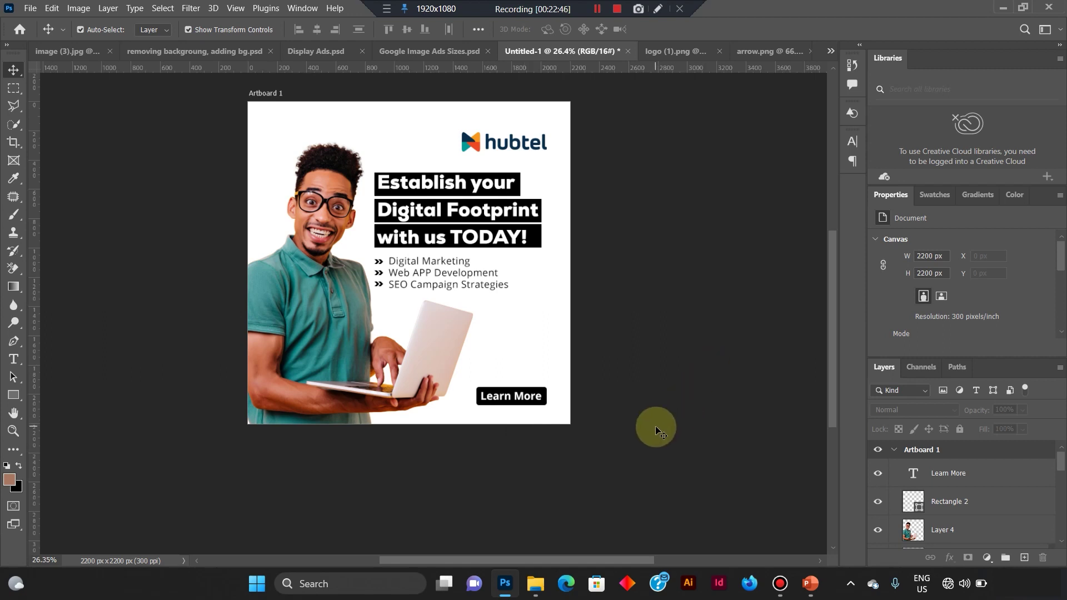
left_click(662, 371)
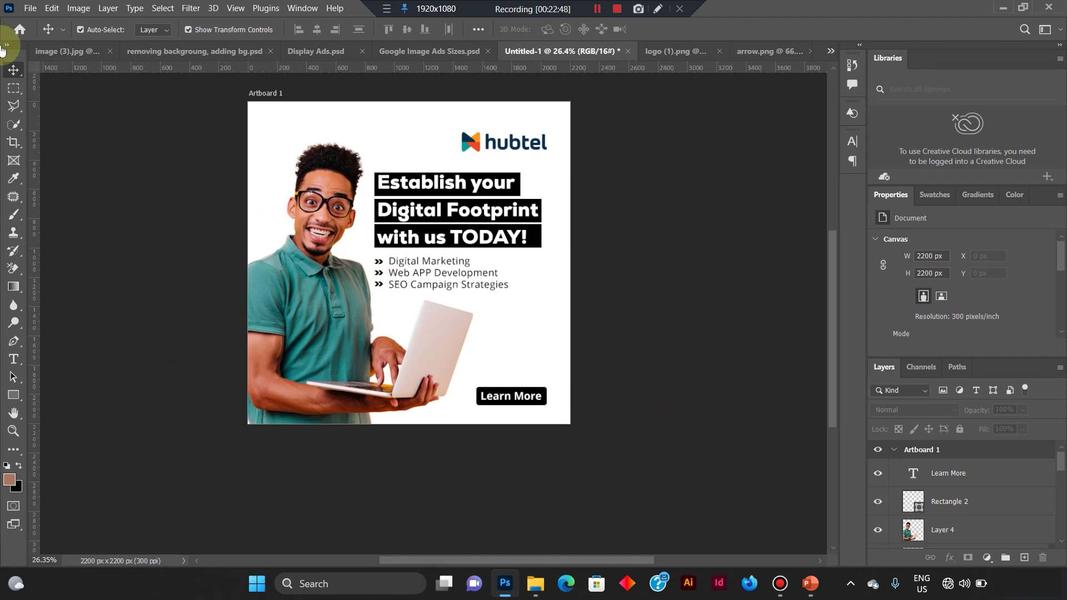
Open the background images bg2 and bg1 from the Jpeg folder.
left_click(23, 9)
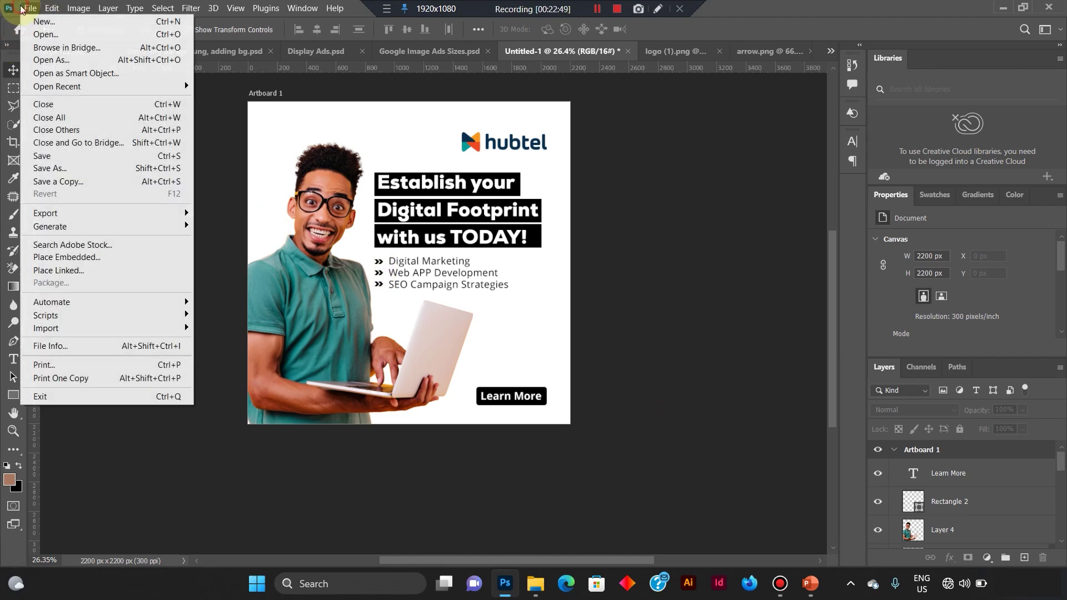
left_click(58, 34)
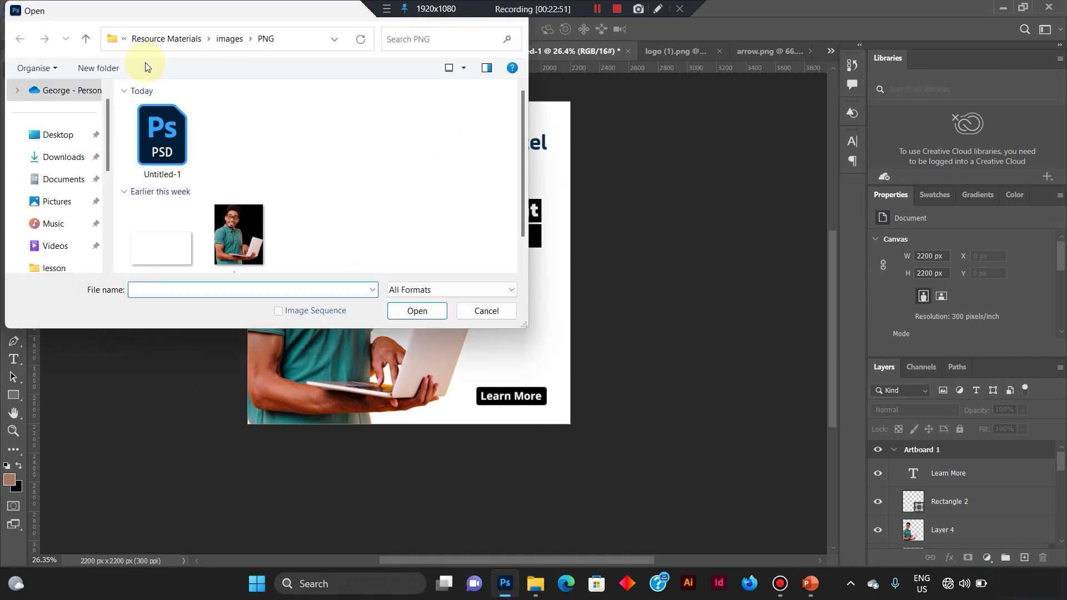
left_click(85, 38)
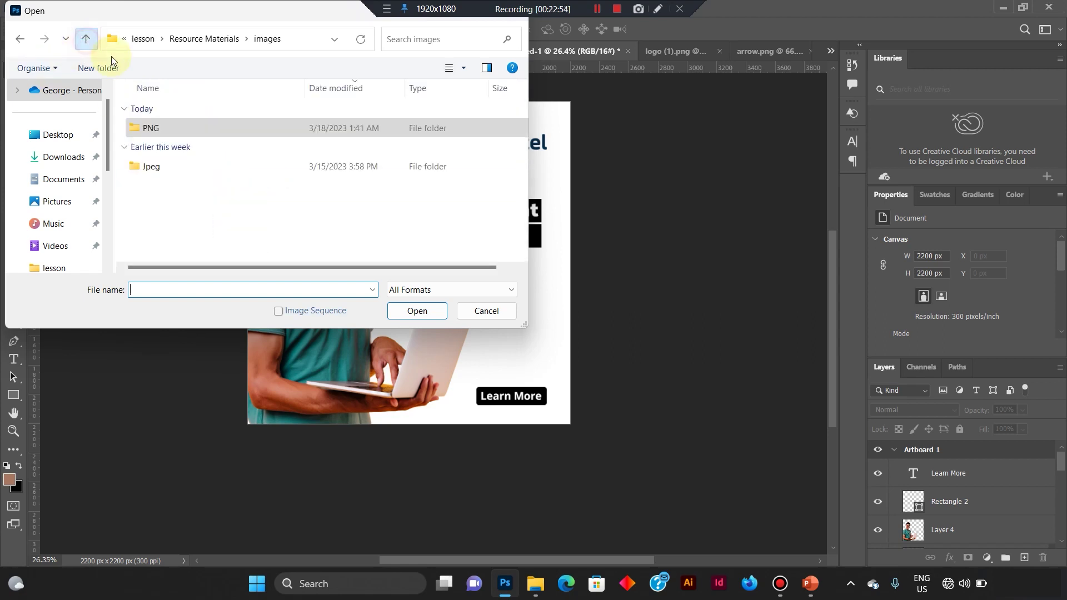
double_click(149, 166)
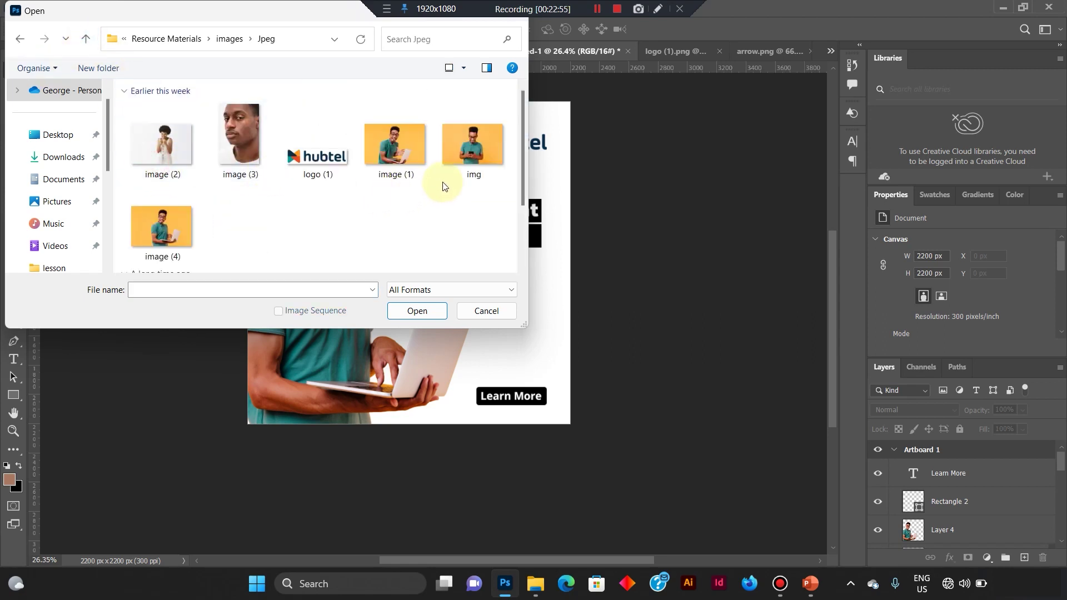
scroll(339, 183, "down", 2)
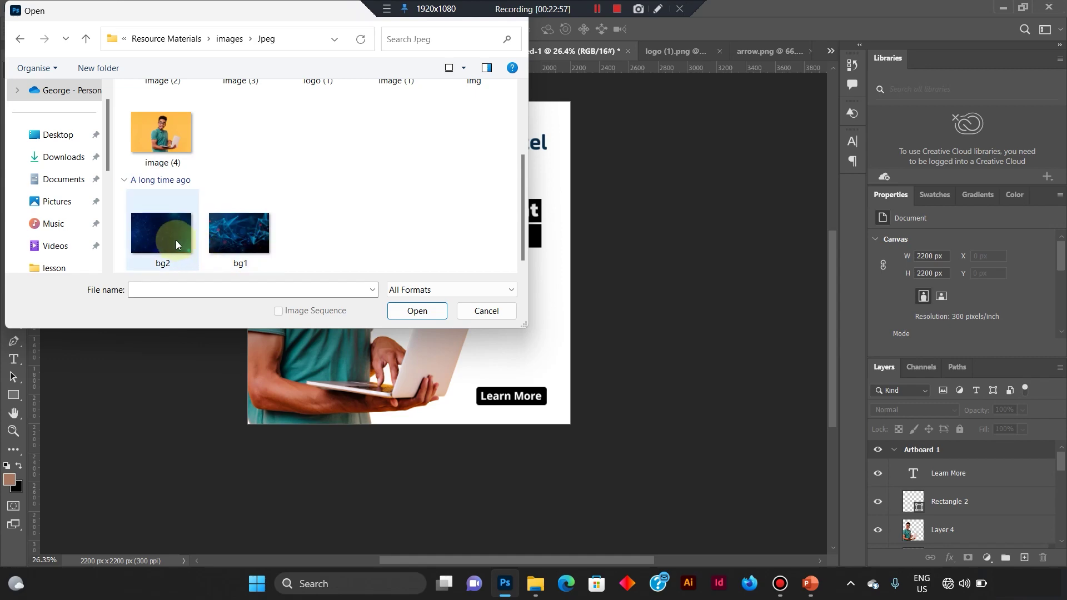
left_click_drag(312, 216, 139, 255)
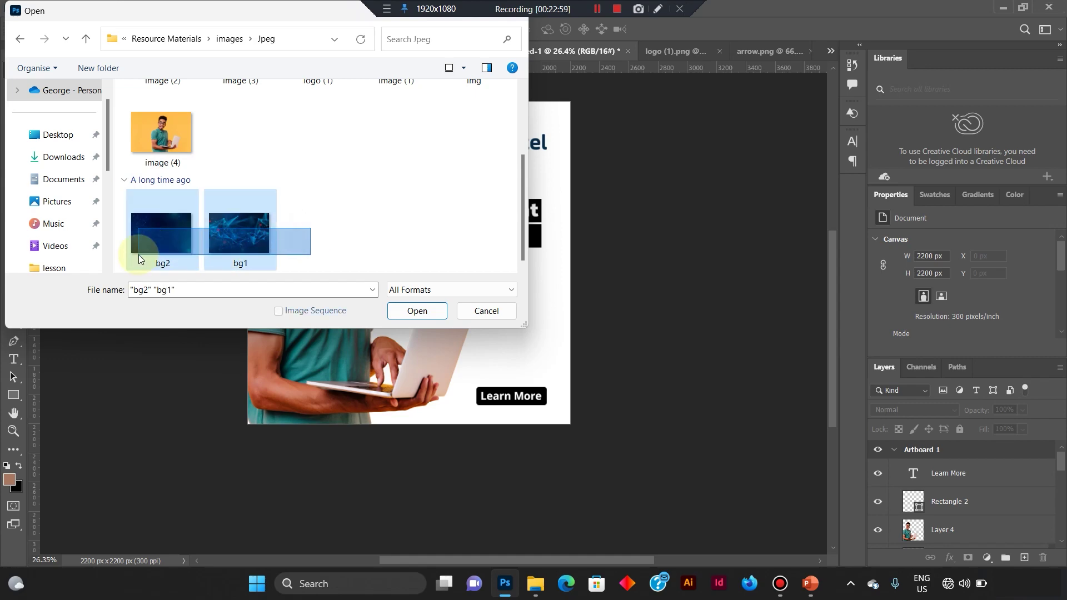
left_click(417, 310)
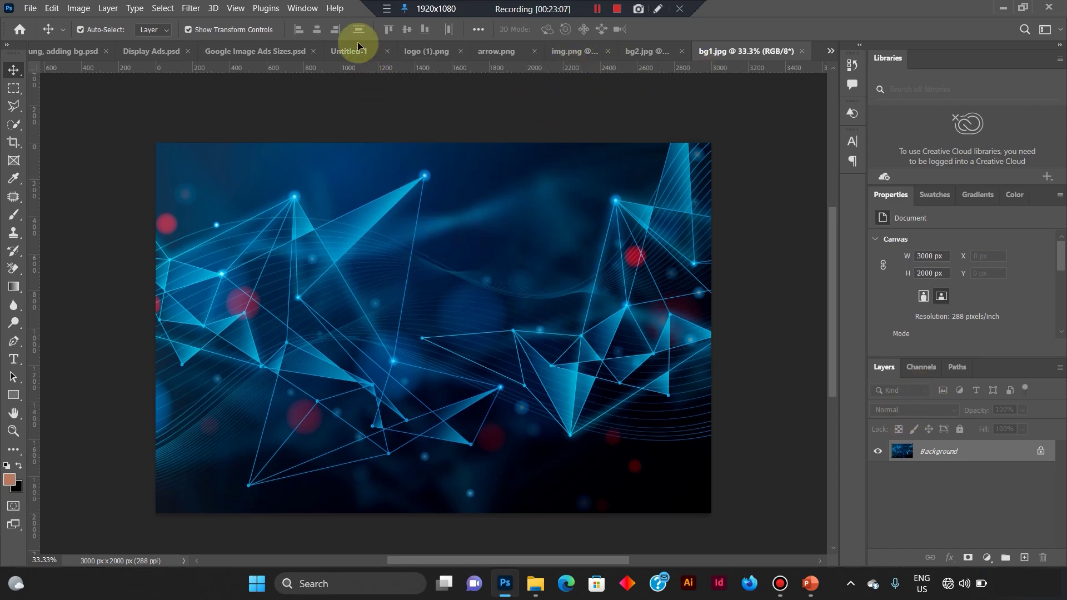
Copy the bg1 image into the flyer document and move its layer beneath all the other layers.
left_click(358, 51)
left_click_drag(432, 308, 434, 309)
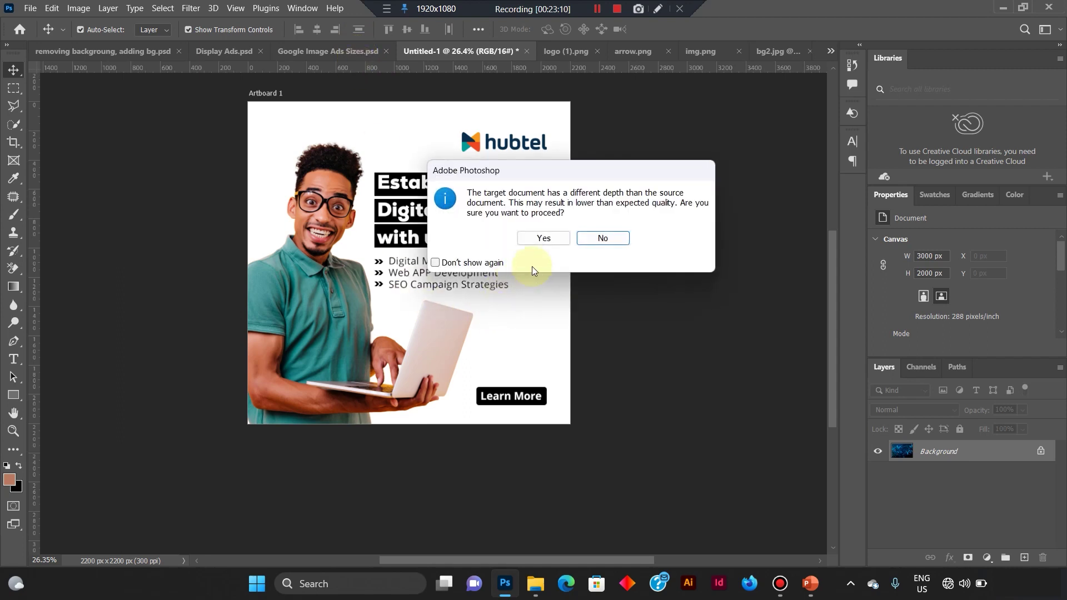
left_click(547, 242)
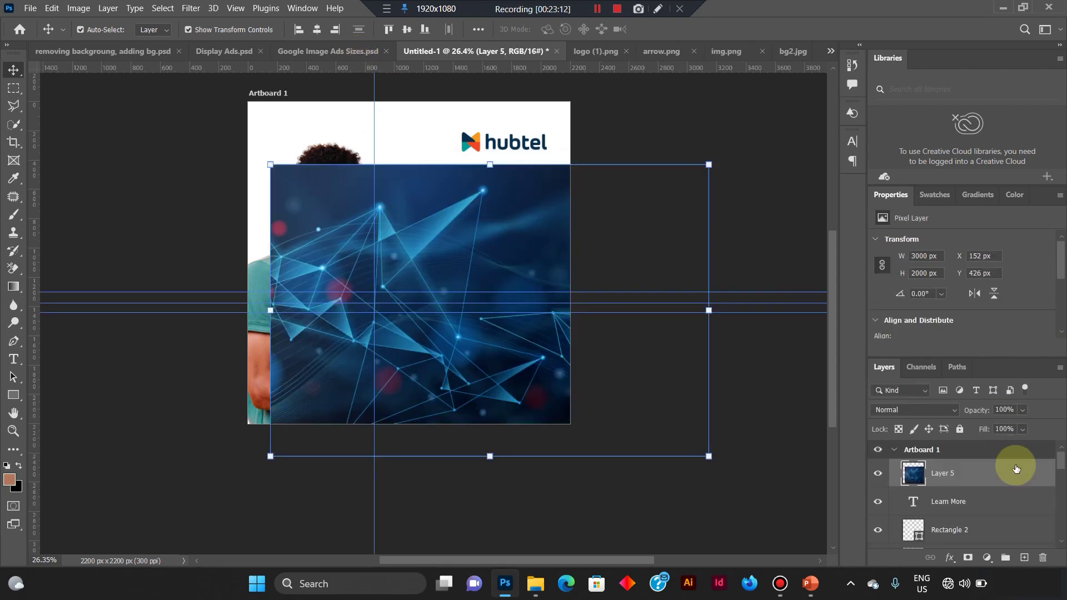
left_click_drag(971, 477, 994, 528)
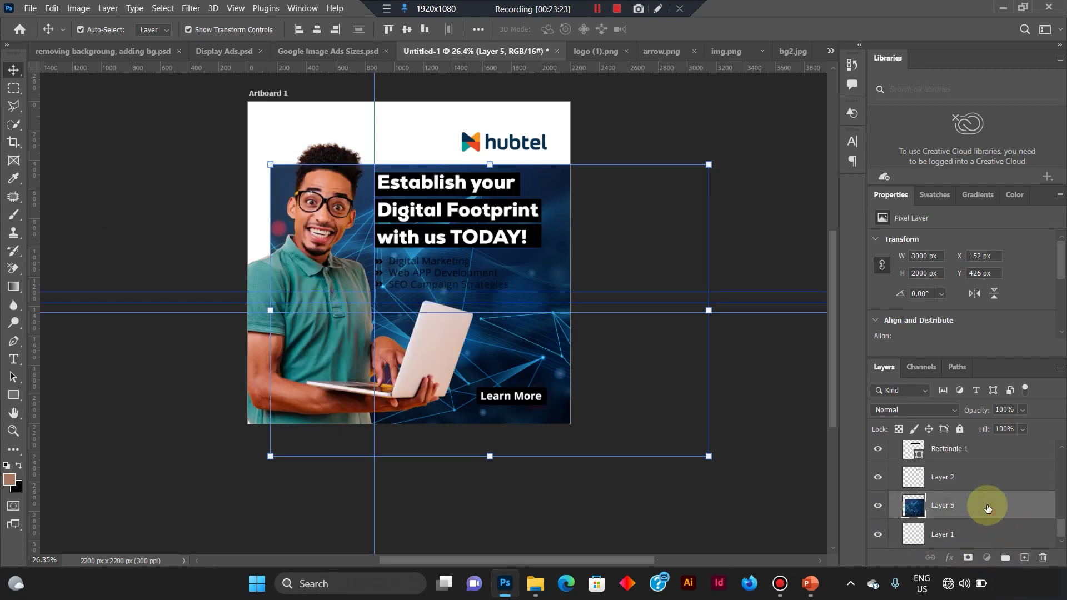
left_click_drag(988, 509, 1004, 548)
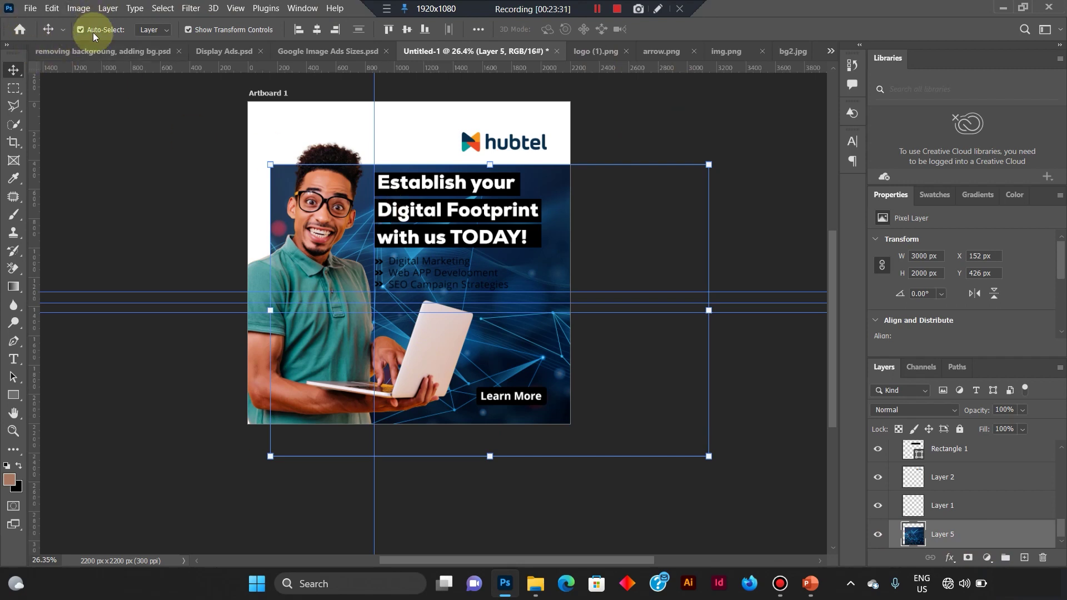
Scale the bg1 image to about 3456 × 2304 px and position it to cover the whole artboard.
left_click_drag(556, 179, 517, 114)
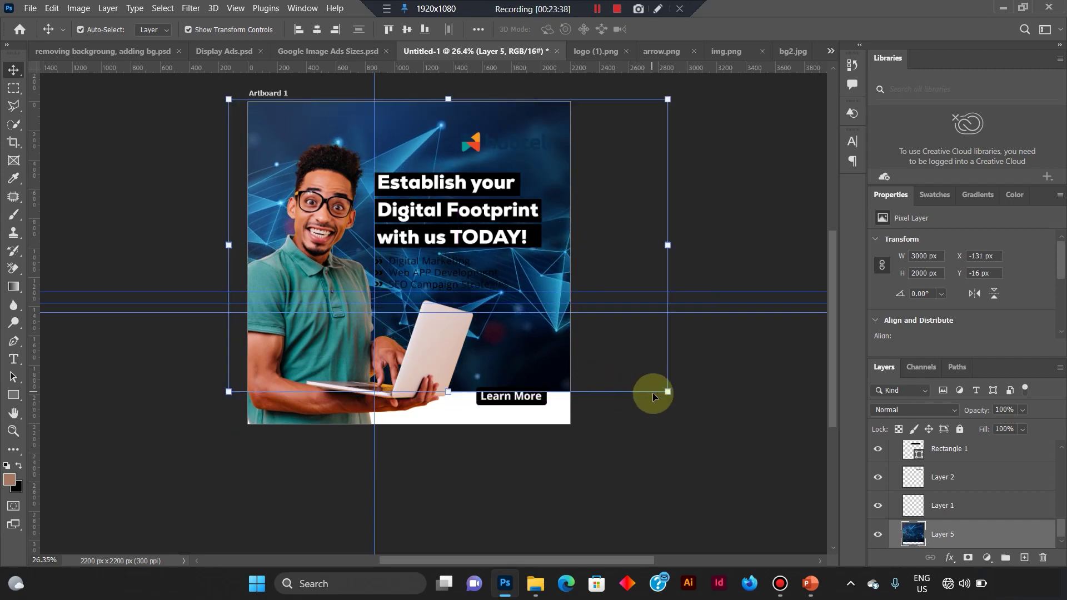
left_click_drag(665, 391, 715, 452)
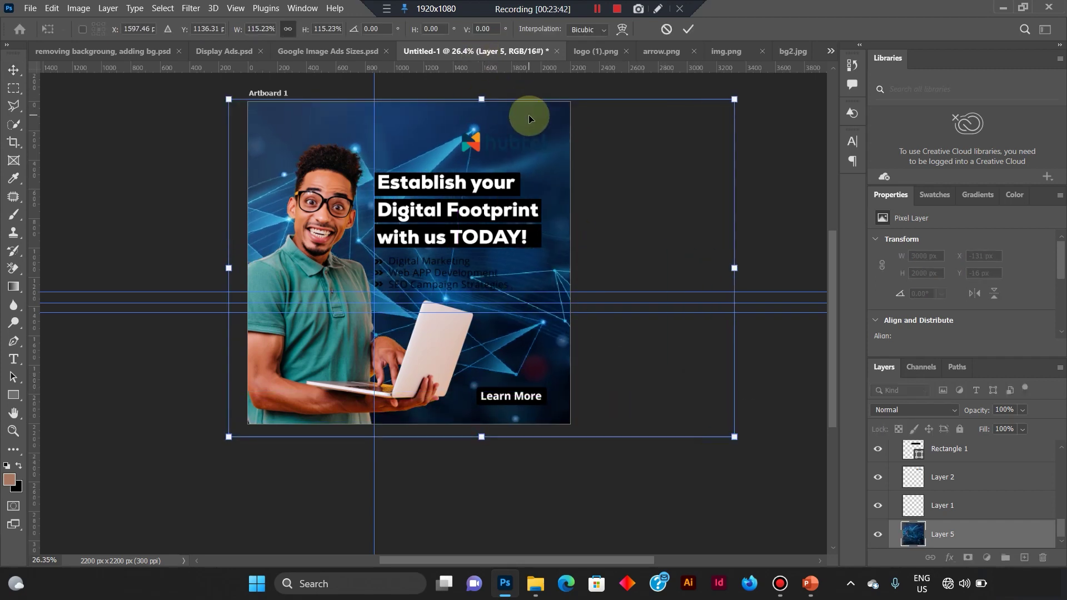
left_click_drag(529, 115, 509, 106)
key("Return")
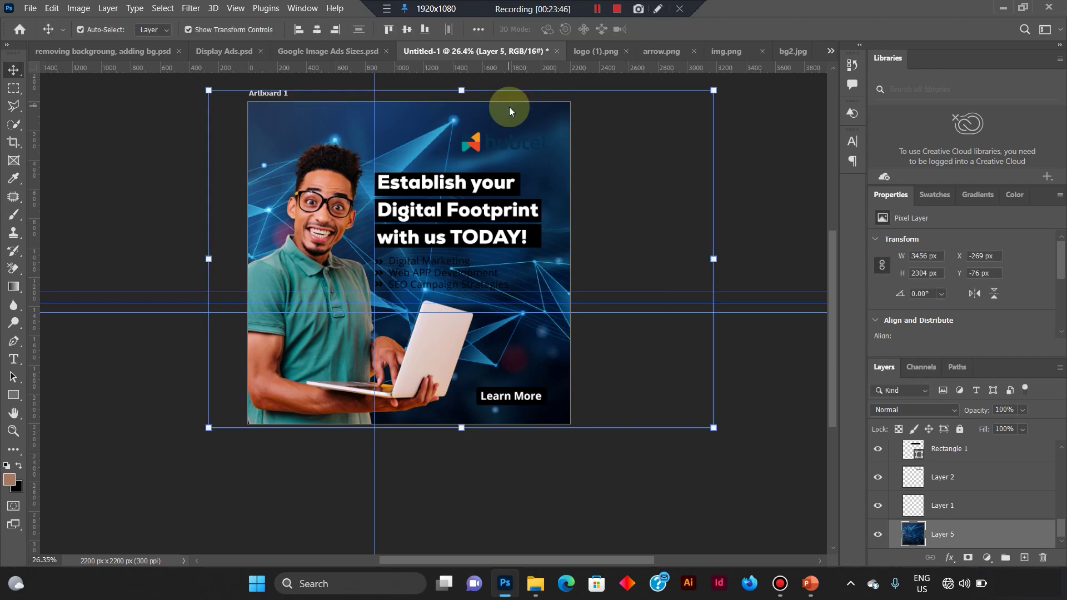
Copy the bg2 image into the flyer document, accepting the different bit depth.
left_click(778, 143)
left_click(769, 51)
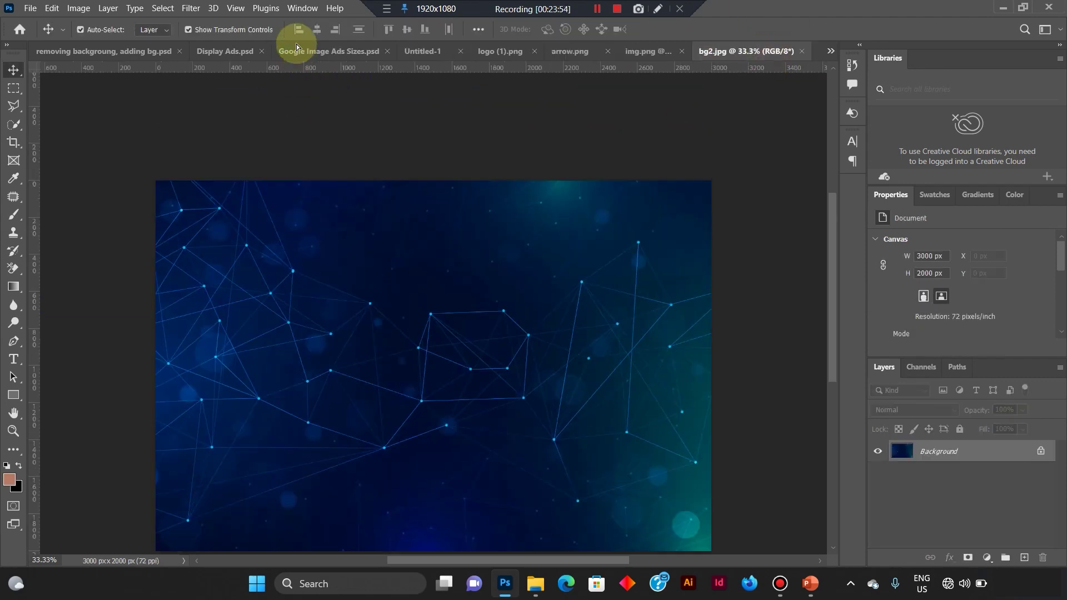
left_click(232, 52)
left_click_drag(232, 60, 370, 225)
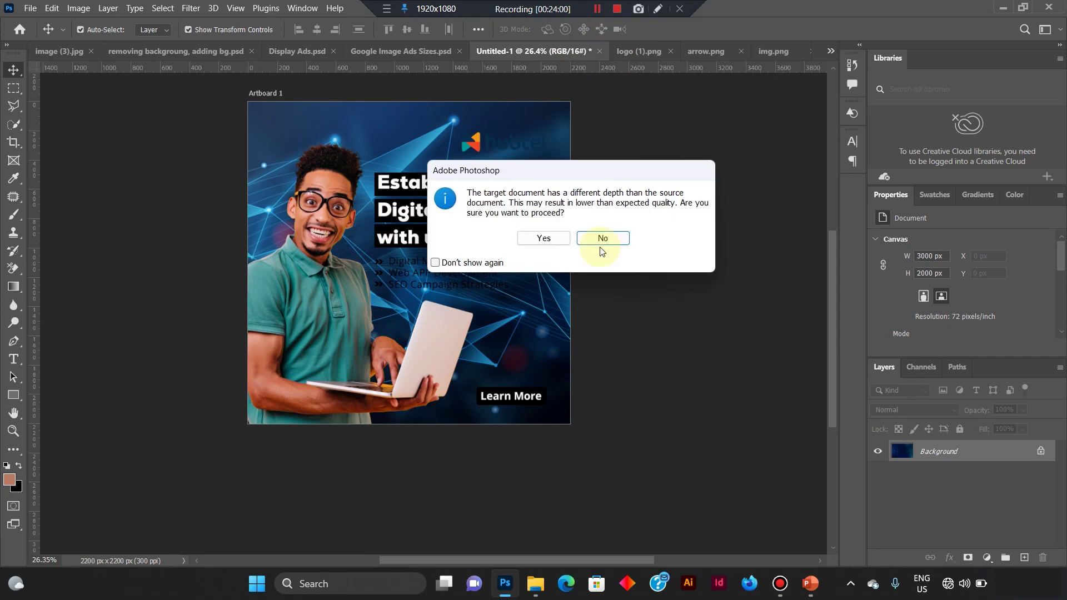
left_click(543, 235)
Scale the bg2 image to about 3655 × 2436 px over the artboard and place its layer directly above the bg1 layer.
left_click_drag(527, 268, 559, 276)
left_click_drag(624, 376, 667, 404)
key("Return")
left_click_drag(952, 475, 961, 518)
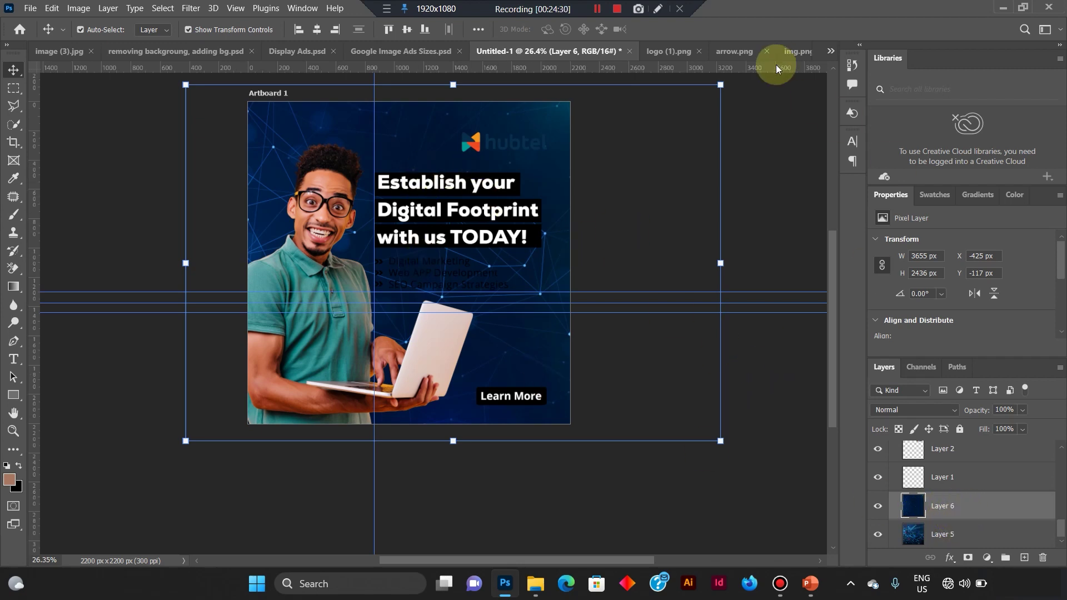
Set the bg2 layer's blending mode to Multiply.
scroll(760, 172, "up", 1)
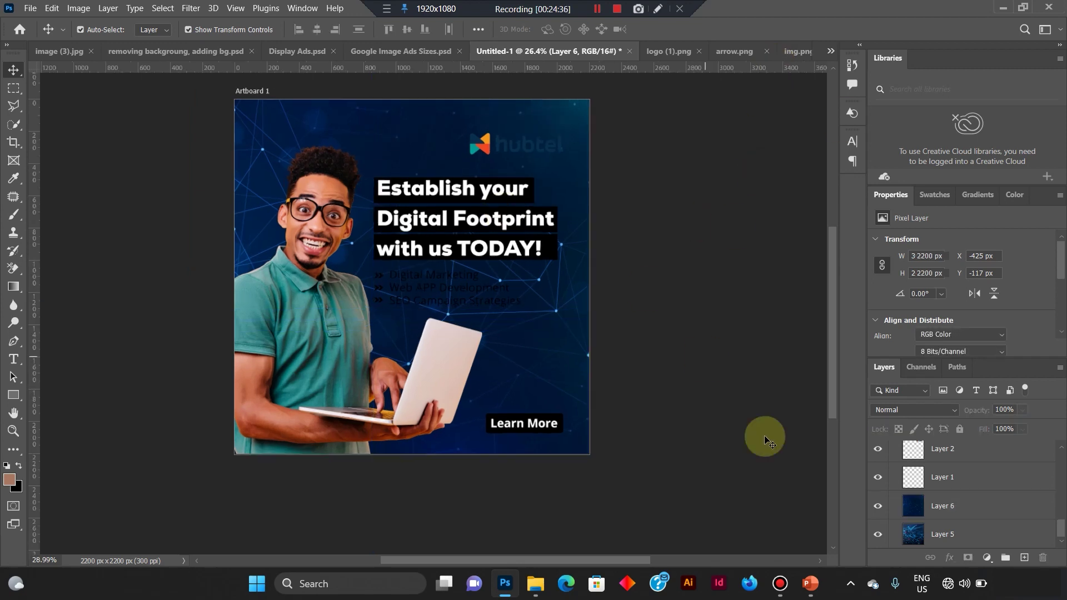
left_click(937, 528)
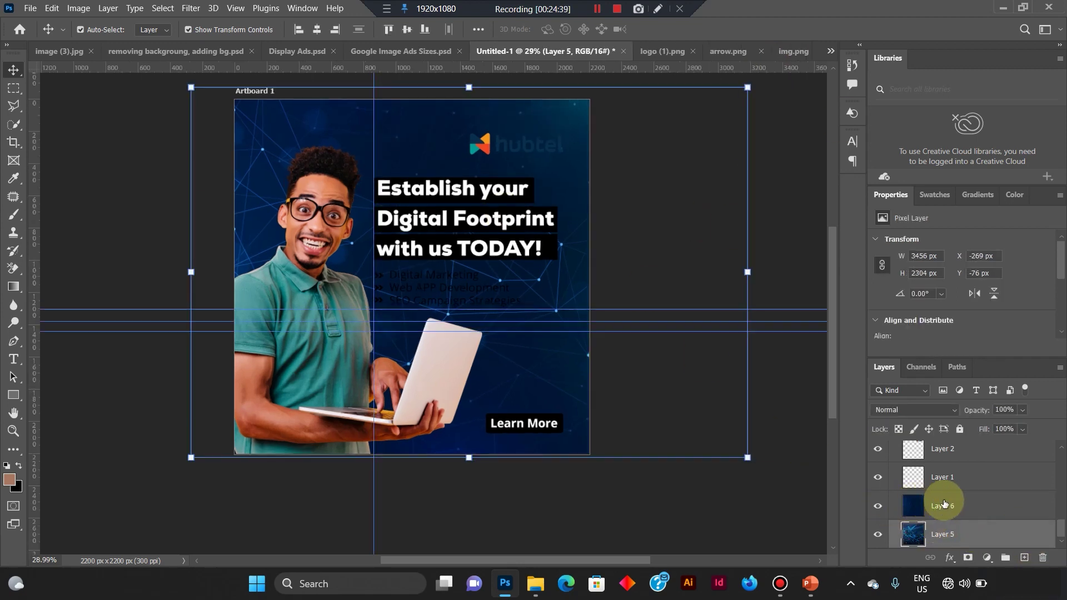
left_click(952, 503)
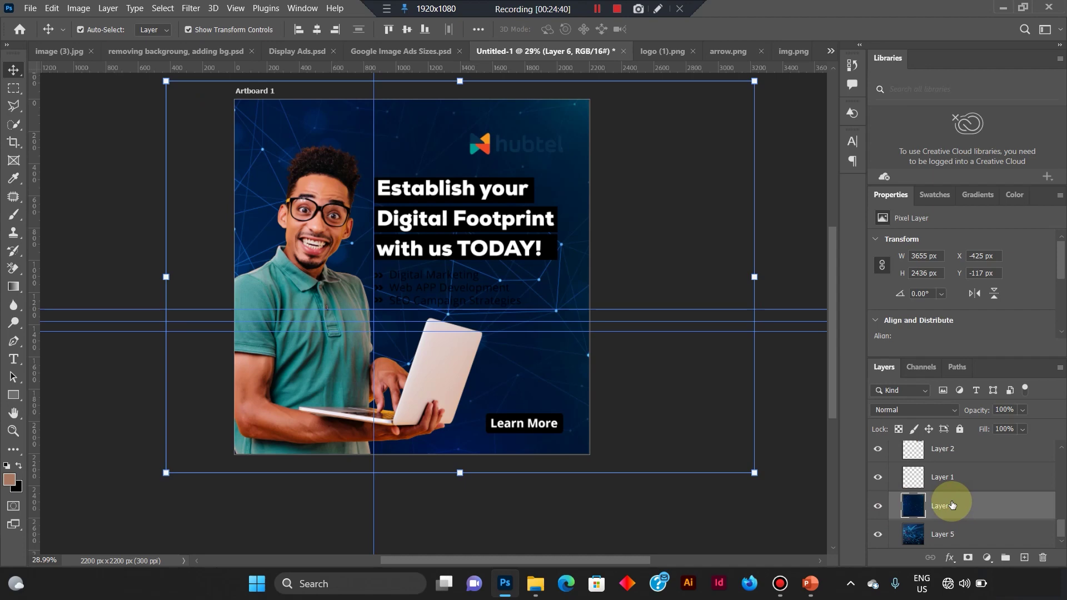
left_click(940, 409)
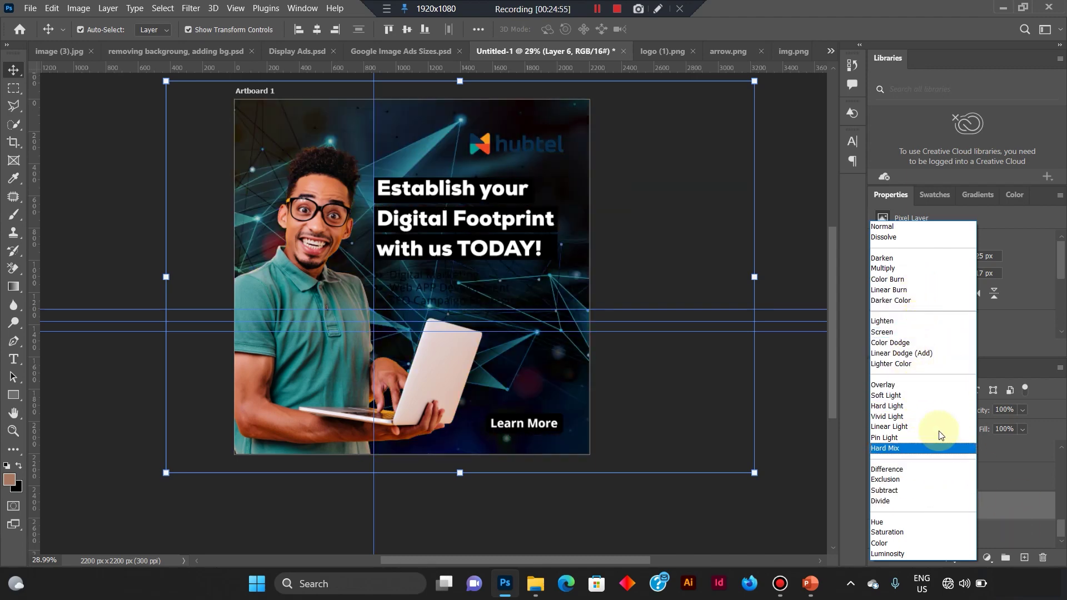
left_click(914, 268)
Add a solid colour fill layer in the logo's navy 082f4d and move it beneath both background image layers.
left_click(941, 533)
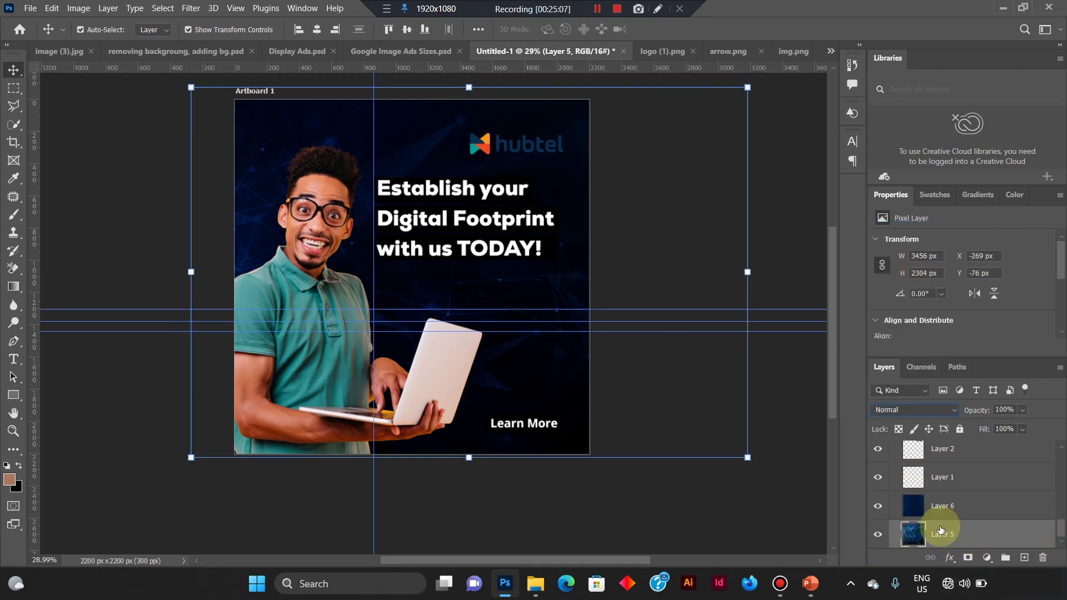
left_click(987, 557)
left_click(1024, 320)
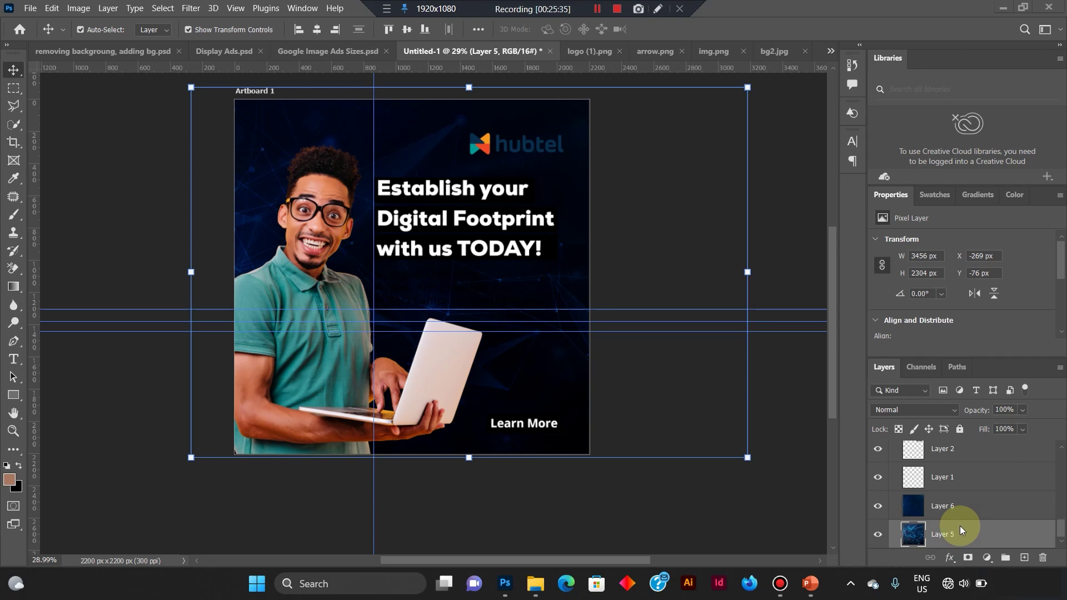
left_click(985, 557)
left_click(979, 316)
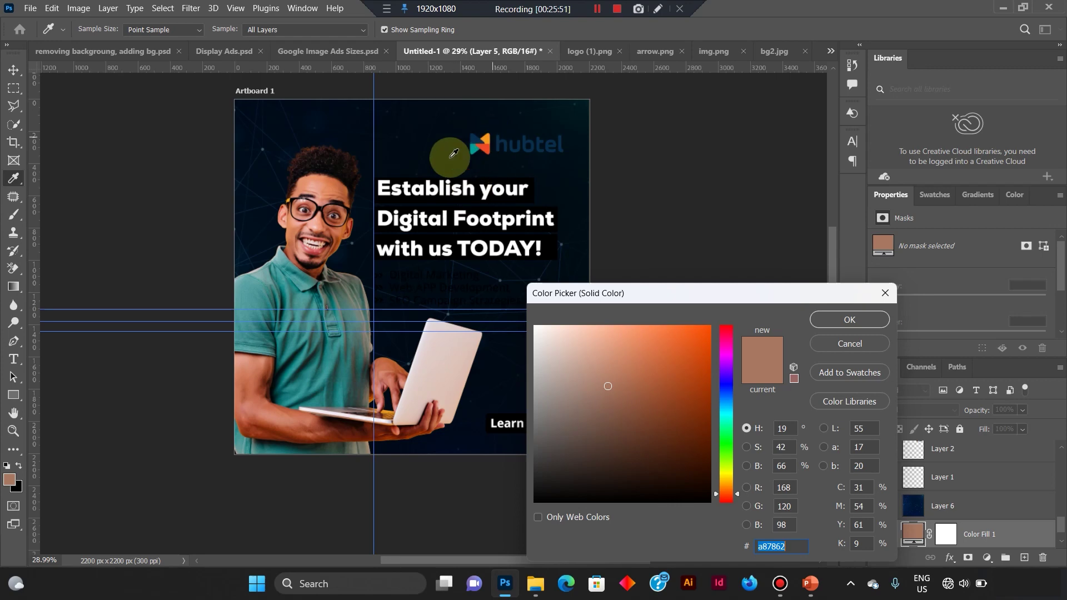
left_click(476, 138)
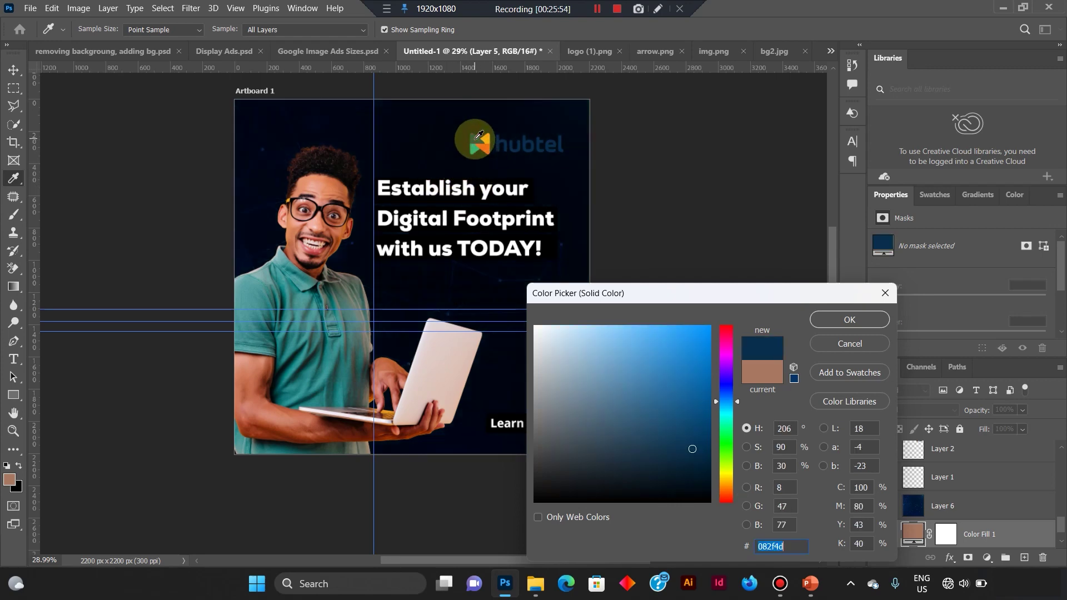
left_click(843, 328)
scroll(973, 510, "down", 1)
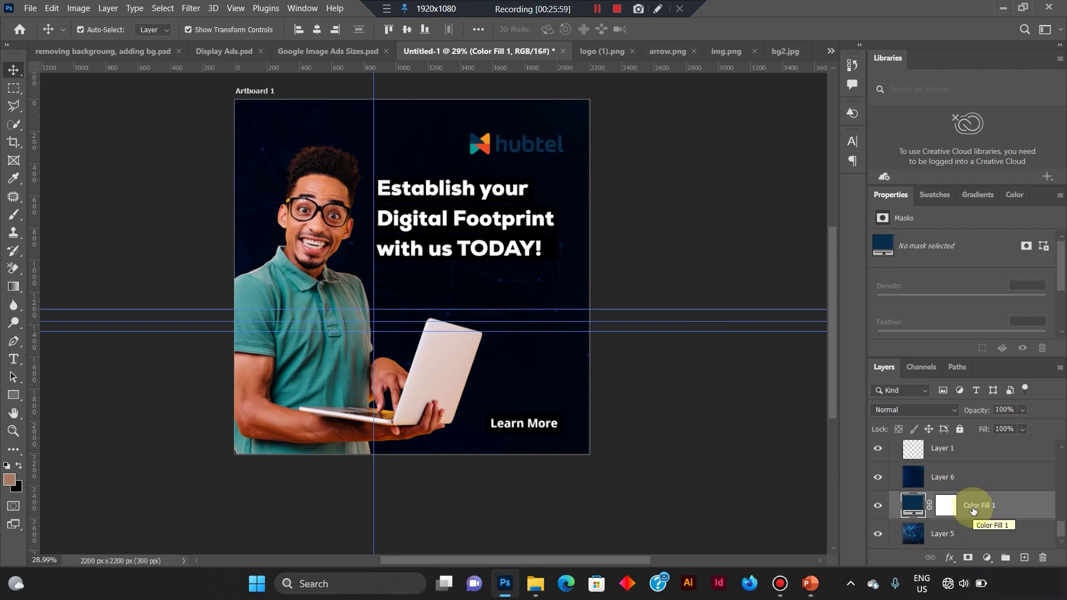
left_click_drag(973, 510, 969, 545)
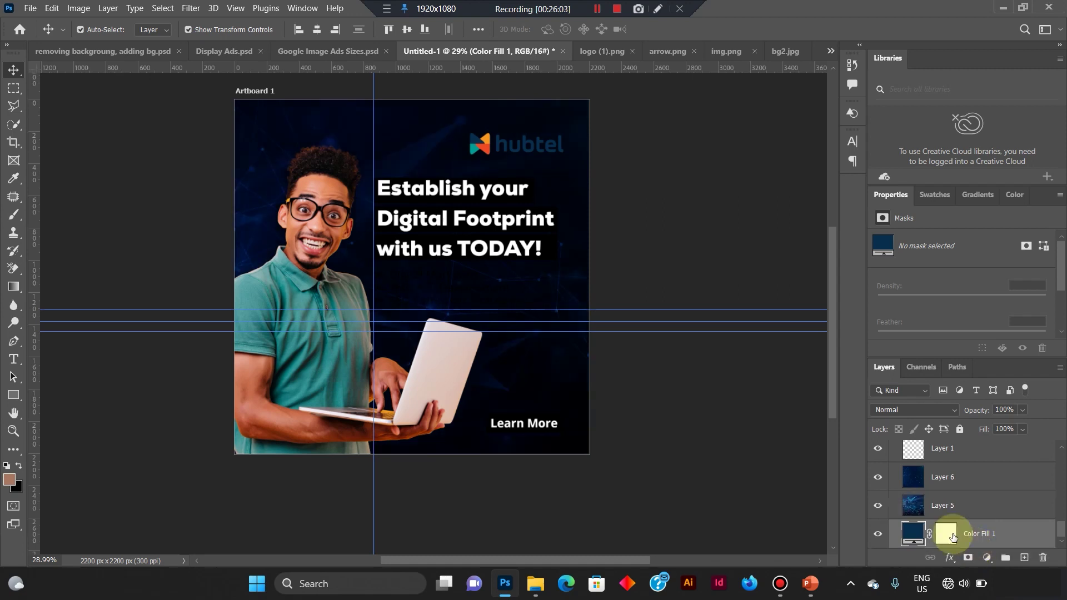
Move the bg1 layer above the bg2 layer and set its blending mode to Multiply.
left_click(938, 505)
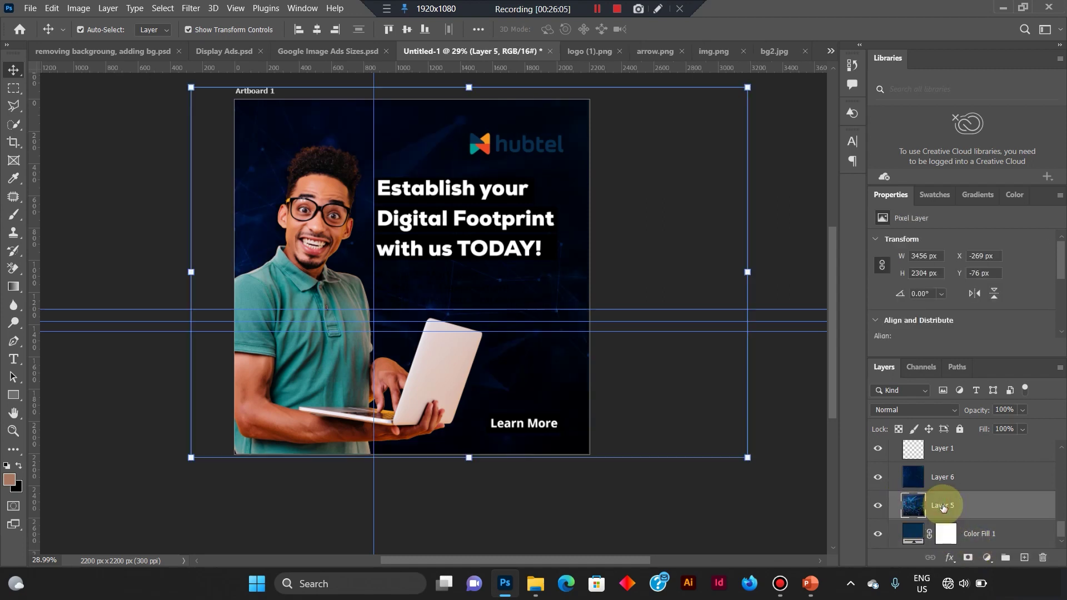
left_click_drag(942, 505, 943, 462)
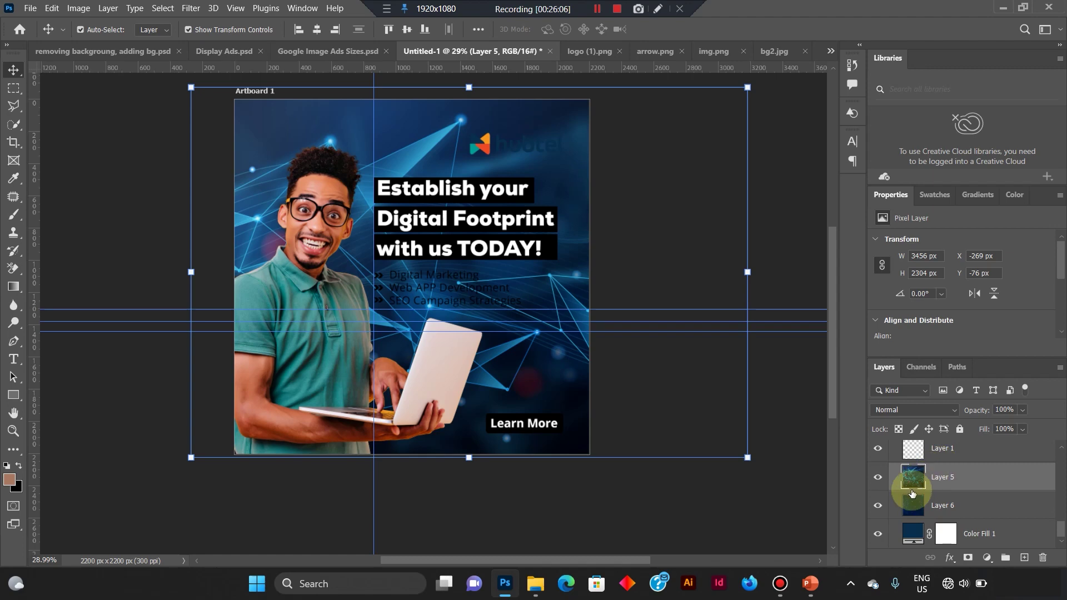
left_click(954, 413)
left_click(1015, 476)
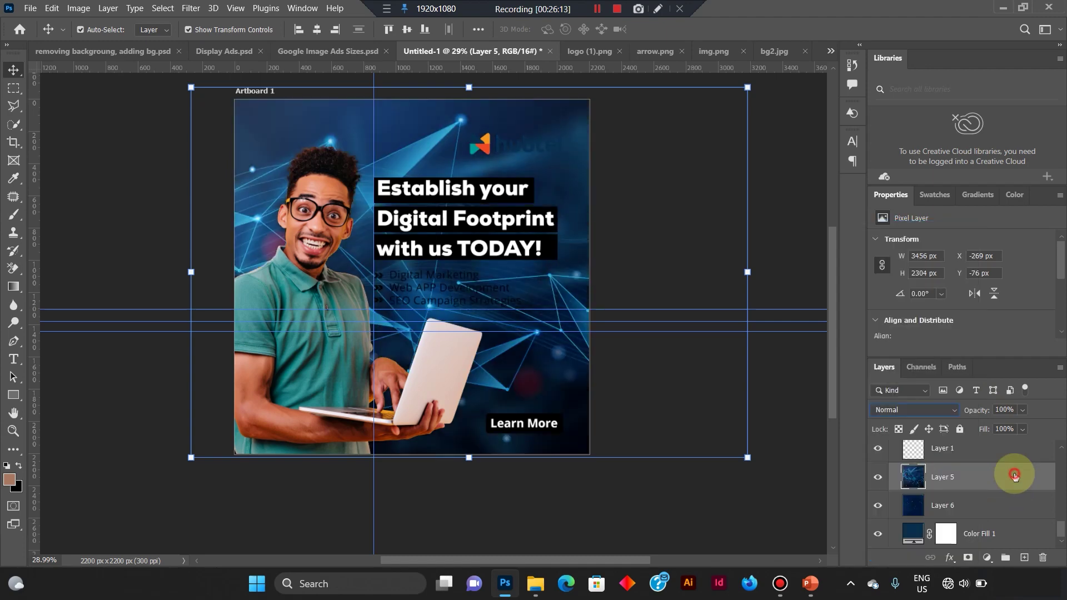
left_click(955, 414)
left_click(878, 266)
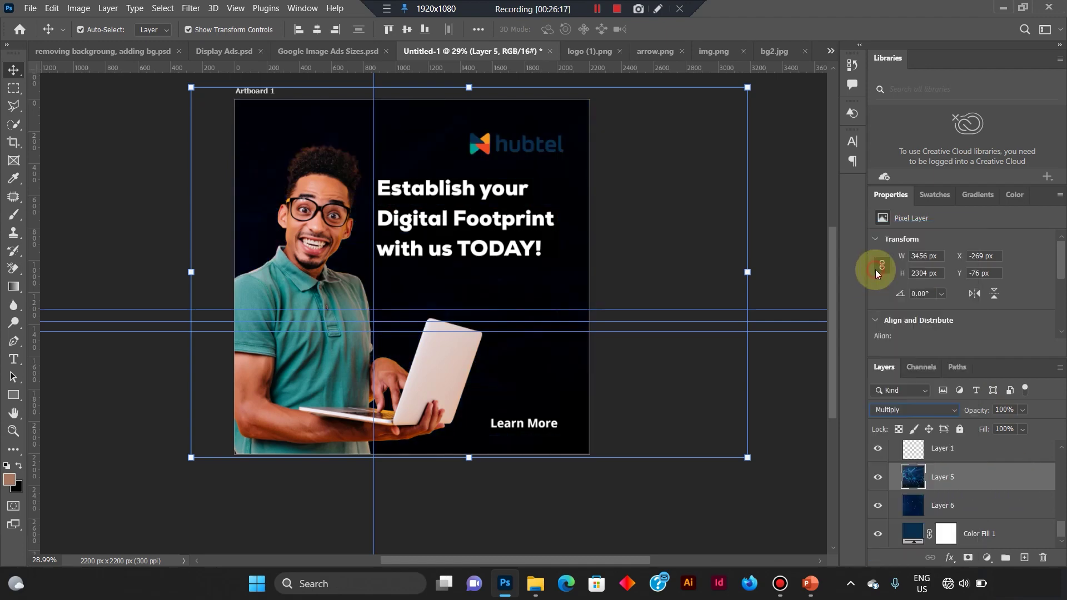
Hide the bg2 layer, then reduce the bg1 layer's opacity to 73% and view the flyer without guides.
left_click(878, 506)
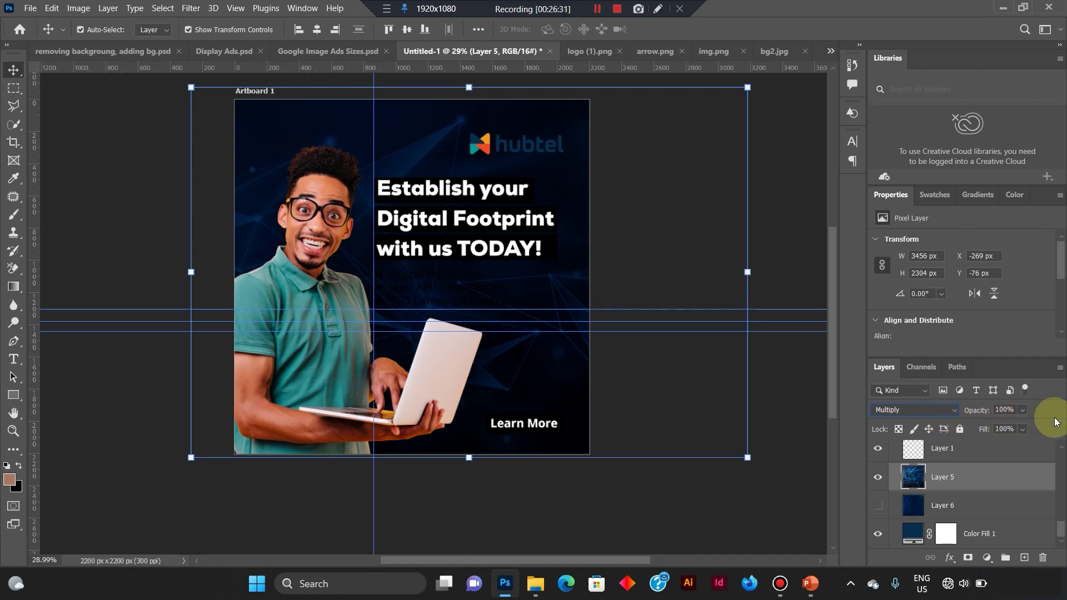
left_click(1022, 411)
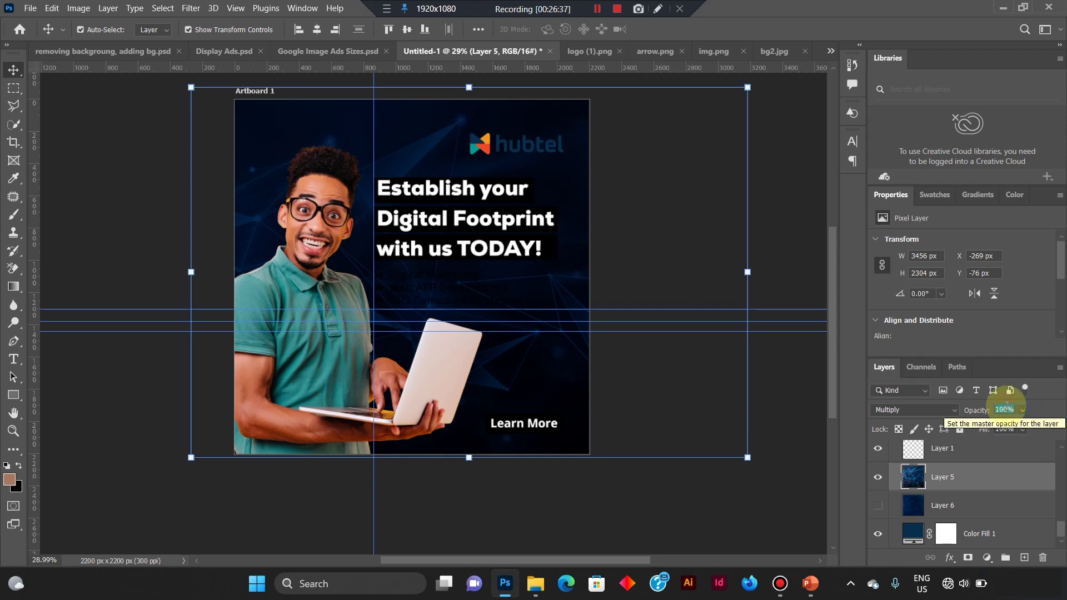
type("73")
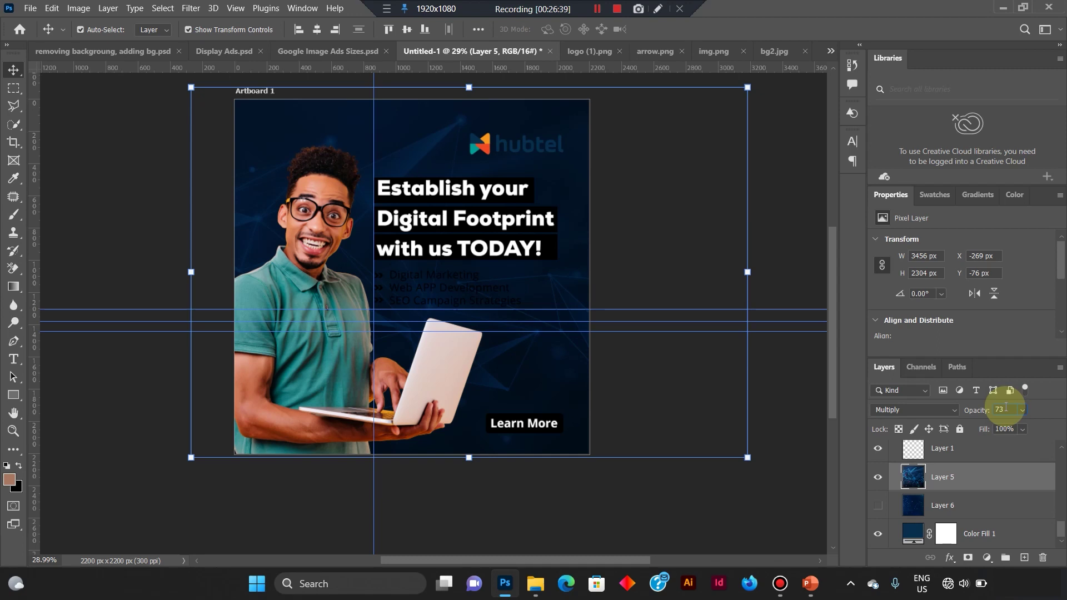
key("Return")
key("ctrl+h")
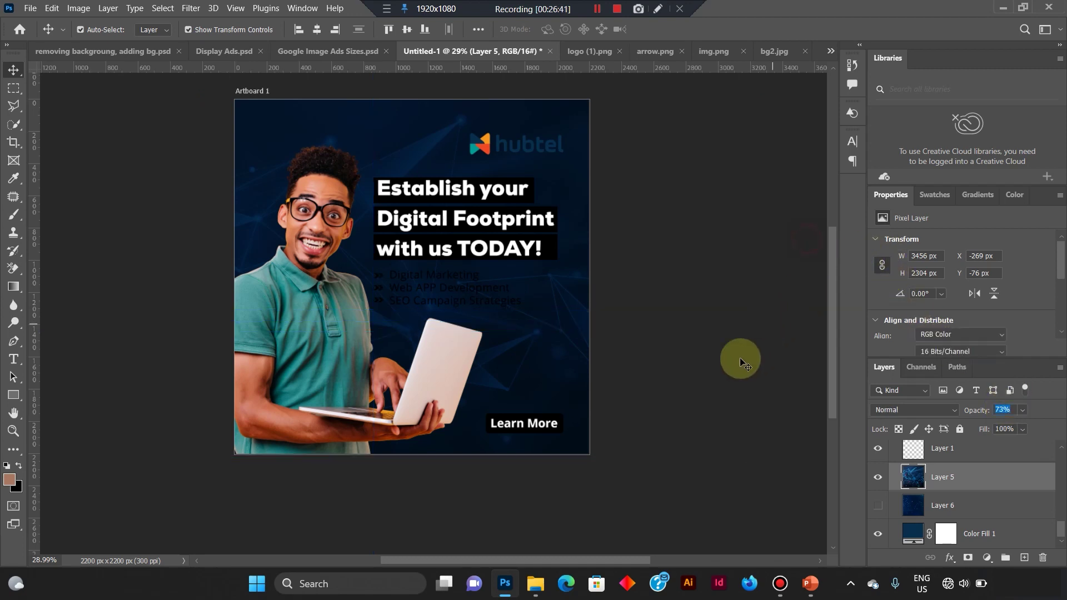
scroll(361, 222, "up", 2)
left_click(544, 345)
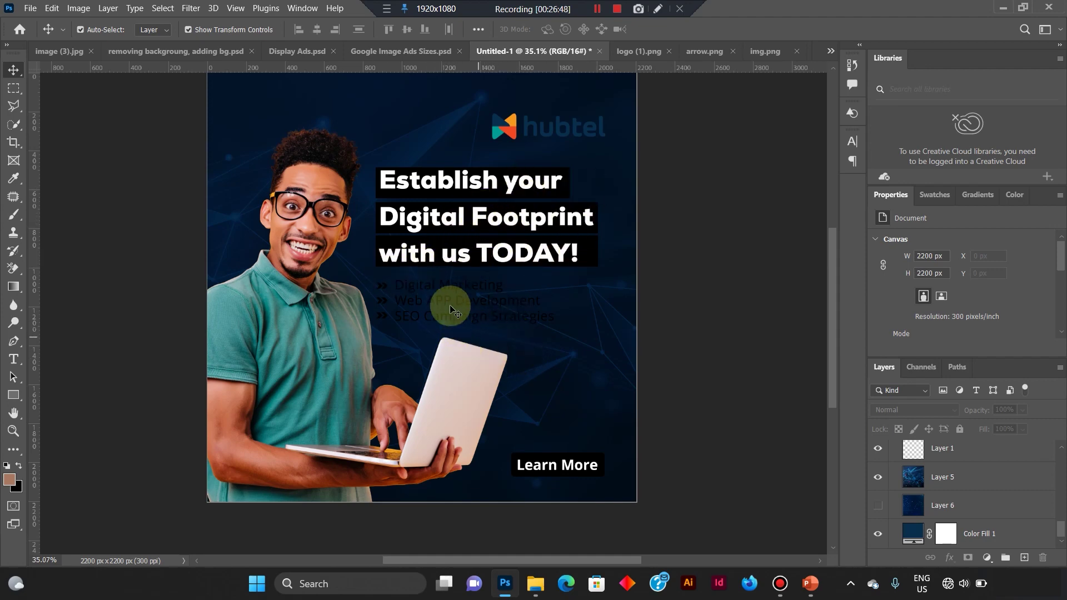
Examine the services list text layer and the arrow layers that belong to it.
left_click(464, 289)
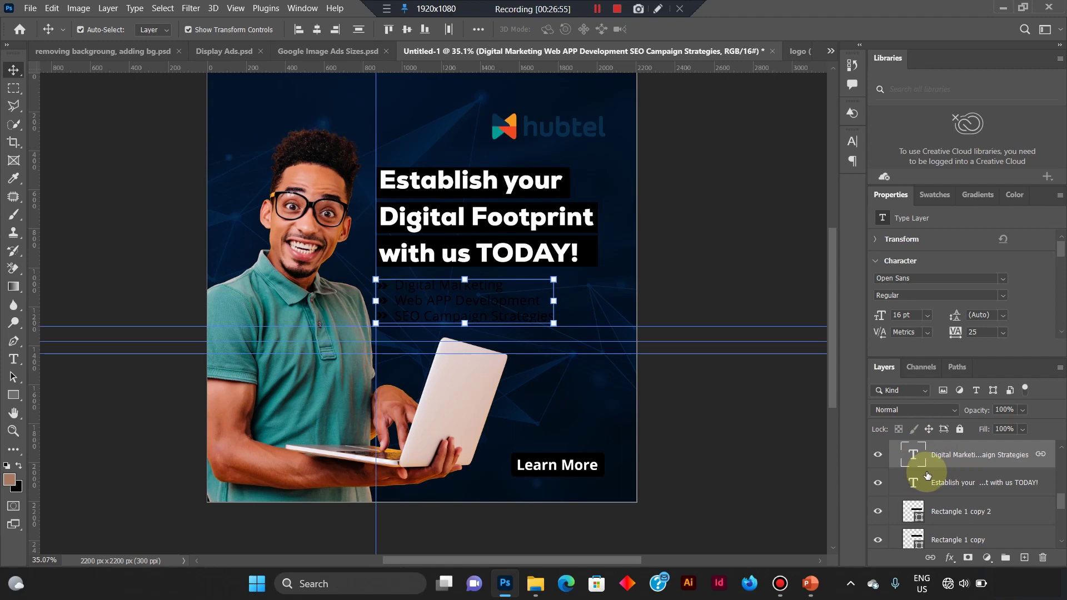
scroll(912, 450, "up", 2)
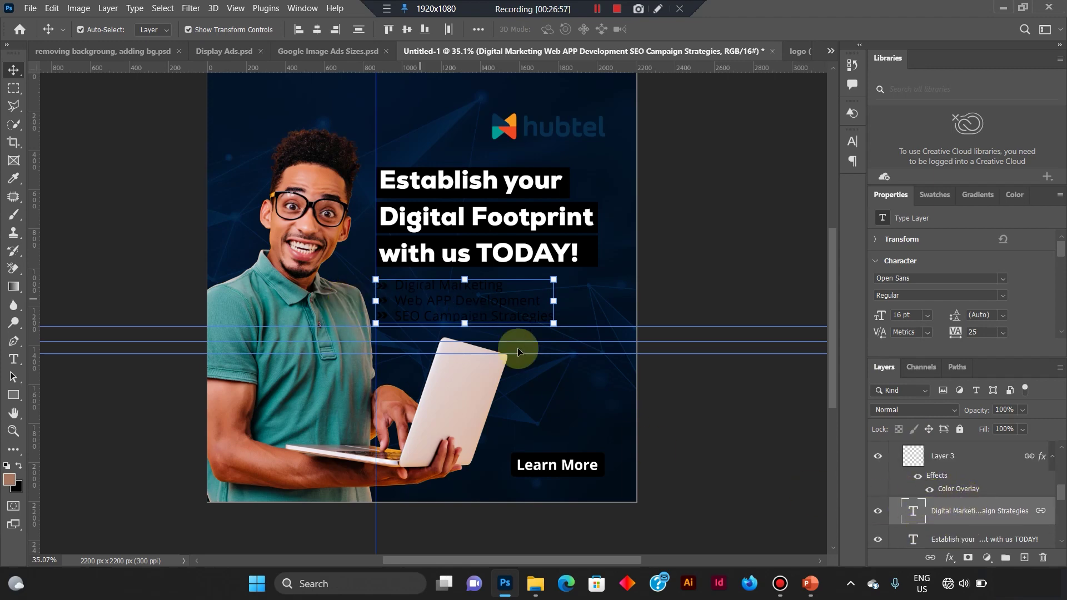
scroll(937, 473, "down", 2)
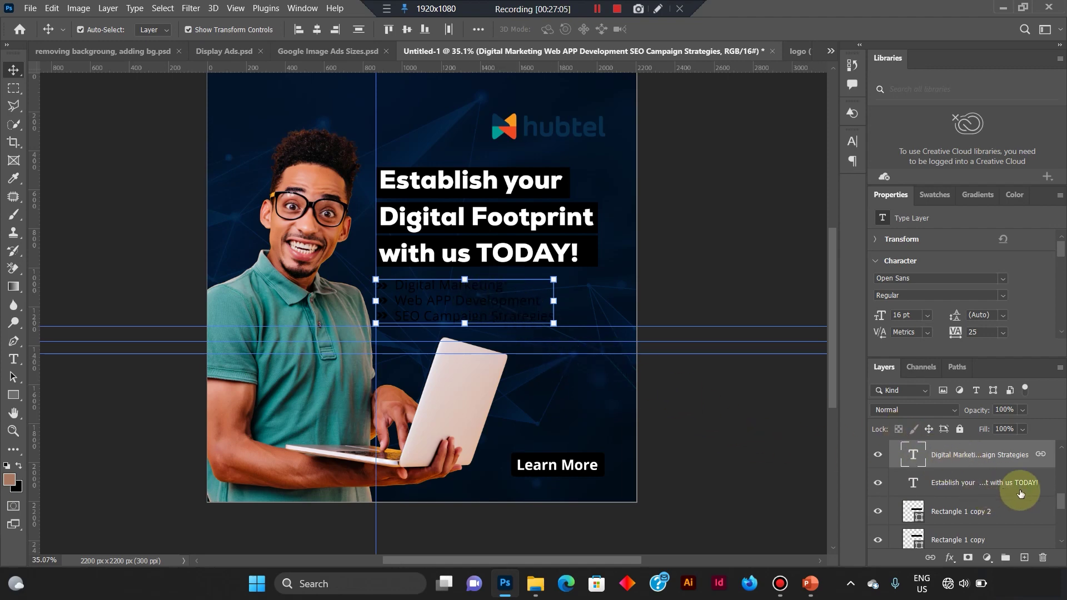
scroll(983, 484, "up", 2)
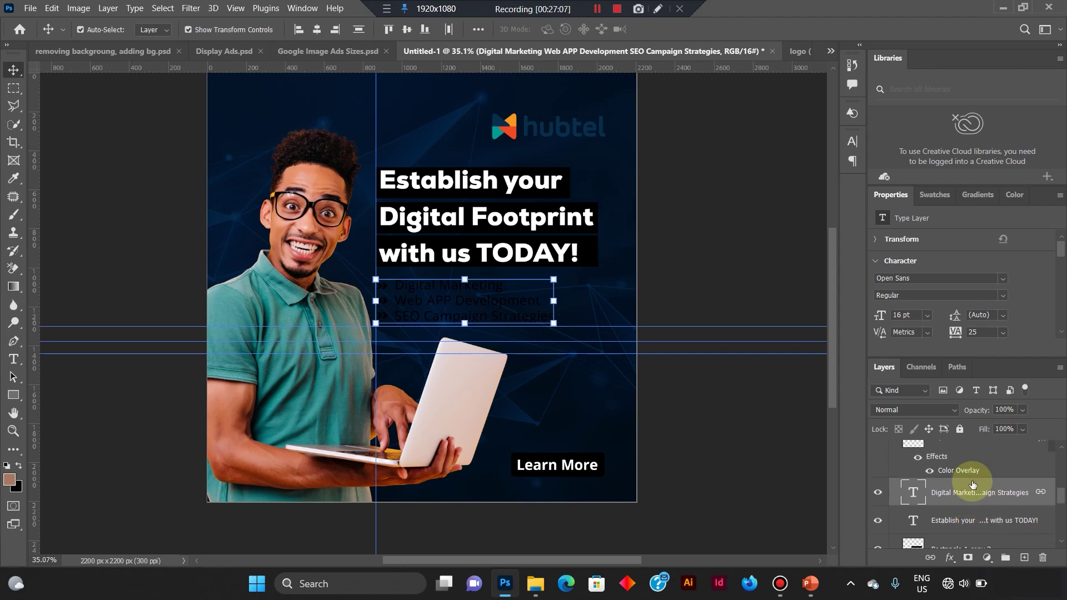
scroll(972, 483, "up", 2)
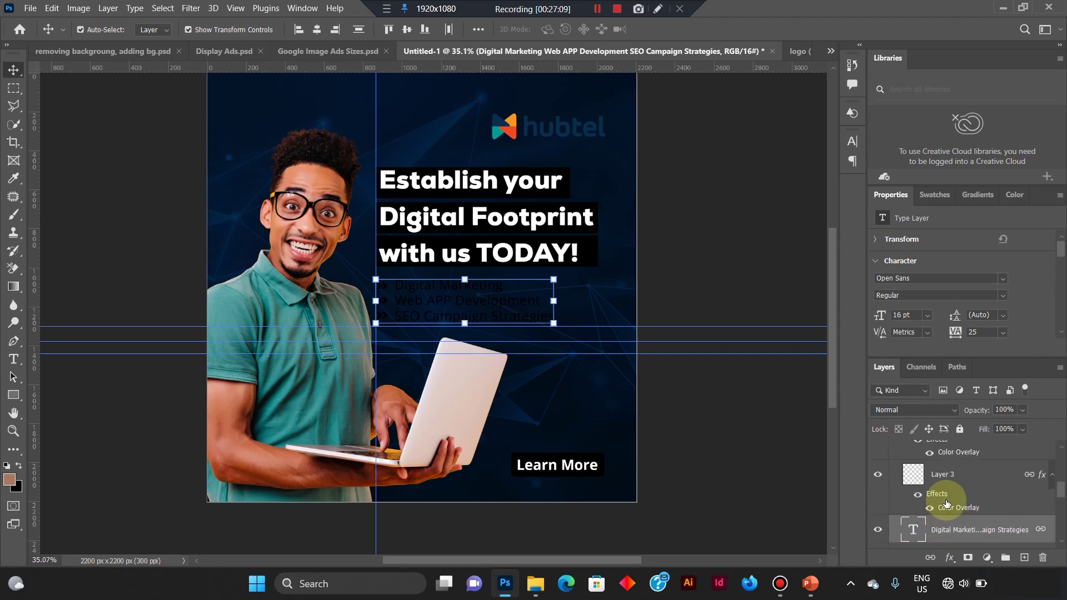
scroll(959, 498, "up", 2)
scroll(953, 497, "up", 1)
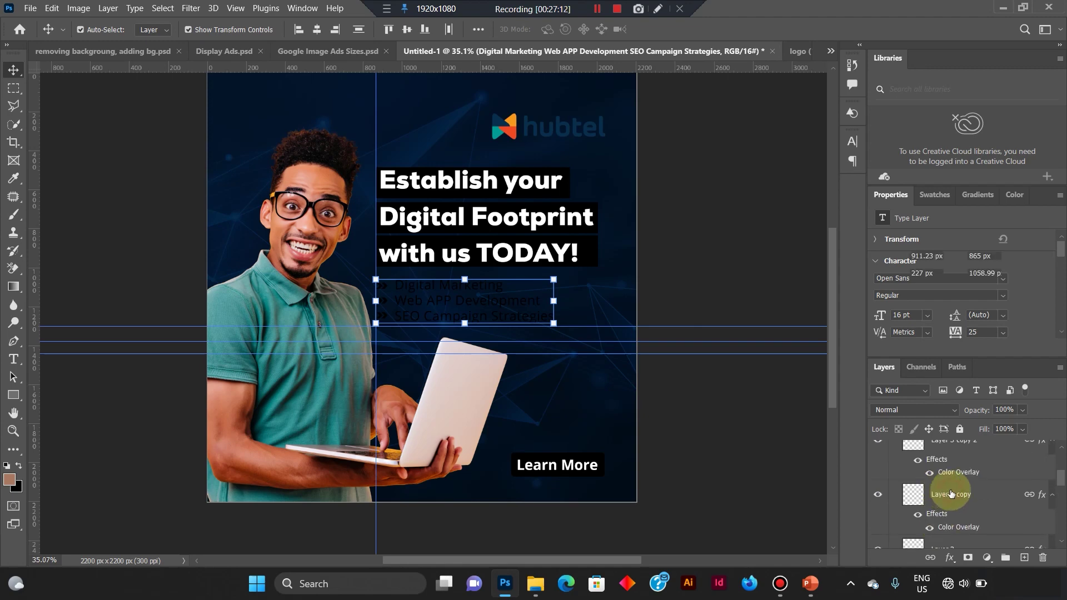
left_click(951, 494)
scroll(950, 494, "up", 1)
left_click(954, 483)
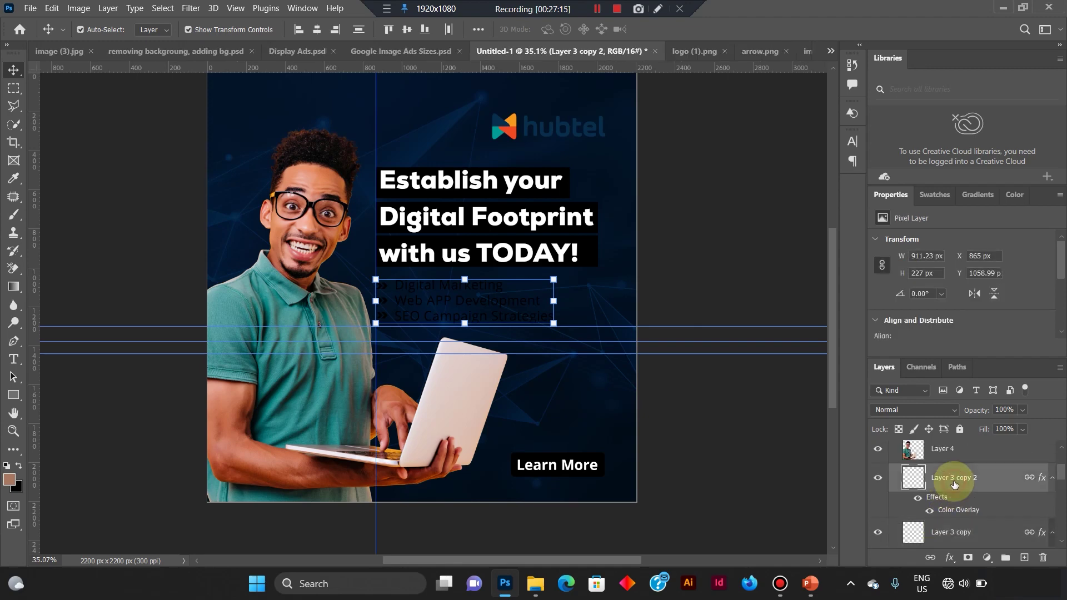
left_click(878, 478)
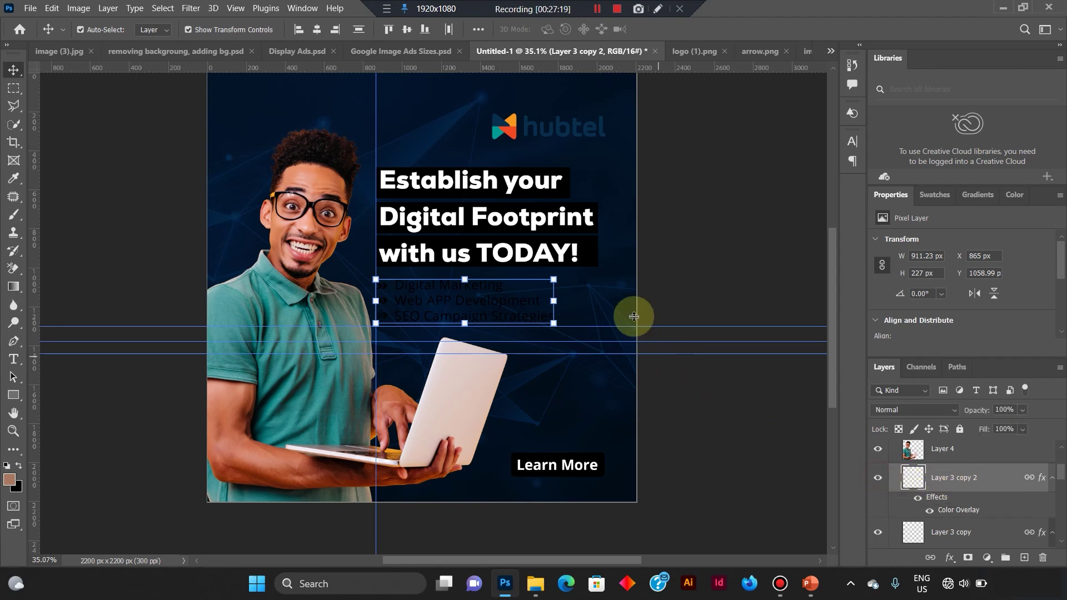
left_click(676, 271)
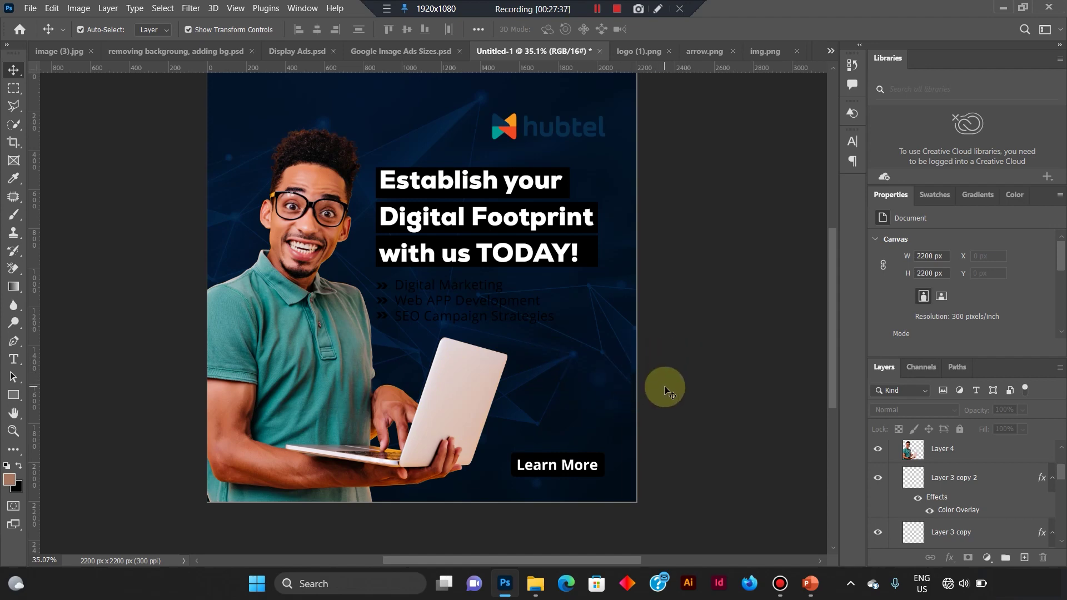
Lock the navy colour fill layer, both background image layers and the man's photo layer.
left_click(598, 353)
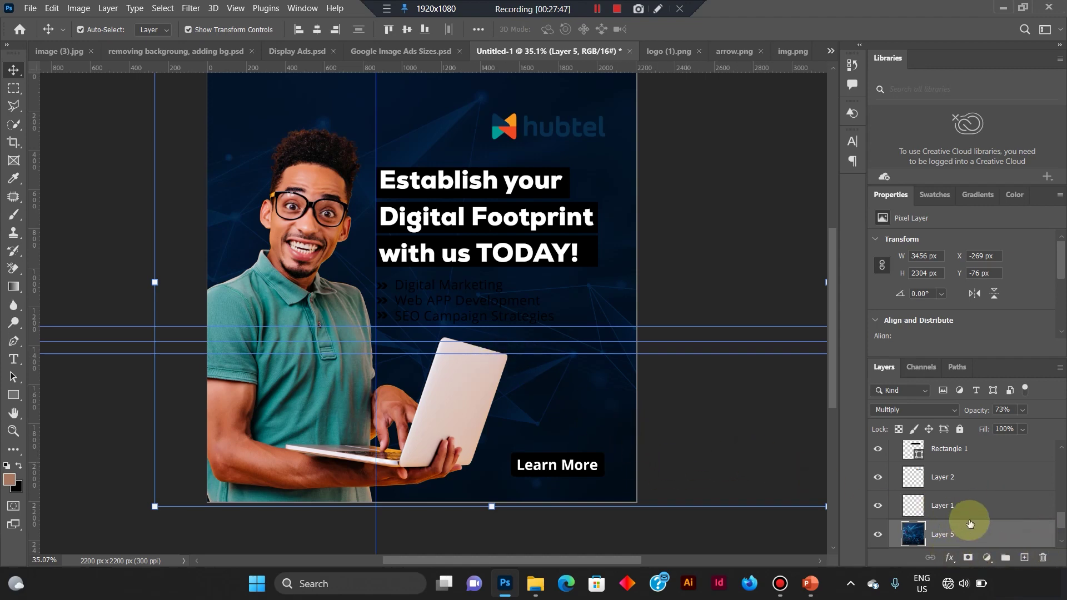
scroll(967, 517, "down", 2)
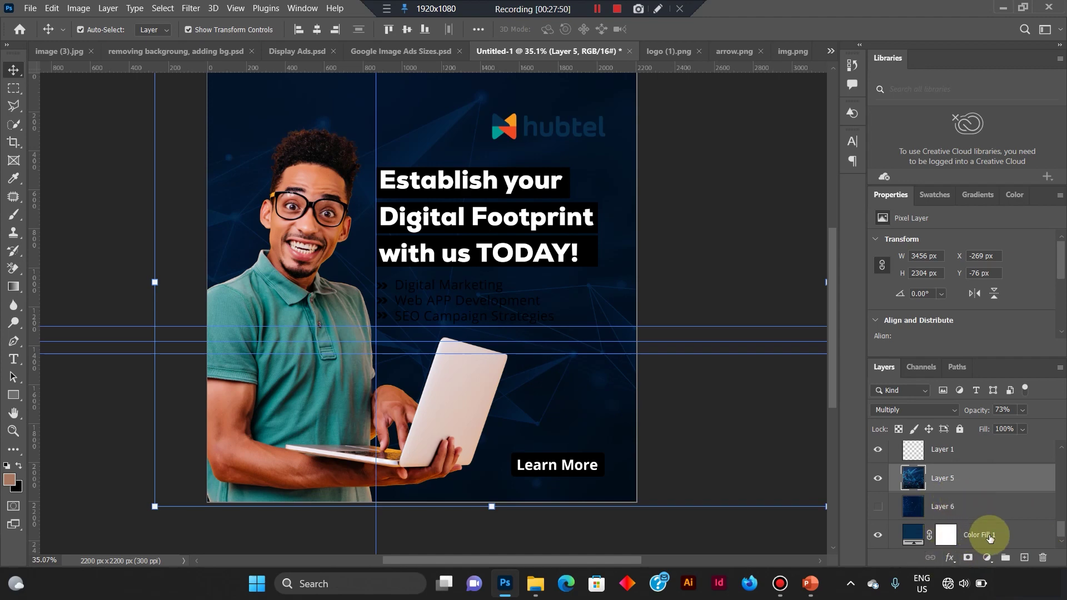
left_click(990, 537)
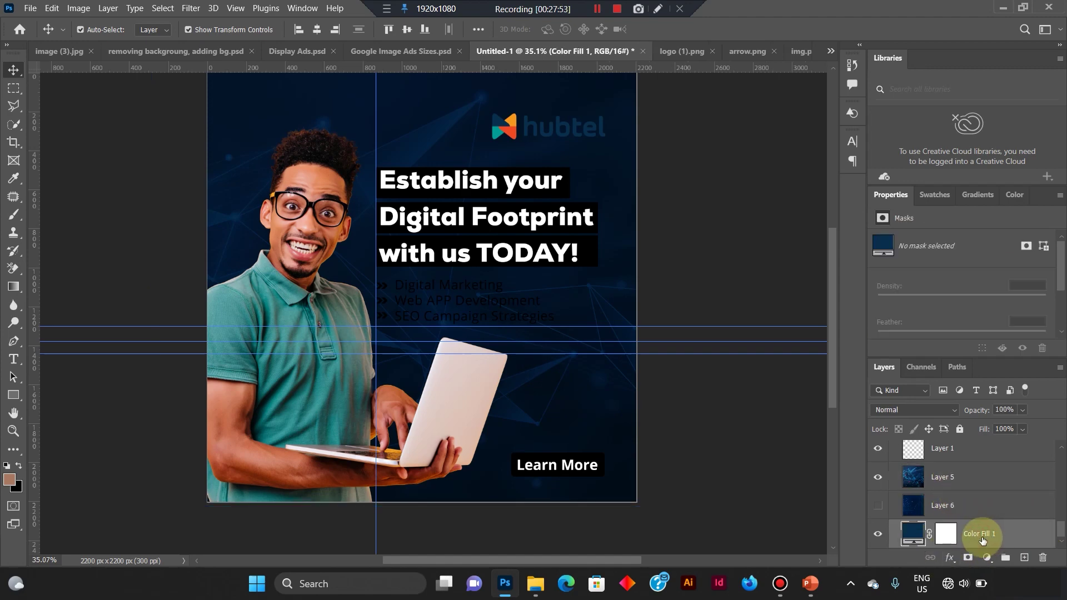
left_click(960, 429)
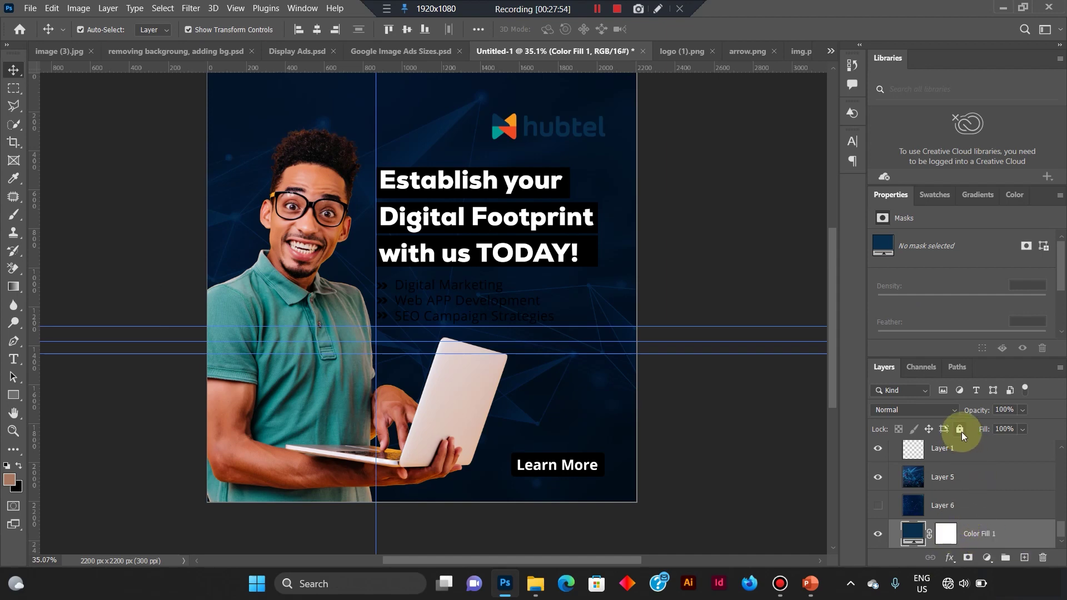
left_click(969, 479)
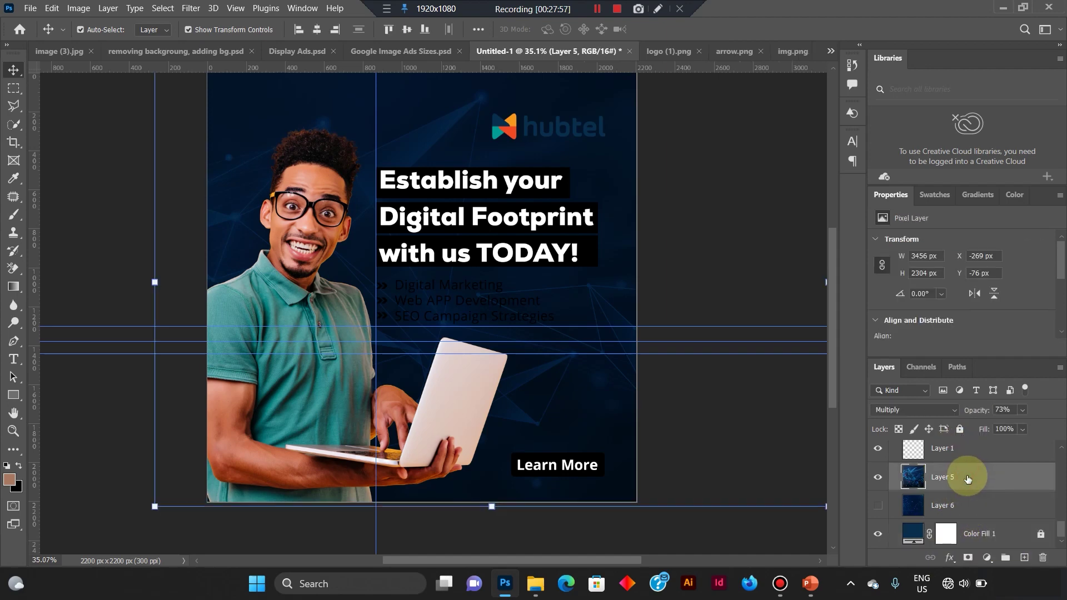
left_click(960, 429)
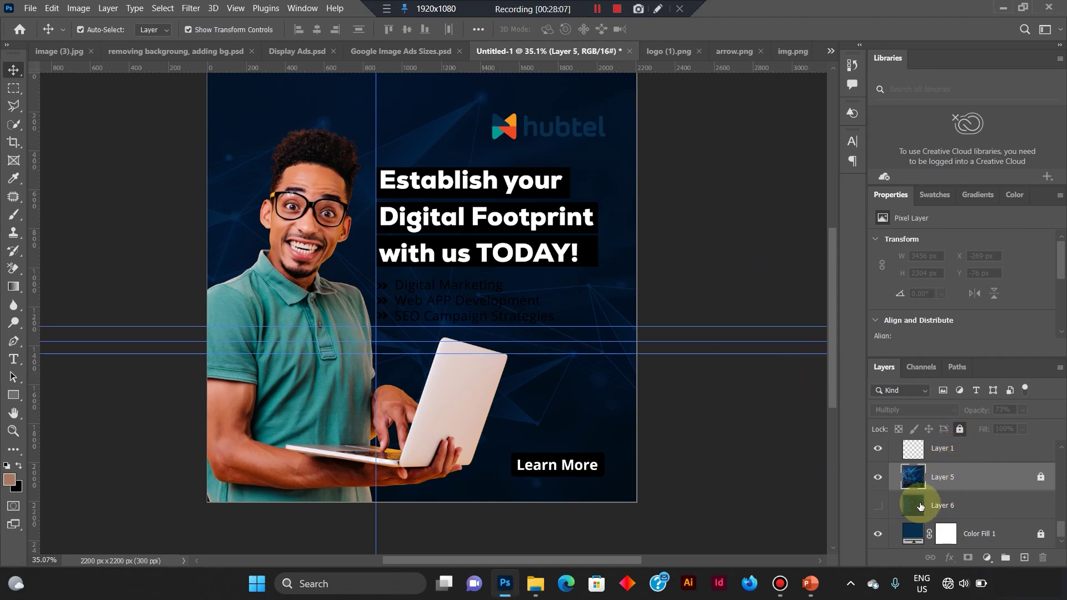
left_click(938, 509)
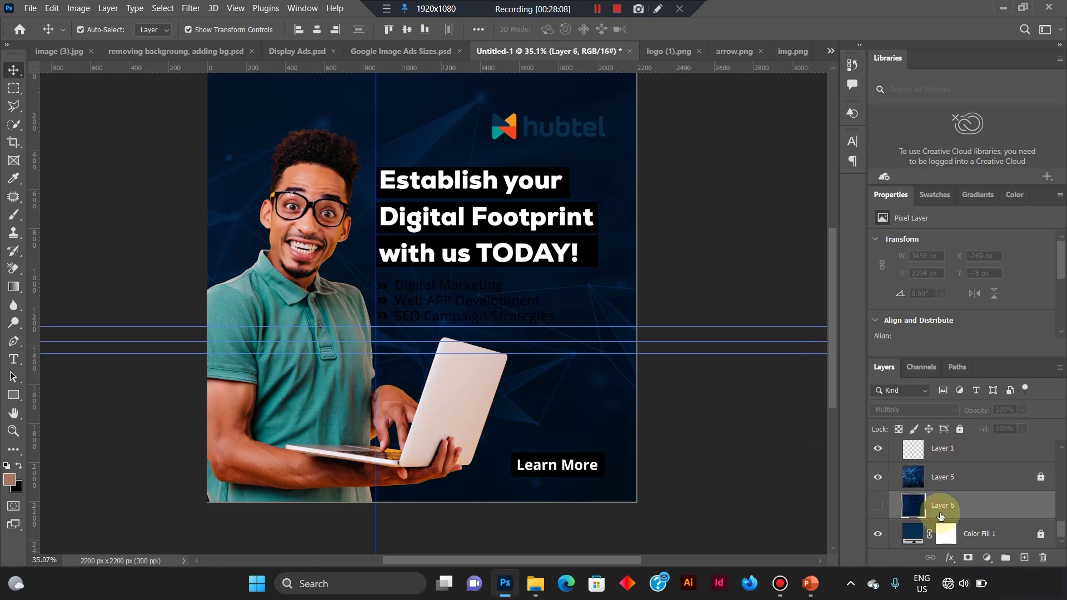
left_click(961, 430)
key("ctrl+semicolon")
left_click(694, 266)
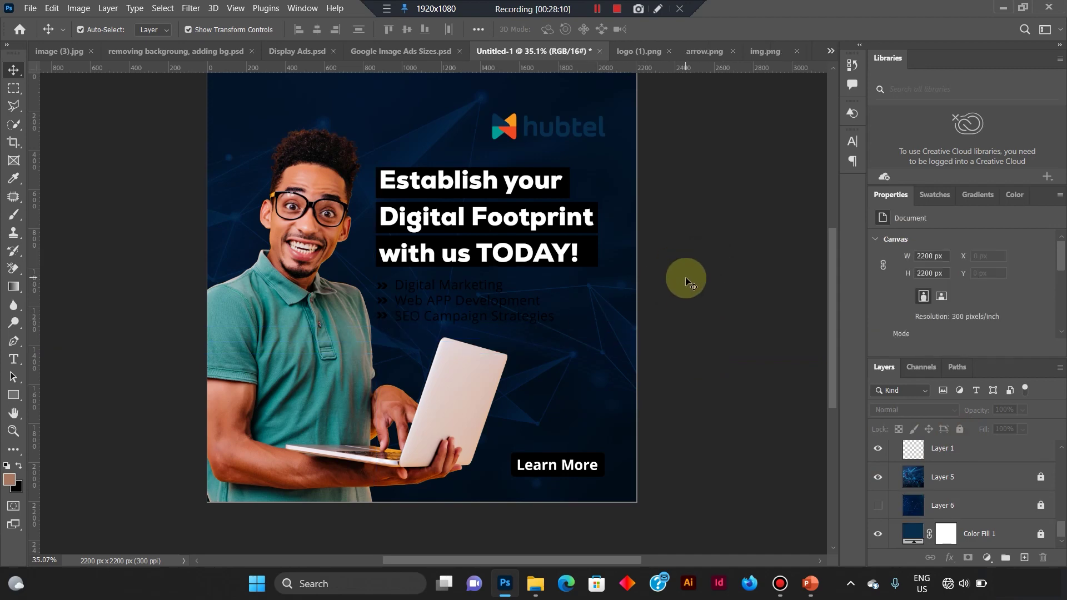
left_click_drag(675, 270, 701, 321)
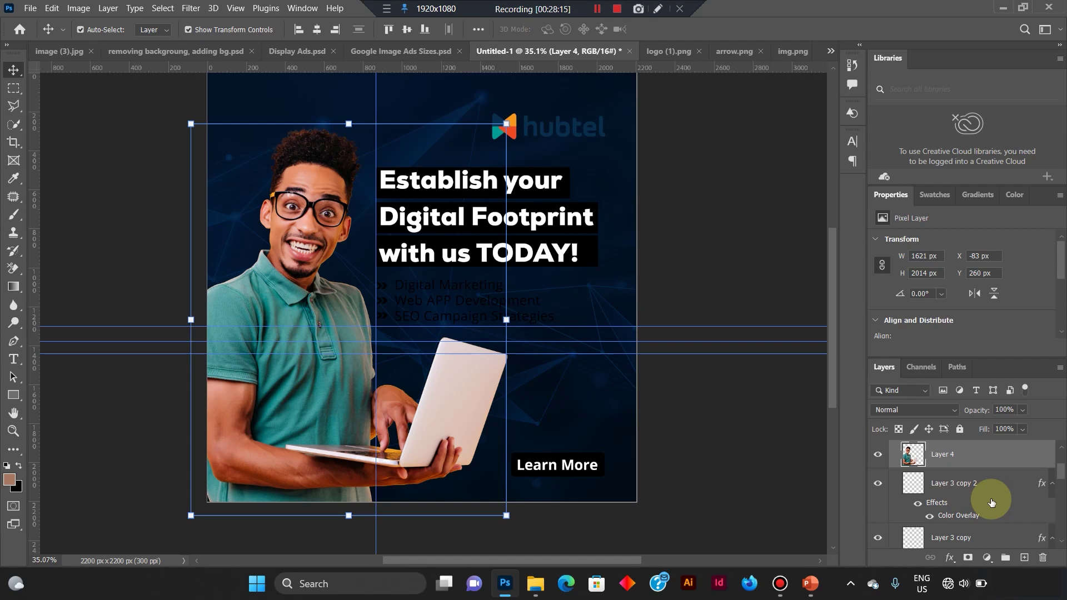
left_click(960, 430)
Group the services list text with its three arrow layers and add a Color Overlay effect to the group.
left_click_drag(706, 279, 372, 332)
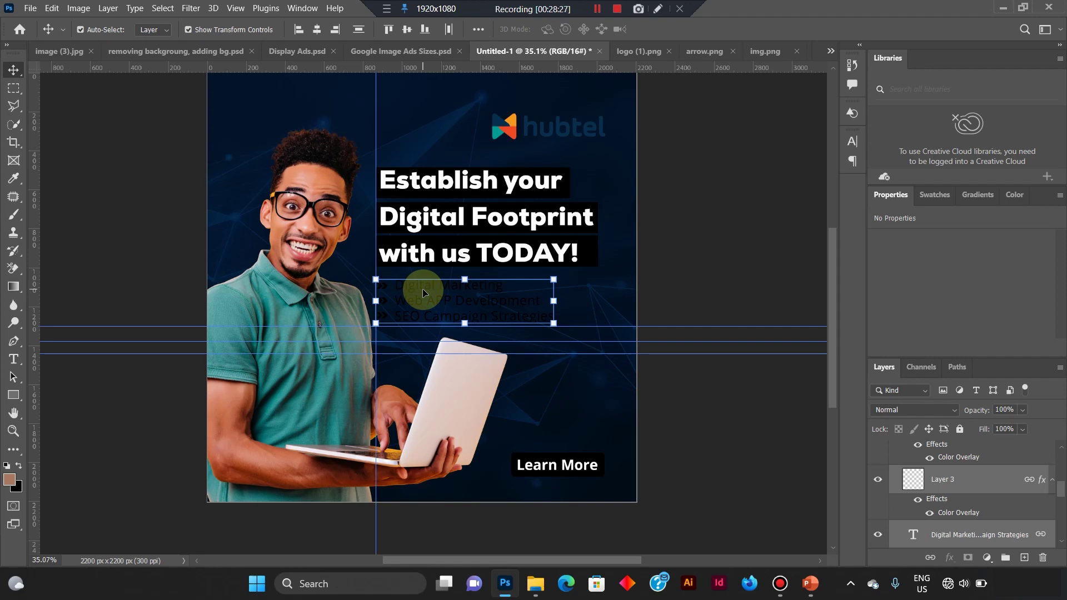
key("ctrl+g")
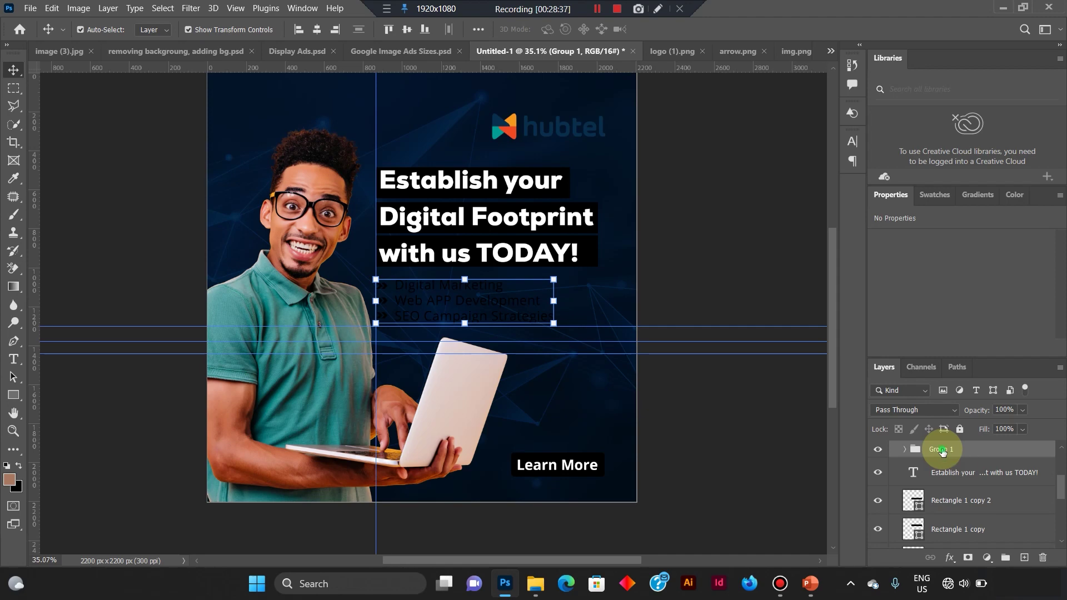
right_click(942, 452)
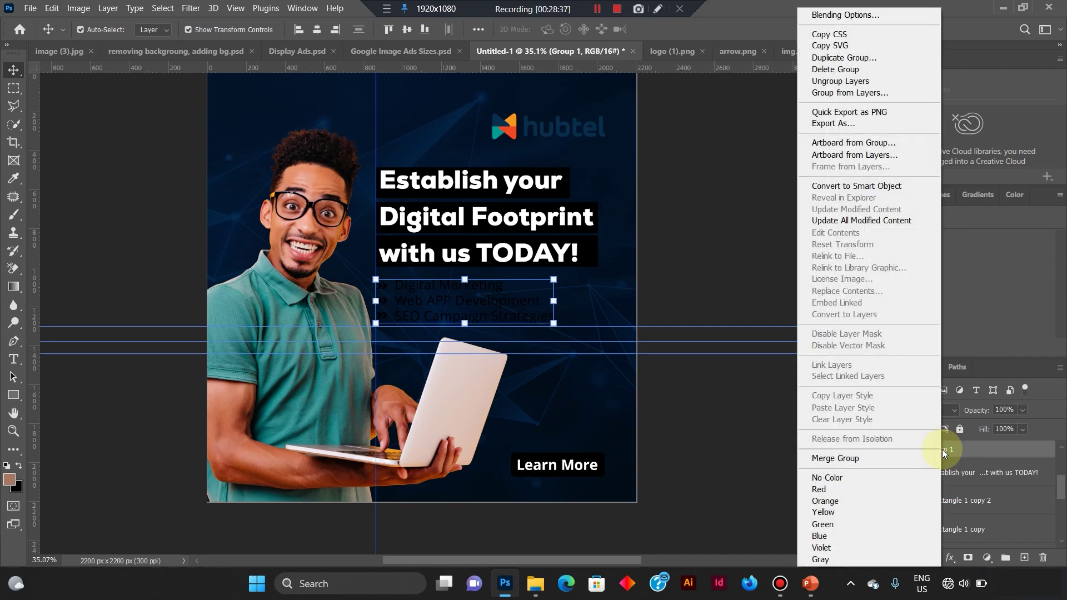
left_click(850, 15)
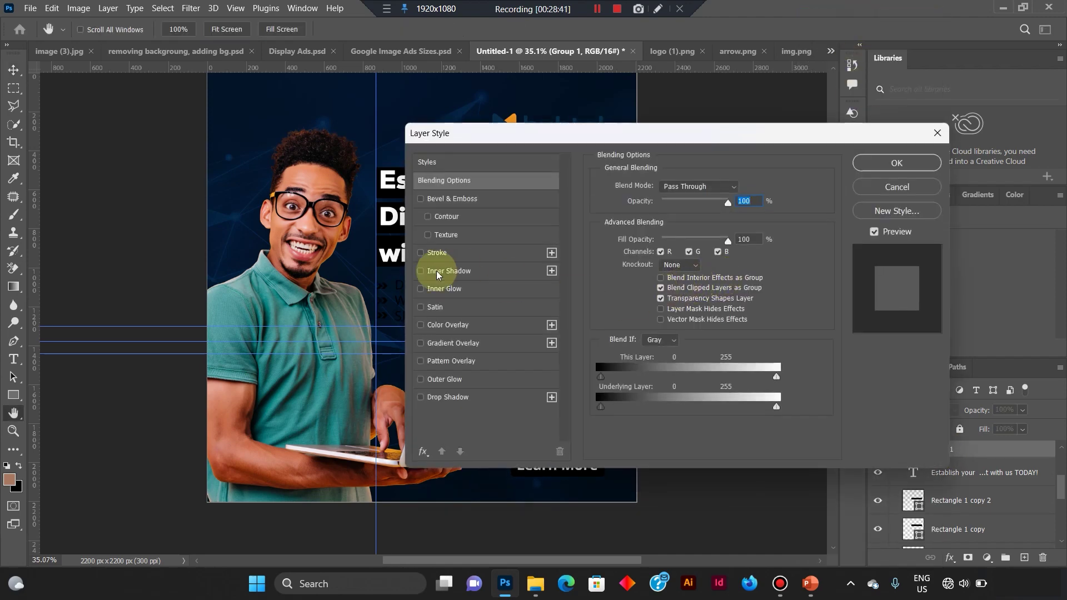
left_click(431, 329)
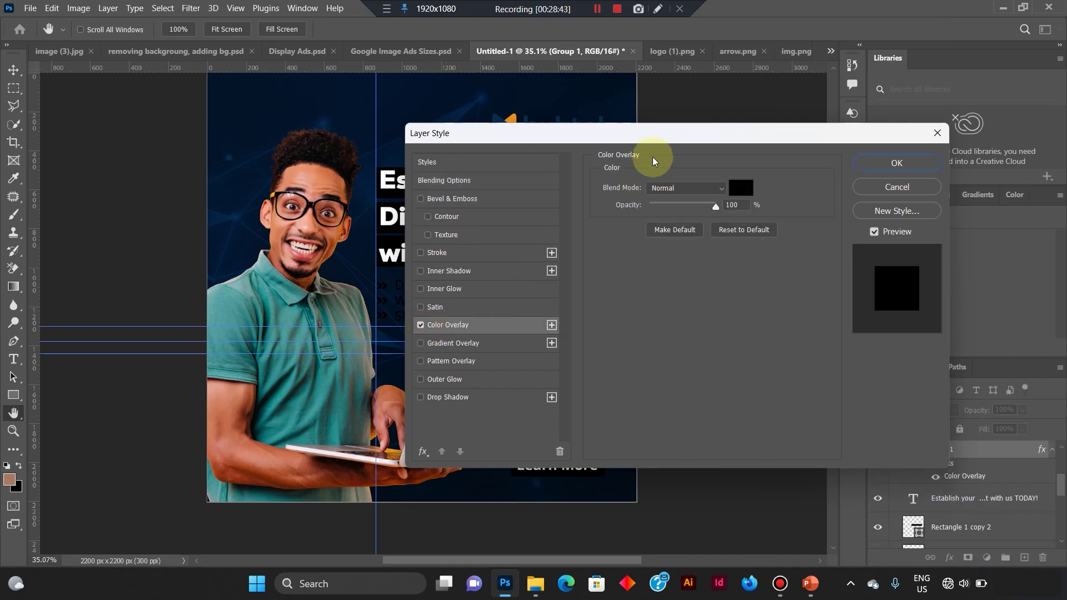
Sample the logo's orange as the group's overlay colour, darken it slightly and apply the layer style.
left_click_drag(673, 137, 871, 134)
left_click(945, 187)
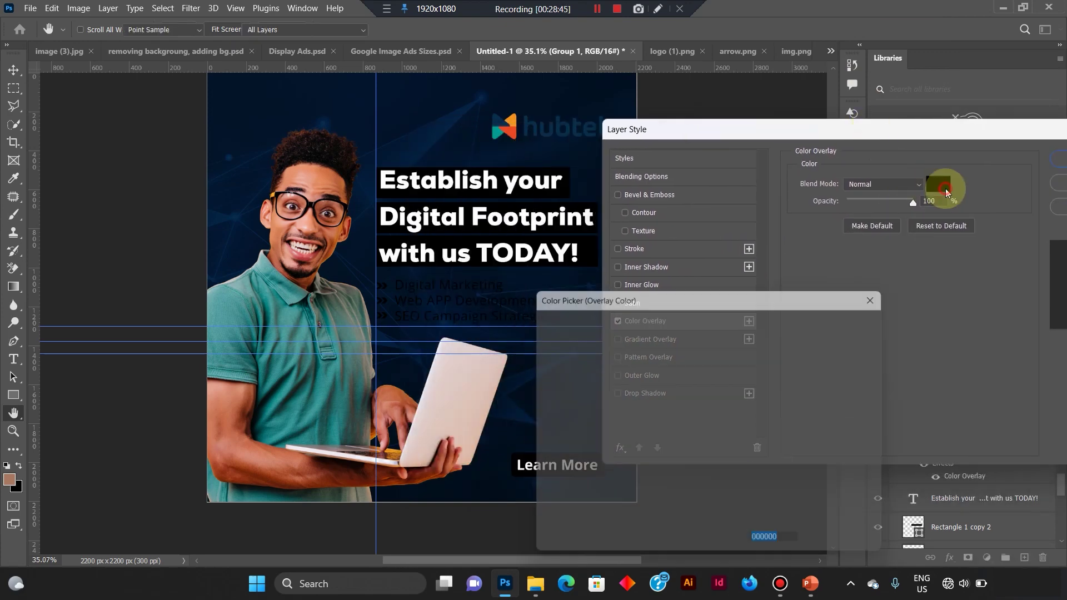
left_click(511, 118)
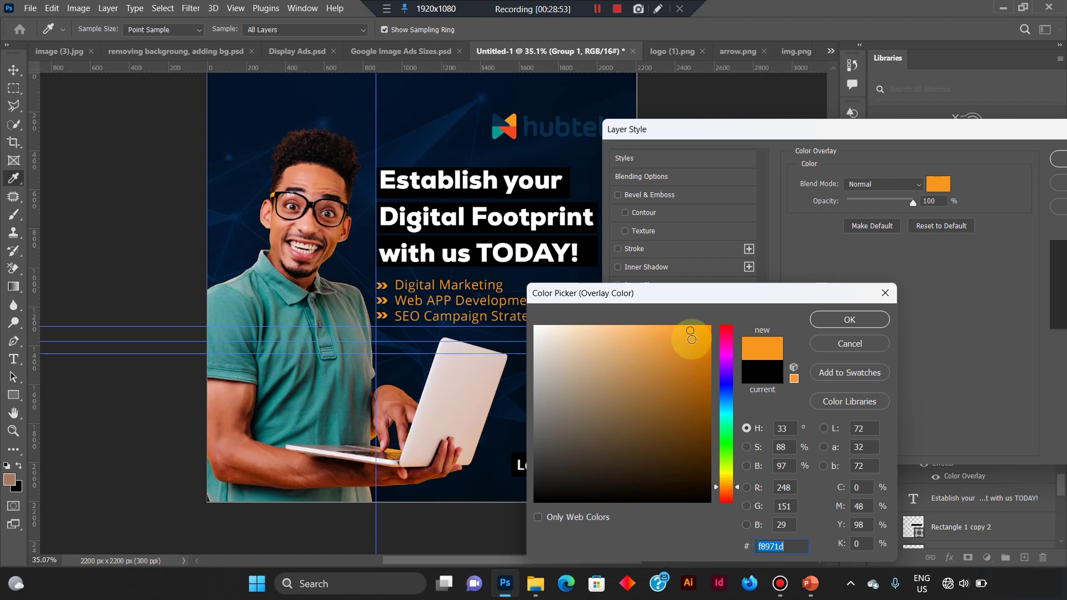
left_click(686, 343)
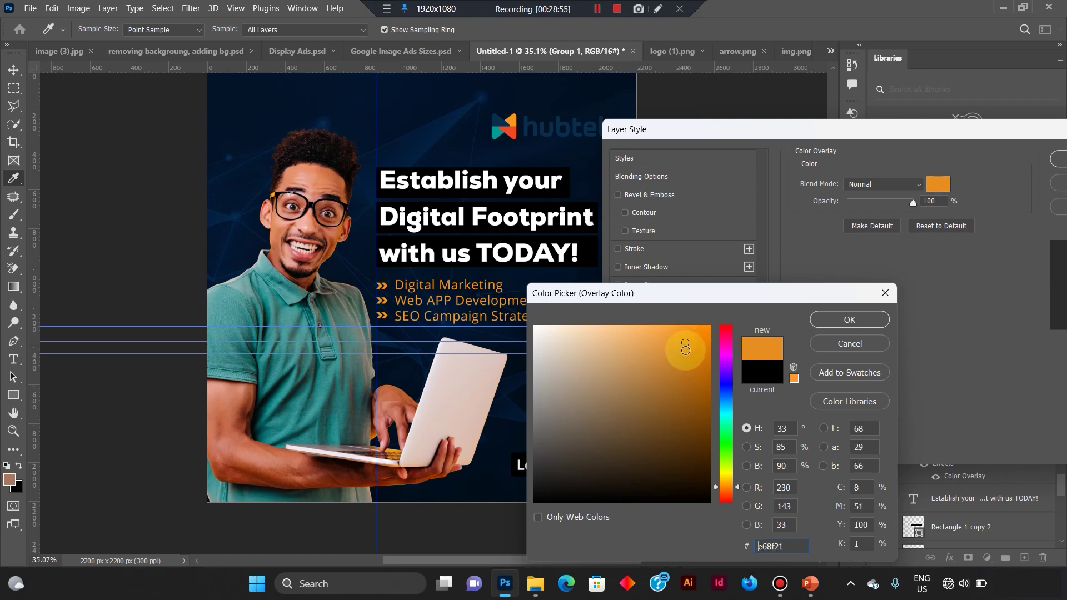
left_click_drag(686, 343, 682, 357)
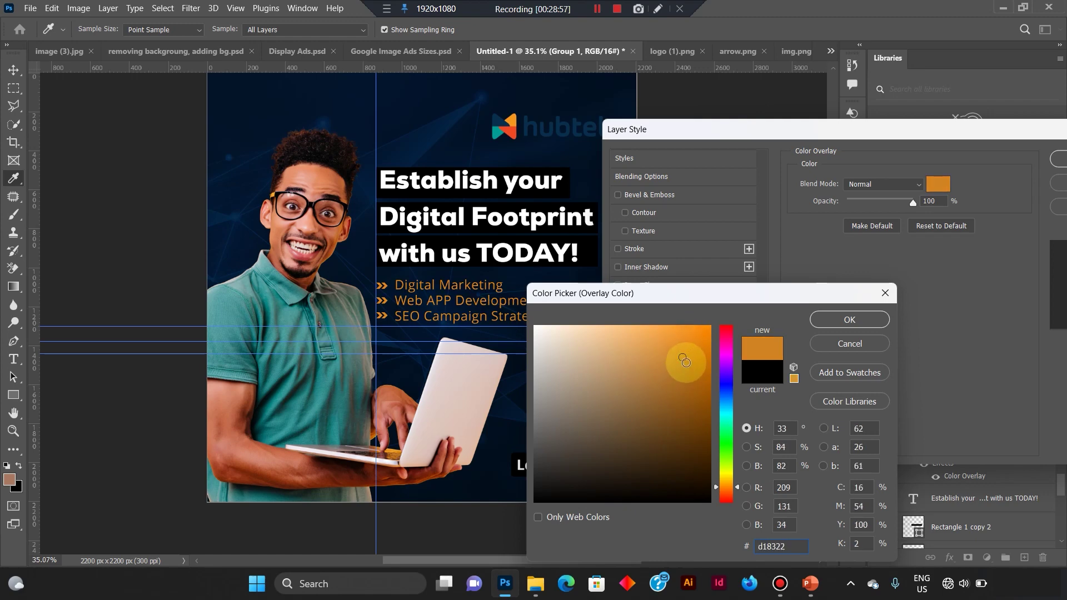
left_click(679, 363)
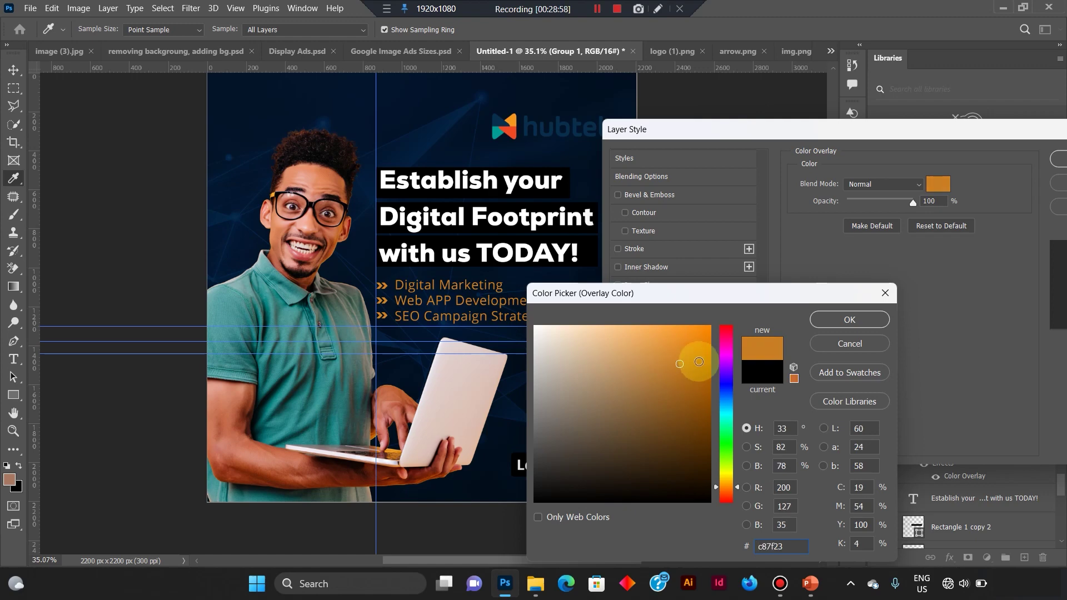
left_click(681, 359)
left_click(841, 321)
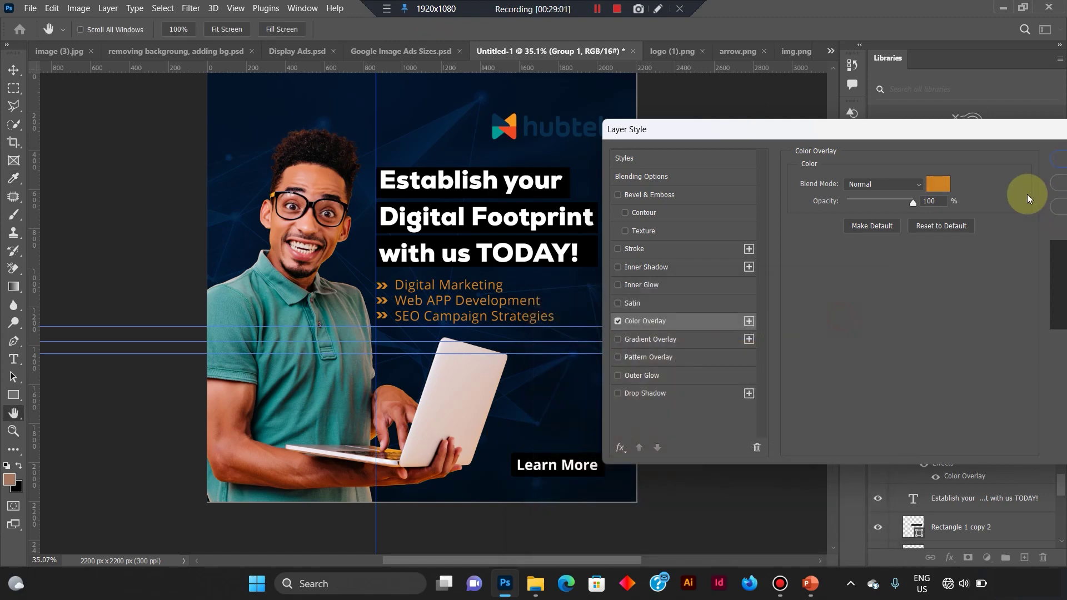
left_click_drag(1042, 124, 886, 164)
left_click(886, 207)
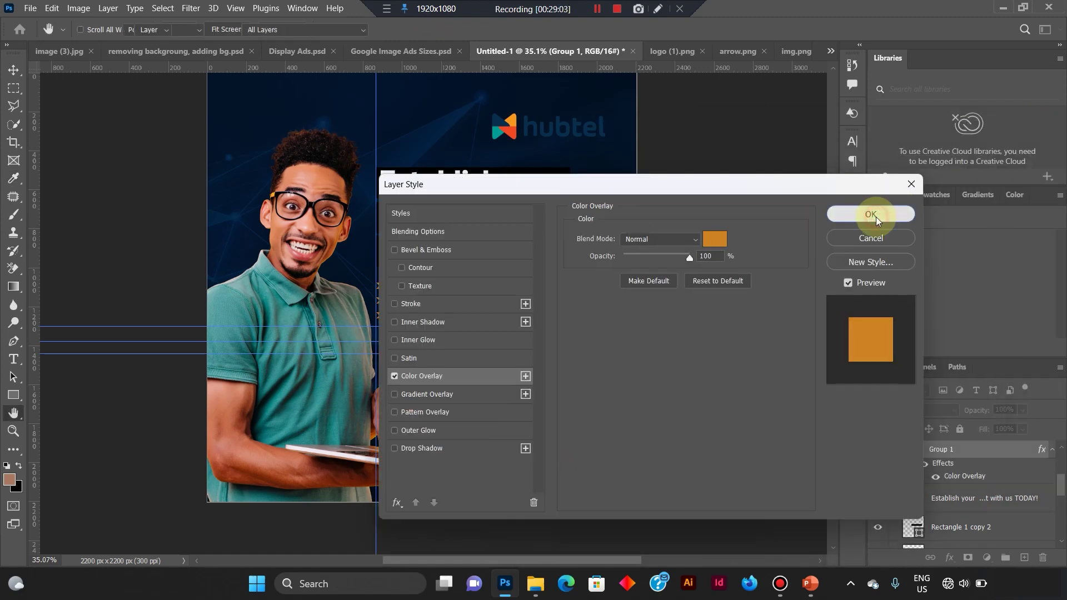
Group the three black rectangle layers behind the headline text.
scroll(967, 478, "up", 2)
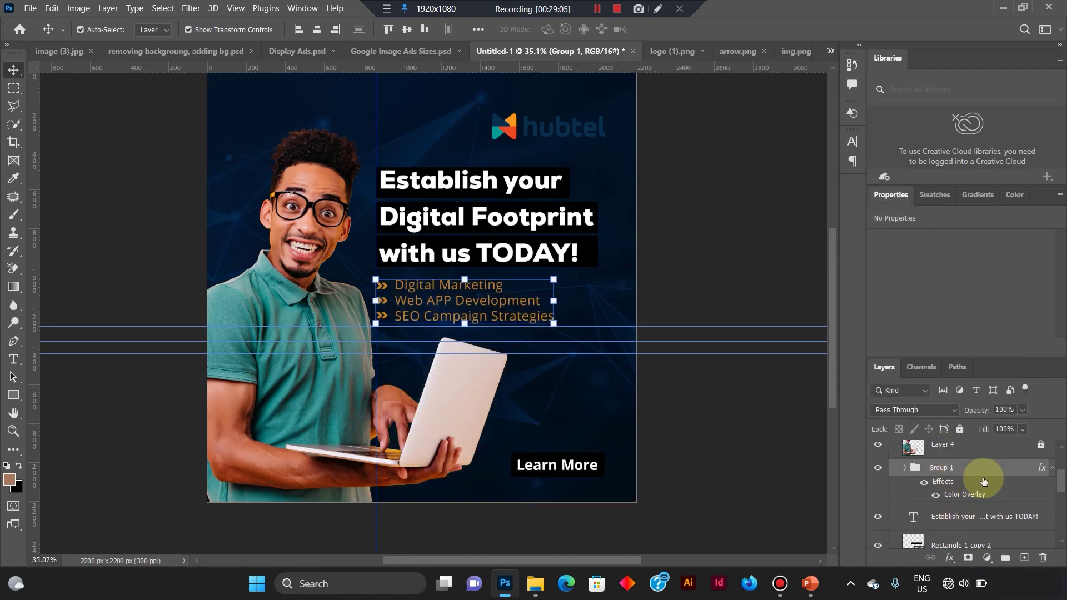
left_click(568, 190)
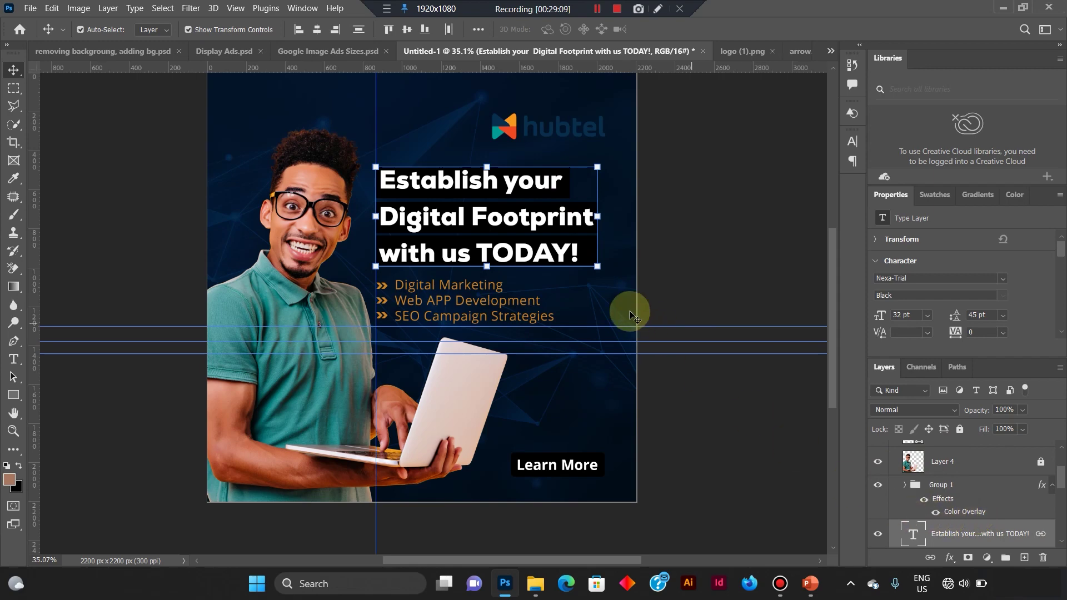
scroll(967, 519, "down", 2)
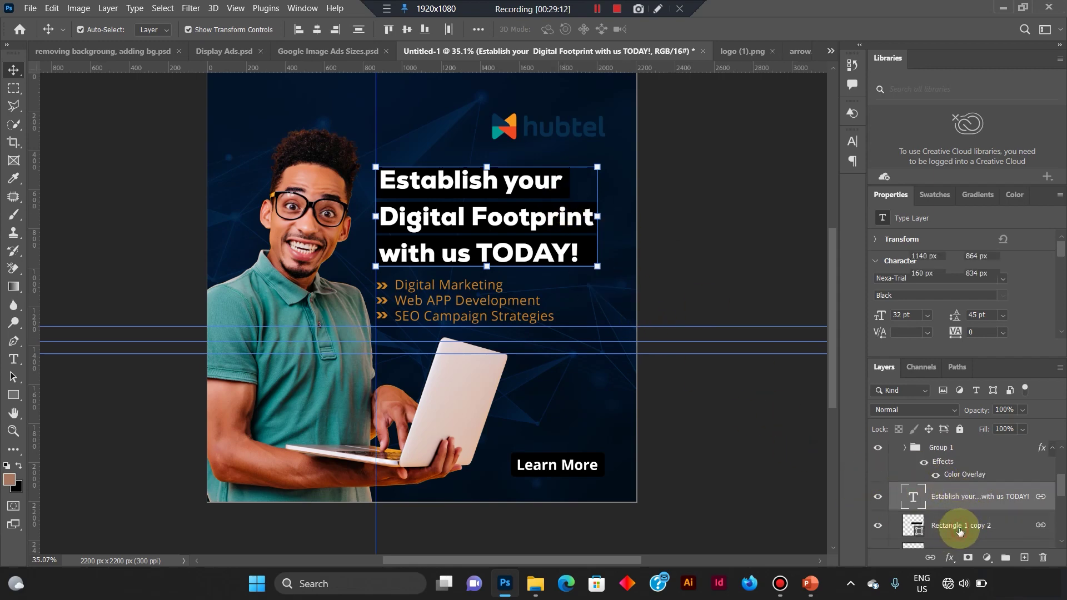
left_click(960, 532)
scroll(960, 528, "down", 3)
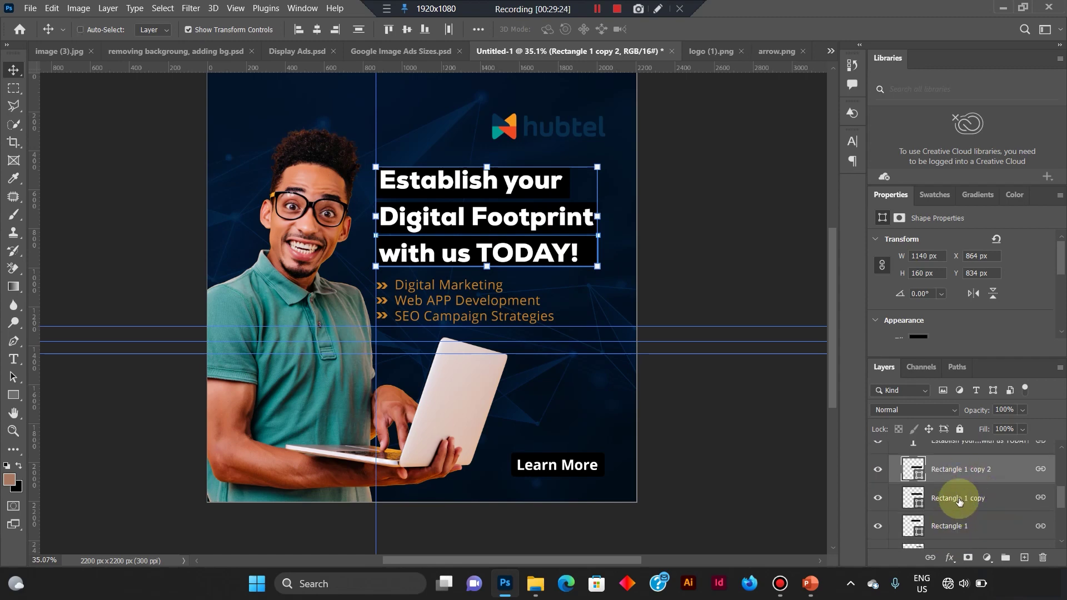
left_click(959, 501, "shift")
left_click(953, 530, "ctrl")
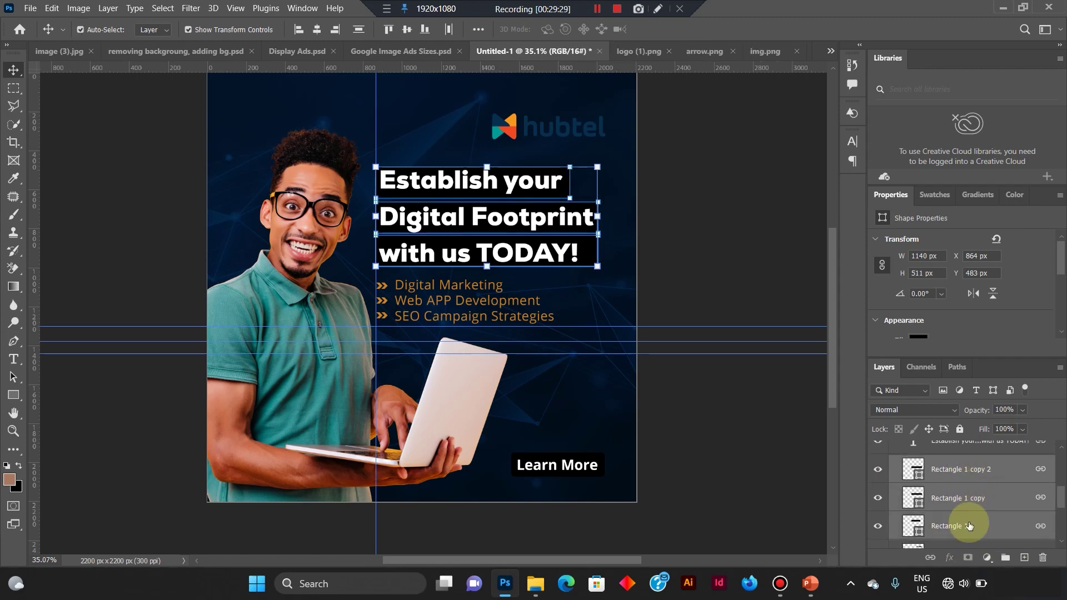
key("ctrl+g")
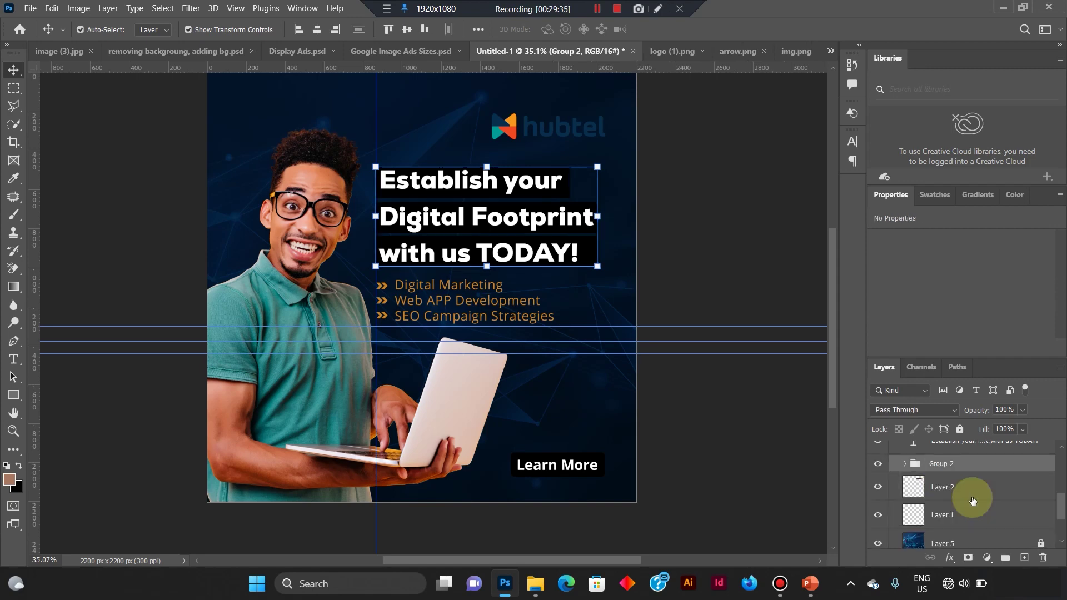
Add a Color Overlay effect in the logo's orange to the group of headline background rectangles.
right_click(952, 463)
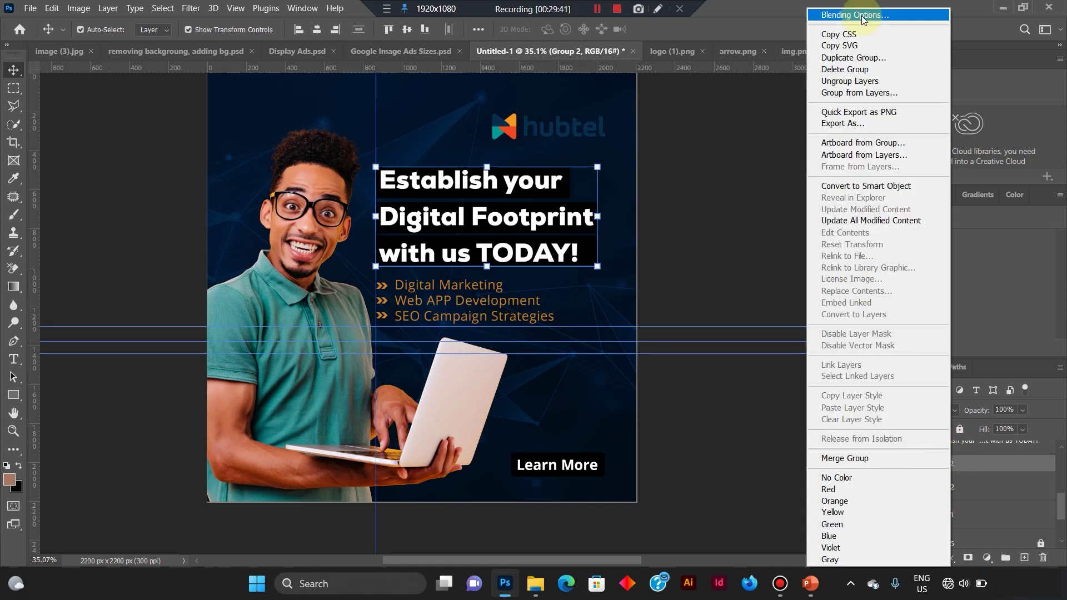
left_click(967, 12)
left_click(679, 360)
left_click(971, 223)
left_click(507, 124)
left_click(848, 315)
left_click(734, 321)
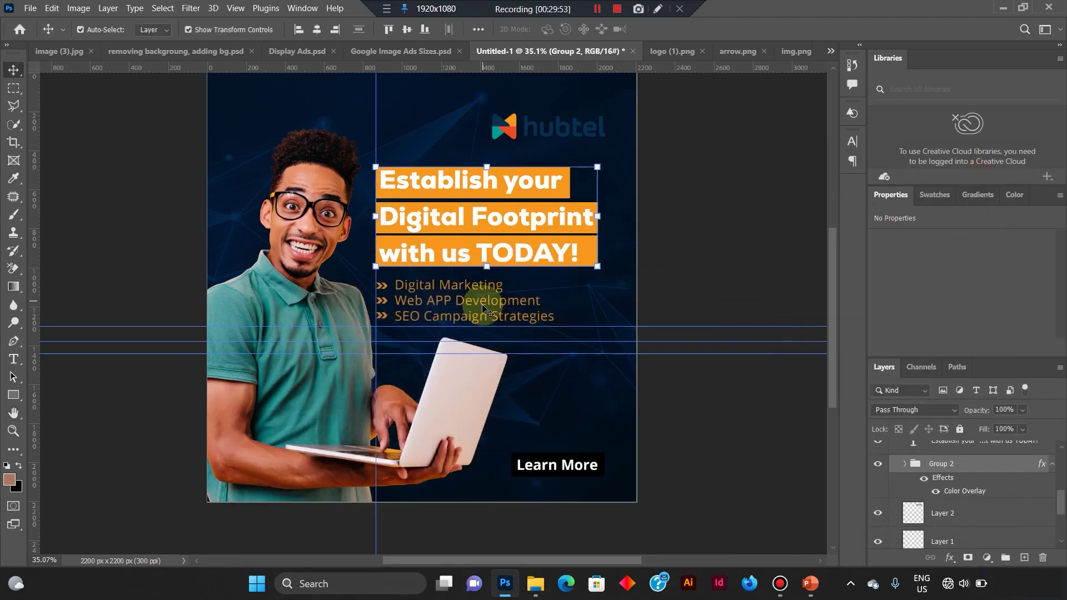
left_click(562, 323)
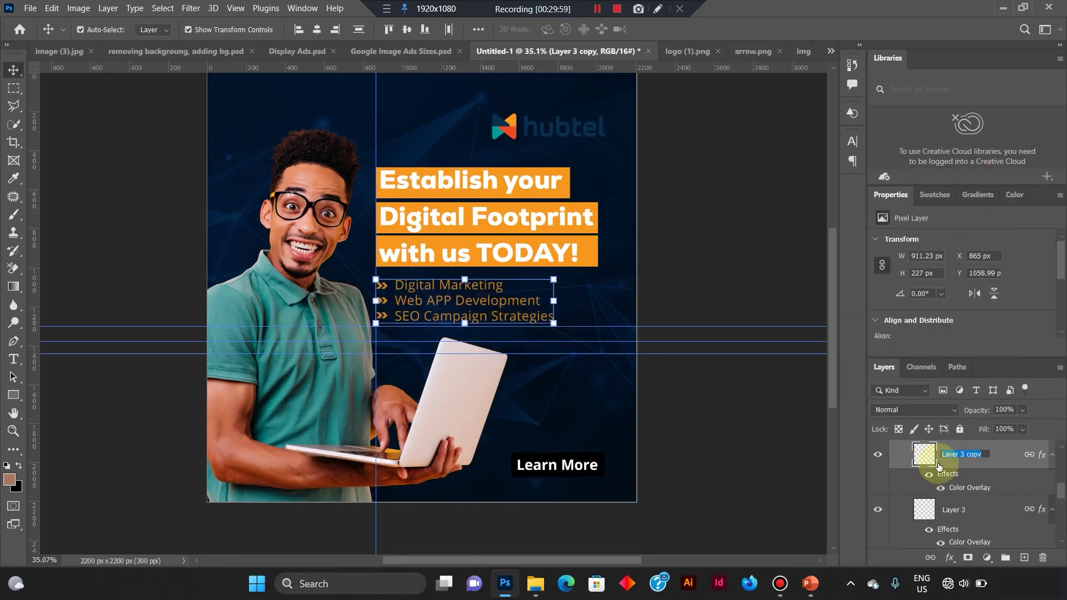
double_click(967, 487)
left_click(759, 257)
scroll(957, 502, "up", 1)
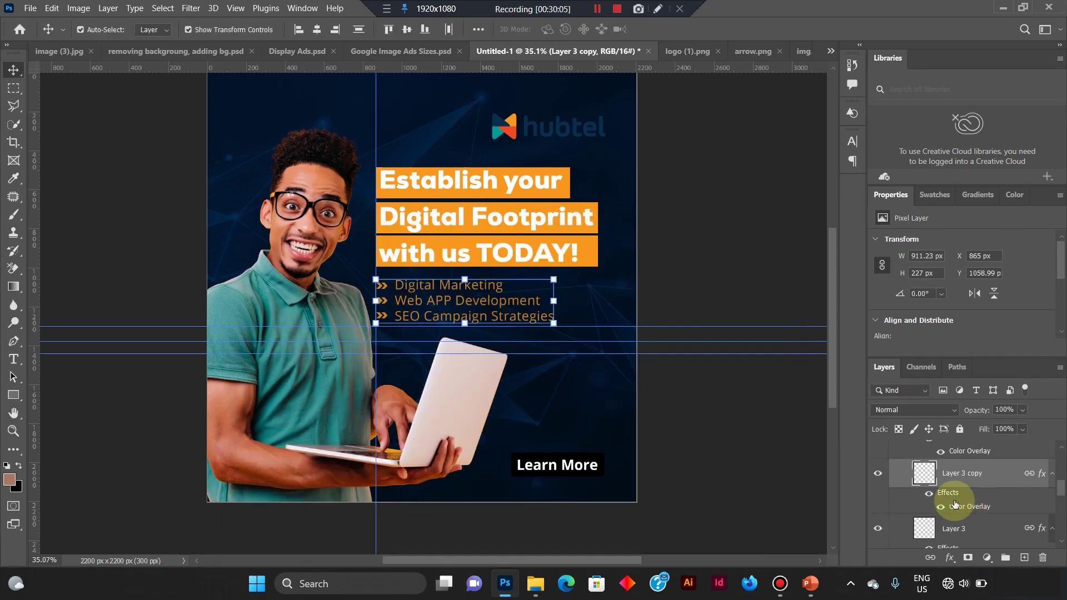
left_click(880, 475)
left_click(881, 475)
Change the services list group's Color Overlay to a lighter tint of the logo's orange and apply the layer style.
scroll(969, 508, "up", 3)
scroll(969, 509, "up", 2)
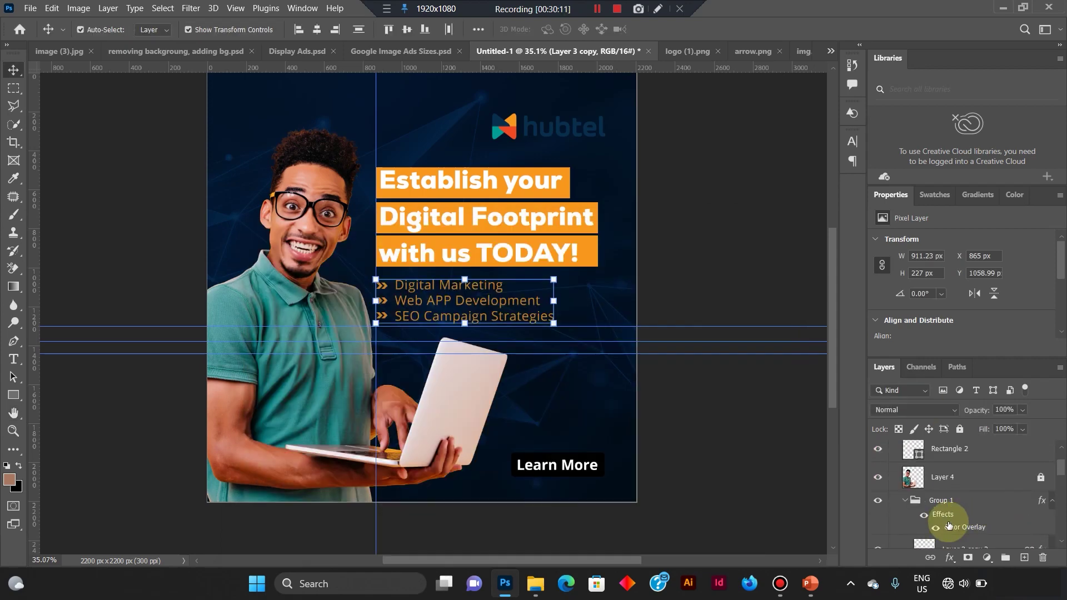
double_click(965, 517)
left_click(909, 184)
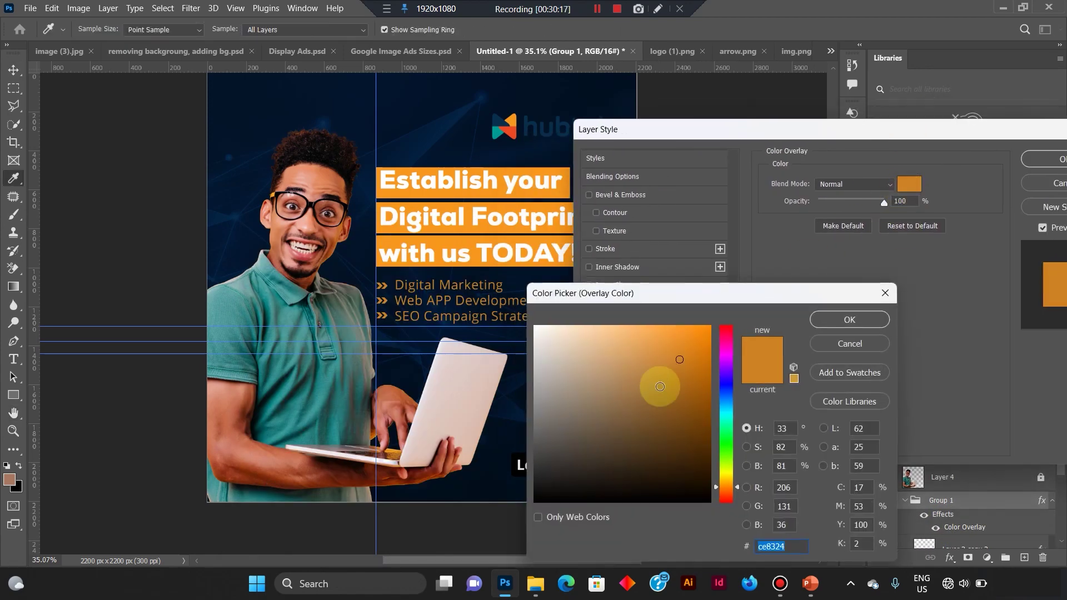
left_click(509, 127)
left_click(655, 326)
left_click(851, 319)
key("Return")
left_click(186, 287)
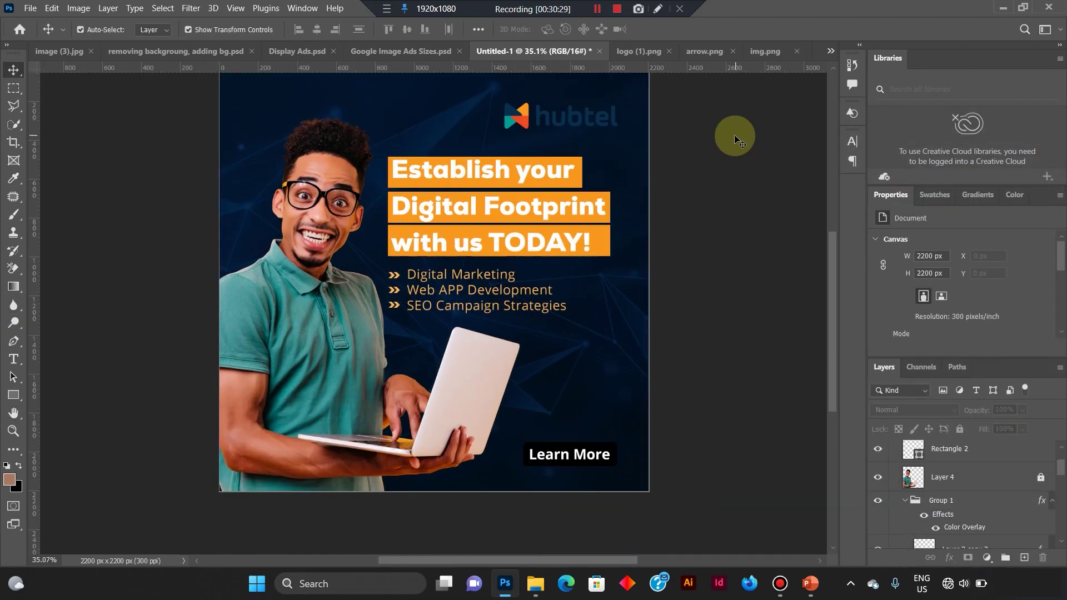
Fill the rectangle behind the Learn More text with white.
left_click(611, 457)
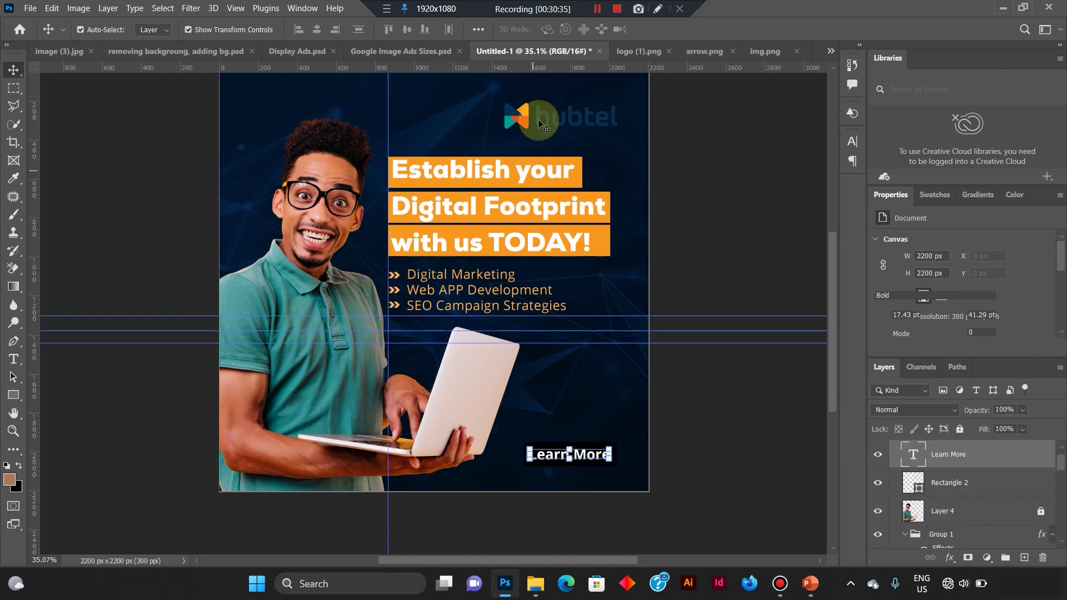
key("alt+bracketleft")
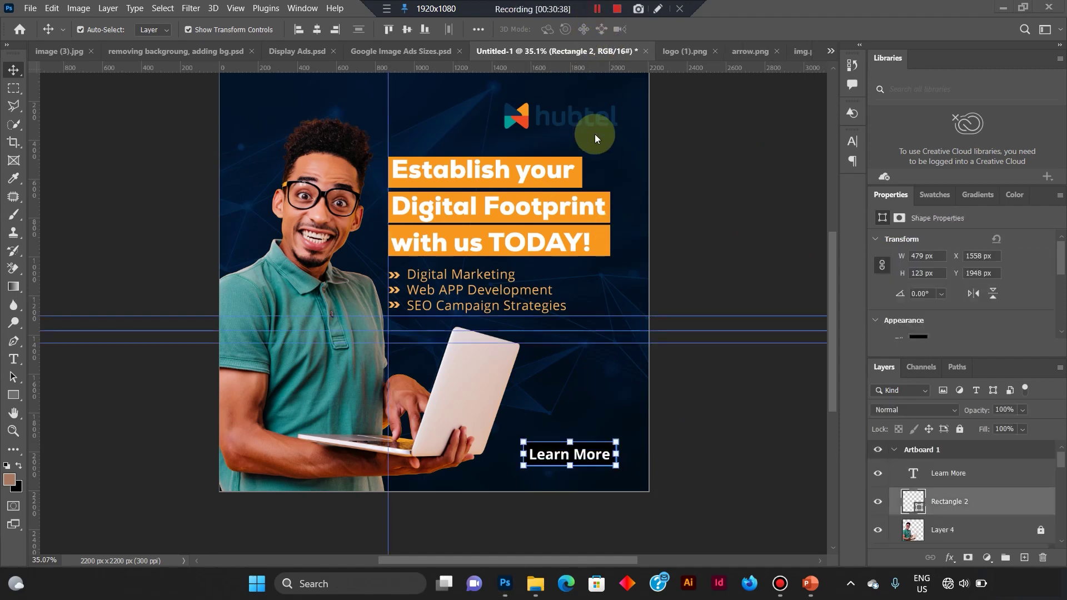
double_click(915, 514)
left_click_drag(673, 360, 655, 290)
left_click(971, 285)
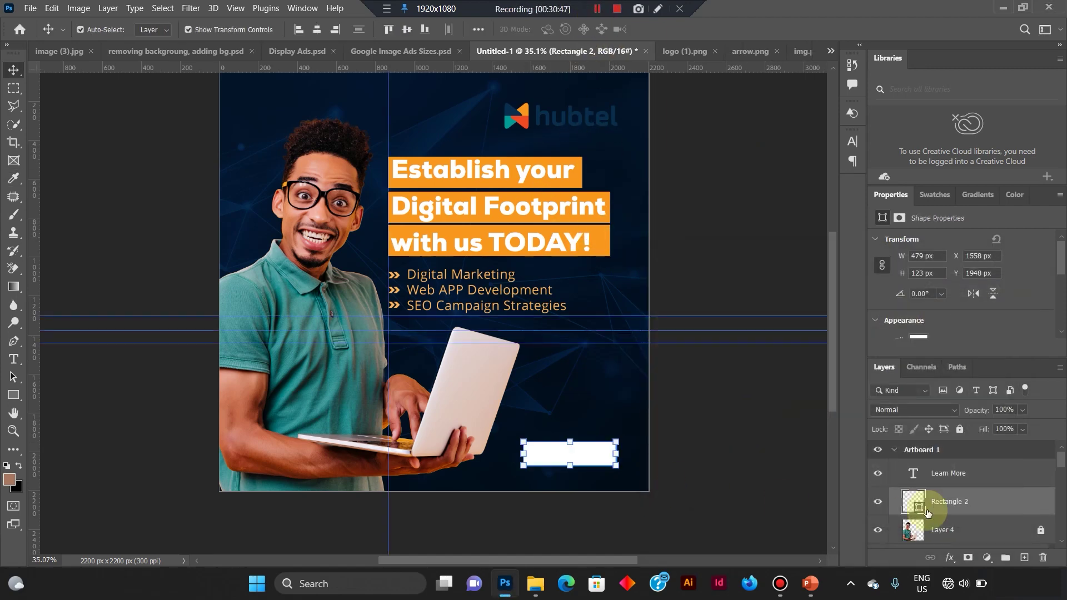
Set the Learn More text colour to the logo's dark blue, 072944, and commit the text edit.
left_click(946, 472)
key("t")
double_click(914, 473)
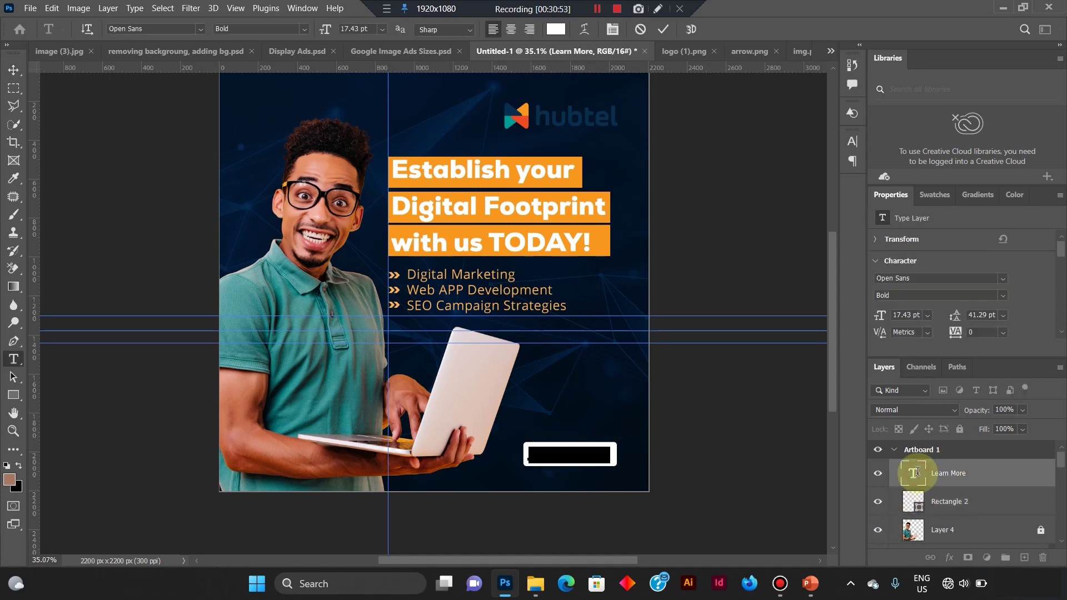
left_click(555, 29)
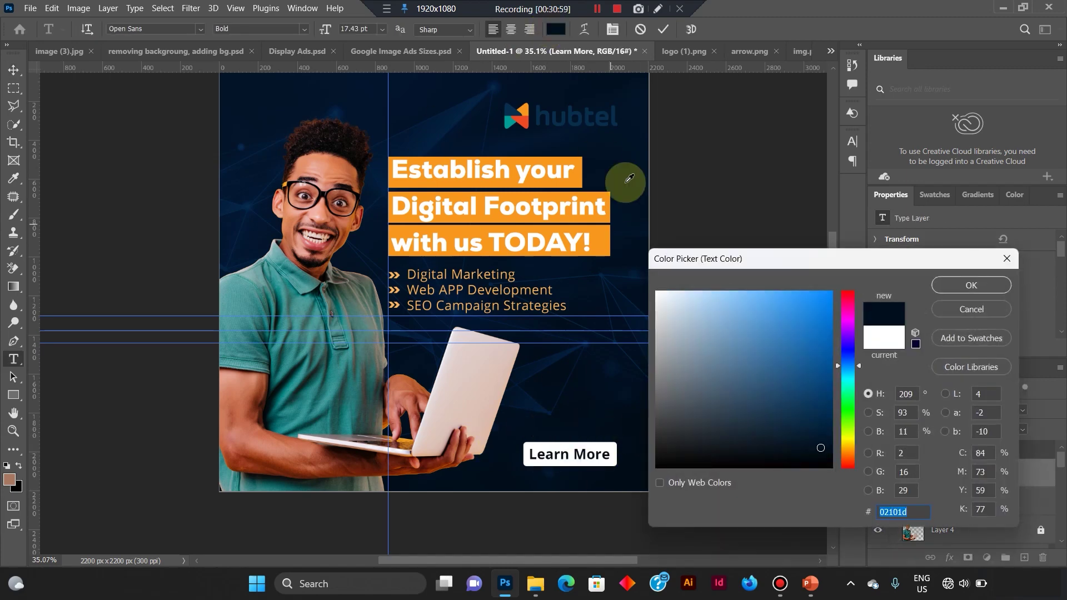
left_click_drag(506, 111, 513, 104)
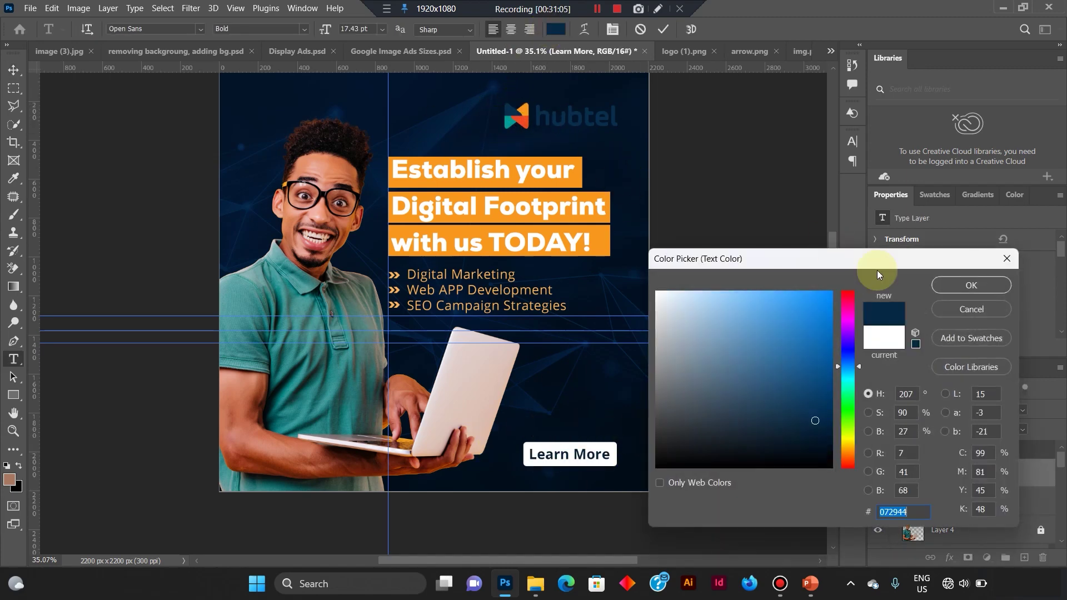
left_click(971, 285)
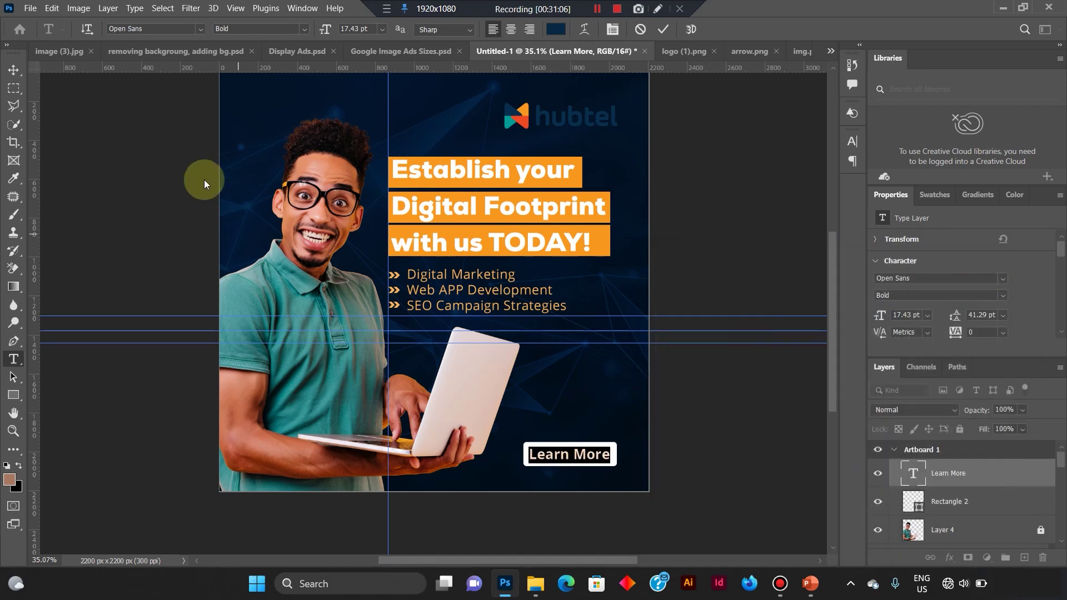
left_click(663, 29)
key("v")
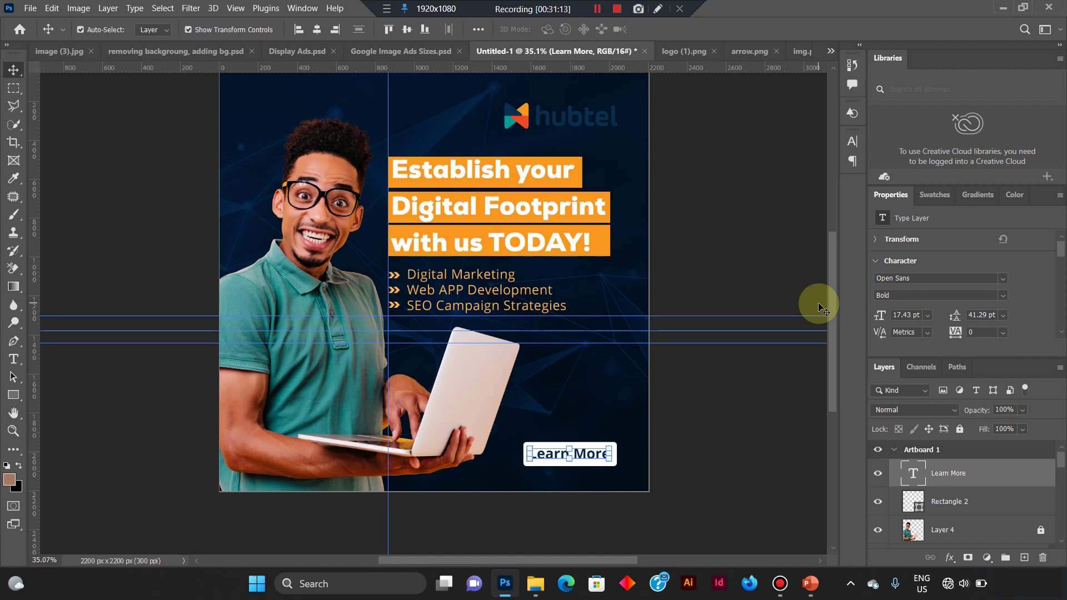
left_click(758, 398)
Place a vertical guide along the logo's outer edge, in line with the Learn More button's edge, and deselect the logo.
scroll(758, 397, "down", 2)
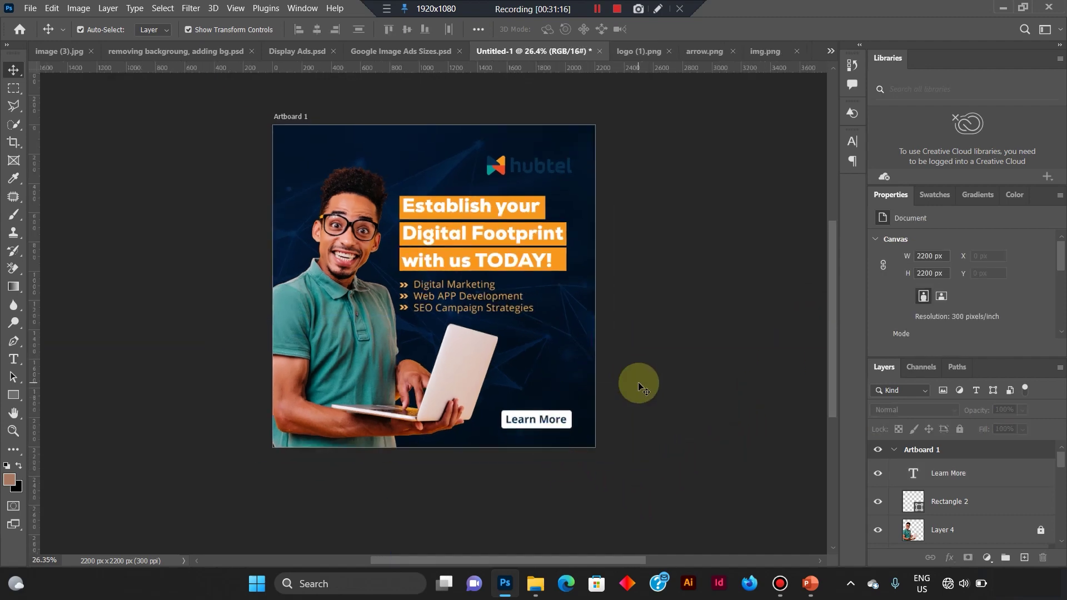
scroll(643, 362, "up", 2)
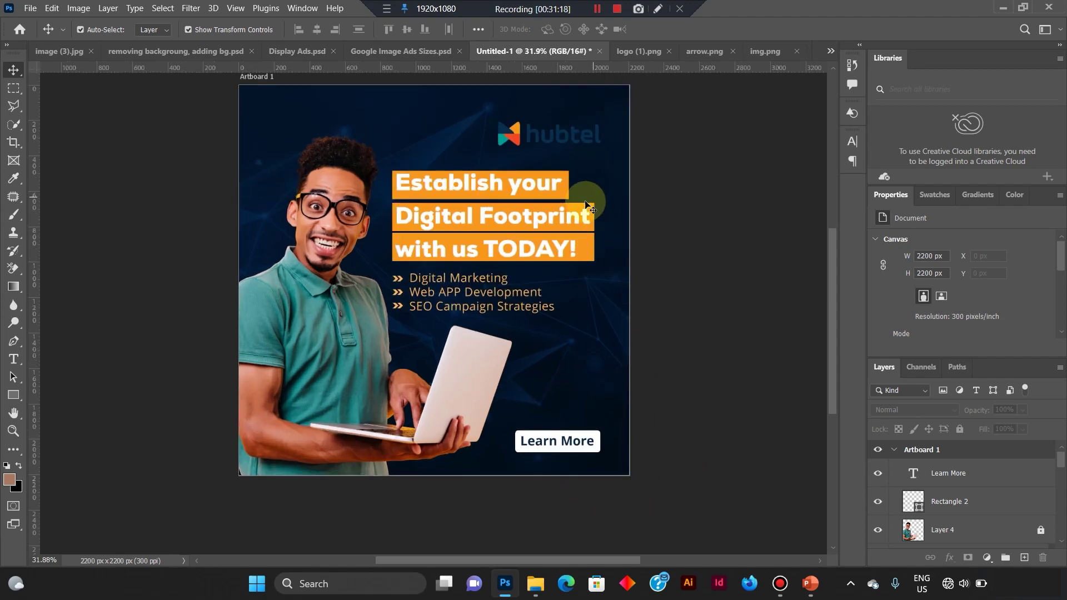
scroll(615, 124, "up", 2)
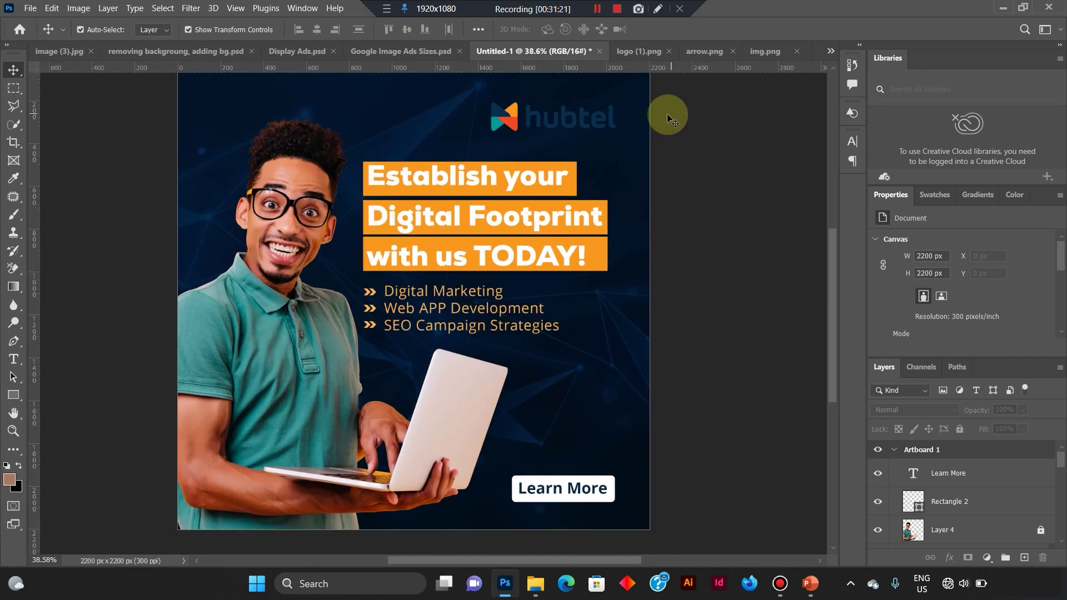
left_click(514, 129)
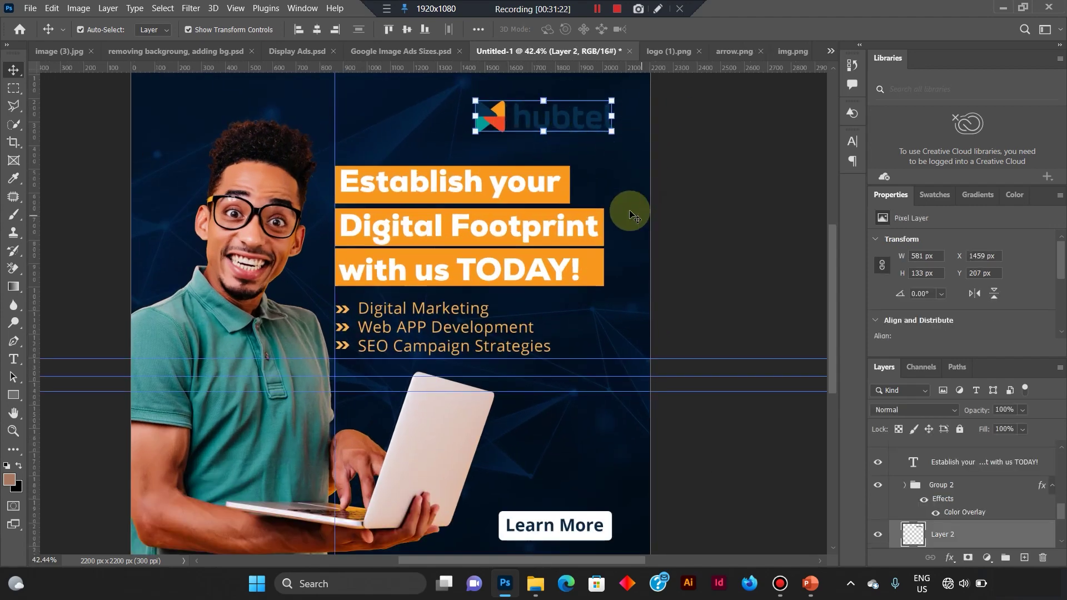
left_click_drag(34, 125, 612, 250)
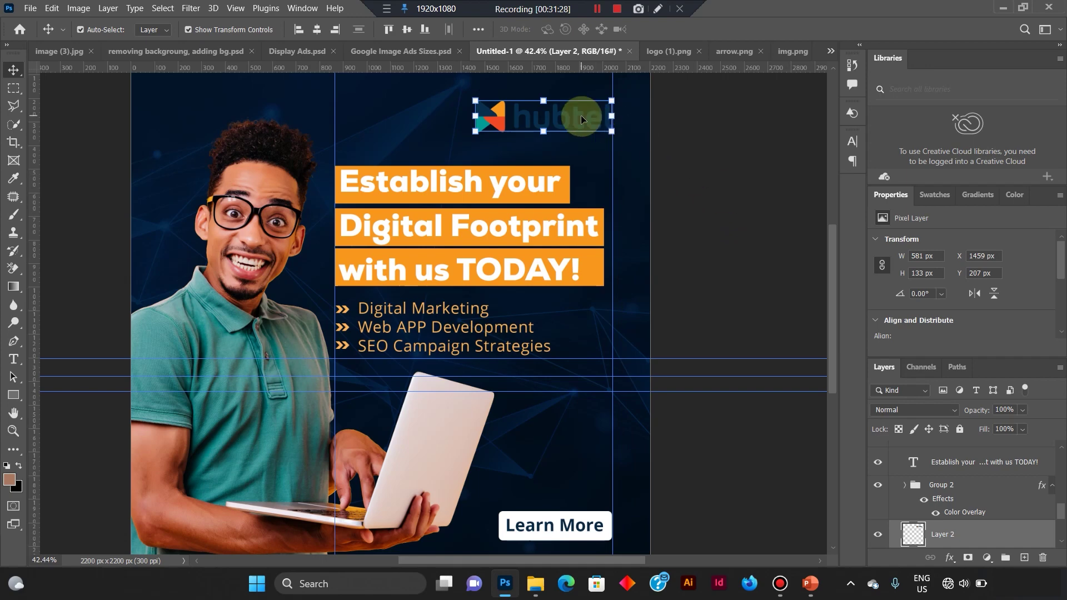
left_click(682, 124)
key("ctrl+h")
left_click(32, 189)
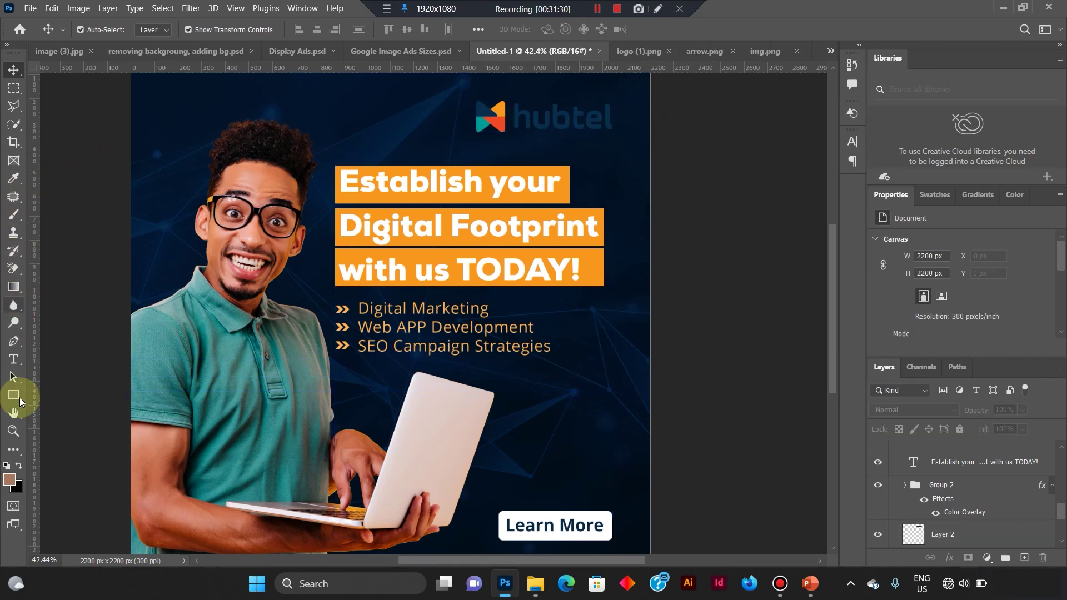
Draw a rectangle about 481 × 157 px over the logo's hubtel wordmark with a white fill and no stroke.
left_click(14, 395)
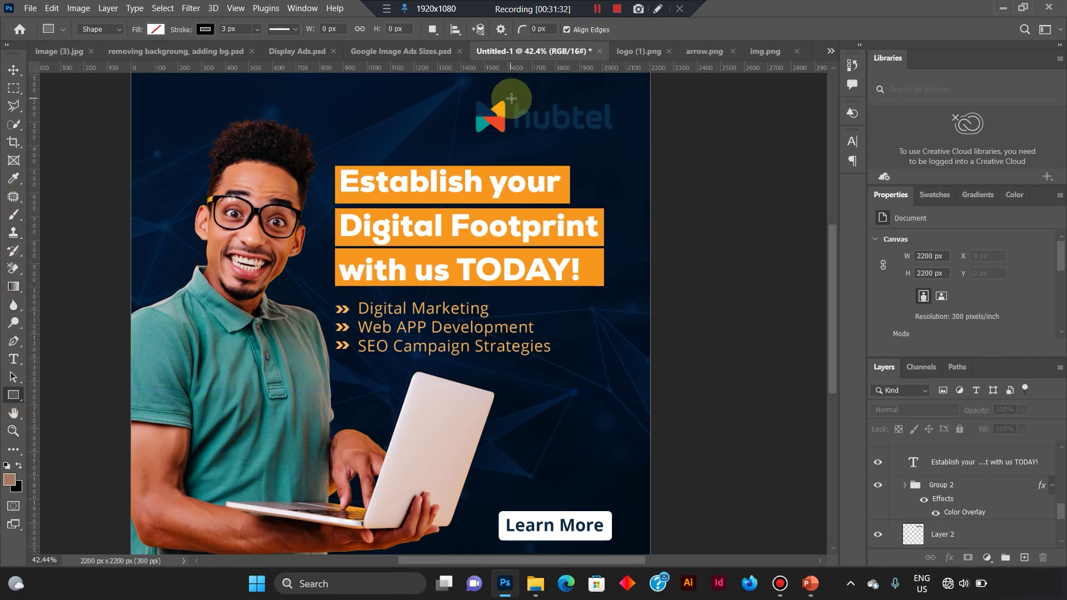
mouse_move(510, 96)
left_mouse_down()
mouse_move(565, 135)
mouse_move(621, 134)
left_mouse_up()
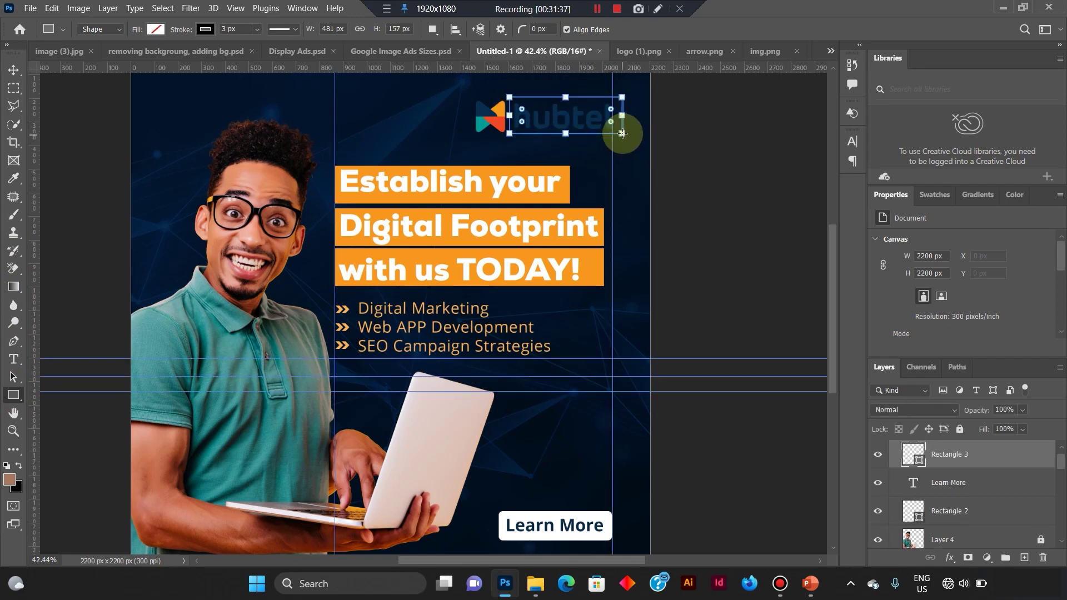
left_click(205, 30)
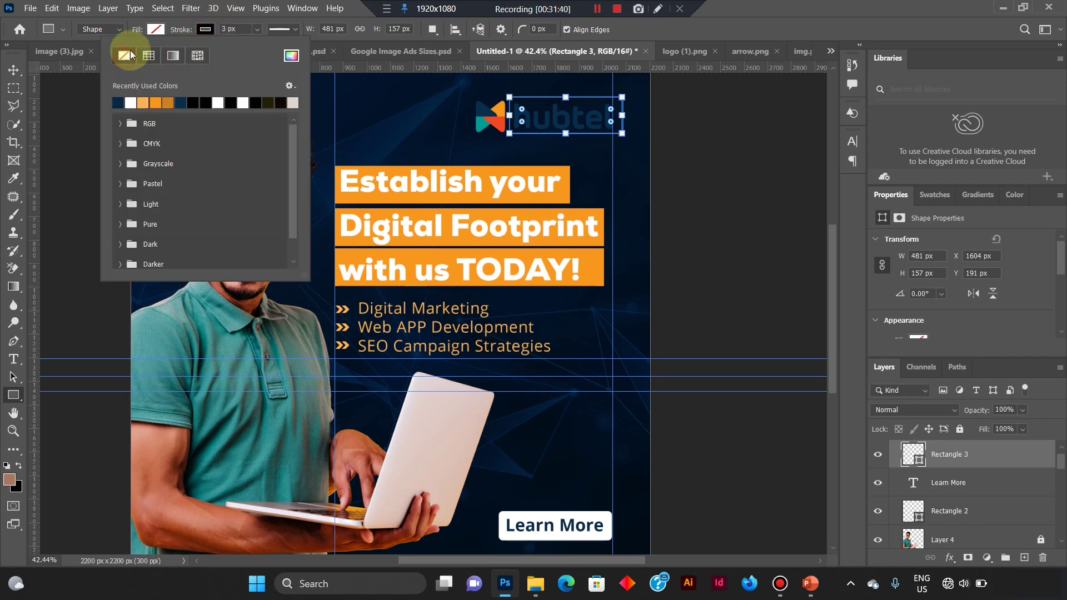
left_click(126, 56)
left_click(156, 30)
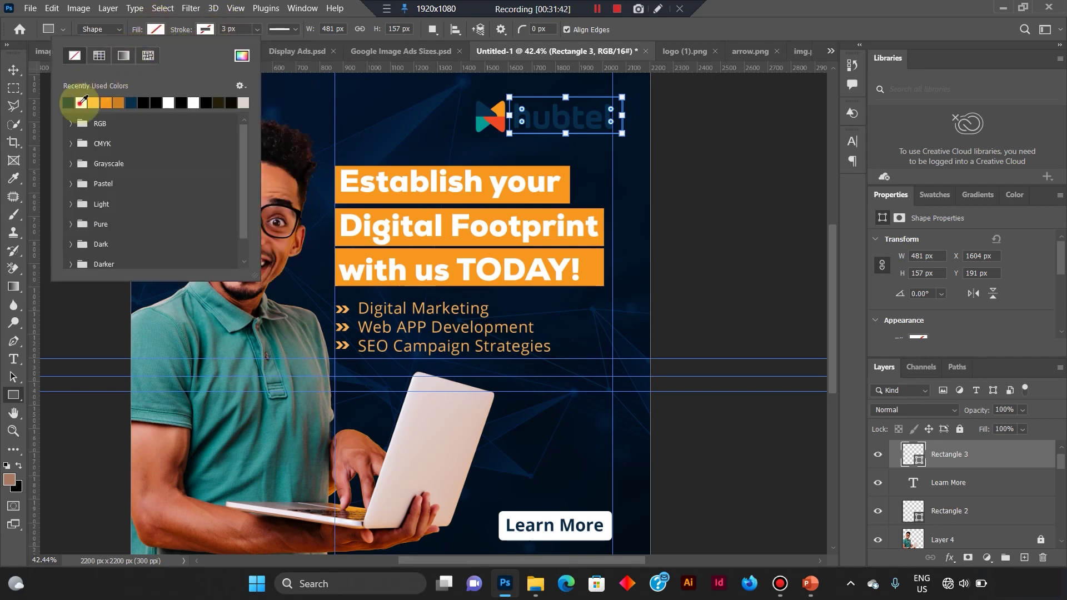
left_click(82, 100)
left_click(13, 70)
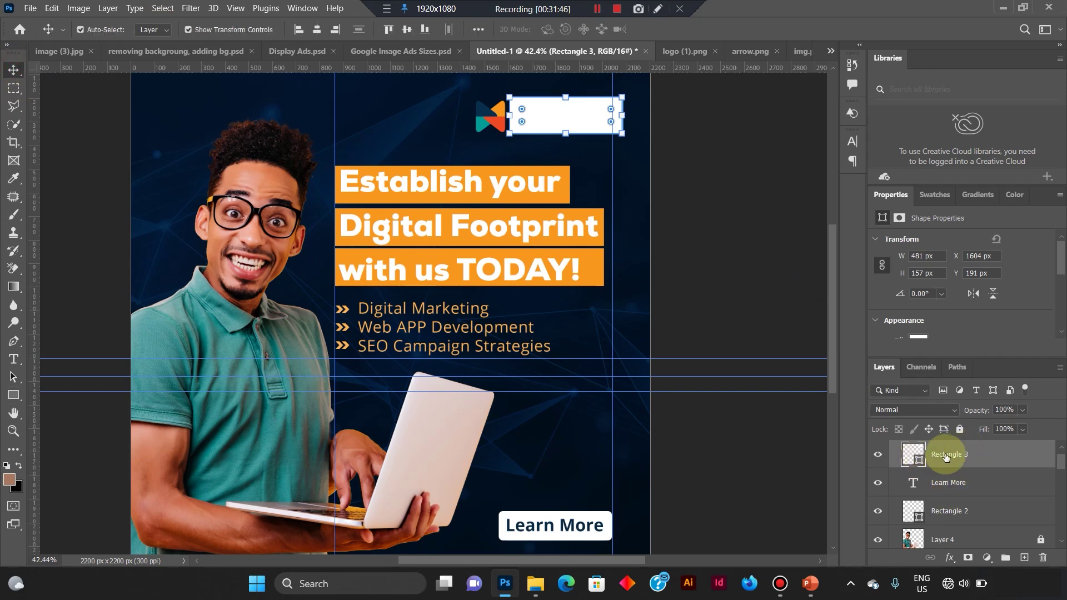
Move the white rectangle's layer directly above the logo layer and rename the logo layer as Logo.
left_click_drag(945, 455, 984, 483)
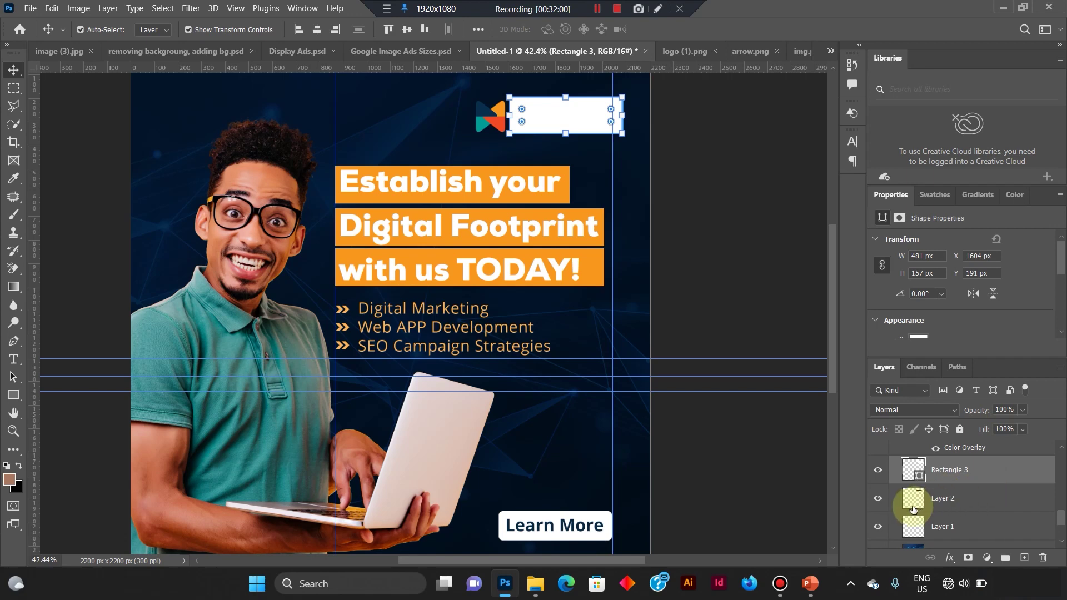
left_click(879, 498)
left_click(878, 498)
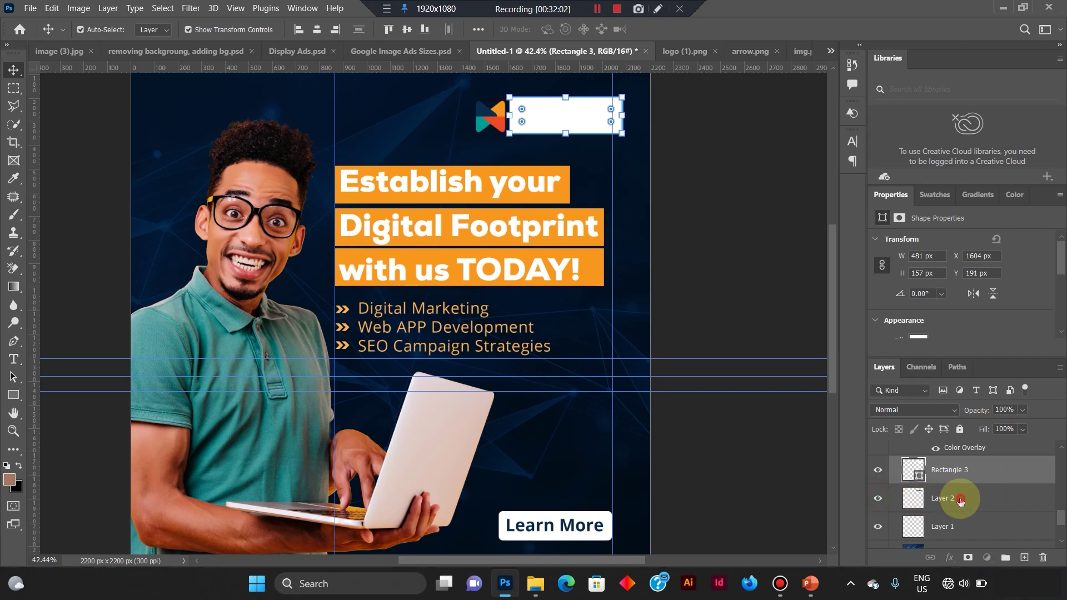
double_click(945, 498)
type("Logo")
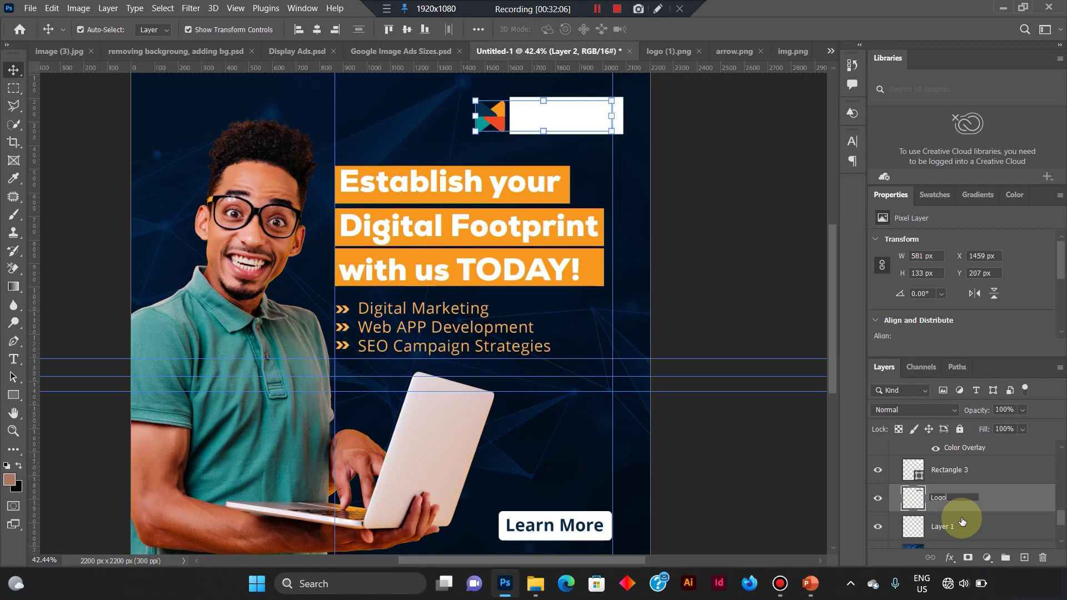
Commit the Logo layer name and clip the white rectangle to the Logo layer with a clipping mask, then deselect.
key("Return")
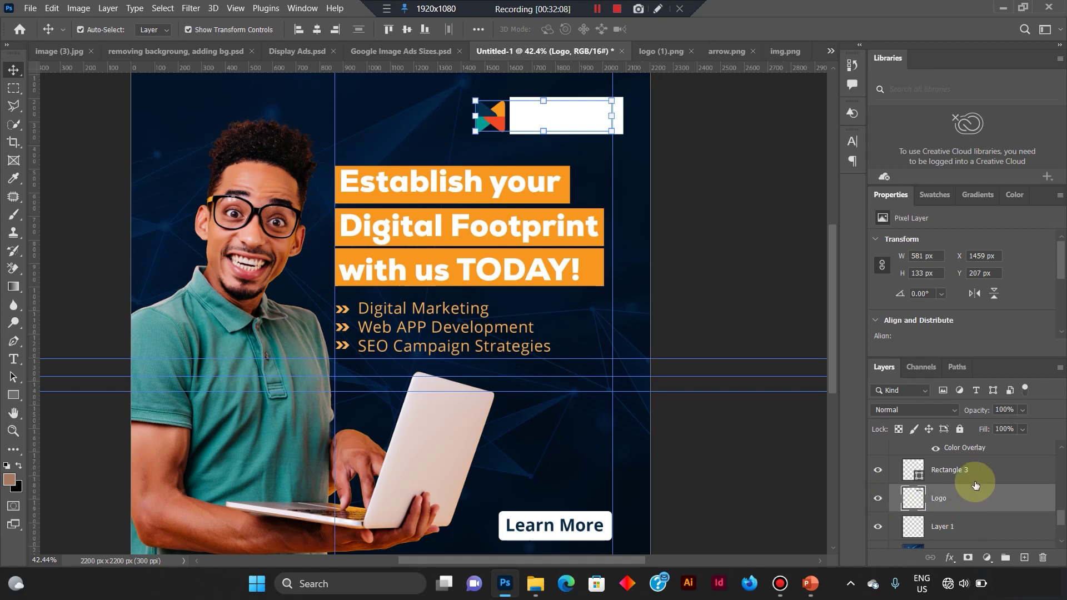
left_click(952, 466)
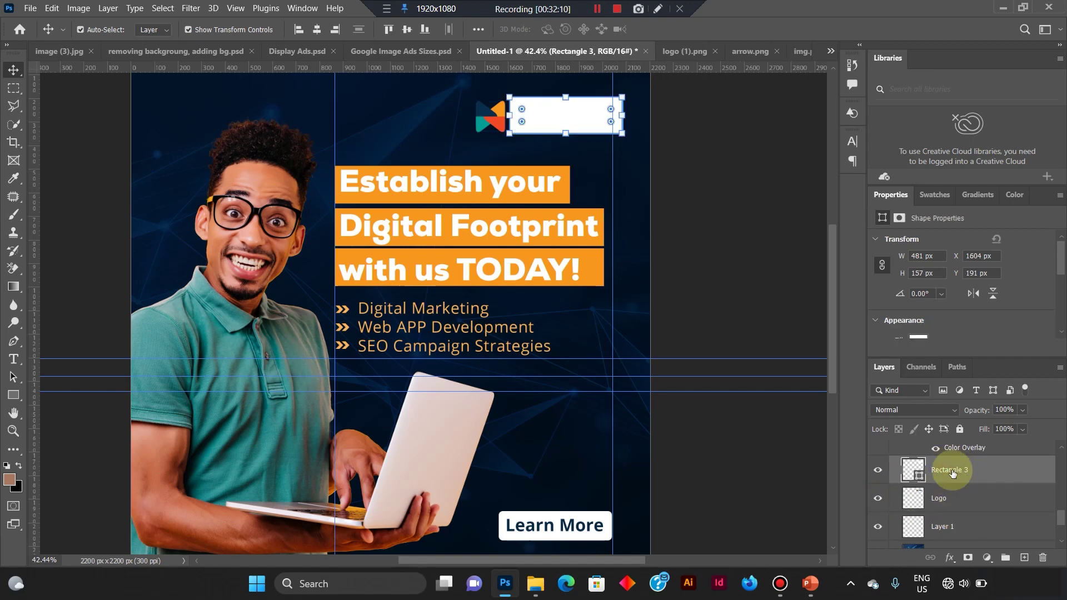
right_click(952, 470)
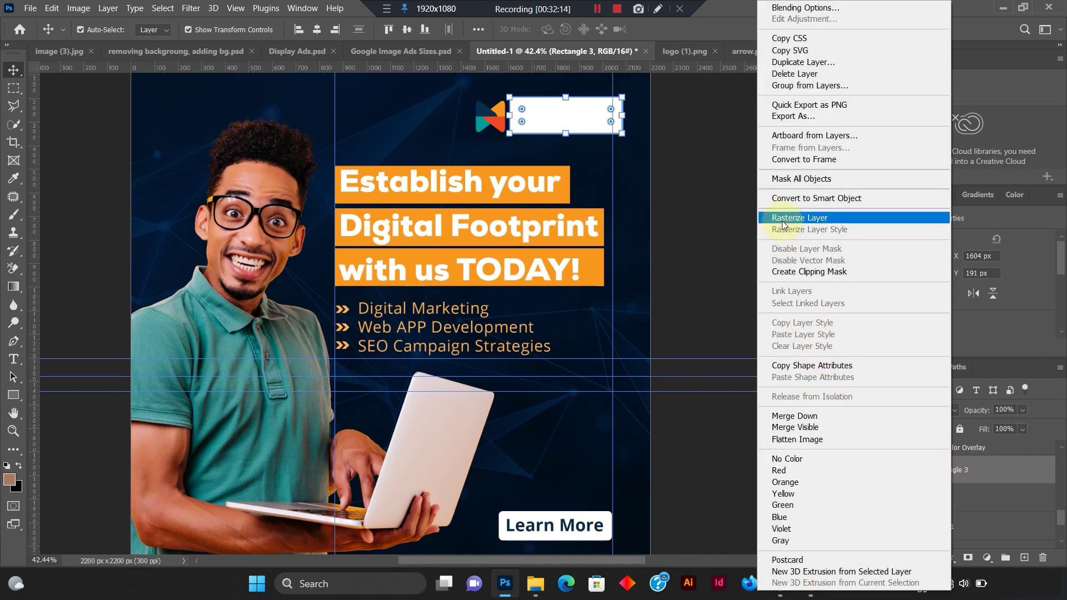
left_click(809, 271)
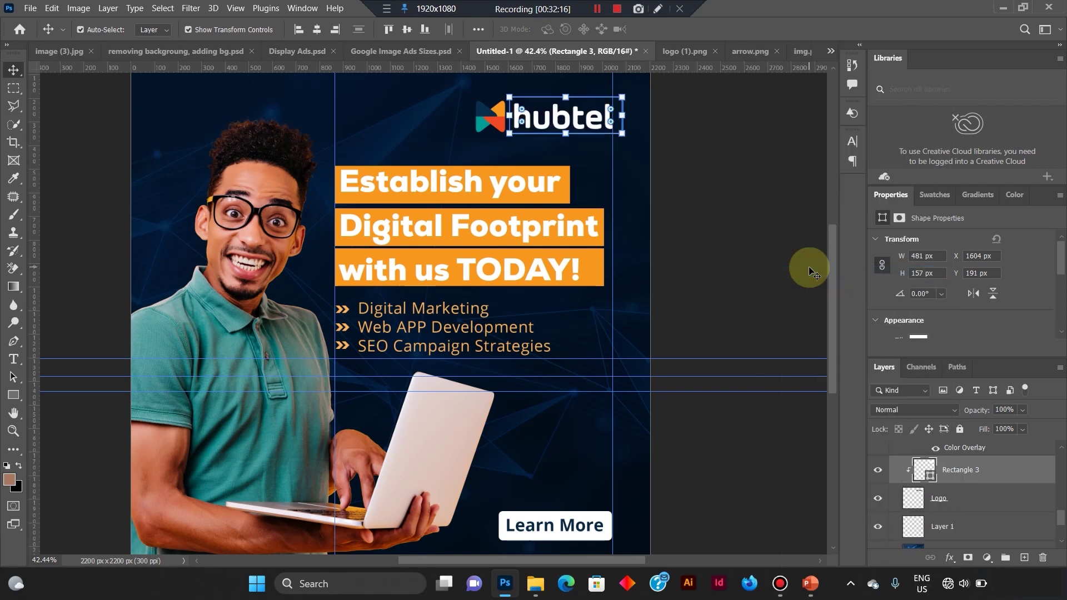
left_click(708, 231)
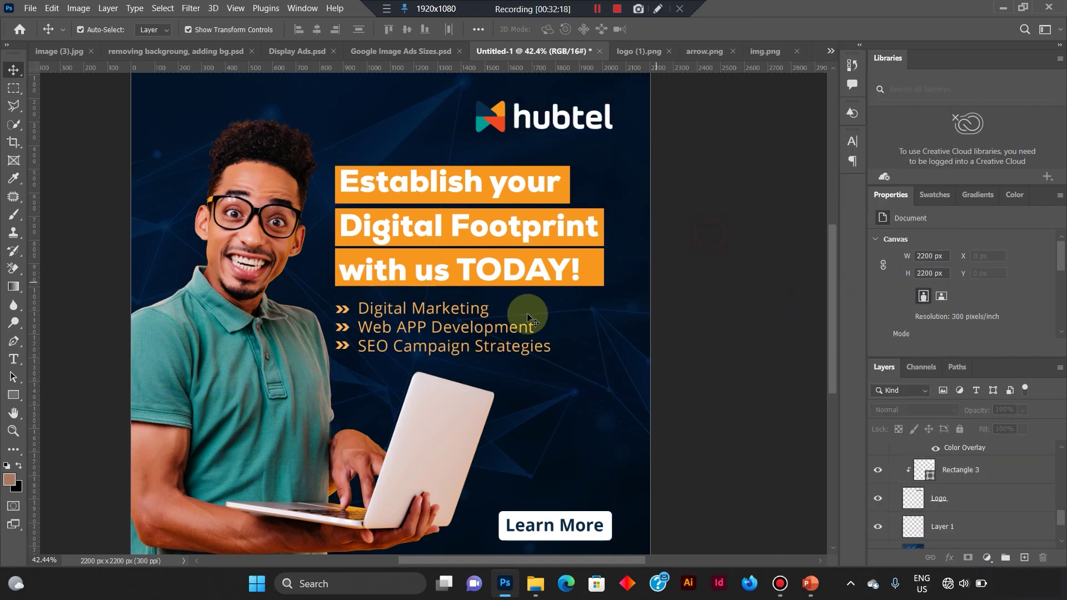
scroll(472, 396, "down", 2)
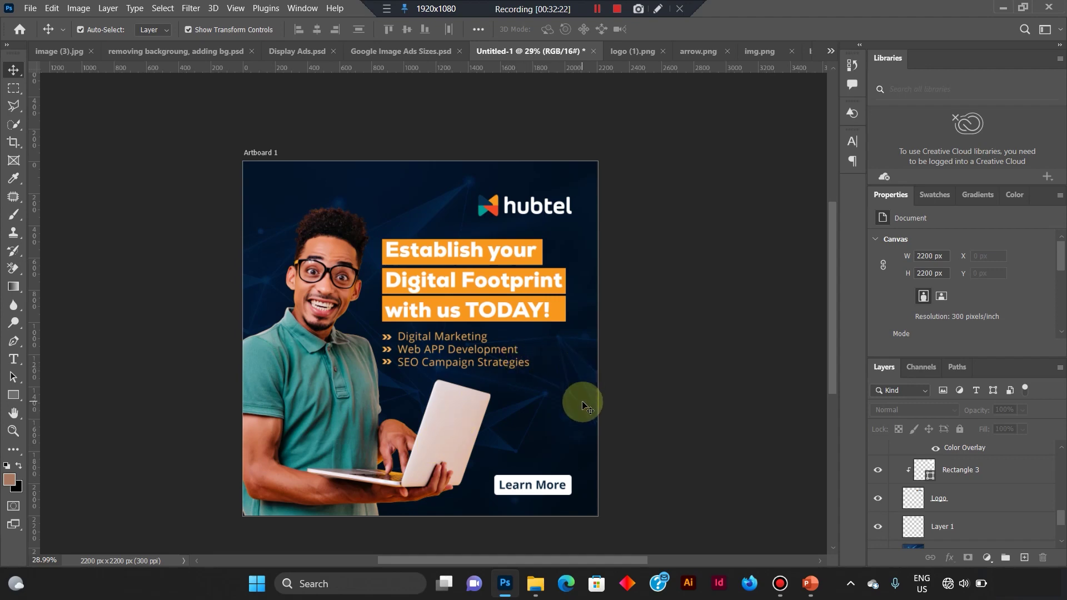
scroll(528, 358, "up", 2)
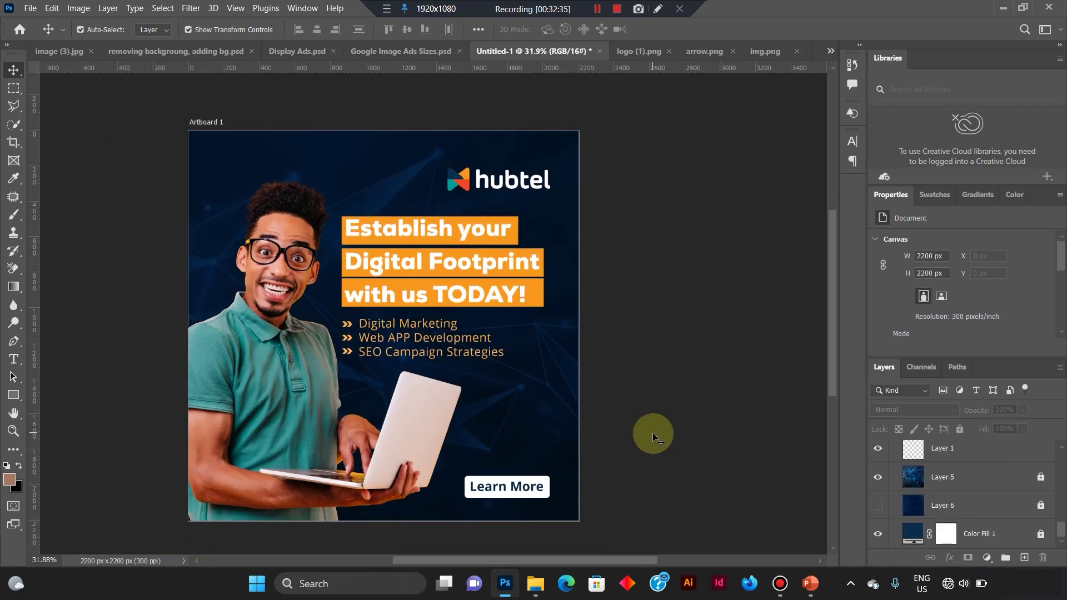
key("ctrl+minus")
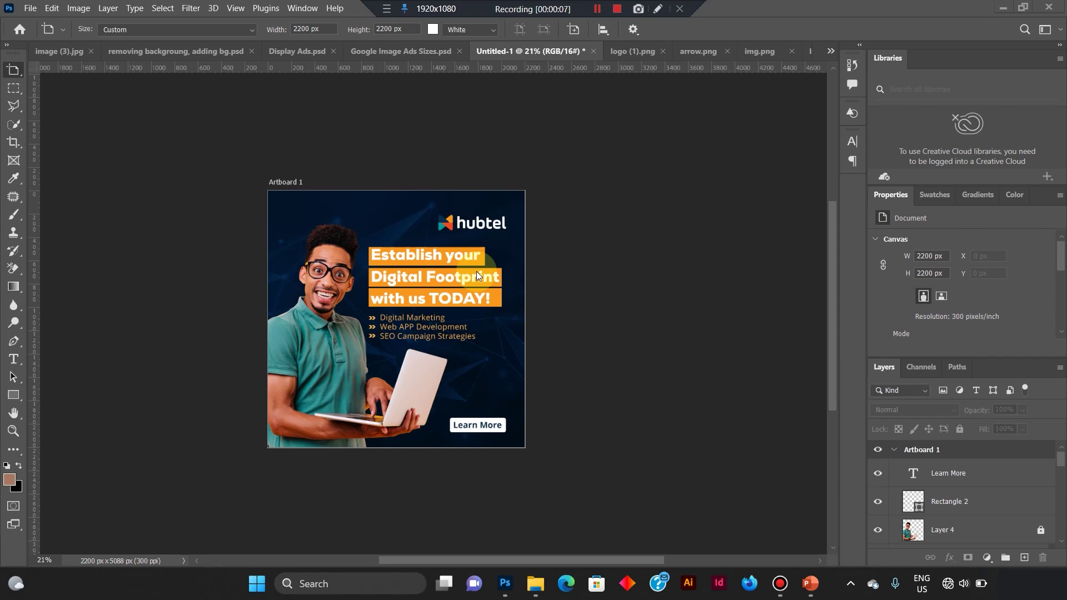
Switch to the PowerPoint slide show to examine the YouTube overlay ads slide, and return to Photoshop.
mouse_move(810, 584)
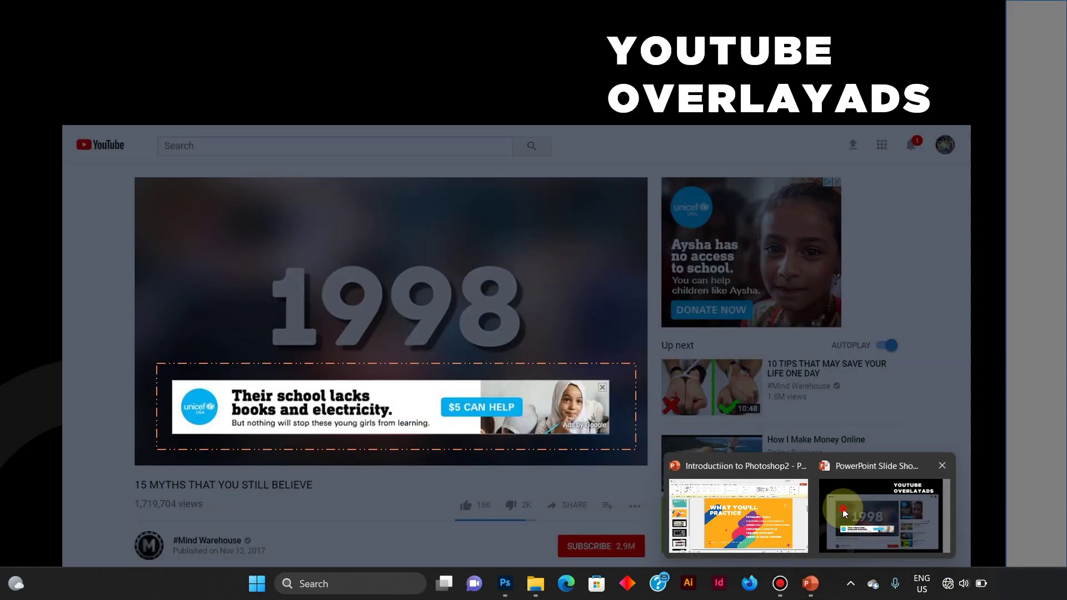
left_click(828, 507)
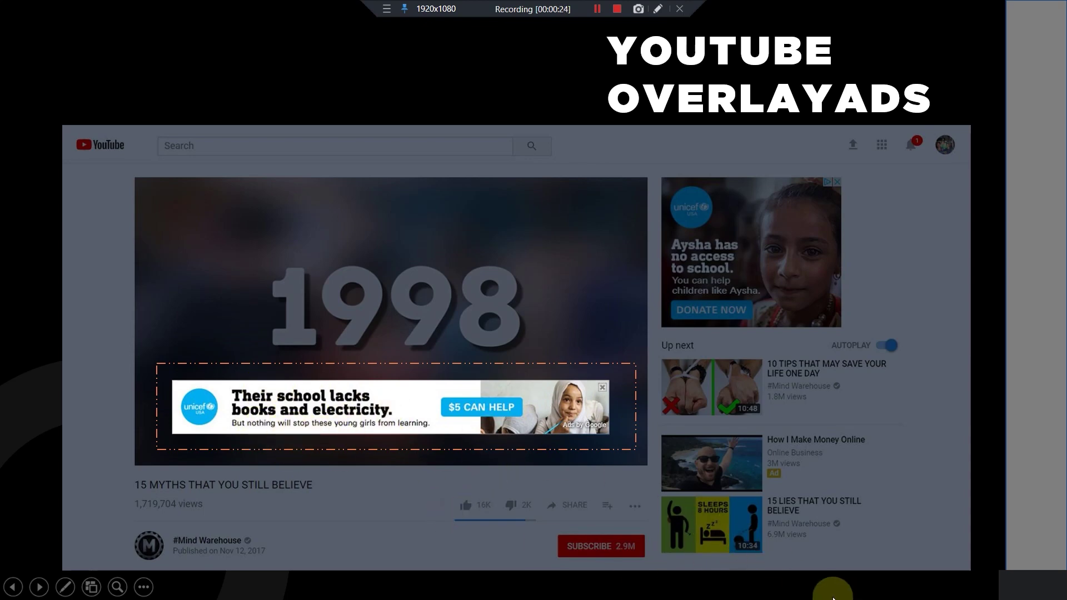
key("alt+Tab")
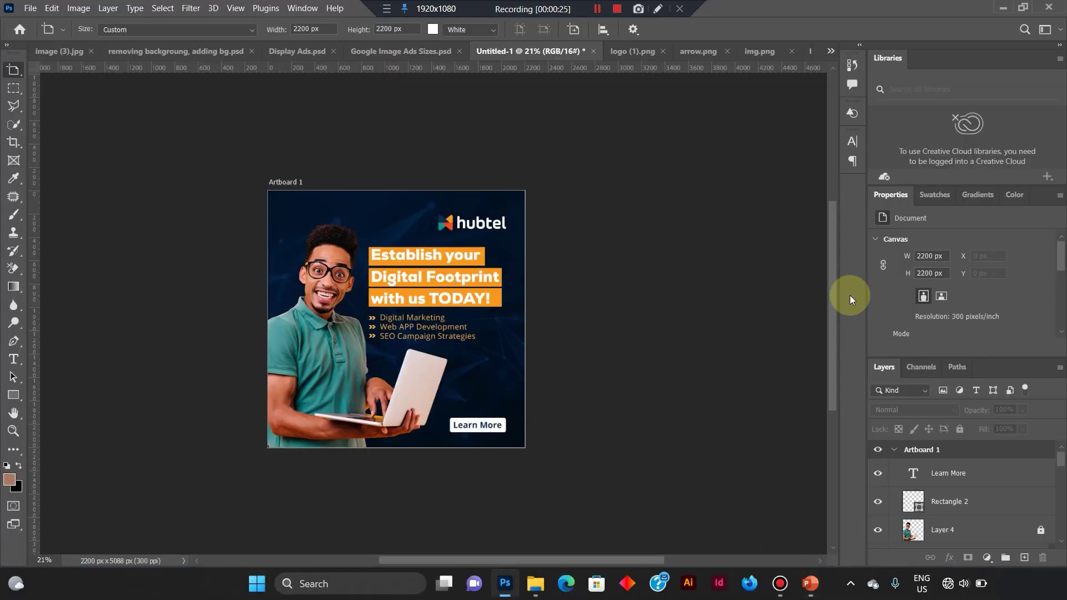
Add a blank 2200 × 2200 px artboard directly below Artboard 1 and delete the surplus third artboard.
left_click_drag(835, 285, 832, 299)
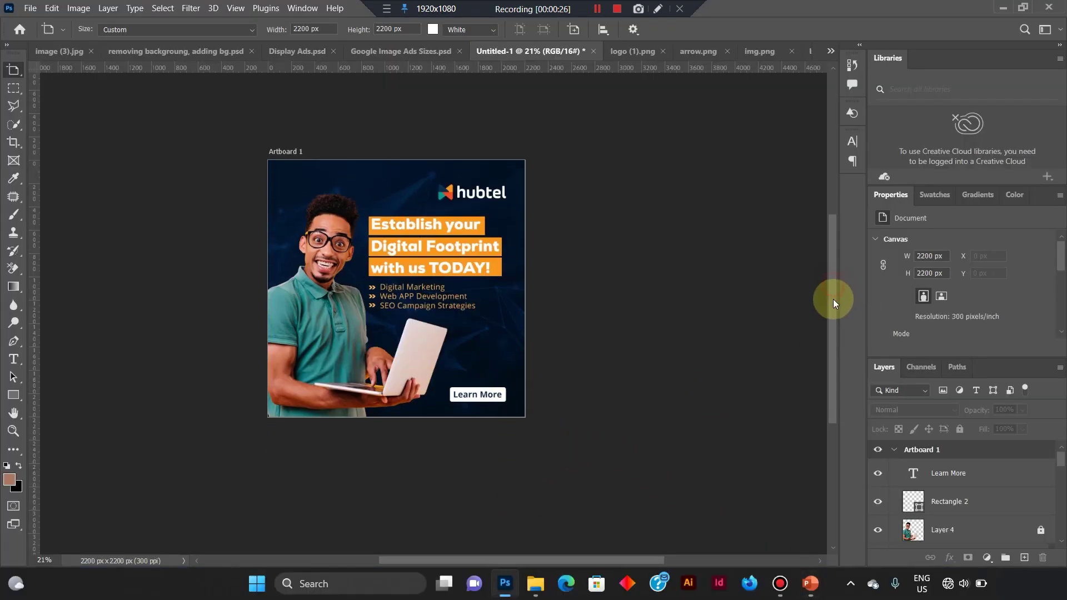
left_click(287, 144)
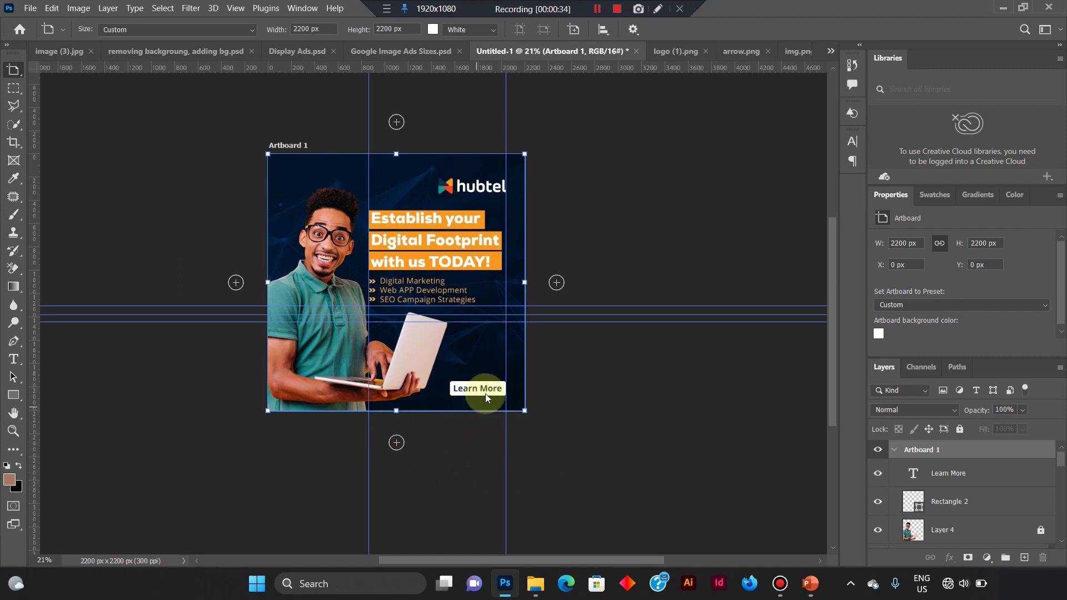
left_click(399, 448)
left_click(400, 448)
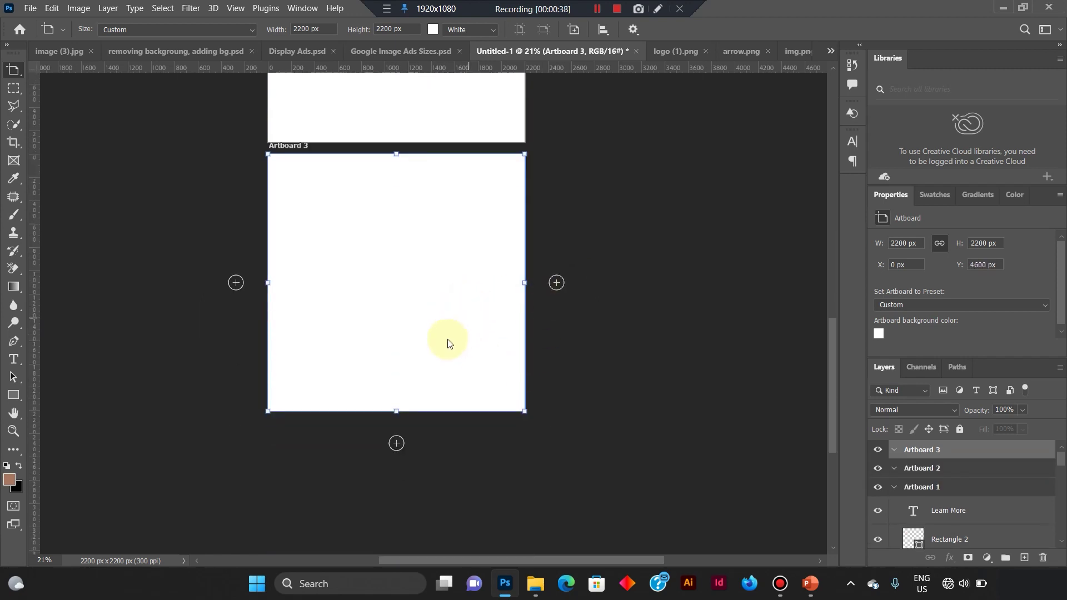
key("Delete")
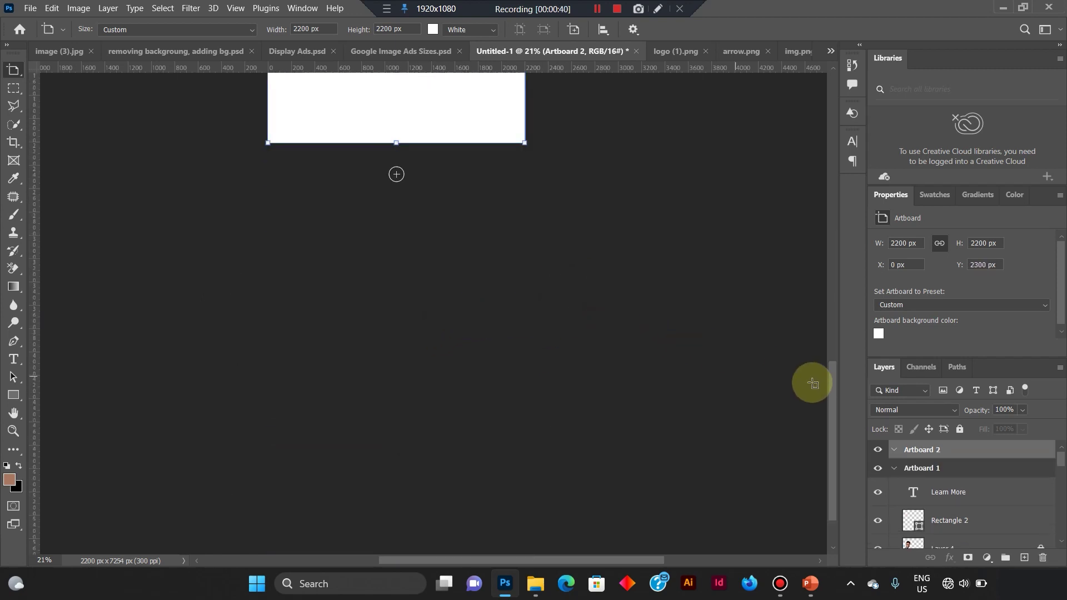
left_click_drag(600, 155, 545, 455)
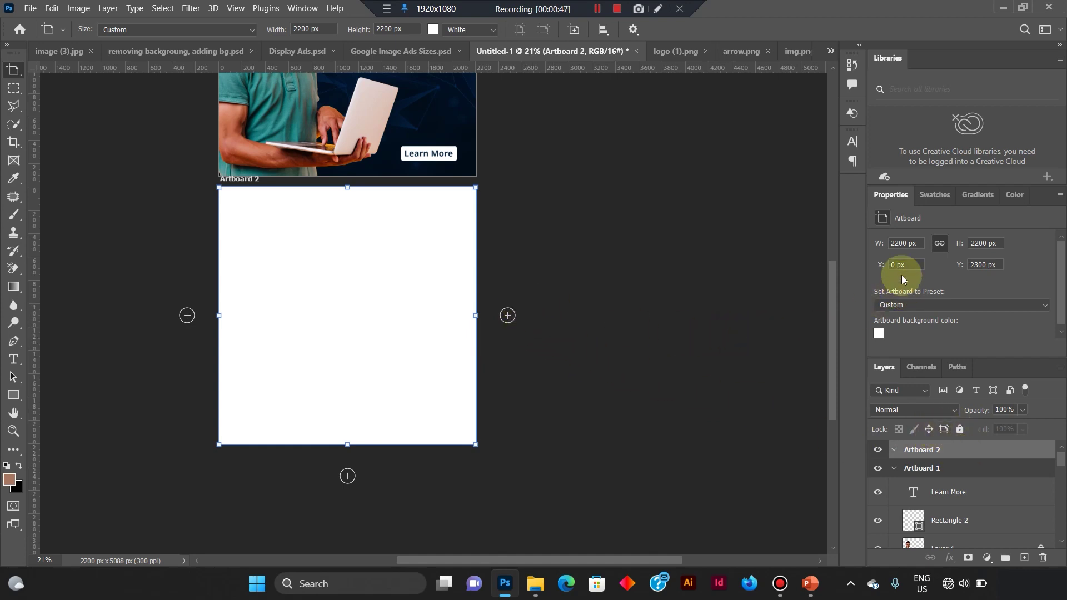
Check the Youtube Overlay Ads. artboard's dimensions in Display Ads.psd and return to the flyer document.
left_click(298, 48)
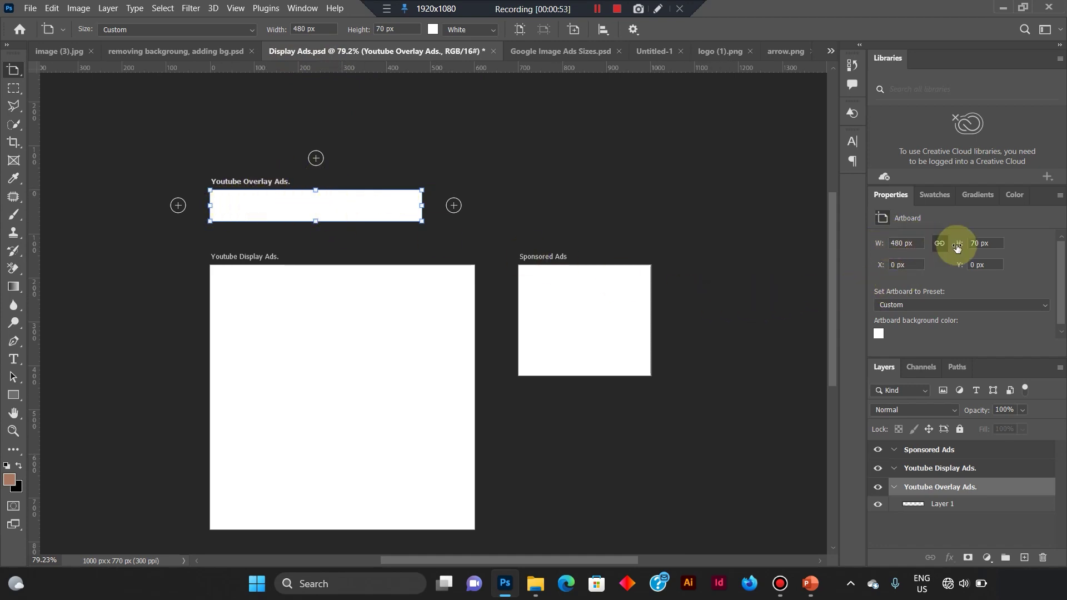
left_click(655, 53)
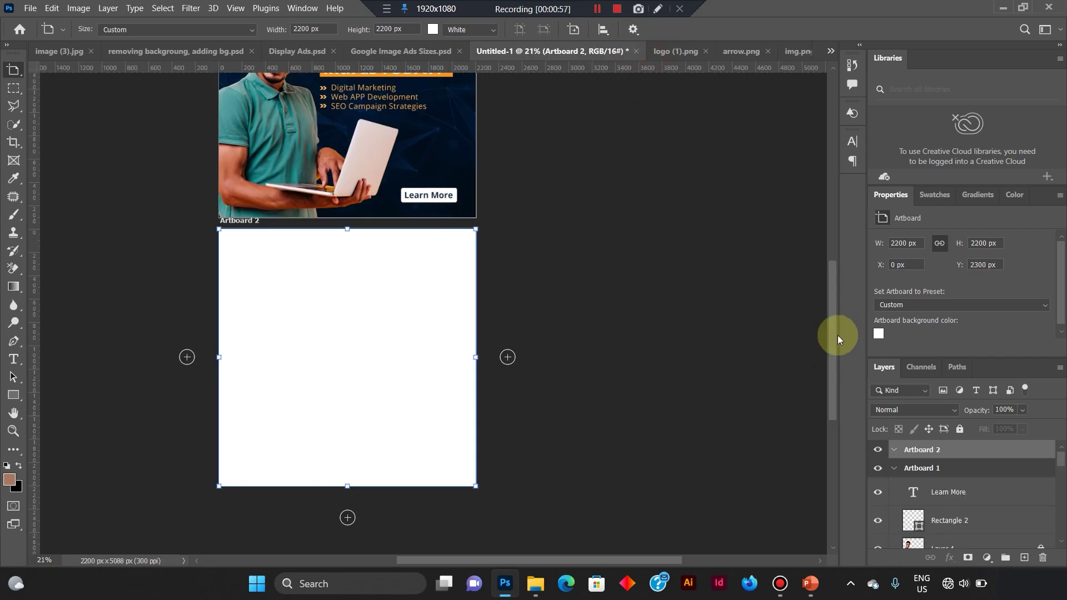
Save the flyer document as a Photoshop file named Youtube ad campaign.
scroll(834, 318, "up", 4)
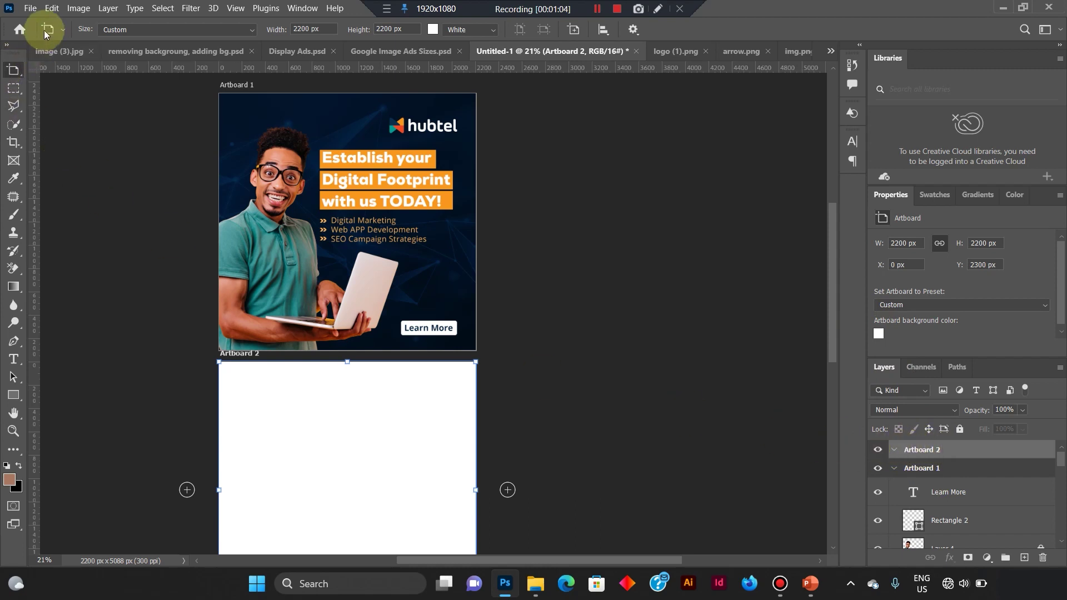
left_click(31, 9)
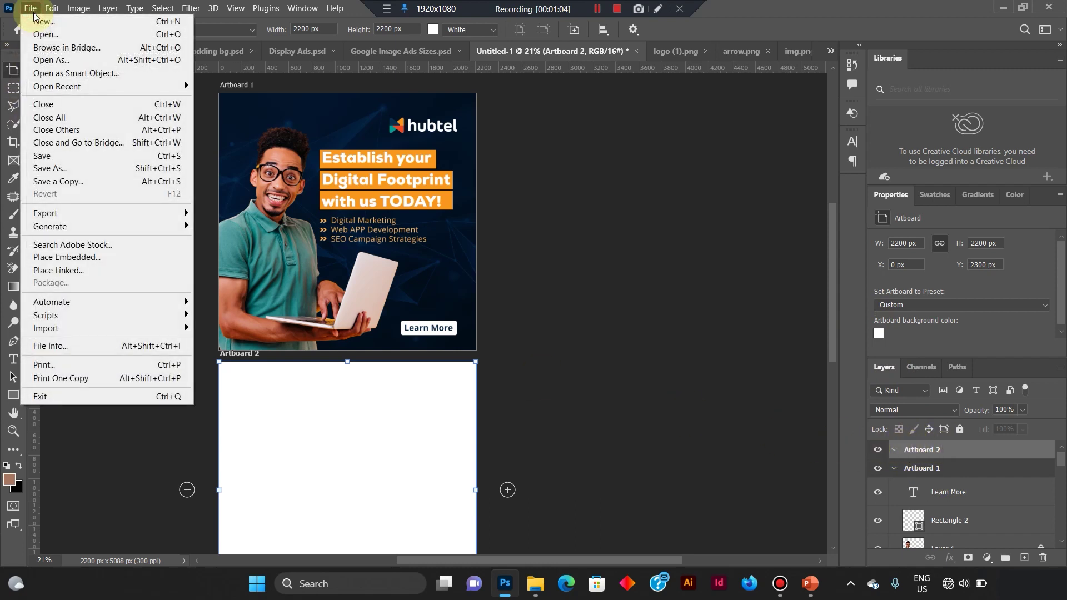
left_click(58, 160)
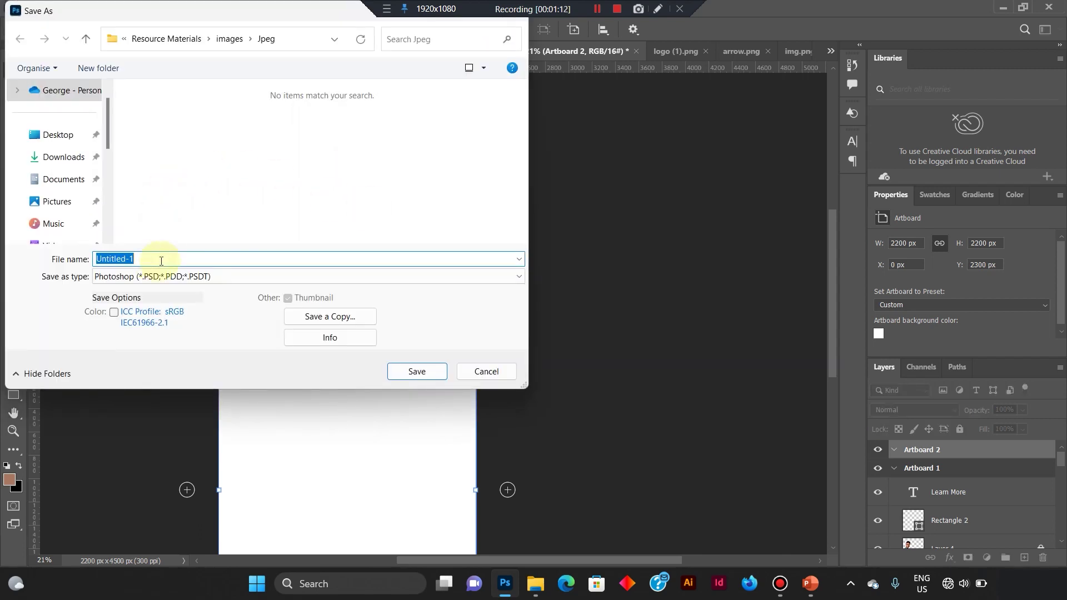
type("s")
key("Return")
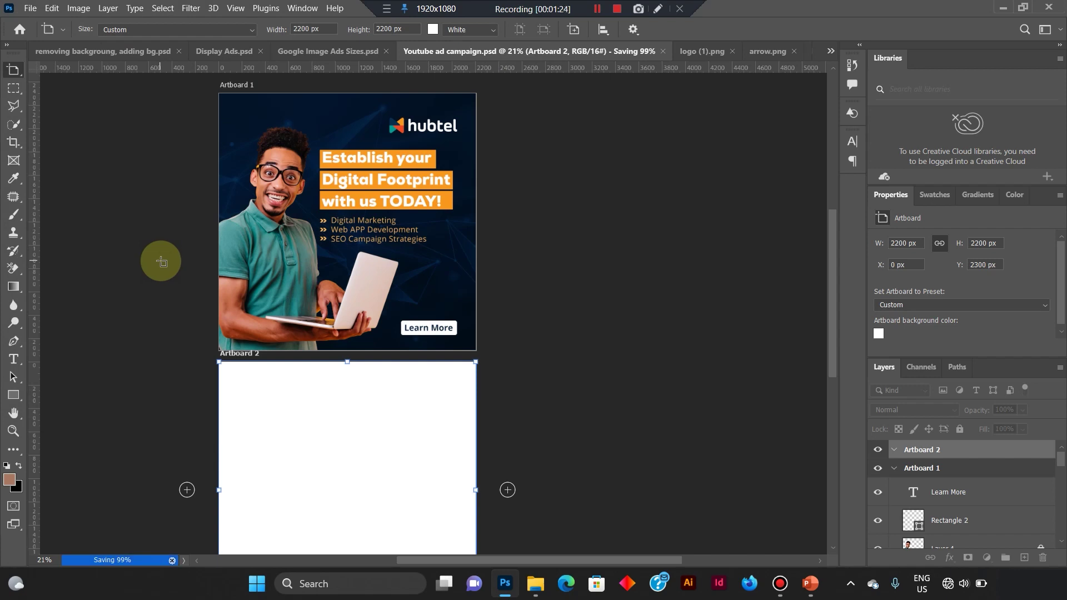
Resize Artboard 2 to 480 px wide and 70 px high, and deselect it.
key("v")
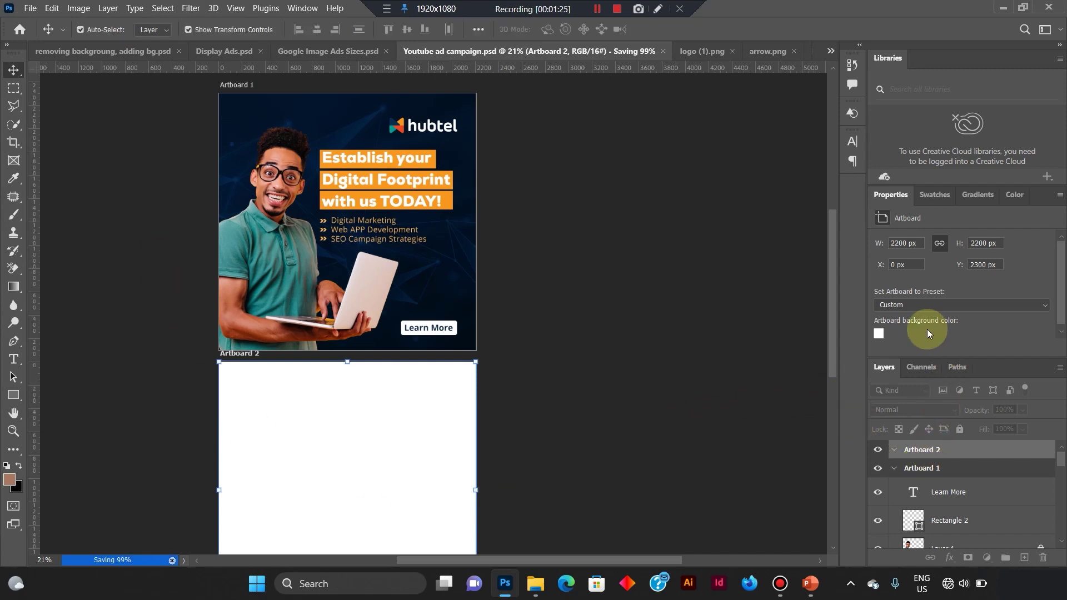
double_click(911, 243)
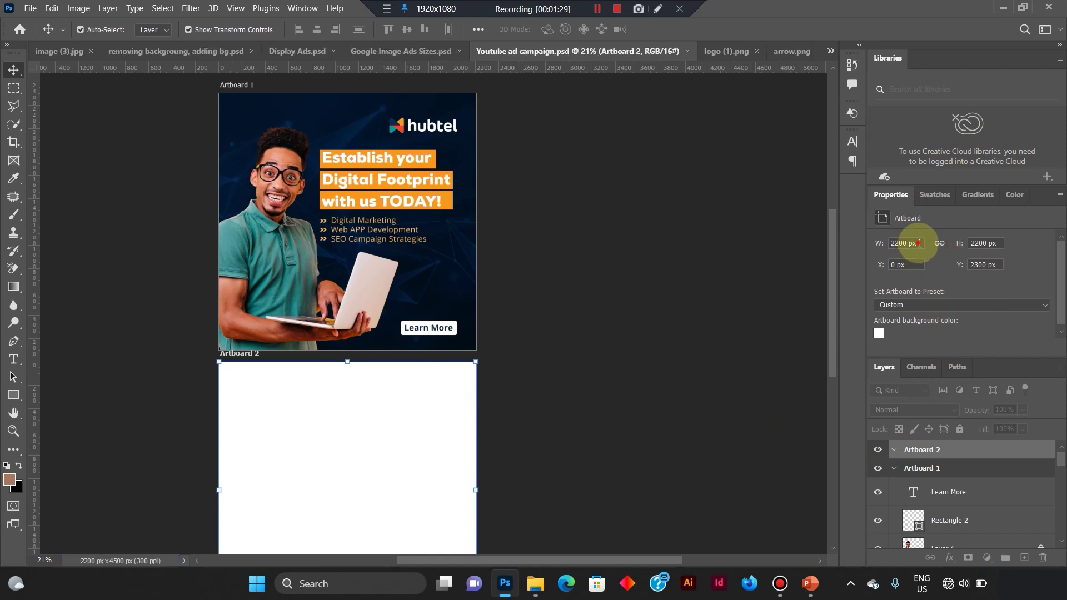
type("480")
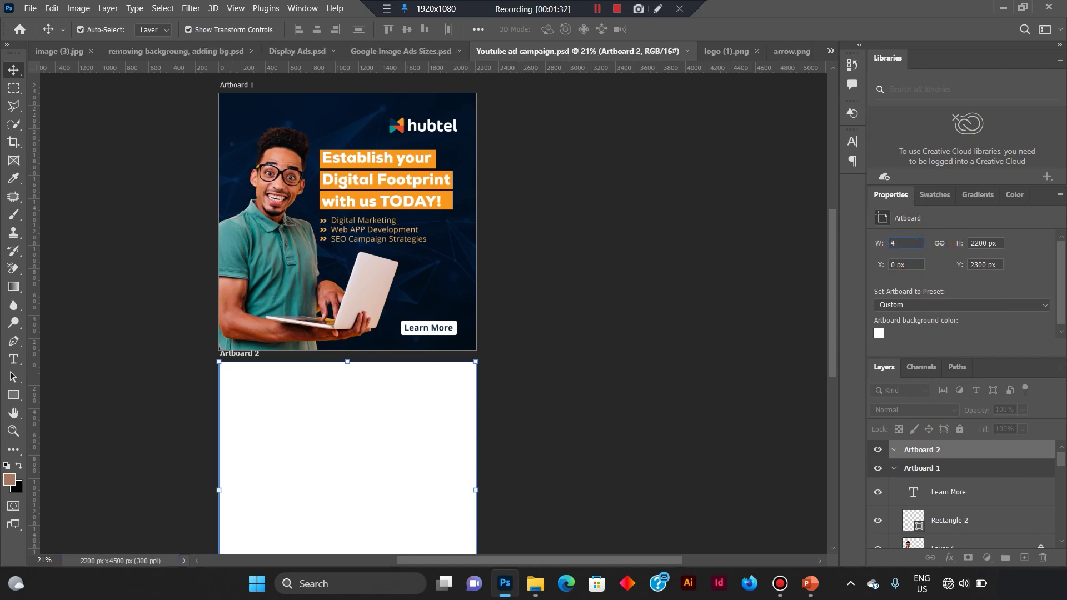
double_click(982, 244)
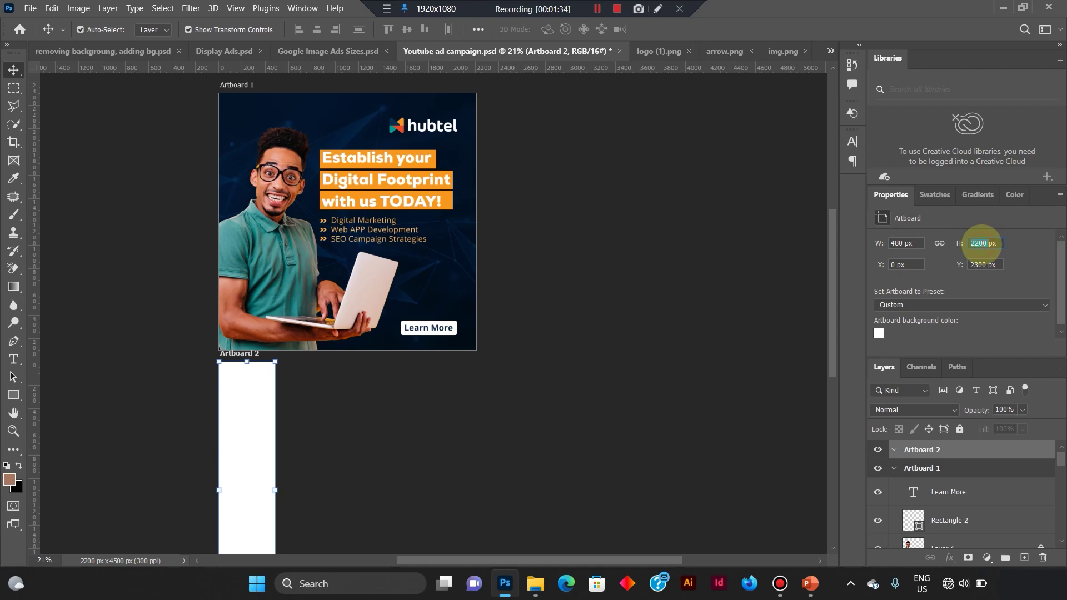
type("70")
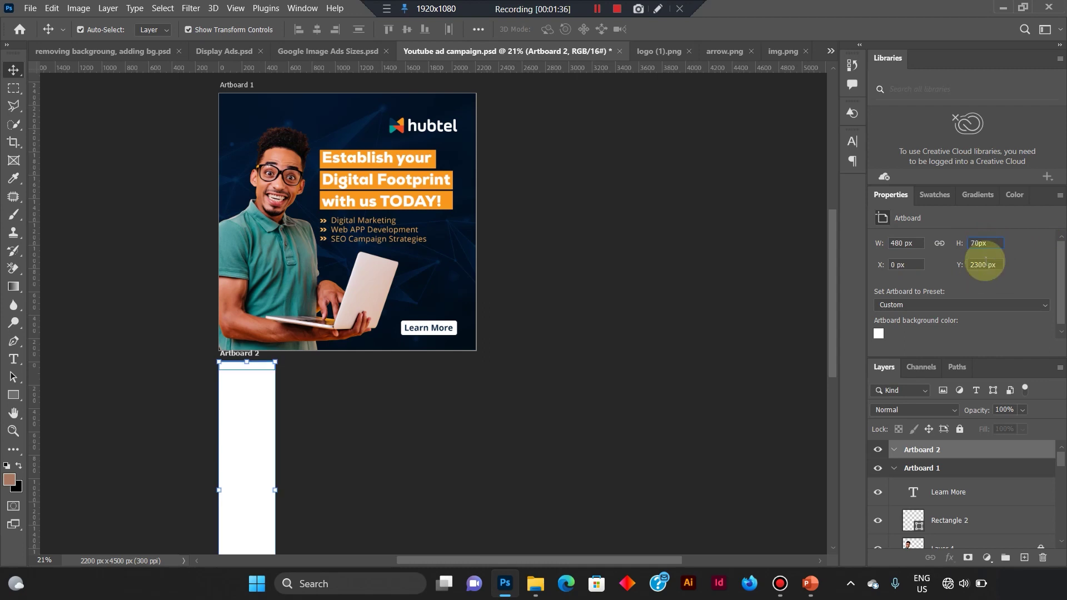
left_click(983, 265)
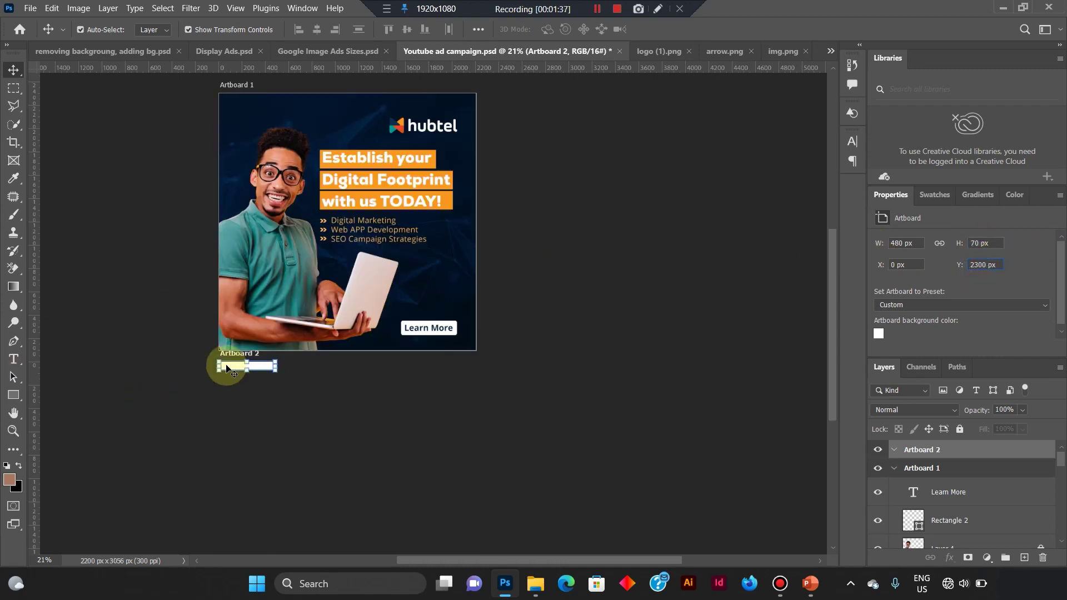
left_click(279, 382)
scroll(242, 378, "up", 10)
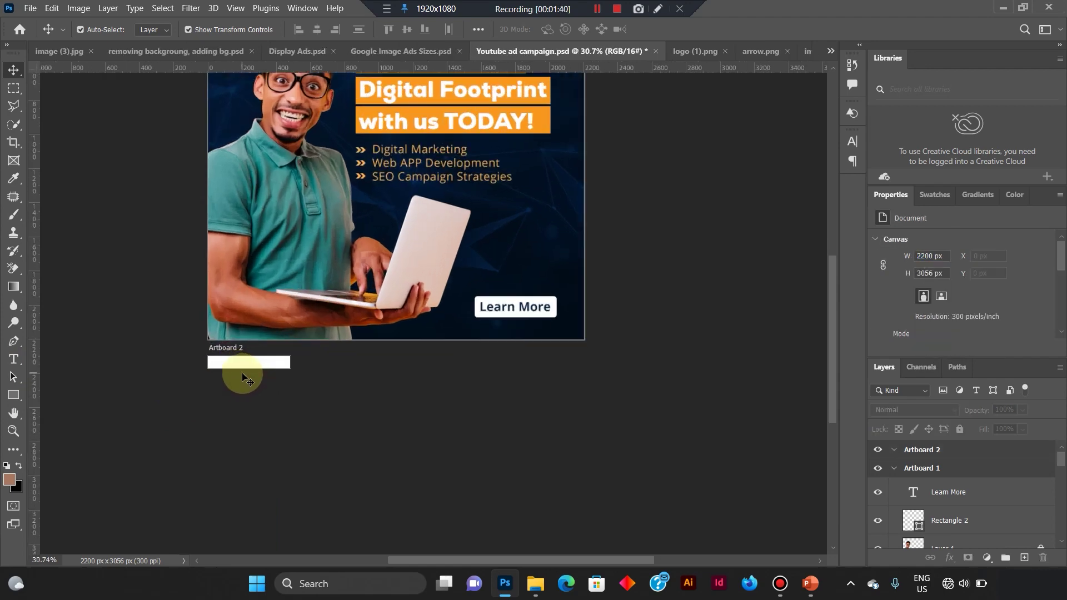
scroll(232, 359, "up", 1)
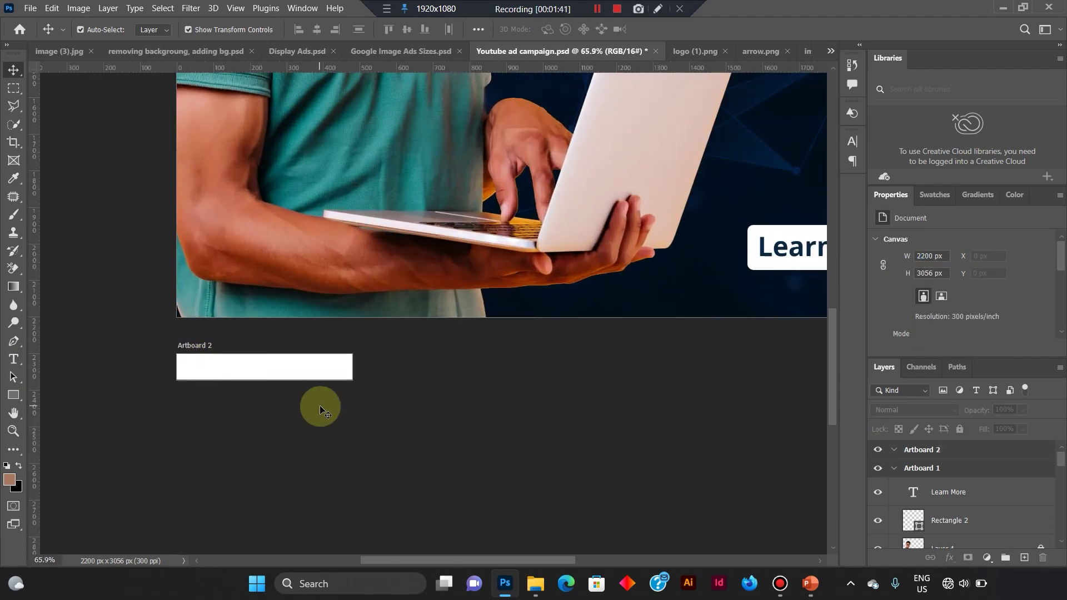
scroll(315, 424, "down", 5)
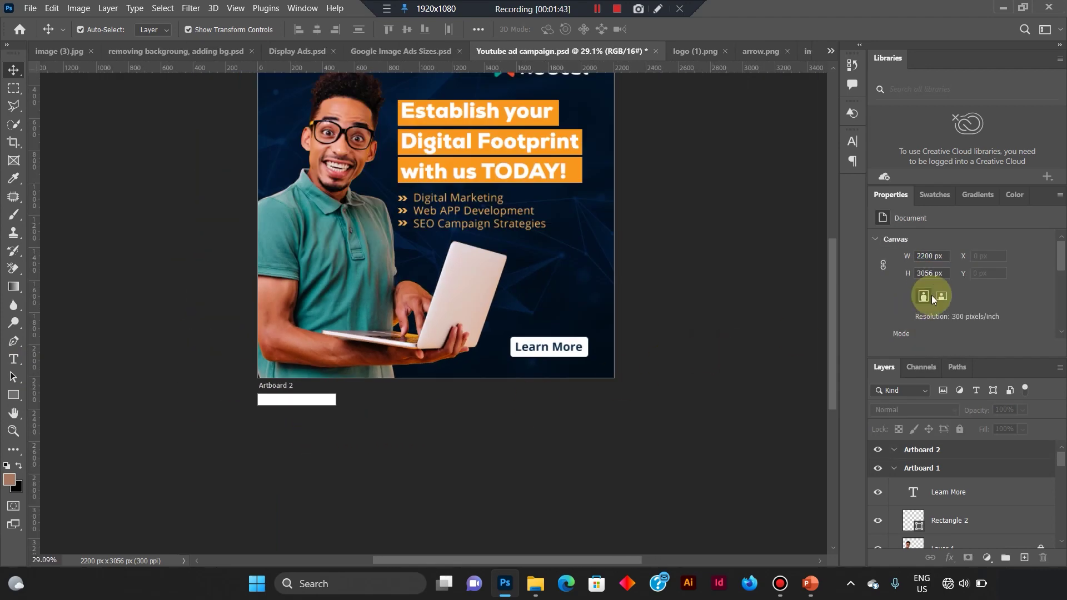
scroll(312, 385, "down", 1)
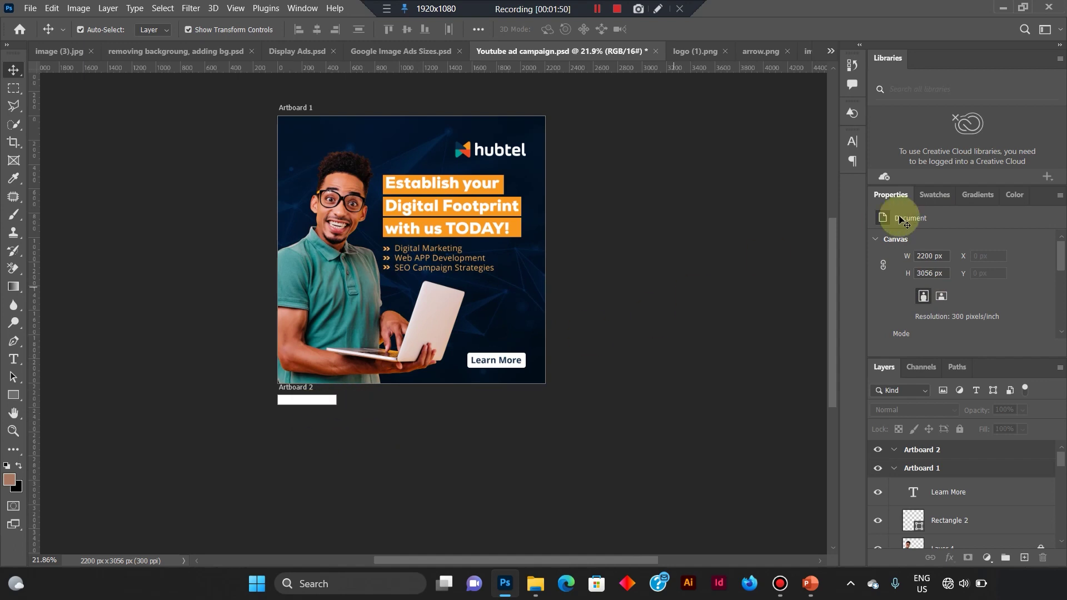
Move Artboard 2 farther below Artboard 1, to about X 0 px and Y 2725 px.
left_click(285, 389)
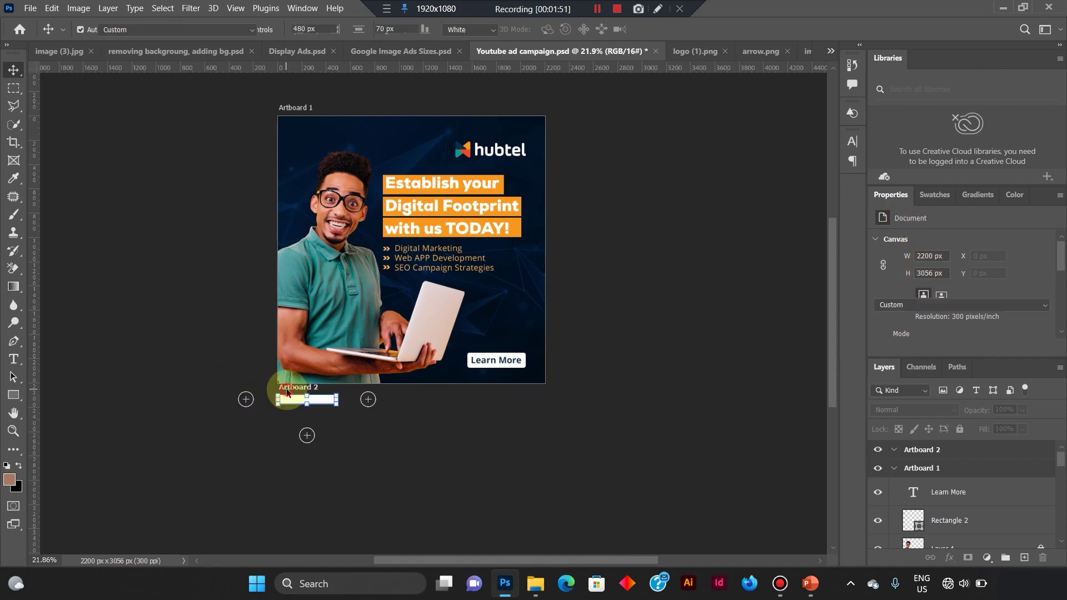
left_click_drag(287, 400, 315, 436)
mouse_move(298, 428)
left_mouse_down()
mouse_move(286, 429)
mouse_move(284, 445)
left_mouse_up()
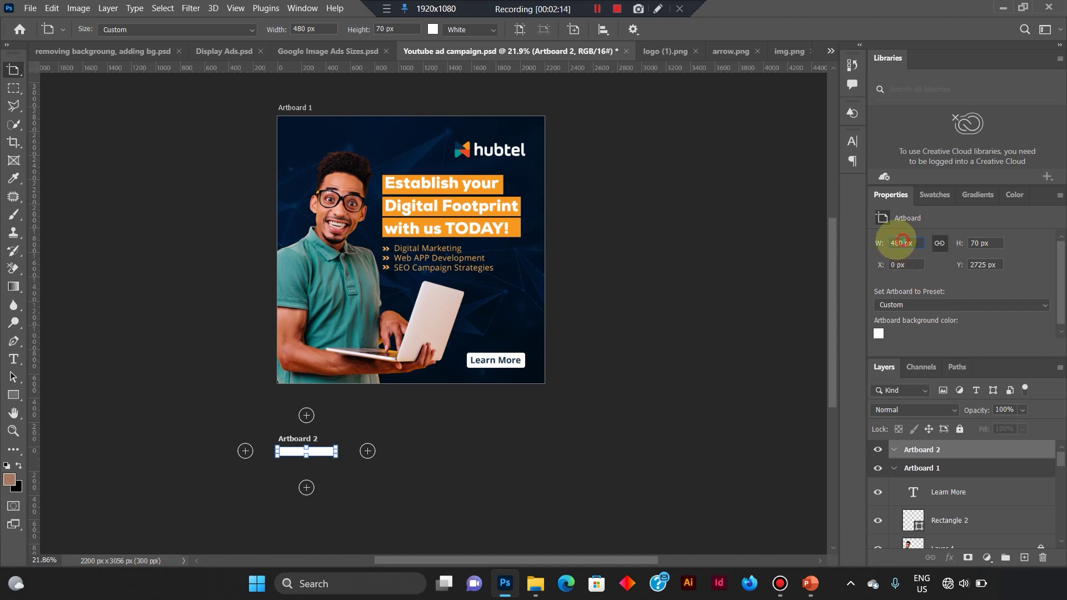
Scale Artboard 2 proportionally to a height of 600 px, switch to the Move tool and deselect the artboard.
double_click(901, 243)
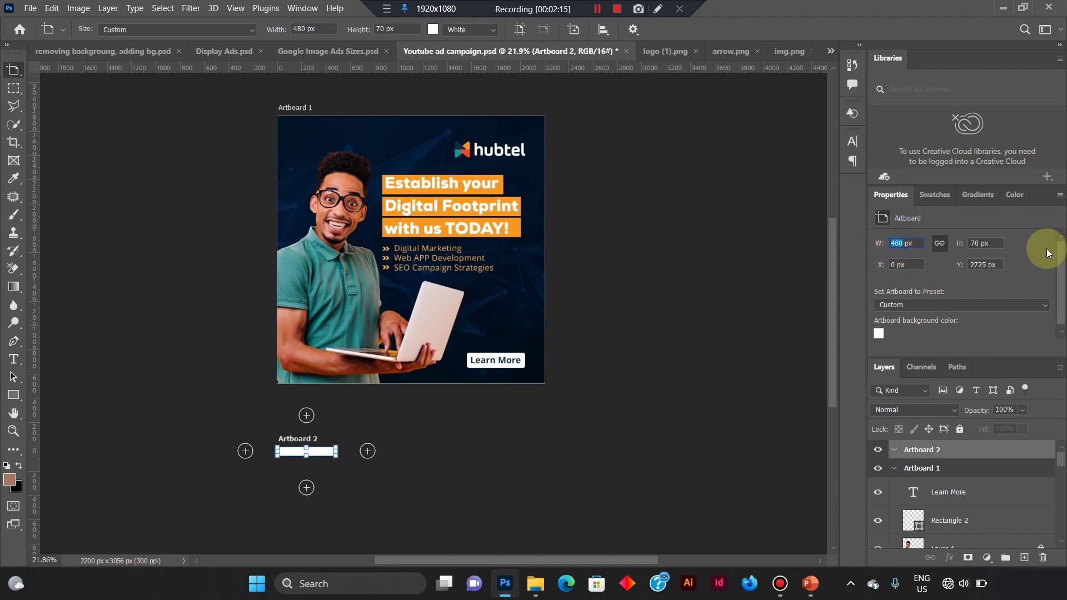
double_click(984, 243)
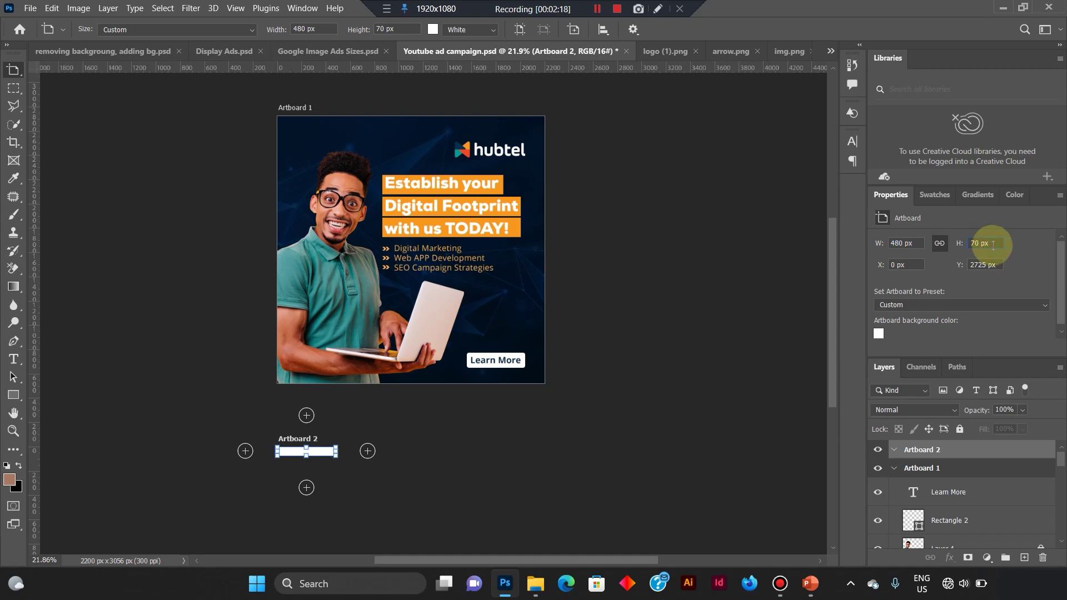
left_click_drag(993, 245, 950, 258)
type("6")
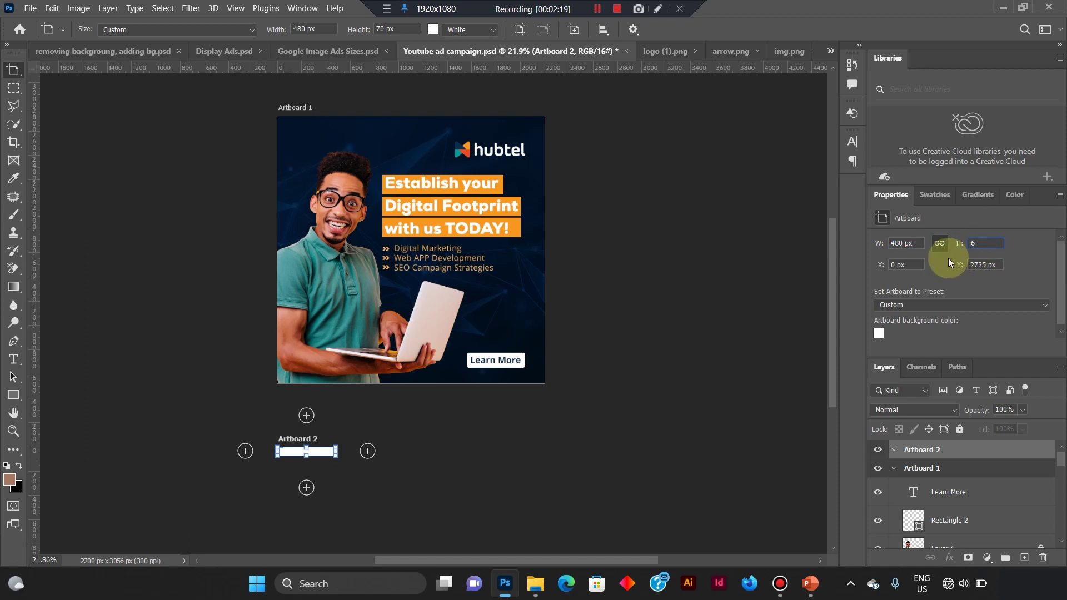
type("00")
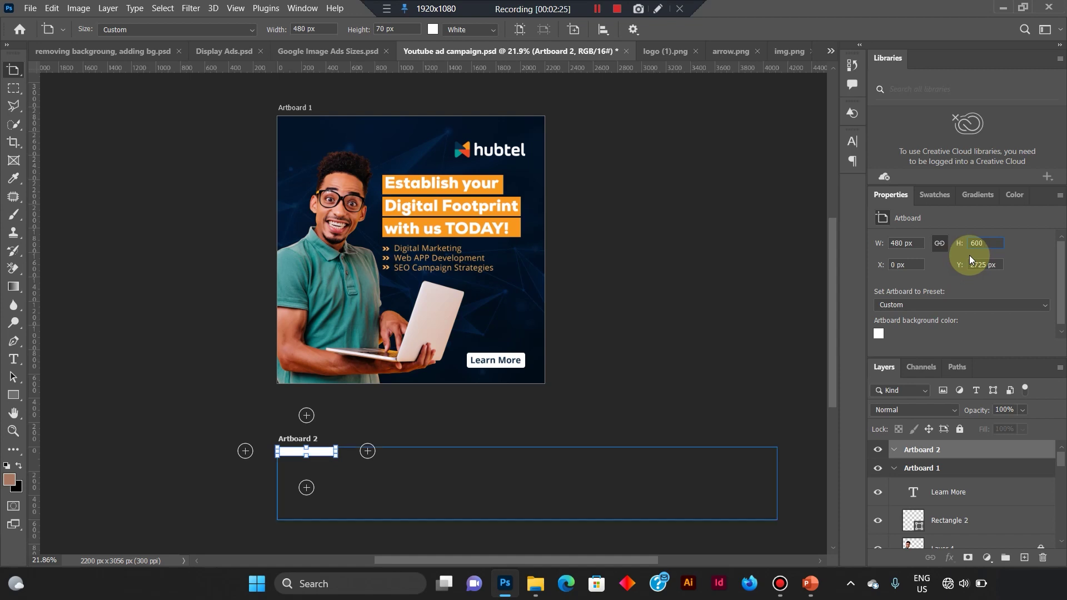
left_click(892, 243)
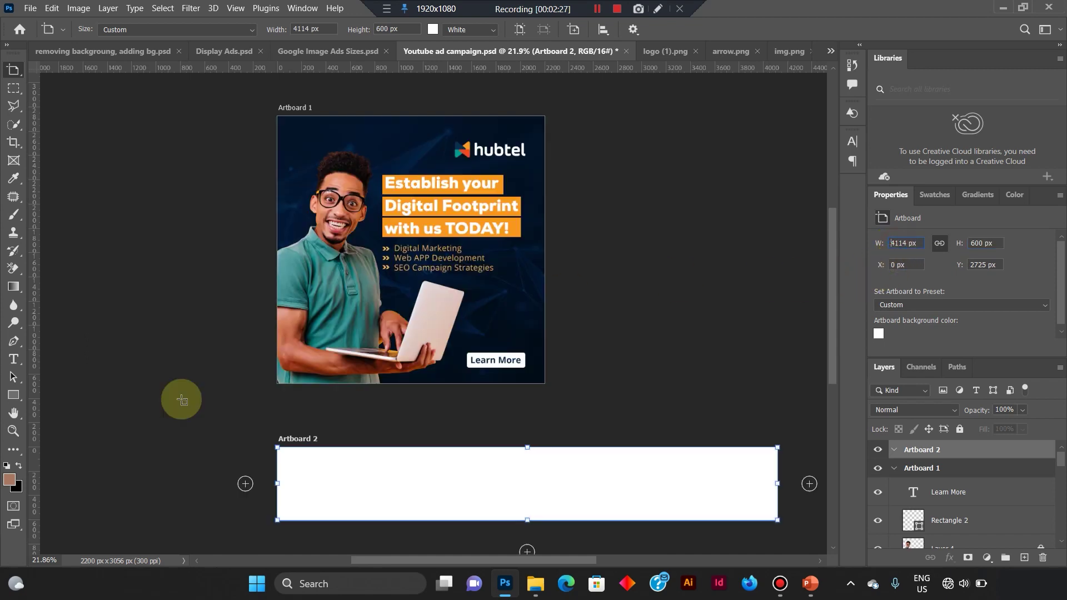
right_click(13, 69)
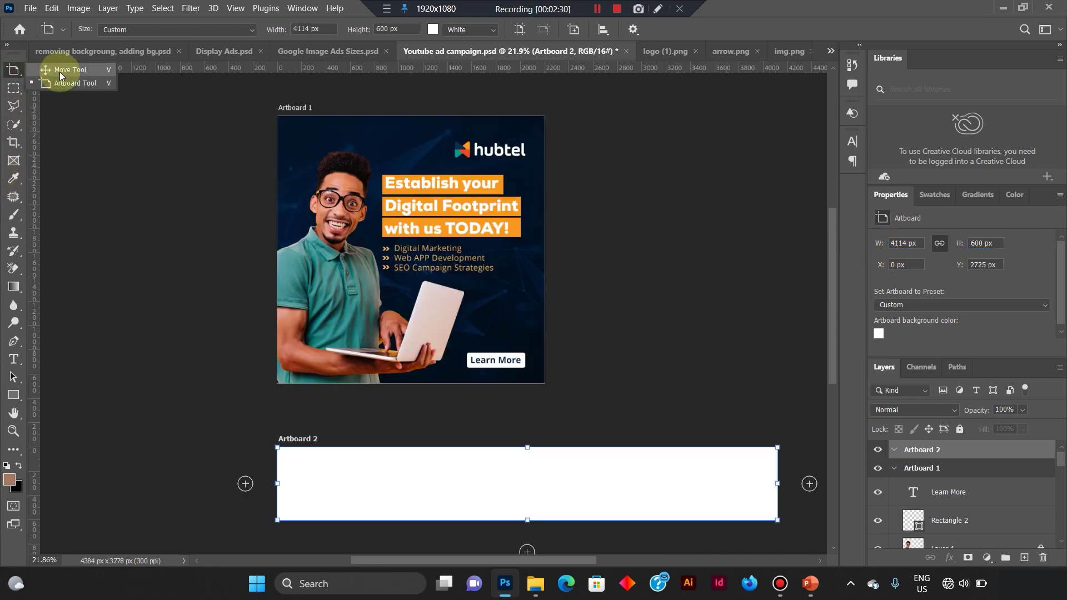
left_click(61, 73)
left_click(753, 387)
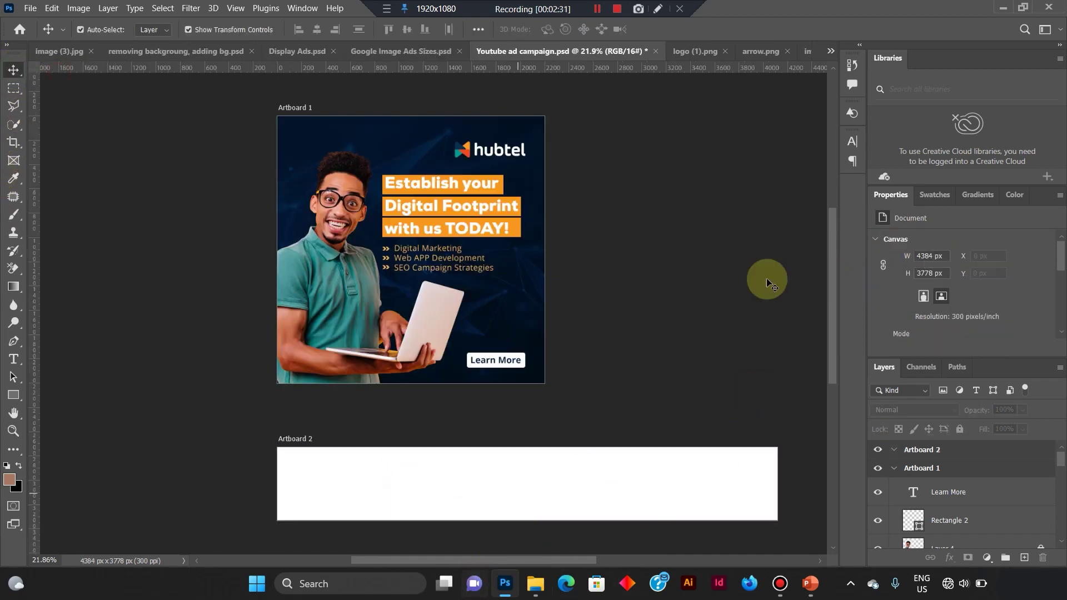
left_click_drag(835, 260, 833, 270)
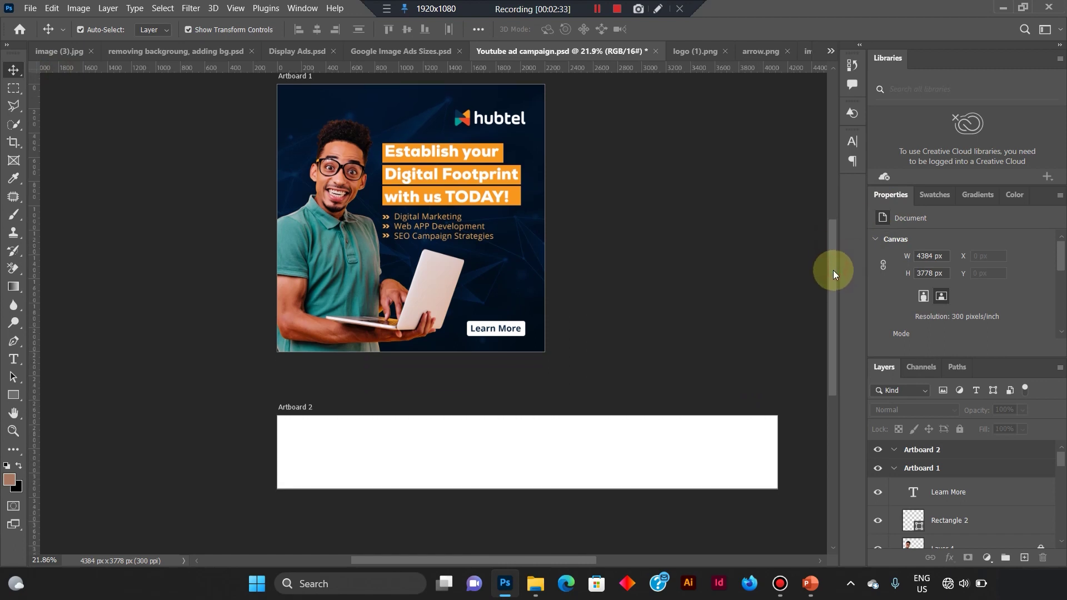
Unlock the Color Fill 1 background layer in Artboard 1.
left_click(472, 119)
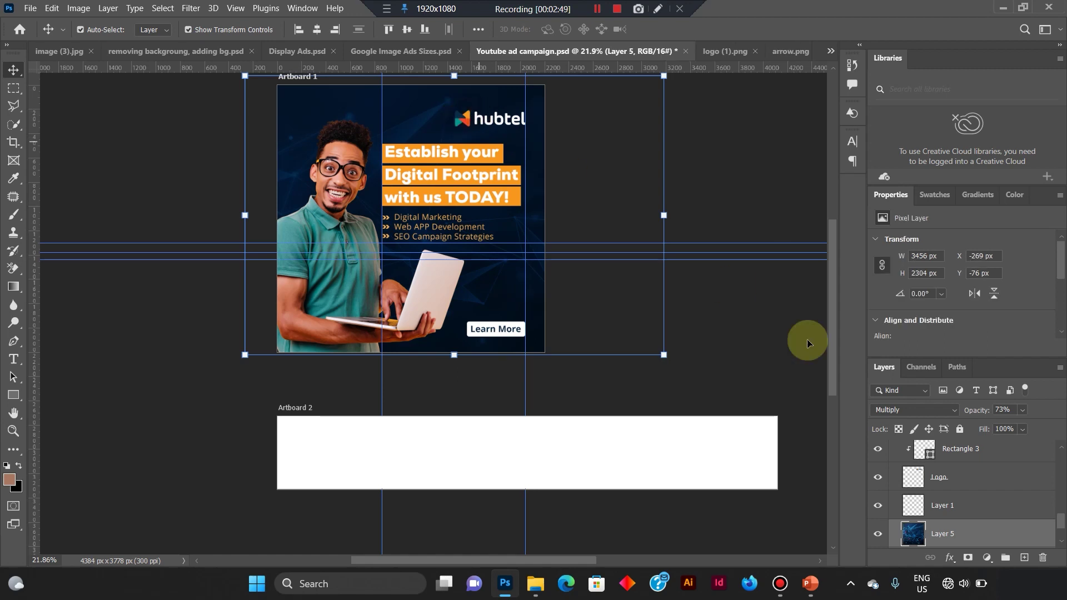
scroll(979, 494, "down", 2)
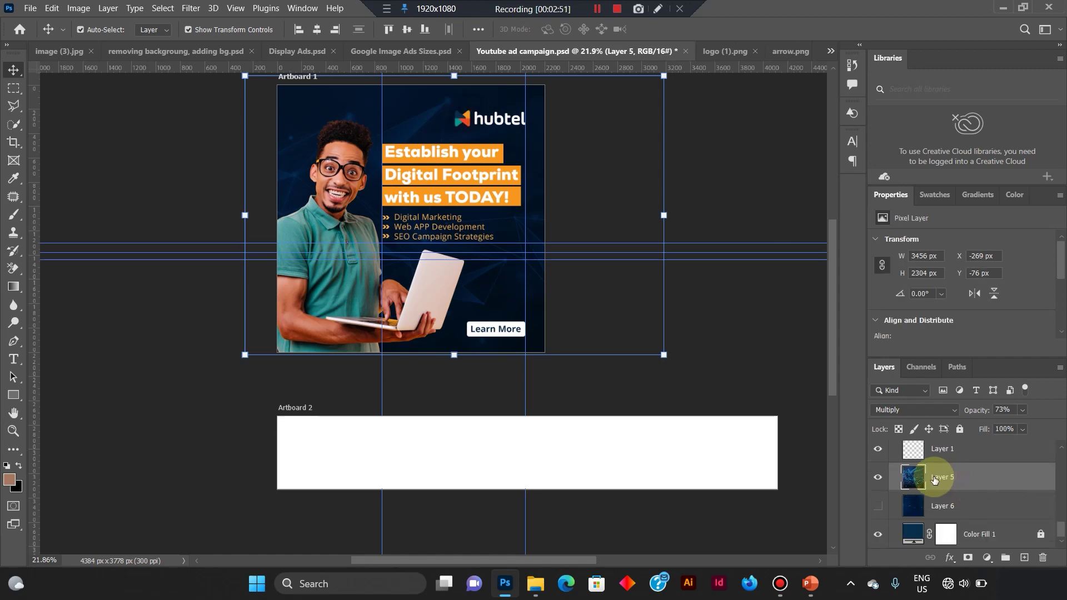
left_click(979, 525)
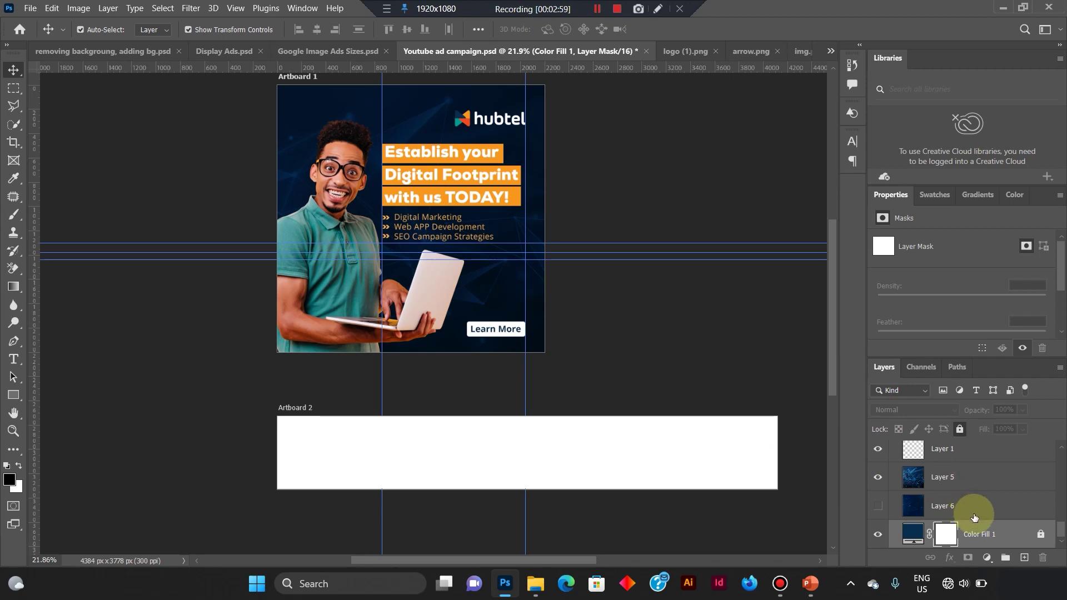
left_click(1041, 536)
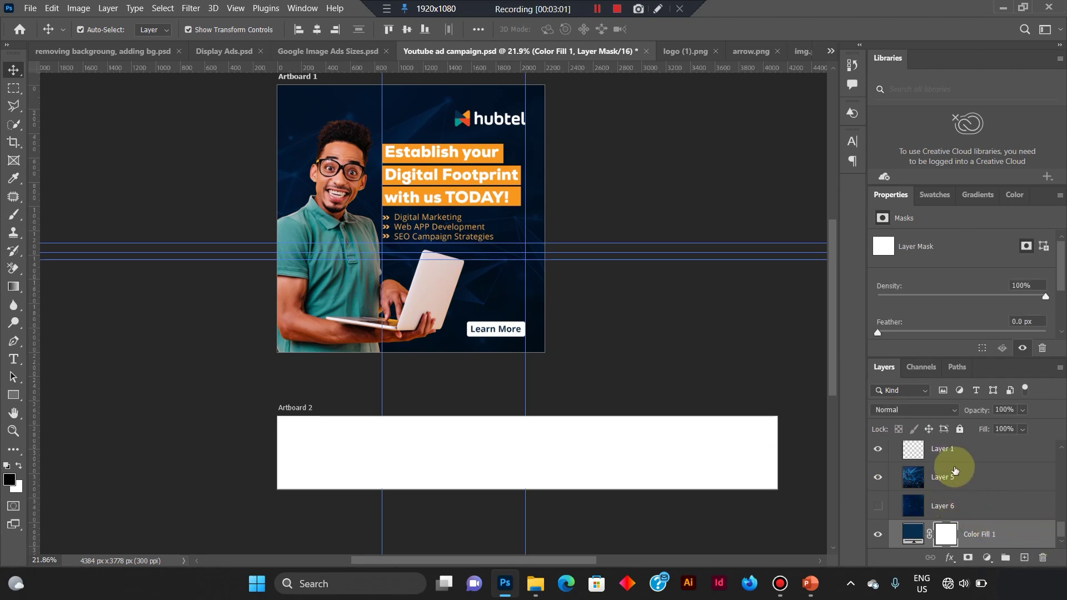
Try copying Layer 5, Layer 6 and Color Fill 1 from Artboard 1 into Artboard 2, and delete the copies.
key("ctrl")
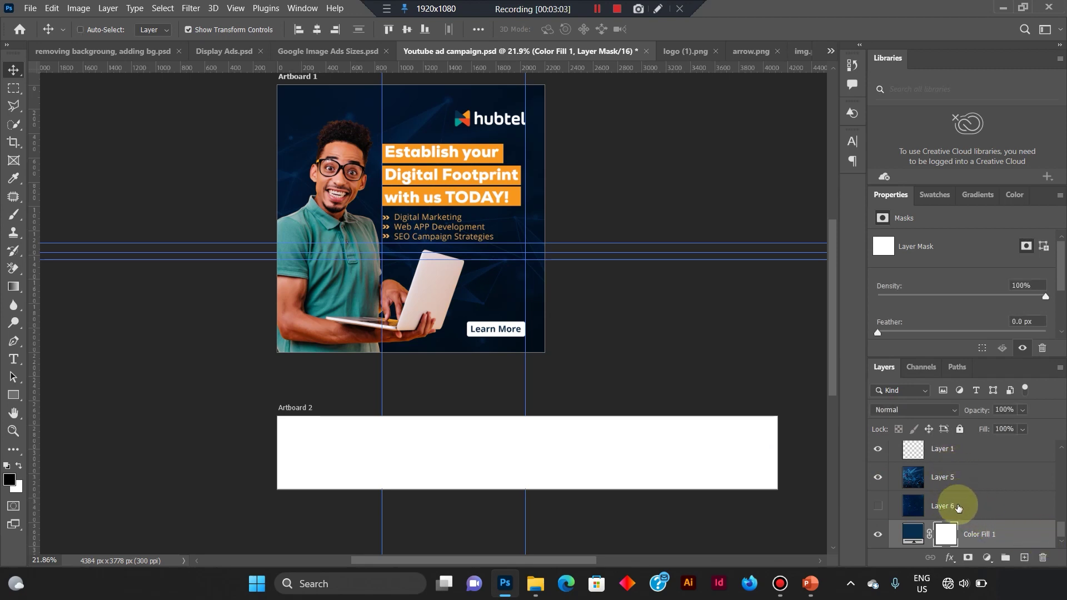
left_click(957, 507)
left_click(961, 479, "ctrl")
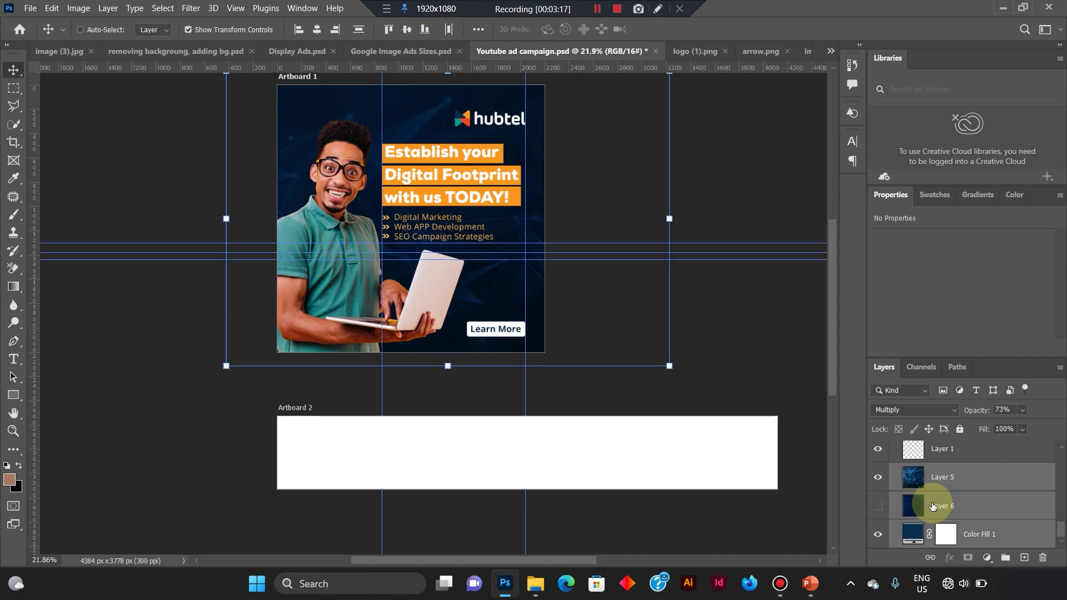
left_click_drag(928, 505, 622, 447)
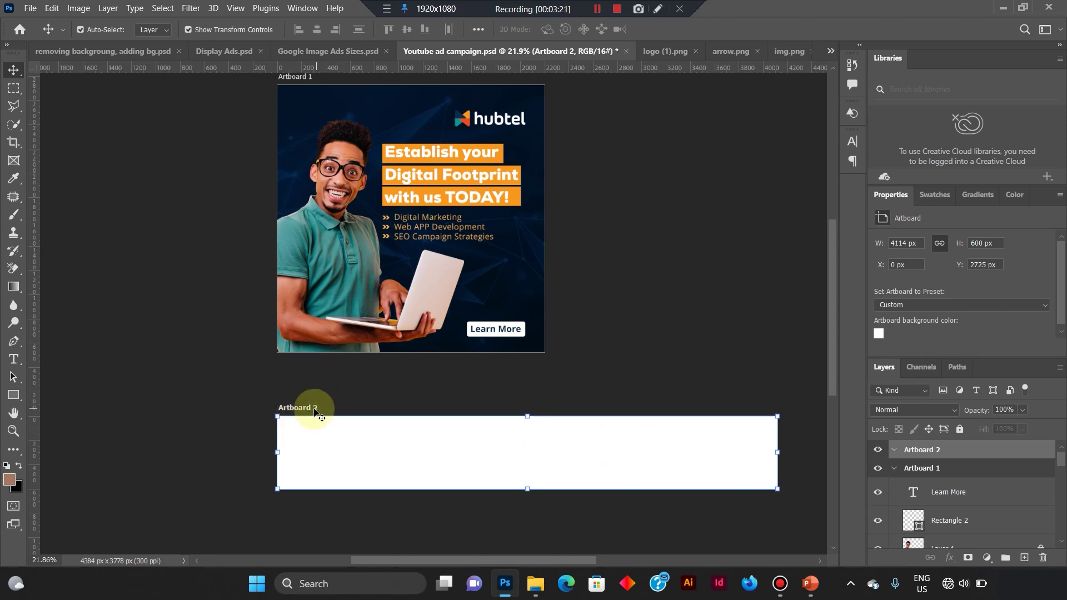
key("ctrl")
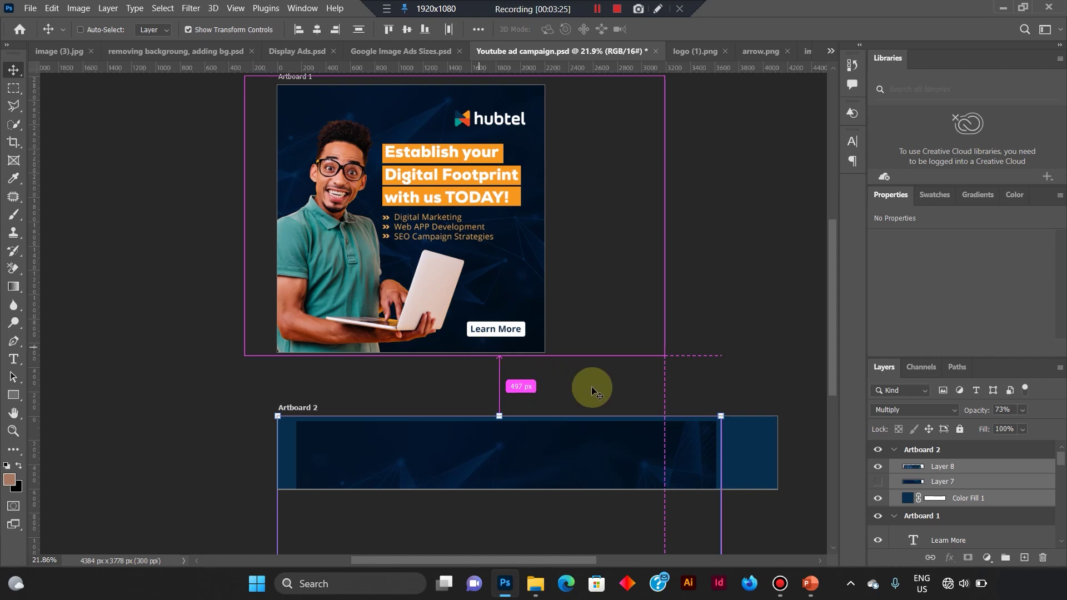
scroll(632, 398, "down", 3)
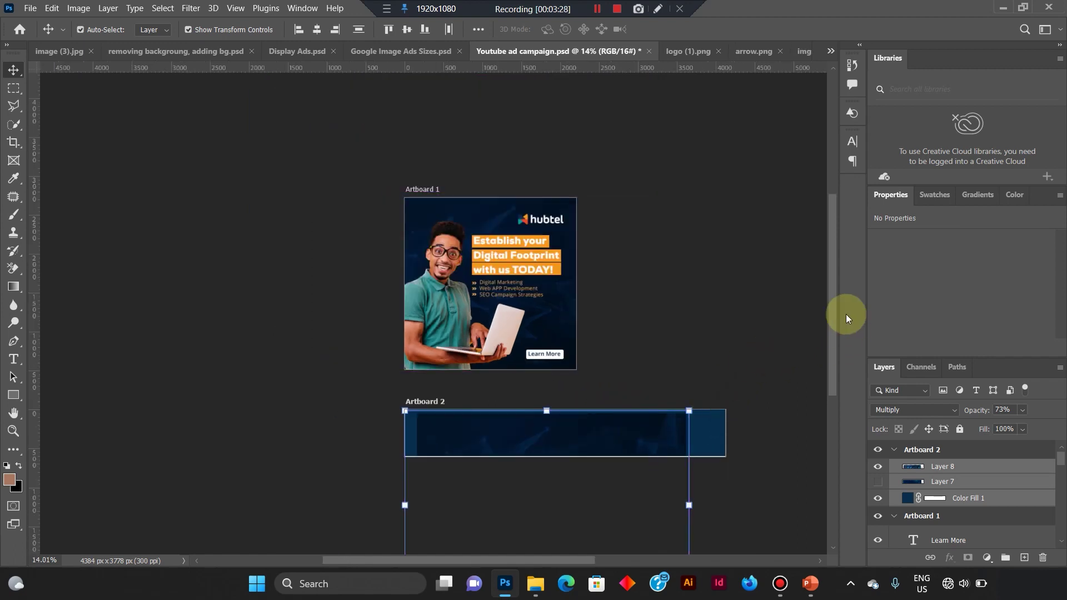
key("Delete")
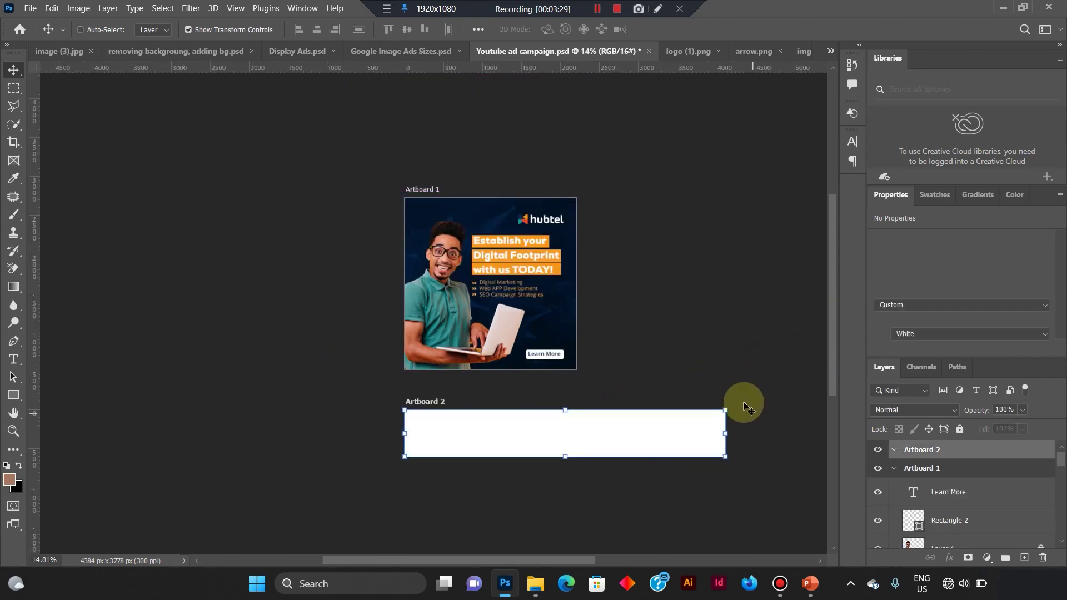
Duplicate Layer 5, Layer 6 and Color Fill 1 from Artboard 1 onto Artboard 2.
left_click(569, 243)
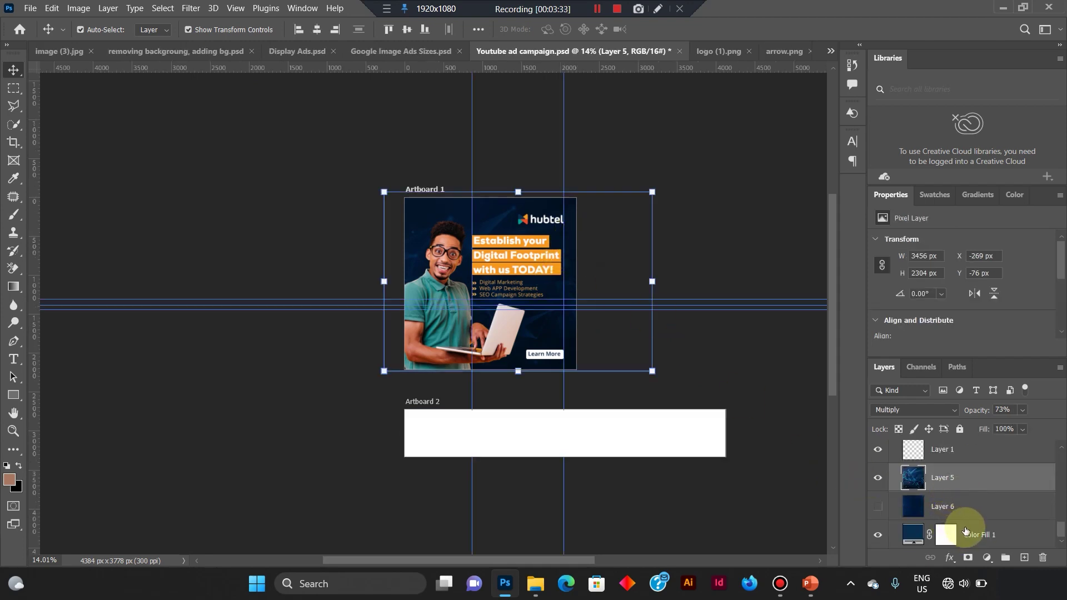
left_click(970, 534, "shift")
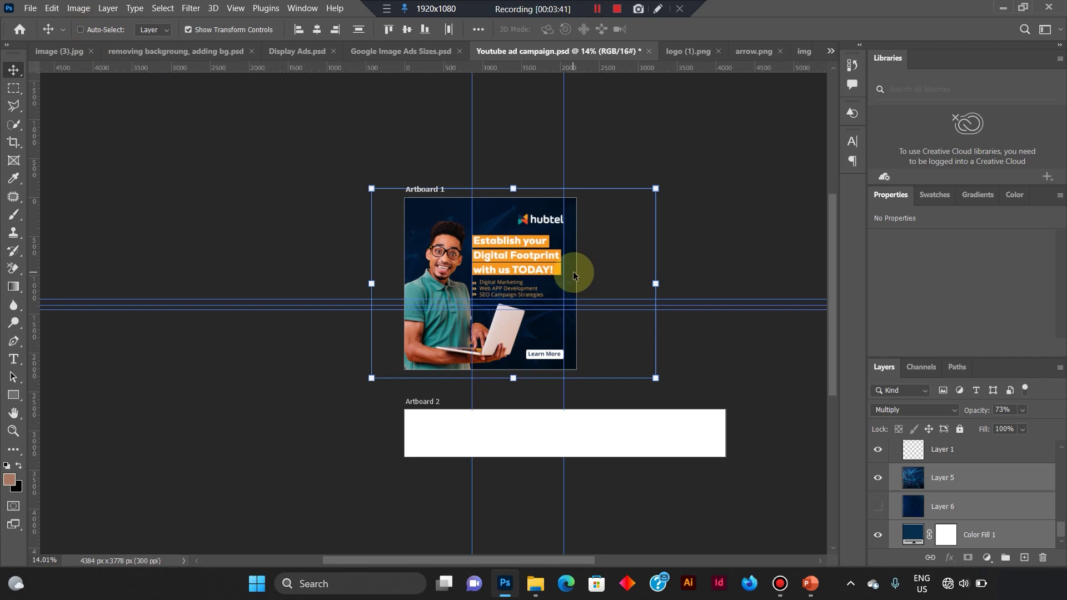
left_click_drag(572, 272, 472, 445)
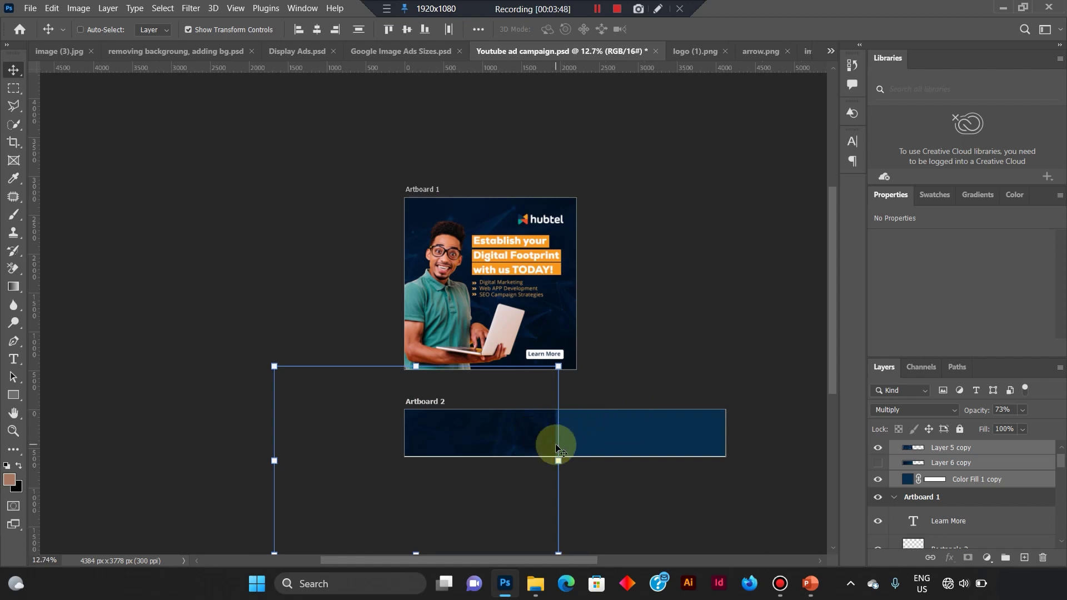
Shift the duplicated background layers horizontally to the middle of Artboard 2.
scroll(561, 438, "down", 3)
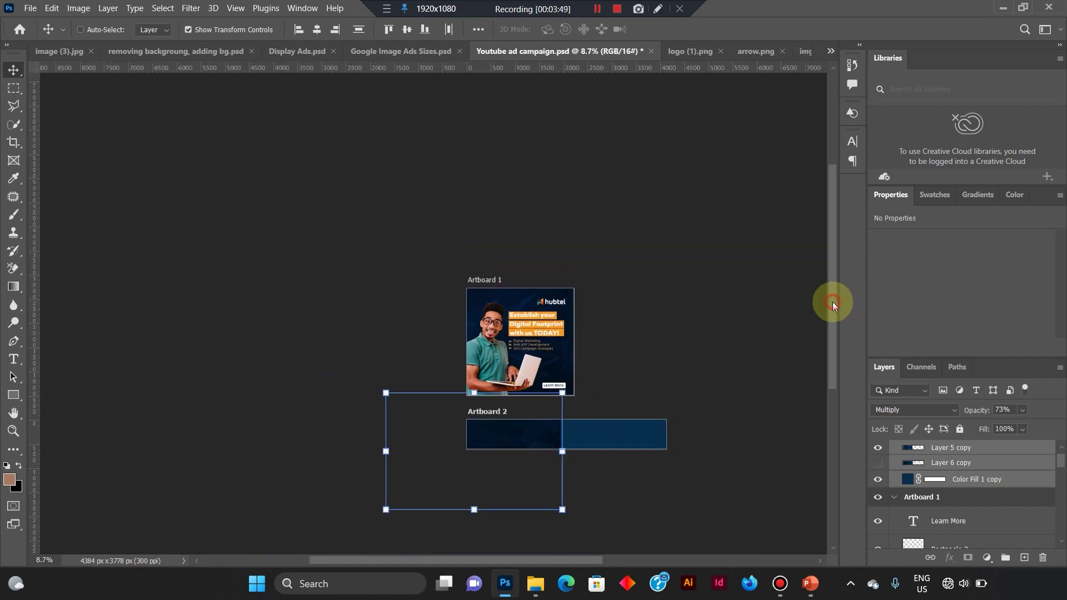
left_click_drag(833, 302, 831, 318)
scroll(951, 472, "up", 1)
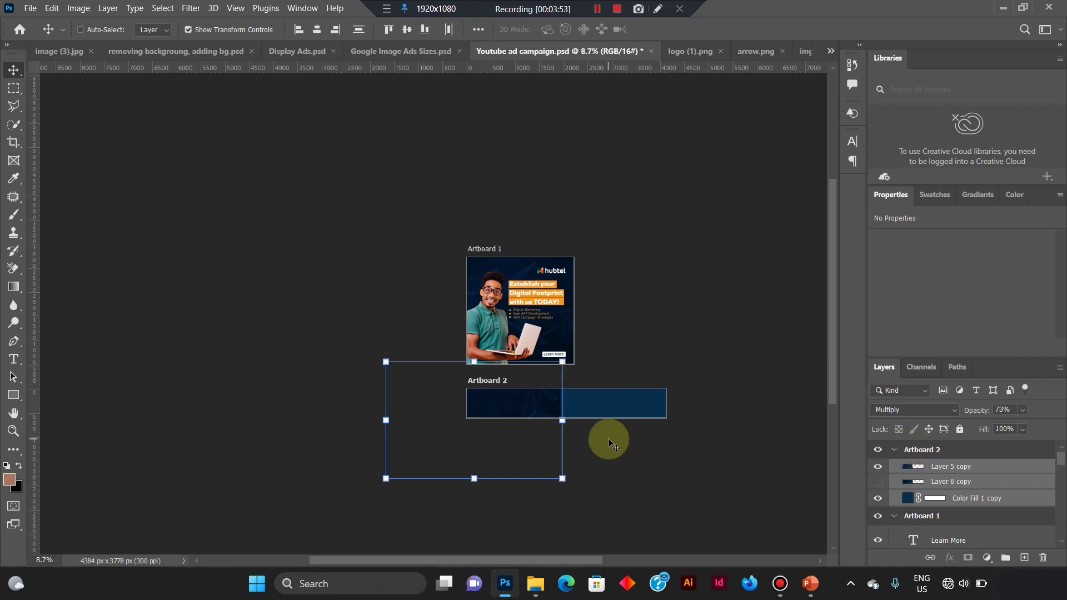
scroll(714, 441, "up", 2)
scroll(611, 516, "up", 1)
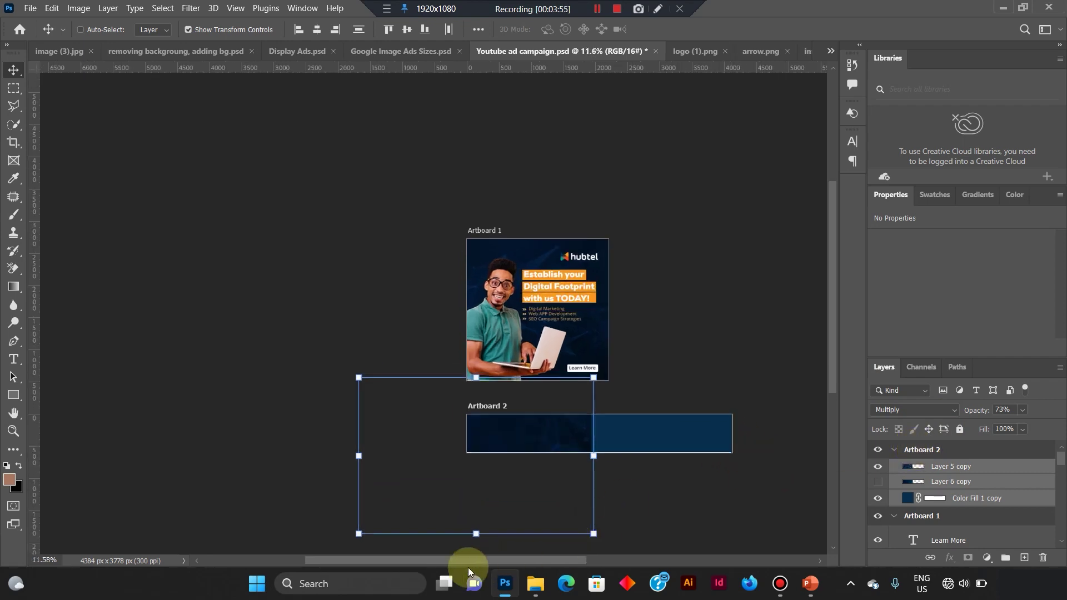
left_click_drag(546, 560, 593, 559)
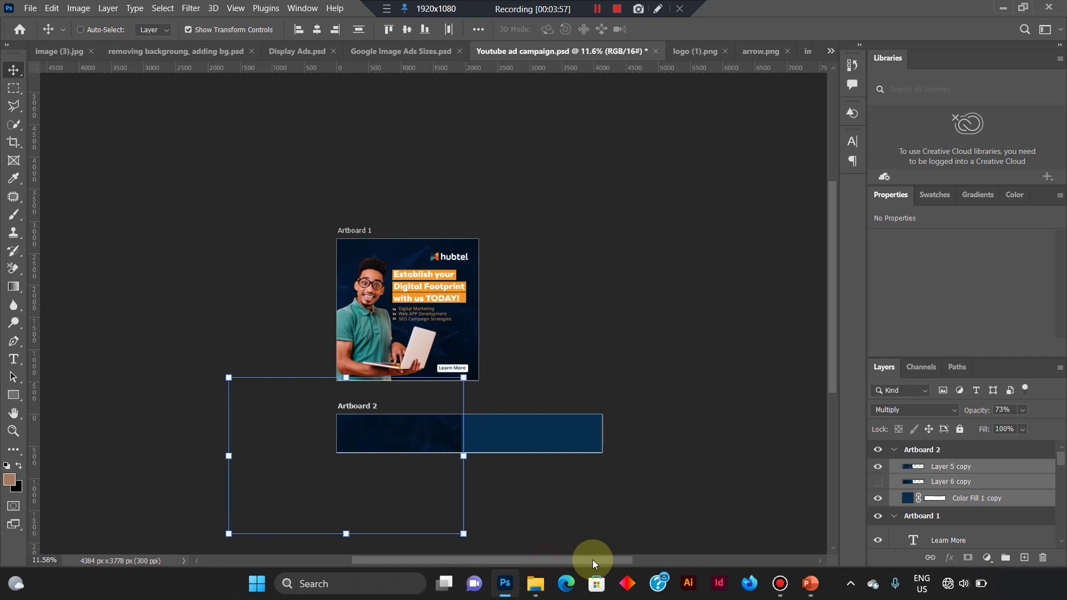
left_click_drag(831, 264, 826, 303)
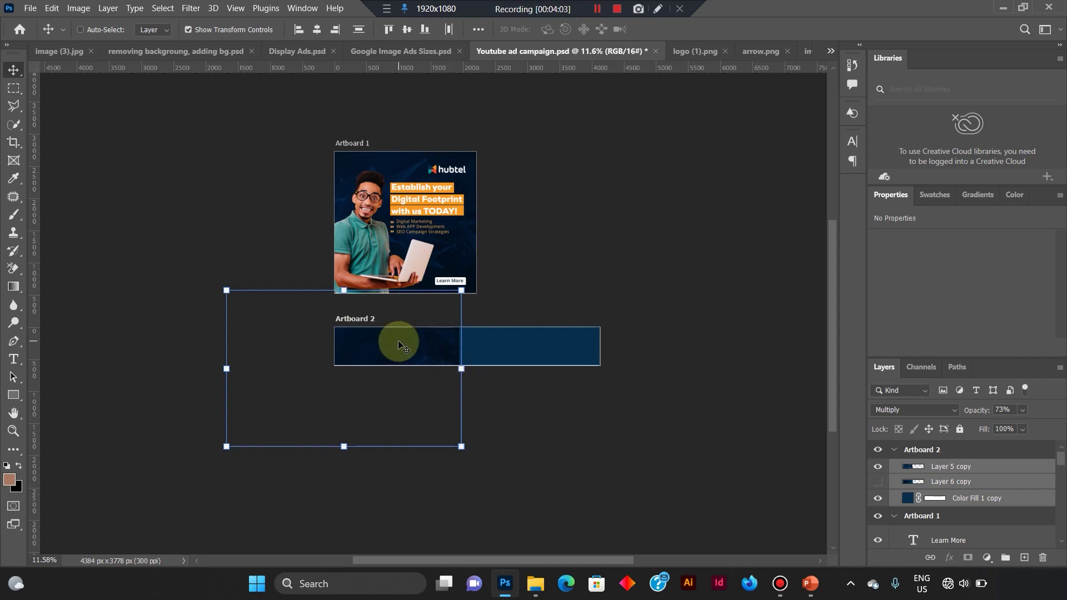
left_click_drag(399, 345, 519, 345)
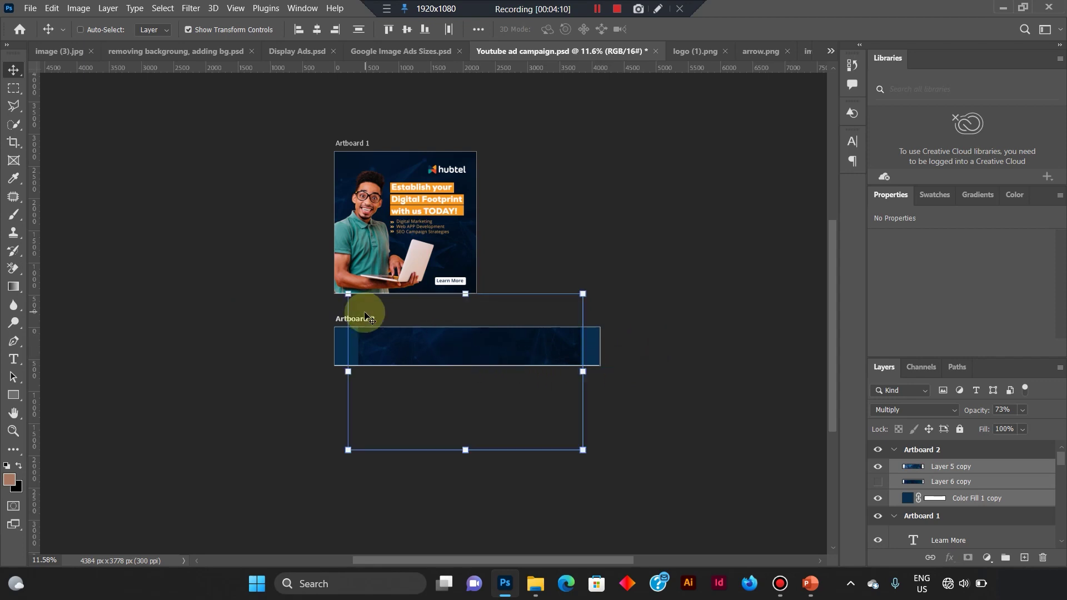
Enlarge the duplicated background layers to about 133% and position them so the texture covers the full width of Artboard 2.
scroll(398, 356, "up", 3)
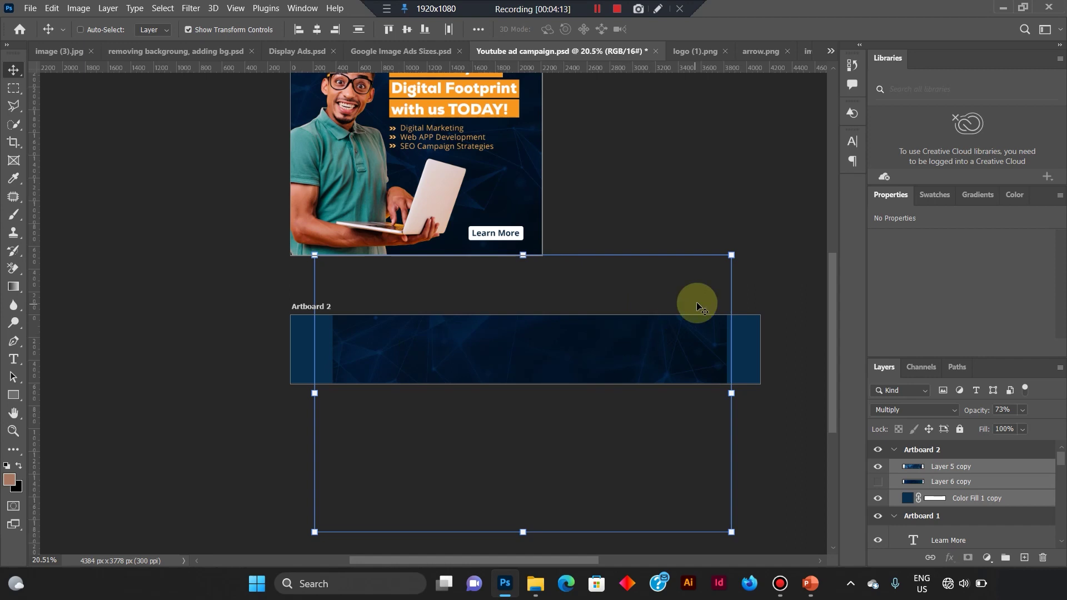
scroll(503, 351, "down", 2)
left_click_drag(387, 462, 332, 500)
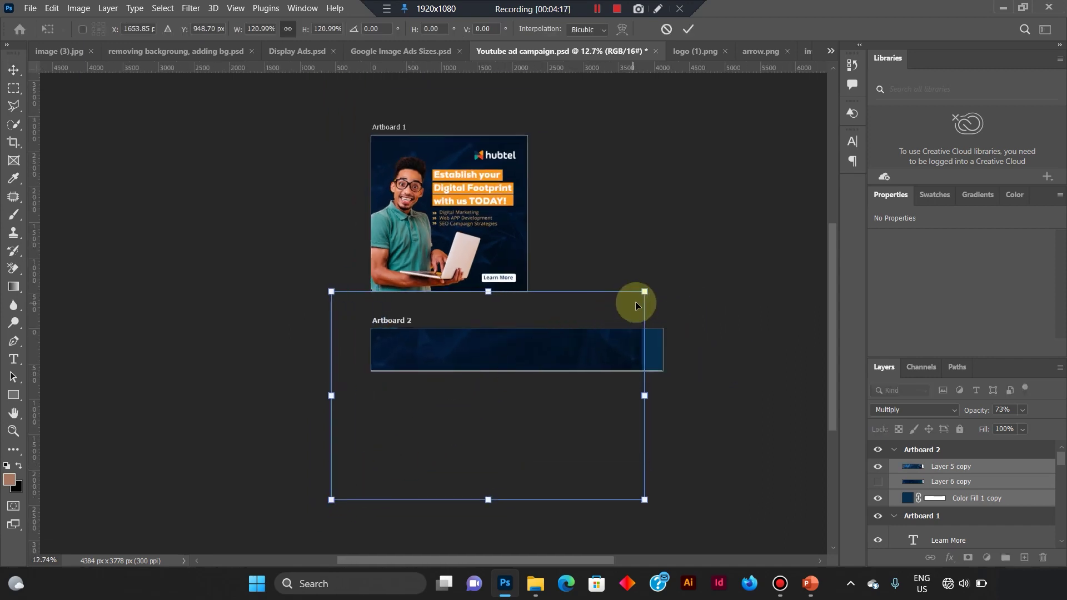
left_click_drag(644, 291, 677, 270)
mouse_move(514, 356)
left_mouse_down()
mouse_move(530, 375)
mouse_move(529, 350)
left_mouse_up()
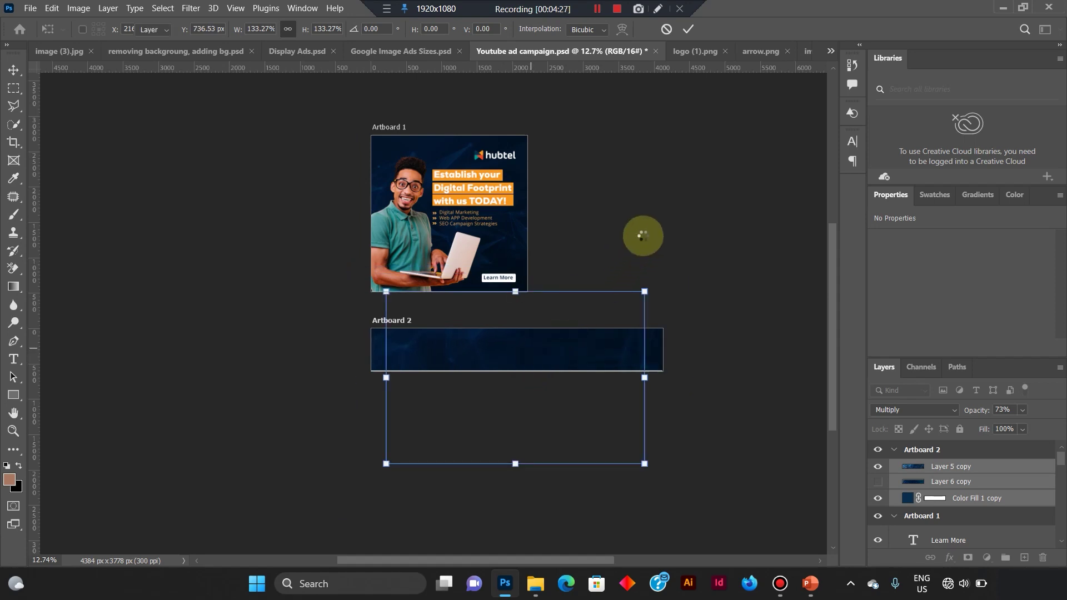
scroll(738, 402, "up", 3)
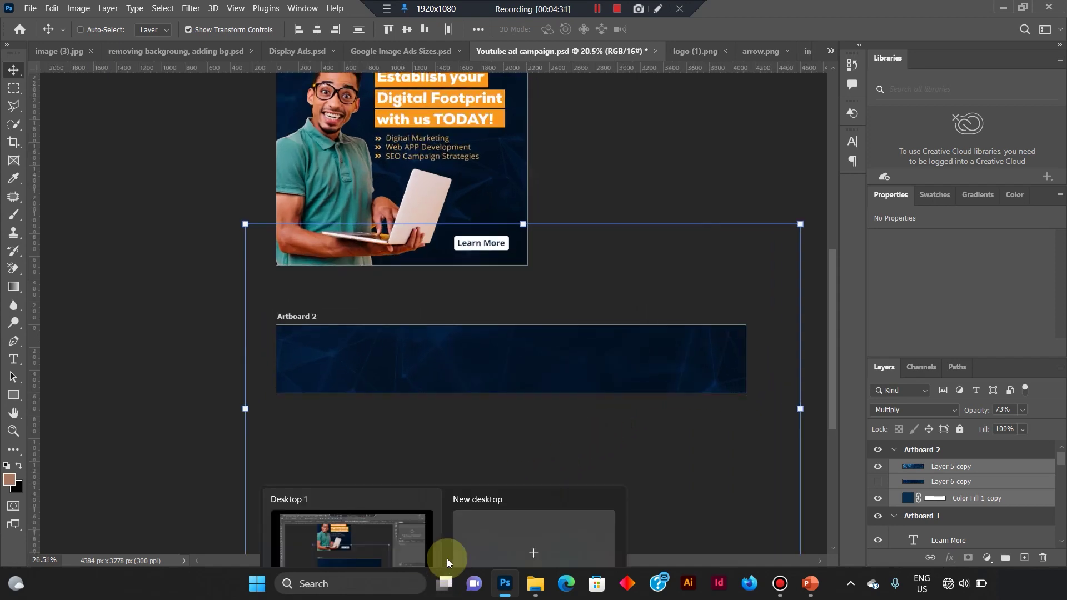
Turn on Auto-Select and link the Logo layer with Rectangle 3 in Artboard 1.
left_click_drag(585, 560, 608, 554)
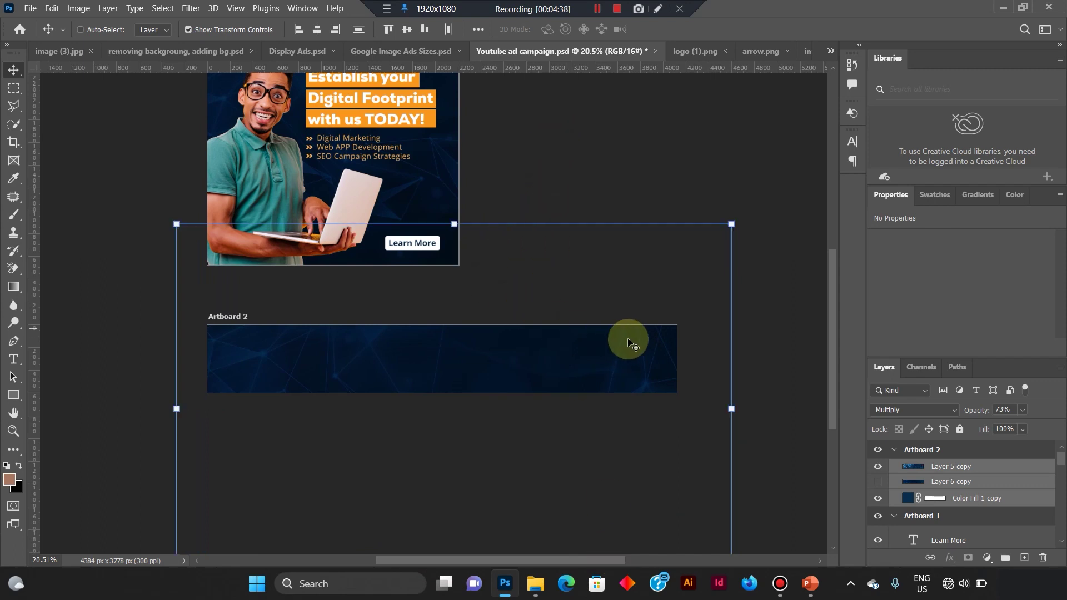
left_click_drag(832, 313, 832, 288)
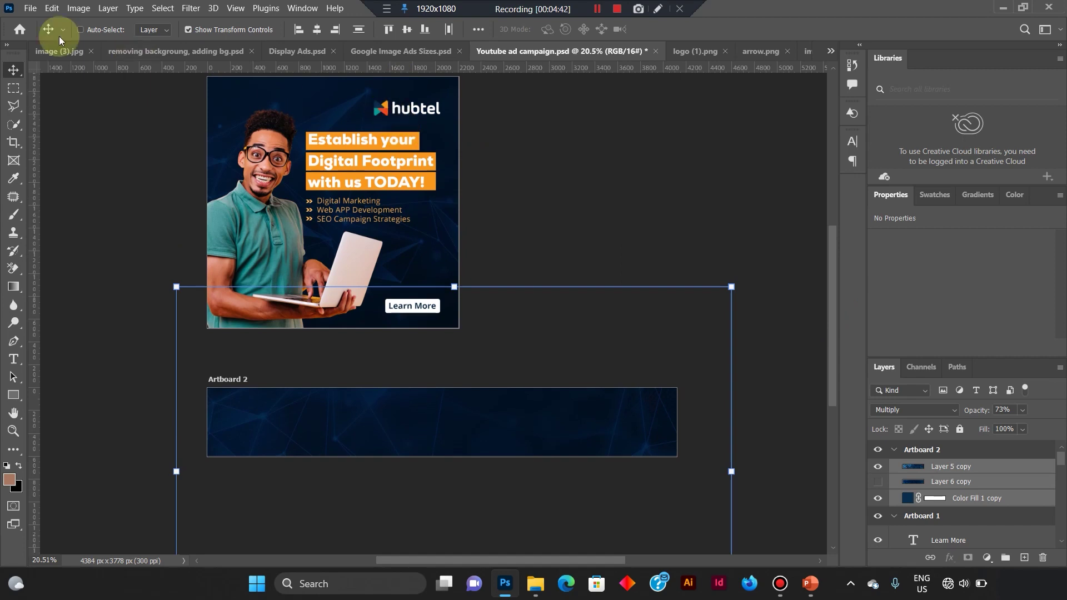
left_click(82, 29)
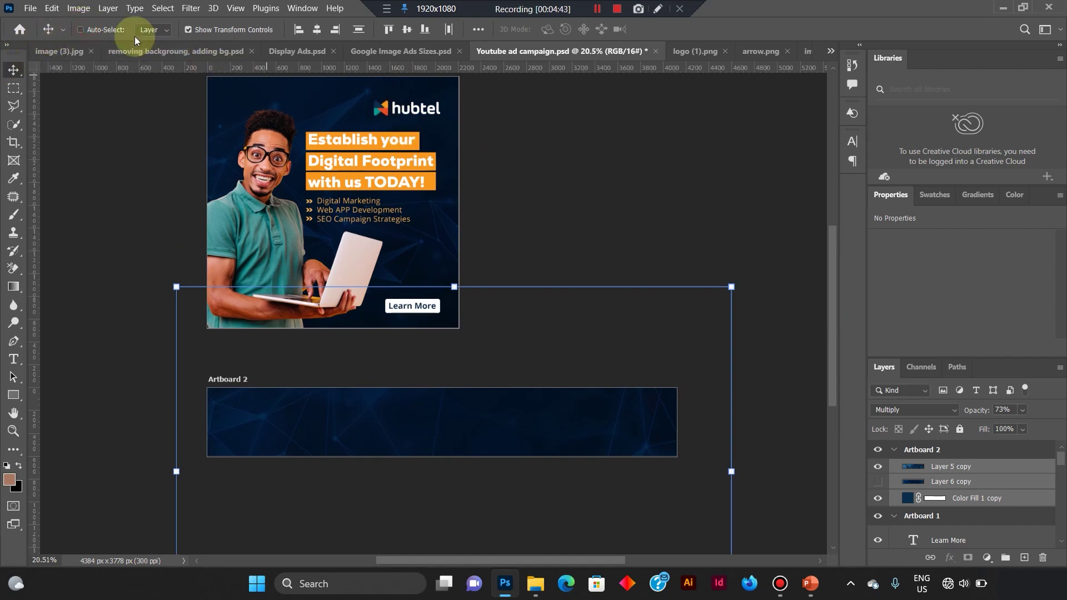
left_click(81, 29)
left_click(383, 107)
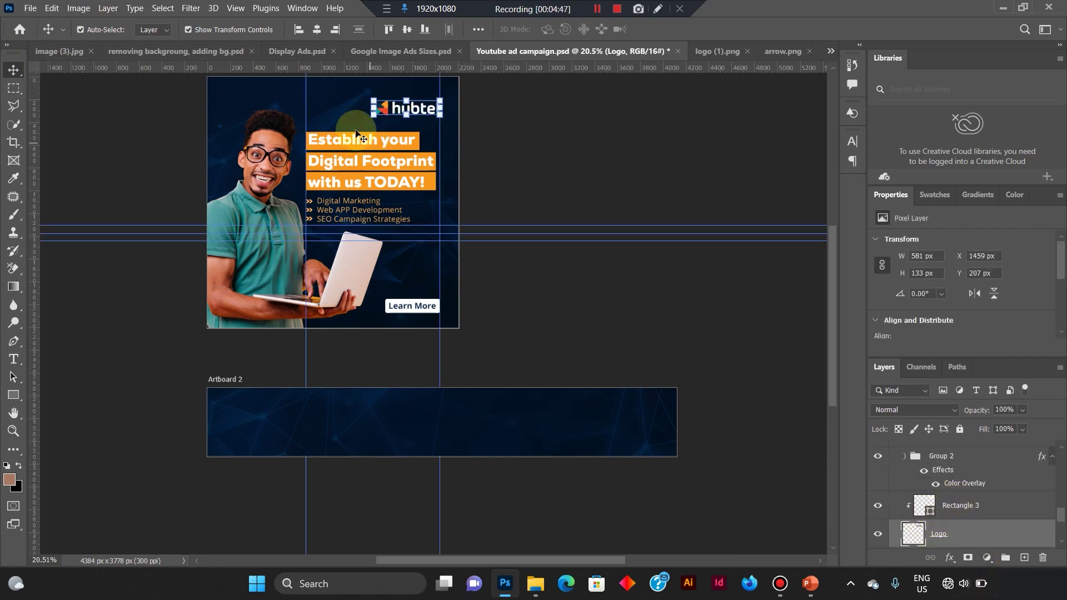
left_click(954, 507)
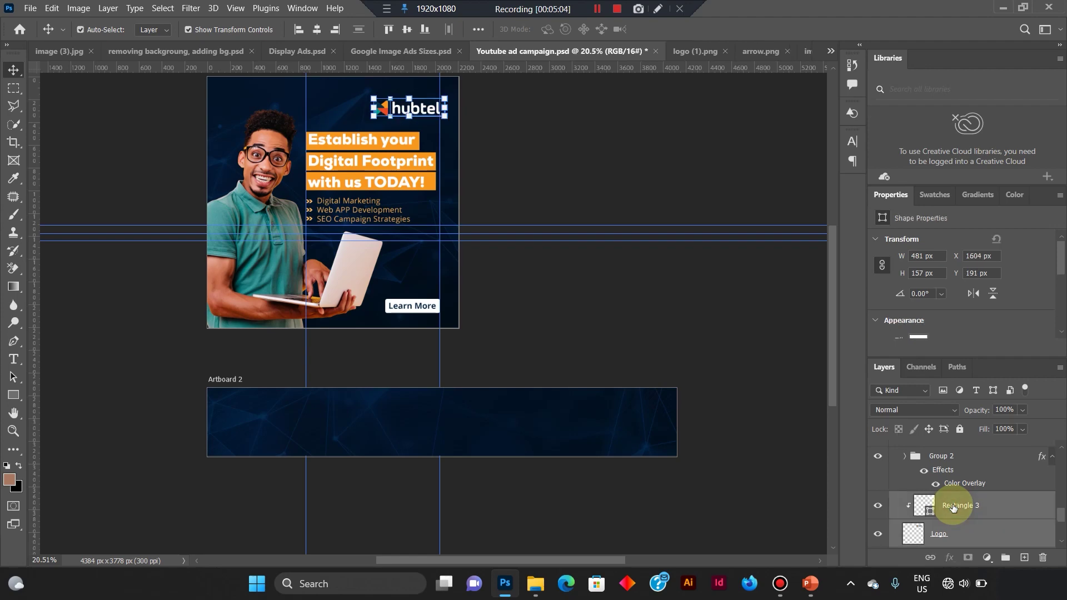
right_click(953, 507)
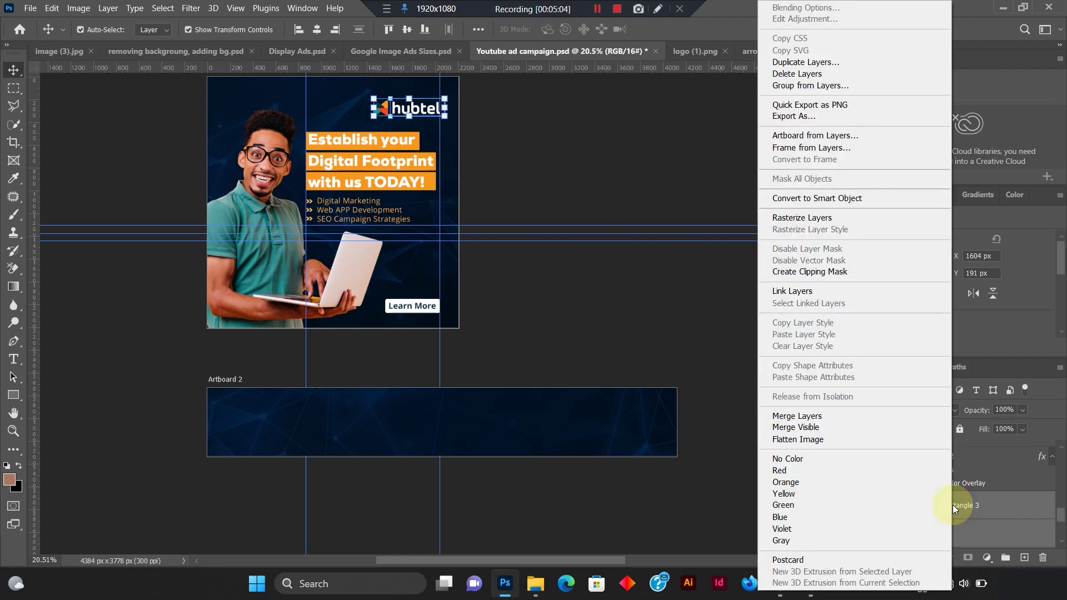
left_click(812, 292)
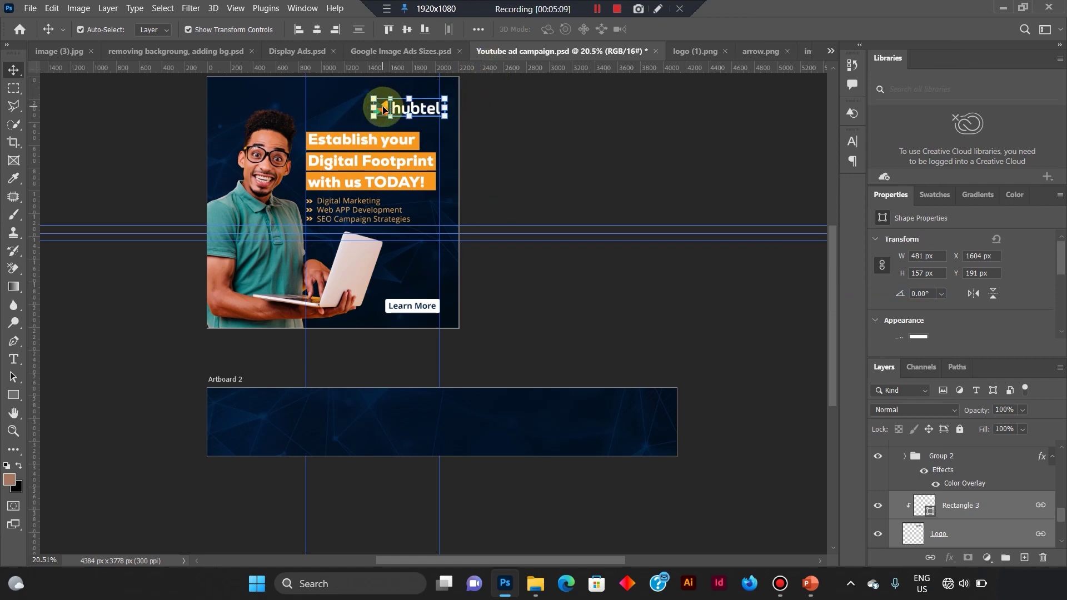
Duplicate the linked Hubtel logo layers from Artboard 1 onto the left end of Artboard 2.
left_click_drag(383, 110, 244, 425)
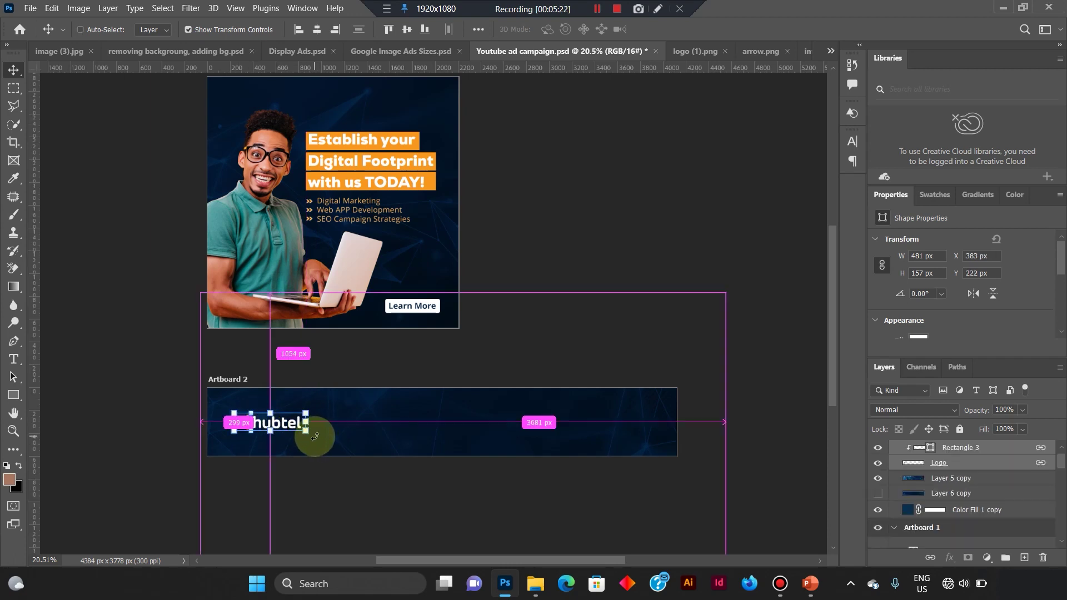
key("ctrl+z")
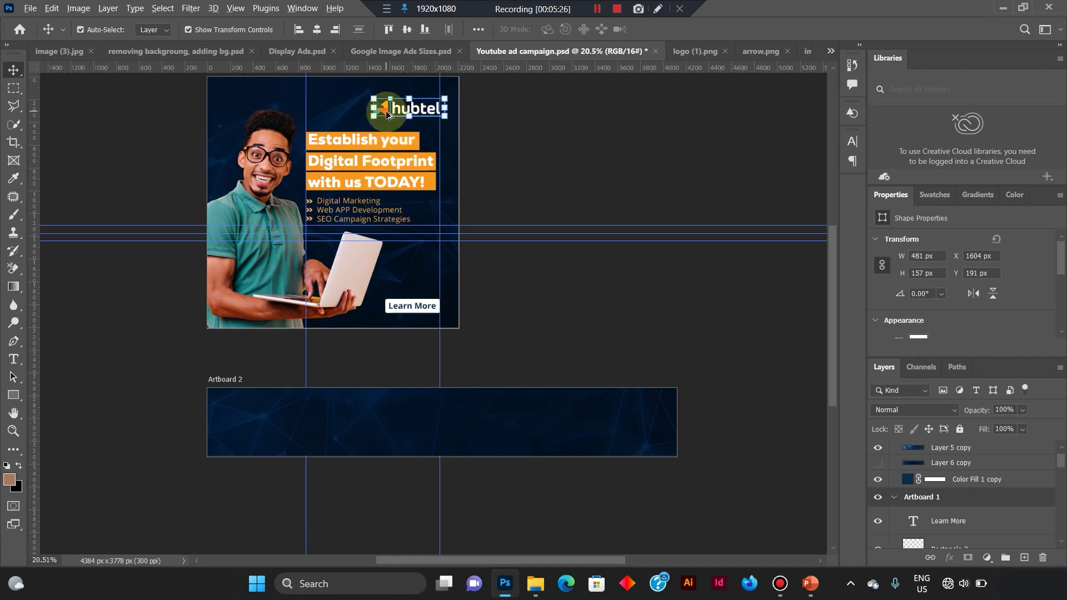
left_click_drag(384, 109, 228, 435)
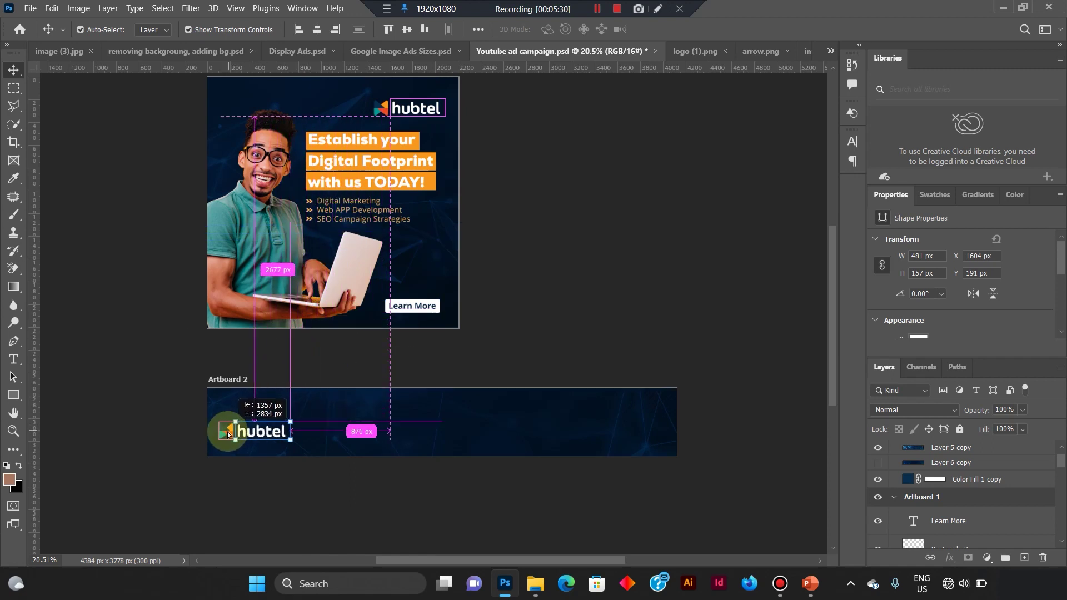
left_click_drag(233, 430, 232, 425)
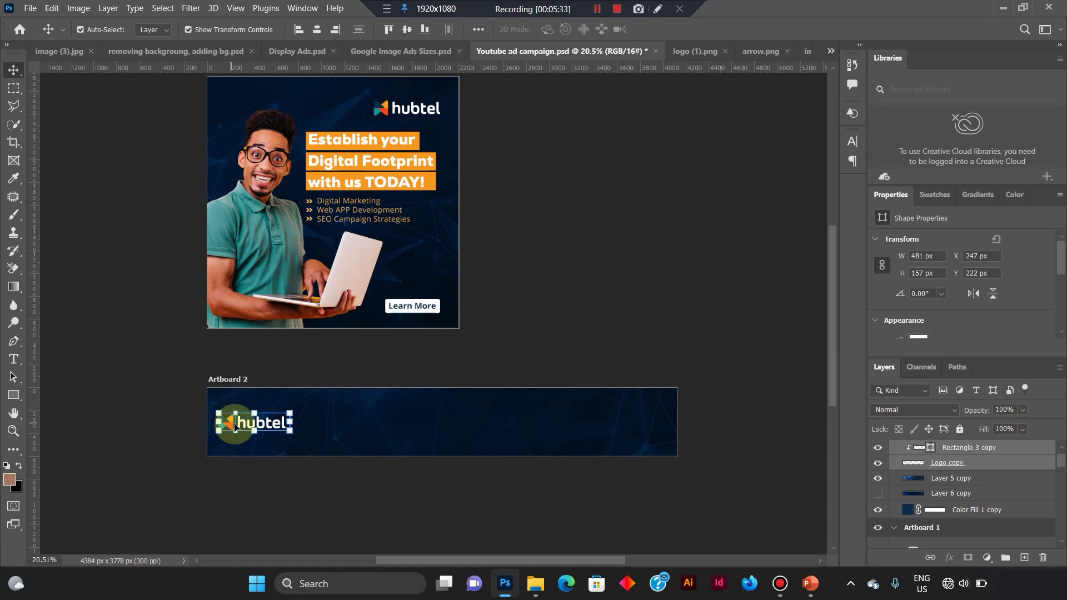
Enlarge the logo copy until its Rectangle 3 copy is about 694 px wide, centring the logo vertically near Artboard 2's left end.
scroll(283, 431, "up", 2)
scroll(250, 443, "up", 1)
left_click_drag(307, 427, 362, 461)
left_click_drag(198, 426, 218, 417)
key("Return")
left_click(102, 380)
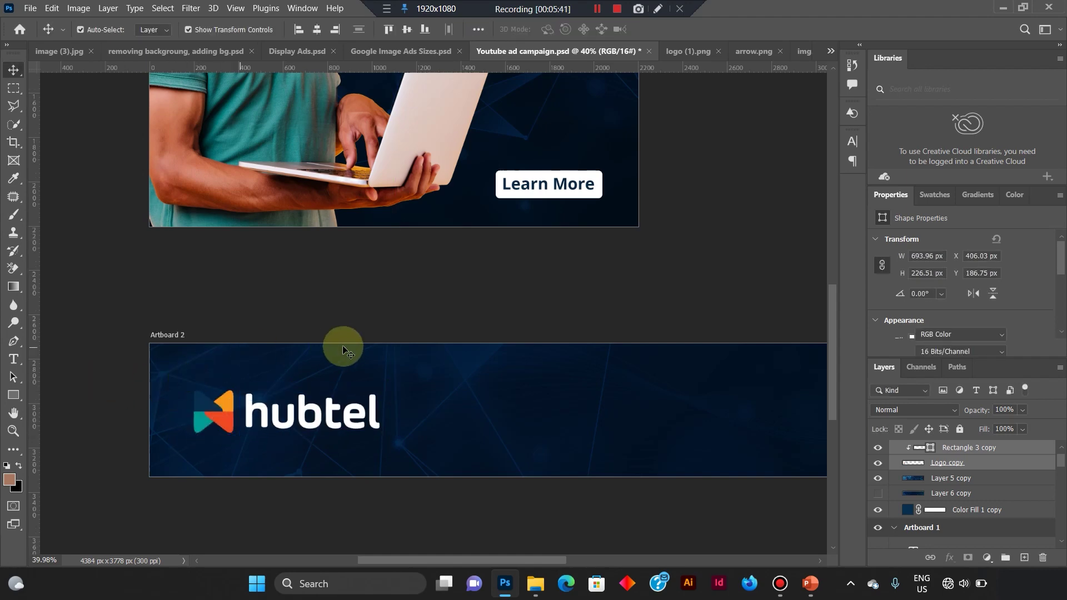
Duplicate the man with the laptop (Layer 4) from Artboard 1 onto Artboard 2, beside the logo copy.
scroll(343, 350, "down", 5)
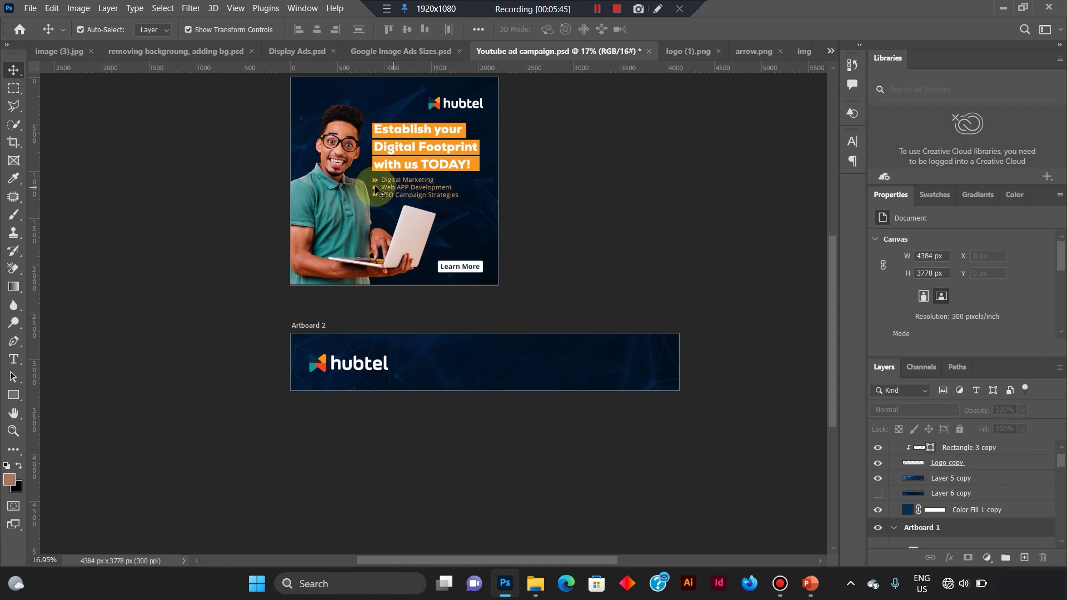
left_click(330, 176)
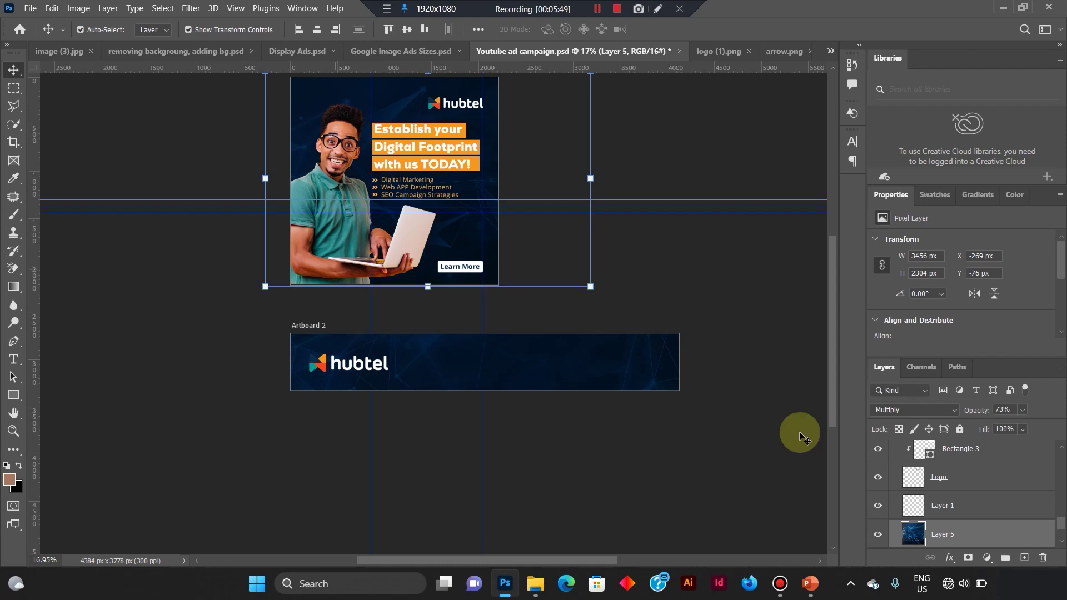
scroll(994, 498, "down", 2)
scroll(994, 498, "up", 6)
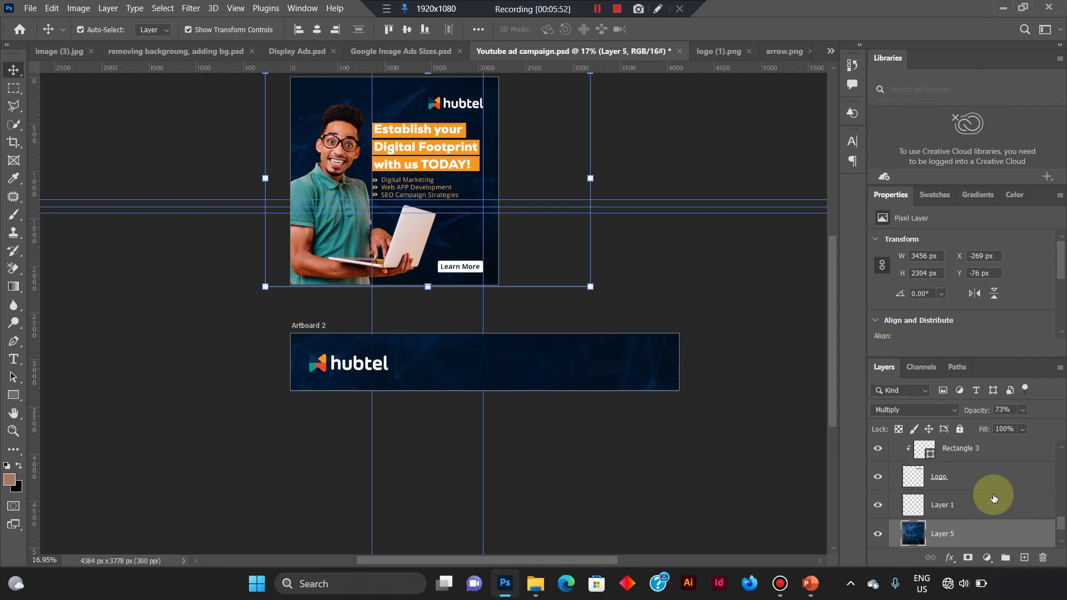
scroll(994, 498, "up", 5)
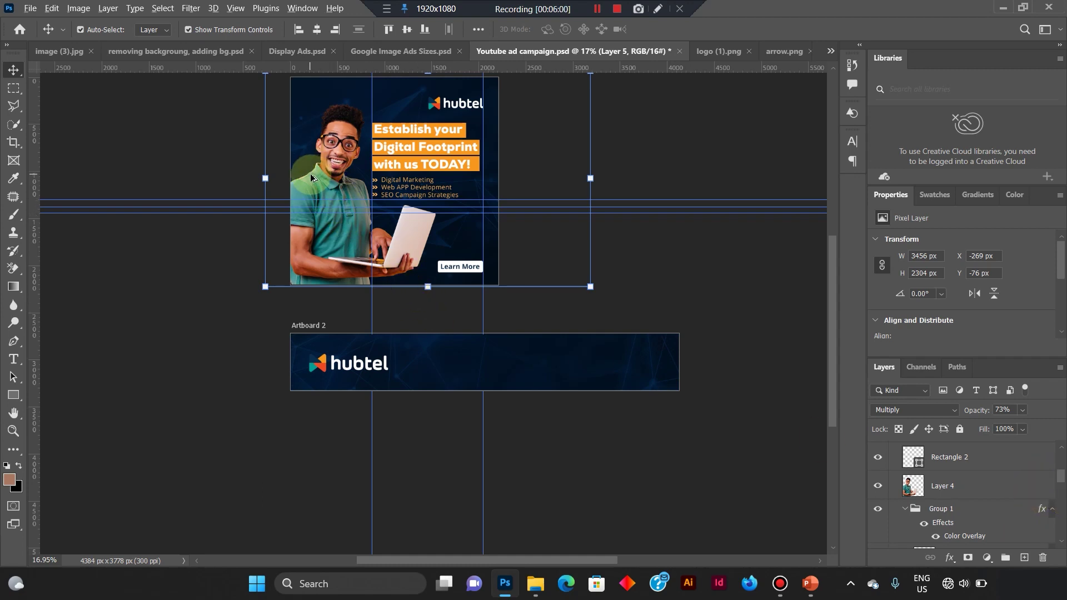
left_click_drag(322, 177, 431, 360)
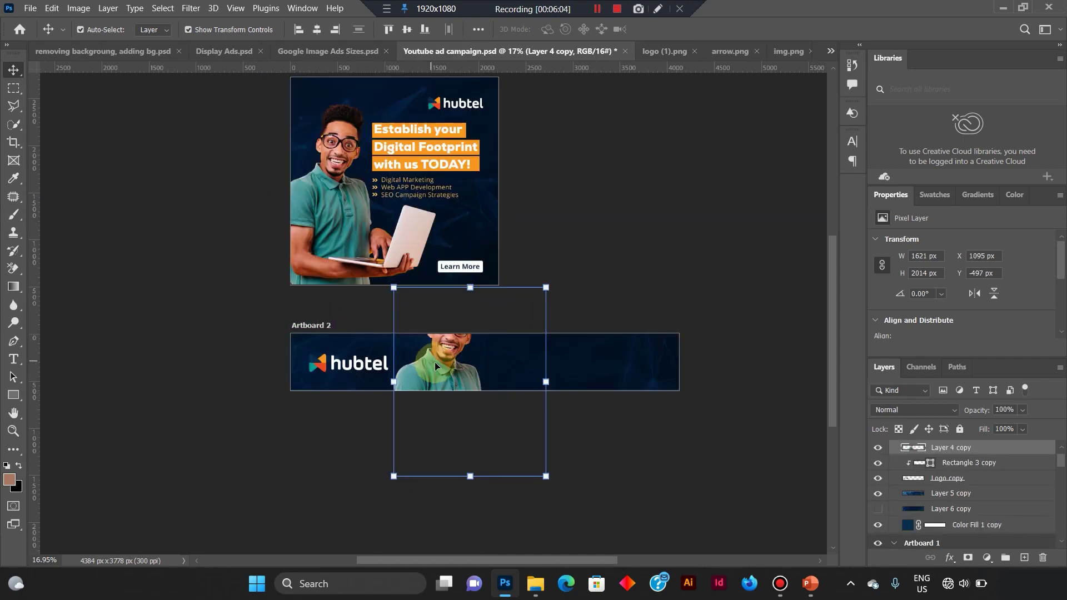
Scale the copied man down to about 34% and place him within Artboard 2's height, right of the logo.
left_click_drag(546, 286, 460, 388)
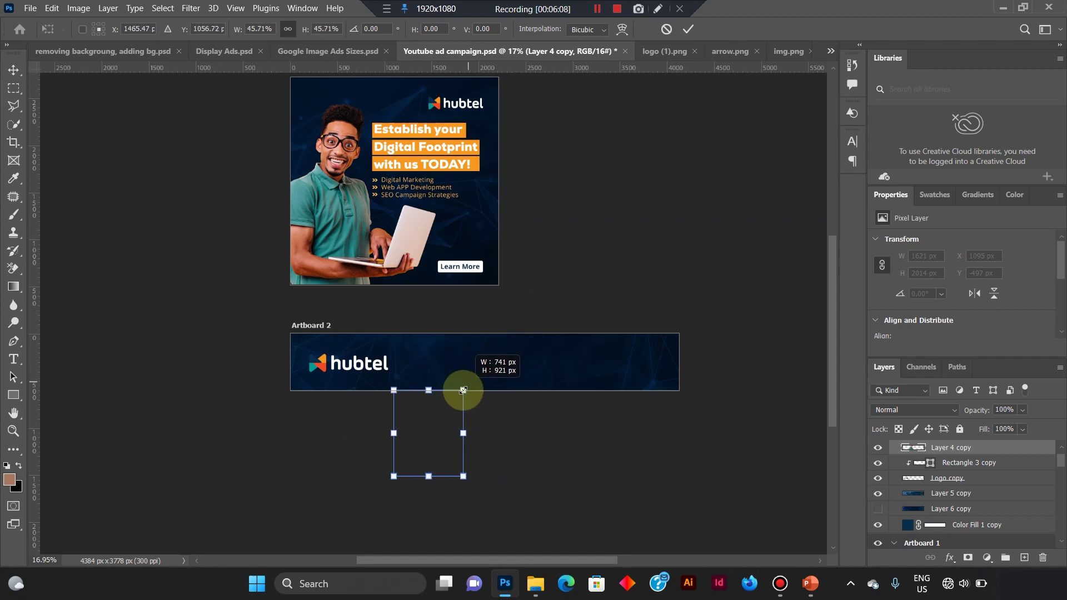
left_click_drag(432, 432, 441, 373)
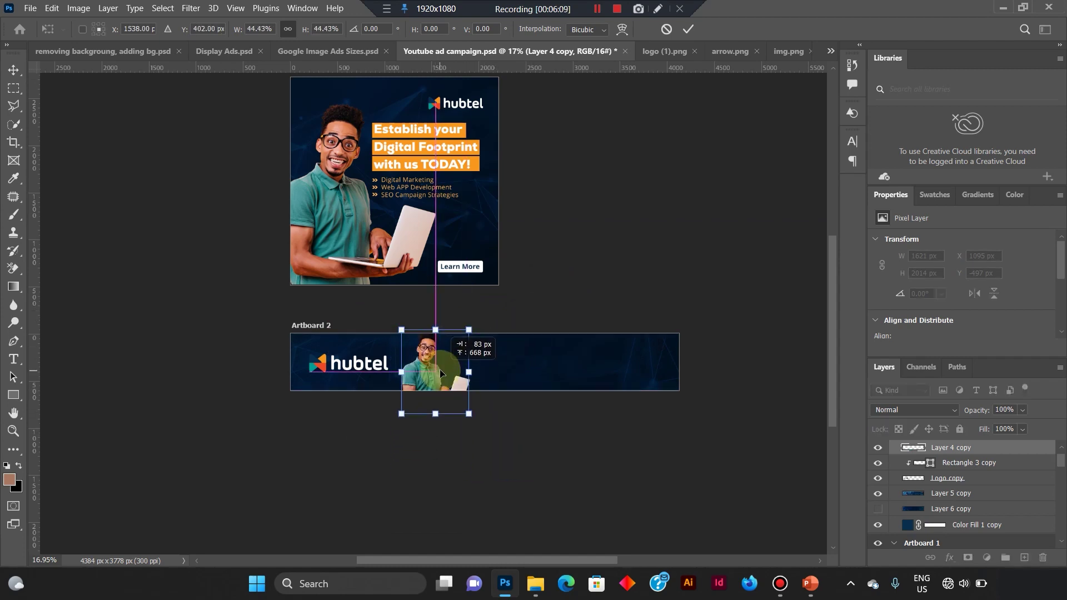
scroll(489, 381, "up", 2)
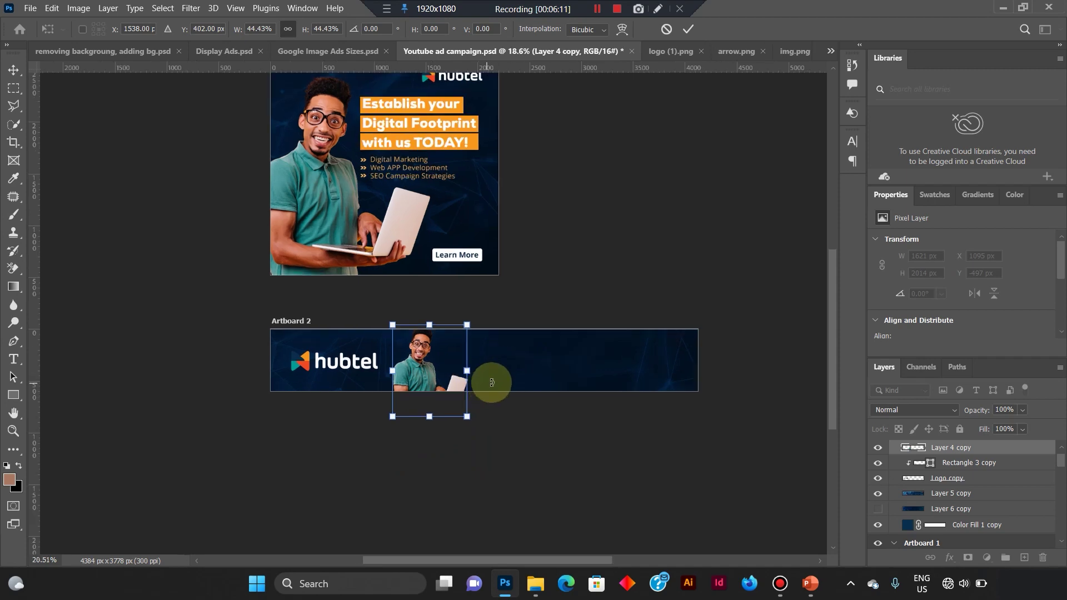
left_click_drag(391, 357, 416, 357)
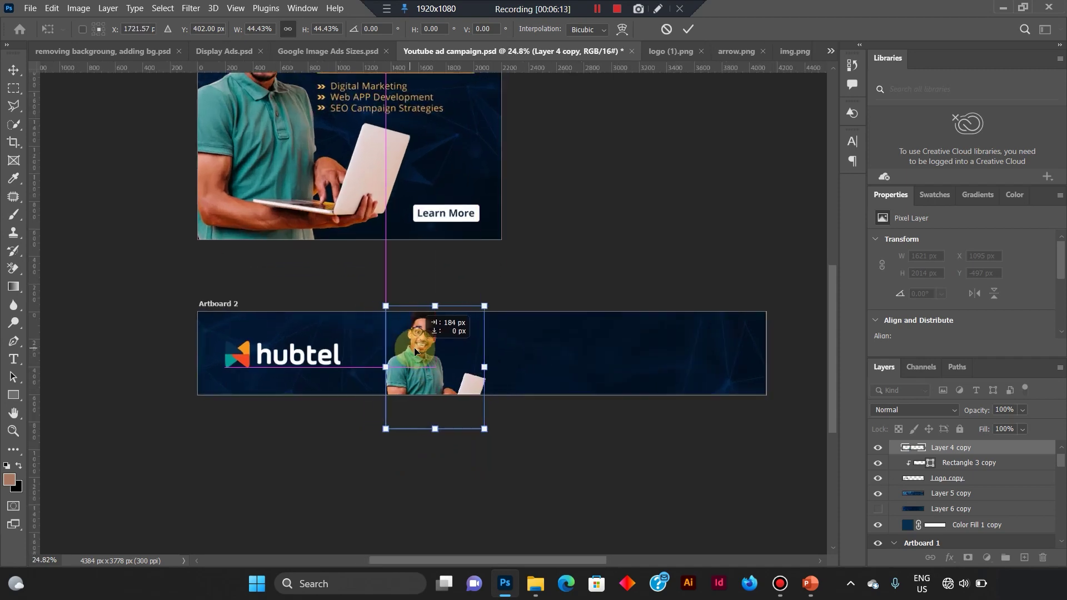
left_click_drag(481, 433, 459, 412)
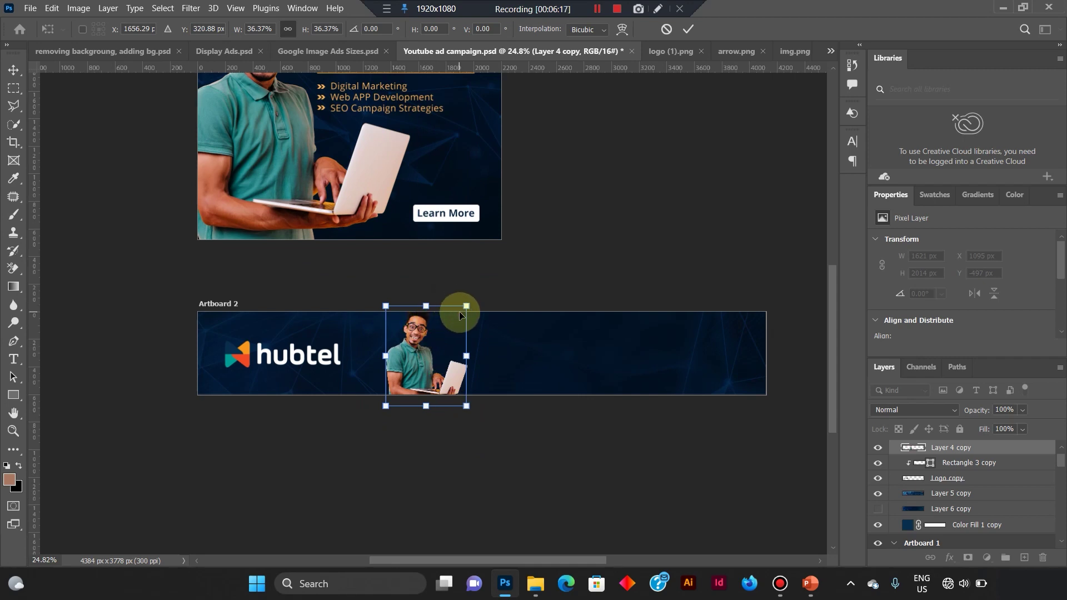
mouse_move(467, 305)
left_mouse_down()
mouse_move(469, 319)
mouse_move(491, 295)
mouse_move(475, 321)
left_mouse_up()
mouse_move(412, 360)
left_mouse_down()
mouse_move(404, 348)
mouse_move(418, 347)
mouse_move(407, 349)
left_mouse_up()
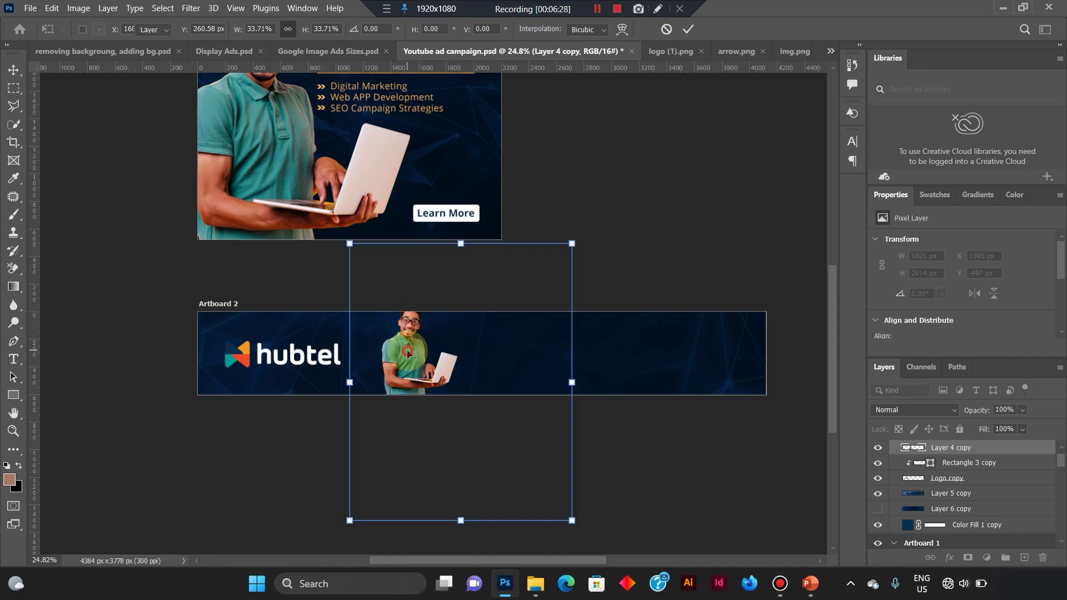
double_click(429, 340)
Resize the copied man to about 565 by 701 px and position him at about X 1280, Y 0 in Artboard 2.
left_click_drag(456, 300, 449, 309)
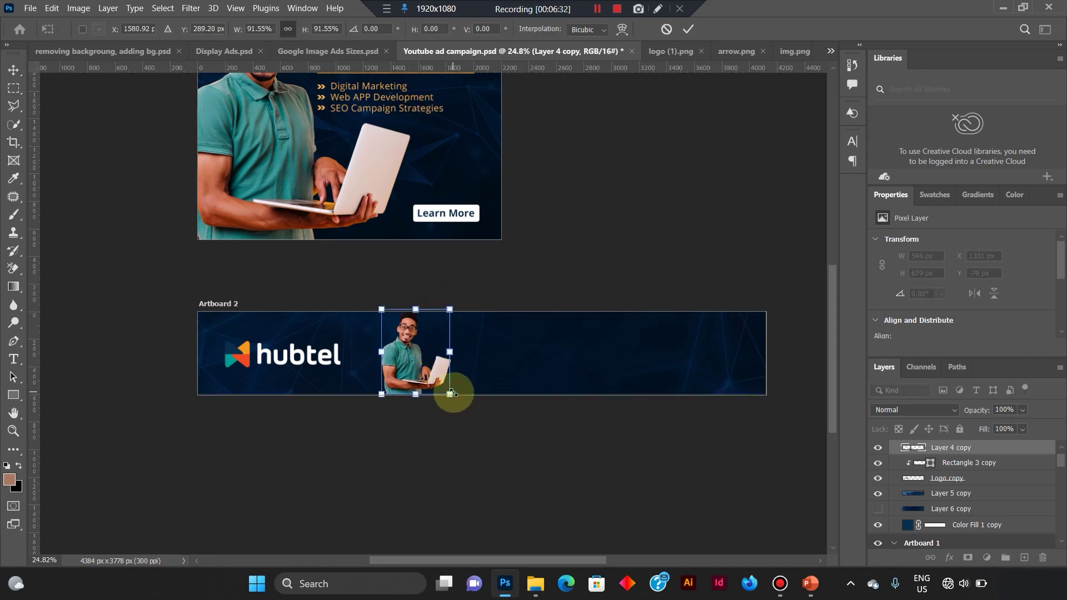
left_click_drag(451, 393, 460, 403)
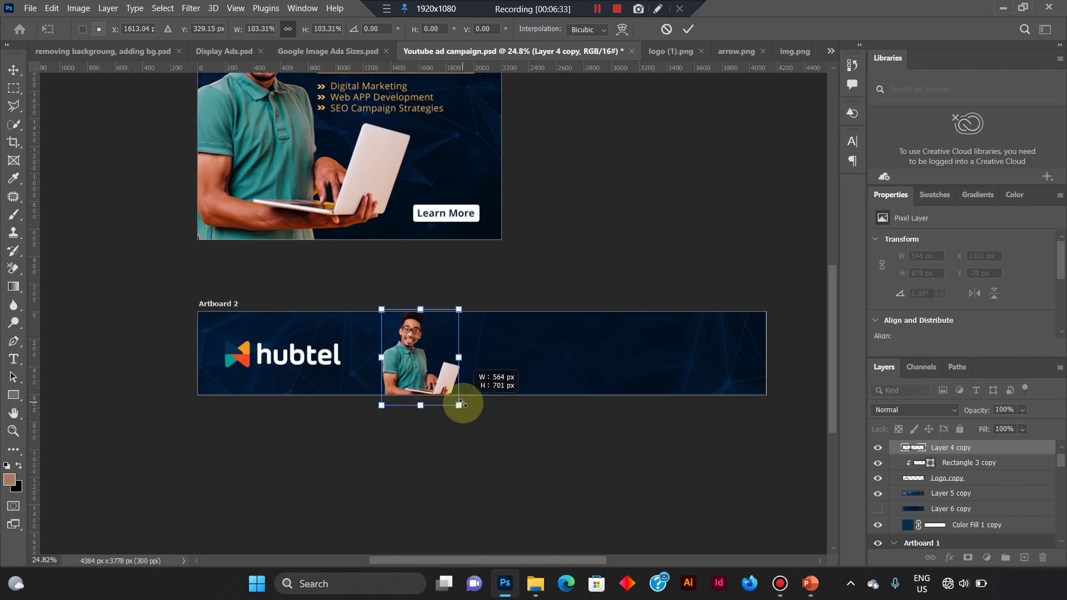
left_click_drag(412, 355, 400, 356)
left_click(578, 259)
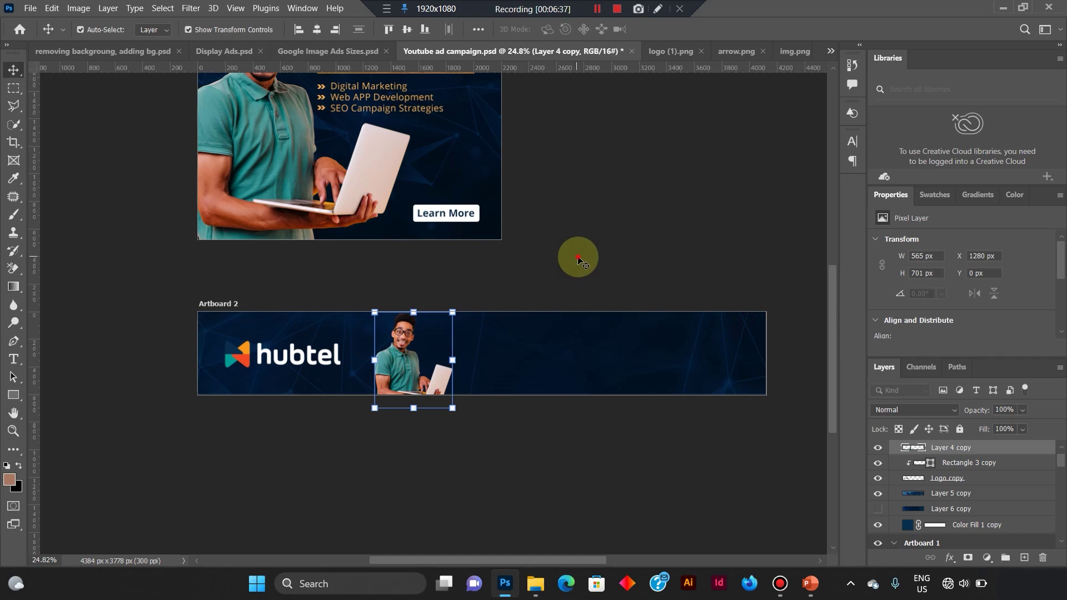
left_click(578, 258)
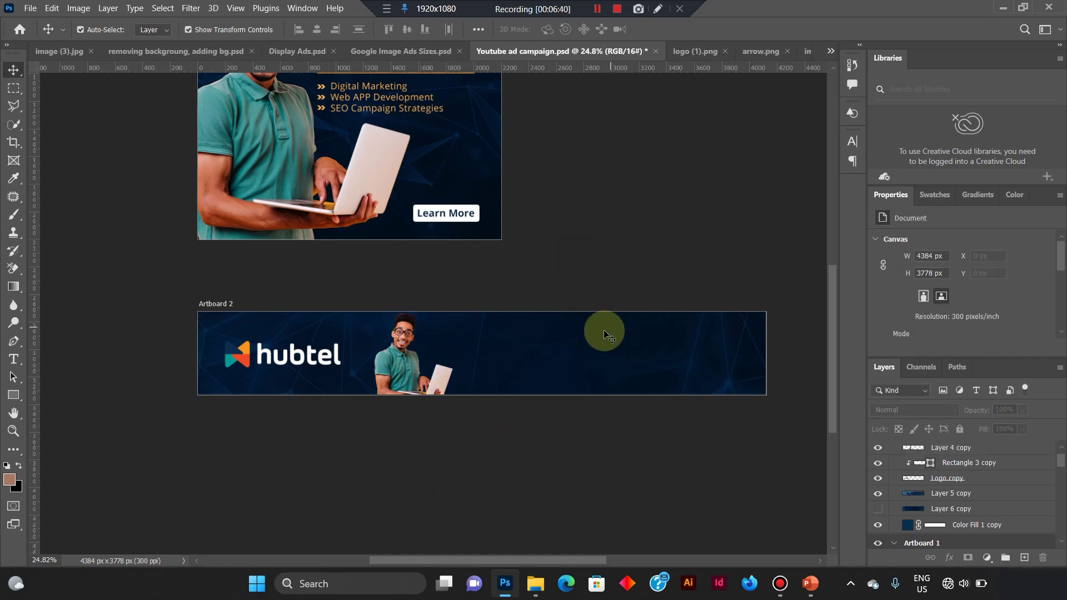
Duplicate the "Establish your Digital Footprint with us TODAY!" text and its Group 2 highlights from Artboard 1 onto Artboard 2, right of the man.
left_click_drag(832, 295, 834, 242)
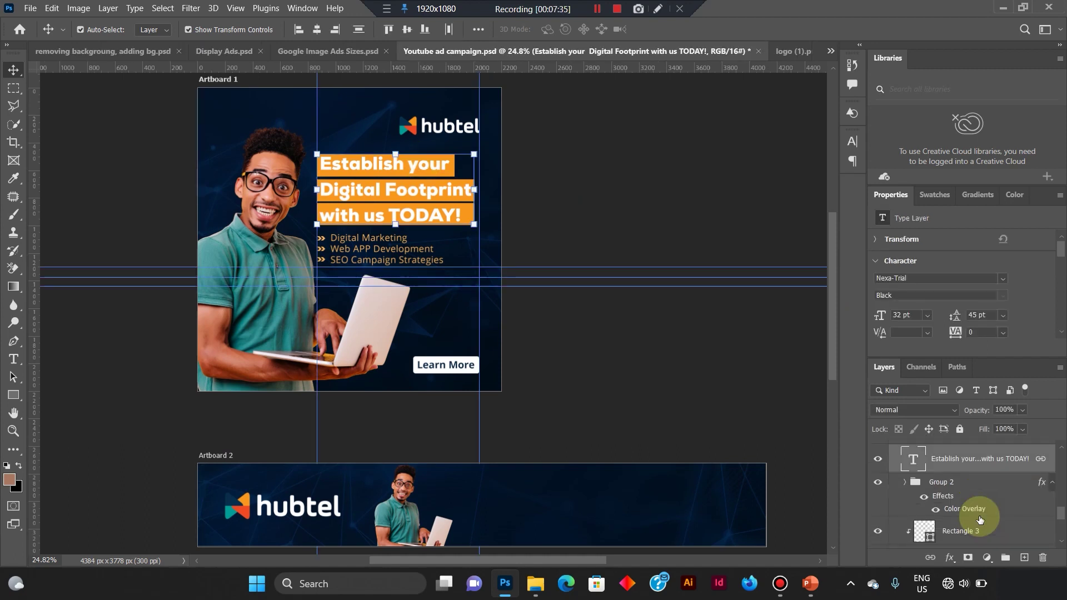
left_click(928, 482)
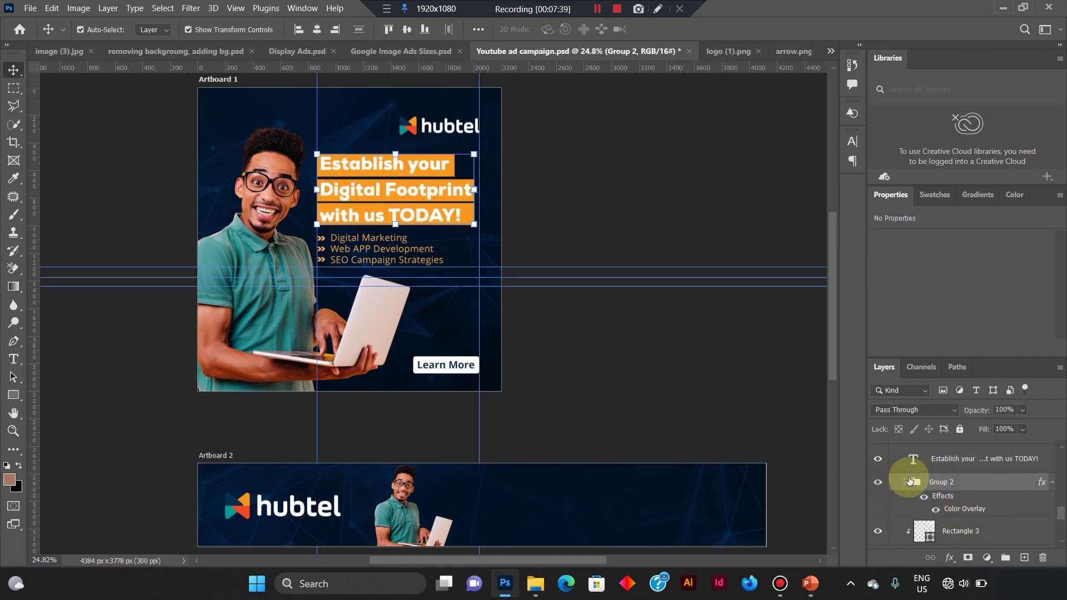
left_click(948, 465, "ctrl")
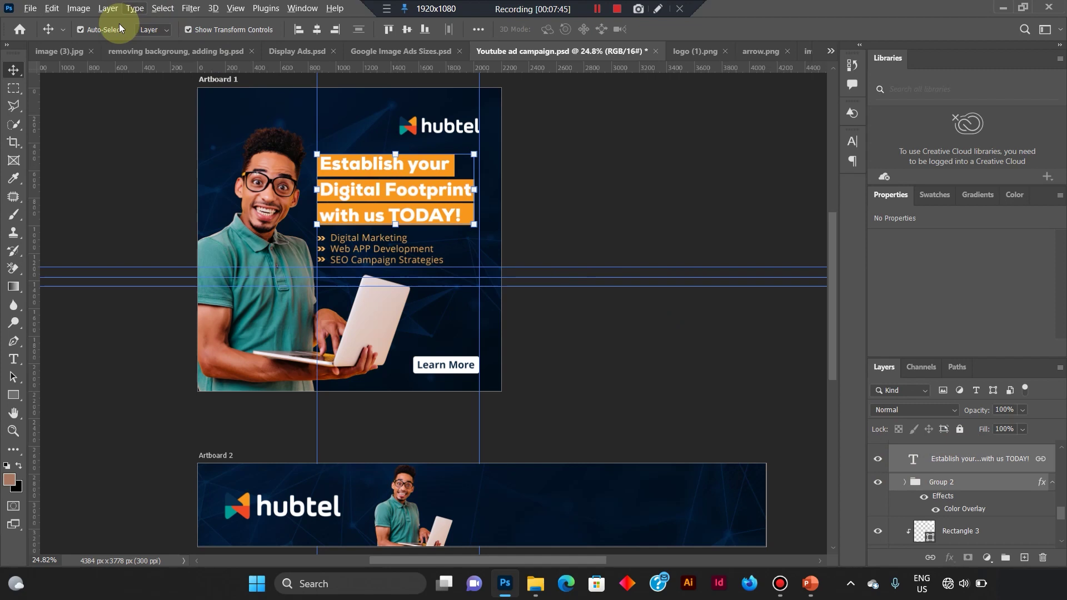
left_click_drag(447, 220, 605, 527)
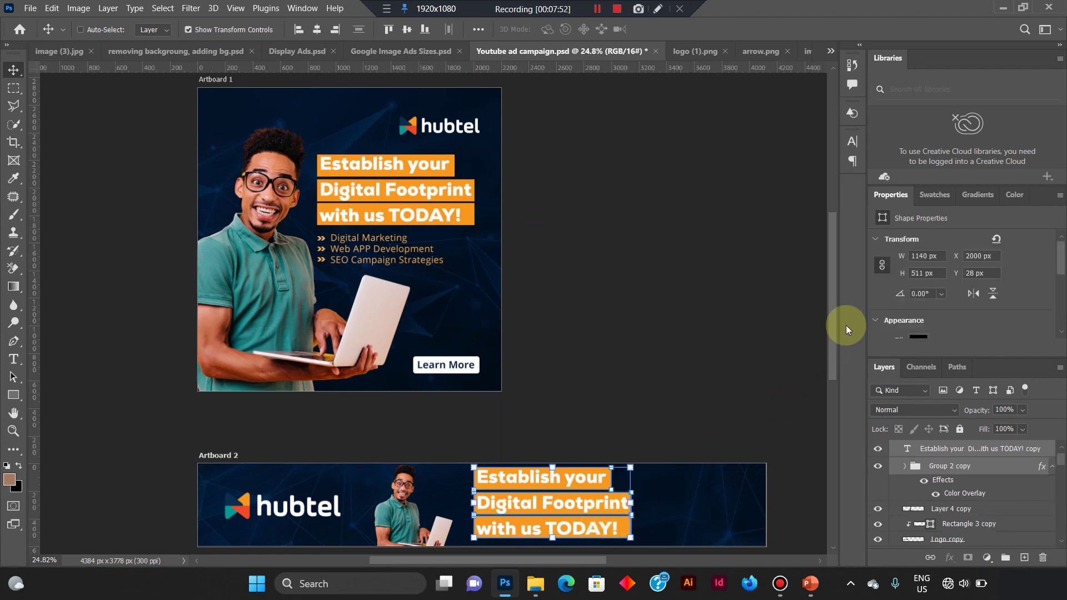
Scale the copied headline and its highlights to about 81% and position them at about X 2040, Y 98 px in Artboard 2.
scroll(832, 319, "down", 4)
scroll(618, 435, "up", 1)
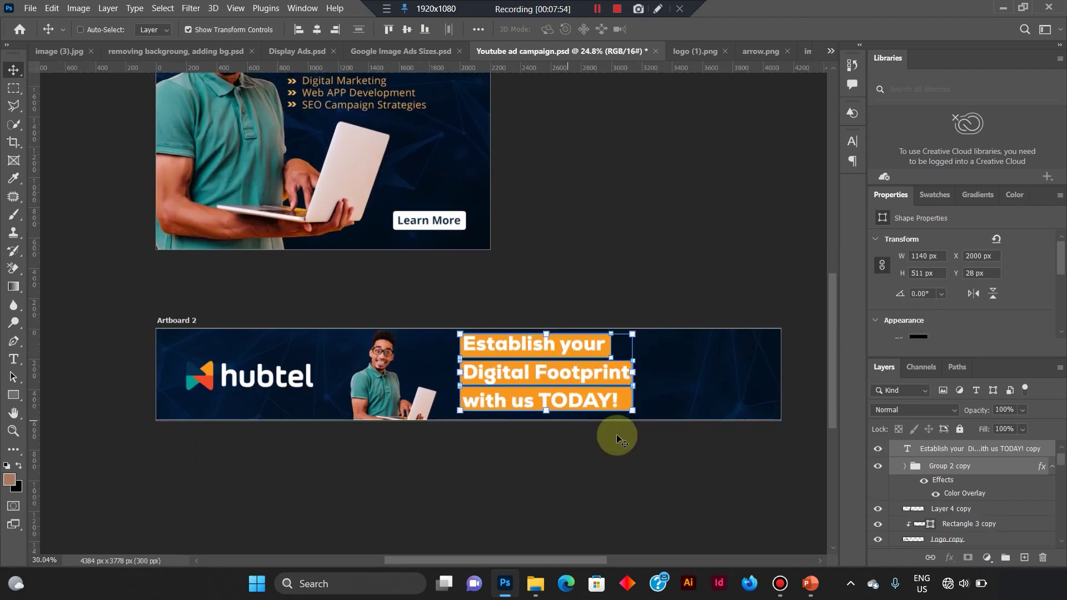
scroll(618, 434, "up", 2)
left_click_drag(637, 316, 598, 332)
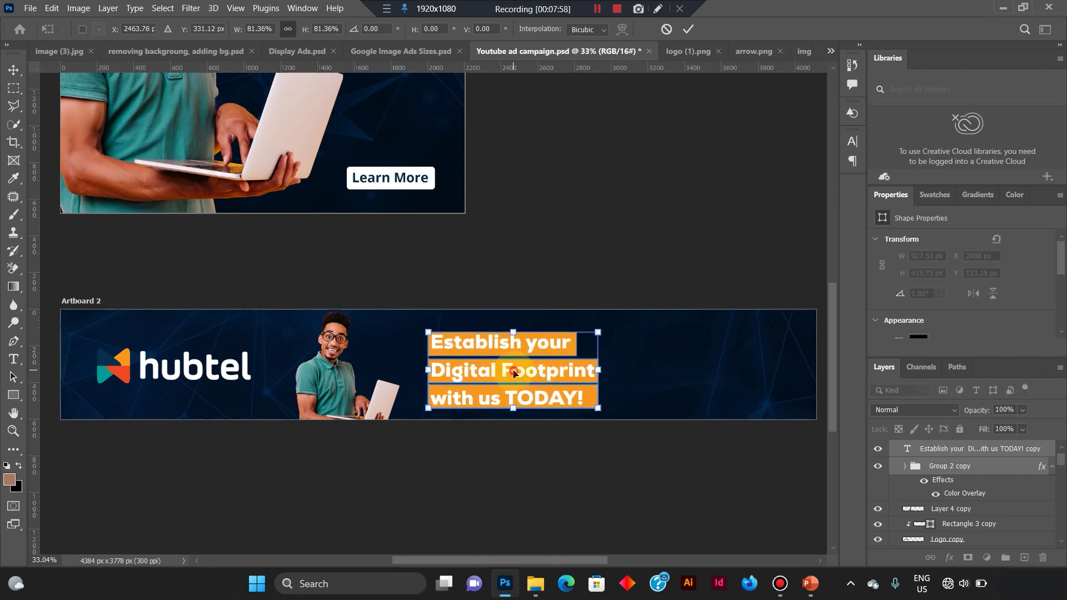
left_click_drag(512, 373, 520, 371)
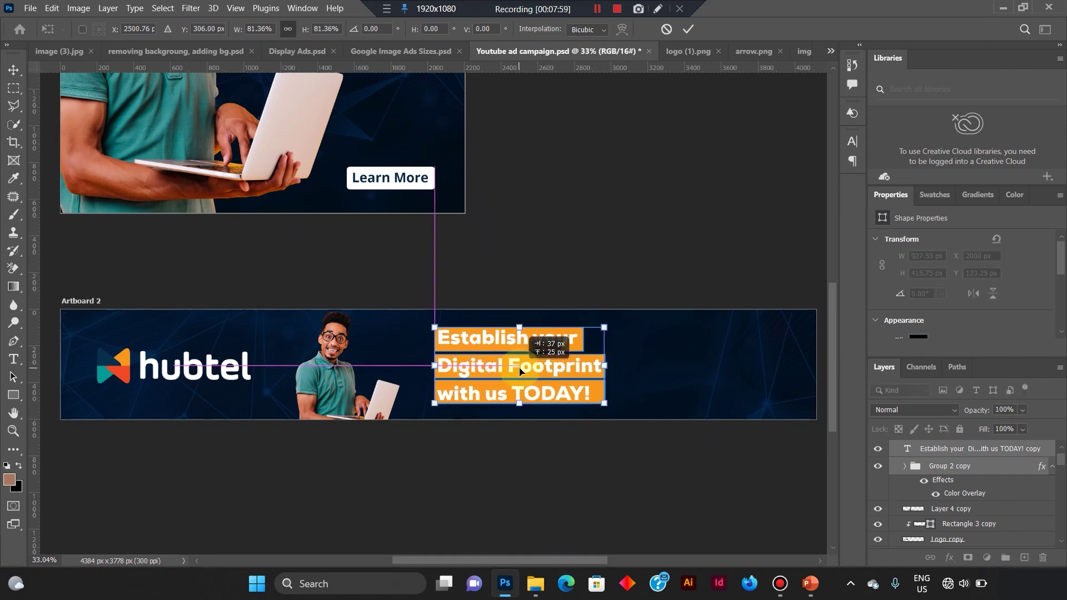
left_click_drag(520, 371, 520, 369)
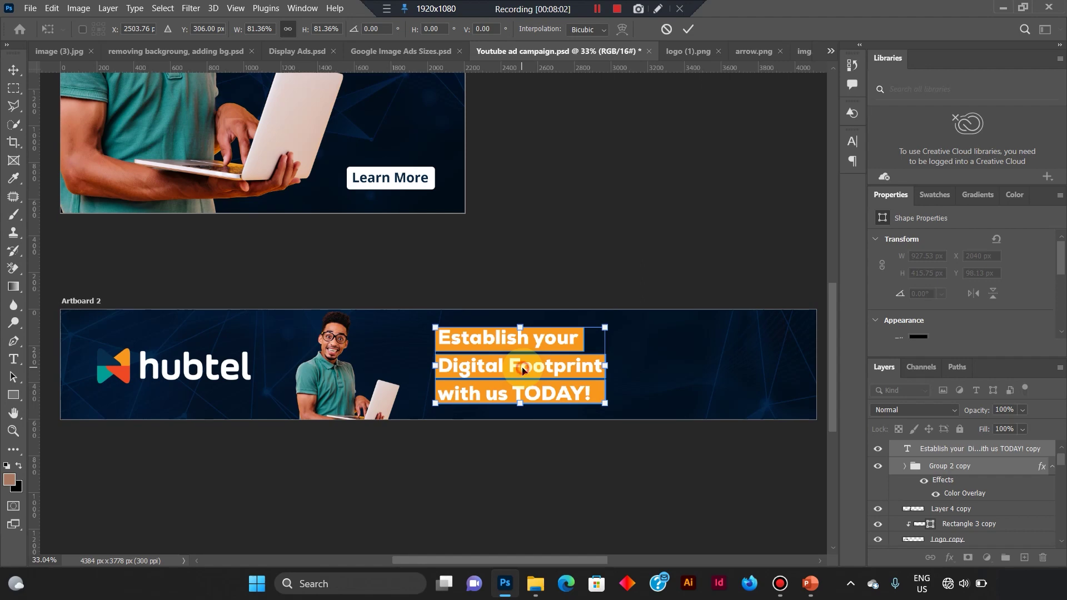
key("Return")
key("ctrl+t")
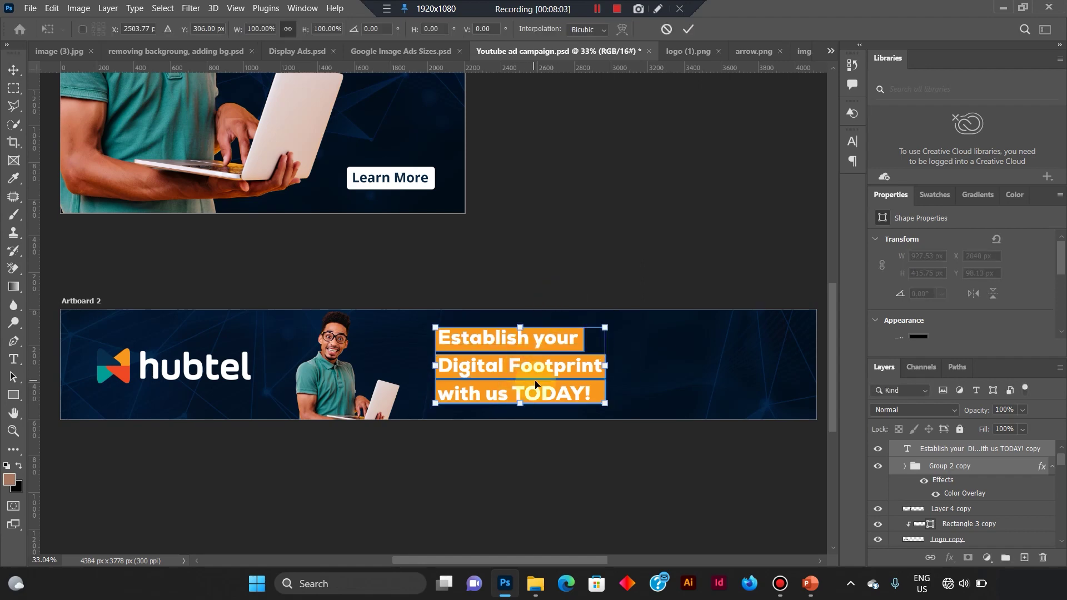
key("Return")
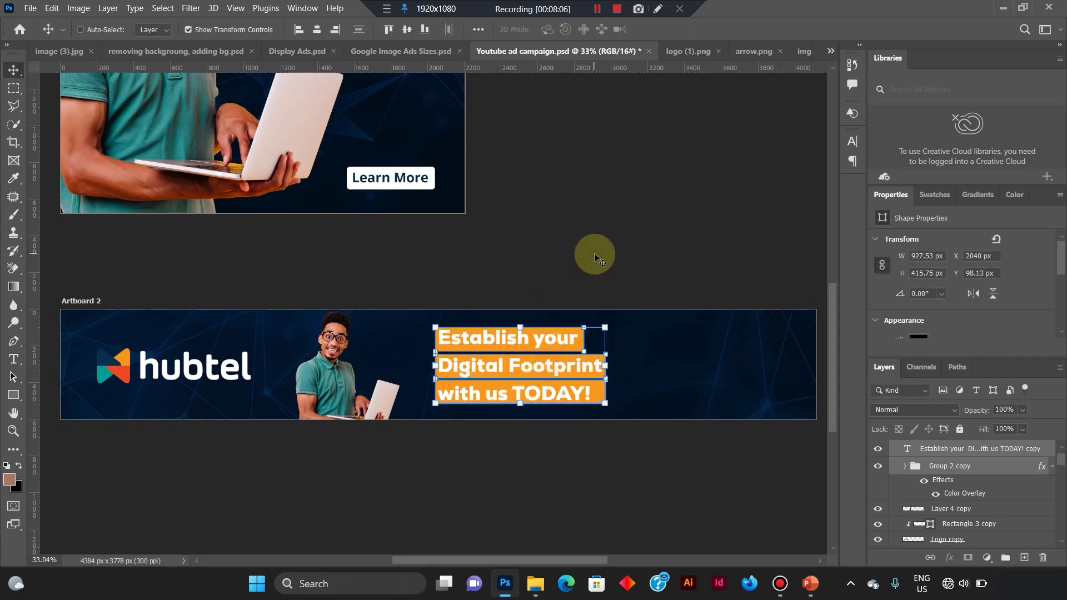
Turn on Auto-Select for layers and link the Learn More text with its Rectangle 2 button shape in Artboard 1.
scroll(595, 255, "down", 1)
scroll(595, 256, "down", 4)
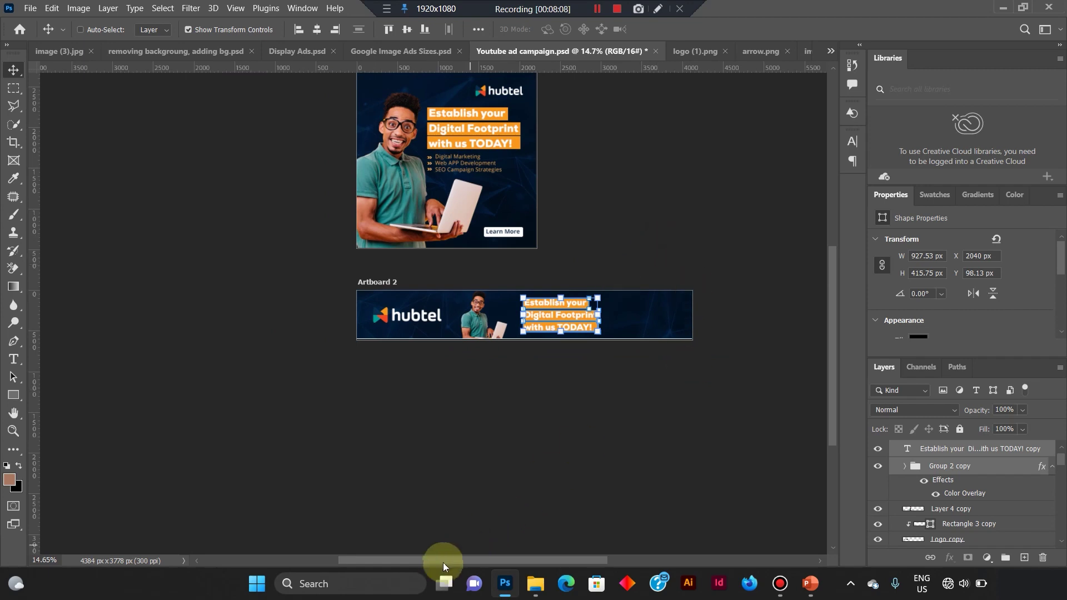
left_click_drag(443, 565, 460, 561)
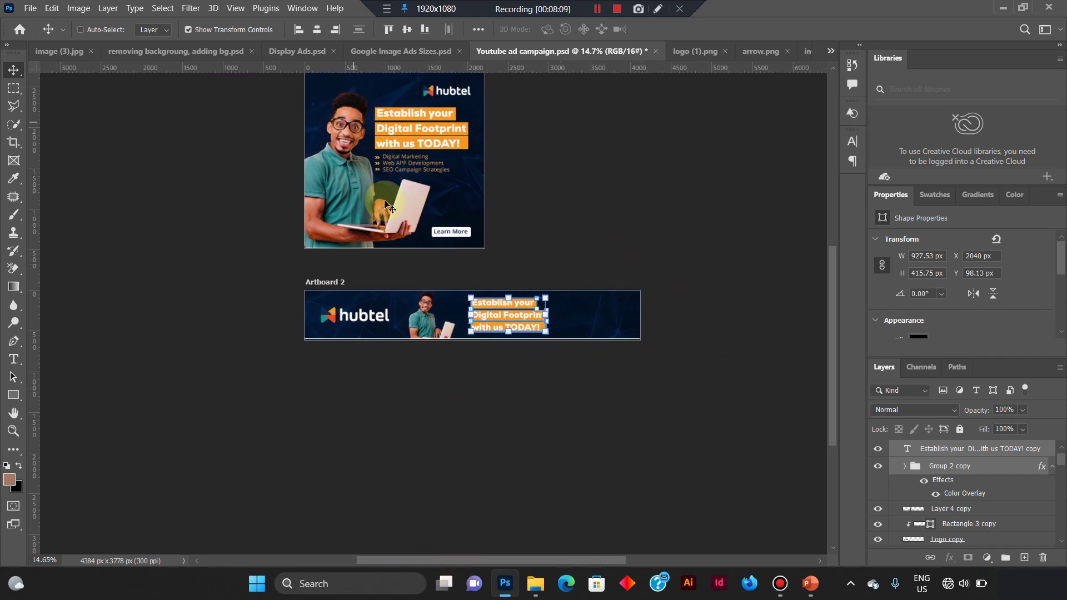
scroll(433, 174, "up", 3)
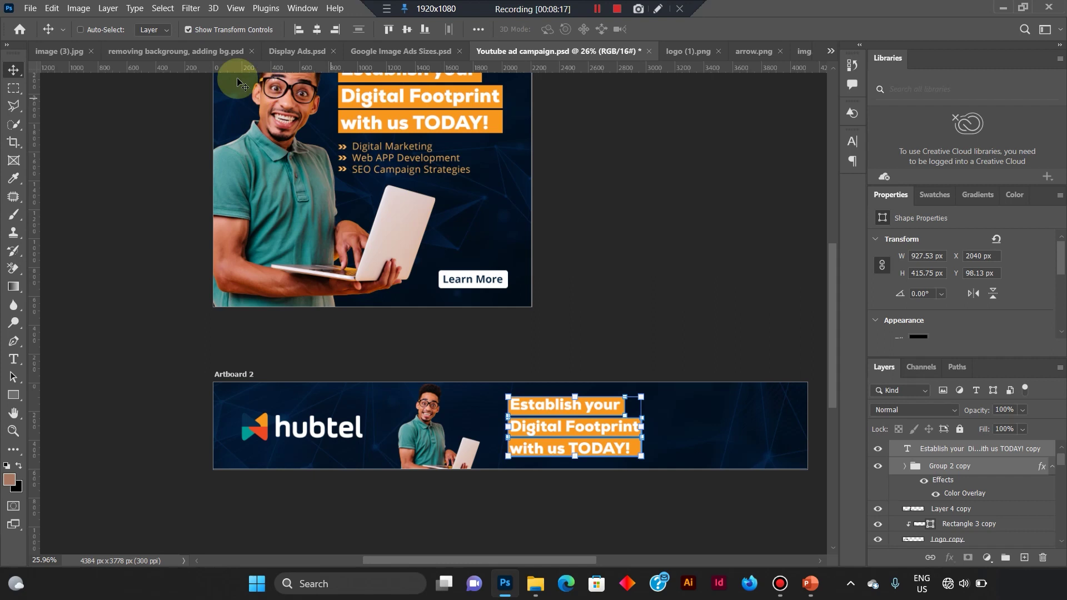
left_click(110, 36)
left_click(615, 278)
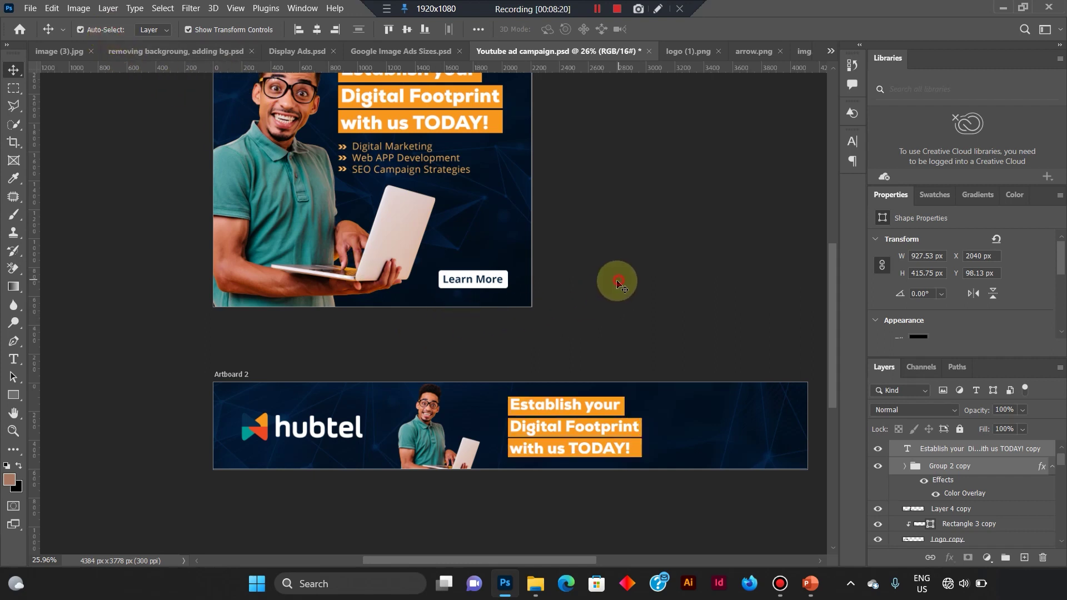
left_click(489, 279)
scroll(947, 520, "down", 1)
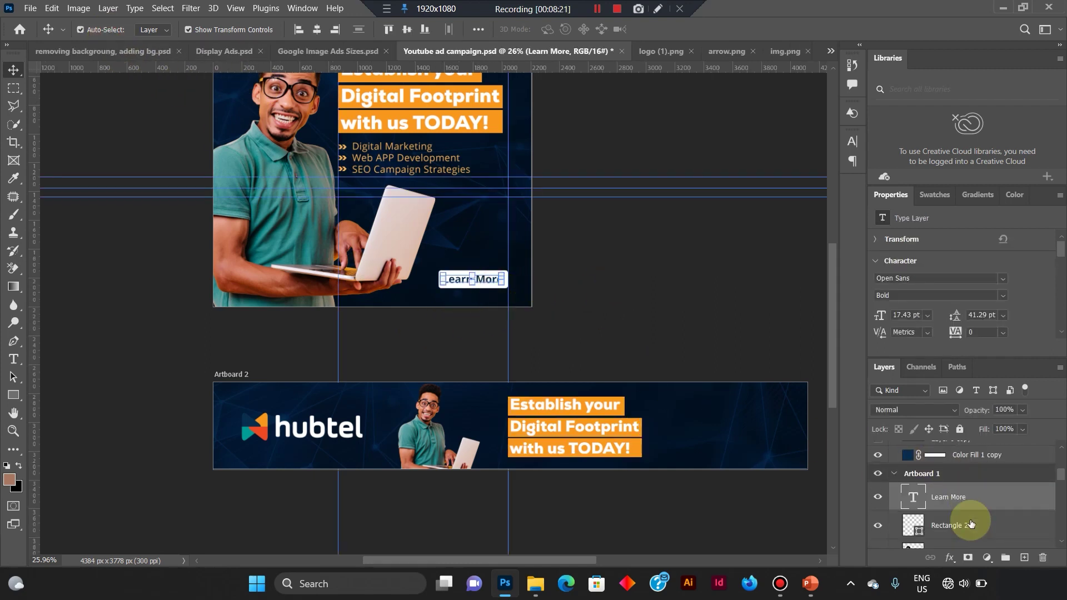
left_click(951, 525, "ctrl")
right_click(950, 525)
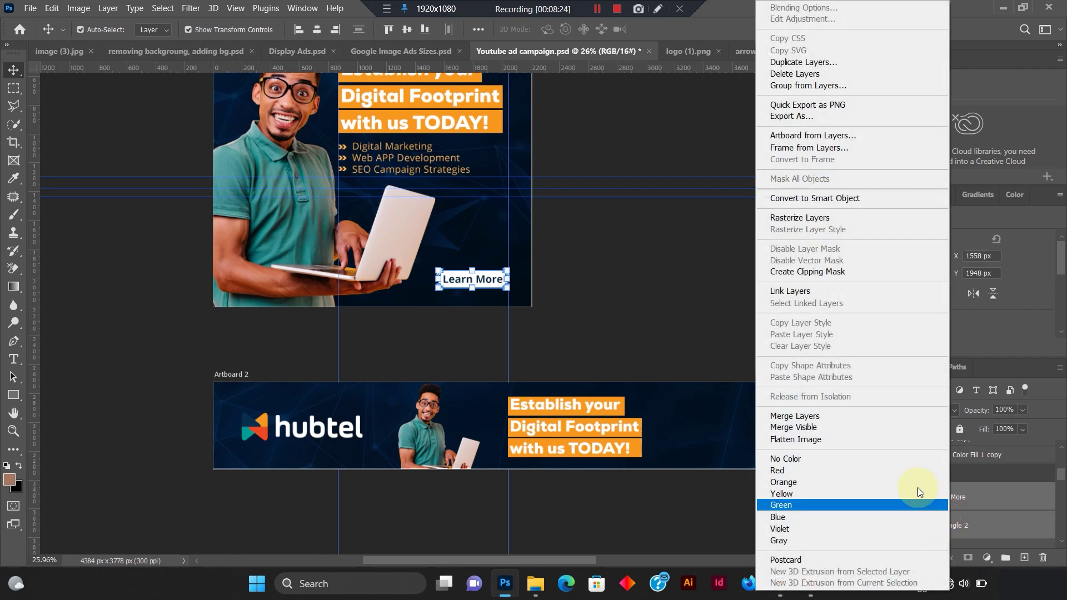
left_click(793, 292)
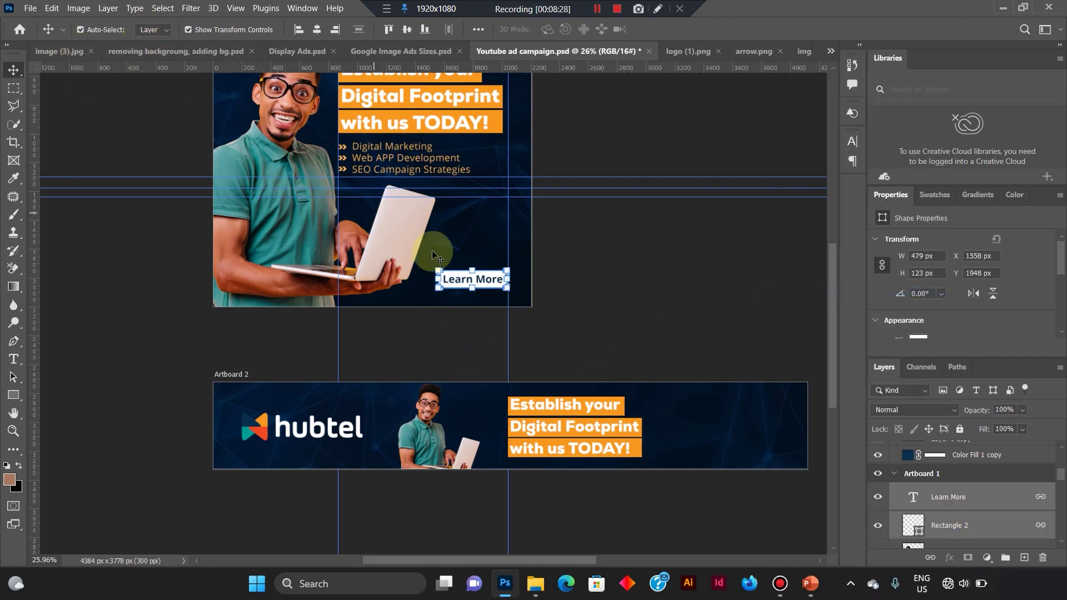
Duplicate the Learn More button onto Artboard 2 beyond the headline, enlarge it to about 136.5% and centre it vertically.
left_click_drag(494, 281, 784, 454)
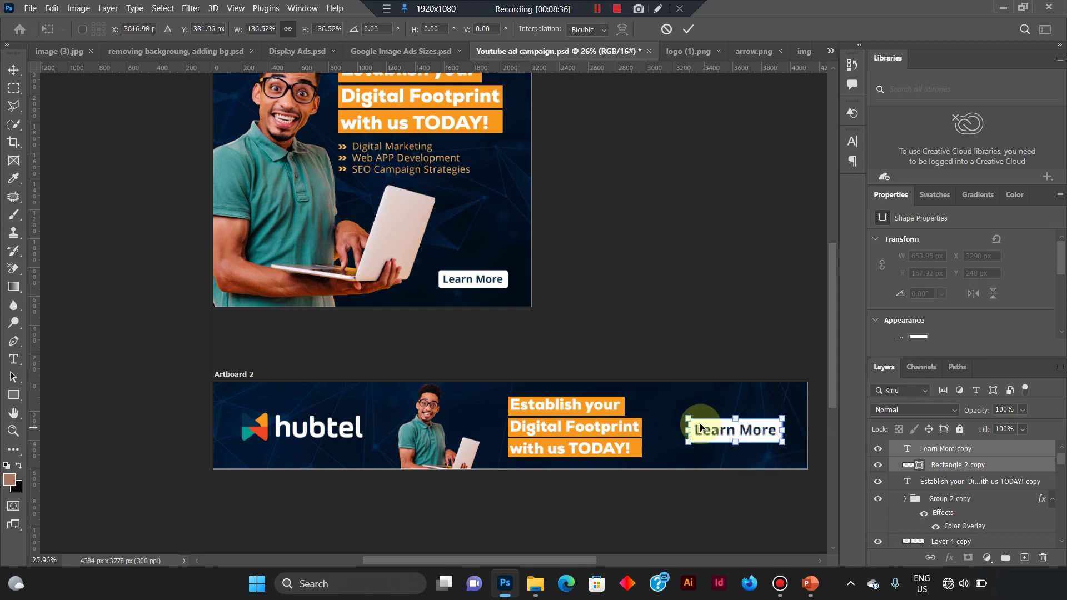
left_click_drag(714, 438, 711, 431)
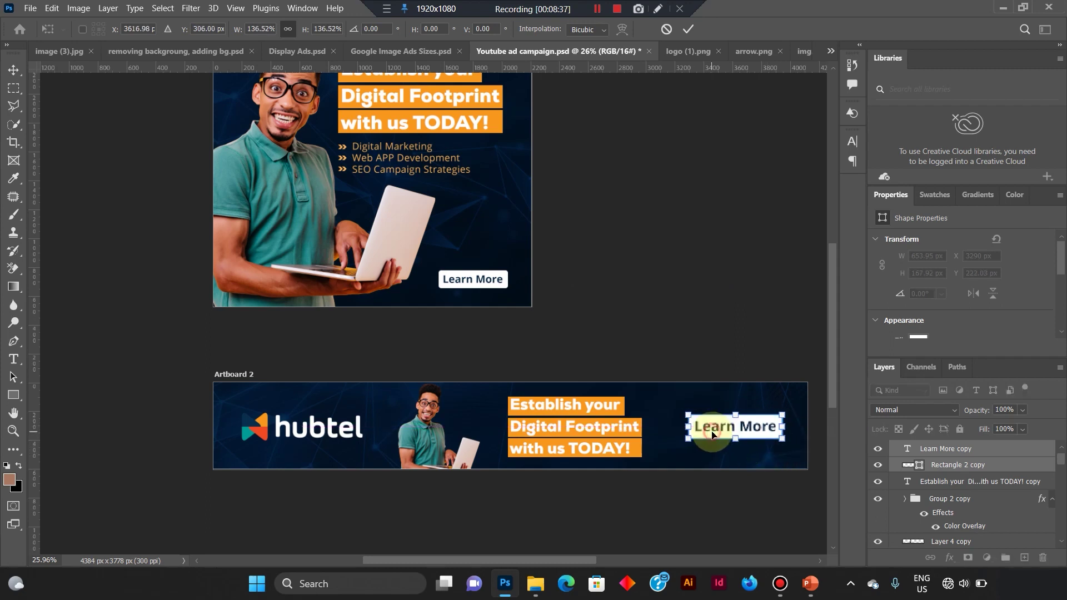
key("Return")
Scale the copied Learn More button down to about 92.4%, keeping its outer edge in place.
left_click_drag(538, 559, 548, 558)
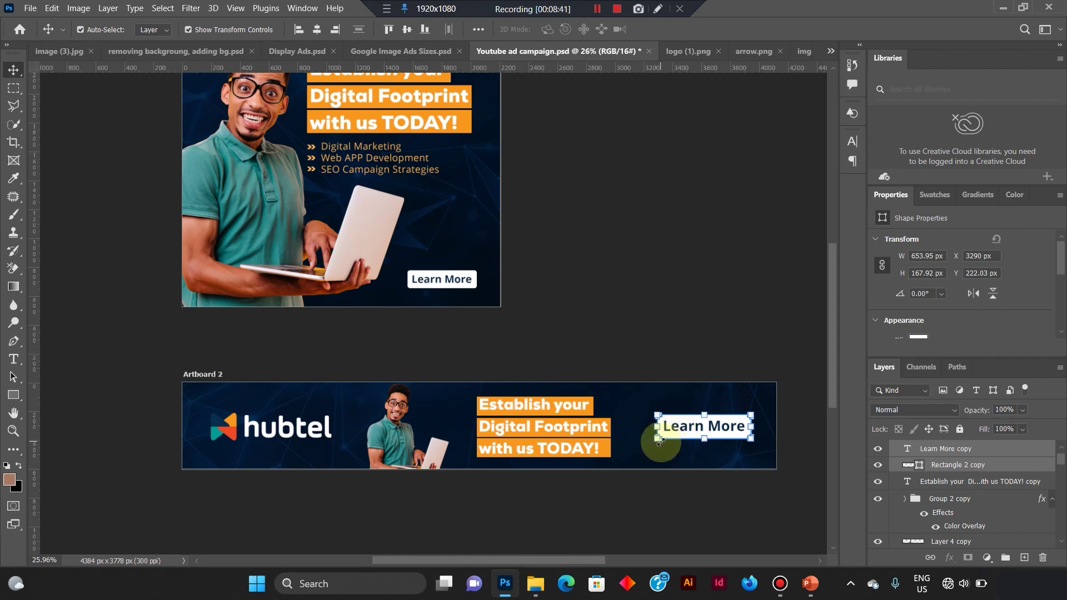
left_click_drag(660, 439, 667, 438)
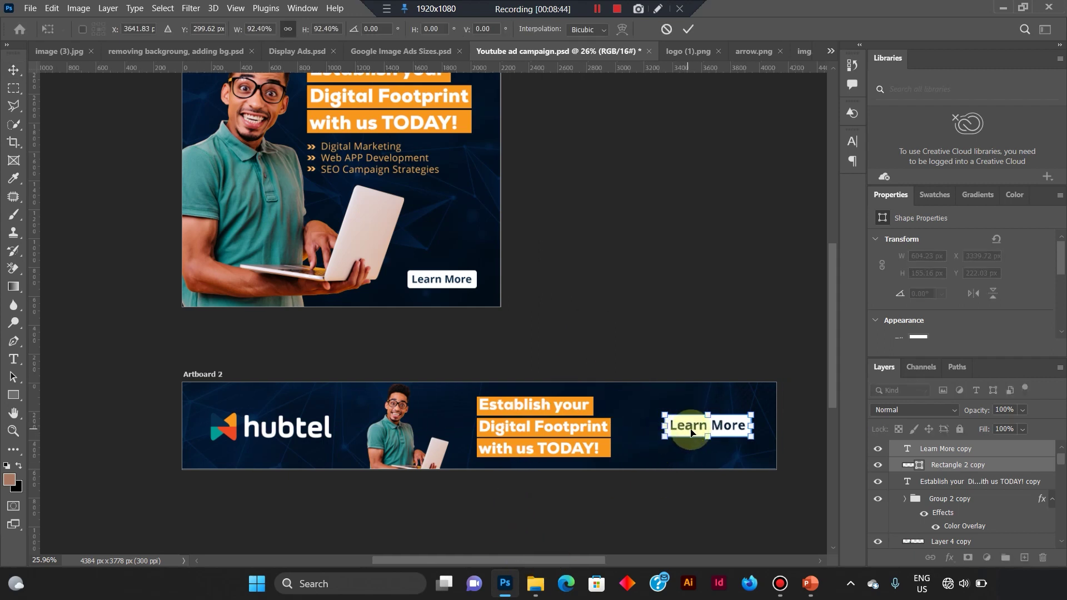
key("Return")
Stretch the orange highlights (Group 2 copy) behind Artboard 2's headline horizontally to about 111% width.
left_click(612, 429)
left_click(608, 451)
scroll(611, 434, "up", 5)
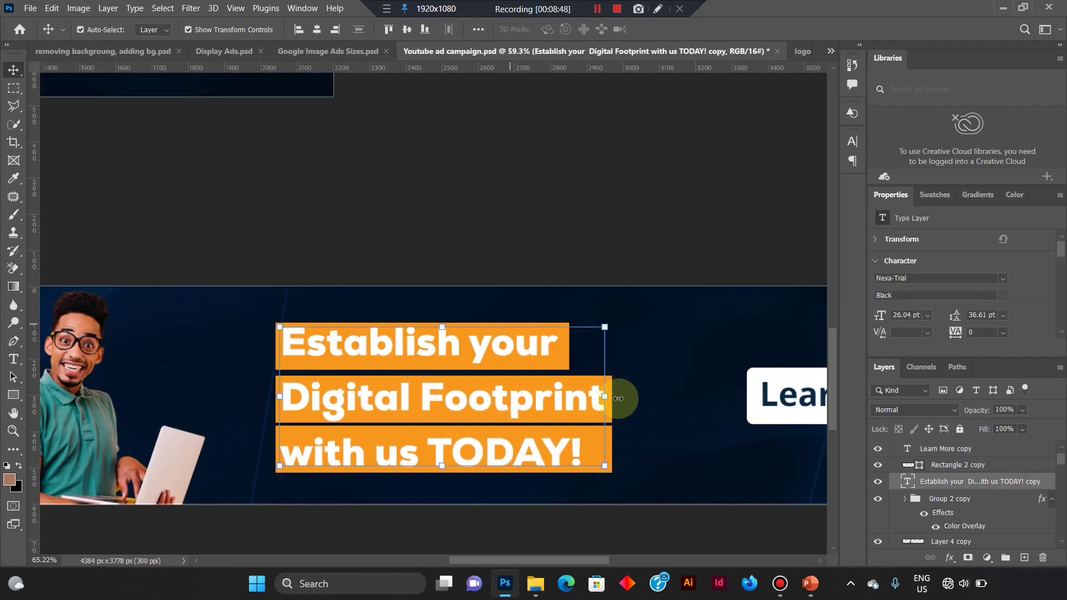
double_click(608, 364)
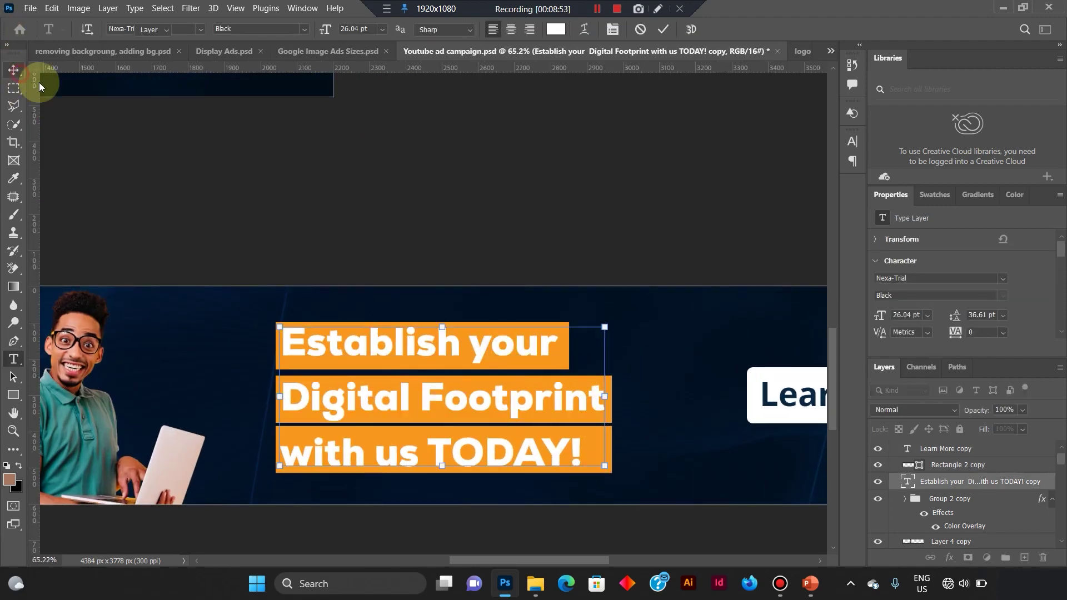
left_click(942, 468)
scroll(939, 483, "down", 3)
left_click(939, 460)
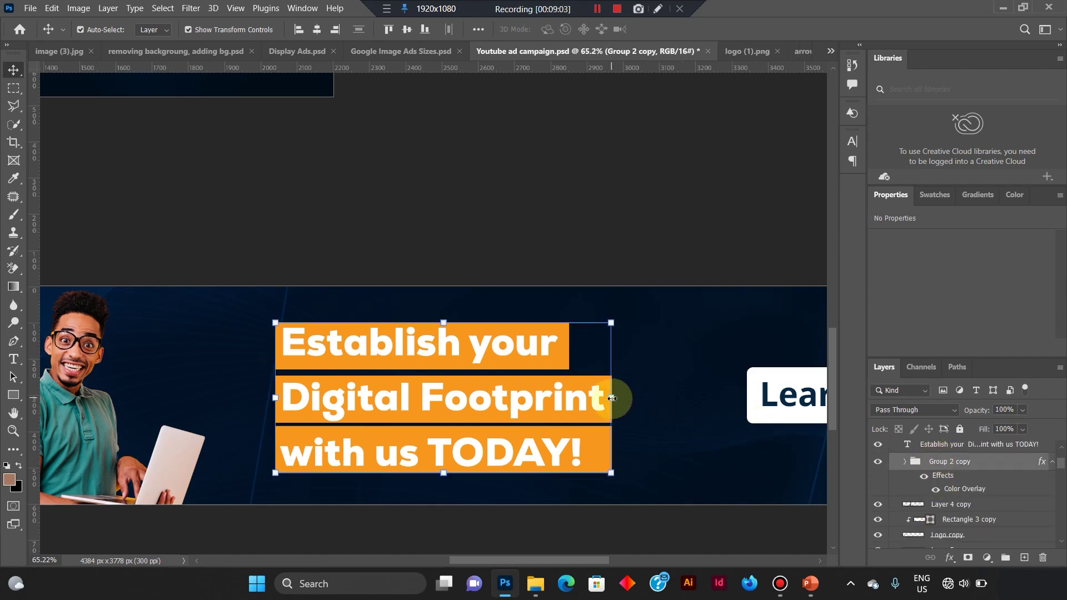
left_click_drag(612, 398, 649, 398)
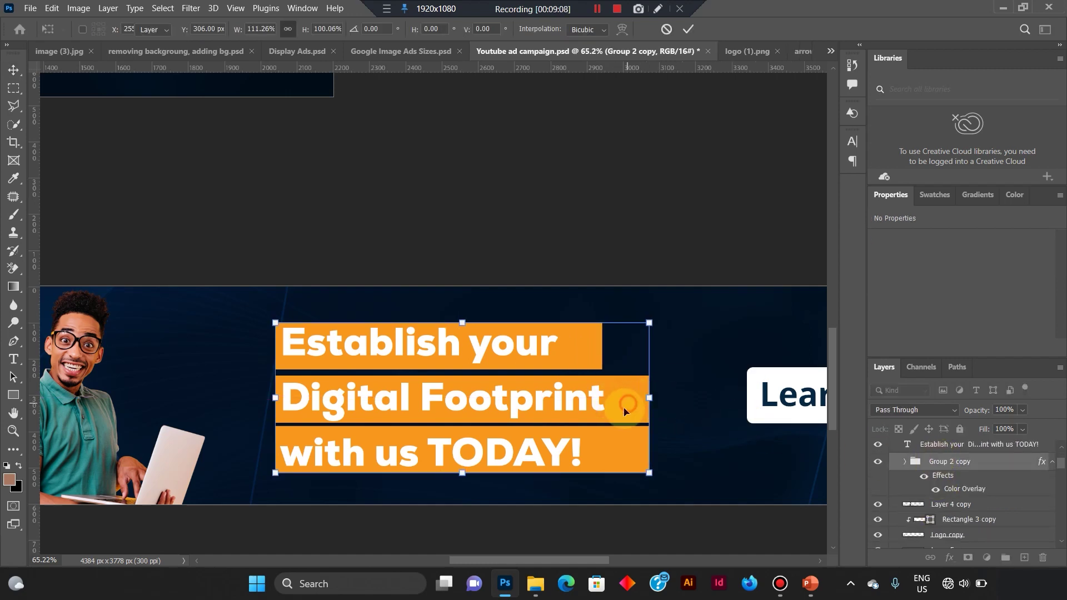
key("Return")
Set the tracking of Artboard 2's "Establish your Digital Footprint with us TODAY!" text to 50.
key("t")
left_click(947, 451)
double_click(907, 449)
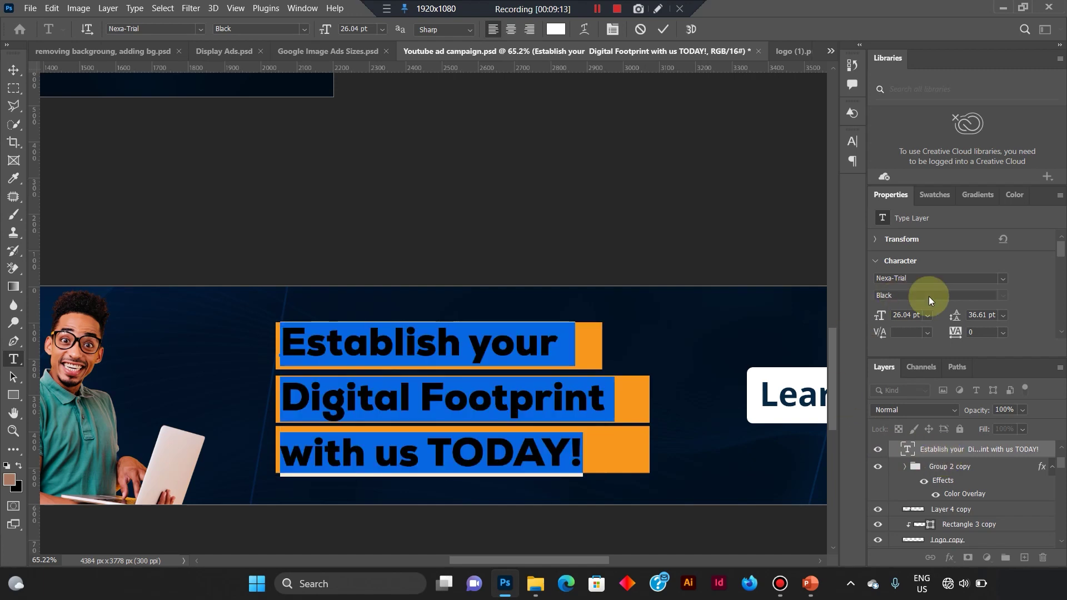
left_click(1003, 333)
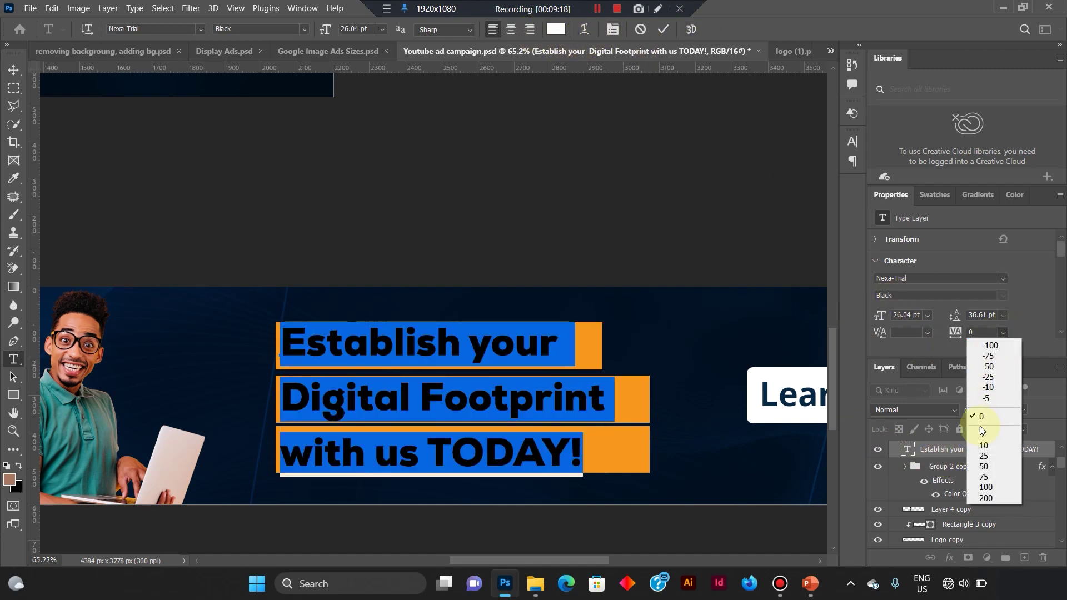
left_click(984, 456)
left_click(1003, 333)
left_click(985, 467)
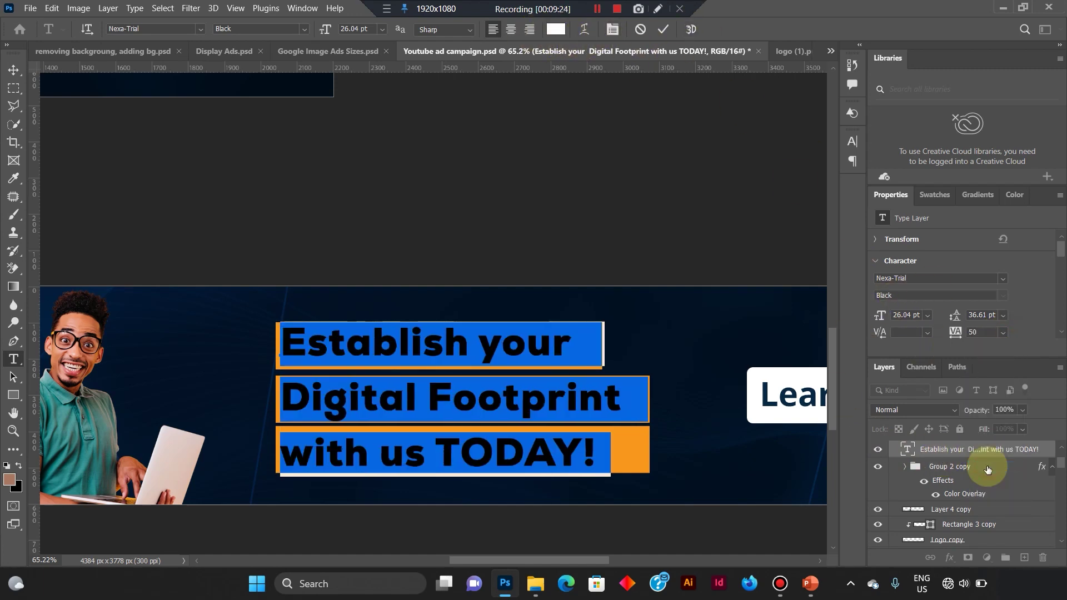
left_click(14, 69)
Rename Artboard 2 to "Overlay Ads.".
scroll(677, 388, "down", 5)
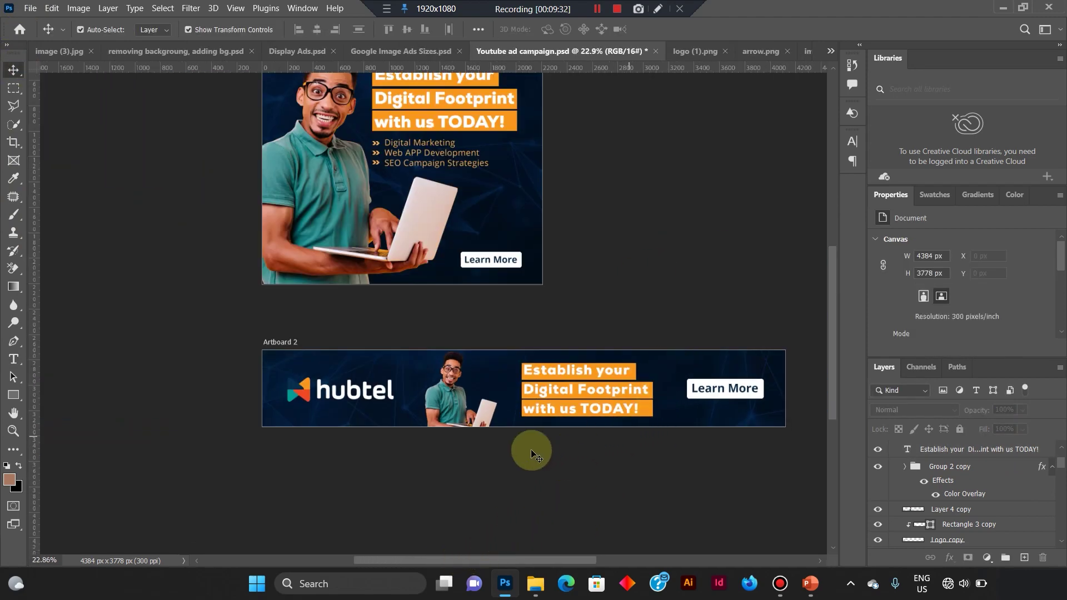
scroll(418, 284, "down", 2)
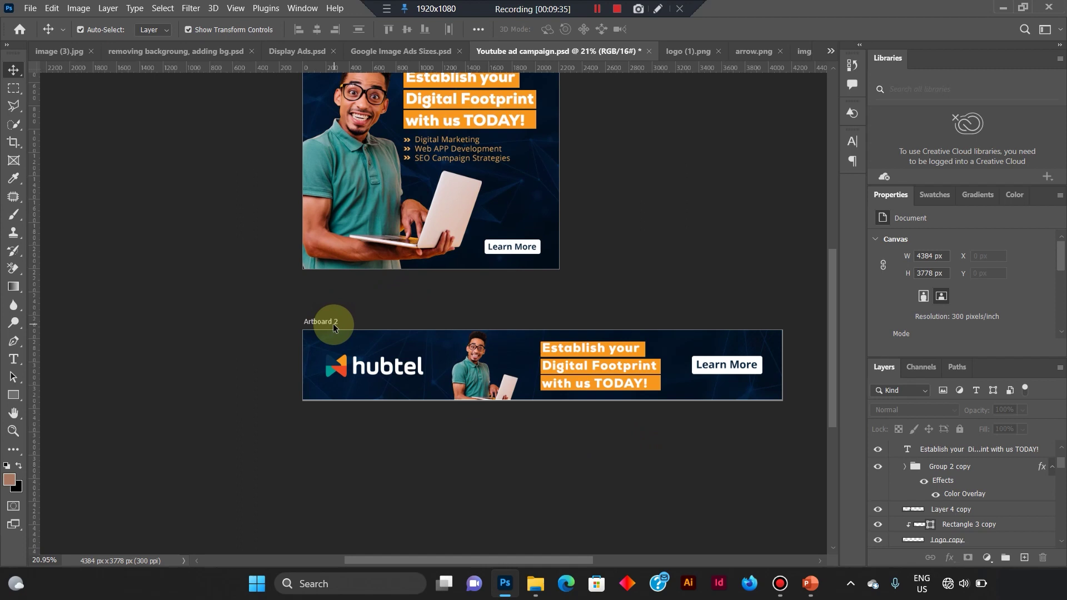
left_click(318, 332)
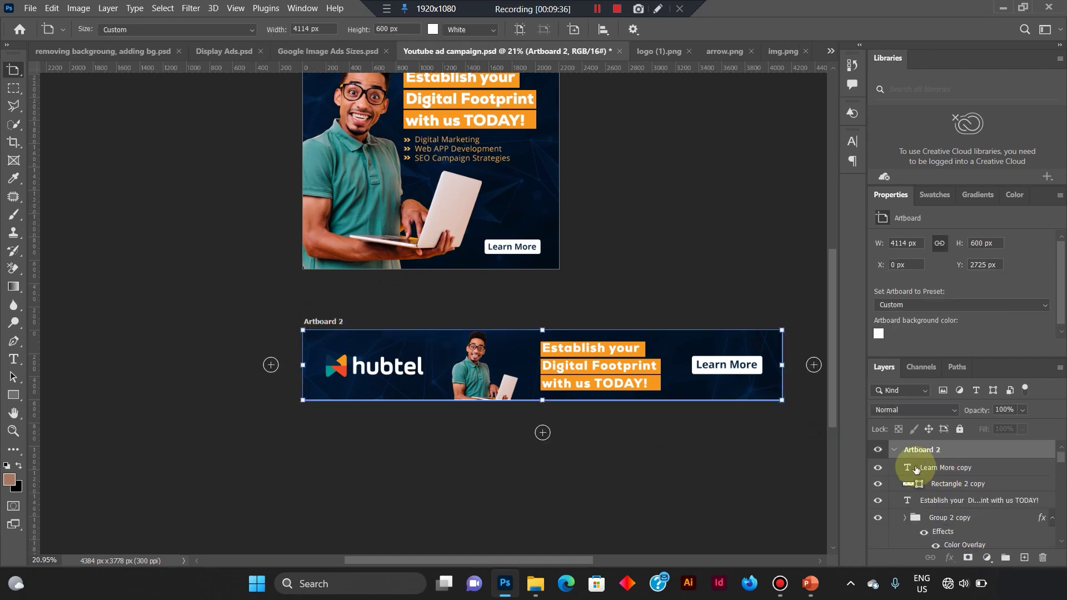
double_click(922, 450)
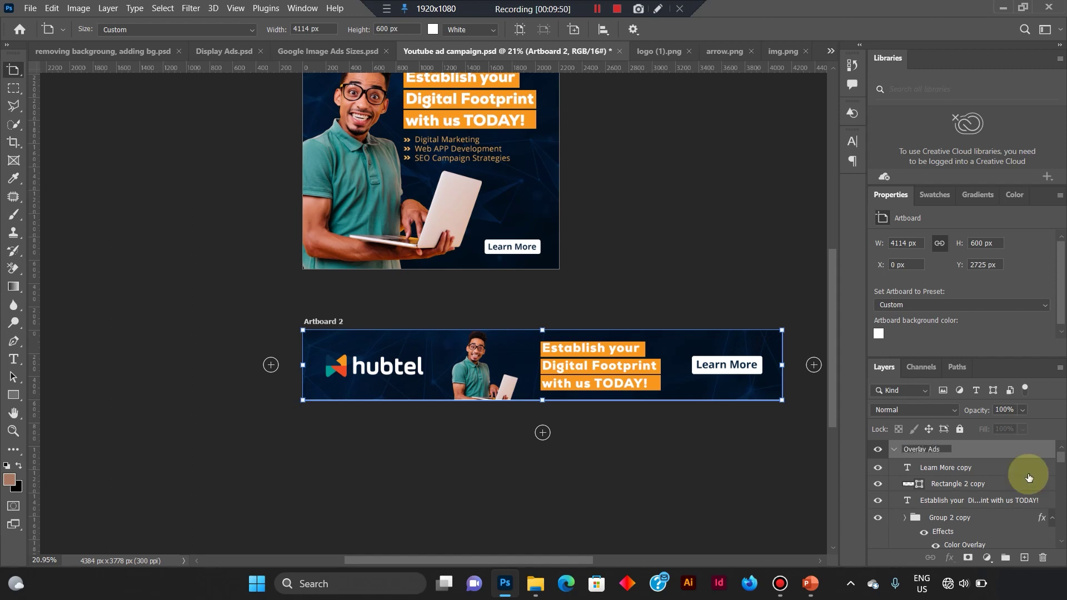
key("Return")
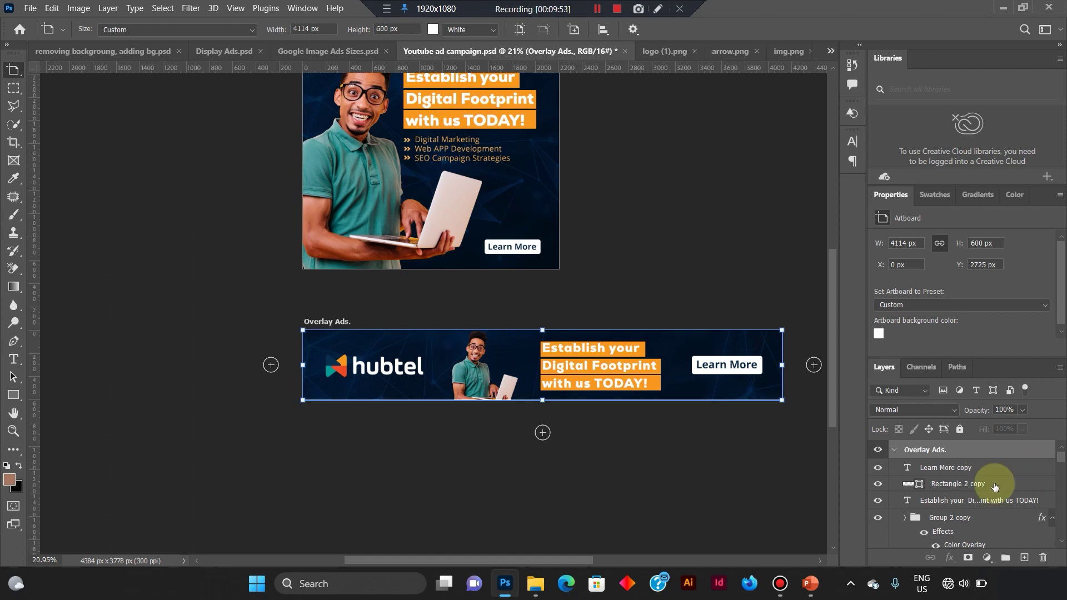
Collapse the Overlay Ads. artboard's layers and rename Artboard 1 to "Square Display Ads".
scroll(1001, 501, "down", 1)
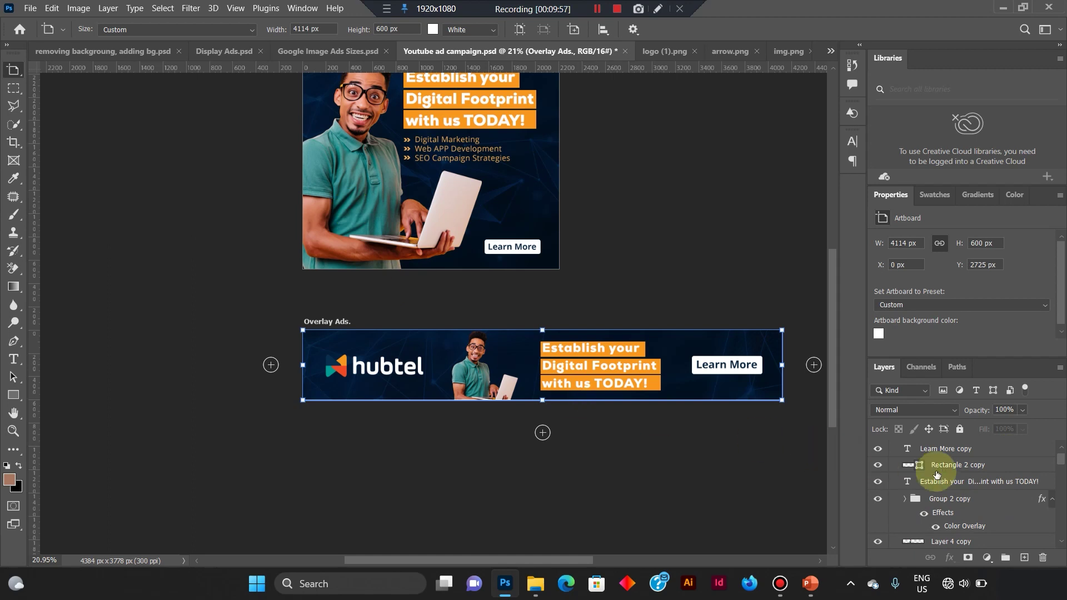
scroll(937, 474, "up", 1)
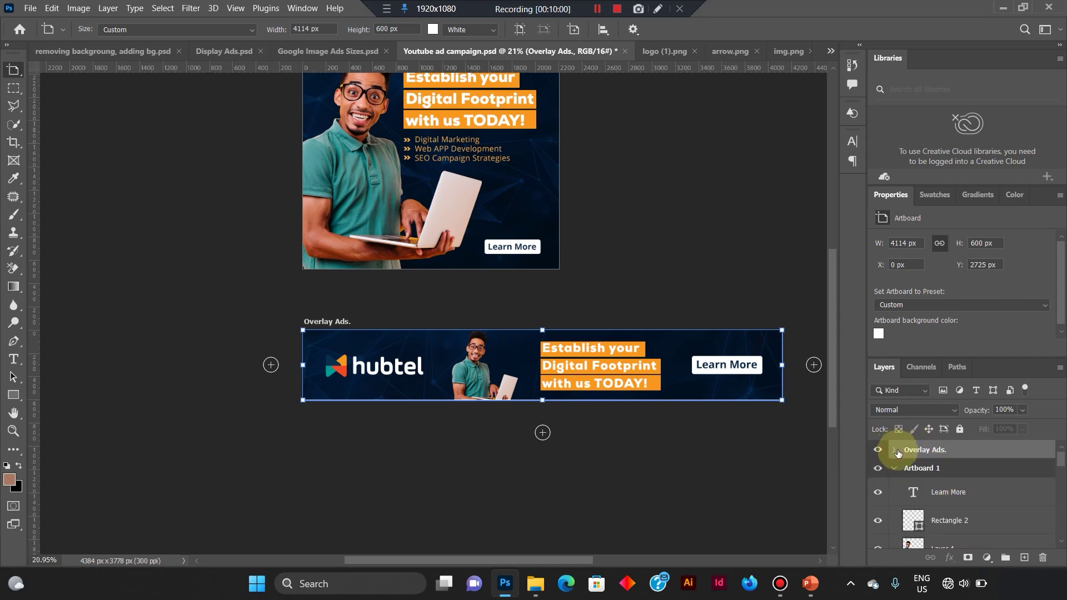
double_click(920, 468)
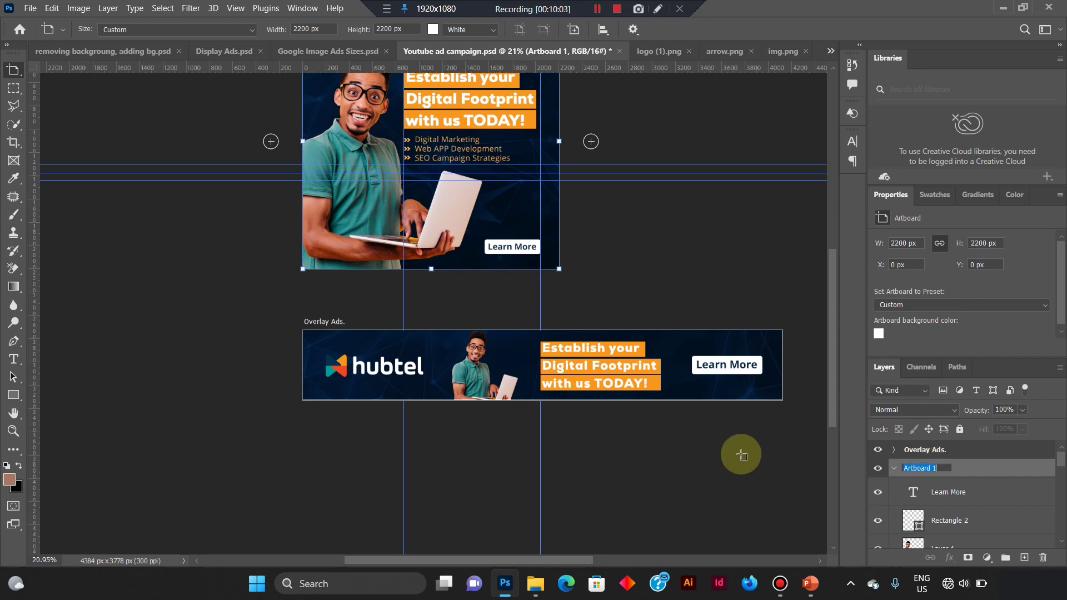
type("Square")
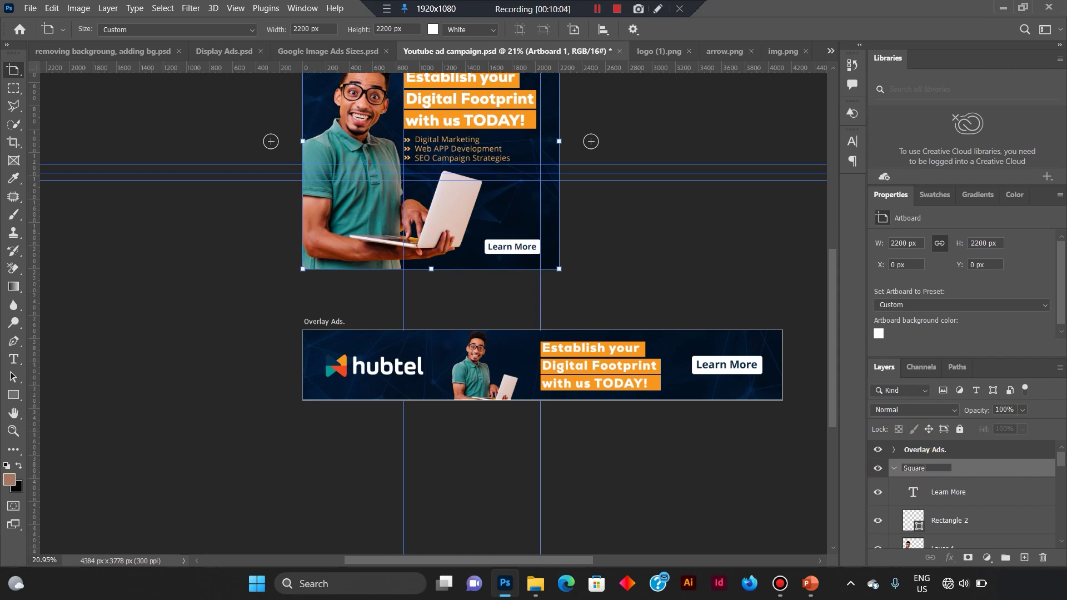
left_click(741, 456)
type("1")
type("D")
type("isplay")
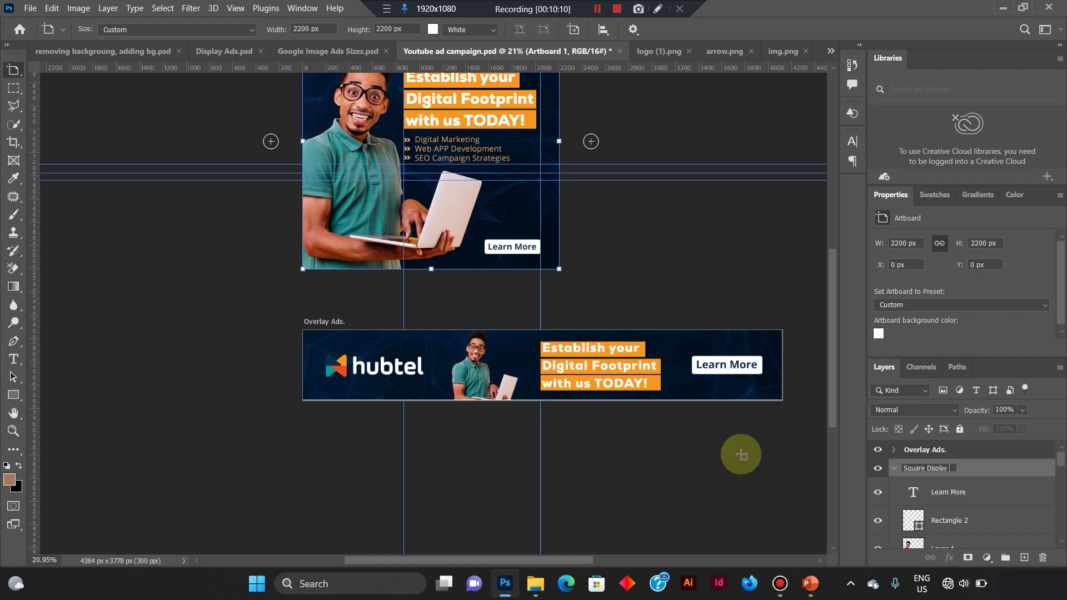
type(" Ads")
left_click(986, 468)
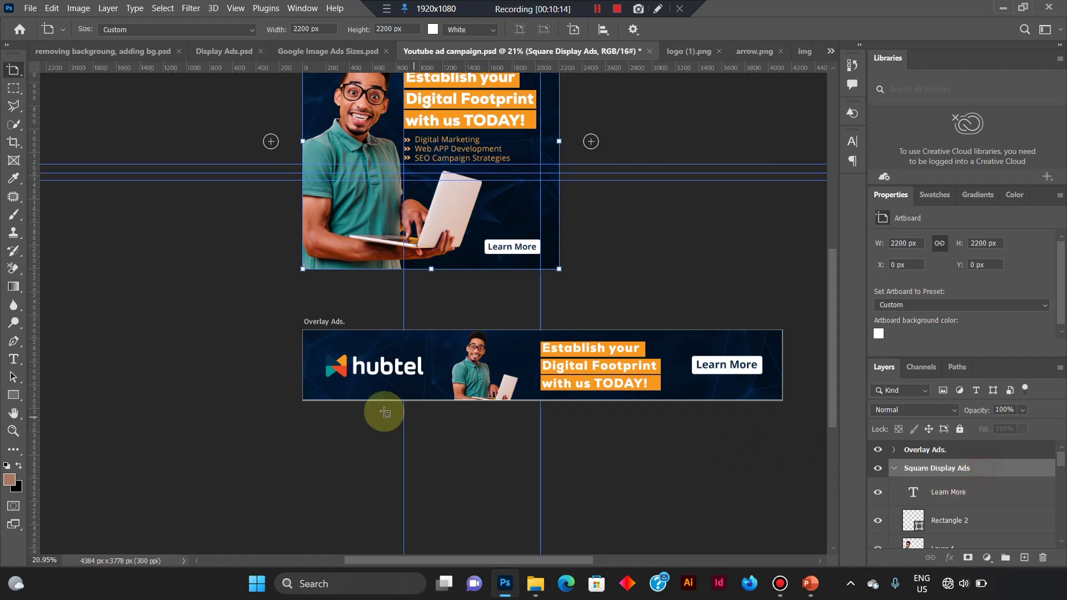
Switch to the Move tool and deselect the Square Display Ads artboard.
scroll(356, 383, "down", 3)
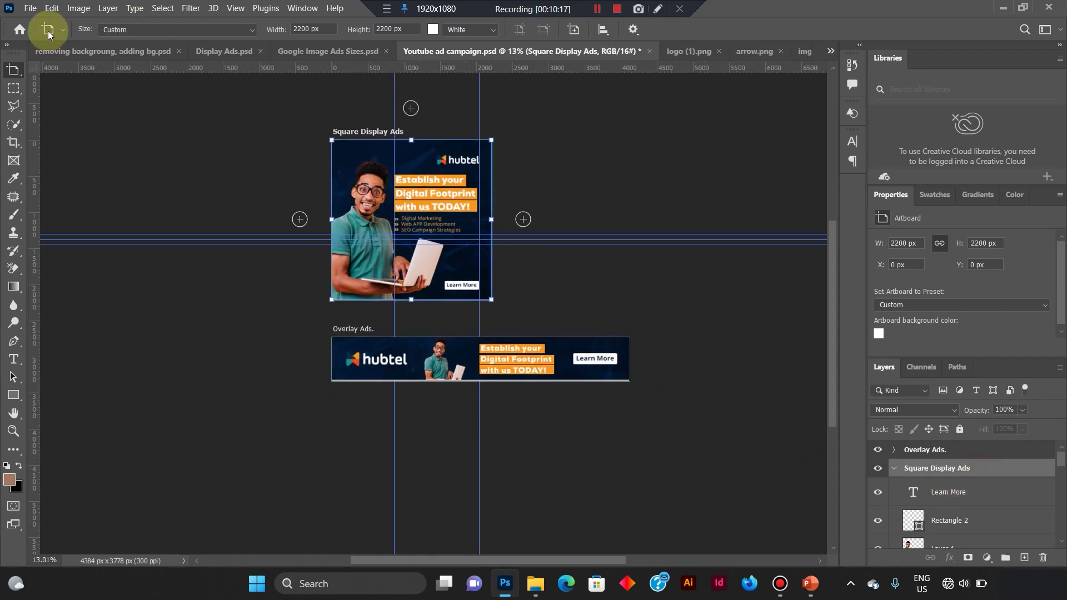
left_click_drag(14, 69, 56, 71)
left_click(553, 173)
scroll(734, 248, "up", 1)
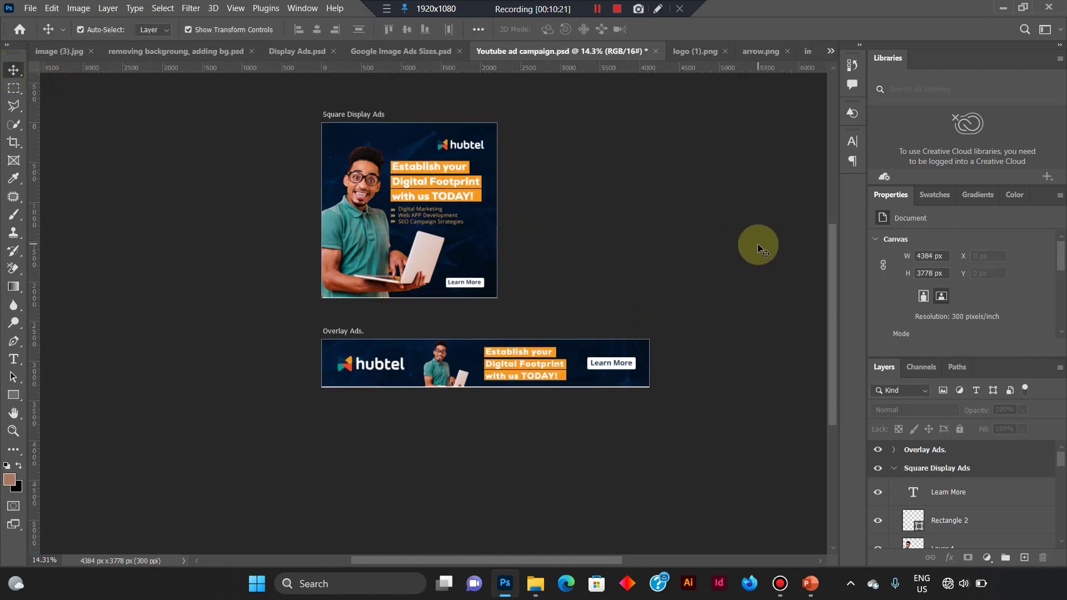
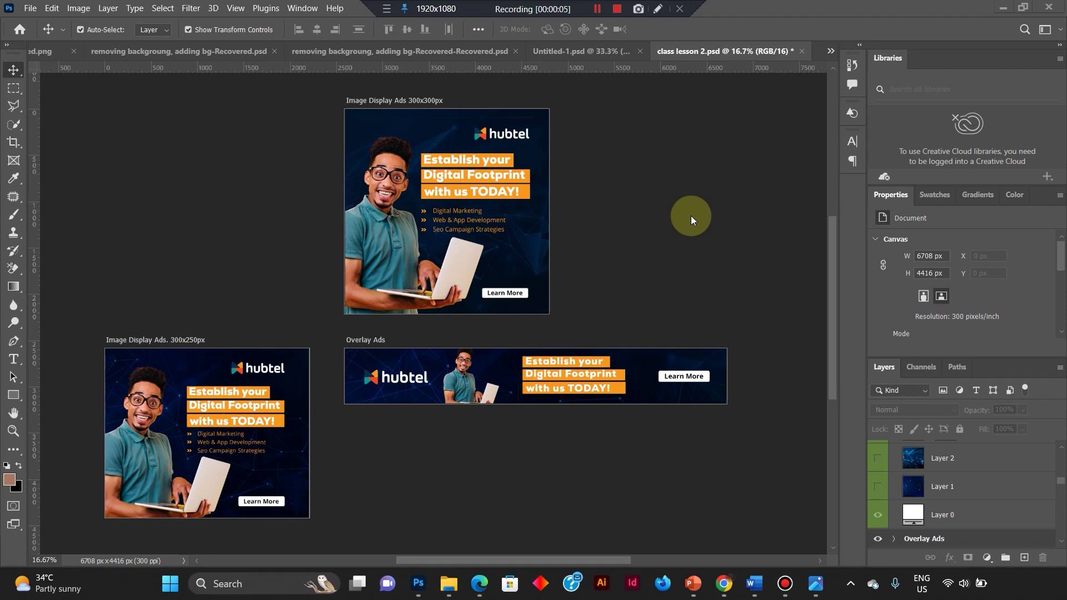
Set up an Artboards to Files export of class lesson 2.psd with a new folder inside Intro to PSD as destination.
left_click(30, 13)
left_click(216, 114)
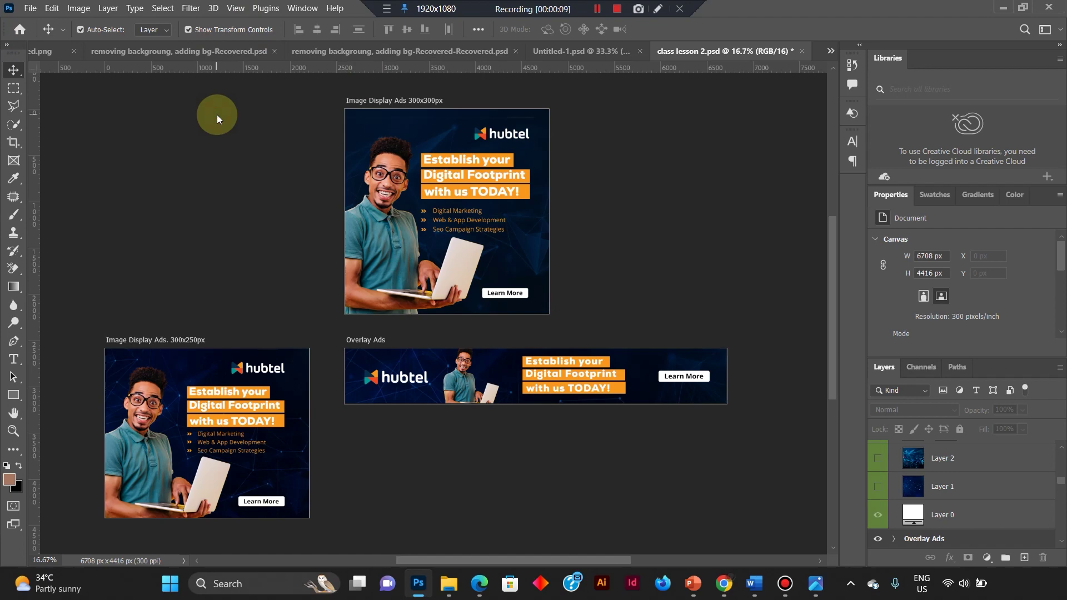
left_click(33, 9)
mouse_move(150, 213)
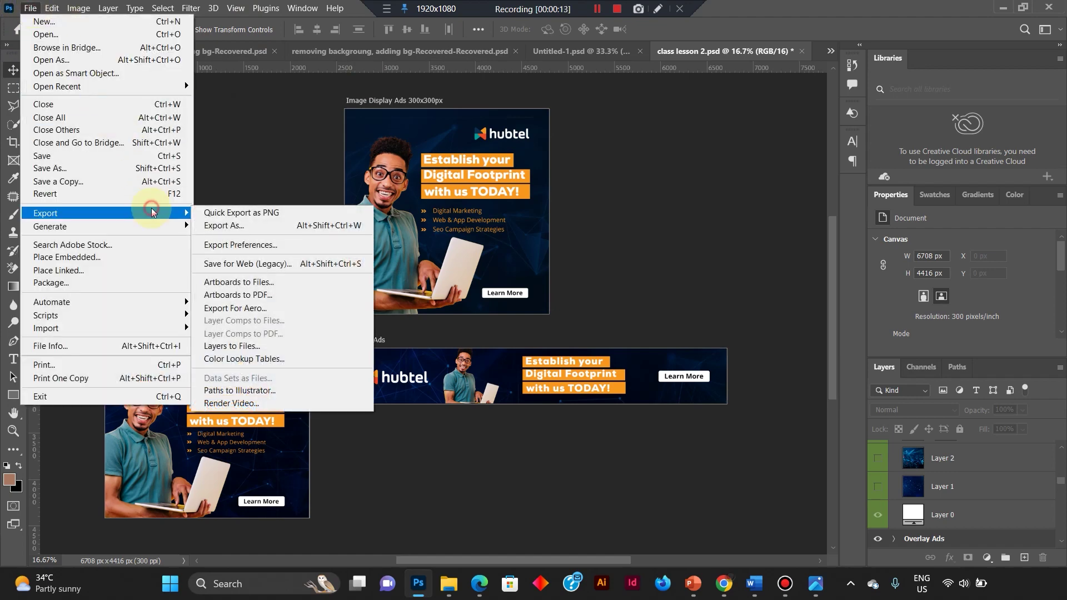
left_click(288, 285)
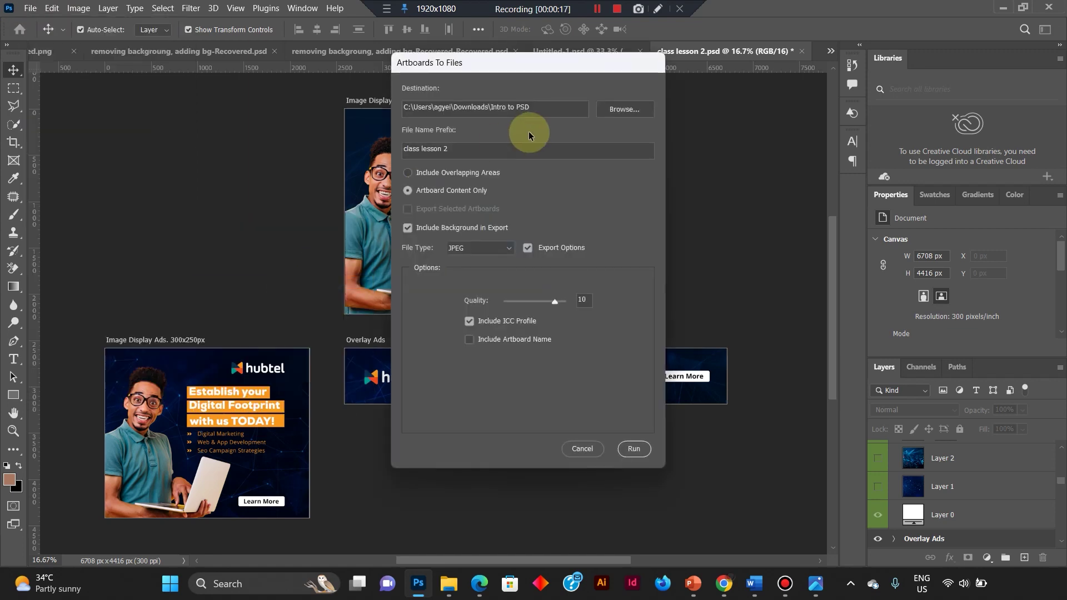
left_click(615, 109)
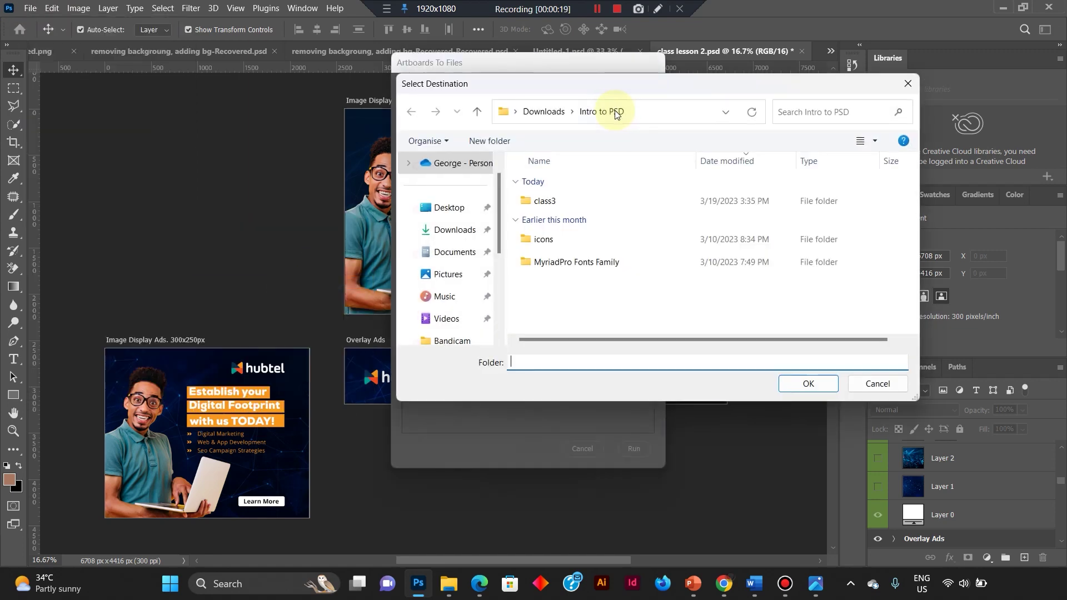
left_click(502, 143)
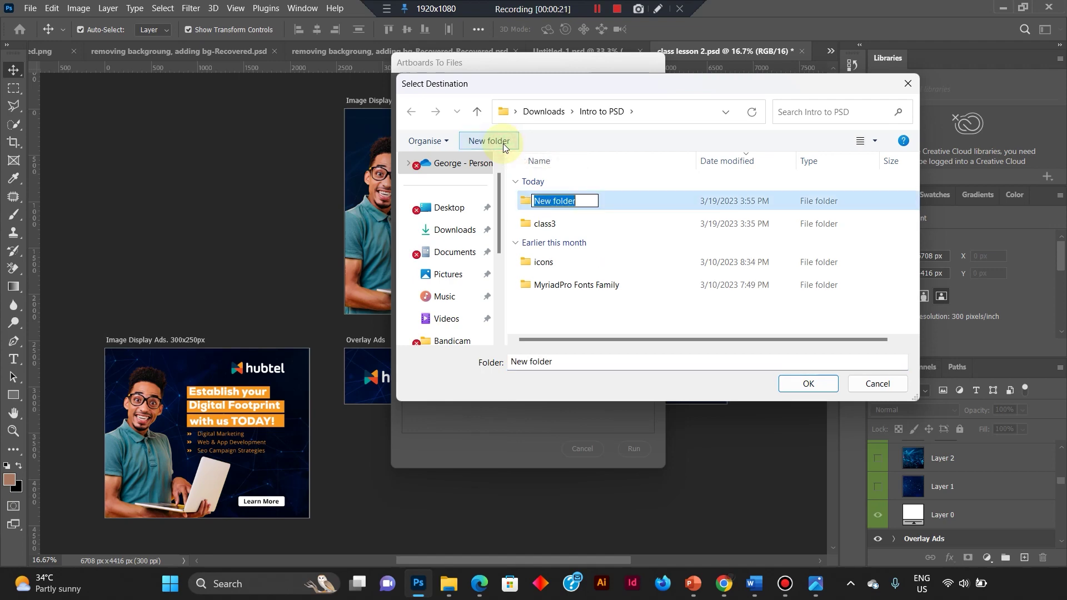
key("Return")
key("Return")
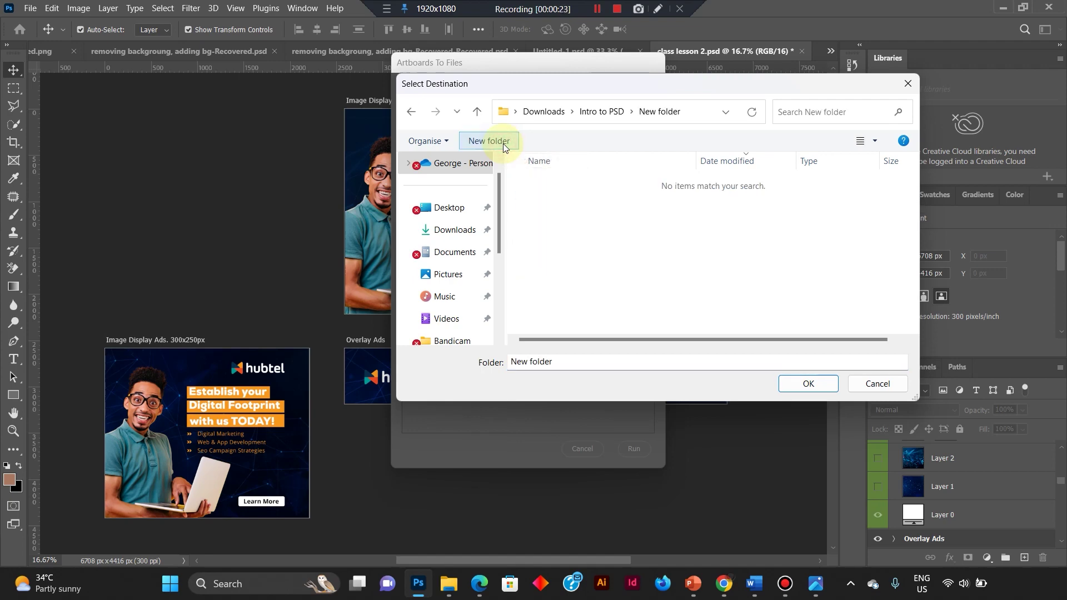
left_click(807, 383)
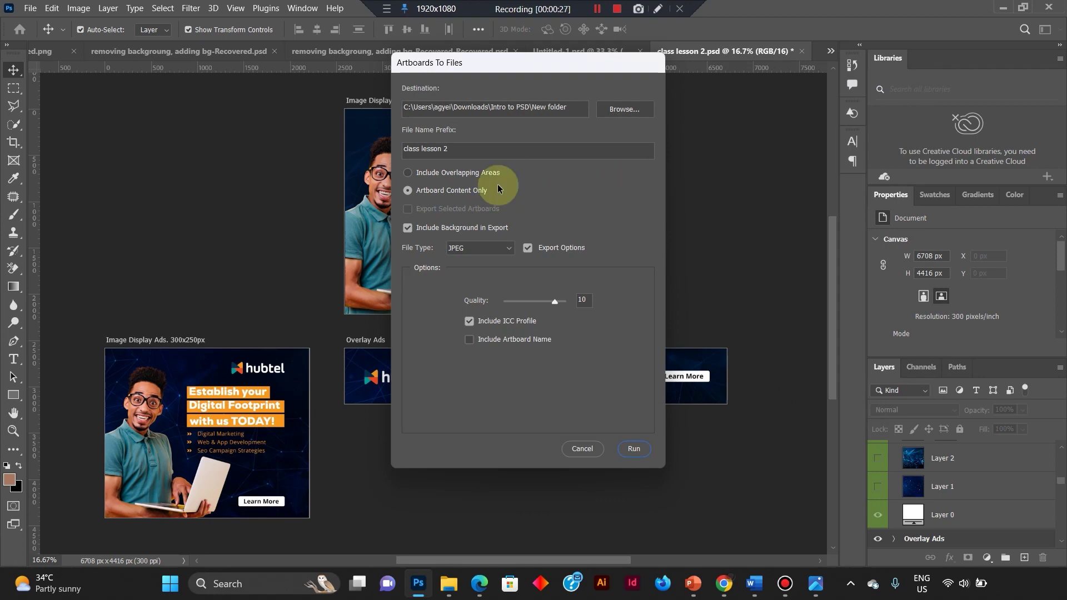
Clear the "class lesson 2" file name prefix from the artboard export.
double_click(494, 153)
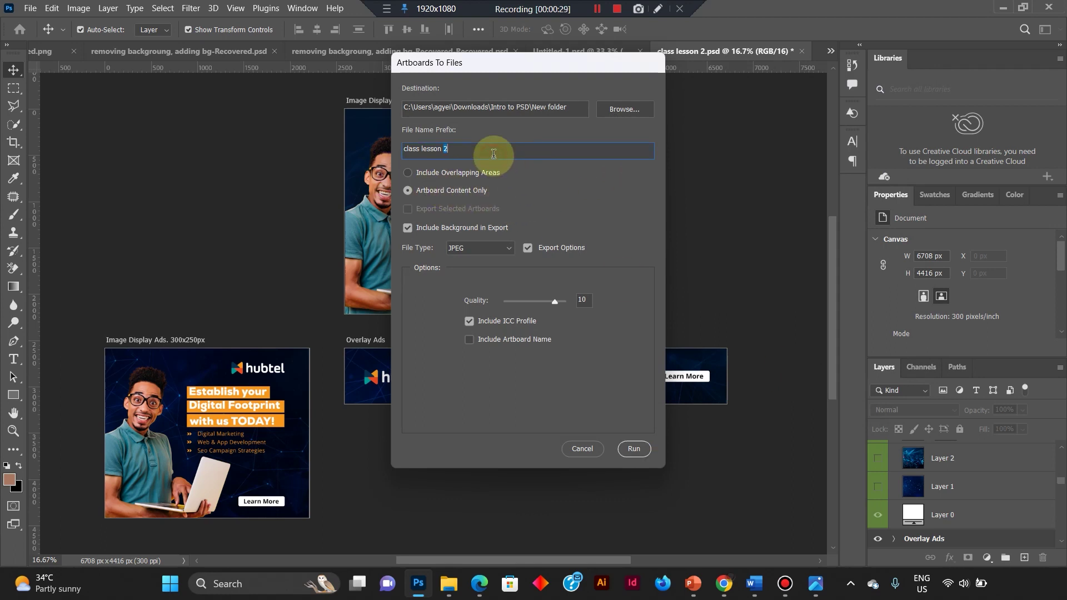
key("BackSpace")
key("BackSpace")
key("BackSpace")
key("BackSpace")
key("BackSpace")
key("BackSpace")
key("BackSpace")
key("BackSpace")
key("BackSpace")
key("BackSpace")
key("BackSpace")
key("BackSpace")
key("BackSpace")
key("BackSpace")
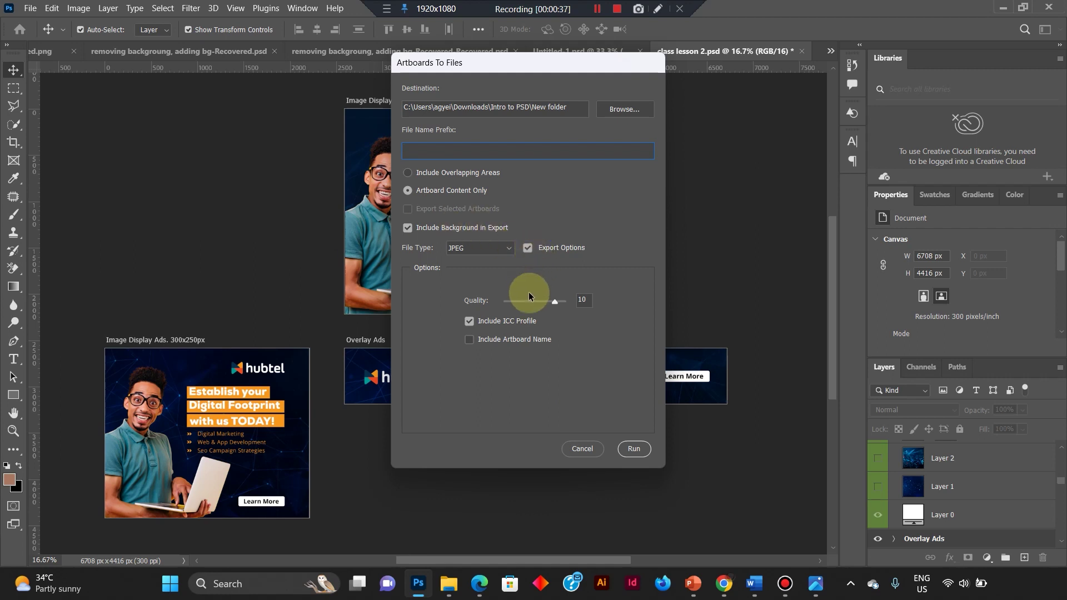
Export only the artboard content with its background as JPEG files at quality 11.
left_click(459, 193)
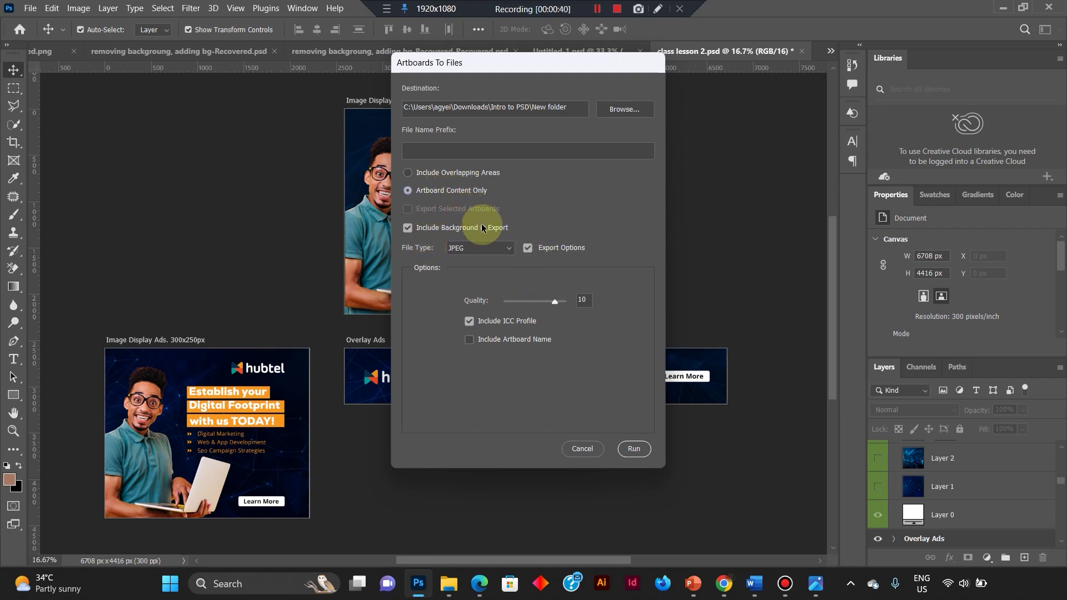
left_click(497, 232)
left_click(497, 233)
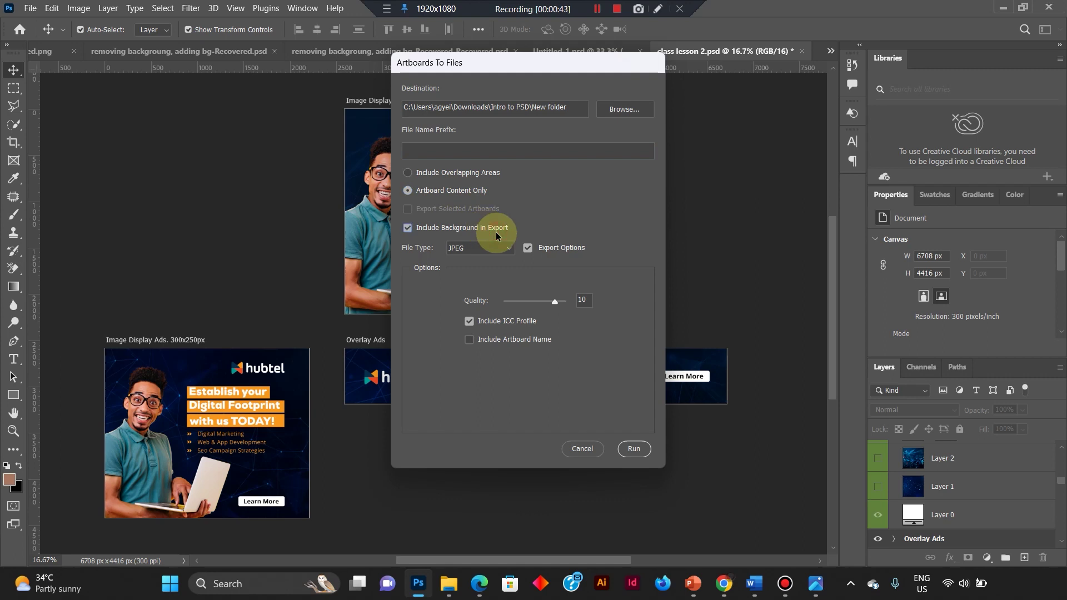
left_click(511, 250)
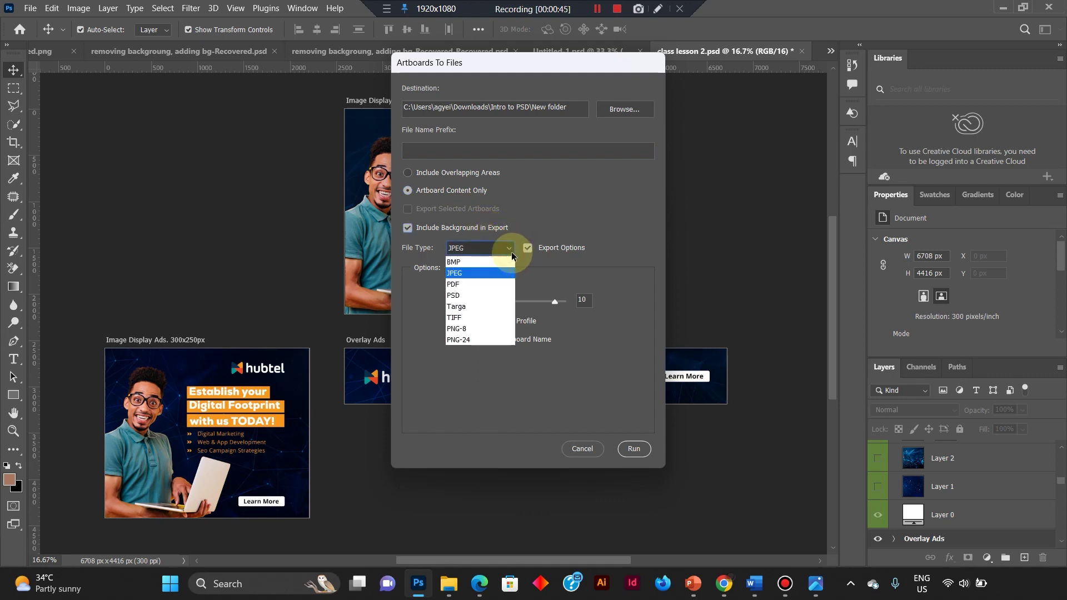
left_click(511, 250)
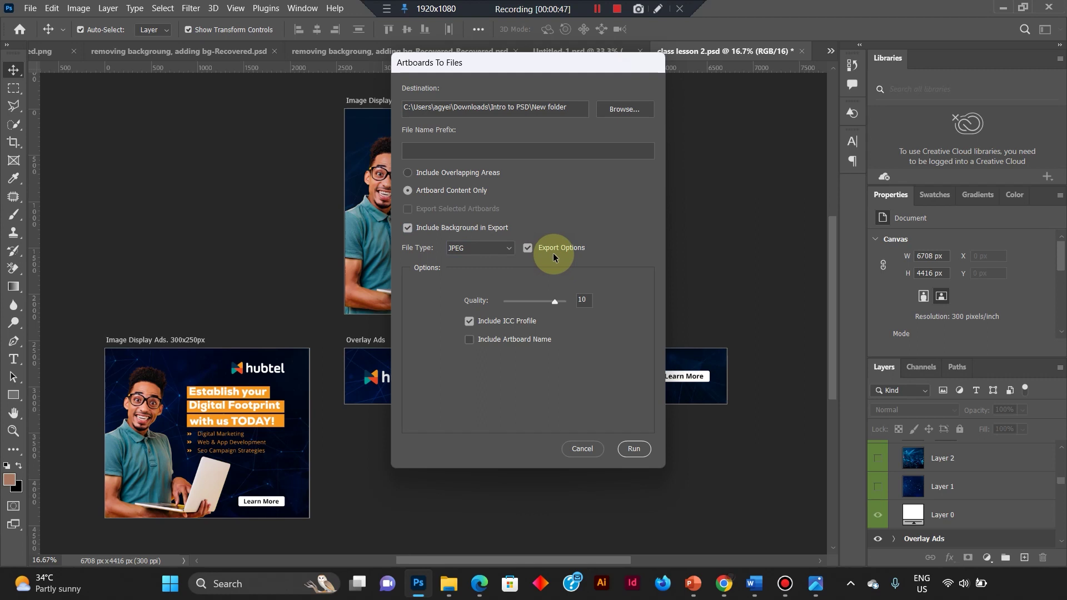
mouse_move(555, 303)
left_mouse_down()
mouse_move(538, 302)
mouse_move(560, 303)
left_mouse_up()
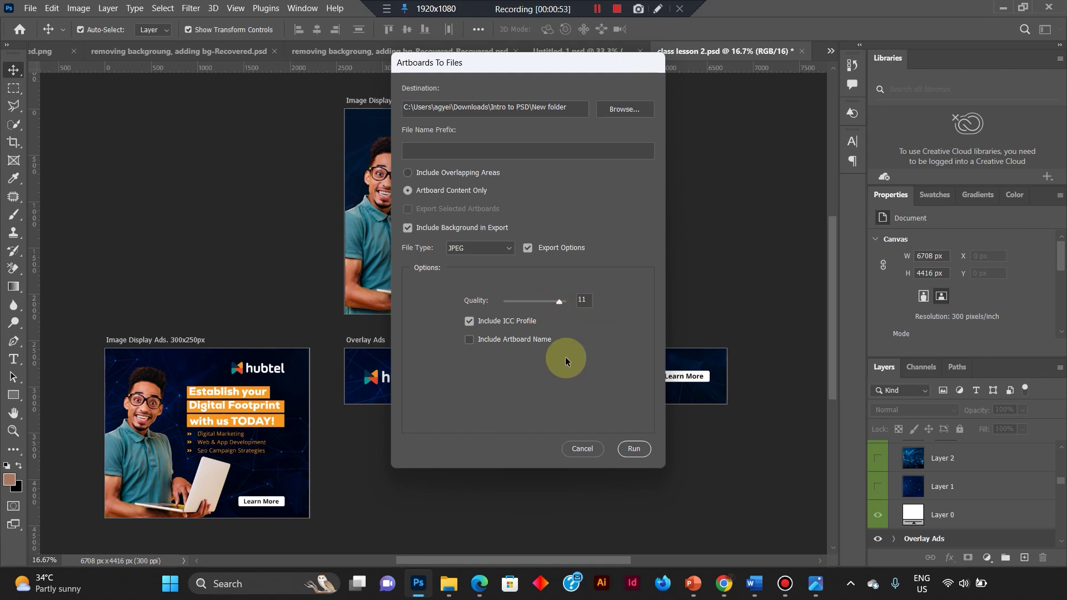
left_click(632, 446)
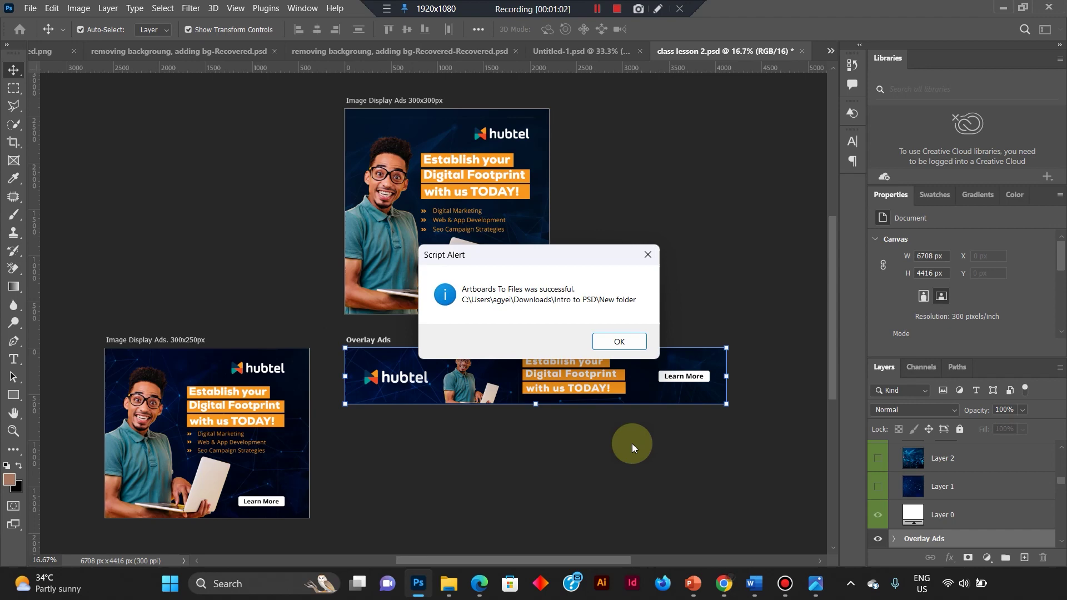
left_click(619, 339)
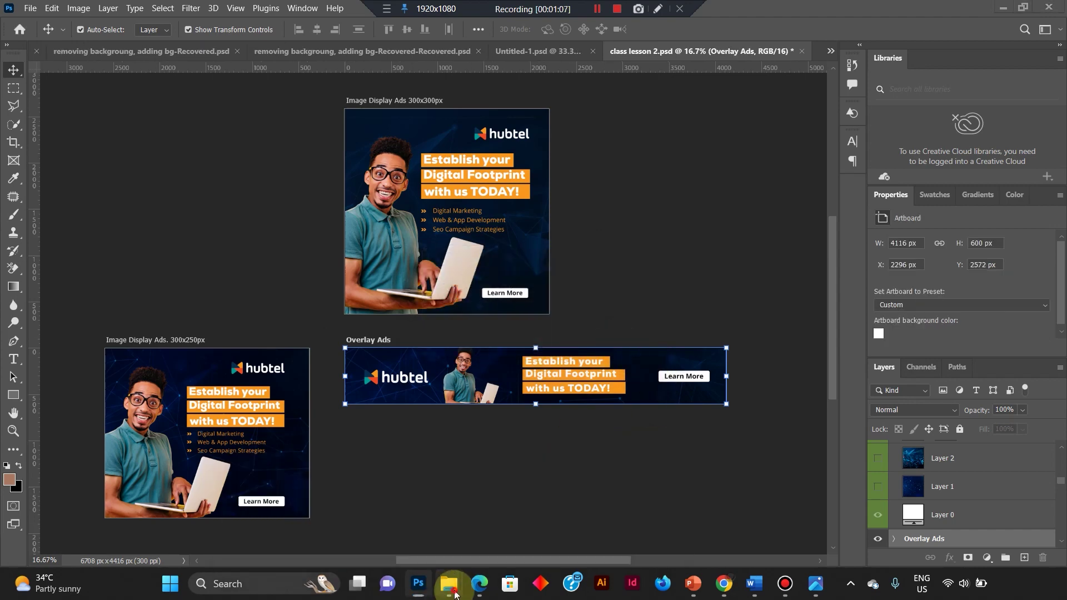
Switch to File Explorer, open New folder inside Intro to PSD and show the exported files as large thumbnails.
mouse_move(454, 592)
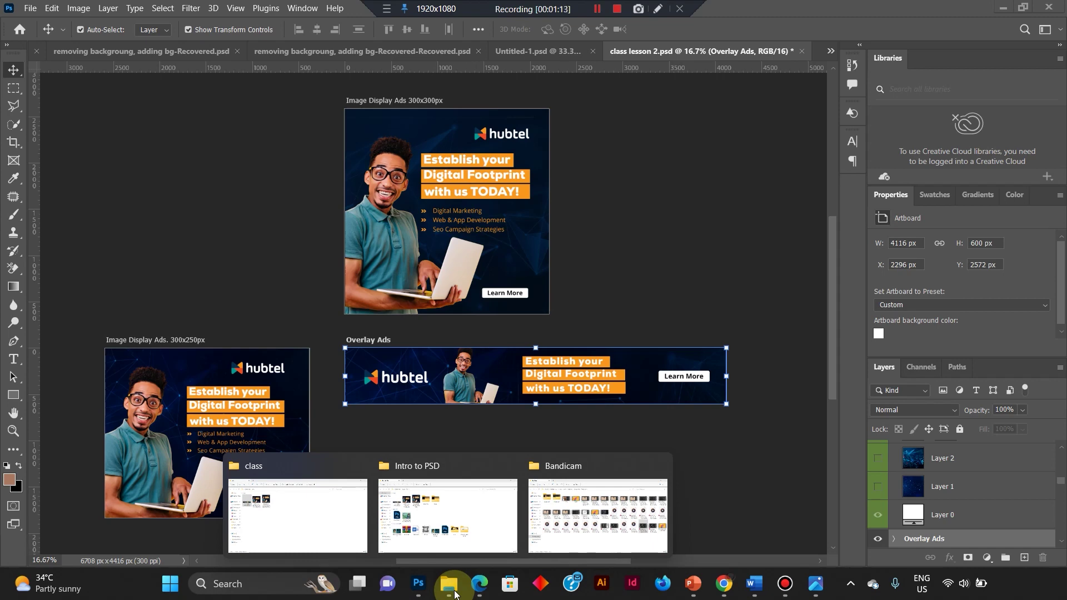
left_click(486, 531)
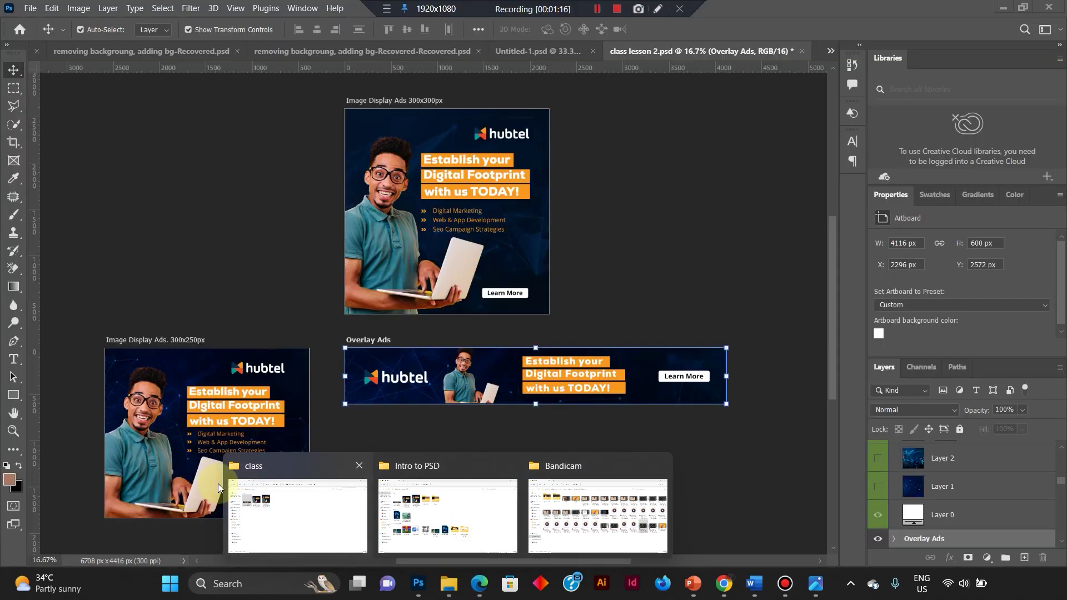
left_click(256, 504)
key("alt+Up")
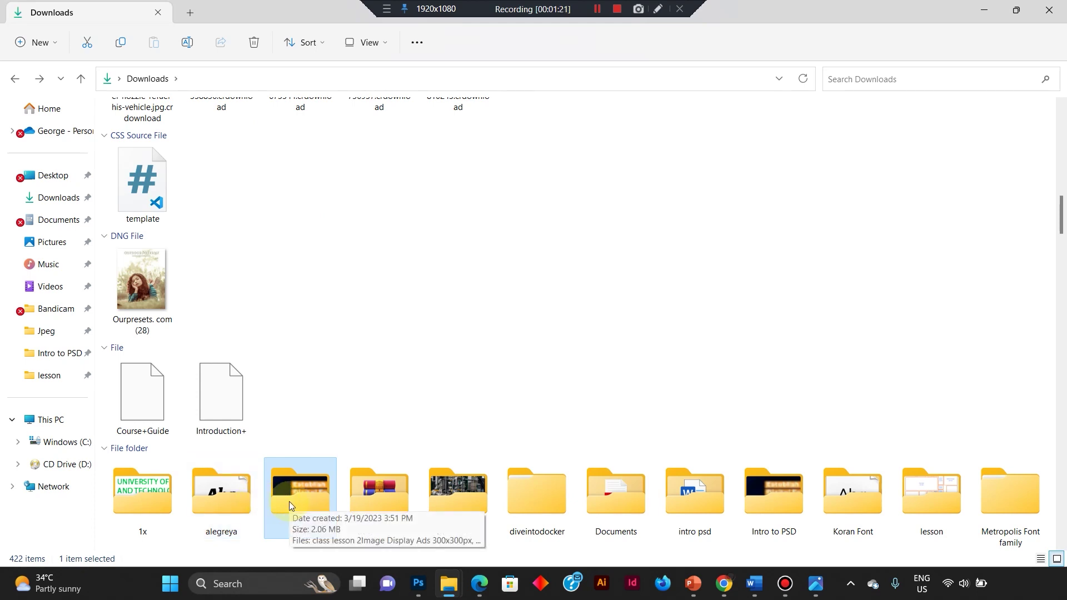
double_click(760, 502)
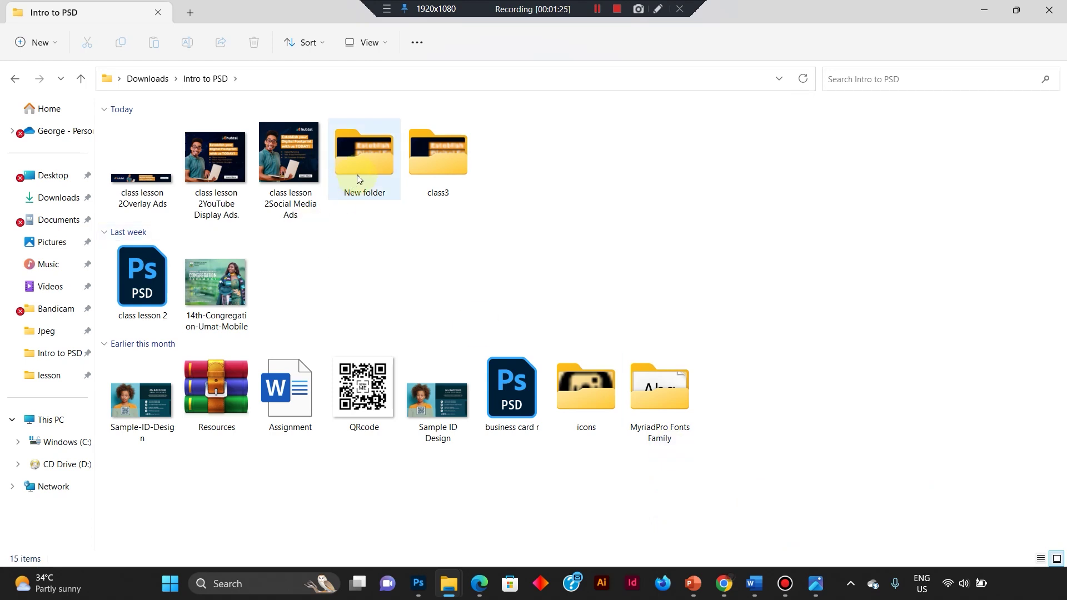
double_click(357, 177)
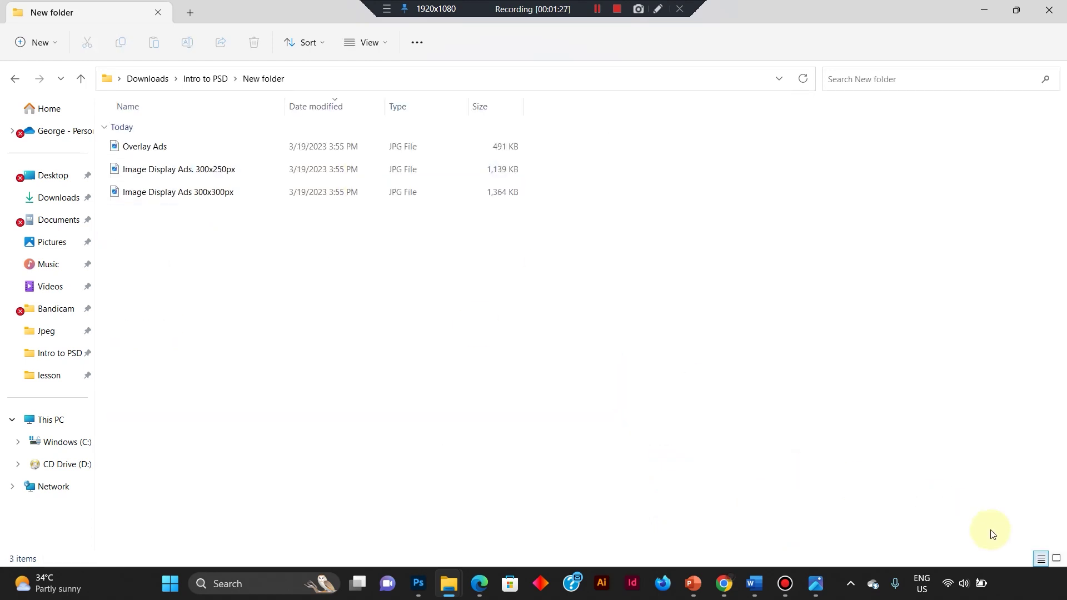
left_click(1057, 558)
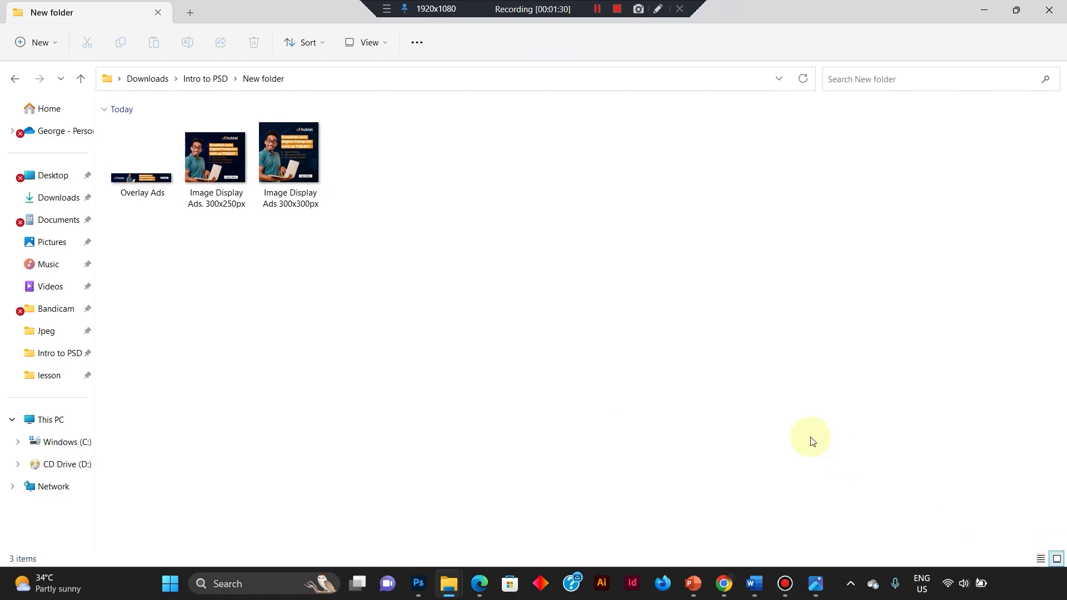
Try to preview the exported Overlay Ads image, and close the image viewer.
double_click(163, 161)
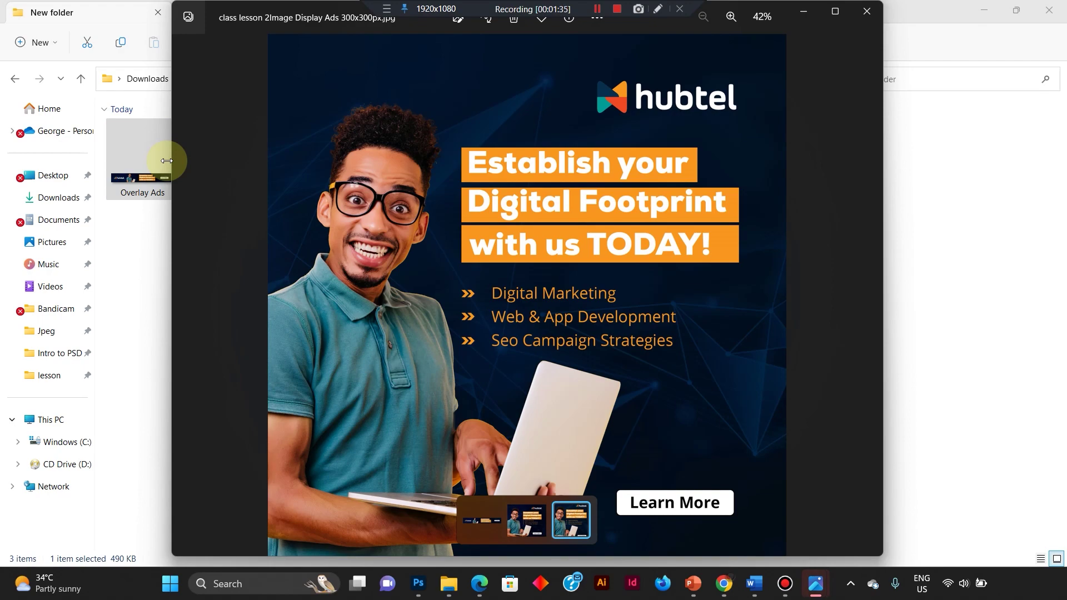
double_click(137, 181)
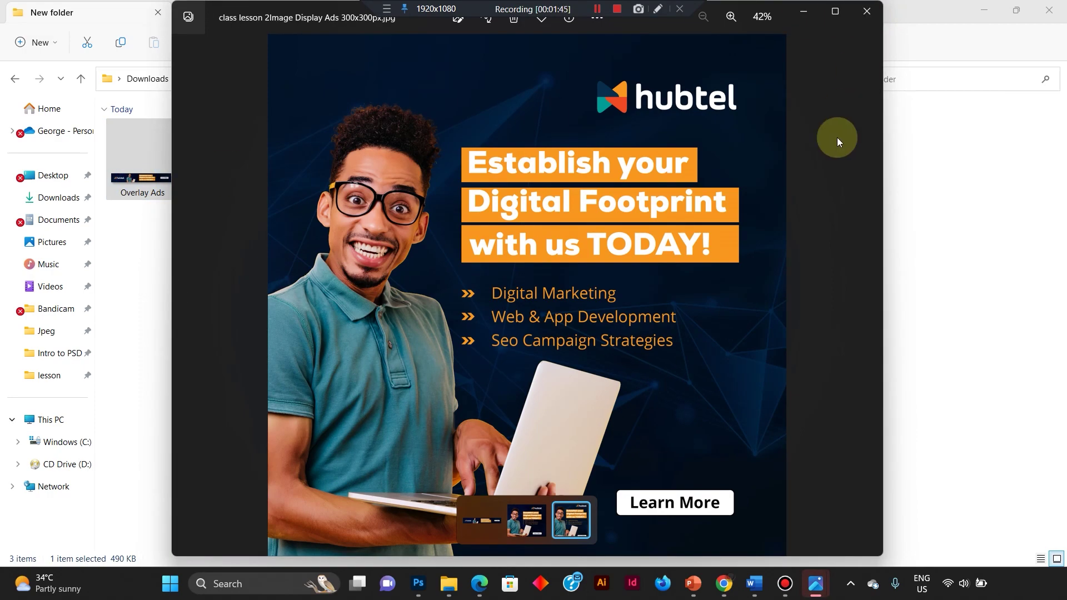
left_click(875, 15)
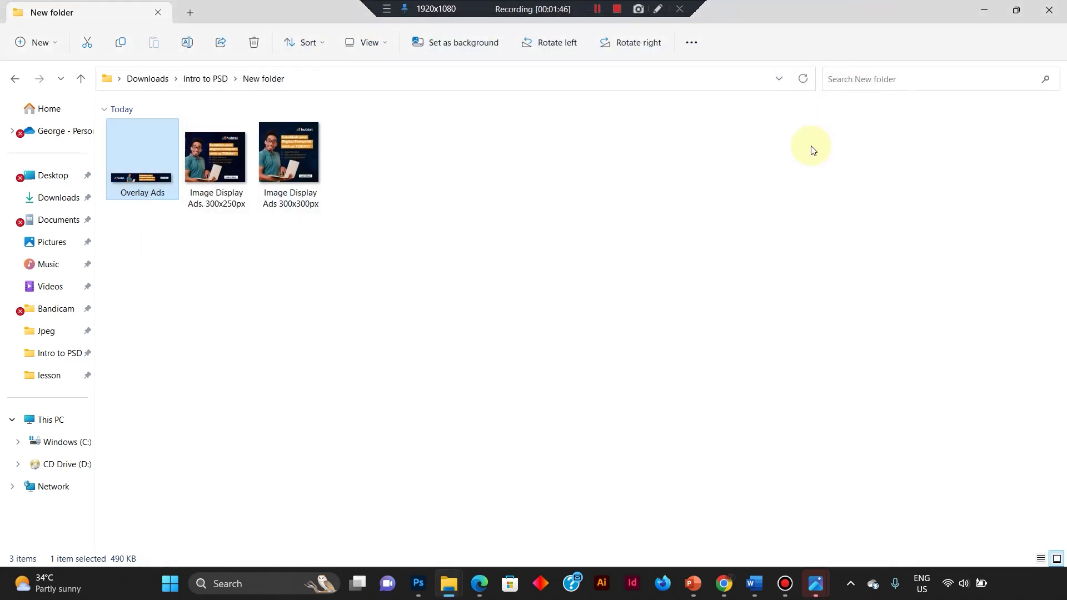